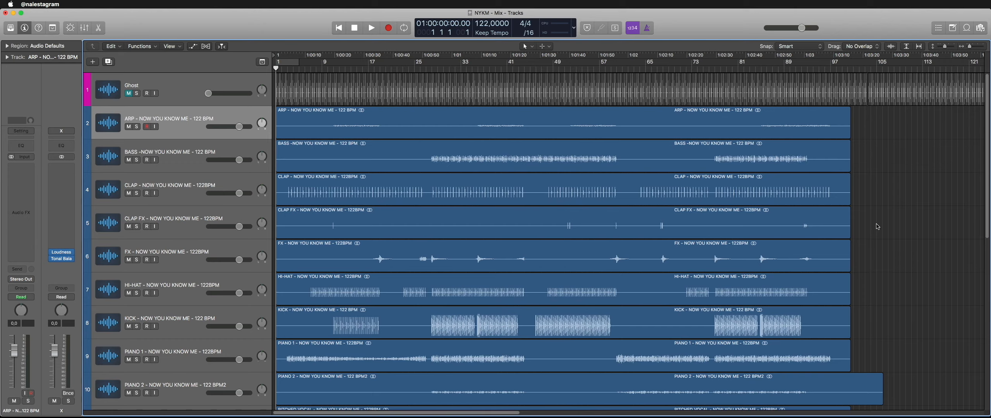
Step: Look over all tracks of the arrangement, from the Ghost track down to WHITE NOISE
left_click(870, 188)
scroll(535, 329, "down", 10)
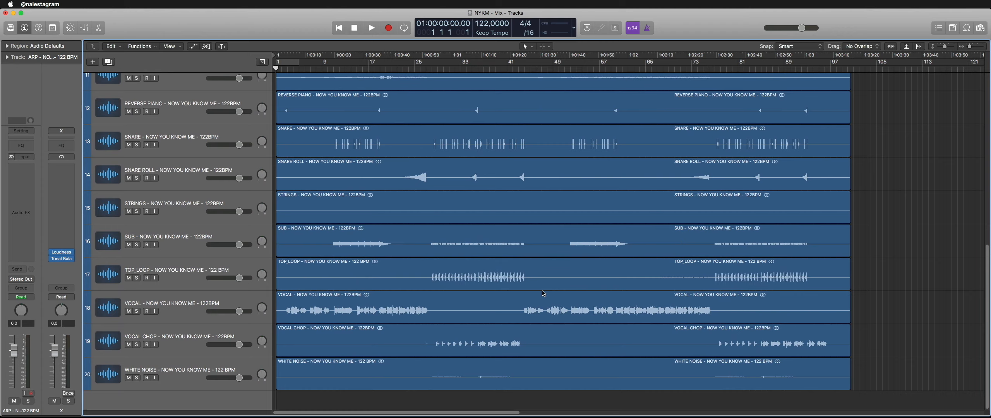
scroll(544, 293, "up", 10)
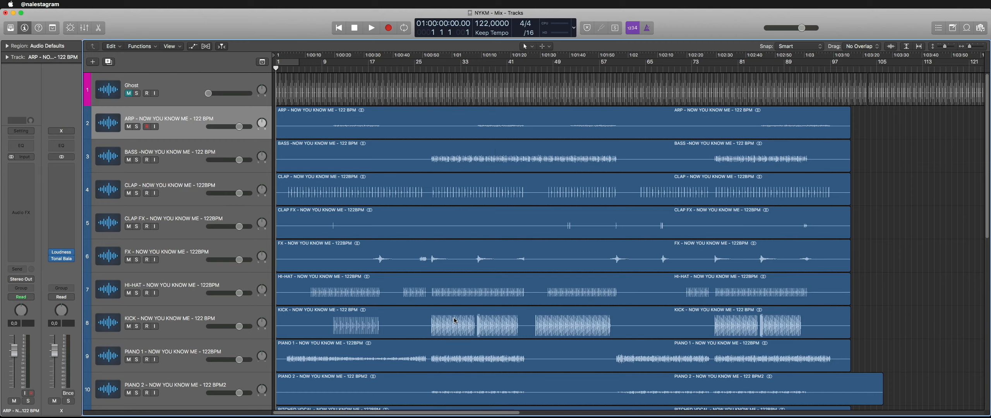
scroll(457, 251, "down", 10)
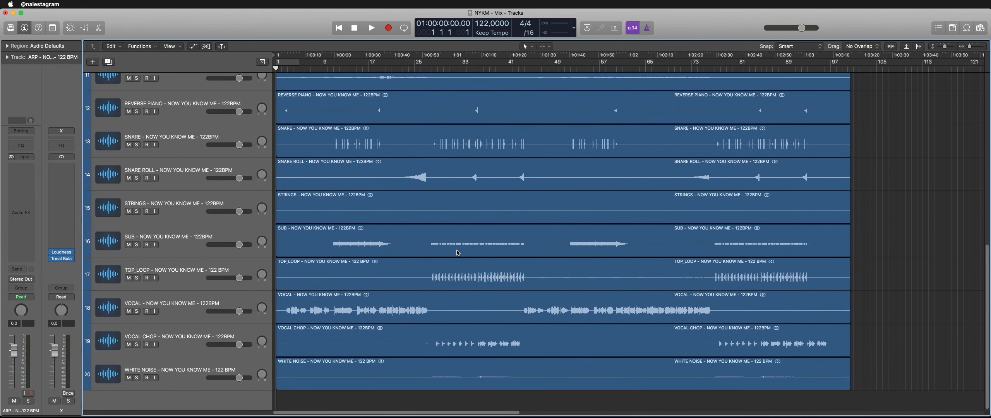
scroll(458, 253, "up", 10)
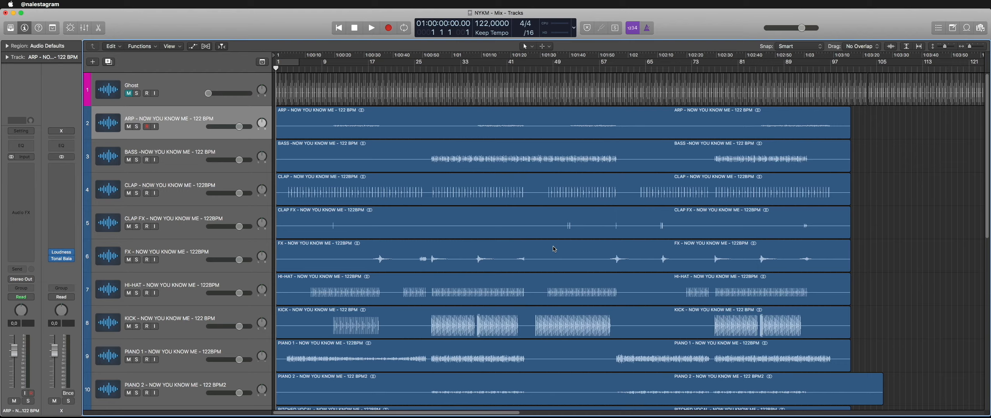
left_click(431, 69)
scroll(827, 193, "down", 10)
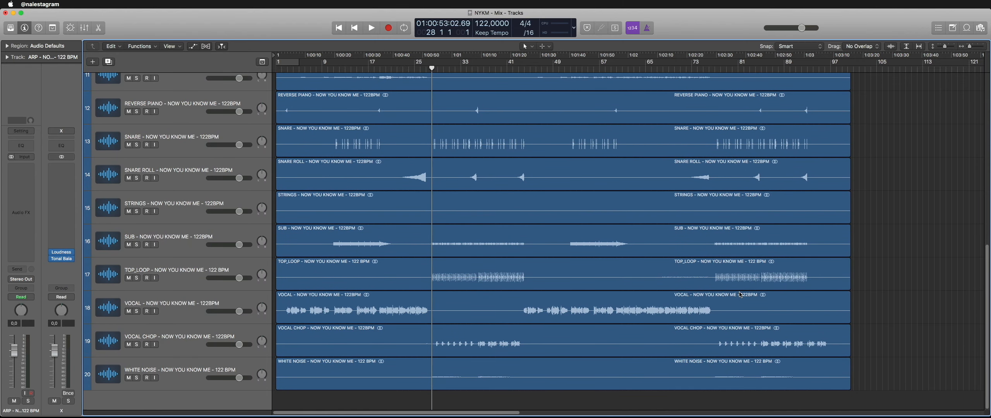
scroll(740, 295, "up", 10)
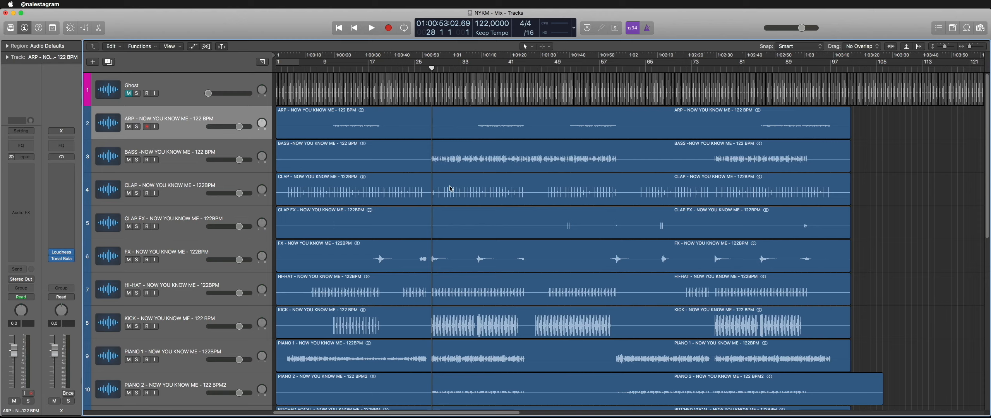
Step: Play the full unmixed song from bar 22 through the drop and stop playback
left_click(396, 69)
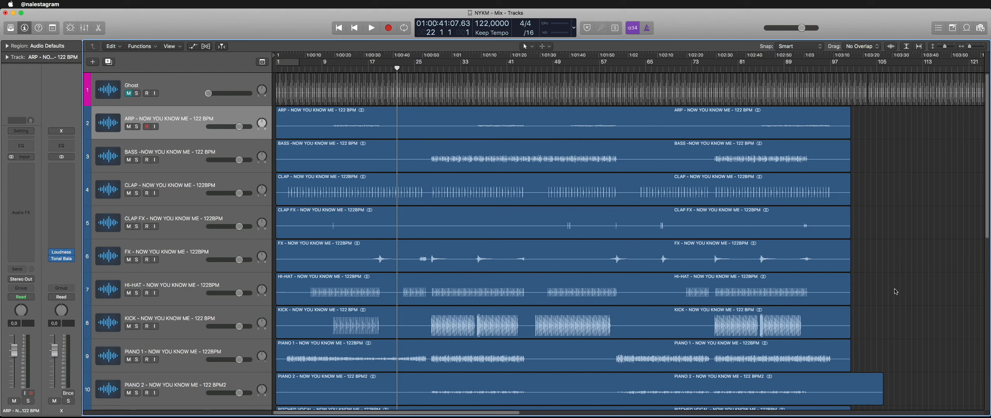
scroll(898, 289, "down", 8)
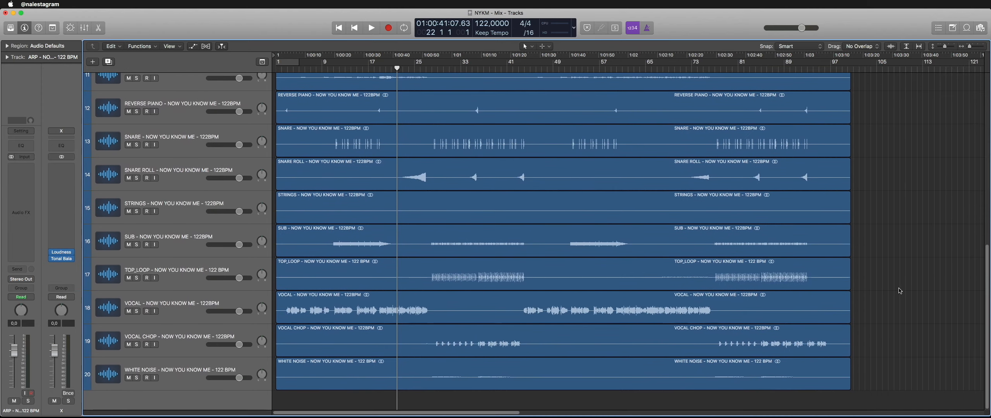
scroll(900, 290, "up", 8)
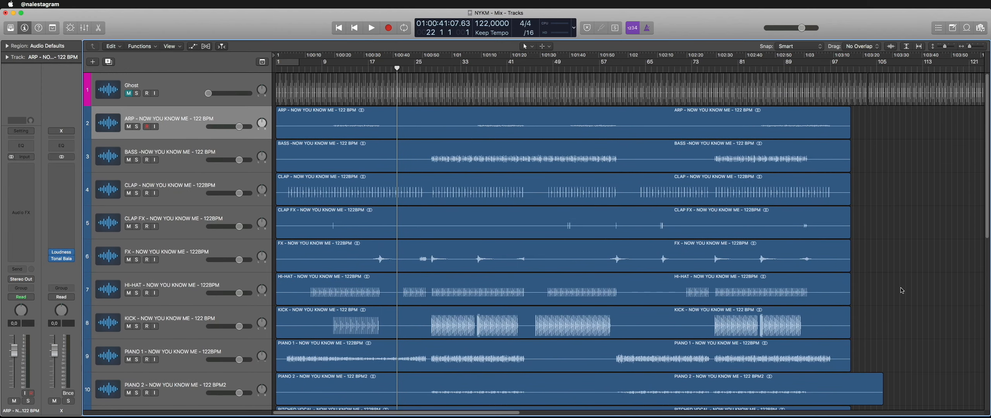
key("space")
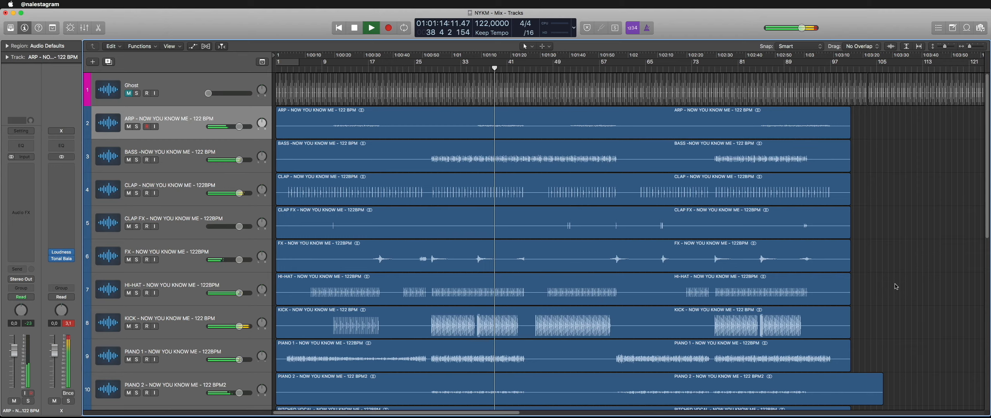
key("space")
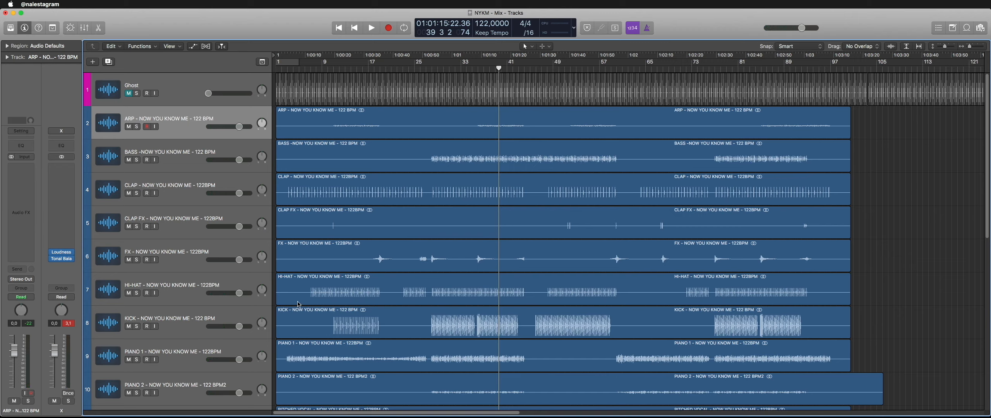
Step: Move the KICK track directly below the Ghost track
left_click_drag(185, 314, 218, 119)
left_click(893, 228)
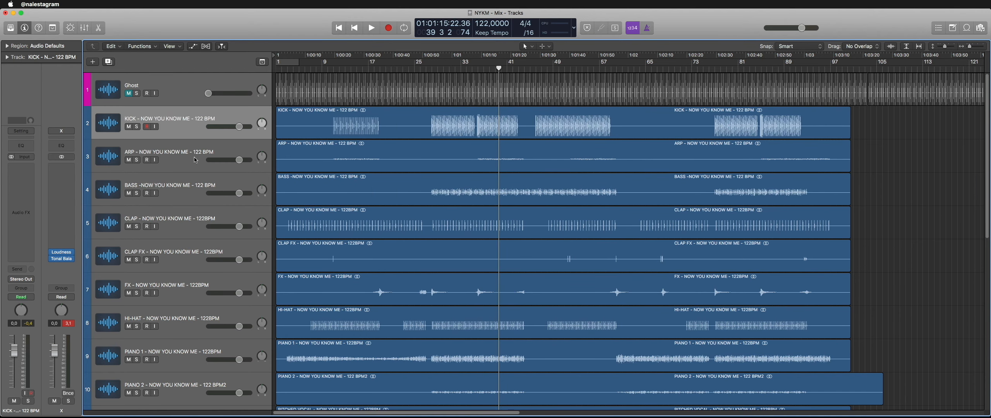
left_click(184, 128)
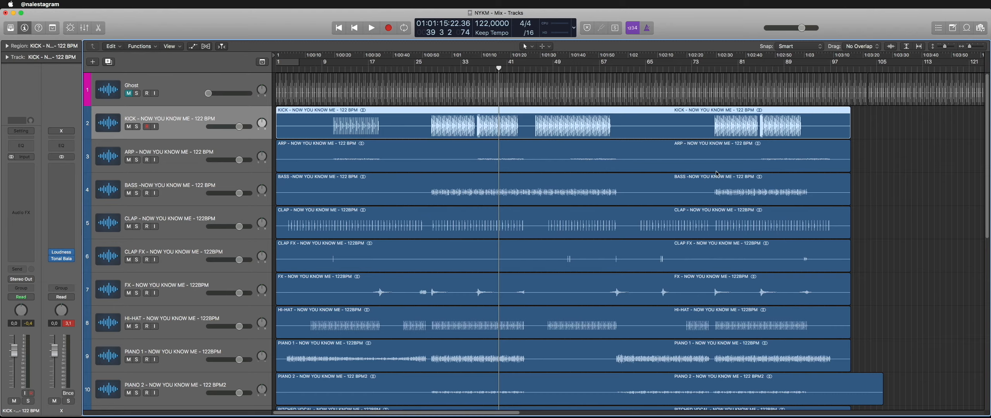
left_click(900, 241)
Step: Mute every track from ARP down to WHITE NOISE, leaving the KICK track unmuted and selected
scroll(451, 258, "down", 10)
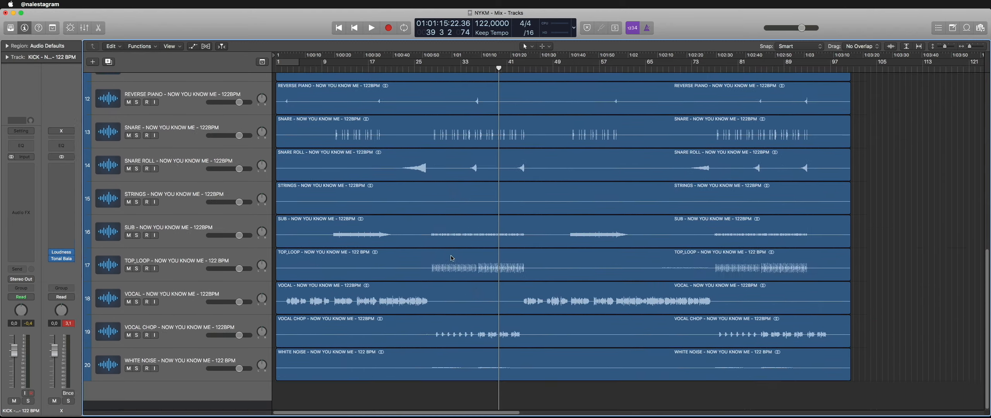
left_click(163, 371)
scroll(184, 158, "up", 10)
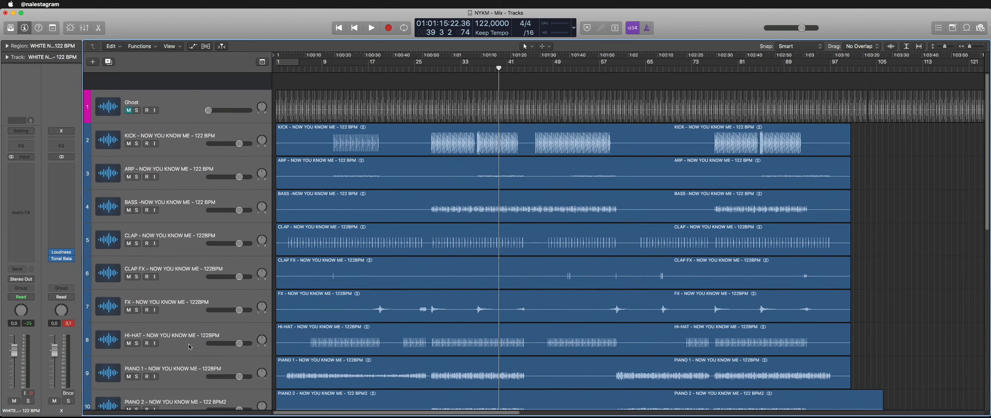
left_click(193, 117)
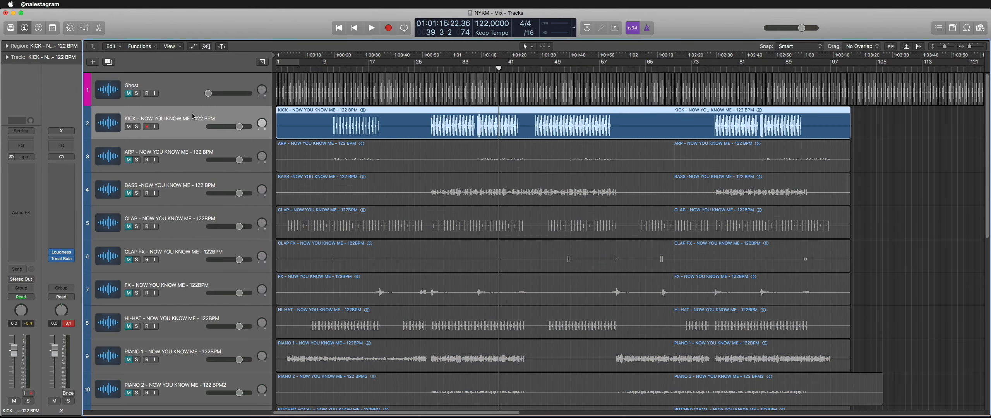
Step: Create a new audio track directly below the KICK track
key("super+Right")
key("super+Right")
key("super+Right")
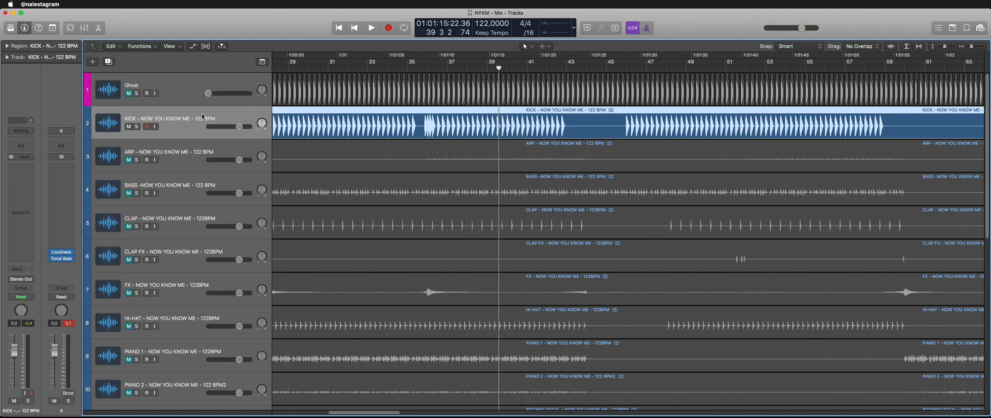
key("alt+super+a")
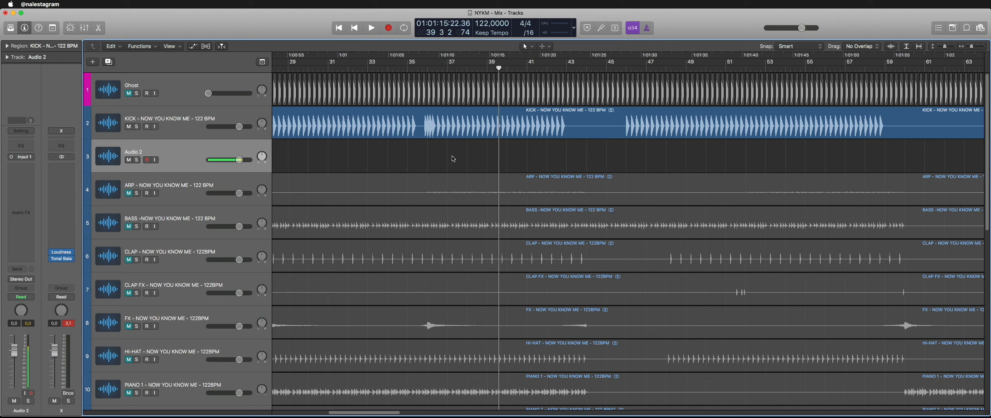
Step: Examine the KICK waveform along the timeline, with the playhead placed at bar 36
scroll(453, 158, "left", 7)
key("super+Left")
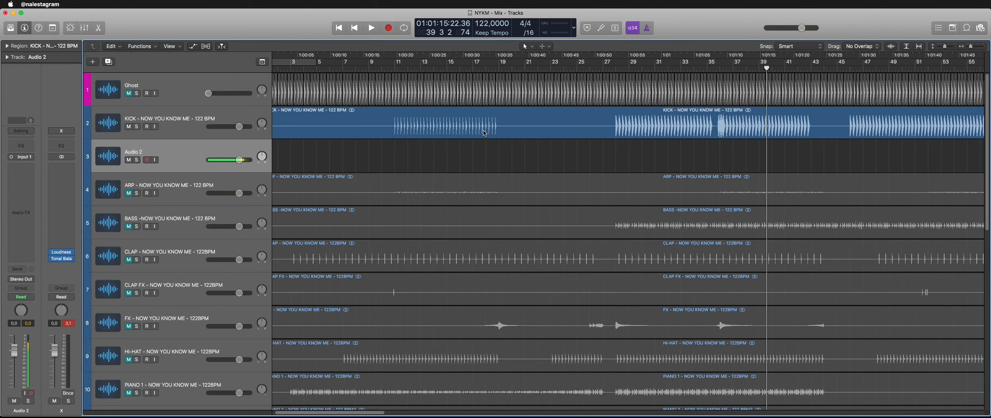
key("super+Left")
scroll(485, 134, "right", 10)
scroll(485, 134, "left", 5)
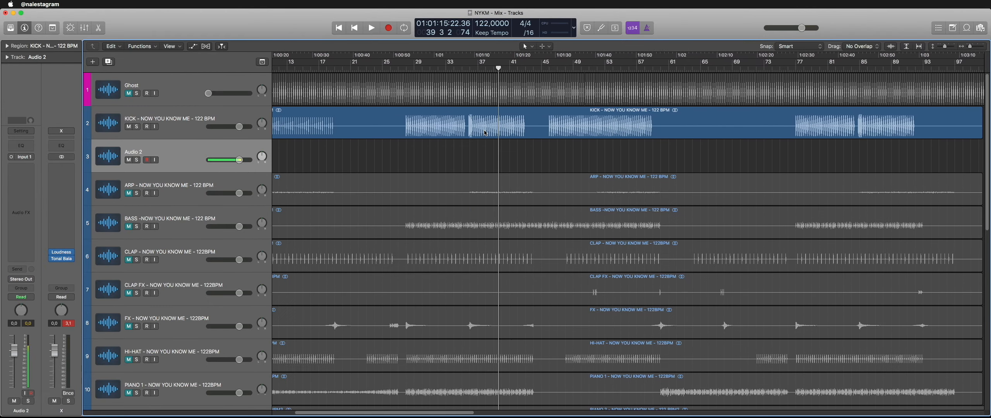
key("super+Right")
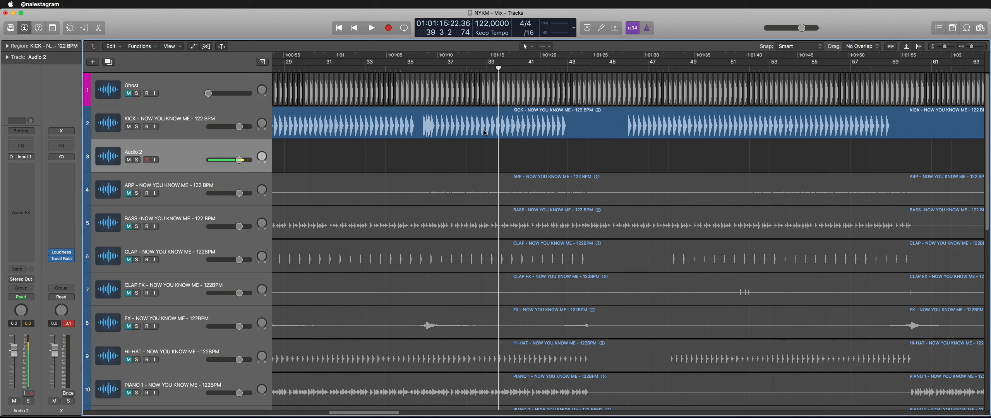
left_click(427, 70)
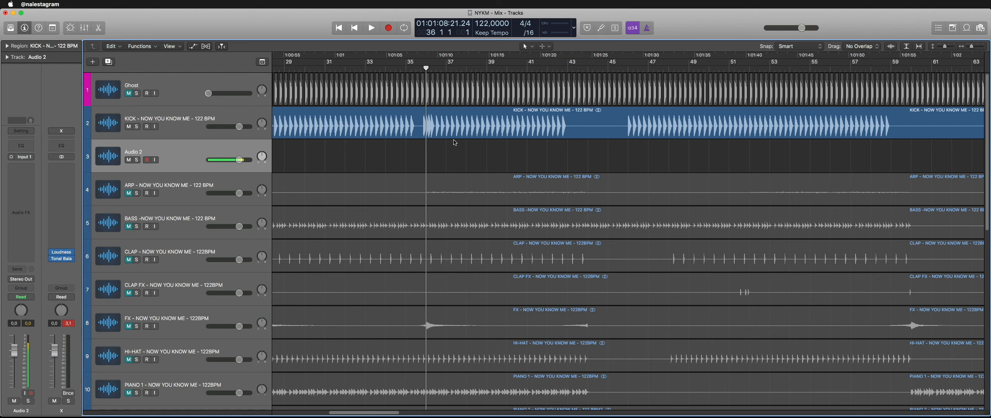
scroll(454, 141, "up", 5)
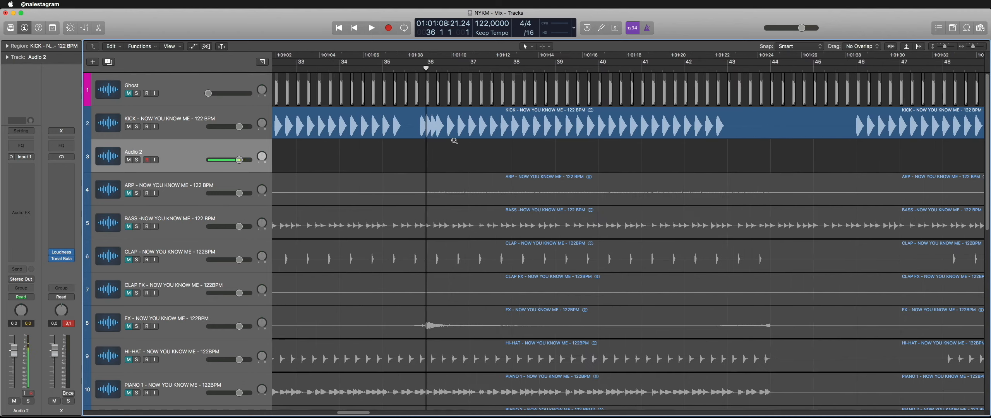
scroll(454, 141, "down", 2)
scroll(454, 141, "left", 10)
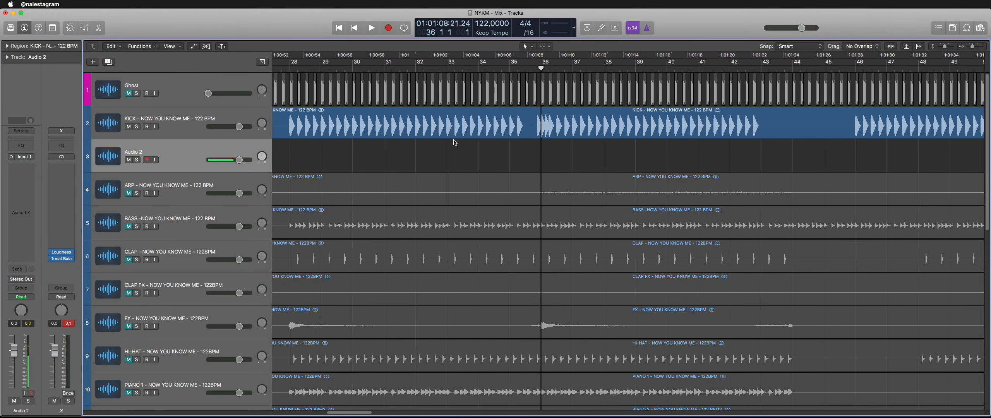
Step: Place the playhead at bar 28 where the kick starts and set a cycle range from bar 28 to 32
left_click(350, 124)
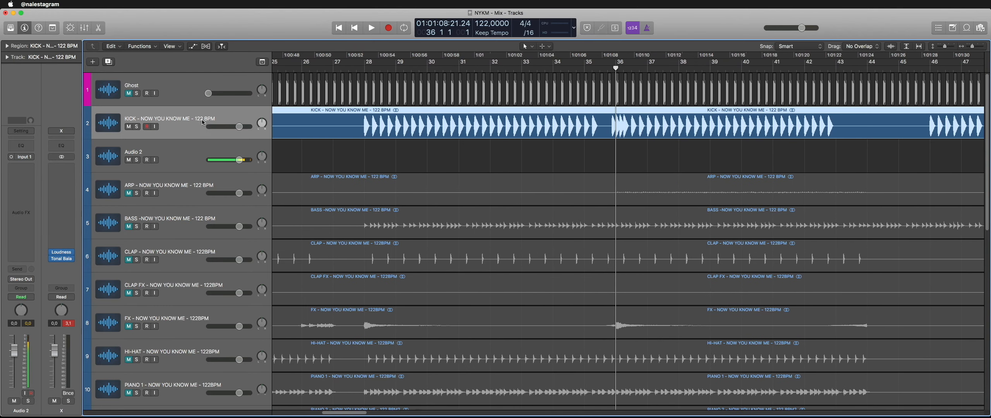
left_click(363, 70)
left_click(416, 158)
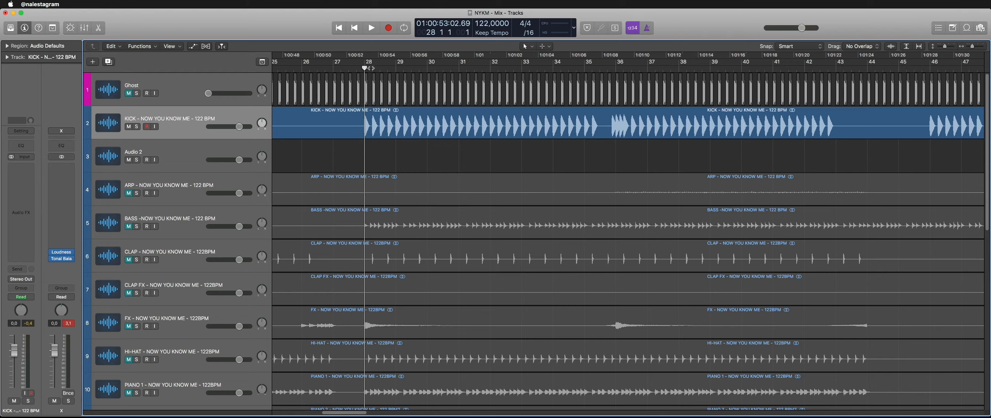
left_click_drag(370, 64, 474, 95)
Step: Play a short part of the cycled kick section on its own and stop
scroll(462, 155, "up", 5)
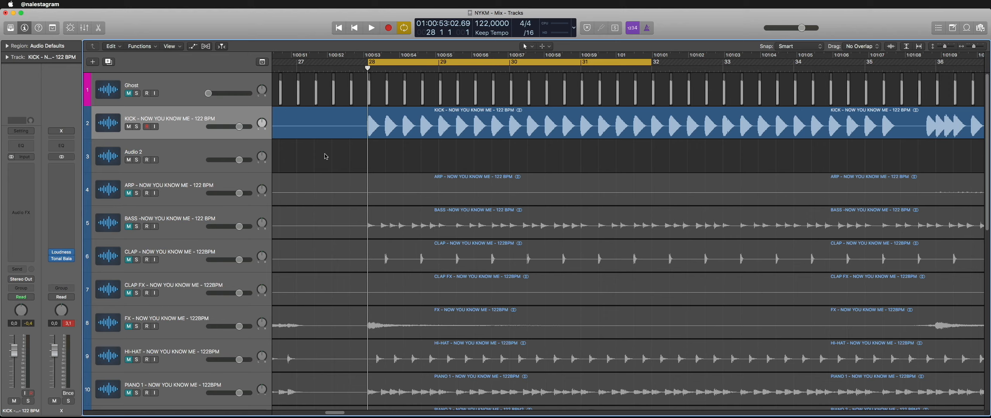
scroll(481, 157, "up", 2)
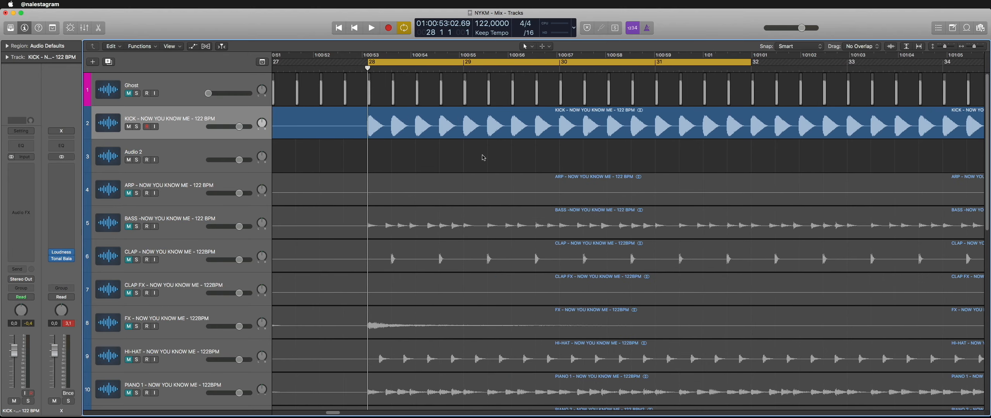
scroll(484, 157, "down", 2)
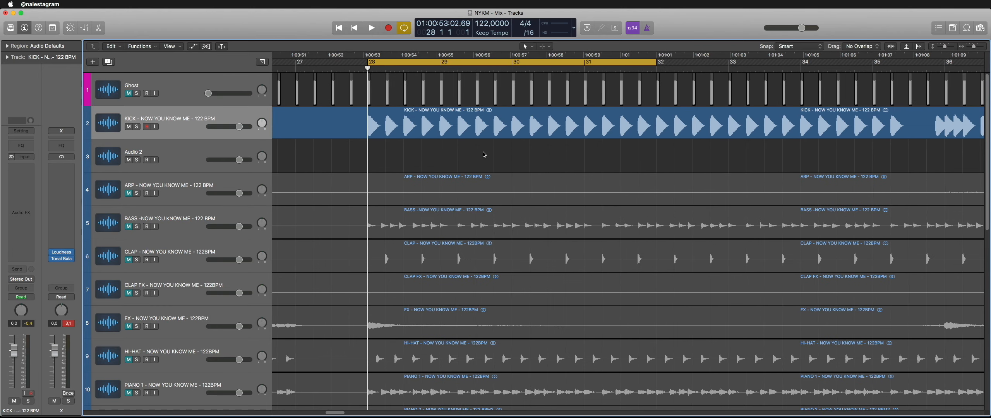
key("space")
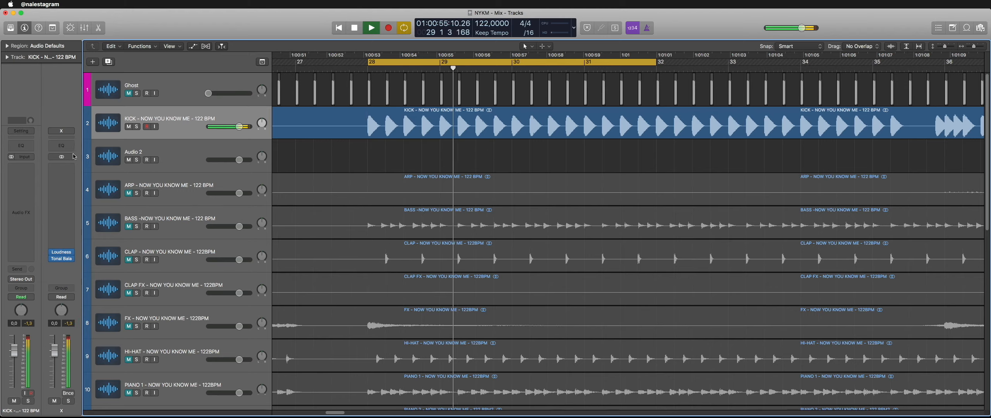
key("space")
Step: Try the Stereo plug-in on the KICK track, adjusting its width during playback, and remove the plug-in
left_click(30, 173)
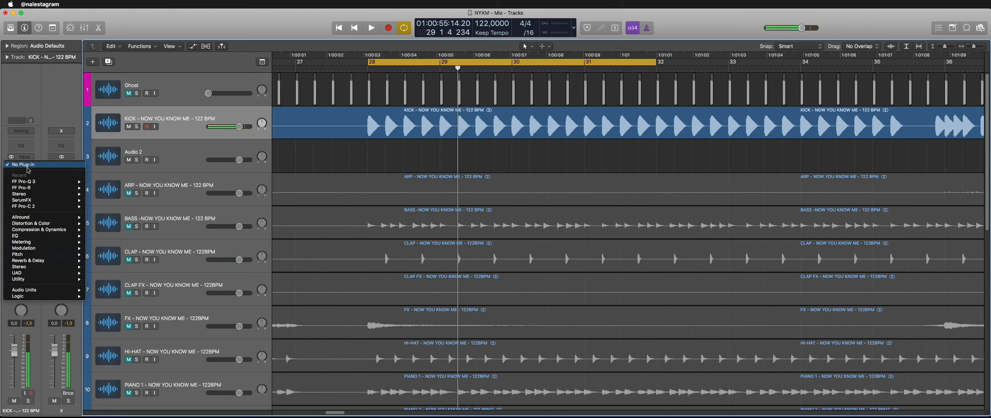
left_click(38, 196)
key("space")
left_click_drag(86, 116, 86, 74)
key("space")
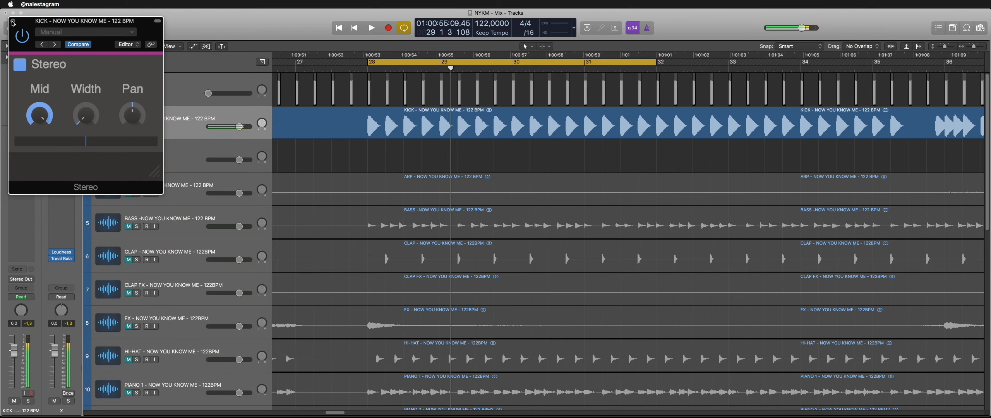
left_click(13, 21)
left_click(31, 170)
left_click(28, 178)
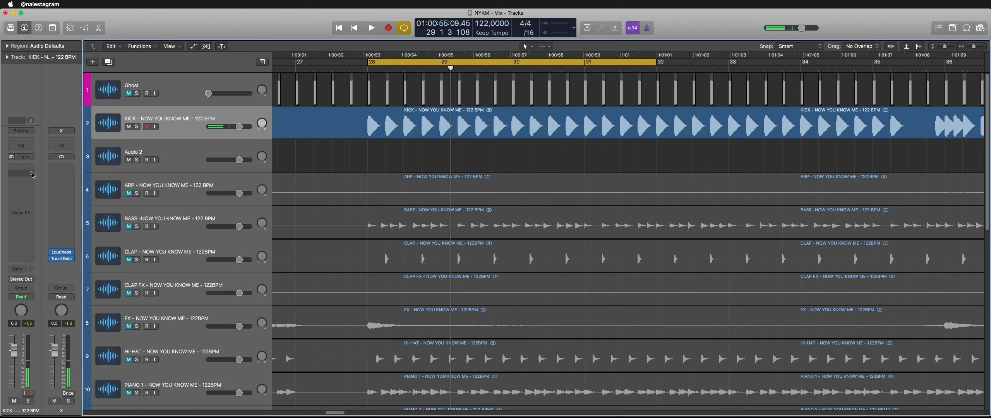
Step: Insert the FF Pro-Q 3 equalizer on the KICK track and play the cycled section through it
left_click(31, 171)
mouse_move(34, 195)
left_click(102, 194)
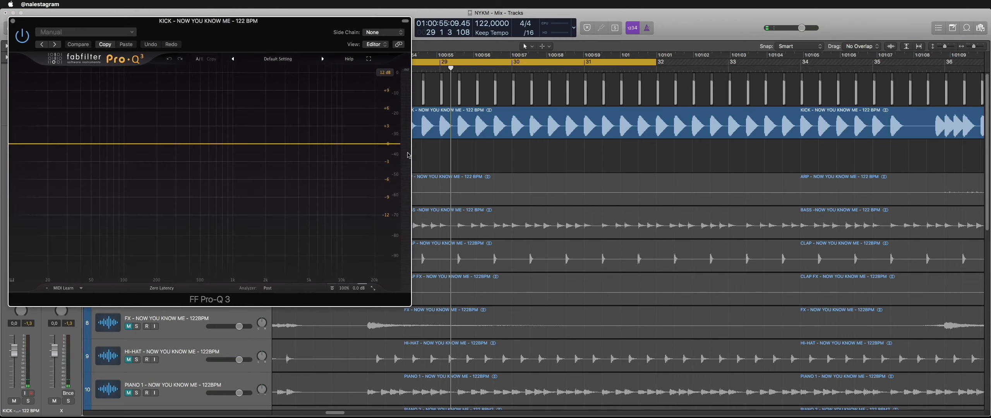
left_click_drag(214, 41, 666, 103)
key("space")
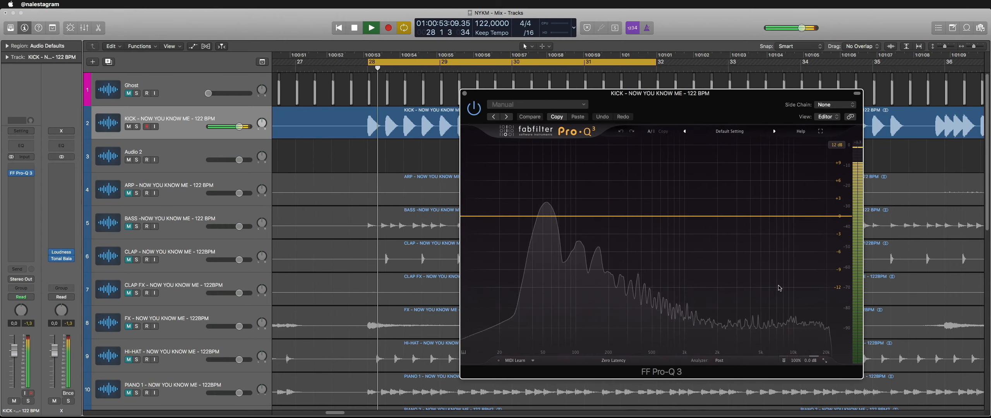
Step: Boost the kick with a high shelf near 430 Hz, a bell near 600 Hz and a bell of about 3.8 dB near 6.1 kHz
left_click_drag(835, 217, 639, 151)
left_click_drag(639, 145, 661, 196)
double_click(633, 171)
double_click(723, 165)
left_click_drag(727, 166, 771, 195)
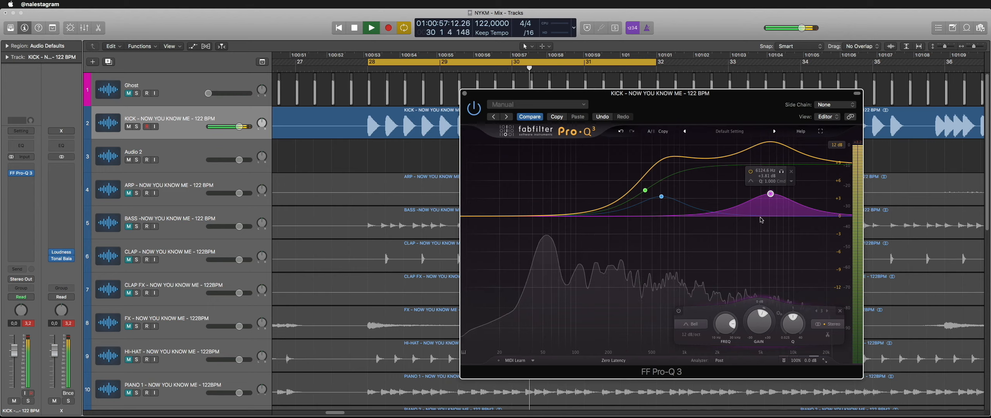
Step: Switch the kick equalizer's processing to Natural Phase, replay the cycled section through it, and close the plug-in window
key("space")
left_click(613, 360)
left_click(610, 378)
key("space")
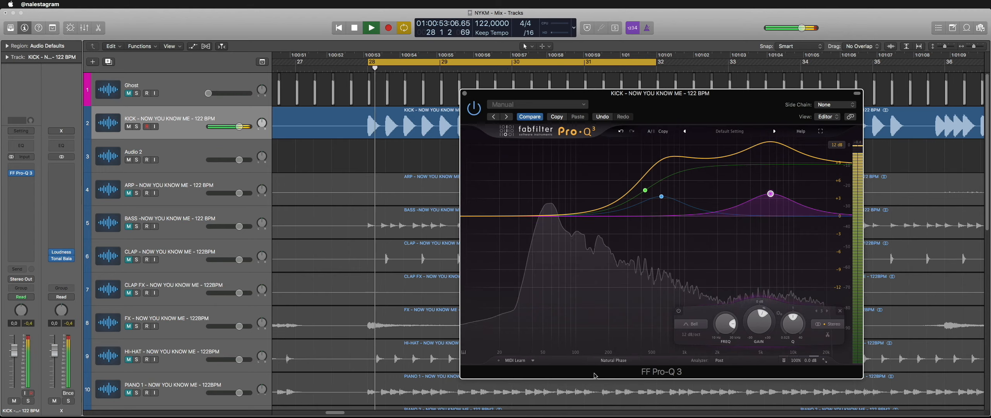
left_click(465, 94)
key("space")
left_click(19, 184)
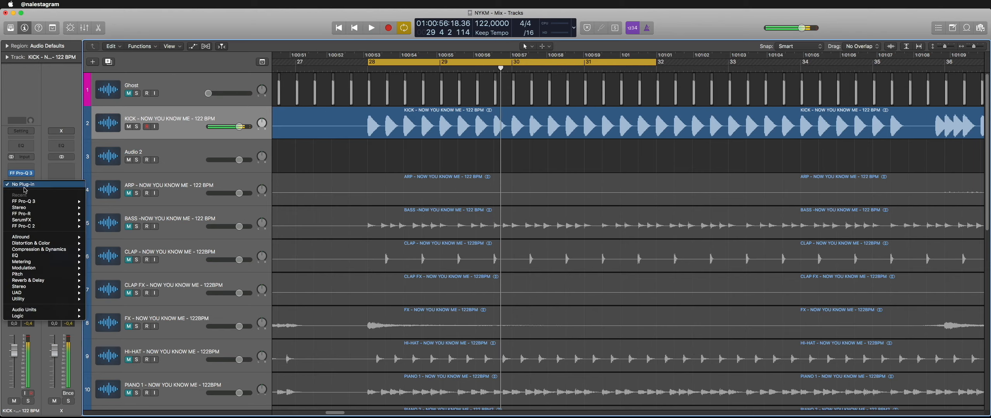
mouse_move(39, 287)
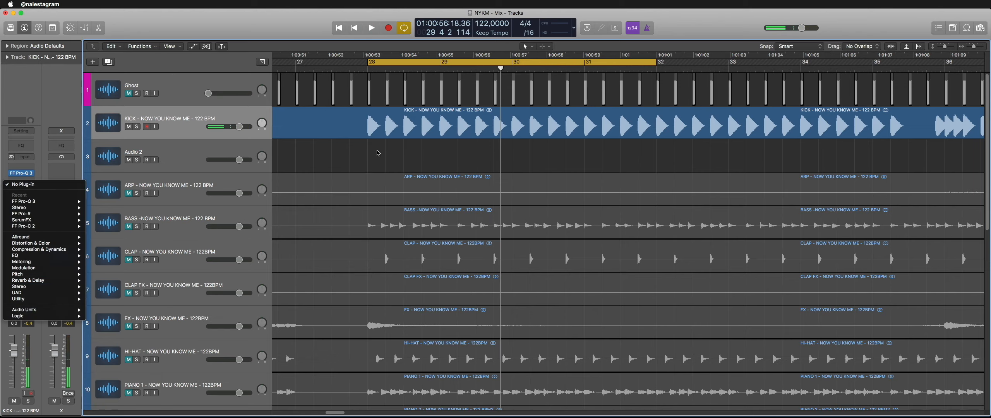
left_click(379, 133)
scroll(380, 160, "up", 3)
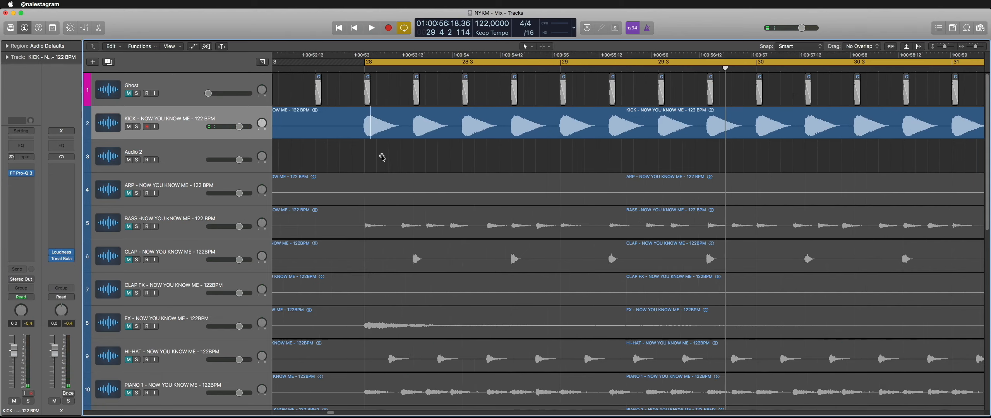
left_click(20, 174)
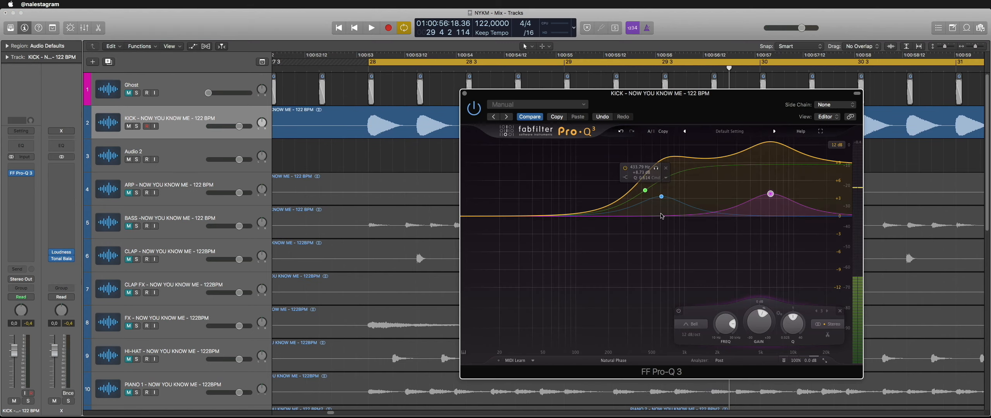
left_click(465, 93)
scroll(467, 159, "down", 5)
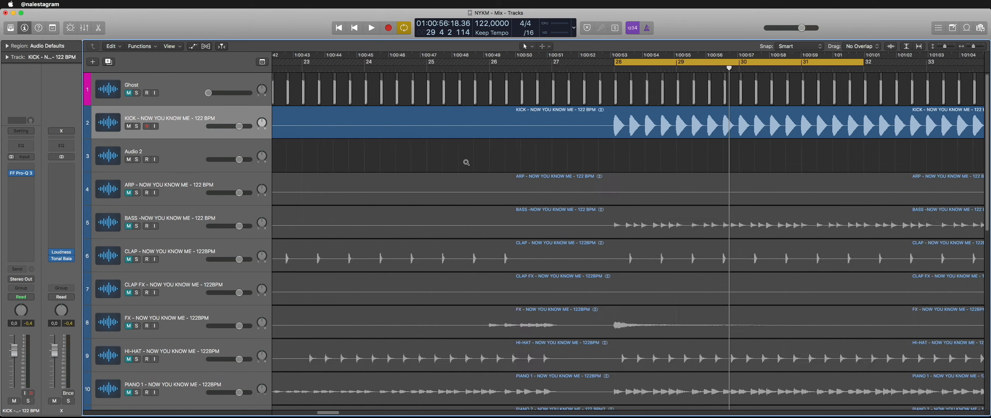
scroll(422, 160, "up", 3)
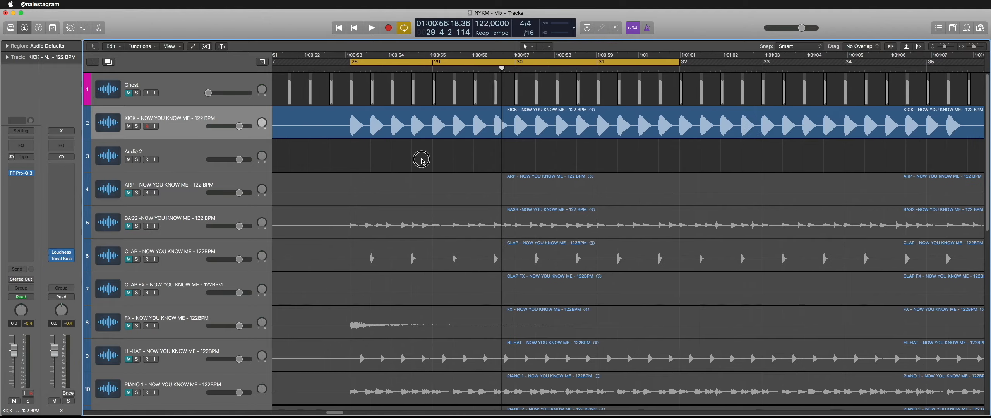
left_click(21, 174)
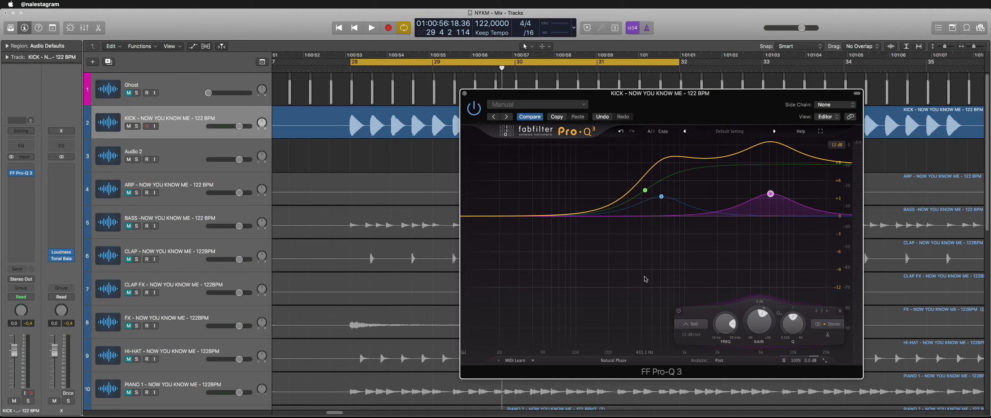
left_click(465, 94)
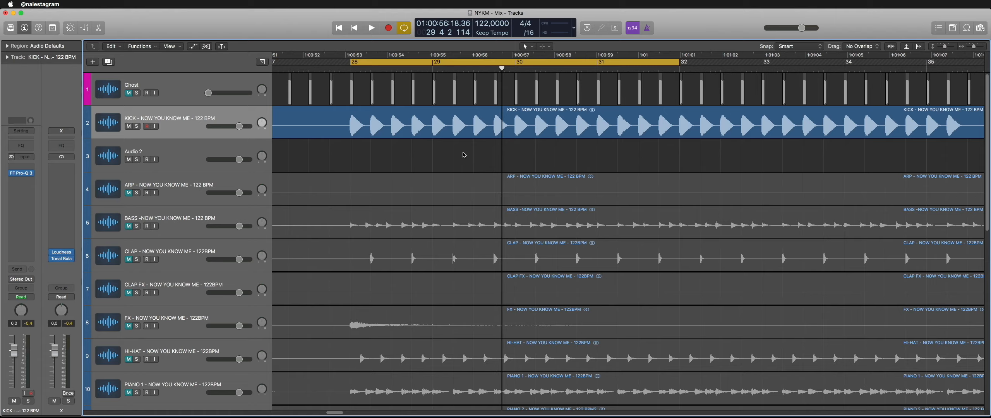
left_click(21, 173)
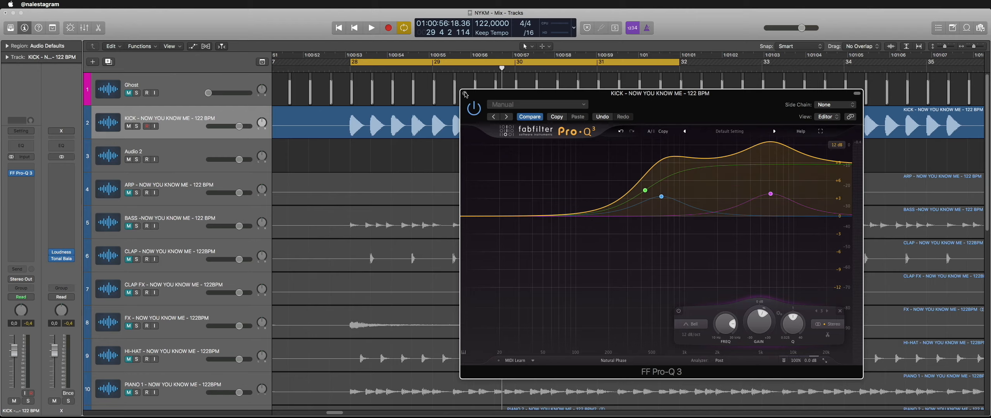
left_click(465, 93)
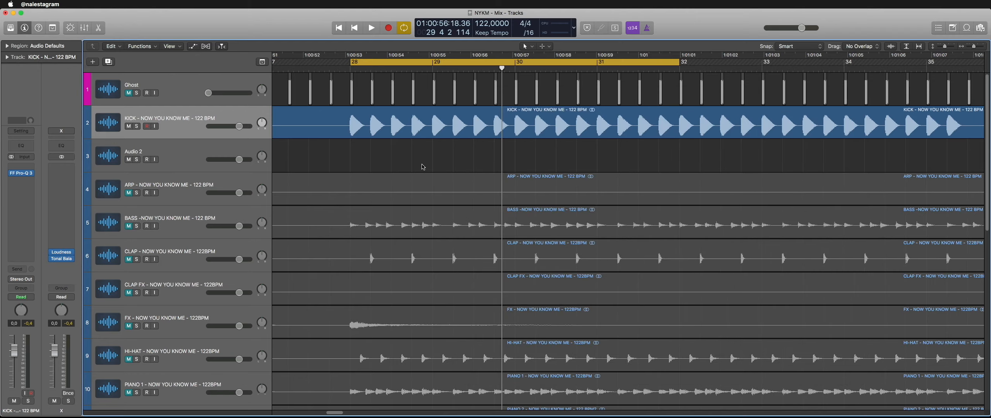
Step: Try the UAD Neve 1081 equalizer as an additional stereo insert on the KICK track, with its window moved over the arrangement
left_click(29, 193)
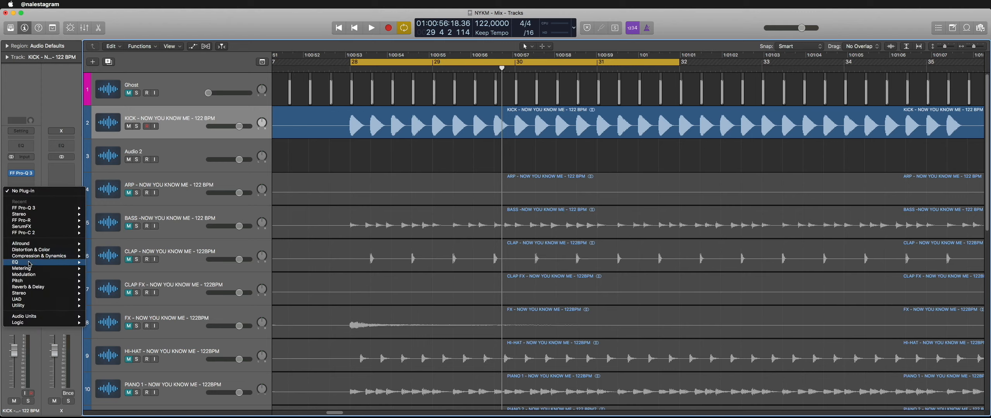
mouse_move(35, 266)
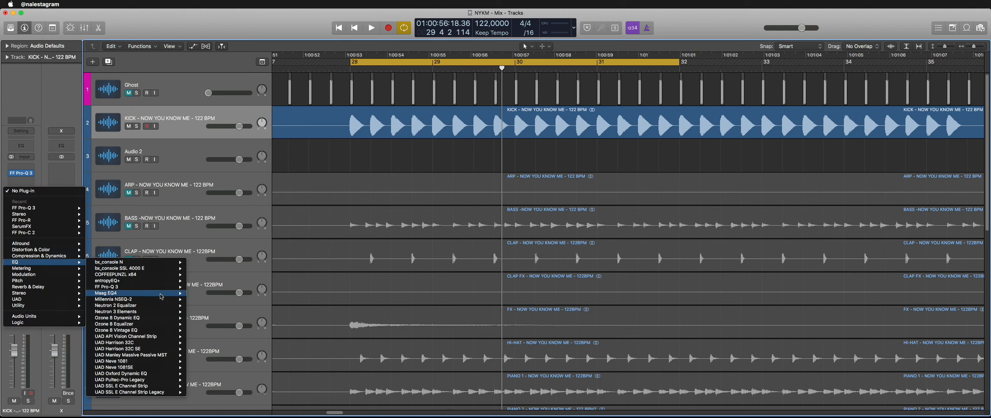
left_click(199, 362)
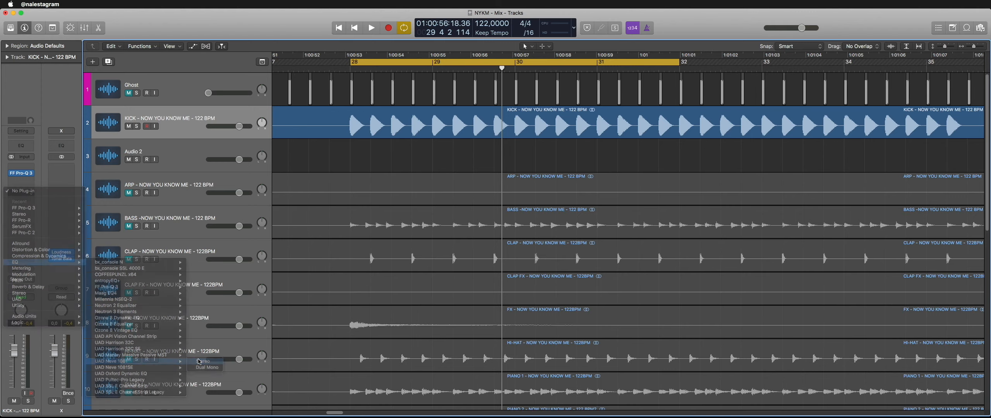
left_click_drag(136, 26, 503, 194)
Step: Try adjusting the Neve 1081's high band and play the unmuted kick through it with FF Pro-Q 3 bypassed
left_click(128, 127)
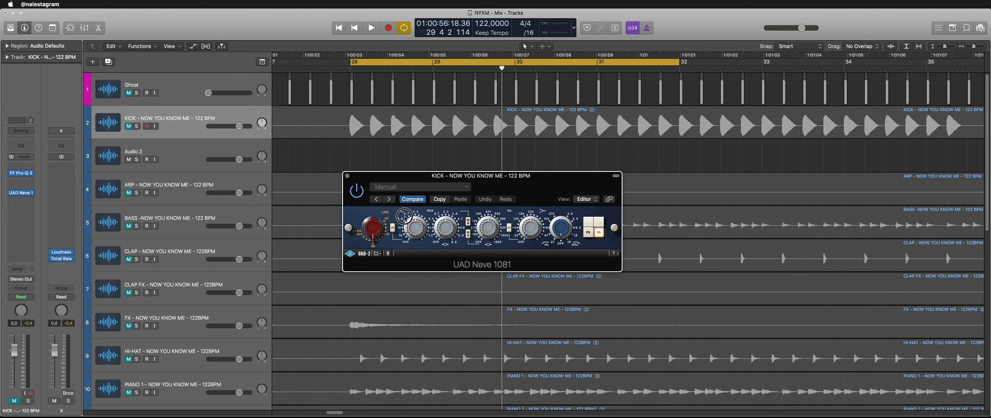
left_click_drag(405, 218, 414, 232)
key("space")
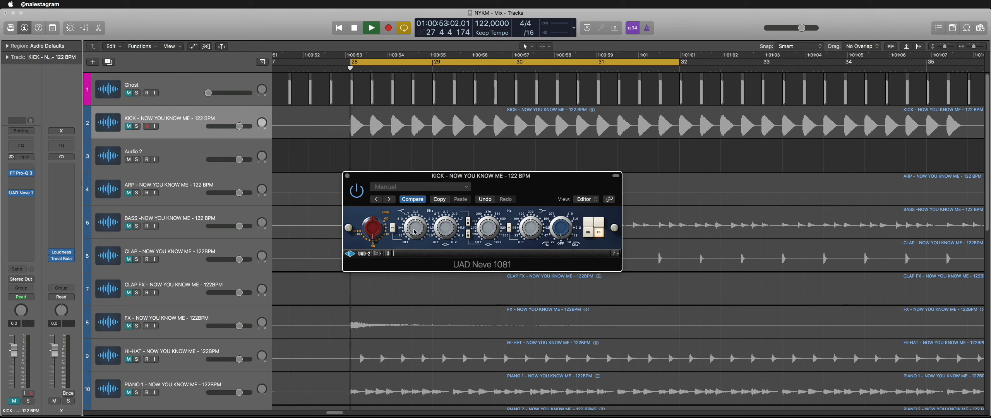
left_click(129, 127)
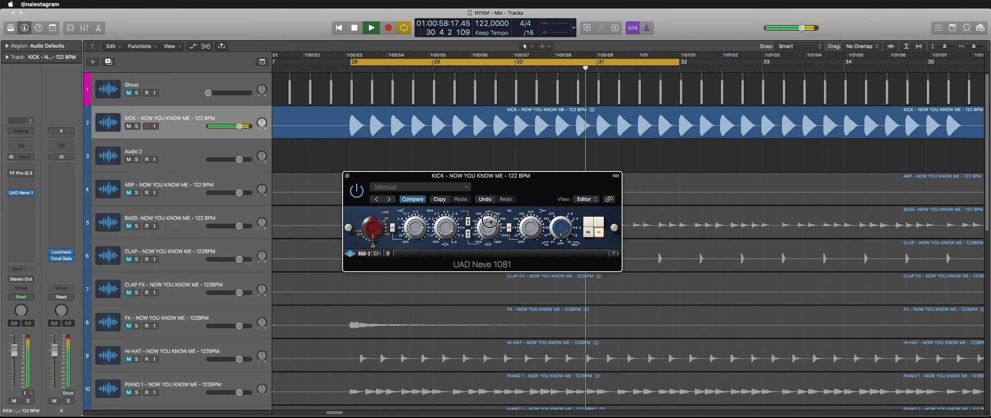
key("space")
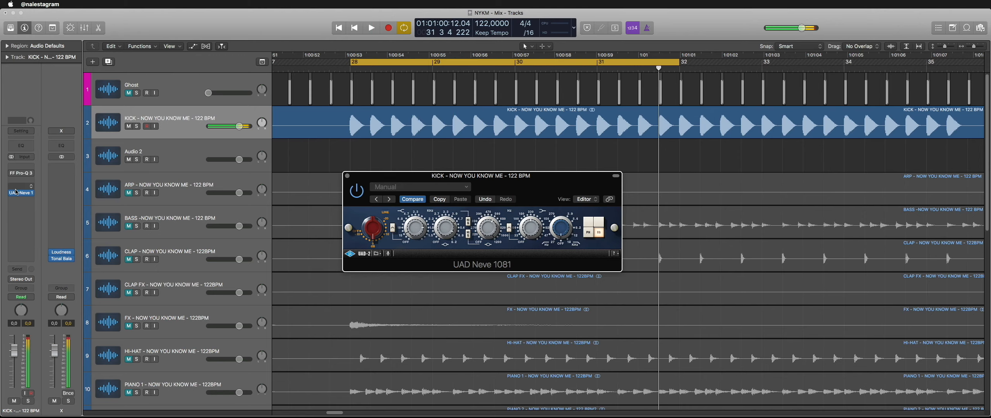
Step: Compare the cycled kick through FF Pro-Q 3 and UAD Neve 1081 by bypassing one and enabling the other between playbacks
key("space")
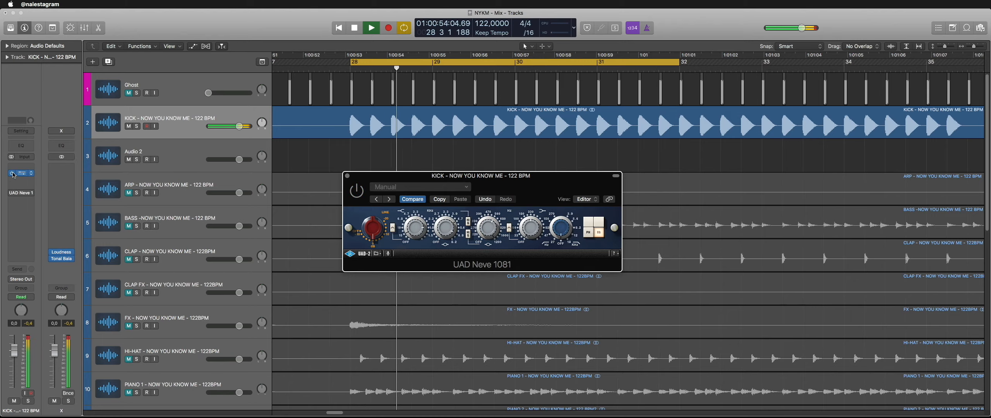
mouse_move(12, 194)
key("space")
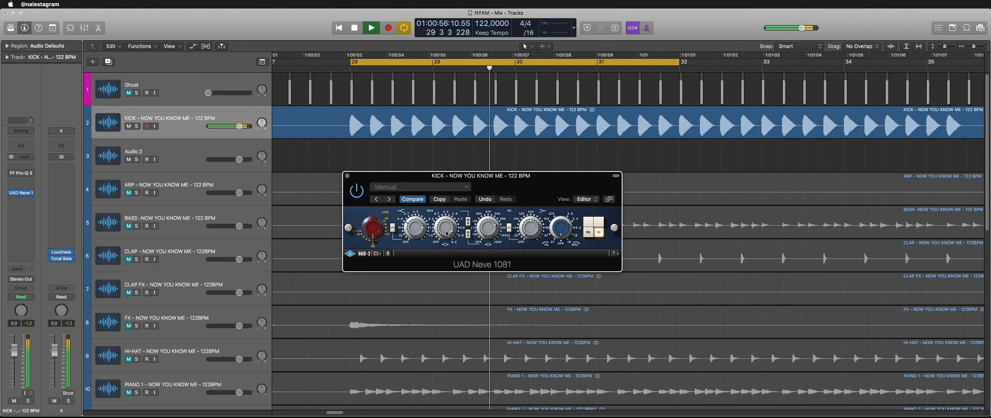
key("space")
left_click(12, 193)
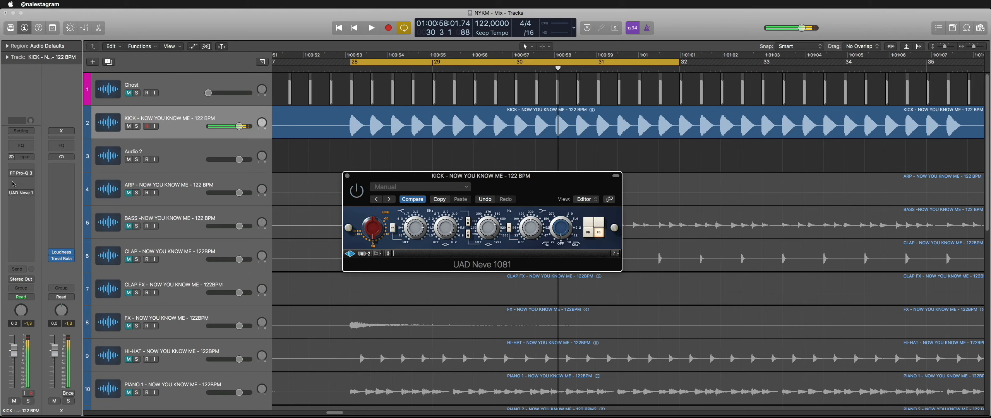
left_click(12, 178)
left_click(13, 172)
key("space")
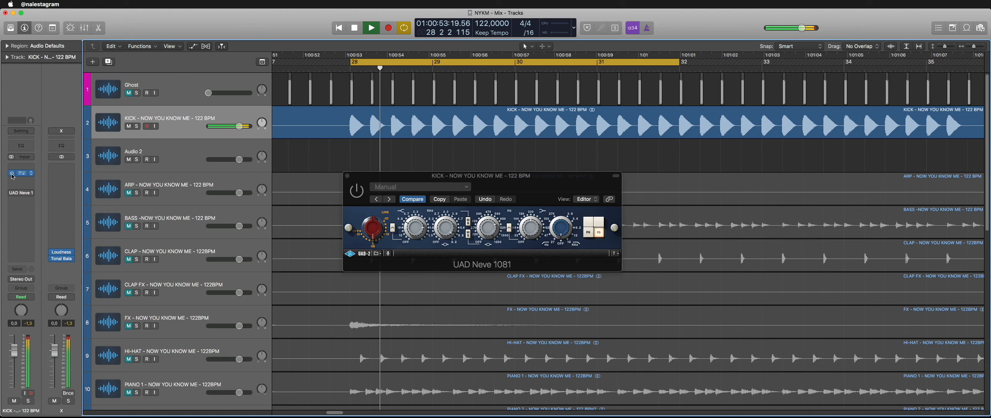
left_click(12, 174)
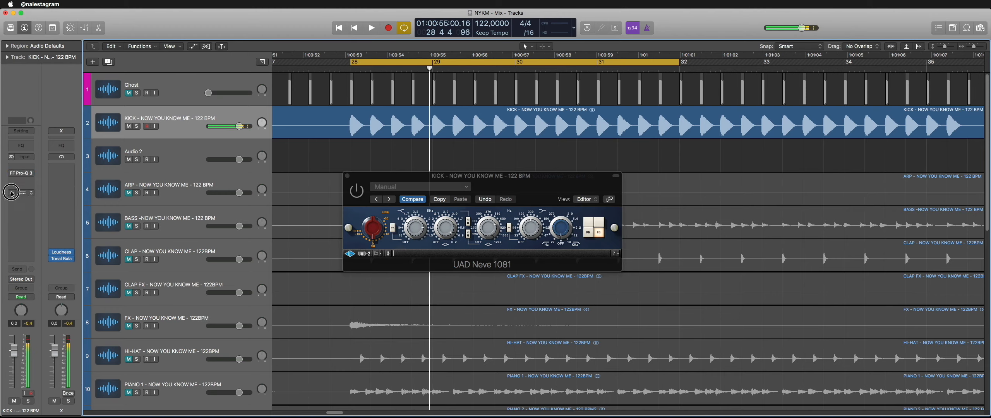
left_click(12, 193)
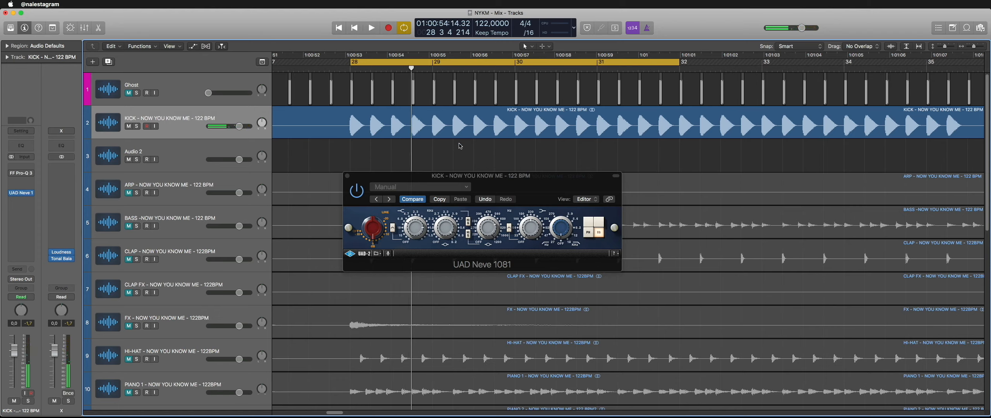
Step: Close the UAD Neve 1081 window and remove the plug-in from the KICK track
left_click(347, 176)
left_click(31, 193)
left_click(28, 203)
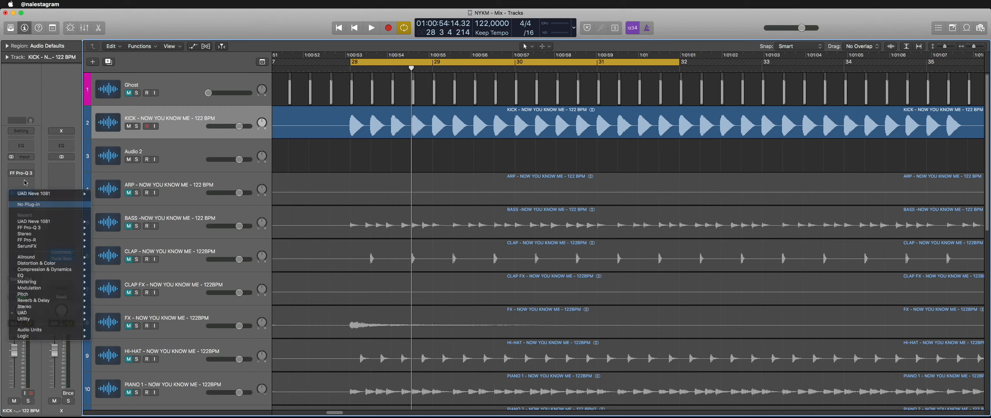
Step: Add a bell boost of about 4 dB near 3 kHz to the kick's FF Pro-Q 3 during cycled playback, and close the equalizer
left_click(24, 174)
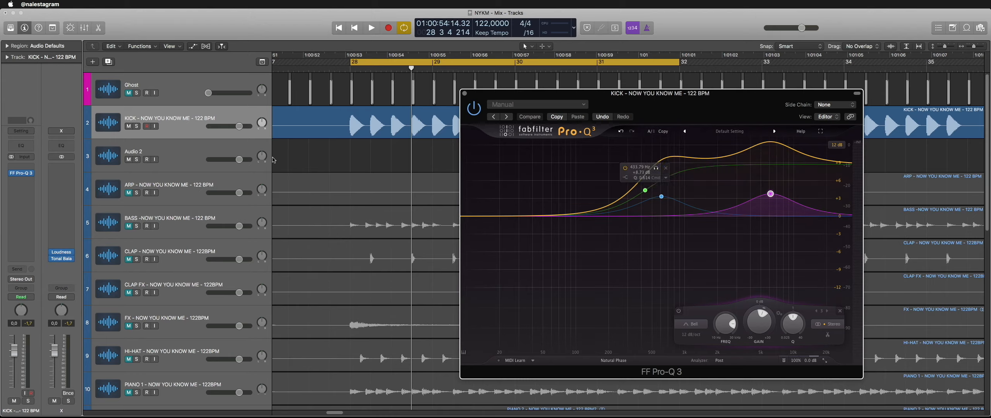
left_click(358, 150)
scroll(359, 151, "right", 2)
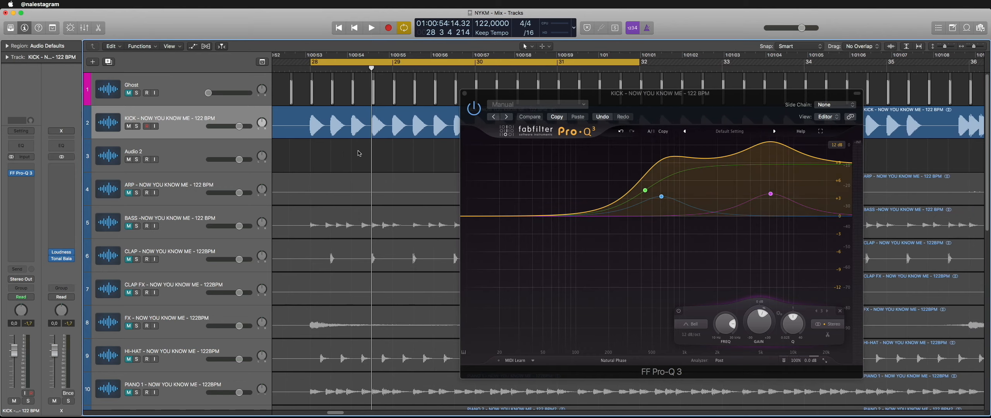
key("space")
double_click(725, 166)
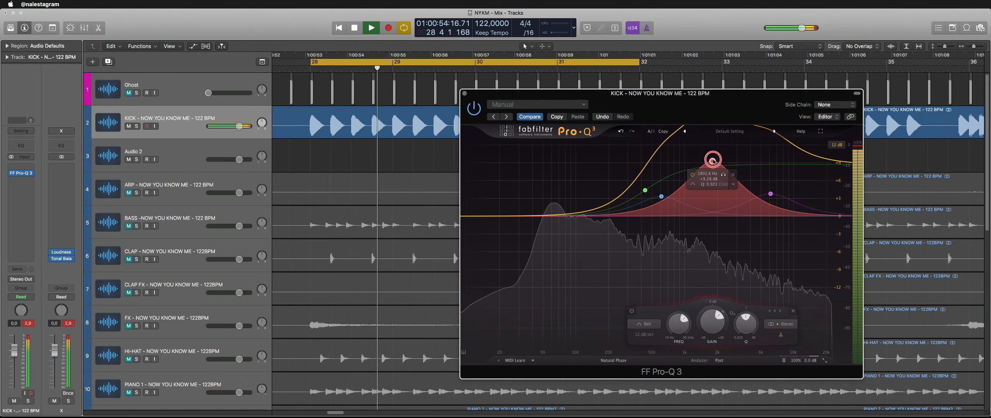
left_click_drag(725, 166, 740, 192)
left_click(385, 210)
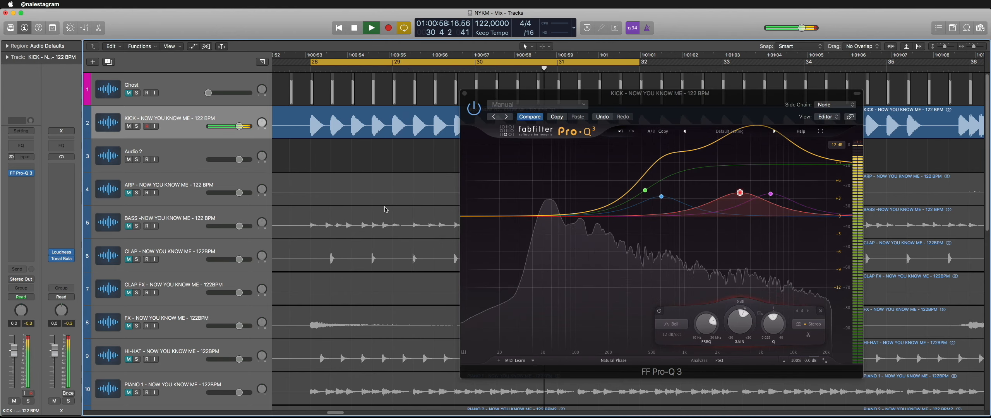
key("space")
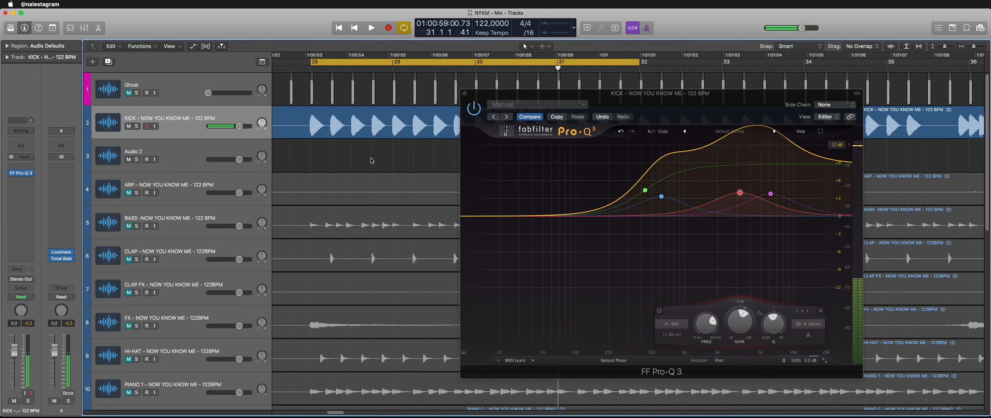
left_click(465, 93)
key("super+Left")
left_click(372, 132, "super")
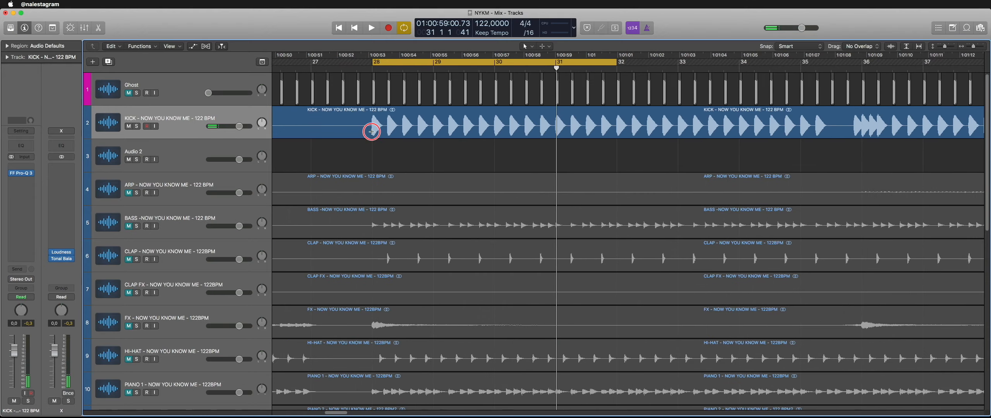
key("super+Right")
key("super+Right")
key("super+Right")
key("super+Left")
key("super+Left")
key("super+Left")
key("super+Left")
key("super+Left")
key("super+Left")
key("super+Left")
key("super+Left")
key("super+Left")
key("super+Left")
key("super+Left")
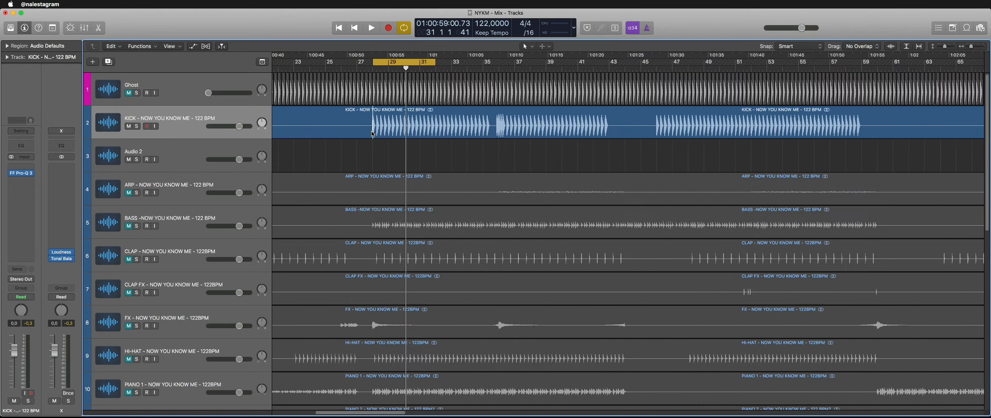
key("super+Right")
key("super+Right")
key("super+Right")
key("super+Right")
key("super+Right")
key("super+Right")
key("super+Right")
key("super+Right")
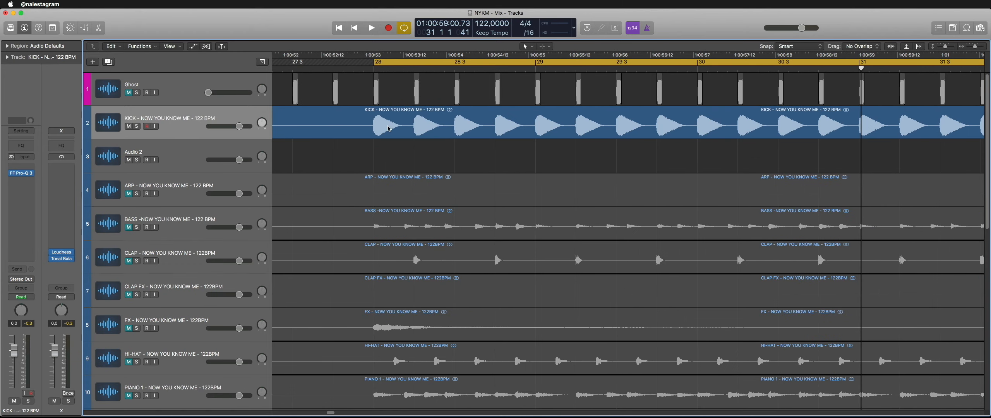
key("super+Left")
key("super+Left")
key("super+Left")
key("super+Left")
key("super+Left")
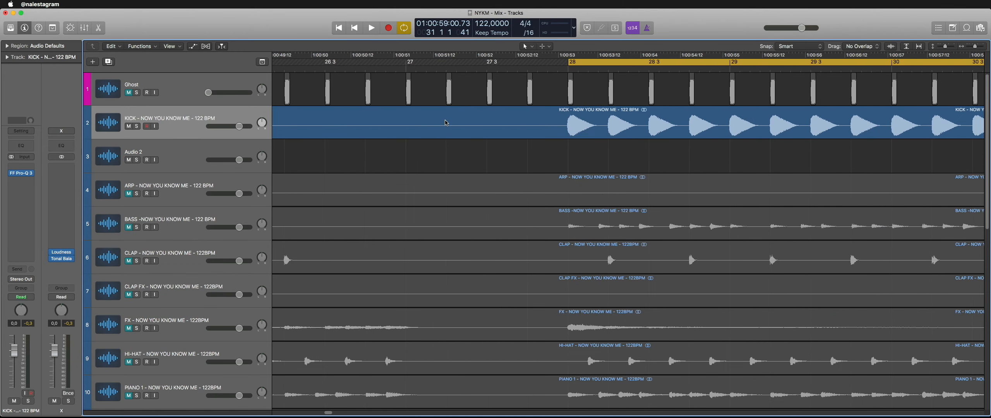
Step: Add a new audio track below the KICK track and isolate the single one-beat kick hit at bar 29
key("super+Left")
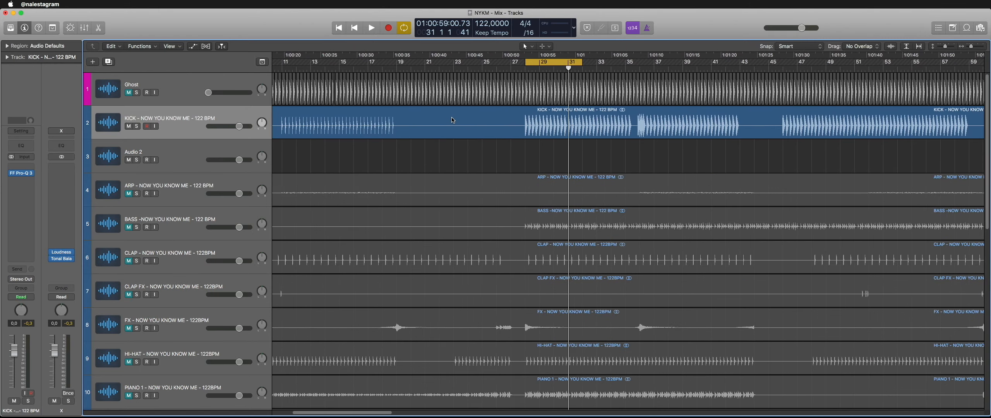
key("alt+super+a")
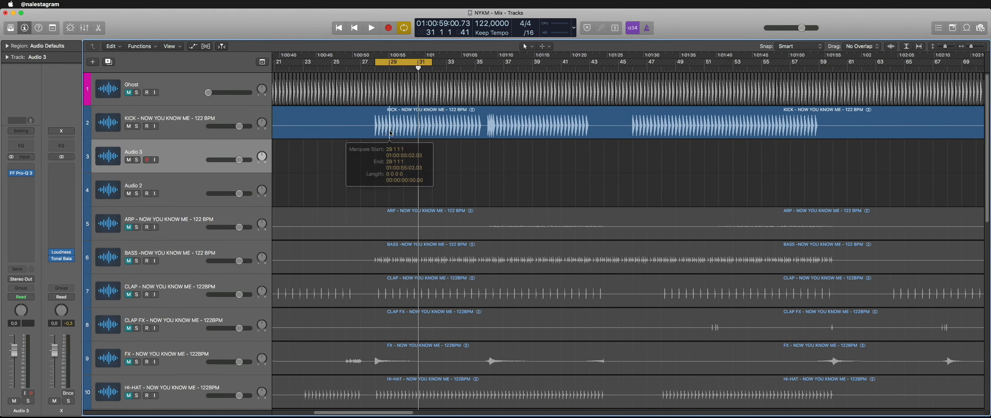
key("super+Right")
key("super+Right")
key("super+Right")
key("super+Right")
key("super+Right")
key("super+Right")
key("super+Right")
key("super+Right")
key("super+Right")
key("super+Right")
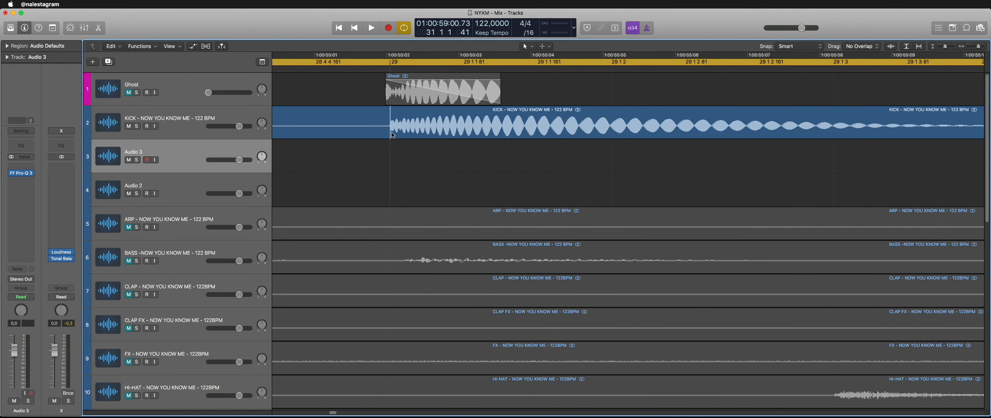
key("super+Left")
key("super+Left")
key("super+Left")
key("super+Left")
key("super+Left")
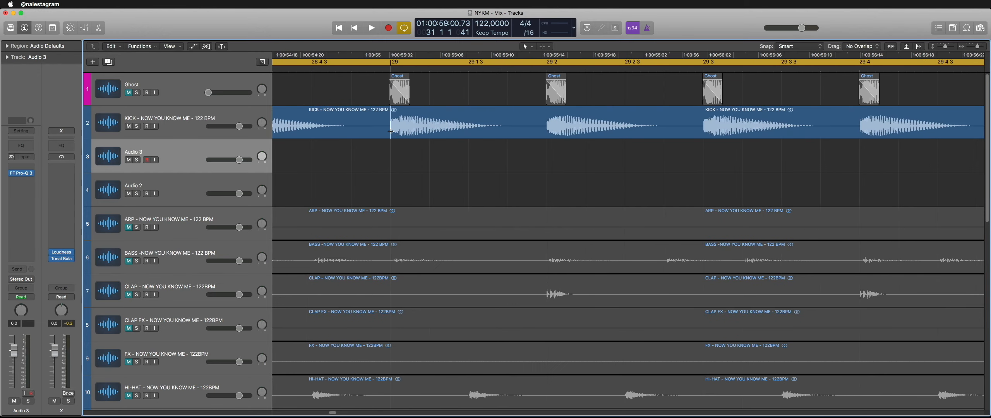
left_click_drag(390, 131, 527, 154)
left_click(537, 130)
Step: Place the isolated kick hit on Audio 3 at bar 28 and paste copies end to end up to bar 31
key("super+Left")
key("super+Left")
key("super+Left")
key("super+Left")
key("super+Left")
key("super+Left")
key("super+Left")
left_click_drag(519, 159, 536, 159)
key("super+c")
key("super+v")
key("super+v")
key("super+v")
key("super+v")
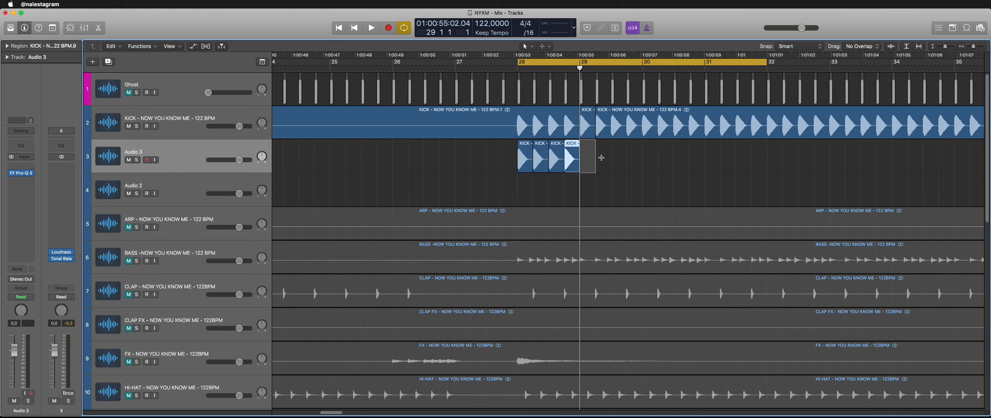
key("super+v")
key("super+v")
key("super+v")
key("super+v")
key("super+v")
key("super+v")
key("super+v")
key("super+v")
Step: Duplicate the three-bar block of kick hits twice on Audio 3, up to bar 37, and clear the hits in the pause before bar 36
key("super+Left")
key("super+Left")
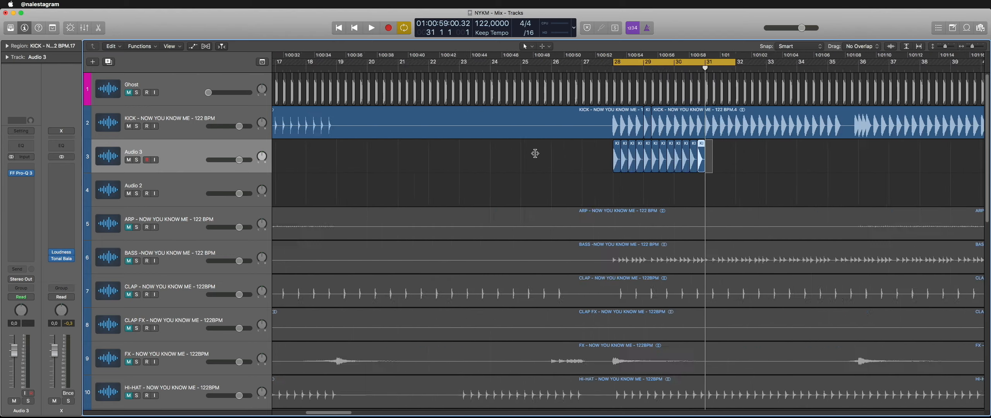
key("super+Left")
scroll(530, 155, "right", 10)
left_click_drag(355, 155, 433, 152)
key("super+c")
key("super+v")
key("super+v")
left_click(560, 181)
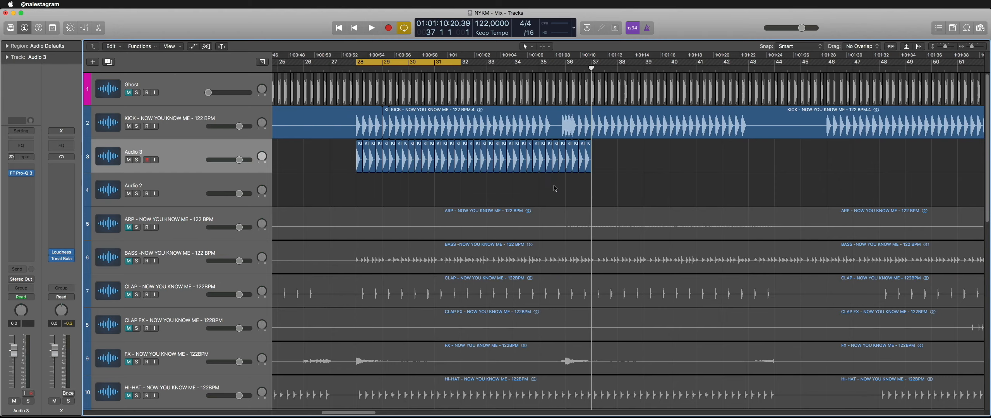
key("super+Right")
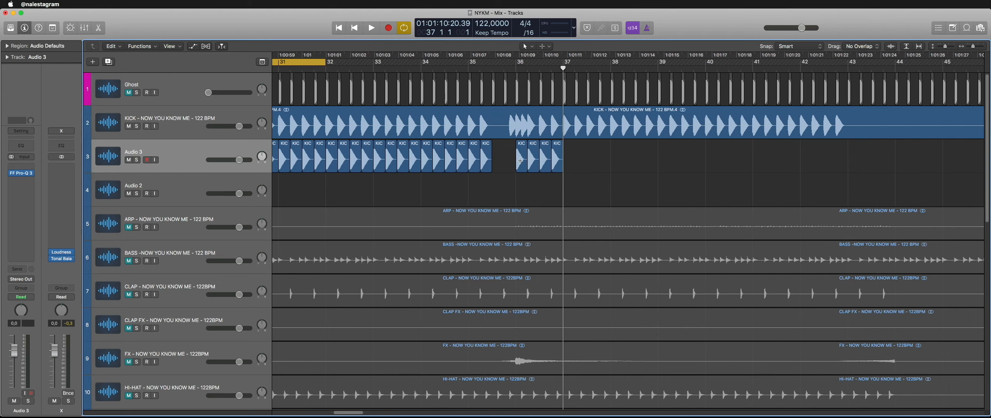
Step: Rebuild the fast kick fill around bar 36 on Audio 3 by pasting half-length copies of the hit at bar 36
left_click(517, 163)
left_click_drag(517, 163, 522, 158)
key("super+Left")
key("super+Left")
key("super+Left")
key("super+Left")
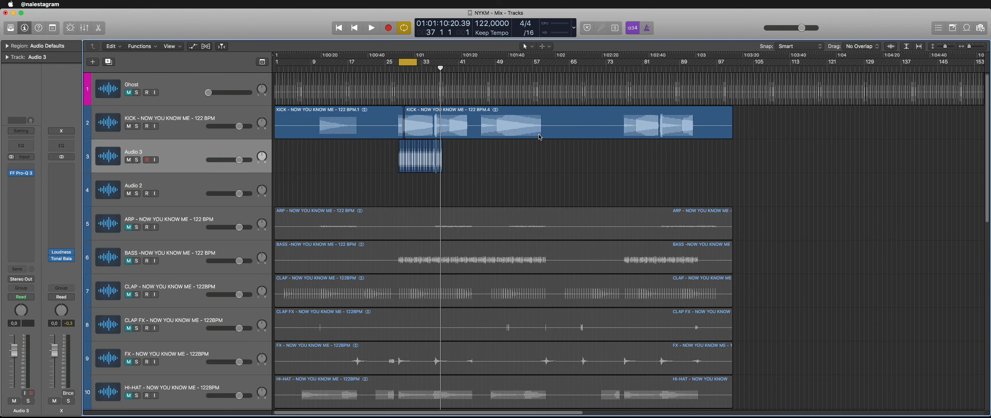
scroll(540, 137, "up", 2)
scroll(444, 121, "down", 1)
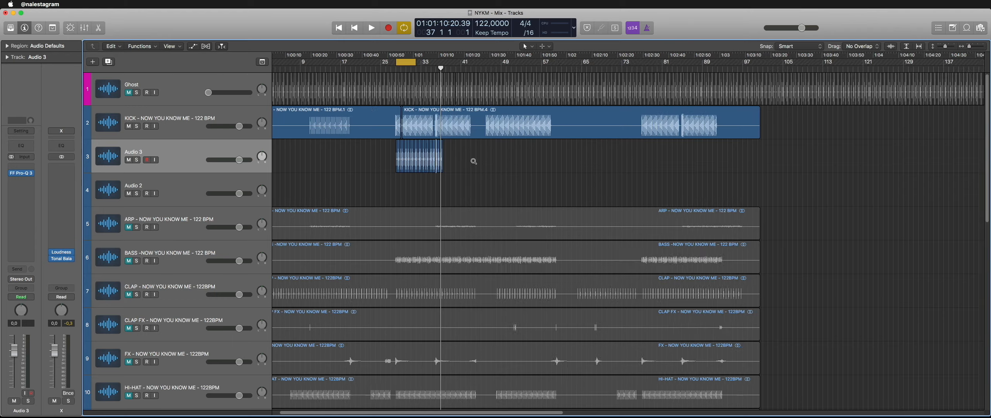
key("super+Right")
key("super+Right")
key("super+Right")
key("super+Right")
key("super+Right")
key("super+Right")
key("super+Right")
key("super+Right")
key("super+Right")
key("super+Right")
key("super+Left")
key("super+Left")
key("super+Left")
key("super+Left")
key("super+Left")
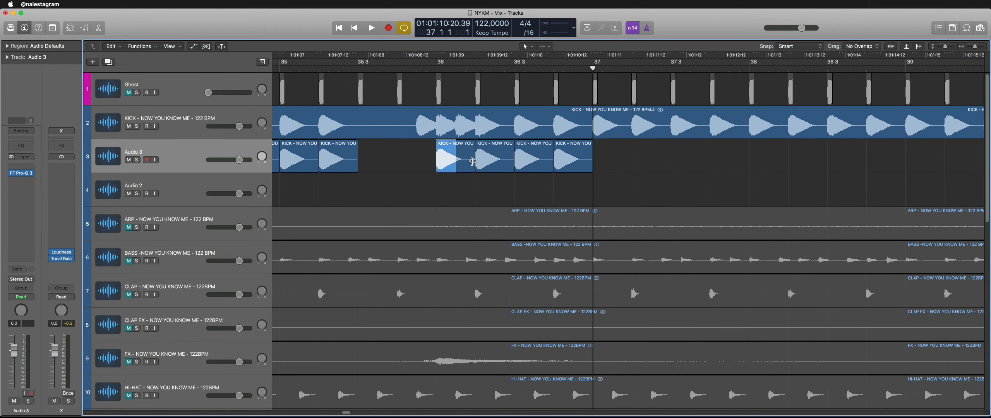
left_click(417, 155, "super")
key("super+v")
key("super+v")
key("super+v")
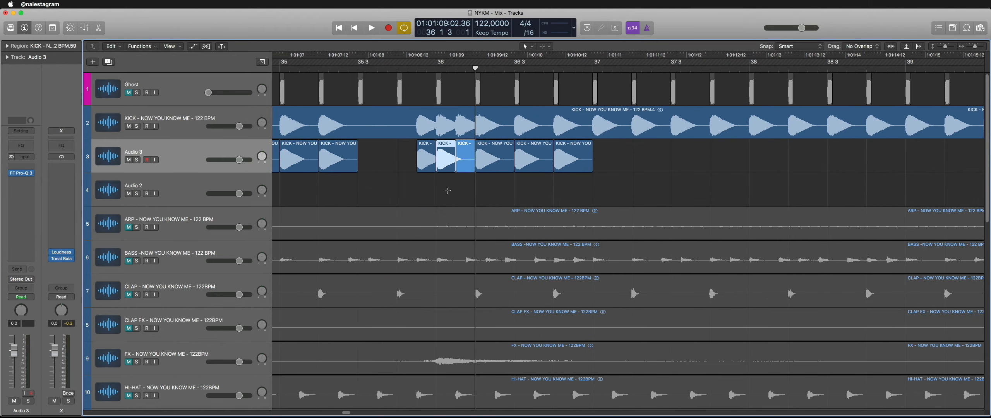
left_click(428, 200)
Step: Repeat a pair of full kick hits on Audio 3 from bar 37 up to bar 43, following the KICK track
key("super+Left")
key("super+Left")
key("super+Left")
key("super+Left")
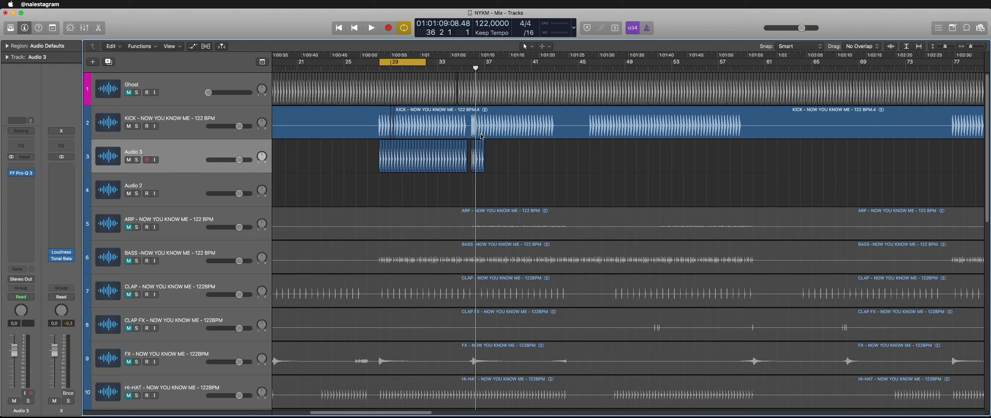
left_click(408, 71)
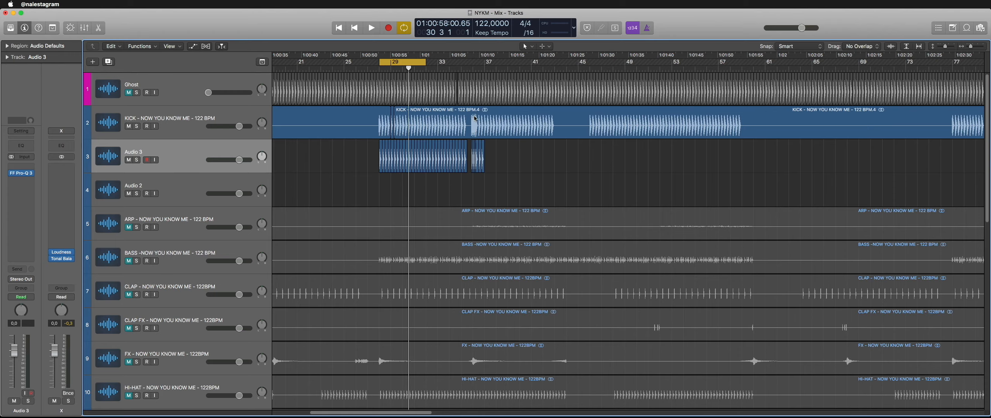
key("super+Right")
key("super+Right")
key("super+Right")
key("super+Right")
key("super+Right")
scroll(537, 159, "right", 4)
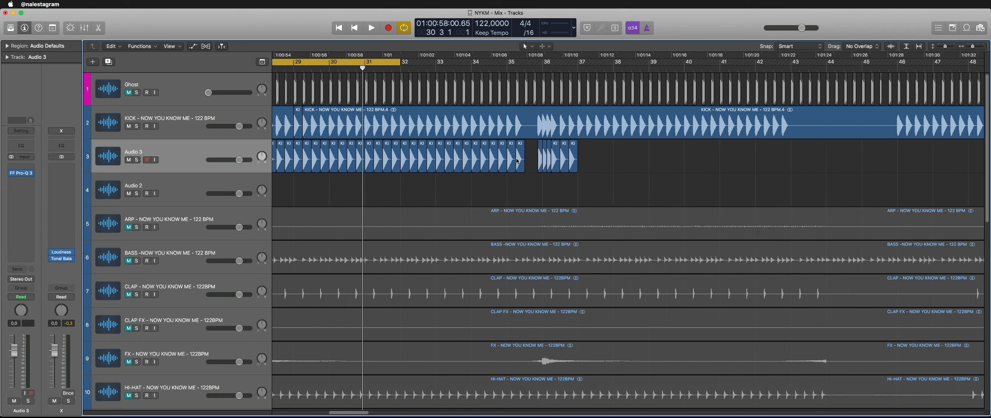
left_click_drag(499, 165, 518, 165)
key("super+r")
key("super+r")
key("super+r")
key("super+r")
key("super+r")
key("super+r")
key("super+r")
key("super+r")
key("super+r")
key("super+r")
key("super+r")
key("super+r")
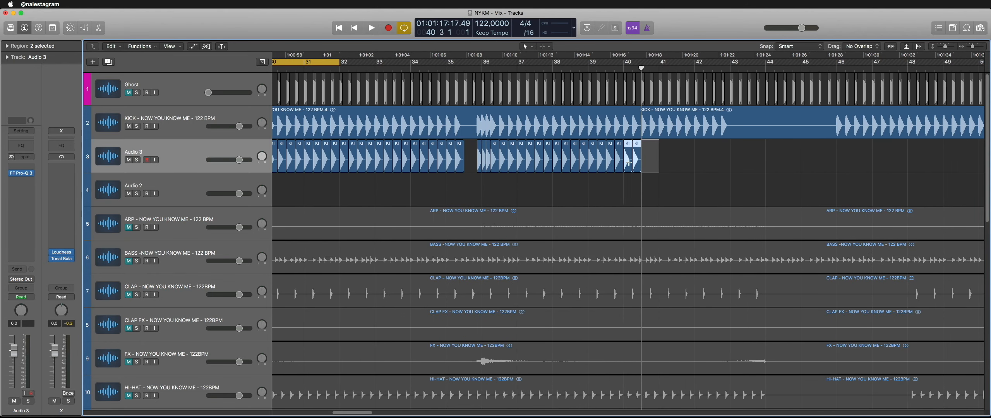
scroll(522, 166, "right", 5)
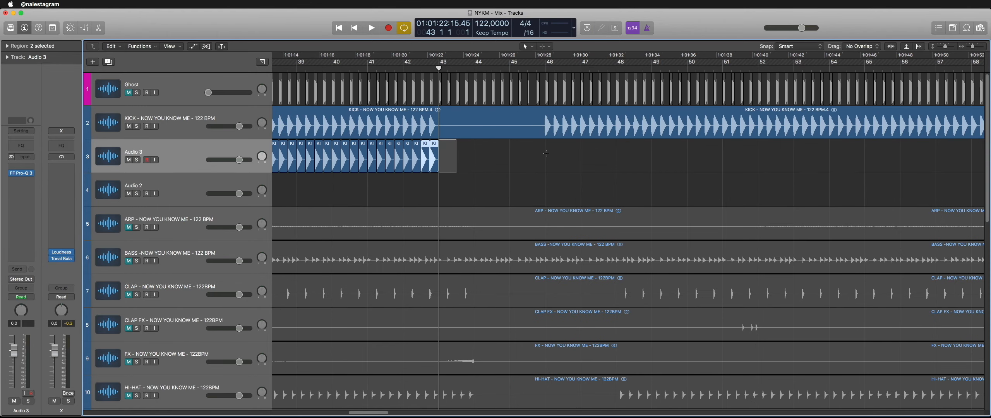
Step: Continue repeating the pair of kick hits on Audio 3 up to bar 59, the end of the KICK track's next section
key("super+r")
key("super+r")
key("super+r")
key("super+r")
key("super+r")
key("super+r")
key("super+r")
key("super+r")
key("super+r")
key("super+r")
key("super+r")
key("super+r")
key("super+r")
key("super+r")
key("super+r")
key("super+r")
key("super+r")
key("super+r")
key("super+r")
key("super+r")
scroll(581, 158, "right", 10)
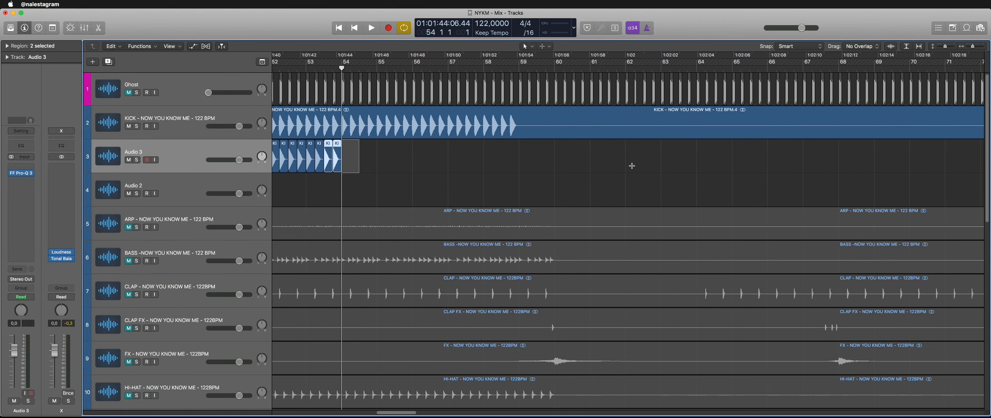
key("super+r")
key("super+r")
key("super+r")
key("super+r")
key("super+r")
key("super+r")
key("super+r")
key("super+r")
key("super+r")
key("super+r")
scroll(631, 163, "right", 10)
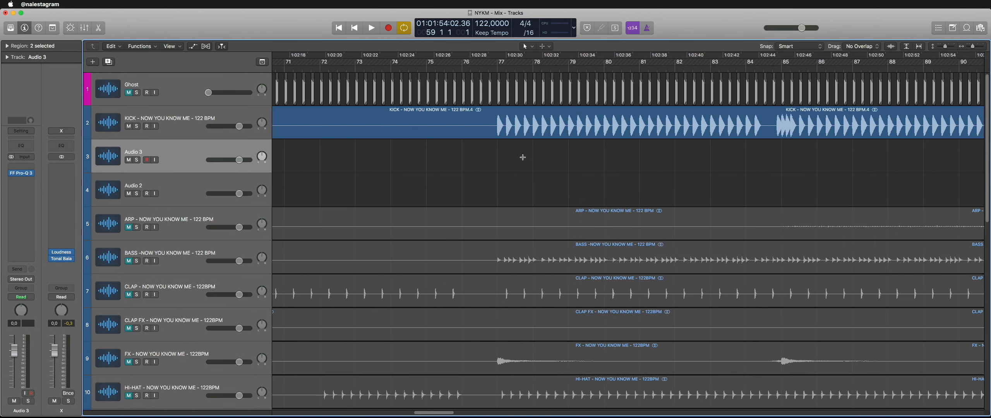
Step: Repeat the pair of kick hits on Audio 3 from bar 77 until the KICK track's pause in bar 84
key("super+r")
key("super+r")
key("super+r")
key("super+r")
key("super+r")
key("super+r")
key("super+r")
key("super+r")
key("super+r")
key("super+r")
key("super+r")
key("super+r")
key("super+r")
key("super+r")
key("super+r")
key("super+r")
key("super+r")
key("super+r")
key("super+r")
key("super+r")
scroll(685, 159, "right", 10)
key("super+r")
key("super+r")
key("super+r")
key("super+r")
key("super+r")
key("super+r")
key("super+r")
key("super+r")
key("super+r")
key("super+r")
key("super+r")
key("super+r")
key("super+r")
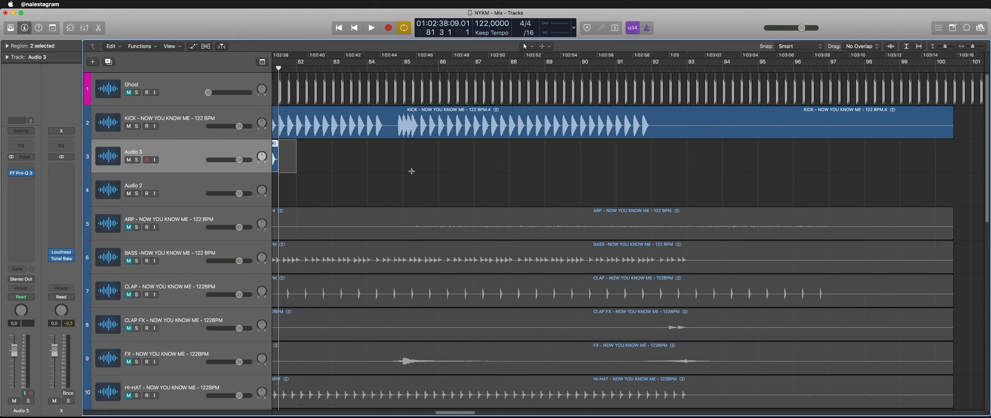
key("super+r")
Step: Copy the fast fill and the kick hits after it, around bars 36 to 43 on Audio 3, and paste them at 84 4 3
scroll(407, 159, "down", 10)
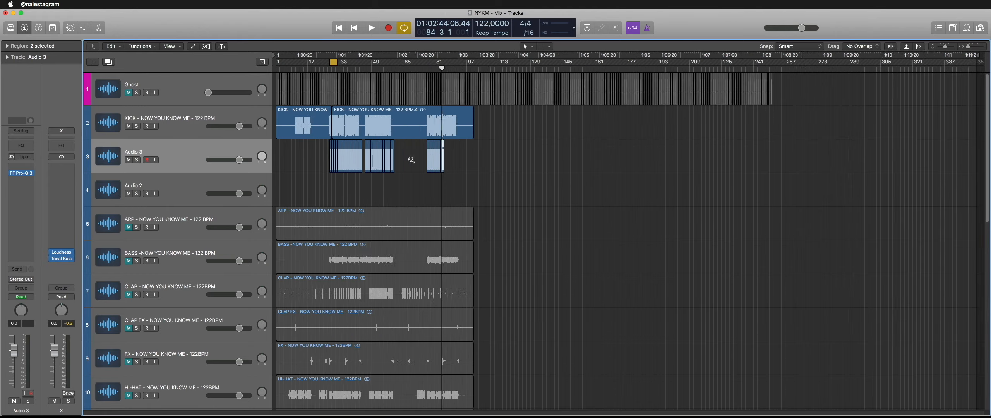
scroll(410, 161, "up", 5)
scroll(465, 167, "left", 15)
scroll(573, 170, "left", 10)
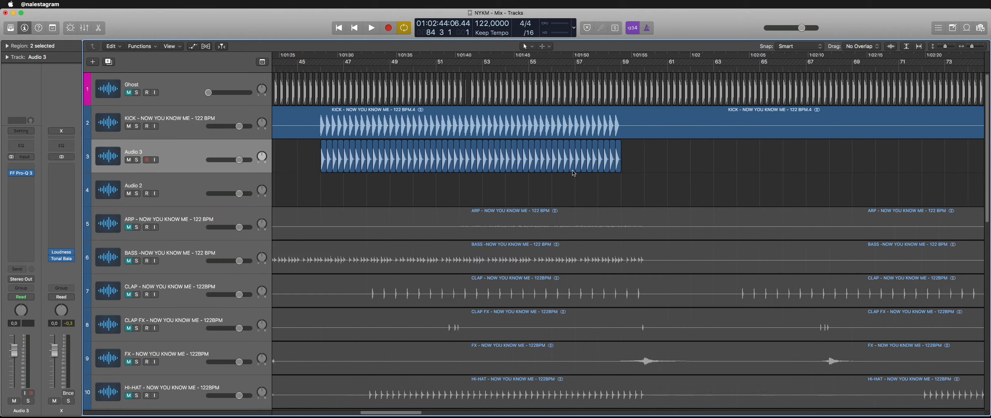
left_click_drag(356, 179, 540, 149)
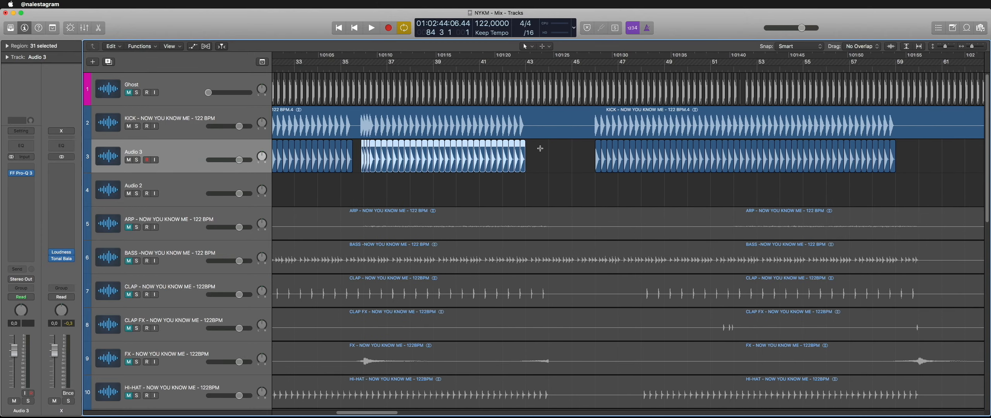
scroll(539, 150, "right", 15)
left_click(468, 158, "super")
scroll(468, 158, "up", 5)
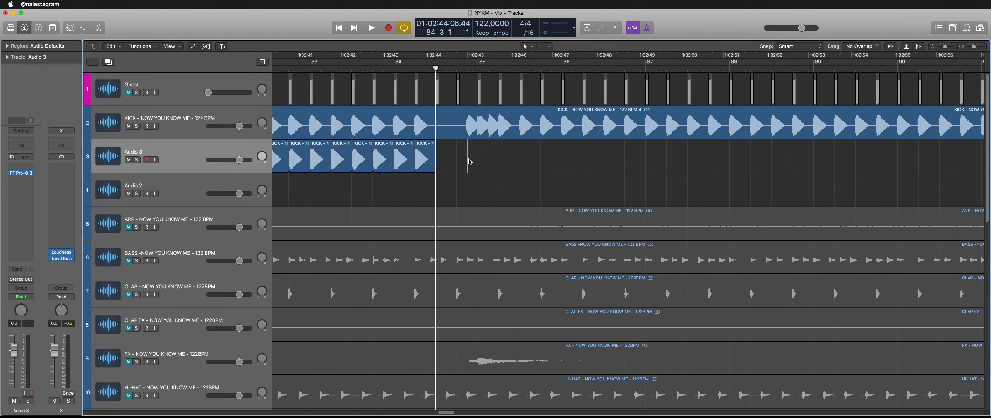
key("super+v")
Step: Fill the gap after the pasted fill near bar 85 on Audio 3 with one more kick hit
scroll(479, 158, "down", 2)
left_click(492, 184)
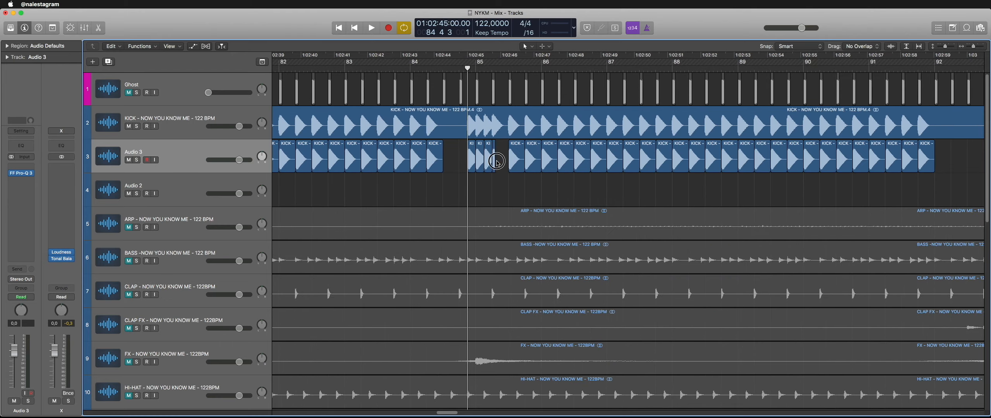
left_click_drag(512, 152, 498, 156)
Step: Create a new audio track directly below KICK with that track's settings duplicated
scroll(522, 163, "down", 5)
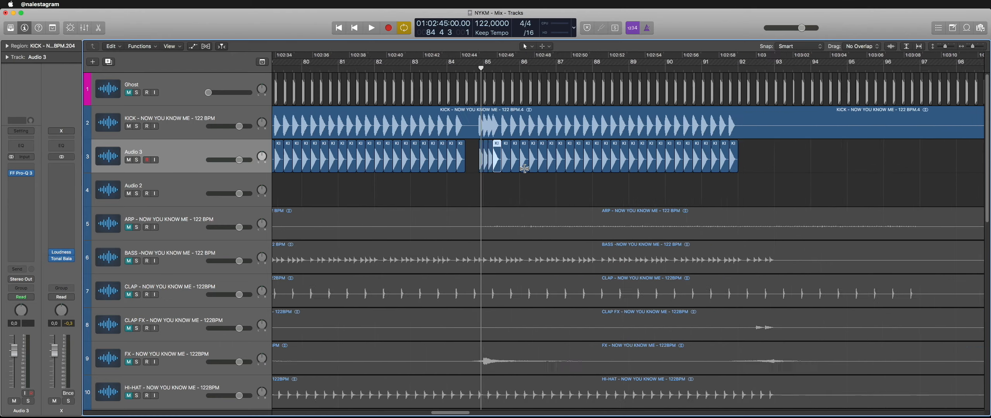
scroll(609, 161, "right", 5)
scroll(445, 143, "down", 3)
scroll(449, 143, "left", 20)
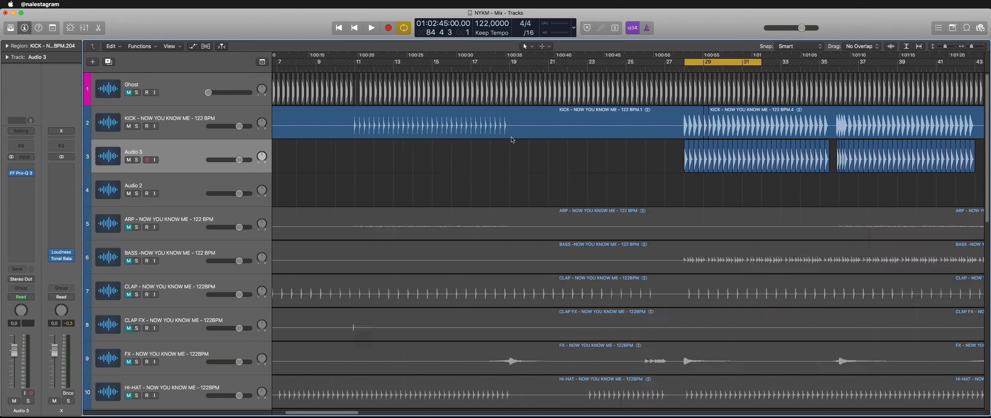
left_click(195, 116)
key("super+d")
left_click(518, 173)
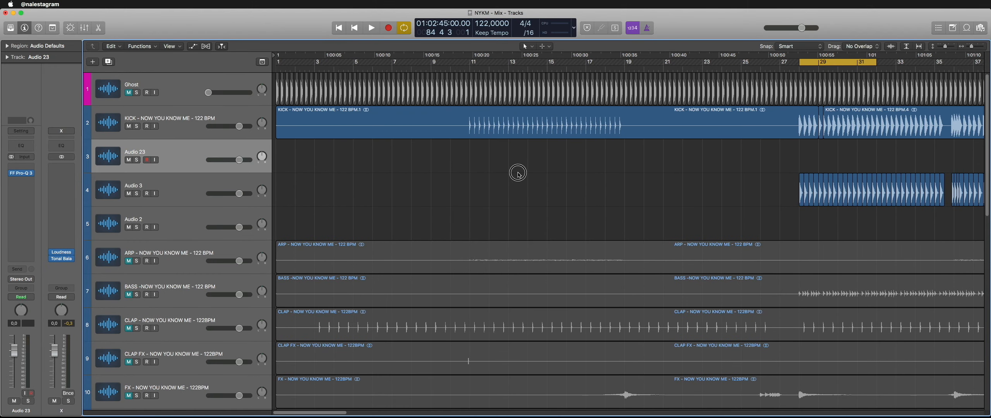
Step: Cut out the early kick passage between bars 11 and 19 from the KICK track and move it onto Audio 23
scroll(593, 170, "right", 5)
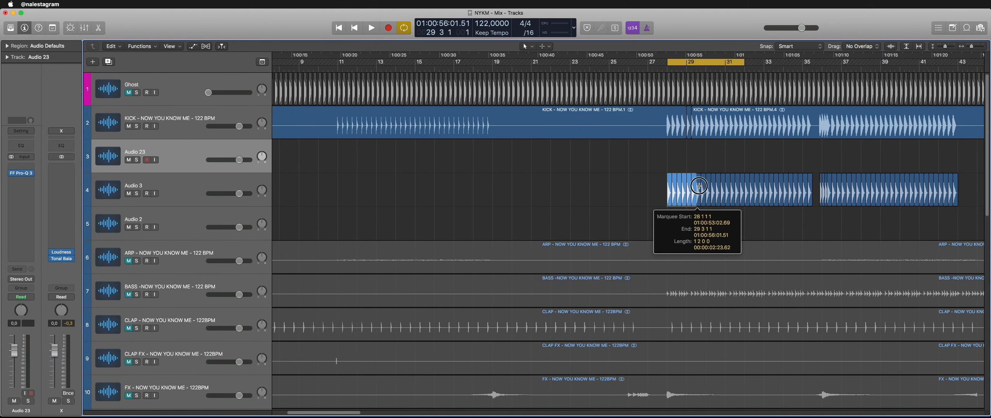
left_click_drag(337, 128, 446, 152)
key("super+Left")
scroll(446, 152, "left", 3)
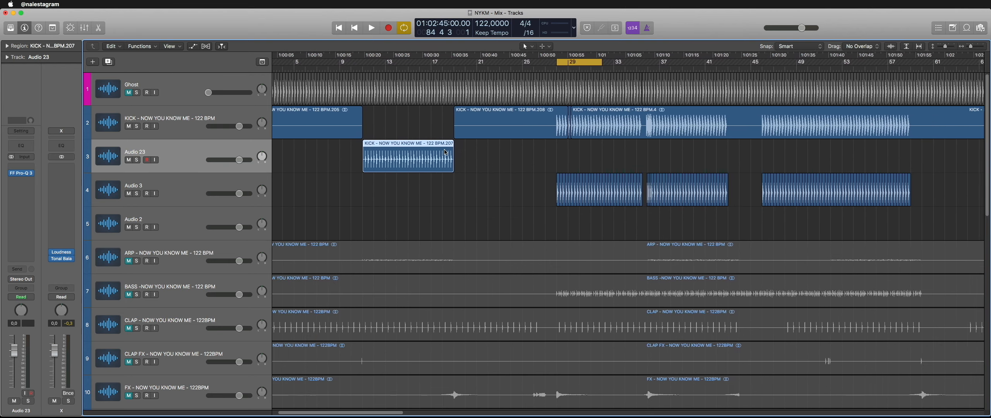
Step: Extend the main KICK region back to bar 1 so it covers the whole song, and mute the region
key("super+Left")
key("super+Left")
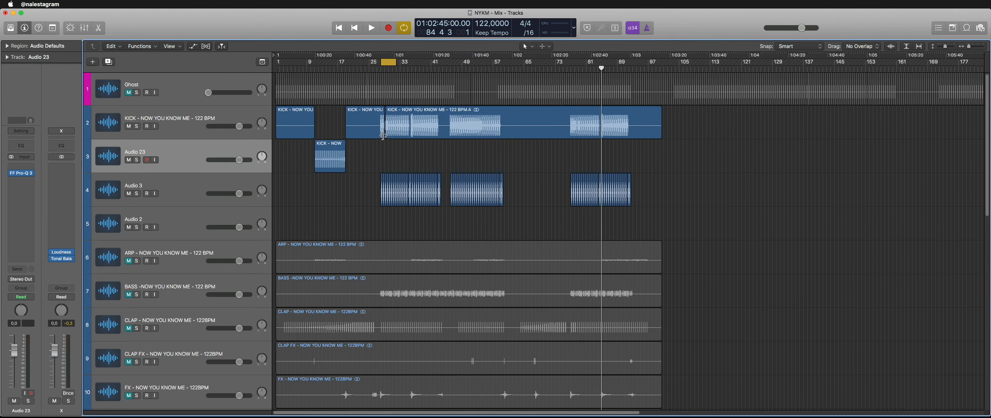
left_click_drag(383, 135, 276, 136)
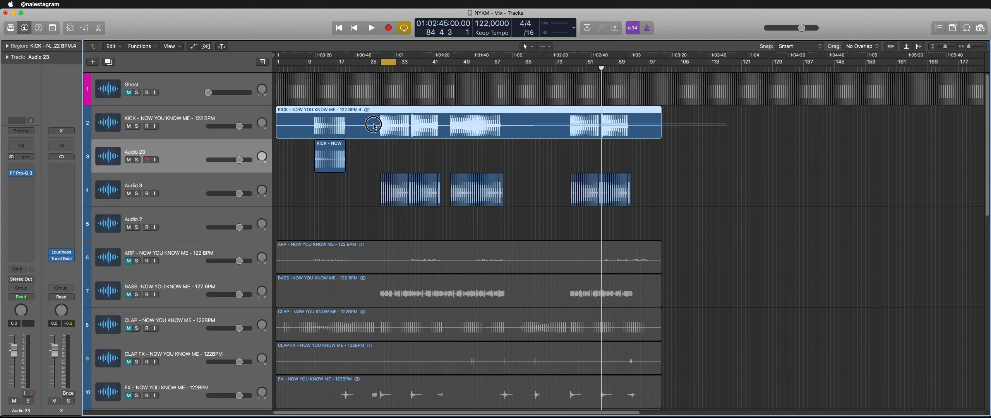
left_click(330, 155)
key("super+Right")
key("super+Right")
key("super+Right")
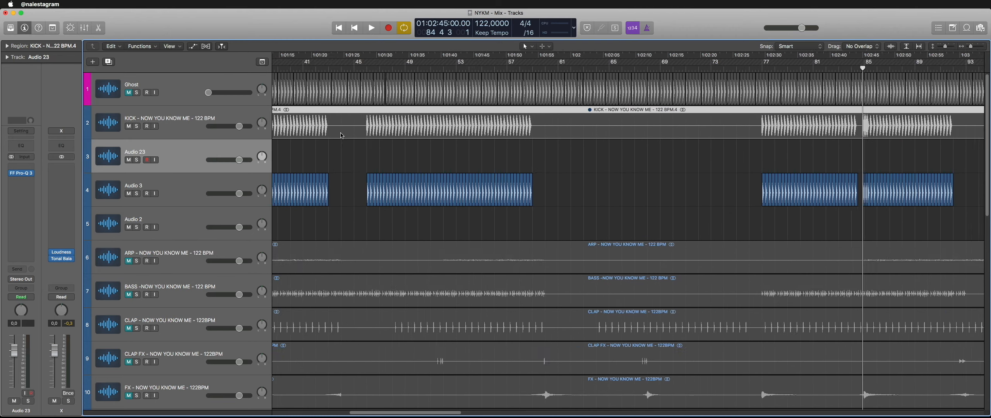
left_click(483, 196)
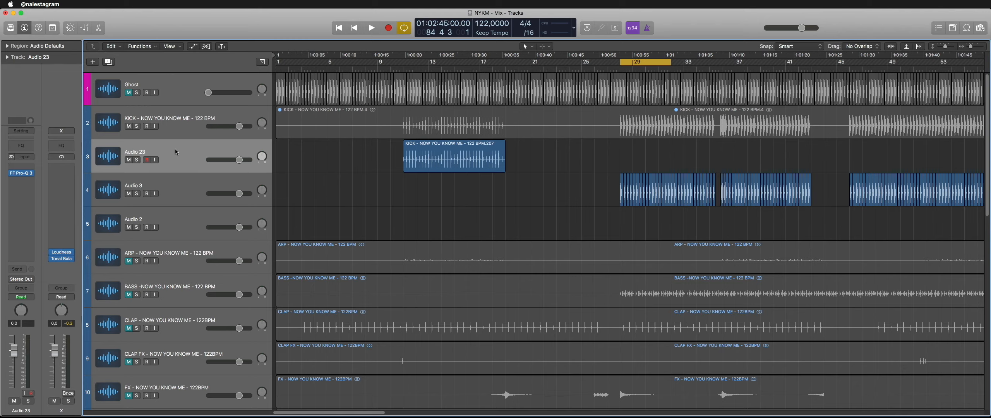
Step: Move the three fast fill hits near bar 36 and the three near bar 85 from Audio 3 up to Audio 23
scroll(446, 197, "right", 3)
key("super+Left")
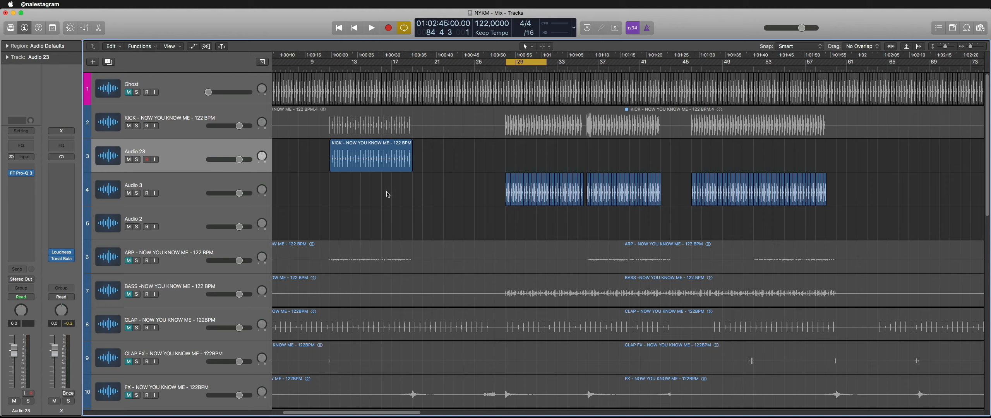
scroll(468, 178, "right", 2)
key("super+Left")
key("super+Left")
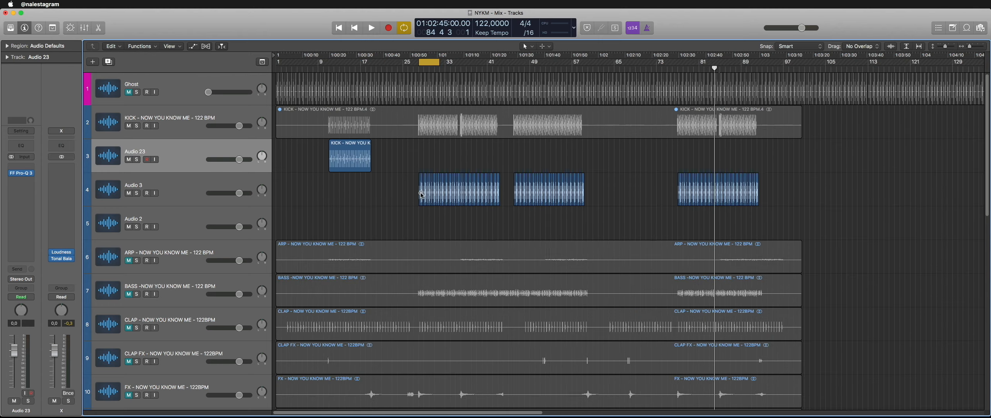
left_click(458, 194, "super")
key("super+Right")
key("super+Right")
key("super+Right")
key("super+Right")
key("super+Right")
key("super+Right")
key("super+Right")
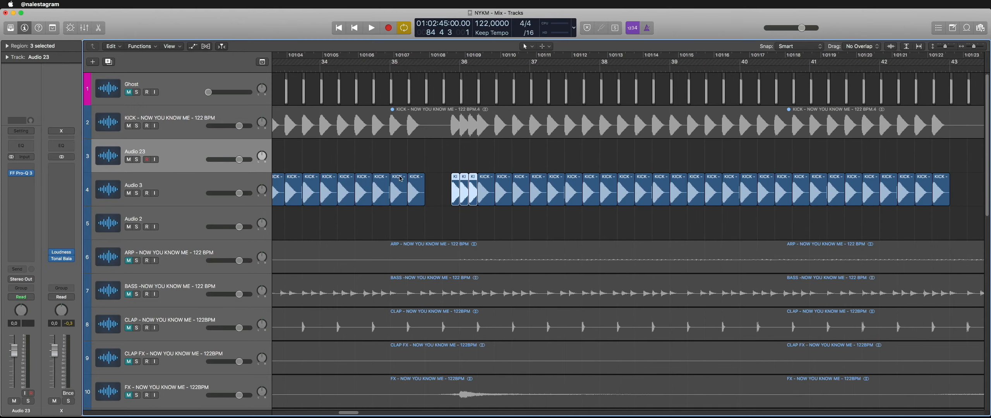
key("super+Left")
key("super+Left")
key("super+Left")
key("super+Left")
key("super+Left")
key("super+Left")
key("super+Left")
key("super+Left")
key("super+Left")
key("super+Left")
key("super+Right")
key("super+Right")
key("super+Right")
key("super+Right")
key("super+Right")
key("super+Right")
key("super+Right")
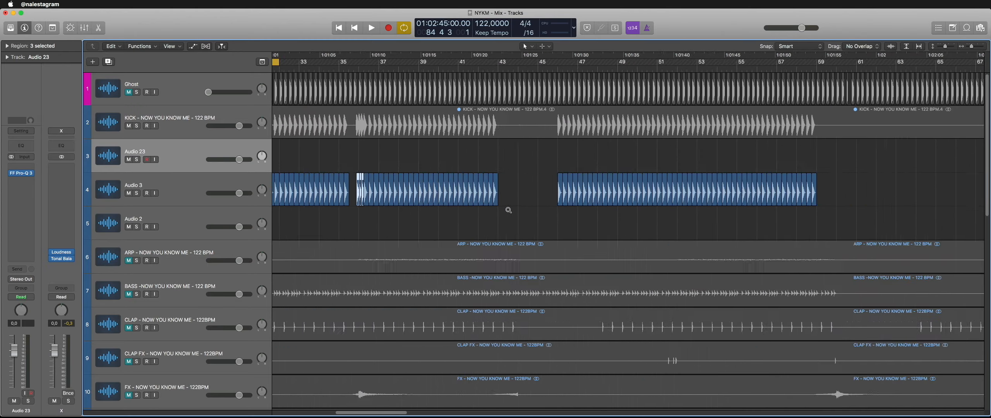
scroll(510, 211, "right", 10)
scroll(511, 212, "right", 15)
key("super+Right")
key("super+Right")
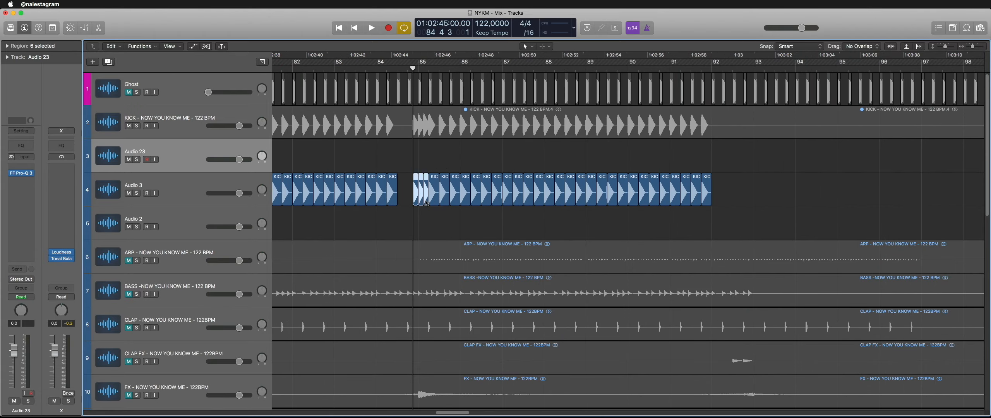
left_click_drag(426, 202, 426, 166)
Step: Select all kick hits on Audio 3 and shorten them together to just over half a beat, with fade-outs on their tails
scroll(425, 167, "down", 10)
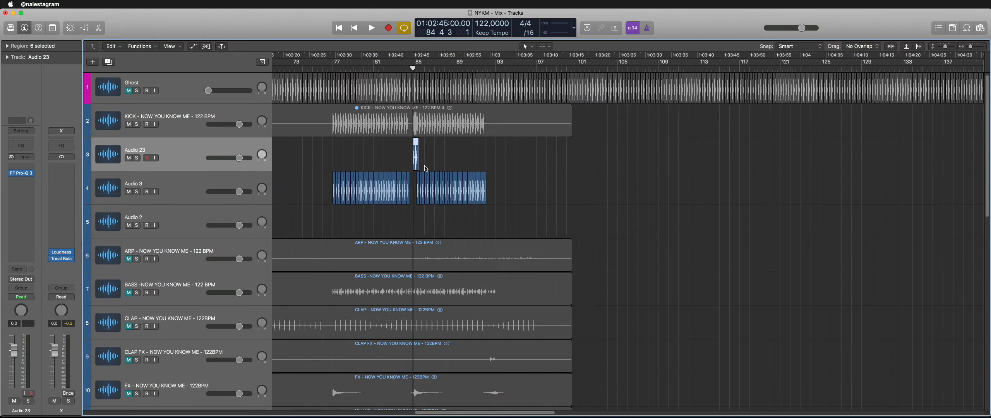
scroll(425, 166, "left", 10)
scroll(425, 166, "down", 4)
left_click_drag(735, 194, 348, 186)
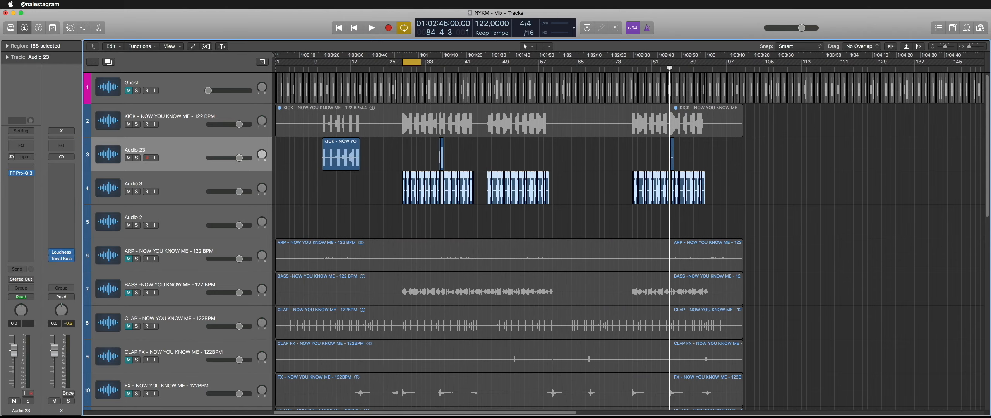
scroll(568, 199, "up", 15)
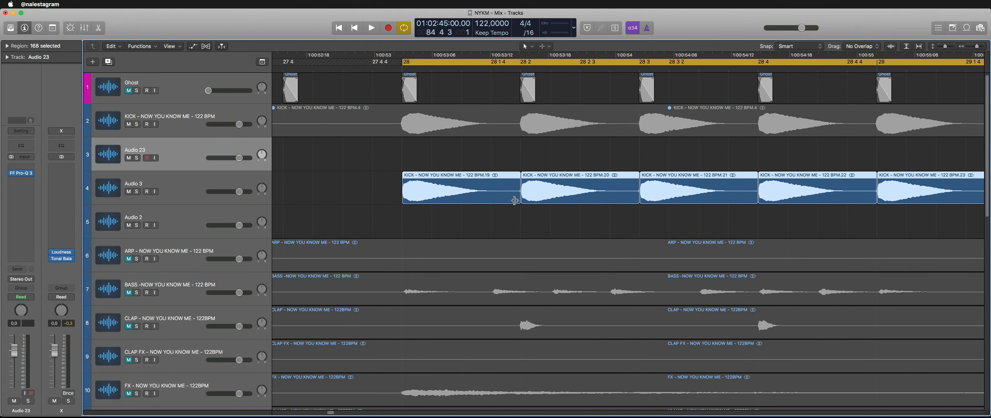
left_click_drag(515, 200, 460, 201)
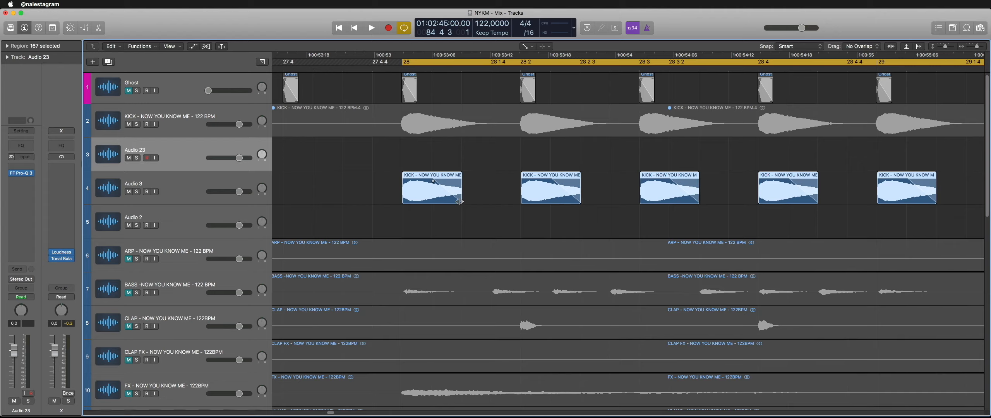
left_click_drag(460, 201, 473, 202)
key("t")
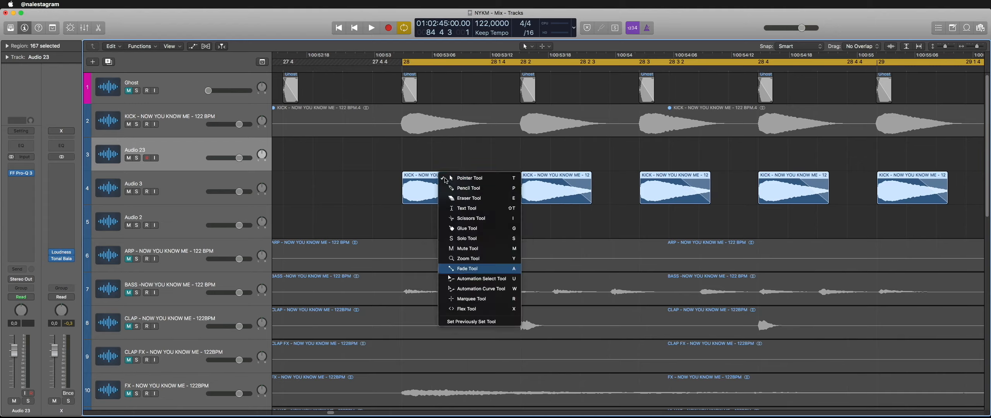
left_click(446, 179)
key("space")
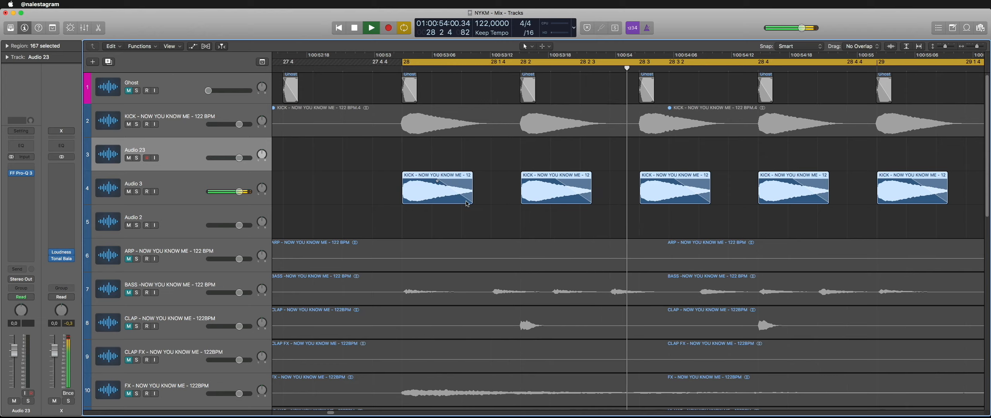
mouse_move(471, 201)
left_mouse_down()
mouse_move(462, 202)
mouse_move(471, 200)
left_mouse_up()
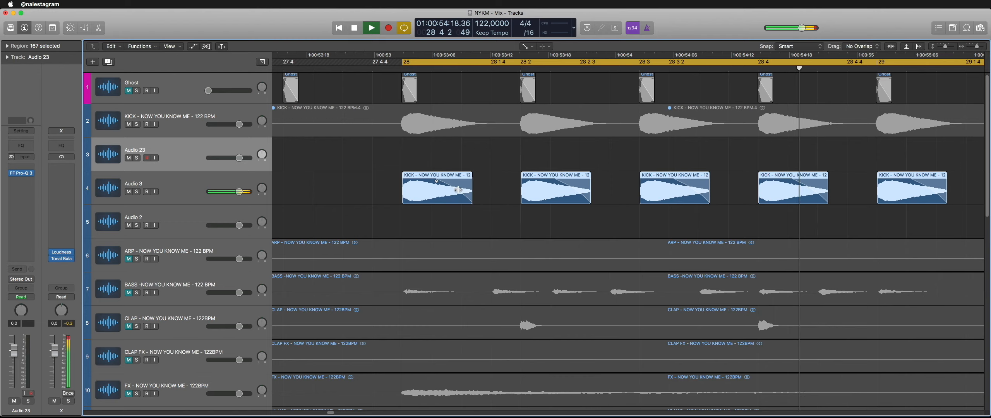
Step: Play on from bar 28 and examine the lengths of the kick hits along Audio 3
left_click(486, 155)
scroll(485, 156, "down", 10)
scroll(485, 155, "right", 7)
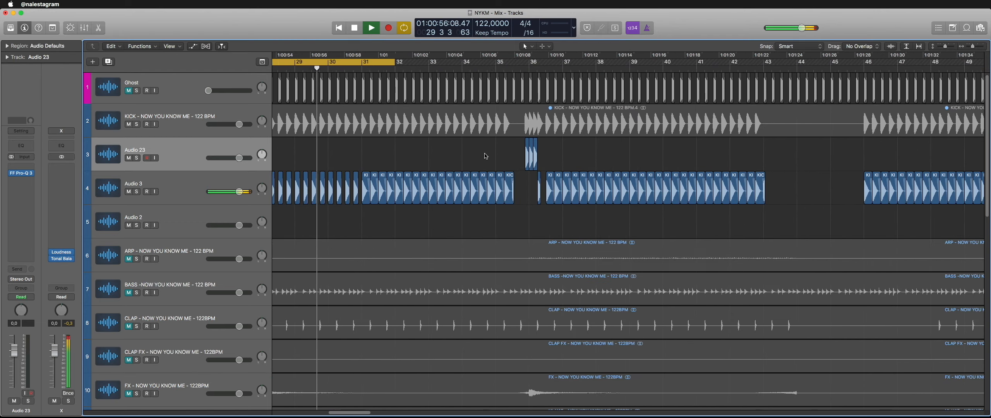
scroll(486, 156, "down", 4)
scroll(486, 156, "left", 4)
scroll(487, 156, "up", 7)
scroll(486, 155, "left", 3)
key("space")
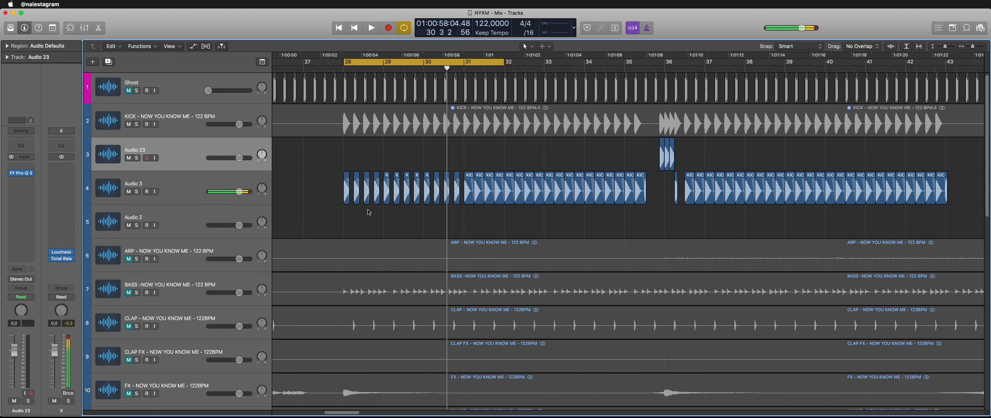
Step: Delete the full-length kick hits from bar 31 to bar 35 and the leftover short hit after bar 36 on Audio 3
left_click_drag(344, 193, 422, 187)
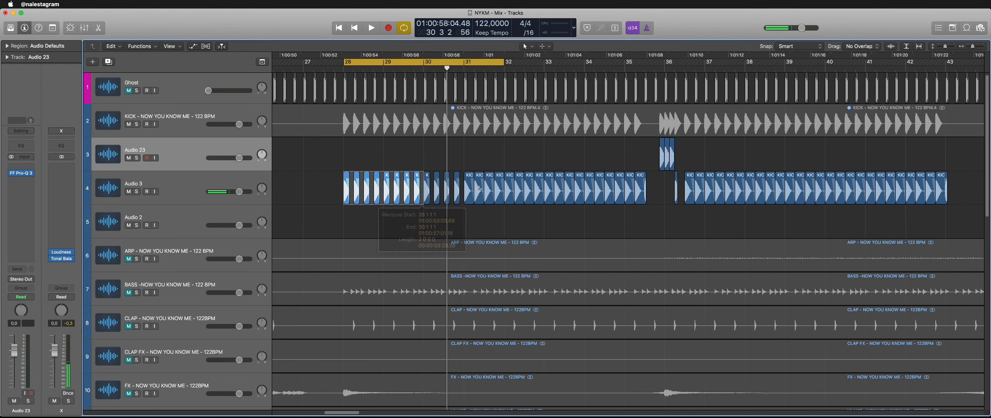
left_click_drag(467, 214, 606, 201)
key("Delete")
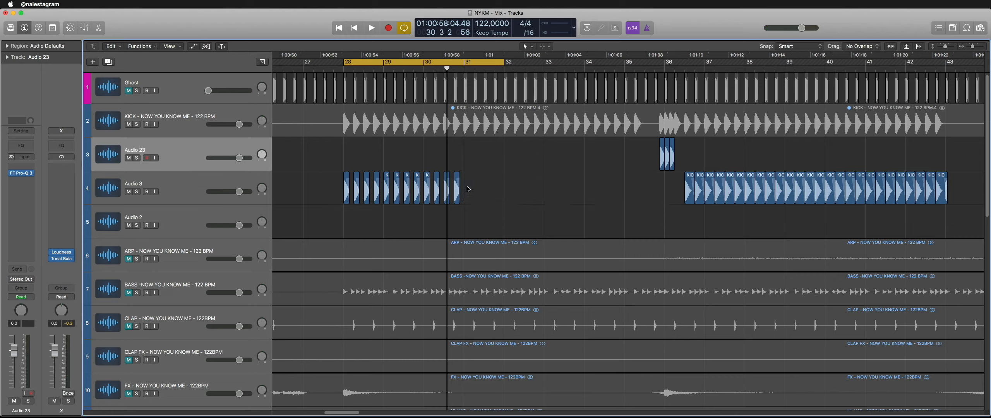
Step: Copy the twelve shortened kick hits of bars 28 to 30 on Audio 3 and paste them at bars 31 and 34
left_click_drag(469, 189, 341, 186)
left_click(371, 152)
key("super+z")
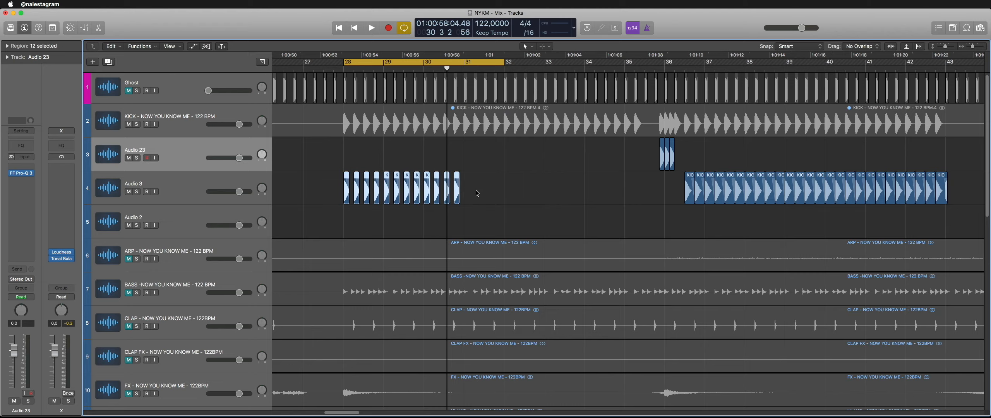
left_click(466, 196)
key("super+v")
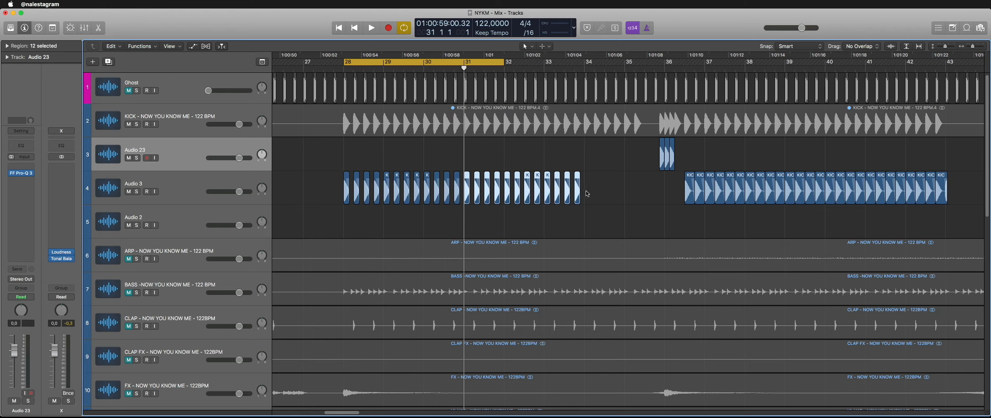
left_click(584, 195)
scroll(577, 221, "right", 3)
key("super+v")
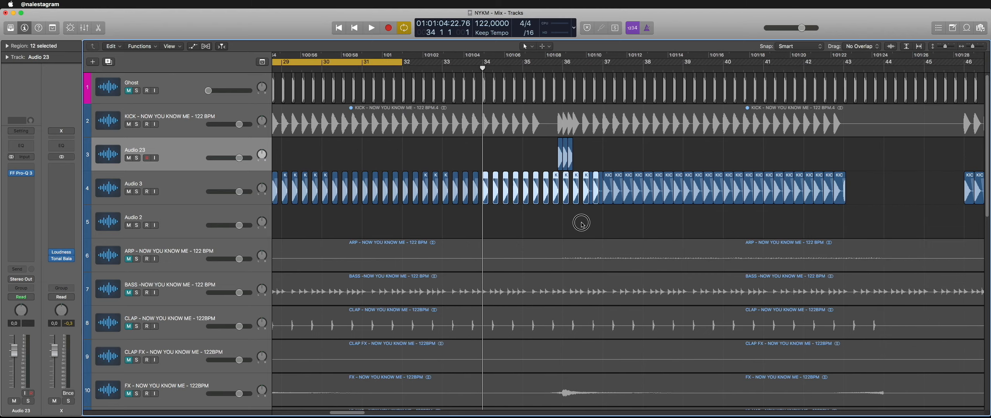
Step: Replace the full-length kick hits from bar 37 to bar 43 on Audio 3 with the twelve shortened hits, pasted at bars 37 and 40
left_click(591, 197)
left_click_drag(607, 213, 850, 188)
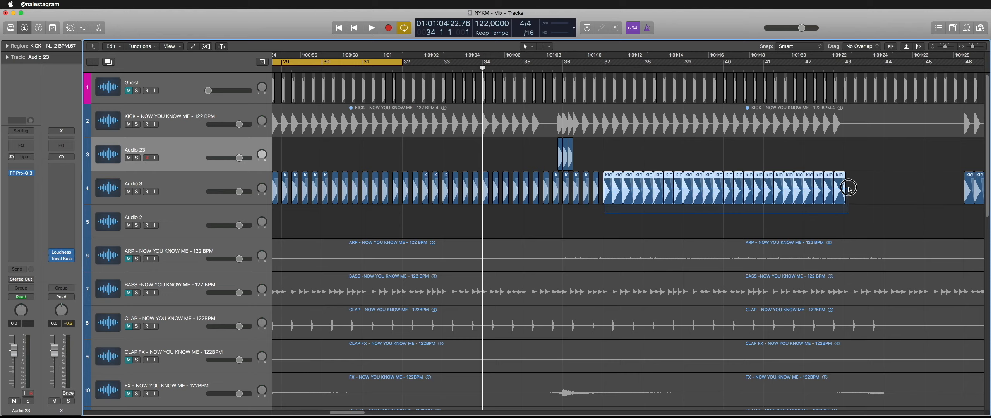
key("Delete")
left_click(602, 194)
key("super+v")
left_click(724, 192)
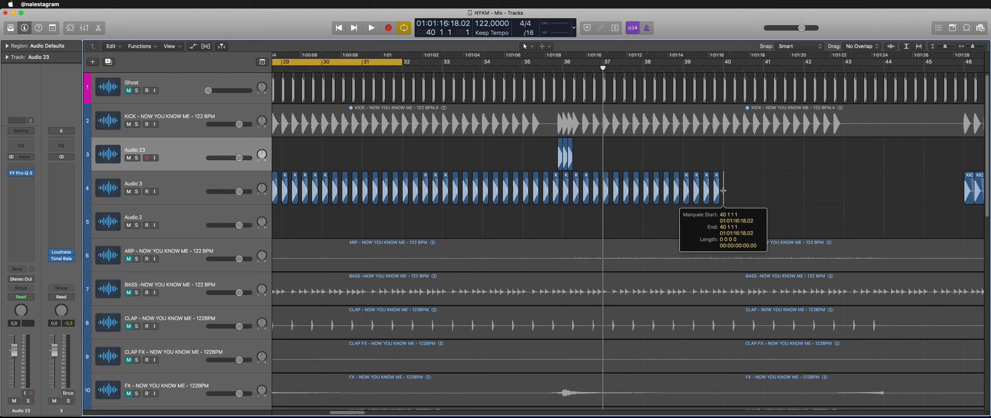
key("super+v")
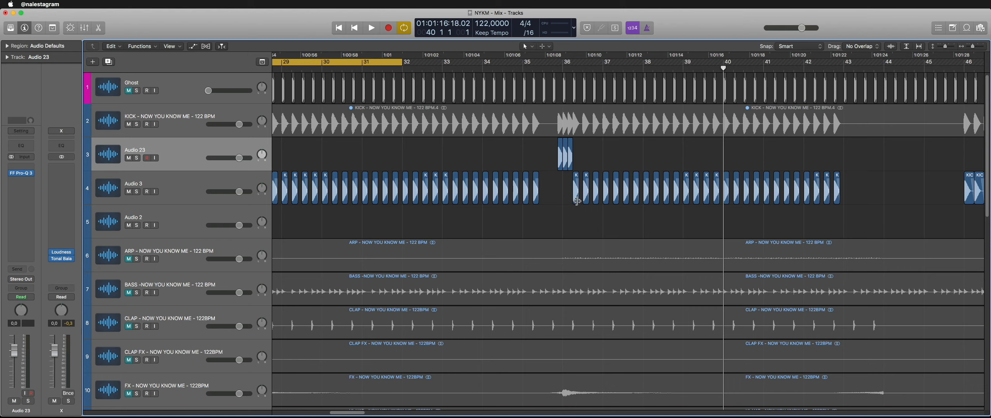
Step: Move the three fill kick hits around bar 36 from Audio 23 down to the same position on Audio 3
key("super+Right")
key("super+Right")
left_click_drag(351, 150, 400, 200)
key("super+Right")
key("super+Right")
key("t")
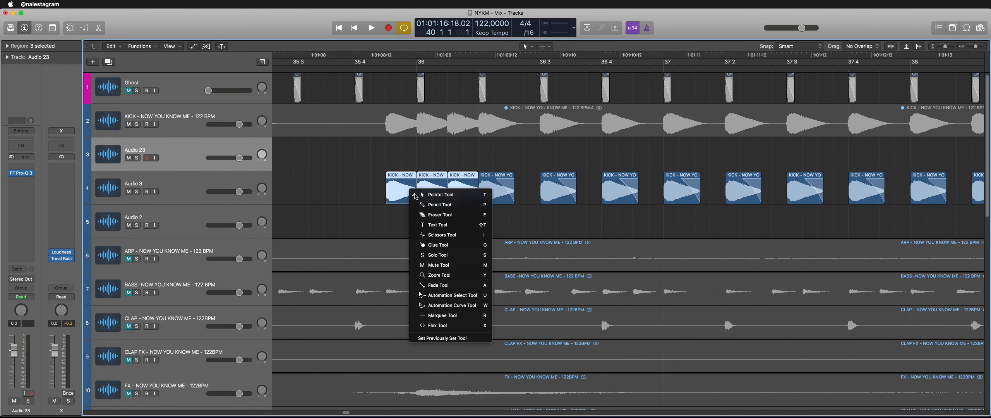
key("a")
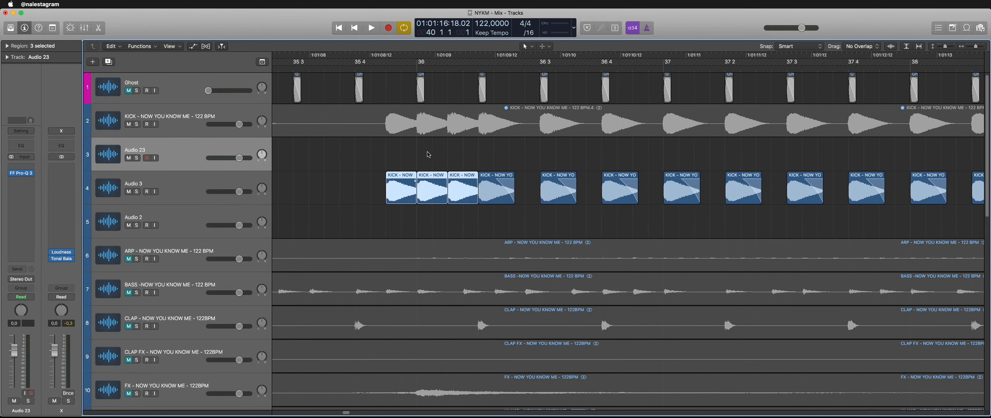
left_click(429, 155)
key("super+Left")
key("super+Left")
key("super+Left")
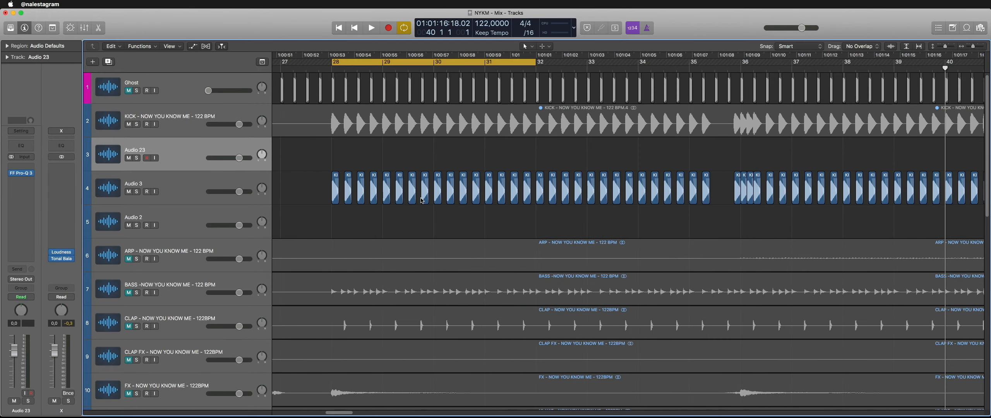
Step: Delete all full-length kick hits from bar 46 to bar 59 on Audio 3
scroll(452, 192, "right", 13)
scroll(589, 193, "right", 8)
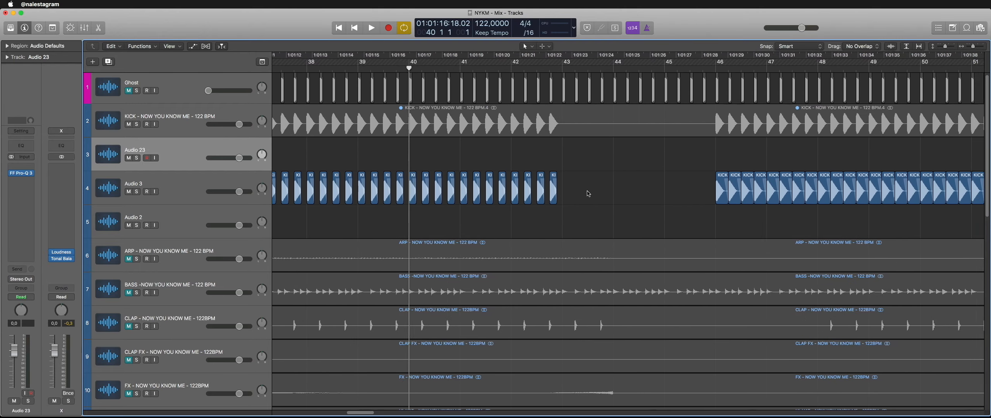
key("super+Left")
key("super+Left")
scroll(412, 197, "left", 2)
left_click_drag(402, 193, 878, 195)
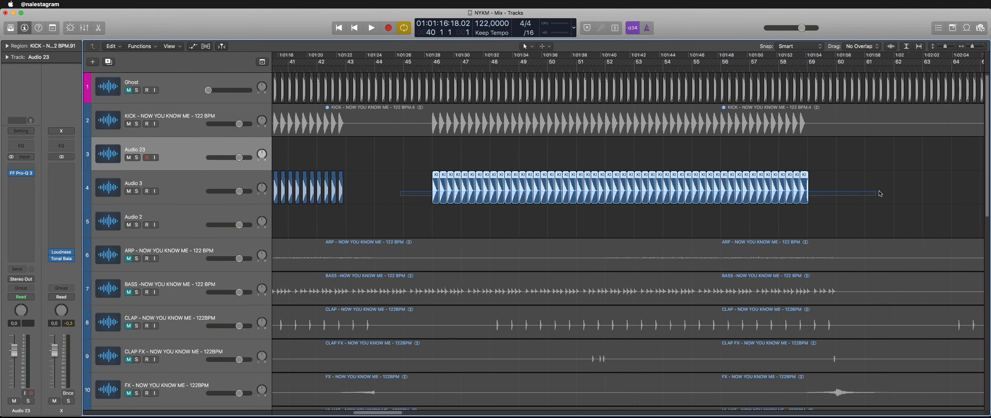
key("Delete")
Step: Paste the twelve shortened kick hits on Audio 3 at bars 46, 49, 52, 55 and 56
left_click(432, 185, "super")
key("super+v")
left_click(518, 185, "super")
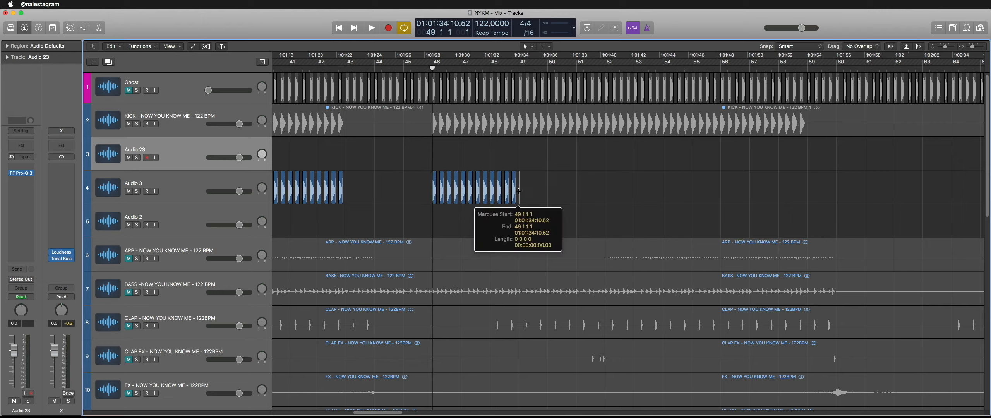
key("super+v")
left_click(606, 182, "super")
key("super+v")
left_click(693, 184, "super")
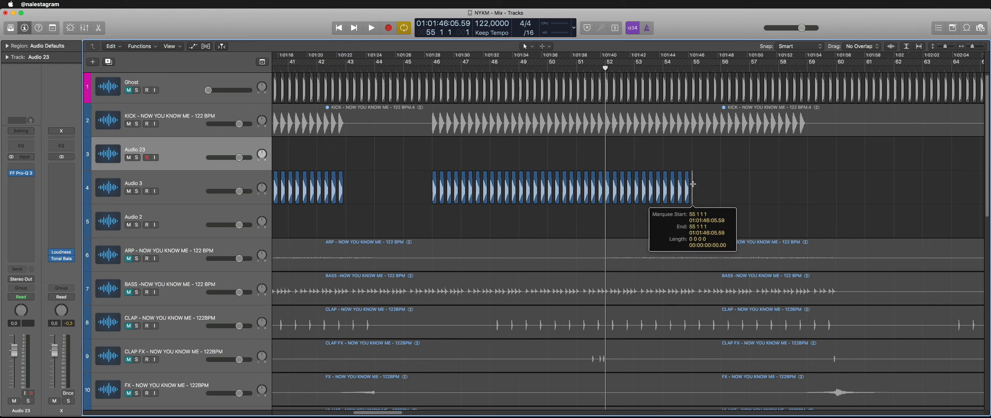
key("super+v")
left_click(722, 180, "super")
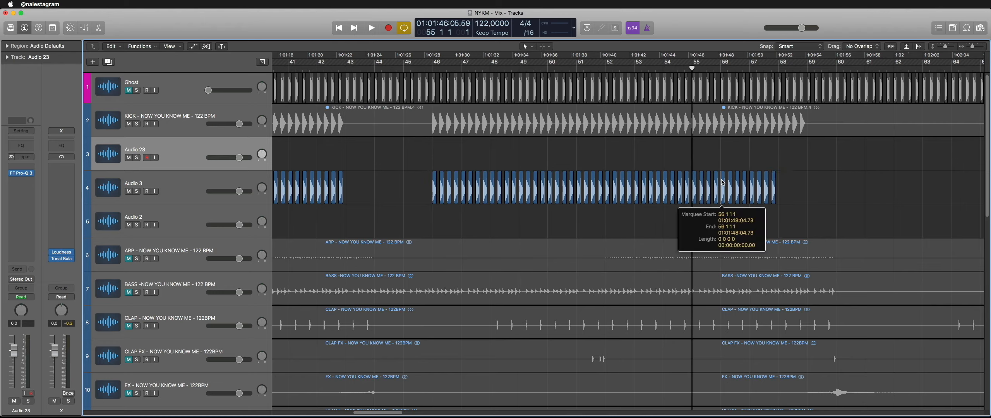
key("super+v")
Step: Delete the remaining old kick hits from bar 77 onward on Audio 3, together with the fill hits near bar 85 on Audio 23
scroll(661, 180, "right", 15)
key("super+Left")
key("super+Left")
key("super+Left")
key("super+Left")
key("super+Left")
key("super+Left")
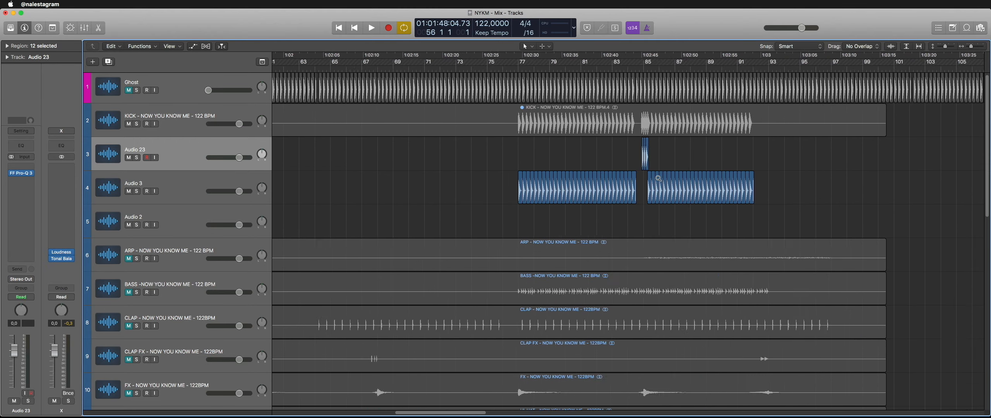
scroll(658, 179, "left", 10)
left_click_drag(640, 188, 923, 158)
left_click(924, 158)
Step: Copy the shortened kick hits and fill between bars 28 and 43 on Audio 3 and paste them at bar 77
scroll(510, 187, "left", 10)
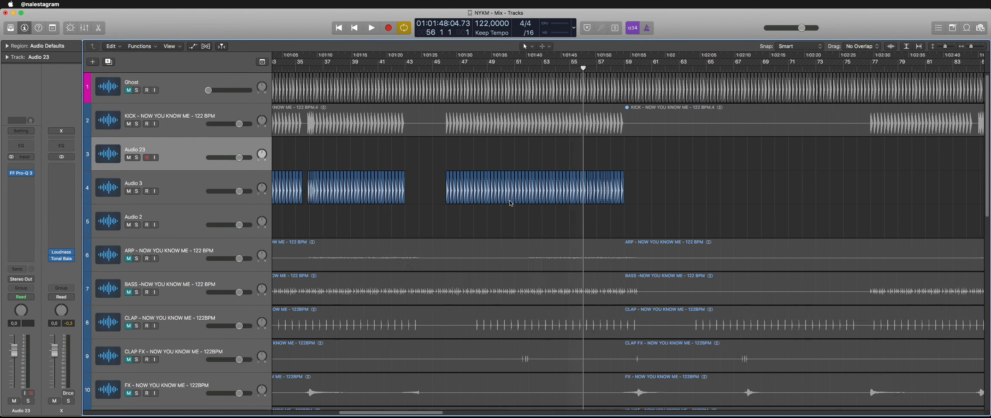
left_click_drag(465, 155, 693, 208)
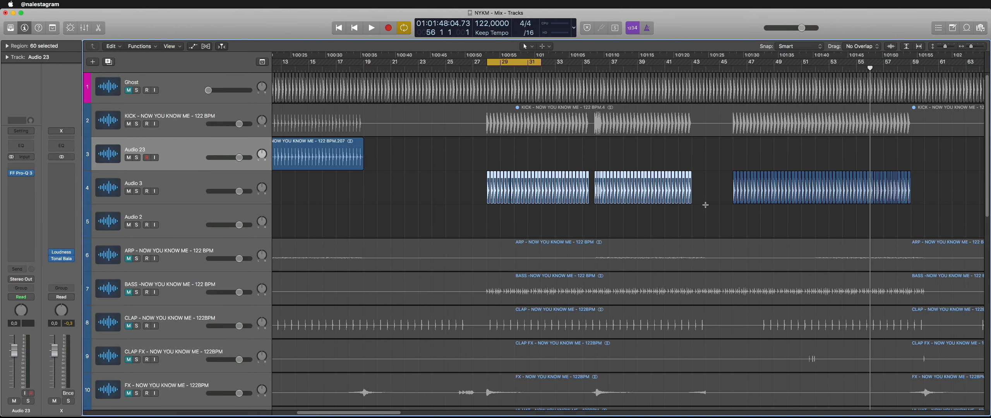
scroll(695, 209, "right", 15)
scroll(339, 183, "left", 3)
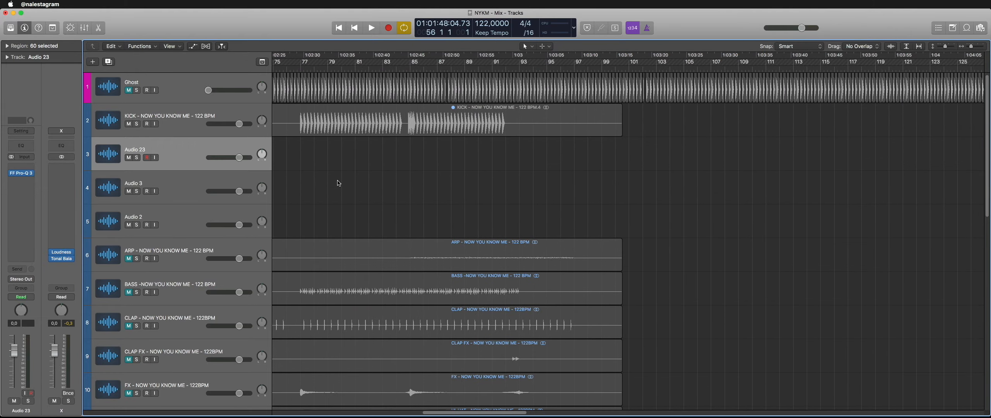
left_click(300, 182, "super")
key("super+v")
left_click(409, 154)
key("super+Right")
key("super+Right")
key("super+Right")
key("super+Right")
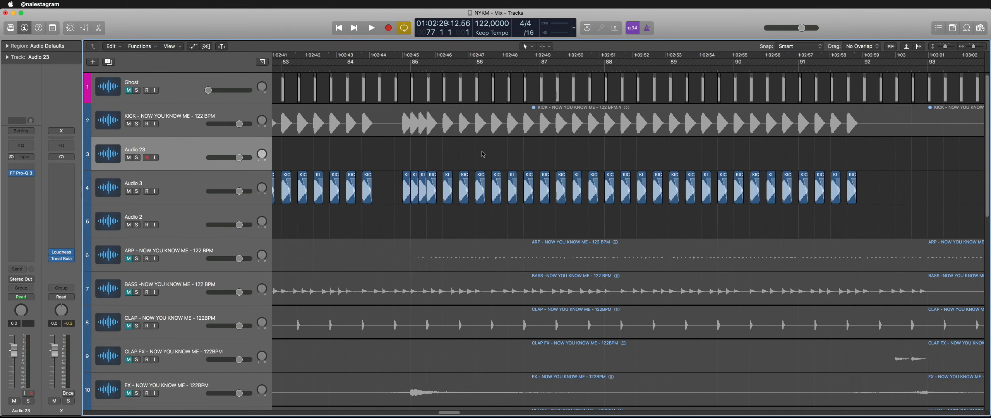
key("super+Left")
key("super+Left")
Step: Select the Audio 3 track and listen to its rebuilt kick pattern from bar 28
scroll(483, 155, "left", 20)
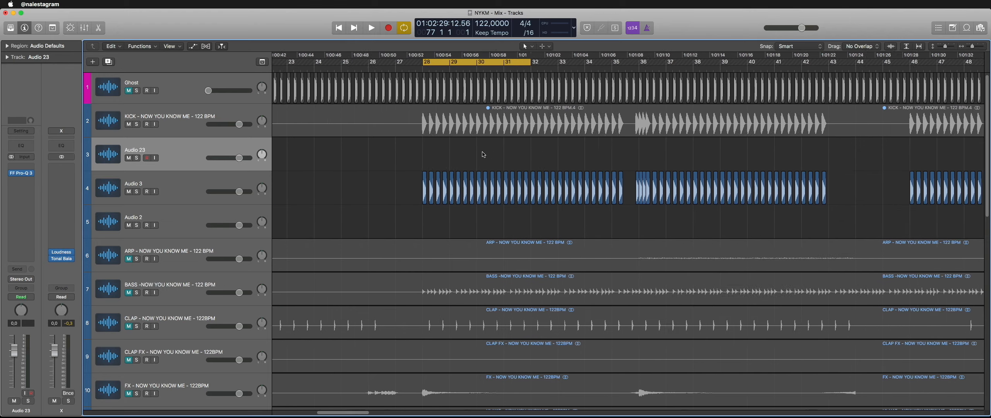
scroll(483, 154, "left", 2)
left_click(208, 182)
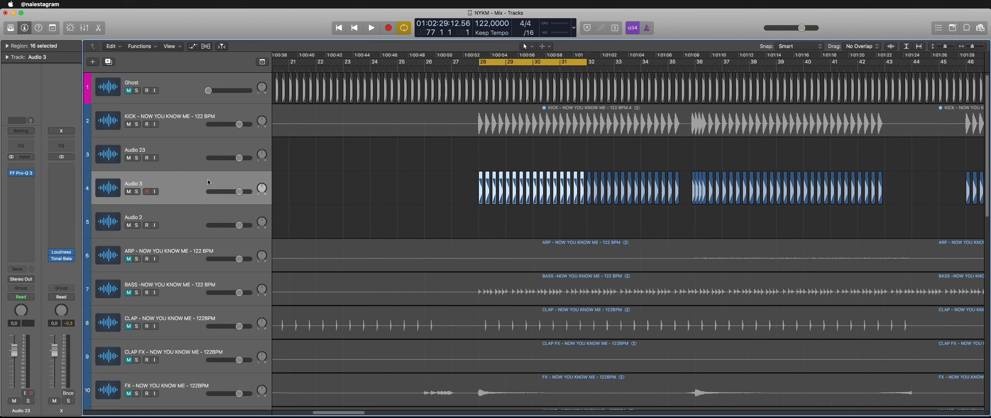
left_click(448, 156)
key("space")
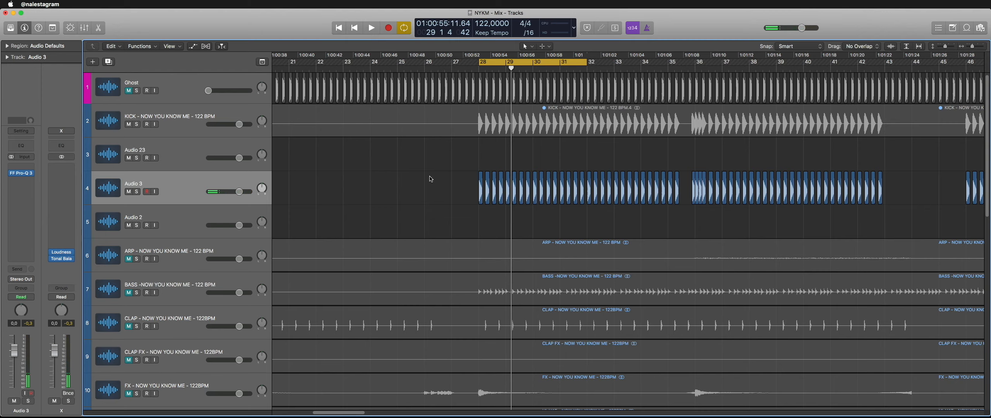
Step: Unmute the BASS track and move it directly below Audio 3 in the track list
scroll(437, 193, "down", 10)
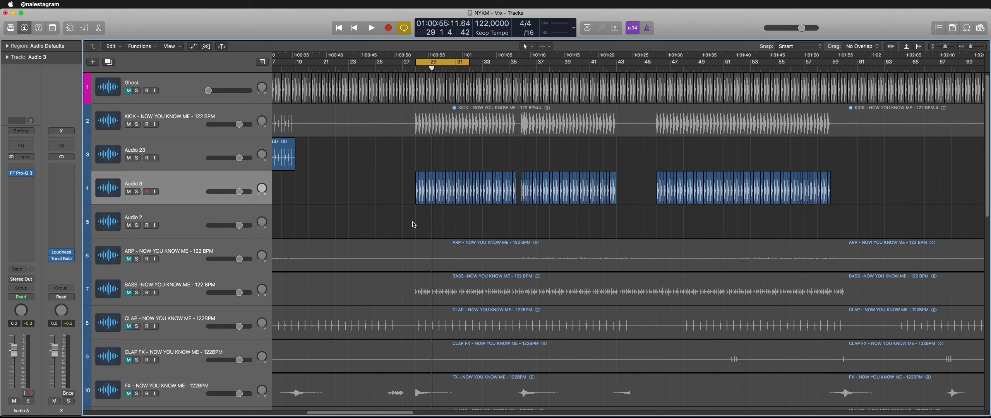
scroll(414, 225, "down", 2)
left_click(122, 254)
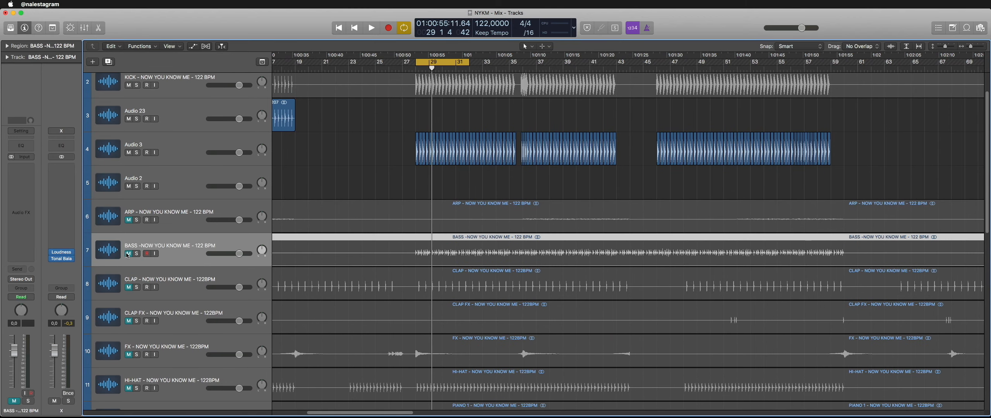
left_click(128, 254)
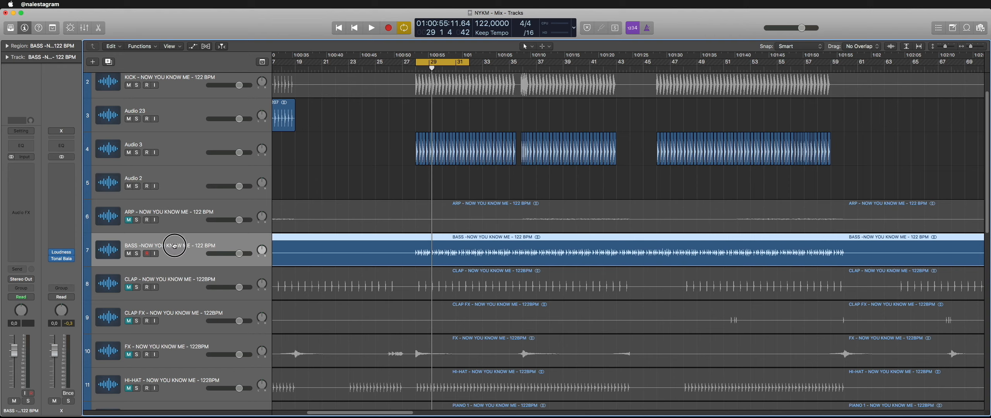
left_click_drag(174, 247, 374, 175)
scroll(139, 241, "up", 2)
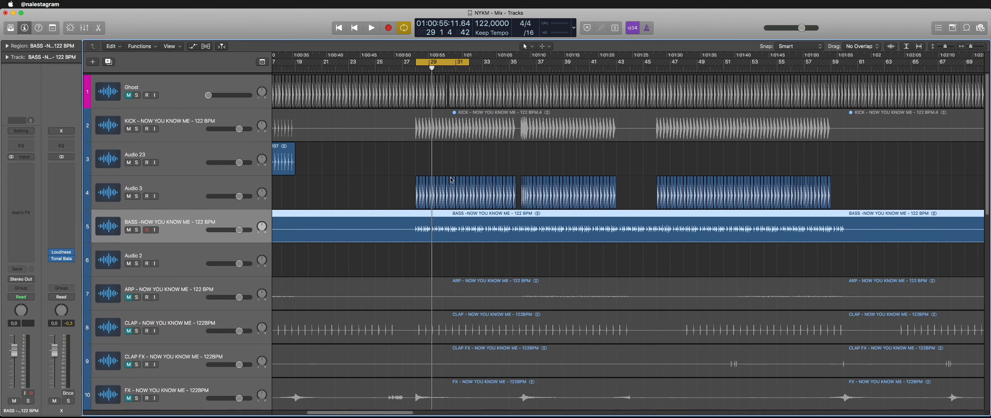
Step: Play the kick and bass together from bar 28 and raise the BASS track's volume to 5.3 dB
key("space")
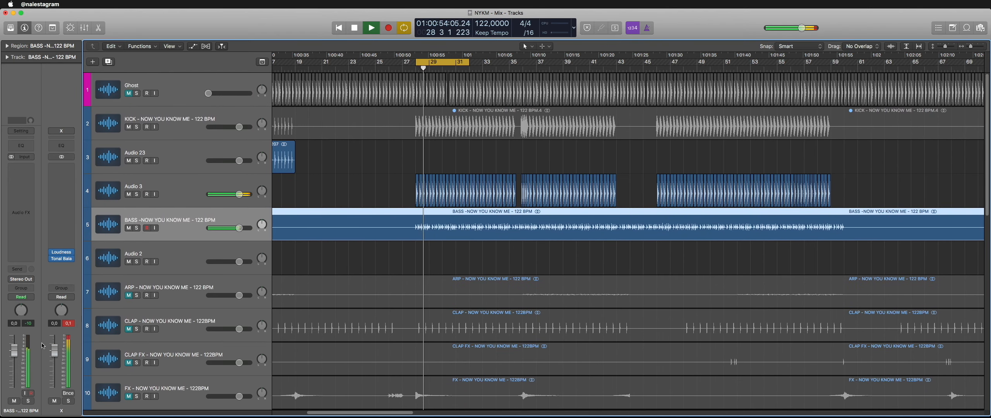
left_click_drag(14, 351, 13, 337)
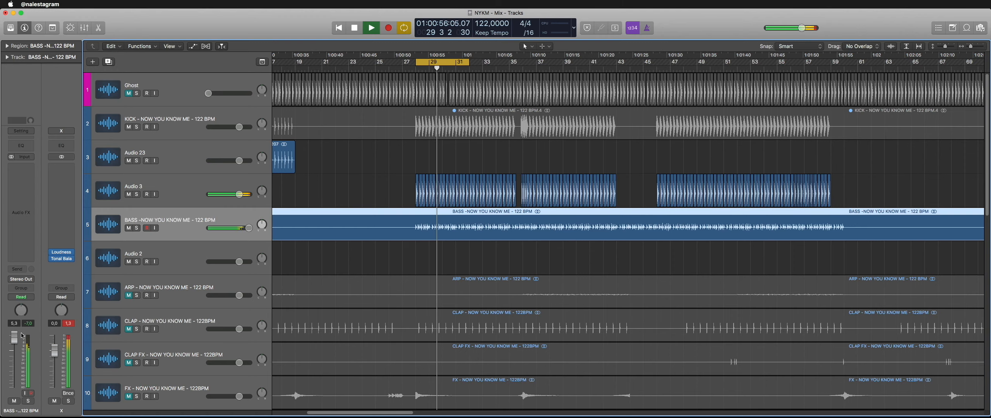
key("super+Right")
key("super+Right")
Step: Unmute the SUB track and raise its volume to 6.0 dB during playback
scroll(425, 174, "down", 3)
scroll(425, 174, "down", 6)
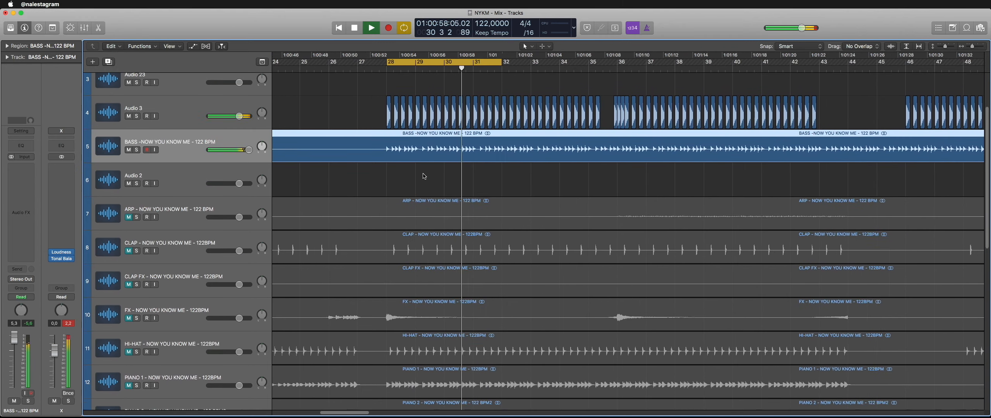
scroll(420, 201, "down", 6)
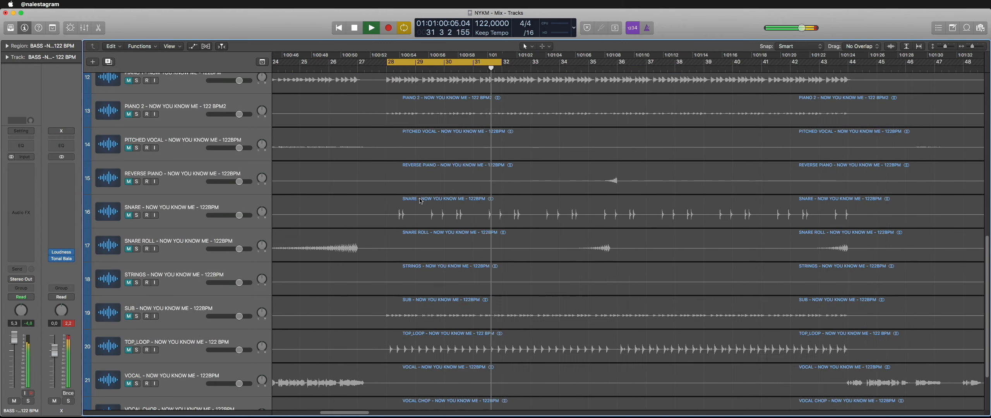
left_click(130, 251)
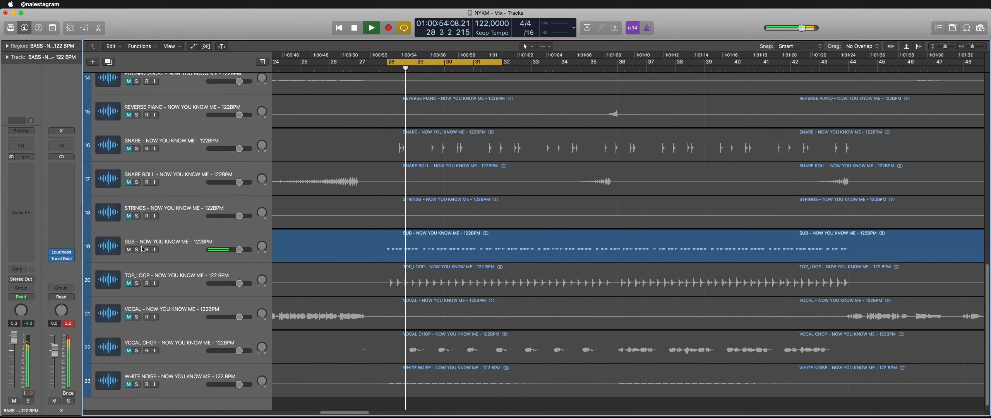
left_click_drag(16, 356, 15, 334)
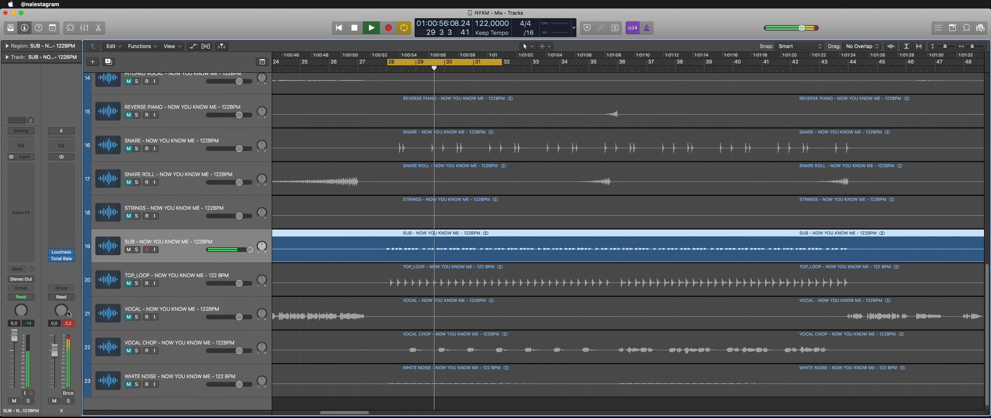
Step: Move the SUB track between Audio 3 and the BASS track, and mute the BASS track
scroll(182, 263, "up", 2)
left_click_drag(184, 276, 167, 209)
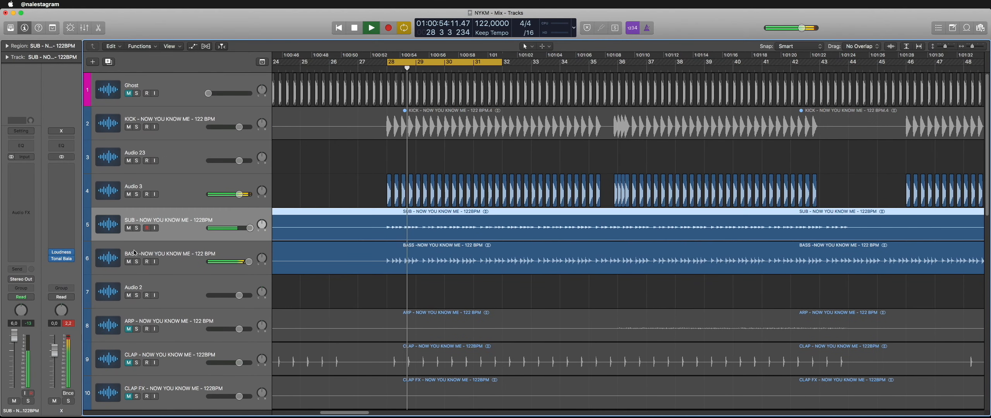
left_click(129, 261)
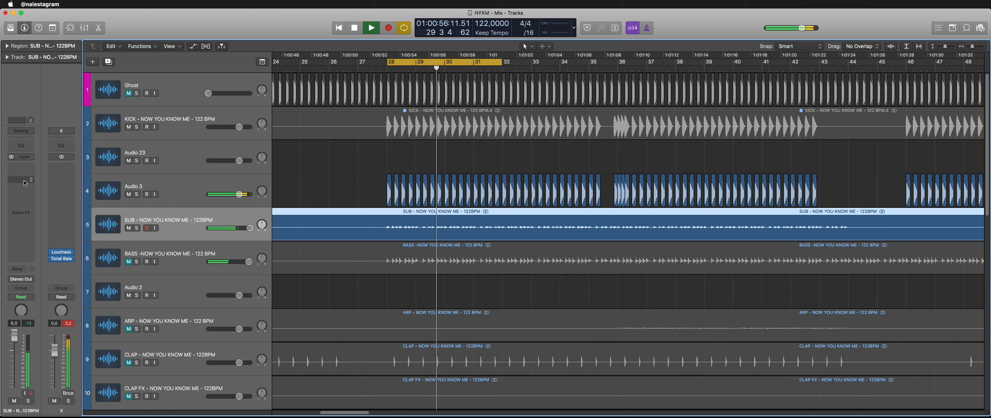
Step: Insert FabFilter Pro-Q 3 on the SUB track, move its window clear of the track headers and stop playback
left_click(24, 209)
left_click(31, 201)
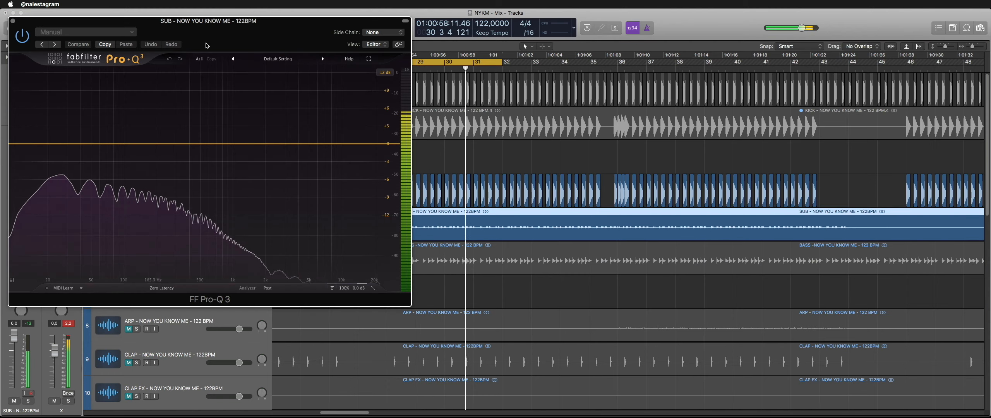
left_click_drag(225, 22, 704, 40)
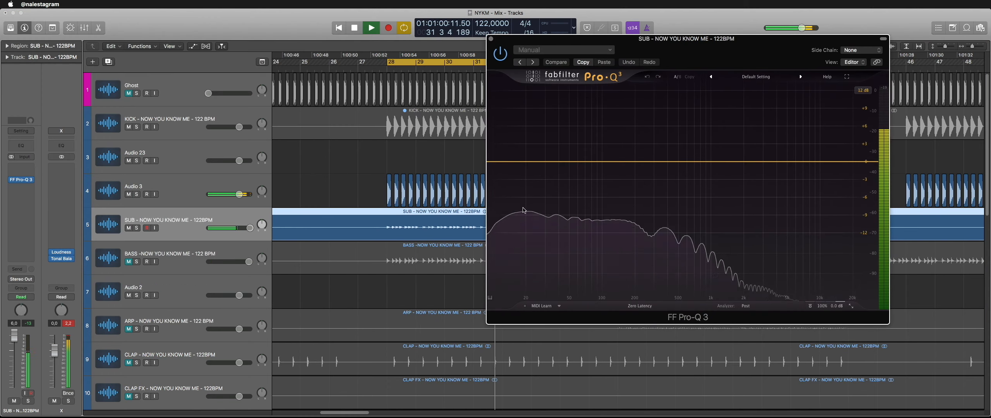
key("space")
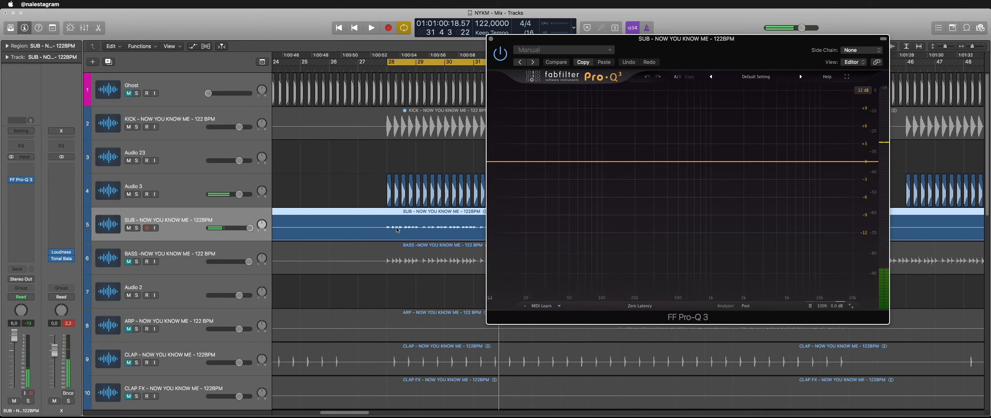
scroll(389, 175, "right", 3)
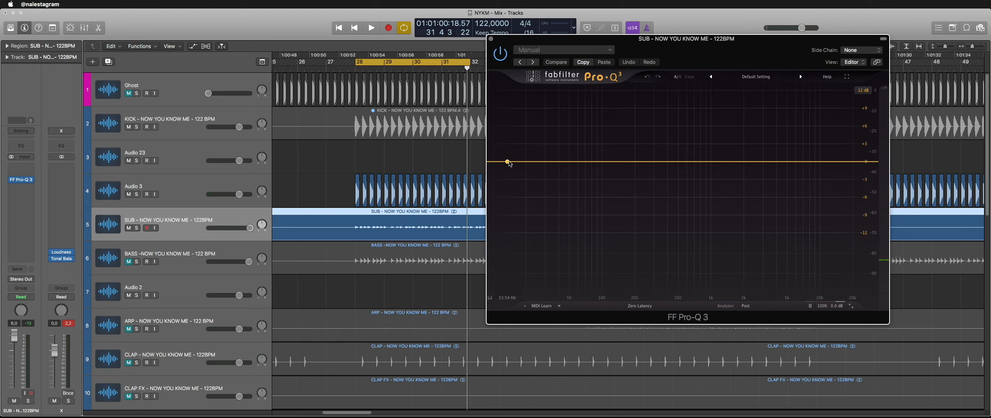
Step: Add a 72 dB/oct high-cut band to the SUB equalizer and lower it to about 32 Hz while looping the section
left_click(858, 160)
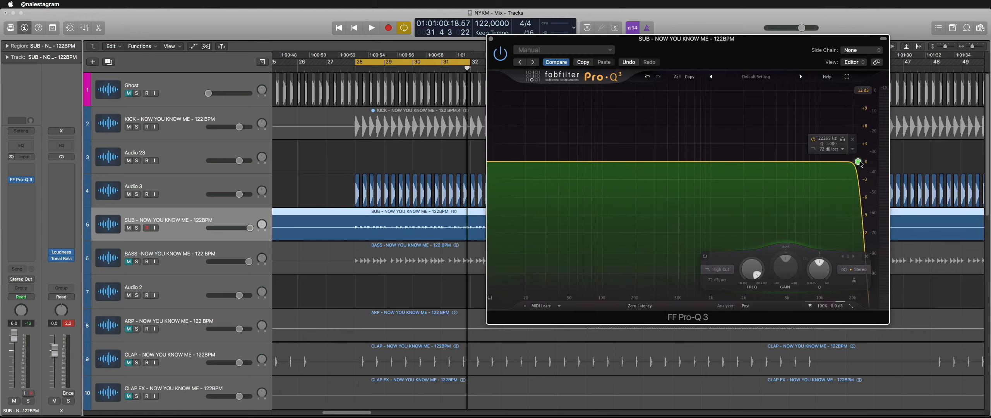
left_click_drag(858, 159, 591, 167)
key("space")
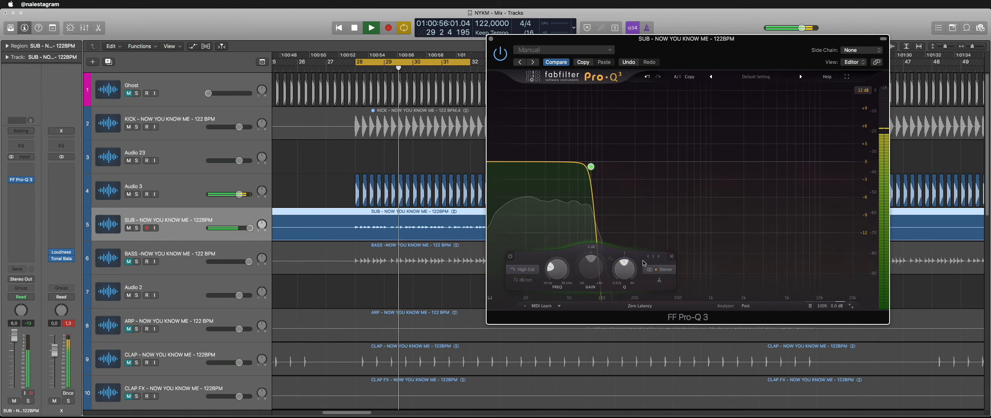
left_click_drag(591, 166, 568, 169)
left_click_drag(558, 173, 551, 169)
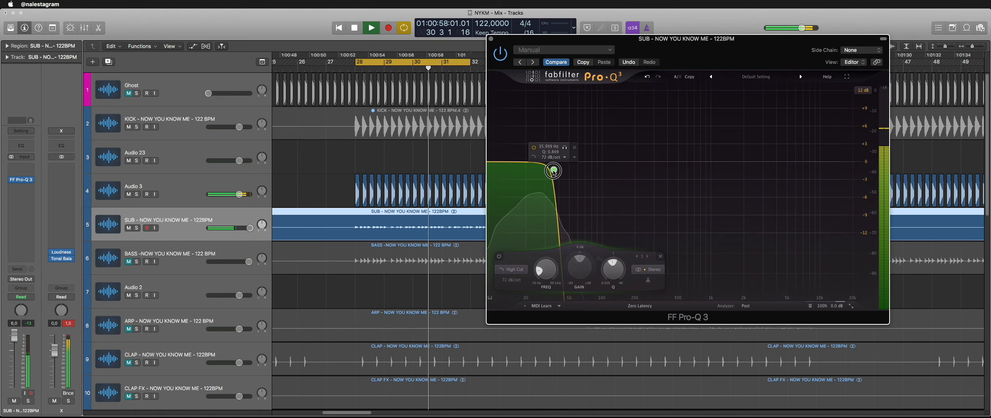
left_click(518, 197)
key("space")
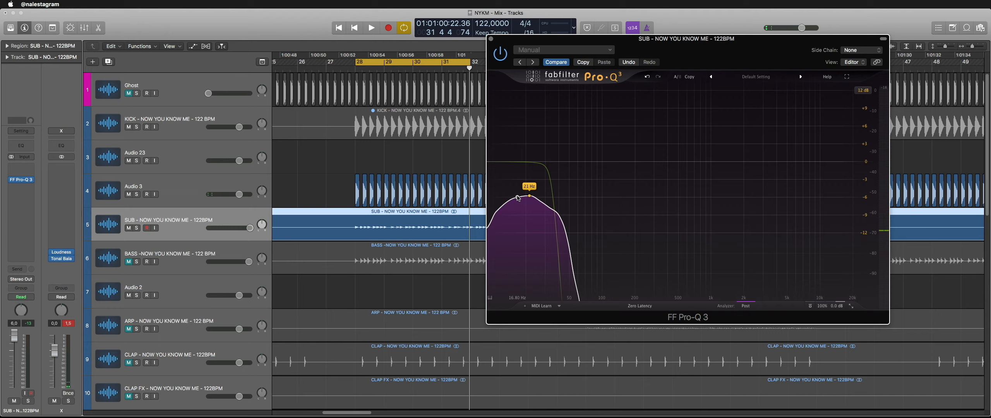
Step: Mute the SUB track and add a software instrument track beneath it with the SubLayer channel strip setting
left_click(491, 39)
left_click(404, 151)
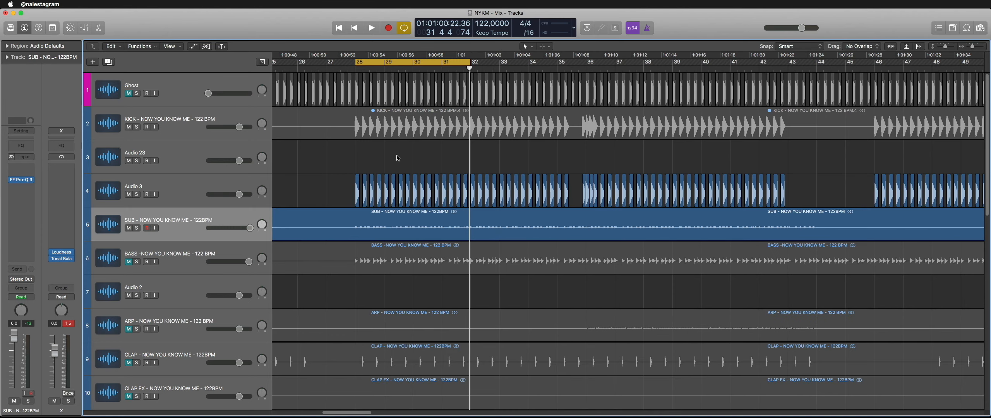
scroll(398, 156, "left", 3)
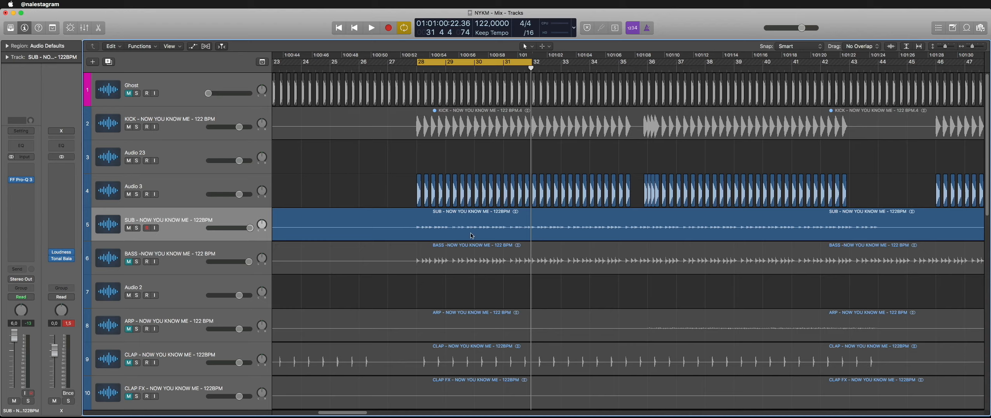
left_click(129, 228)
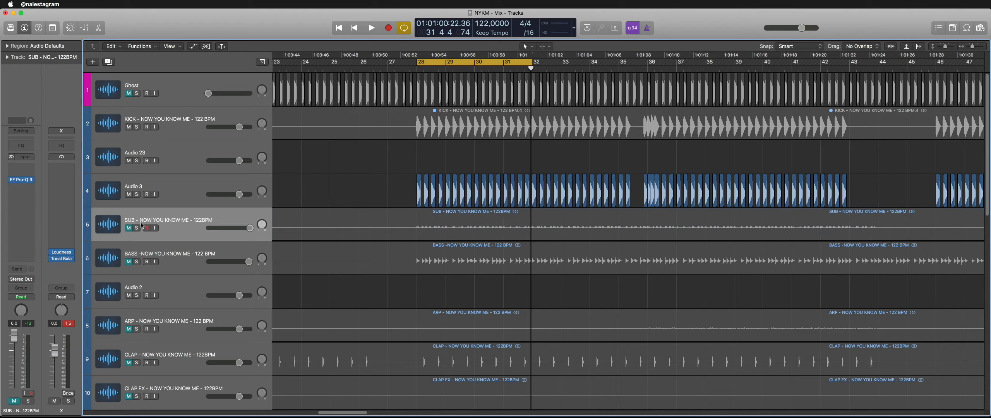
key("alt+super+s")
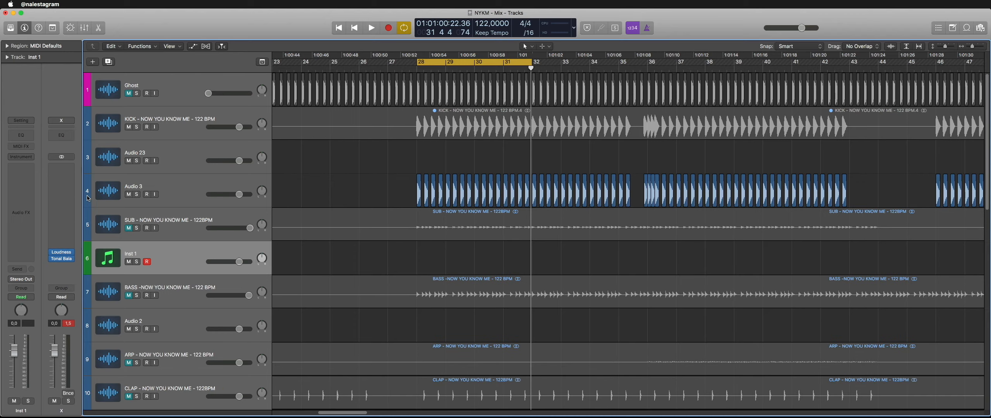
left_click(21, 120)
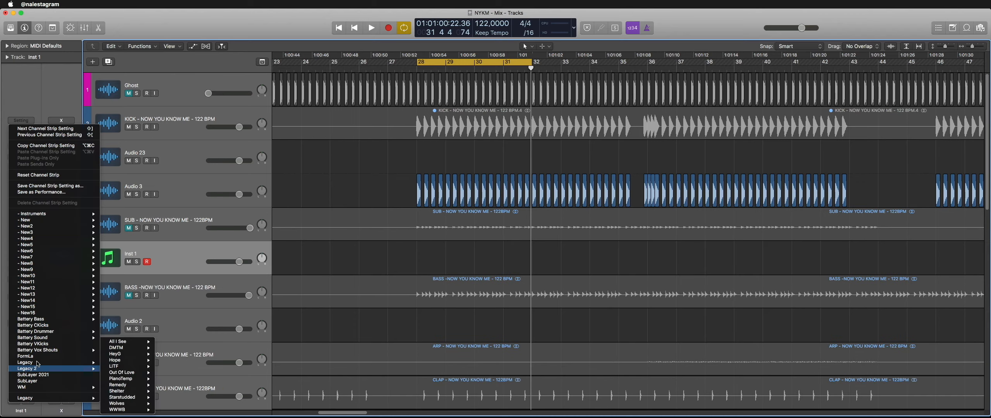
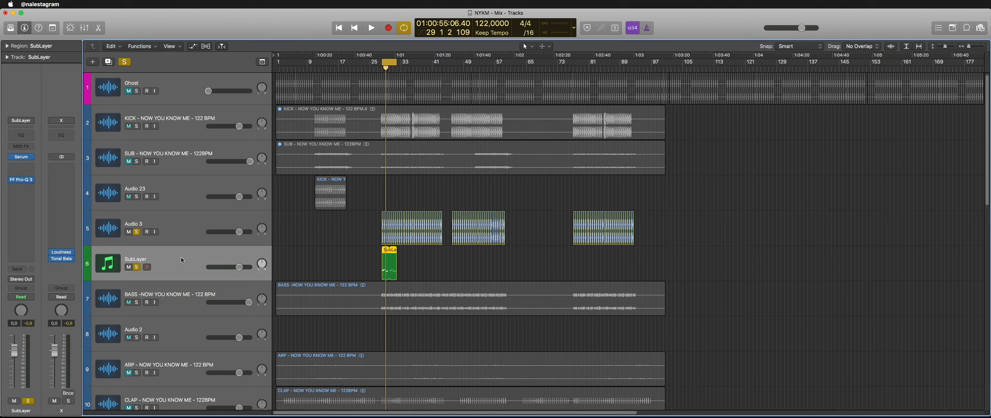
Step: Play the soloed SubLayer and Audio 3 kick together from bar 28, stop playback and take both tracks out of solo
key("space")
scroll(526, 252, "up", 5)
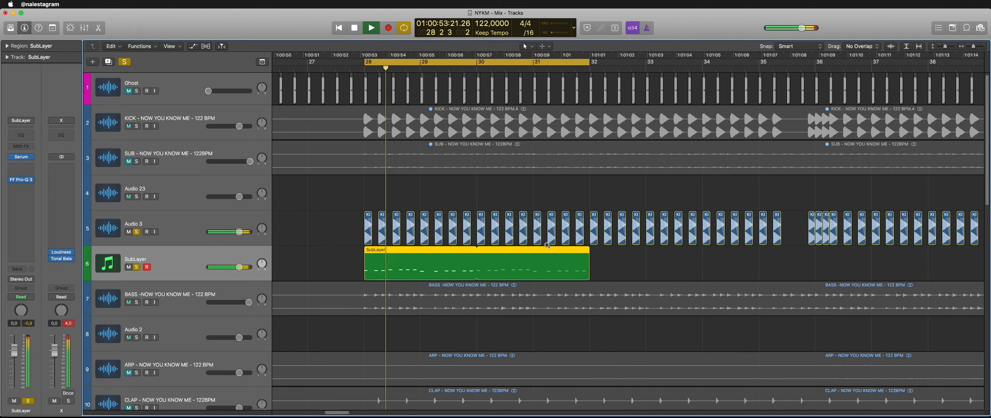
left_click(327, 269)
key("space")
left_click(136, 268)
left_click(136, 232)
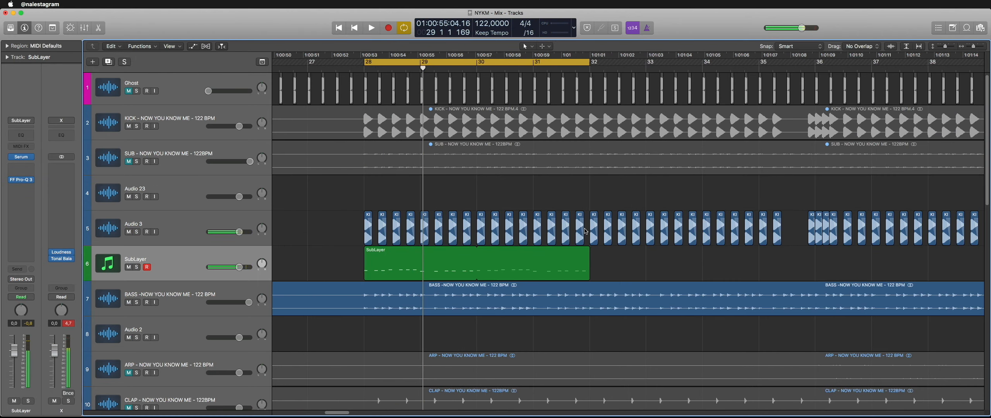
Step: Place the playhead at bar 33 and unmute all tracks from ARP down to WHITE NOISE
scroll(586, 231, "down", 6)
scroll(402, 216, "down", 4)
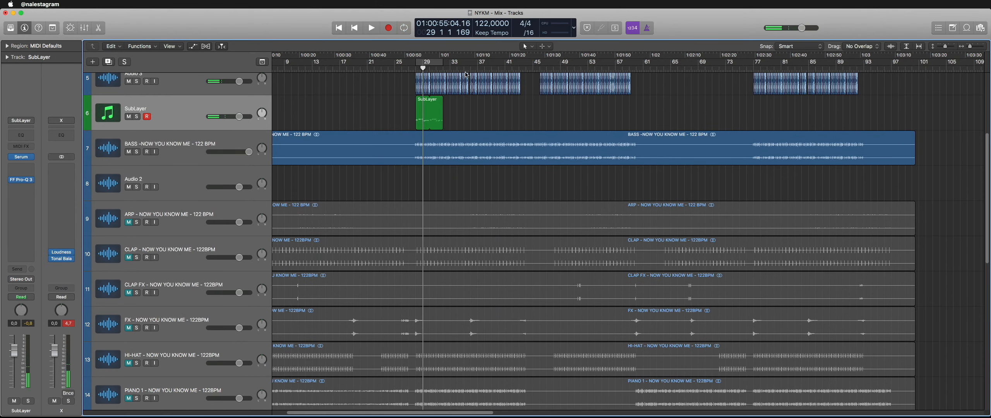
left_click(450, 69)
scroll(184, 253, "down", 3)
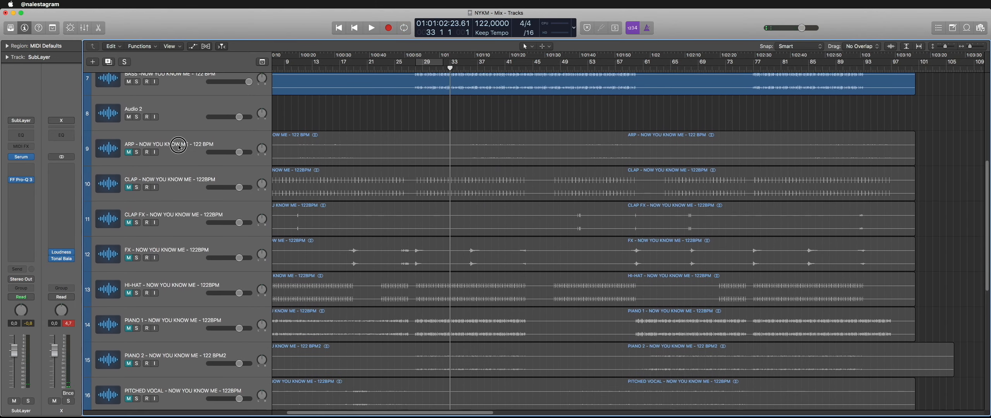
left_click(178, 150)
scroll(177, 162, "down", 10)
key("super+a")
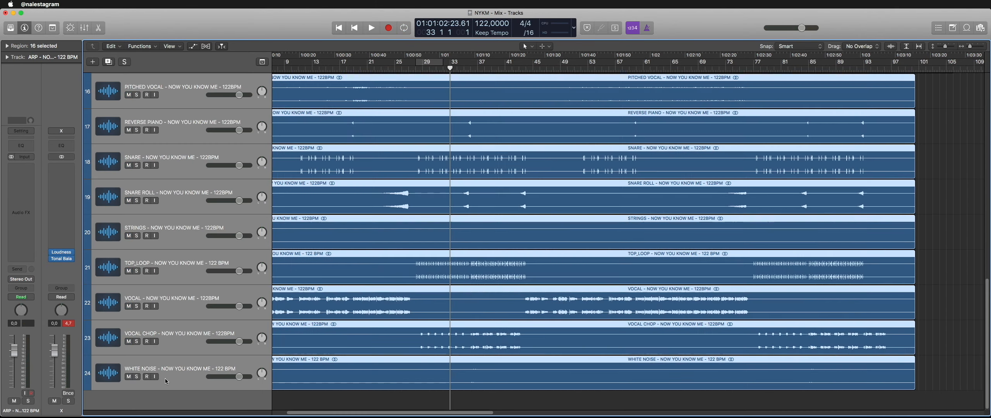
Step: Play the full arrangement from bar 33 to hear the new sub in context, and clear the region selection
key("space")
scroll(529, 276, "up", 10)
scroll(528, 276, "up", 5)
left_click(534, 260)
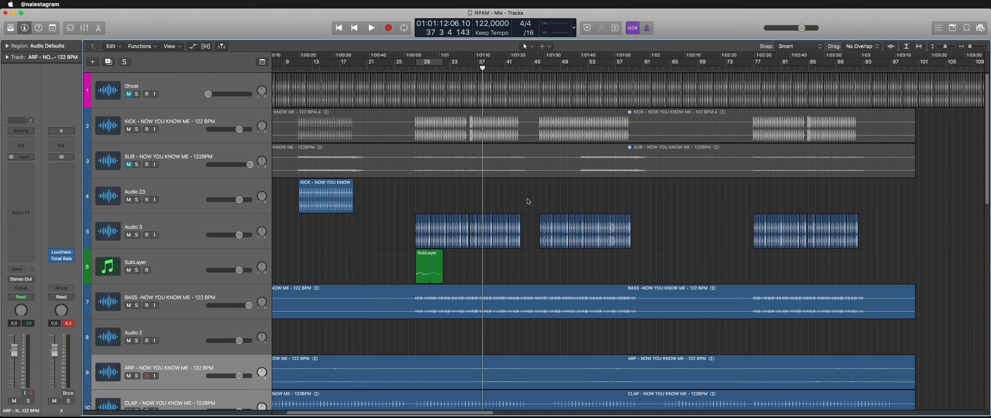
Step: Select the SubLayer region and turn on cycle playback over bars 28 to 32
key("super+Right")
key("super+Right")
key("super+Right")
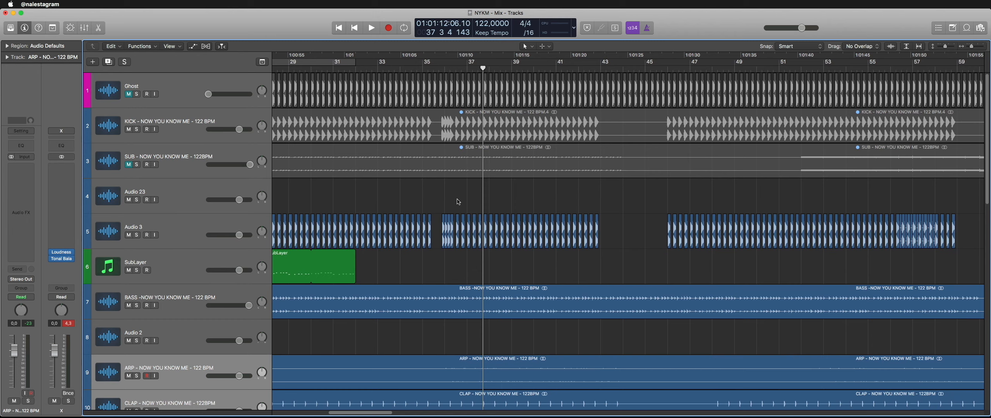
scroll(457, 202, "left", 5)
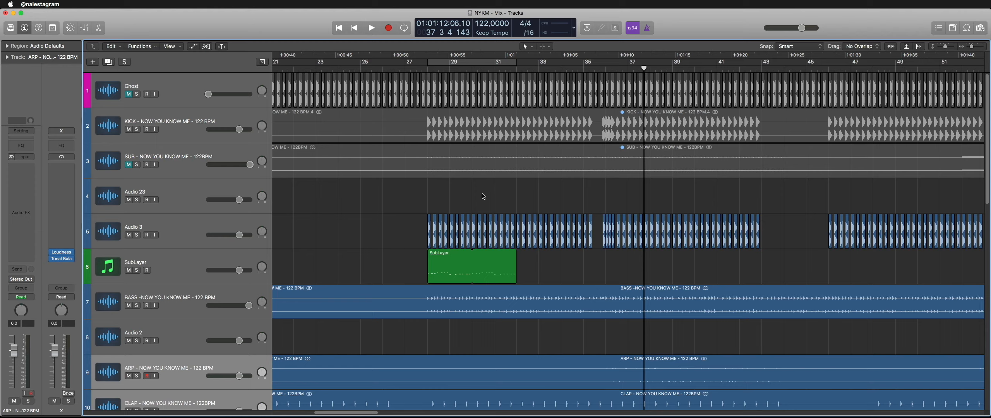
scroll(482, 194, "up", 3)
scroll(484, 196, "left", 3)
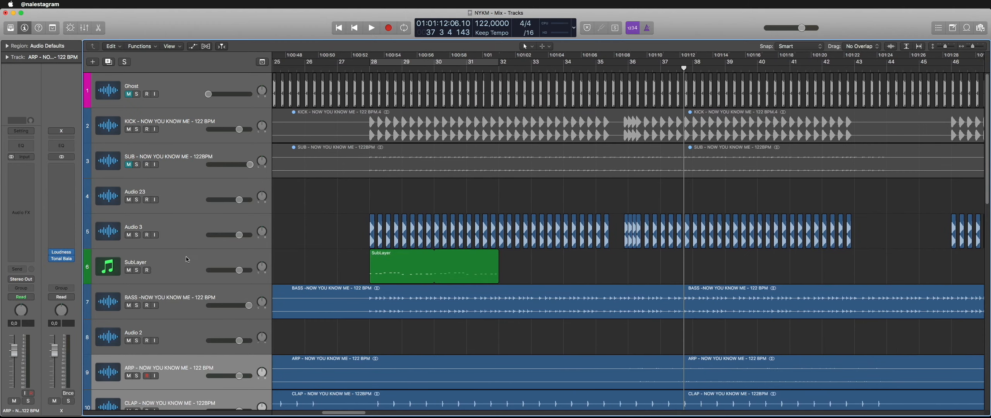
left_click(457, 264)
scroll(457, 199, "left", 3)
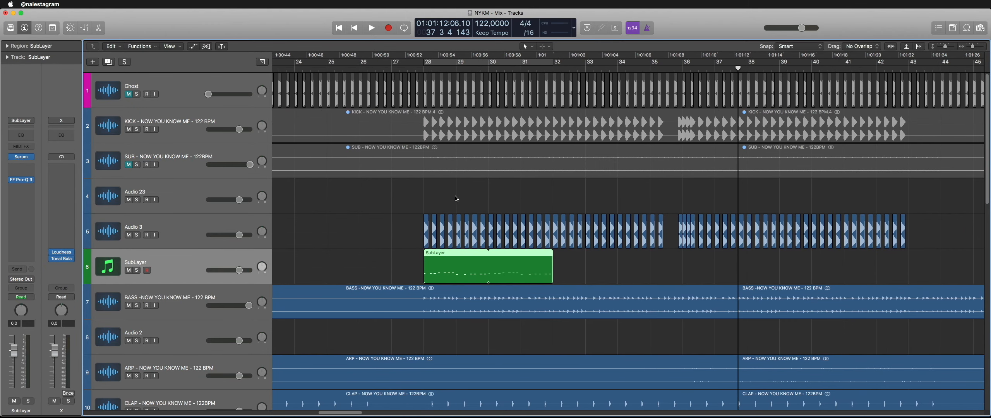
left_click(432, 68)
left_click(436, 196)
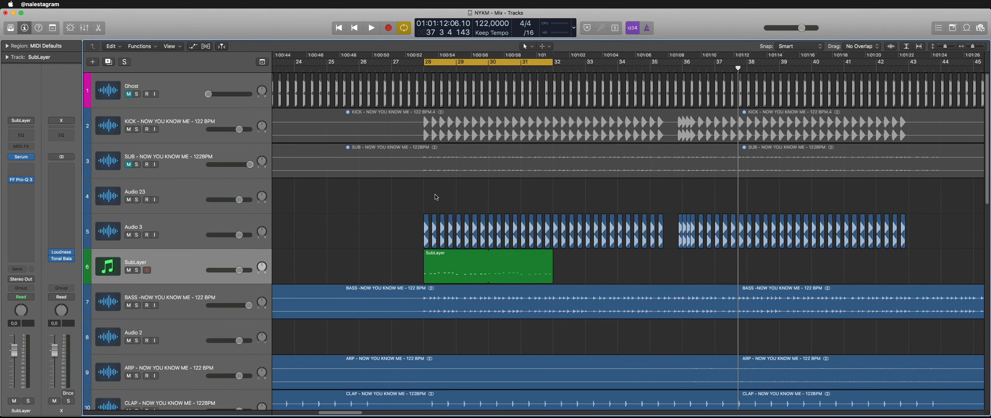
Step: Insert FabFilter Pro-C 2 on the SubLayer track and move its window clear of the track headers
left_click(17, 195)
left_click(57, 167)
left_click(20, 237)
mouse_move(52, 306)
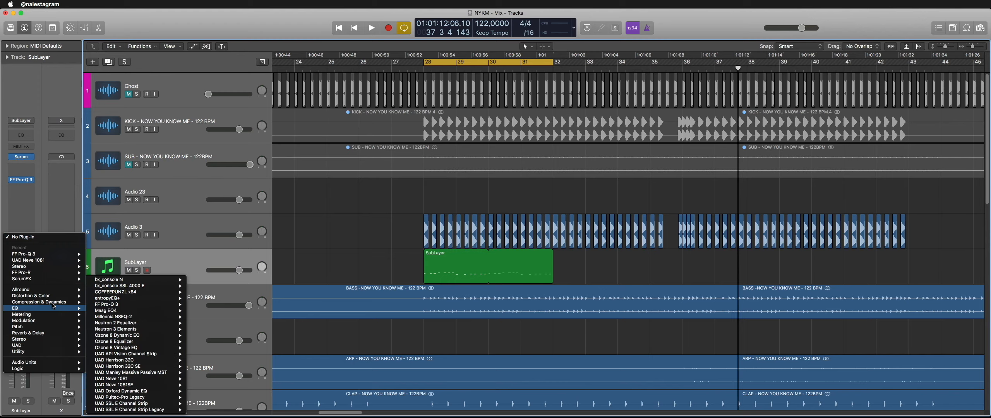
left_click(133, 261)
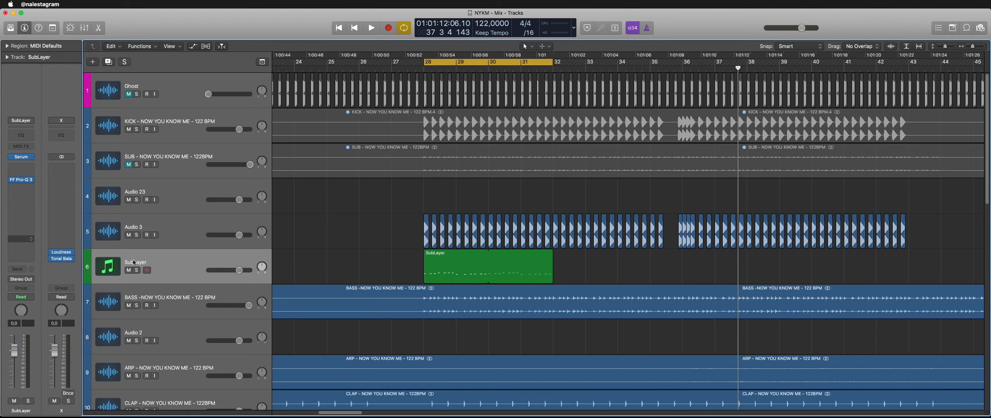
left_click_drag(194, 21, 804, 59)
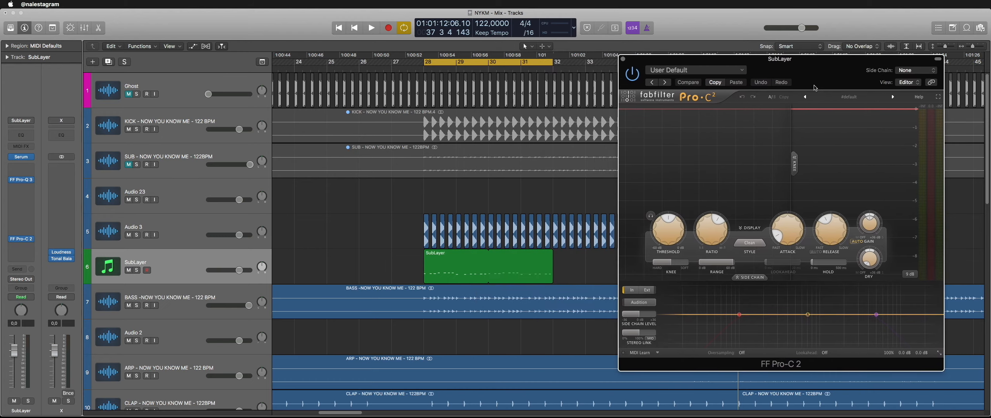
Step: Play the cycle with SubLayer and Audio 3 soloed and raise the SubLayer track's volume to 6.0 dB
key("space")
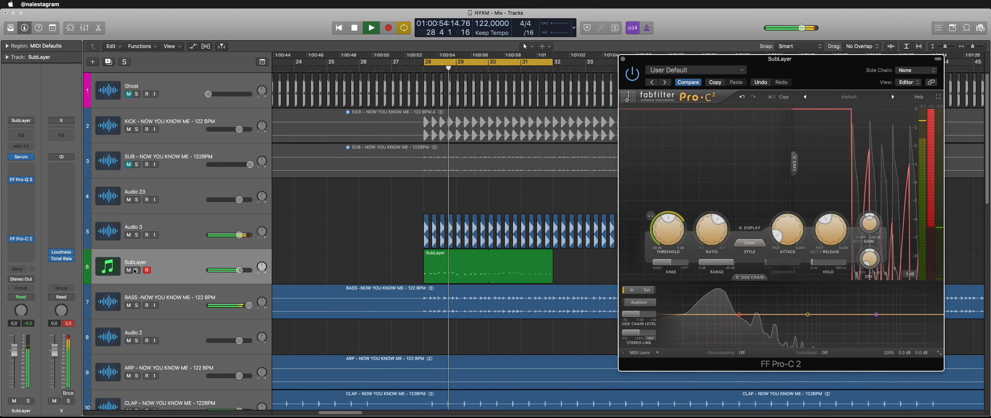
left_click(137, 270)
left_click(136, 235)
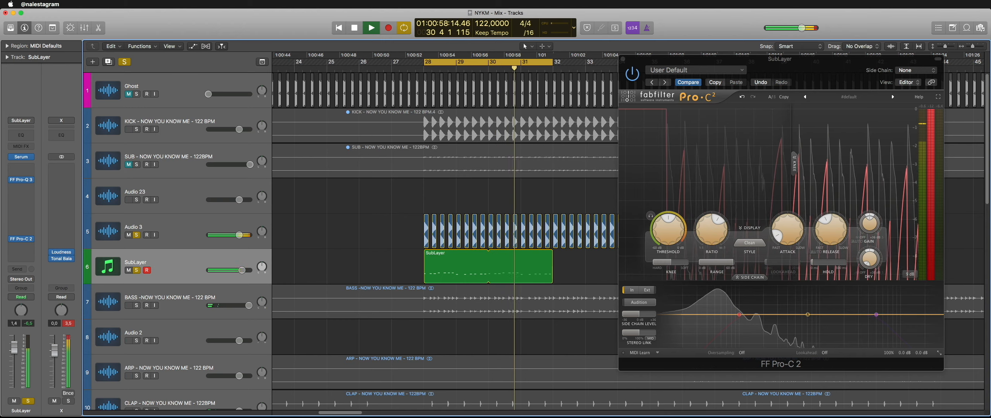
left_click_drag(21, 357, 27, 317)
Step: Set Pro-C 2's threshold to about -13.7 dB, adjust its attack and feed its external side chain from Audio 1
left_click_drag(670, 234, 673, 221)
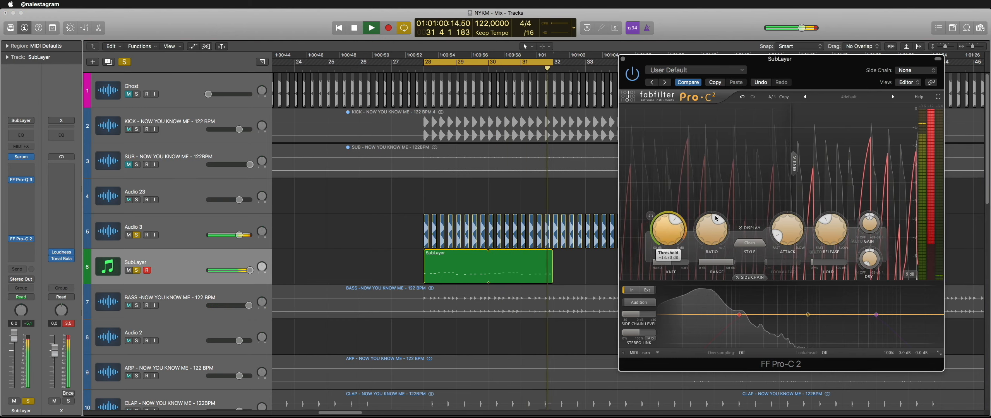
left_click_drag(797, 232, 799, 225)
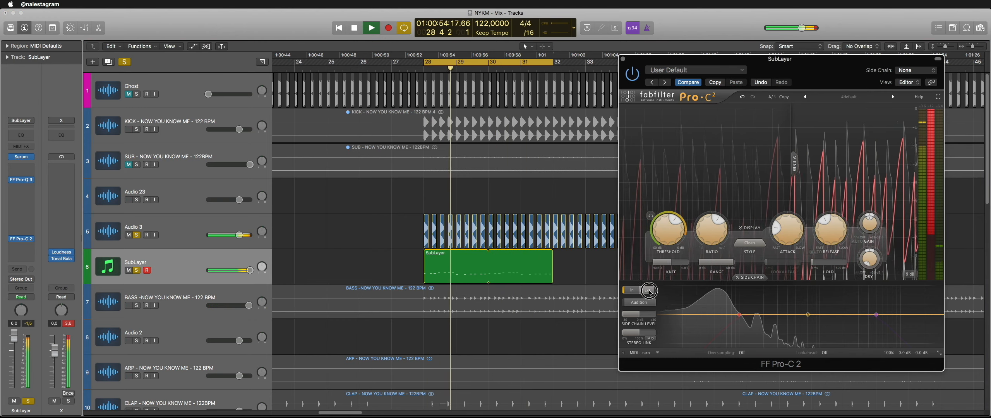
left_click(914, 75)
left_click(929, 84)
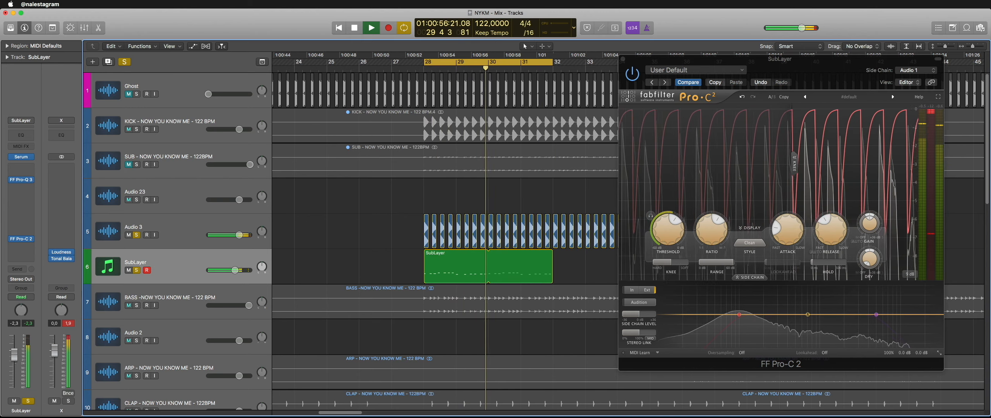
Step: Readjust Pro-C 2's threshold, set its release to about 160 ms and close the compressor
left_click_drag(669, 229, 717, 224)
left_click_drag(832, 234, 832, 241)
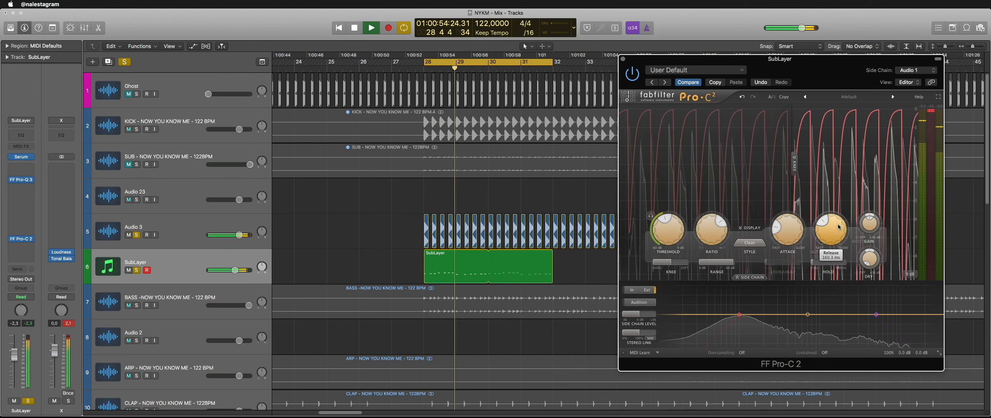
left_click(623, 59)
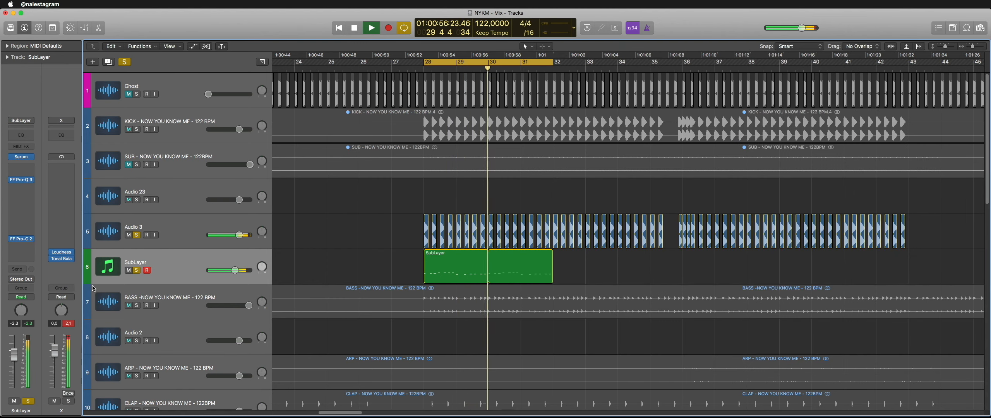
Step: Stop playback and take the Audio 3 and SubLayer tracks out of solo
scroll(345, 248, "up", 5)
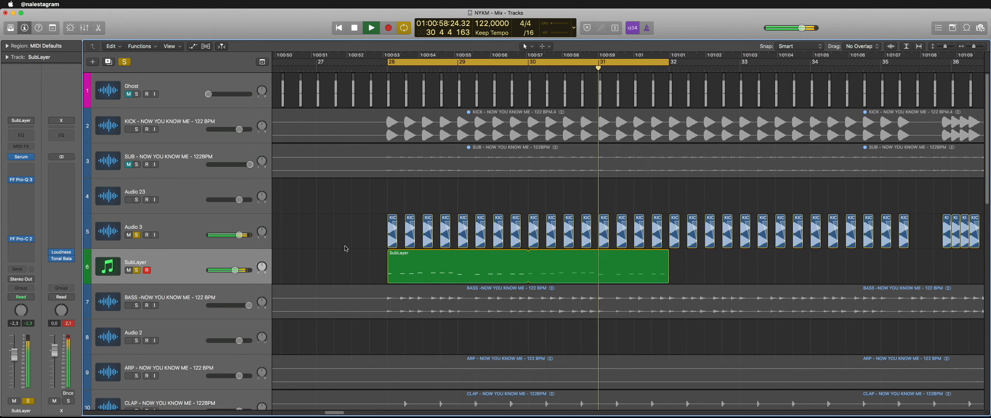
scroll(346, 249, "down", 1)
key("space")
left_click(174, 269)
left_click(136, 235)
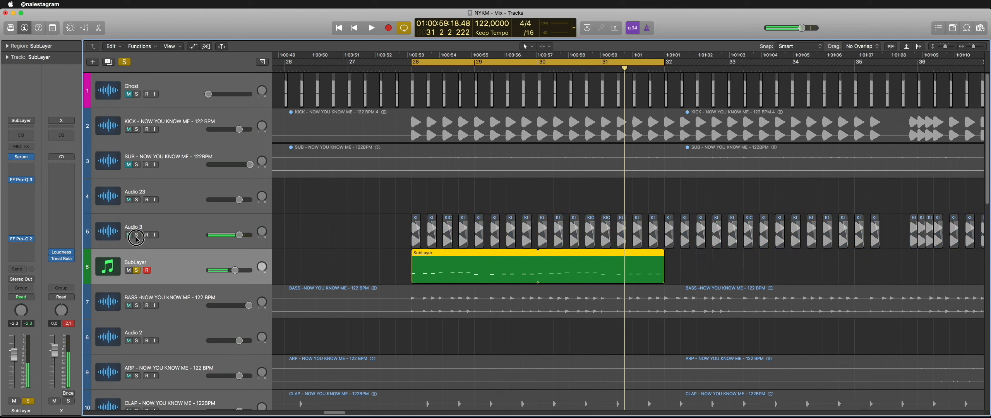
left_click(136, 270)
Step: Mute the BASS track and add a new software instrument track directly below SubLayer
left_click(378, 259)
left_click(129, 305)
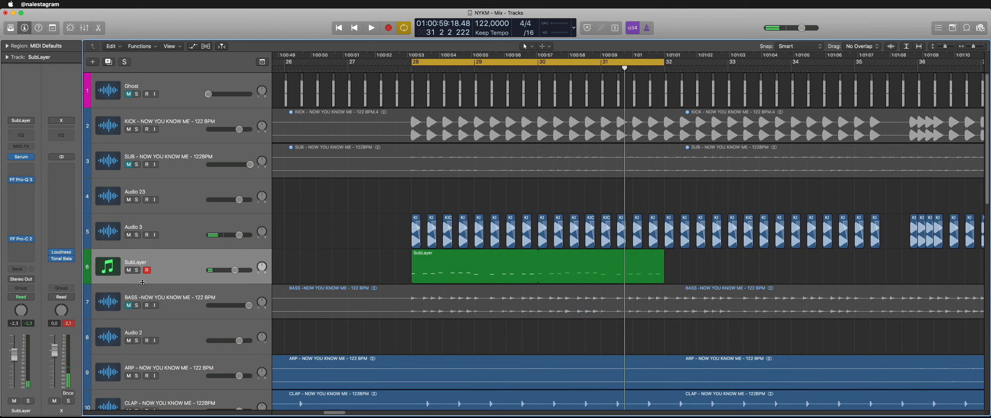
key("alt+super+s")
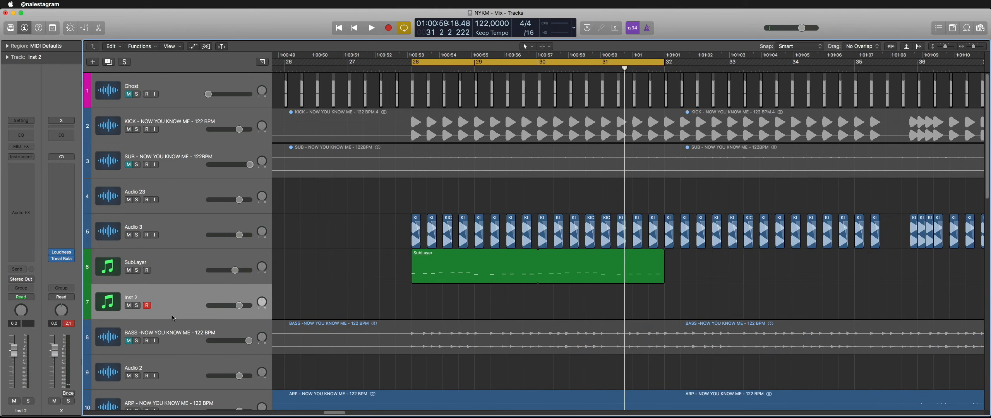
Step: Load Nexus in stereo on the new instrument track, search its presets for "fm bass" and load FM Bass 2
left_click(21, 156)
mouse_move(50, 172)
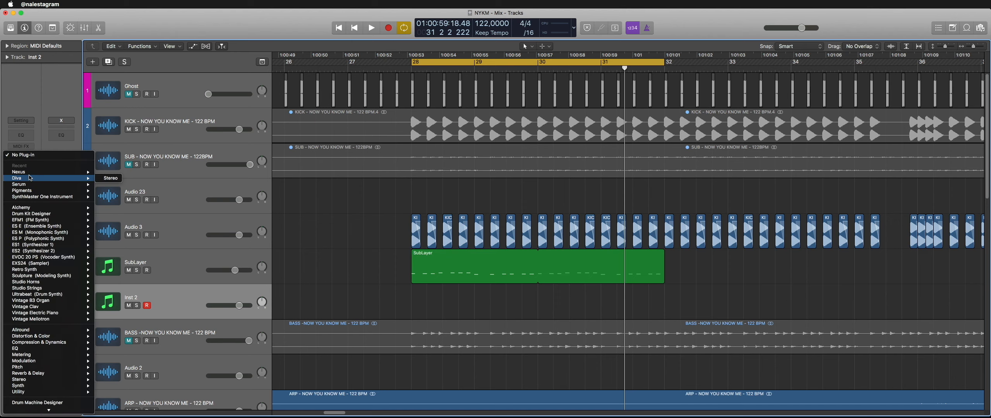
left_click(111, 173)
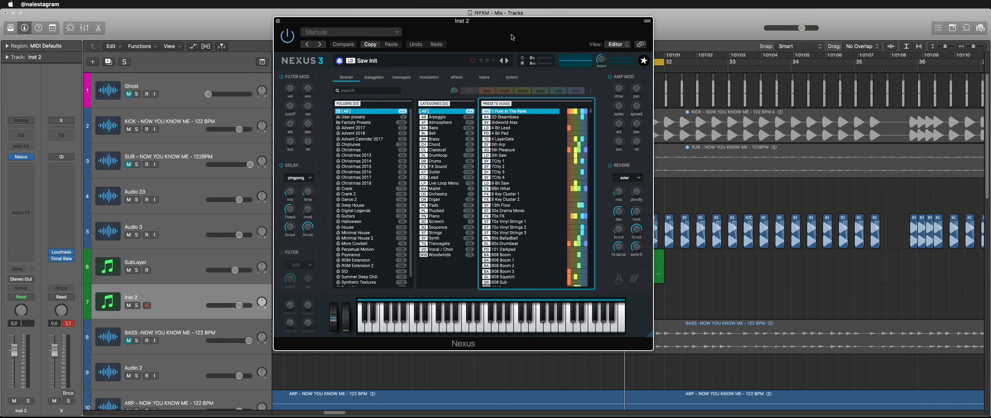
left_click(371, 92)
type("fm bass")
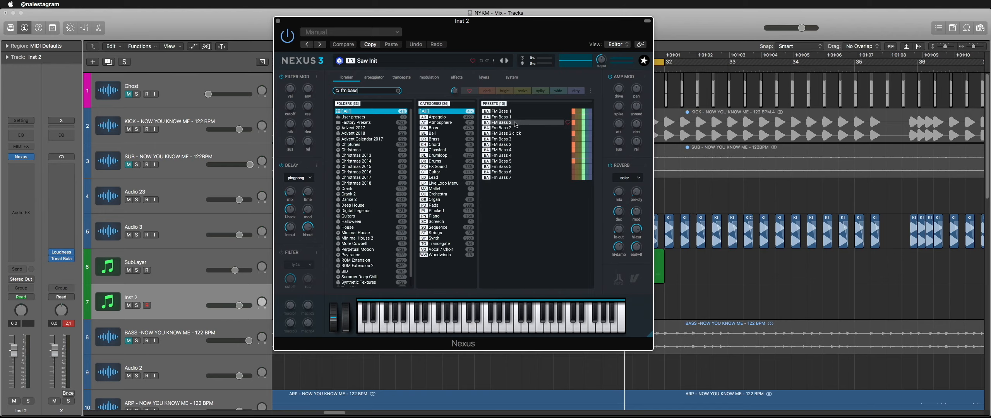
left_click(516, 123)
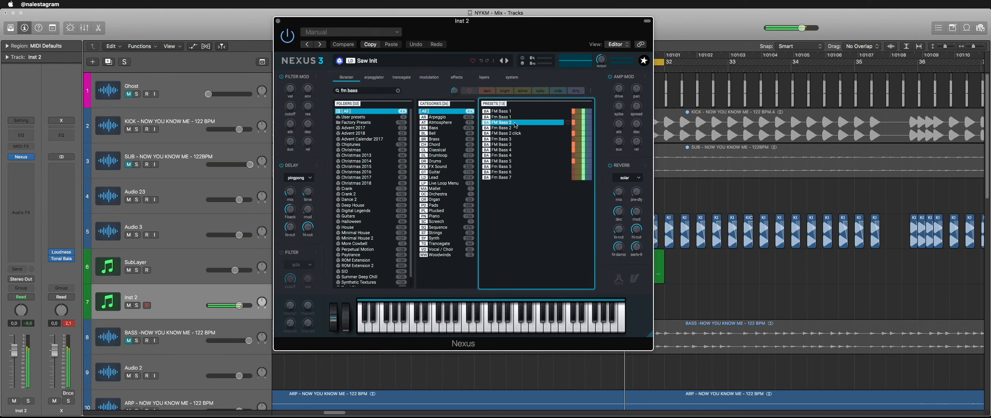
left_click(278, 21)
Step: Copy the SubLayer region down to the BA FM Bass 2 track, mute the SubLayer track and play the loop
left_click_drag(443, 283, 442, 317)
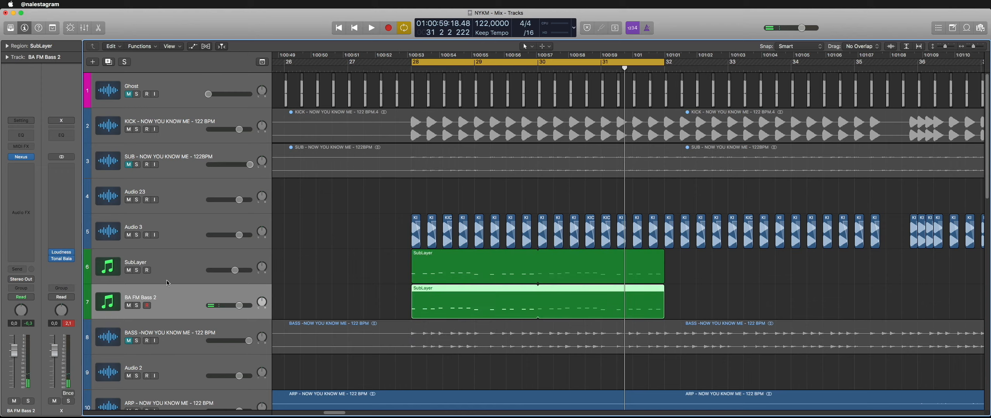
left_click(129, 271)
key("space")
left_click(354, 288)
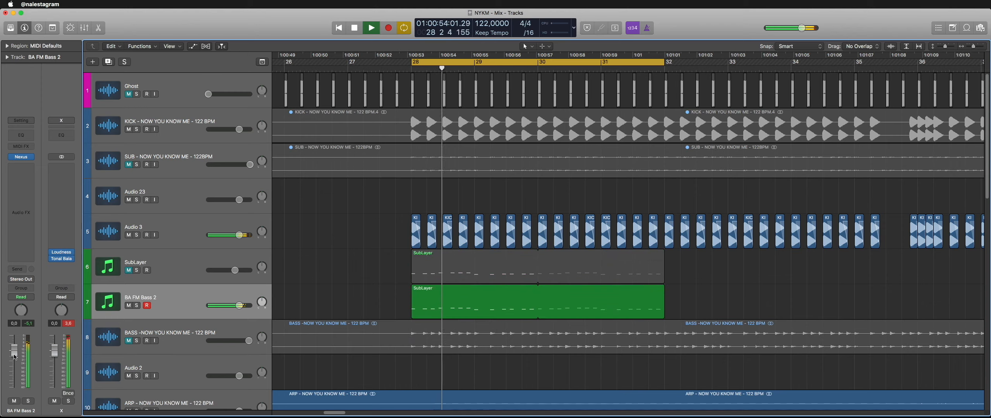
Step: Transpose the BA FM Bass 2 track by +12 and raise its volume to about 4.4 dB
left_click(7, 57)
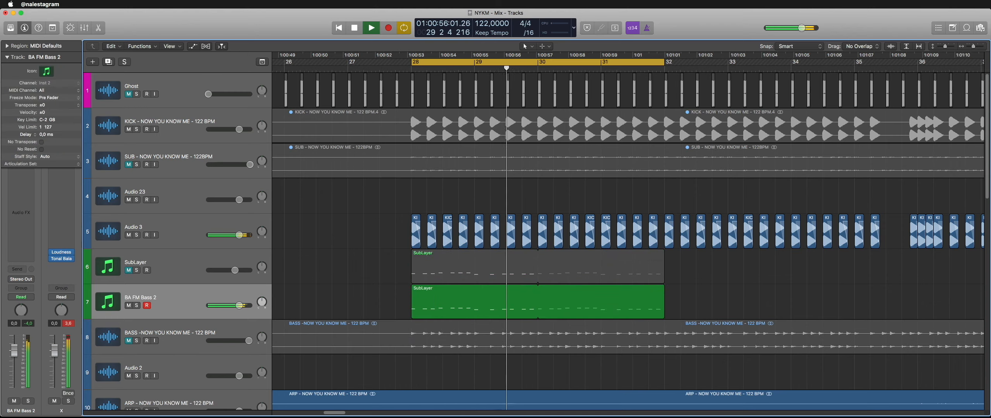
double_click(54, 105)
type("12")
key("Return")
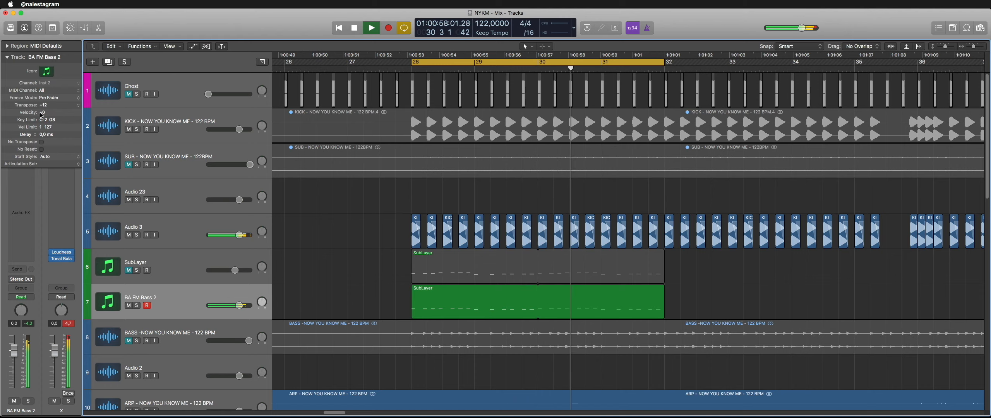
left_click_drag(19, 357, 18, 346)
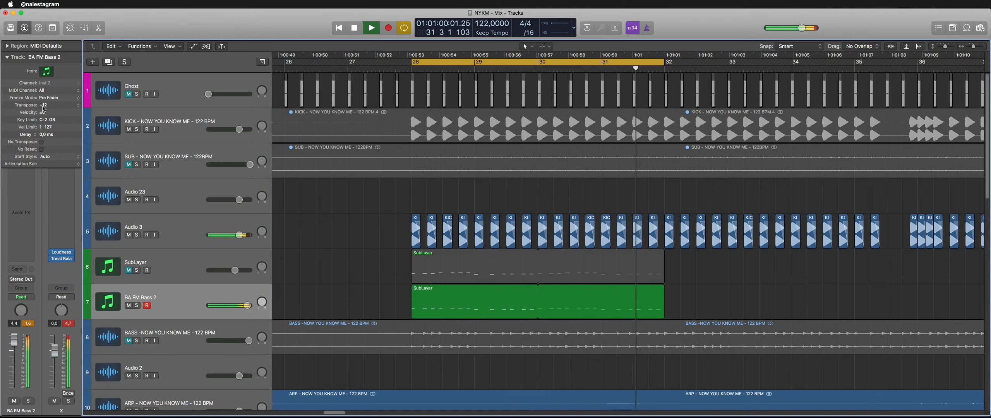
left_click(7, 57)
Step: Solo BA FM Bass 2 and lengthen all the selected notes of its region in the piano roll
left_click(136, 306)
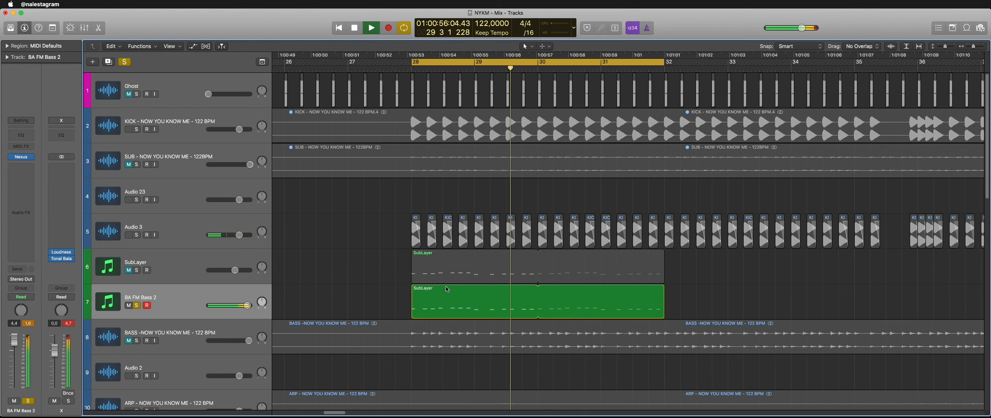
left_click(472, 300)
double_click(472, 300)
key("space")
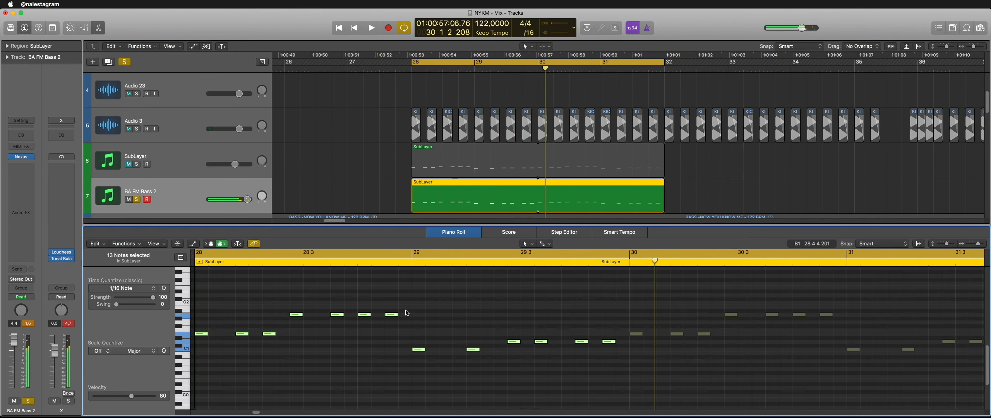
mouse_move(335, 314)
left_mouse_down()
mouse_move(339, 306)
mouse_move(347, 315)
left_mouse_up()
key("t")
key("t")
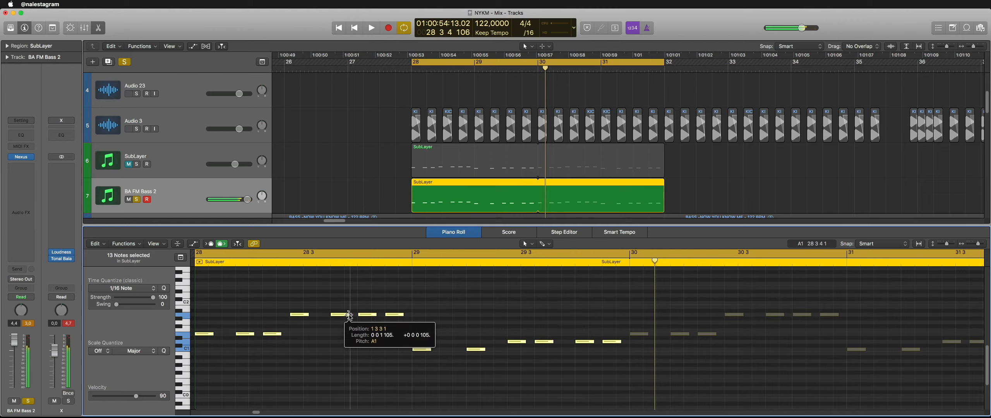
key("space")
key("p")
Step: Adjust the reverb mix and amp attack of the FM Bass 2 patch in Nexus and take the track out of solo
left_click(19, 156)
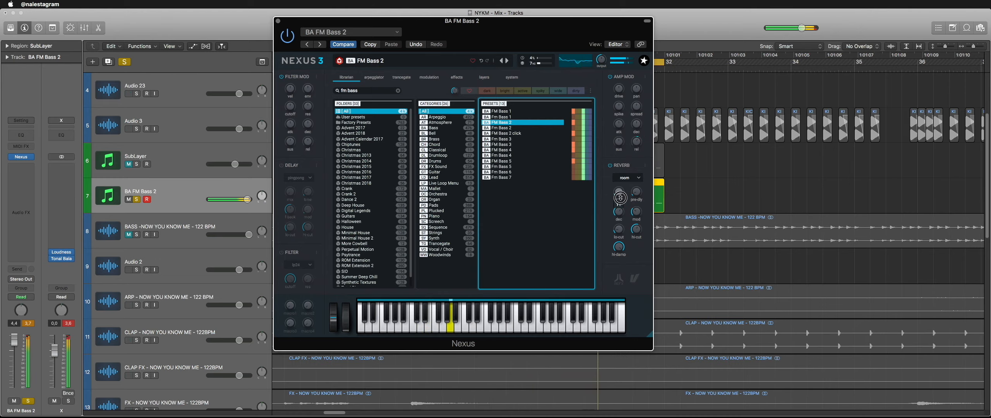
left_click(278, 21)
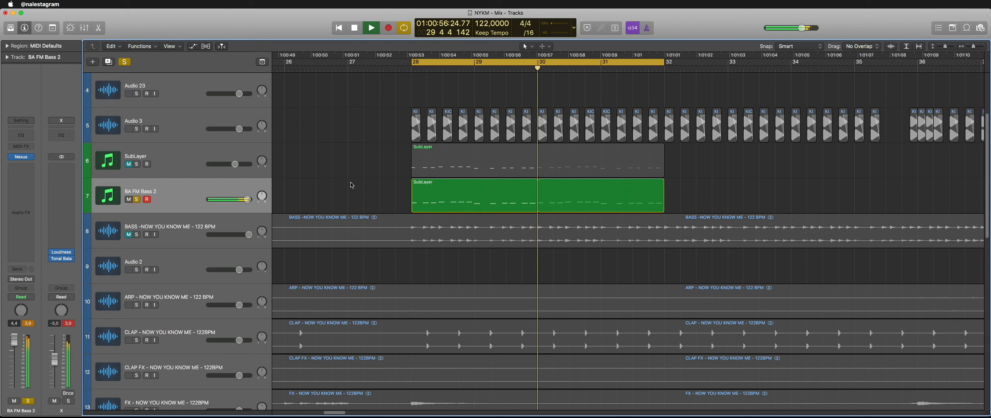
left_click(18, 156)
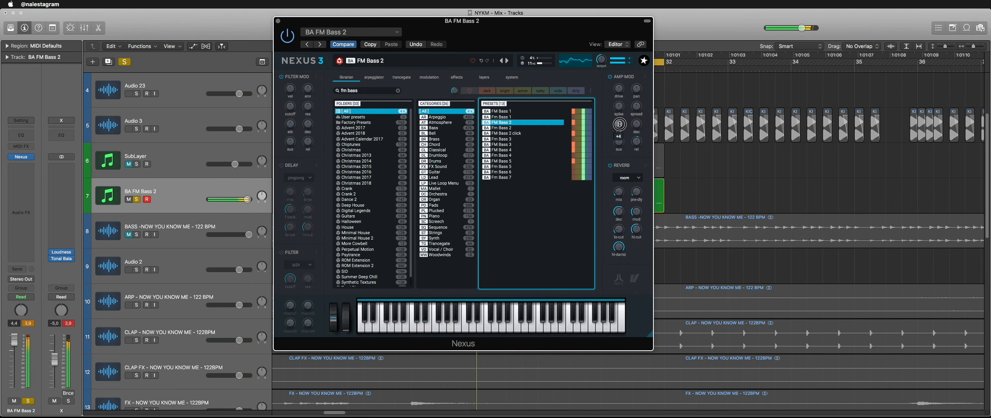
left_click(278, 20)
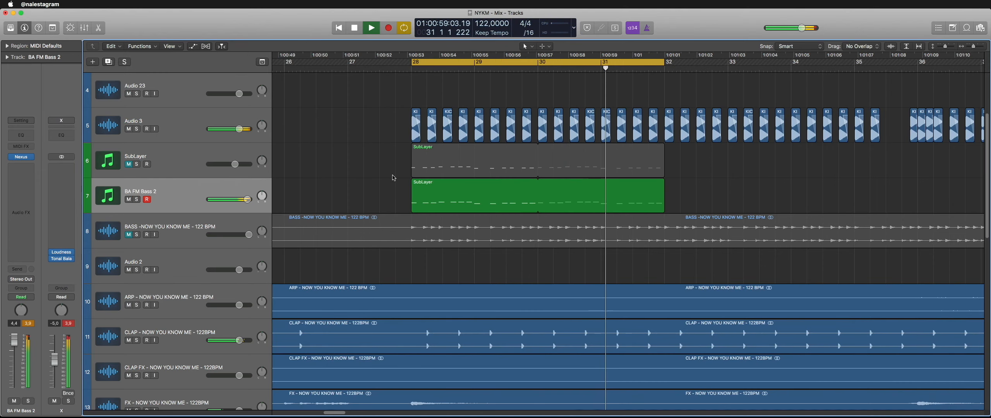
Step: Insert FabFilter Pro-Q 3 on BA FM Bass 2 and add a 72 dB/oct low cut at about 94 Hz
scroll(358, 188, "up", 2)
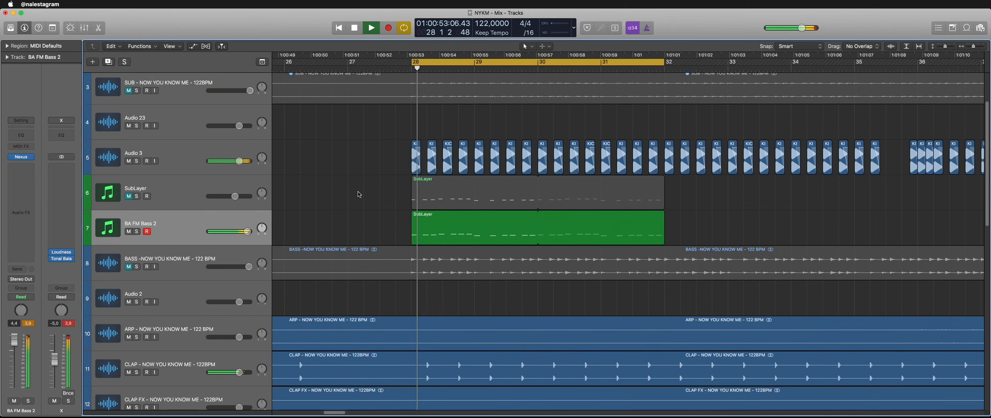
left_click(21, 167)
left_click(38, 206)
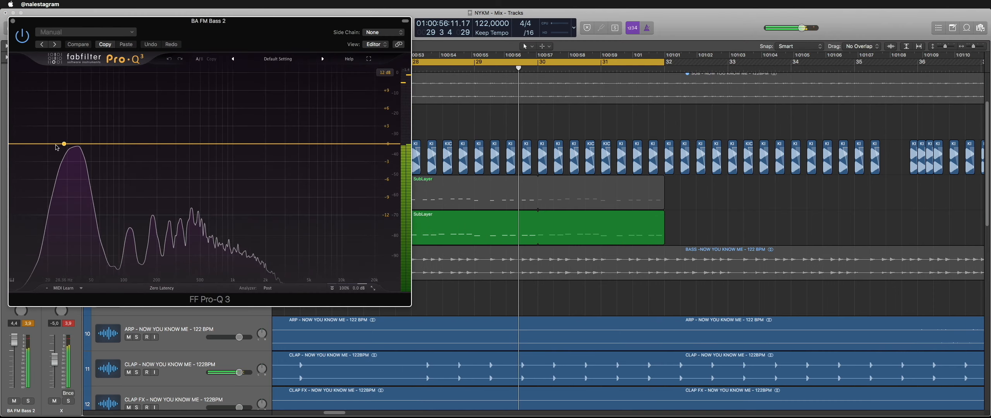
left_click_drag(26, 145, 121, 150)
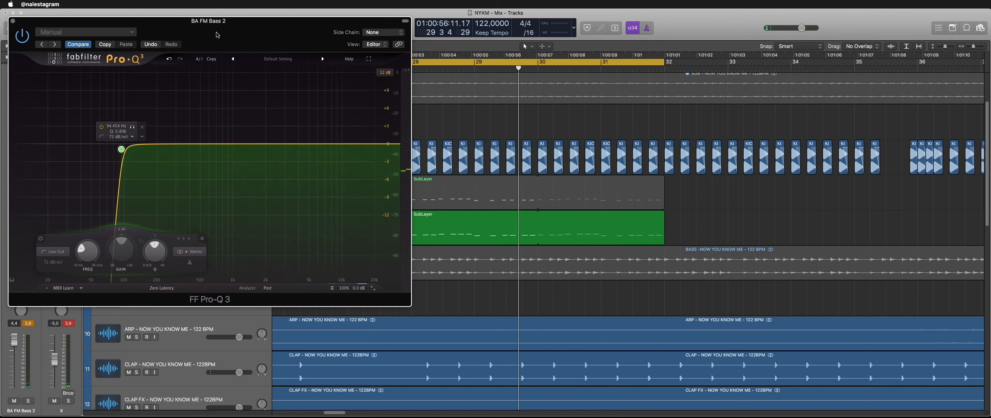
left_click_drag(234, 32, 774, 73)
Step: Unmute the SubLayer track, play the loop and fine-tune the FM bass low cut to about 92 Hz
left_click(135, 194)
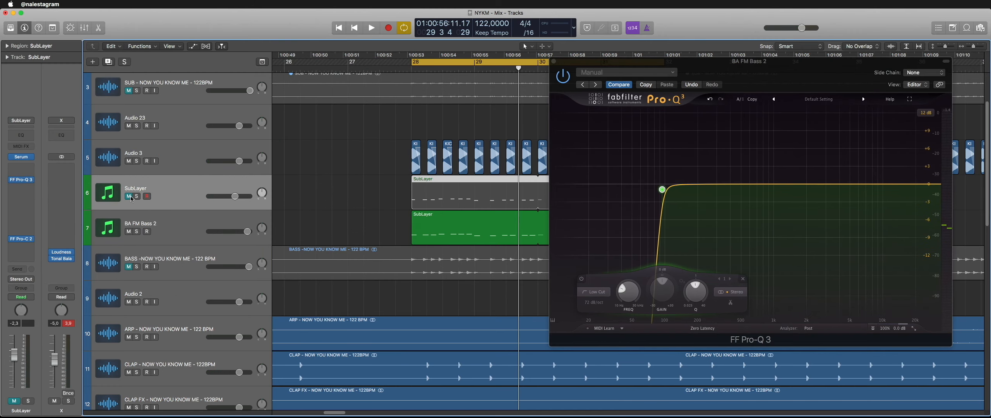
left_click(132, 199)
scroll(410, 232, "right", 3)
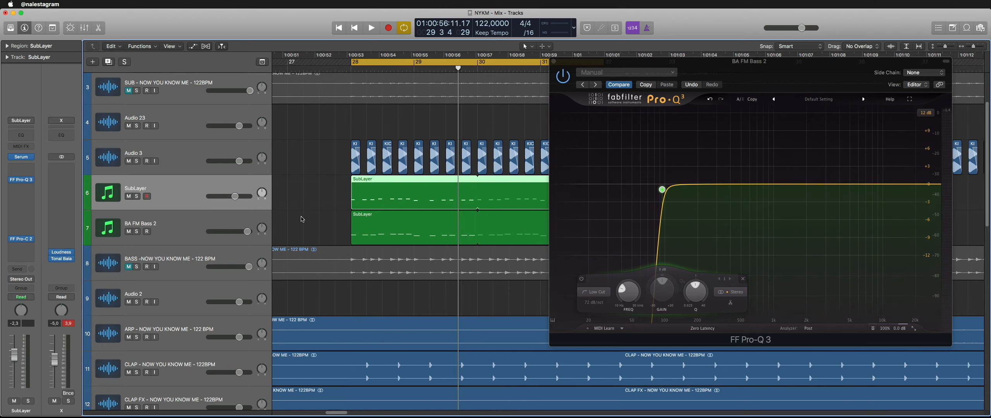
key("space")
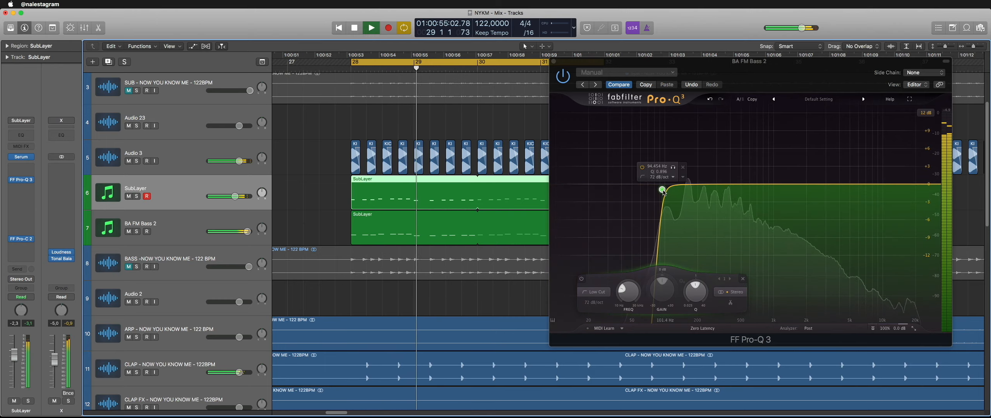
left_click_drag(662, 189, 661, 189)
left_click(336, 193)
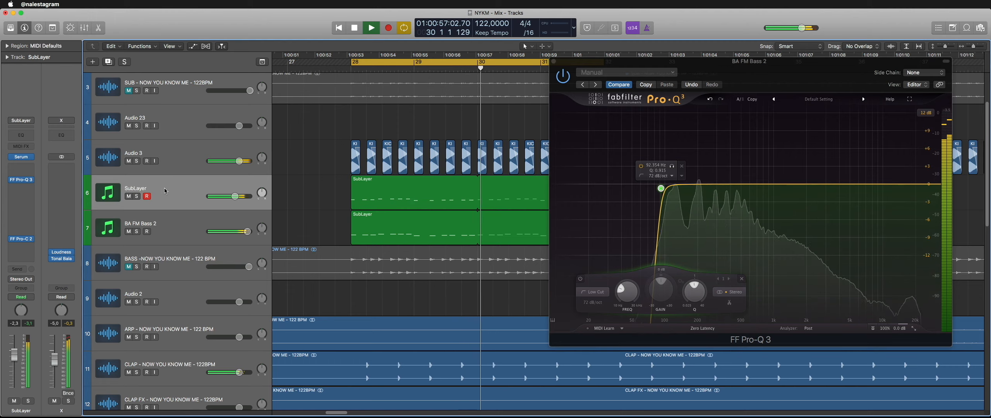
Step: Solo the SubLayer track briefly to compare it with the full mix and close the FM bass equalizer
key("s")
left_click(336, 204)
left_click_drag(388, 228, 391, 205)
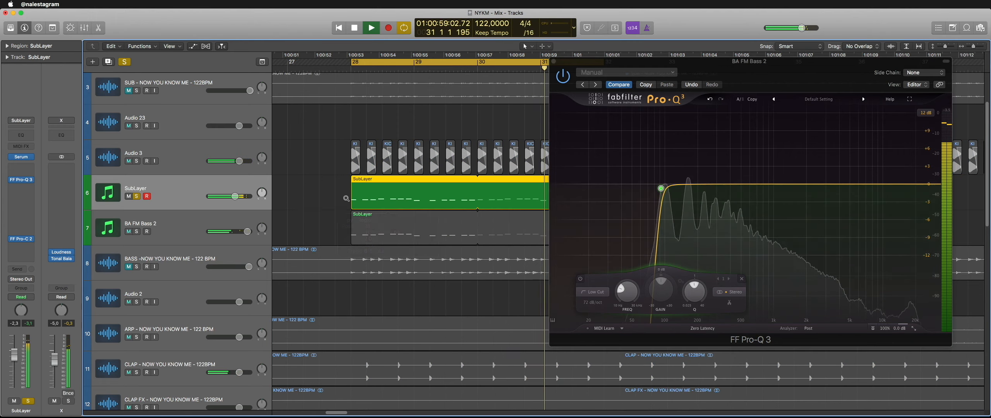
key("s")
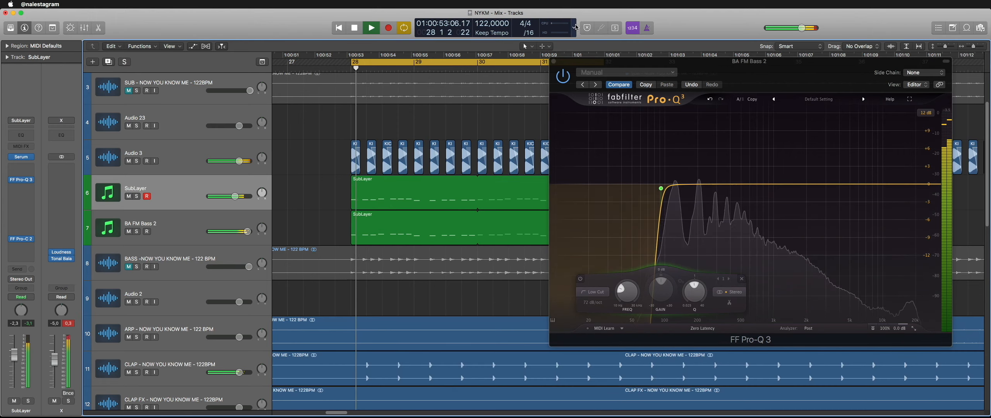
left_click(553, 61)
Step: Adjust the SubLayer track's volume to about -2.8 dB while the loop plays
left_click_drag(16, 353, 17, 343)
left_click_drag(17, 343, 17, 357)
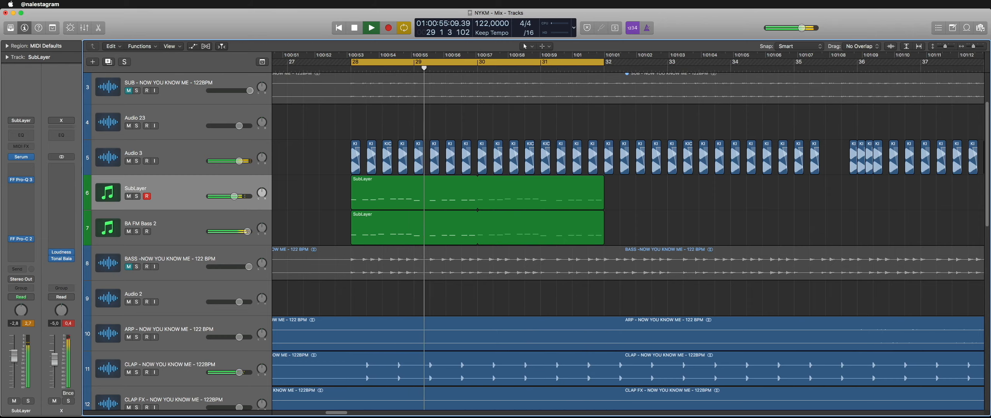
left_click(318, 204)
scroll(321, 190, "down", 4)
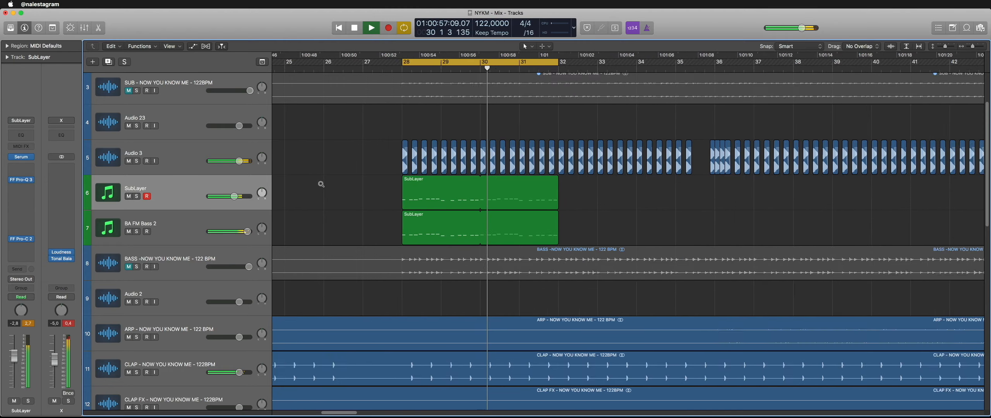
scroll(320, 190, "right", 3)
scroll(321, 187, "up", 3)
scroll(321, 186, "left", 3)
scroll(321, 187, "right", 1)
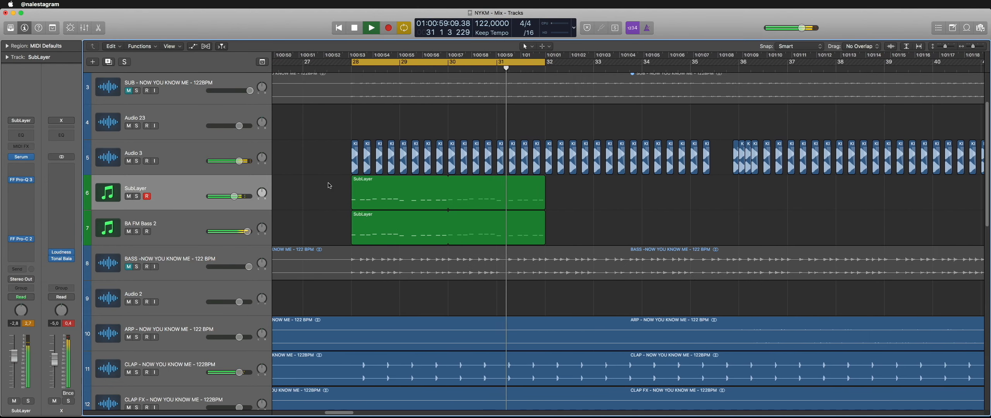
Step: Compare the bass with SubLayer muted and unmuted, lower SubLayer to about -3.9 dB and stop playback
left_click(129, 197)
left_click(174, 236)
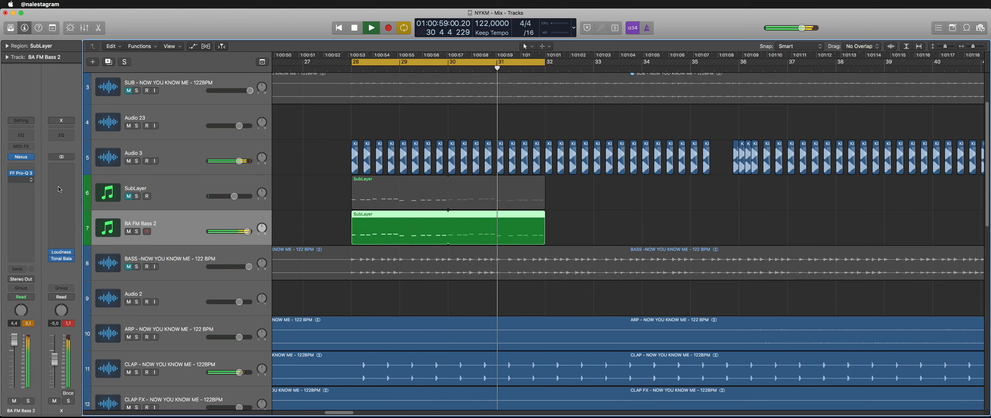
left_click(129, 197)
left_click(174, 203)
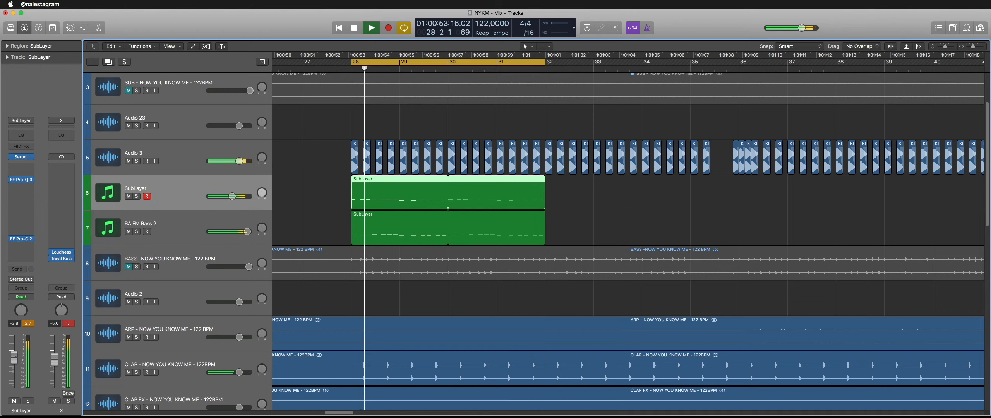
left_click(330, 197)
key("space")
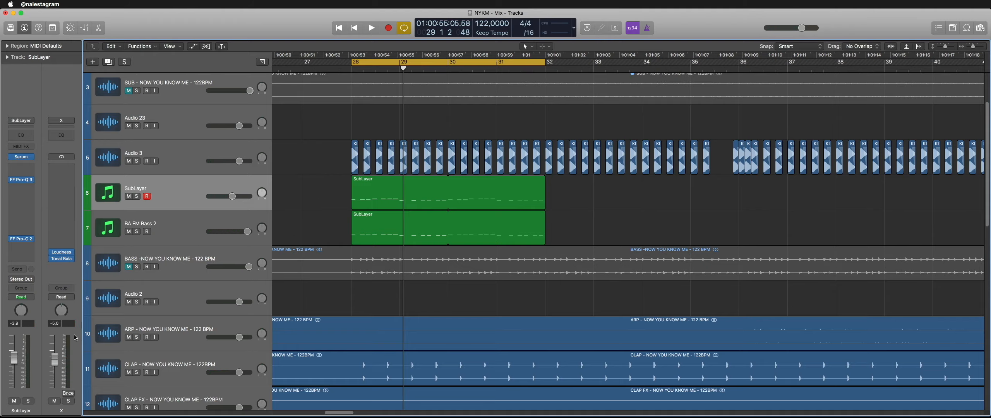
Step: Mute all the tracks from ARP down to WHITE NOISE, leaving only the kick and bass tracks audible
scroll(375, 301, "up", 4)
scroll(356, 206, "down", 5)
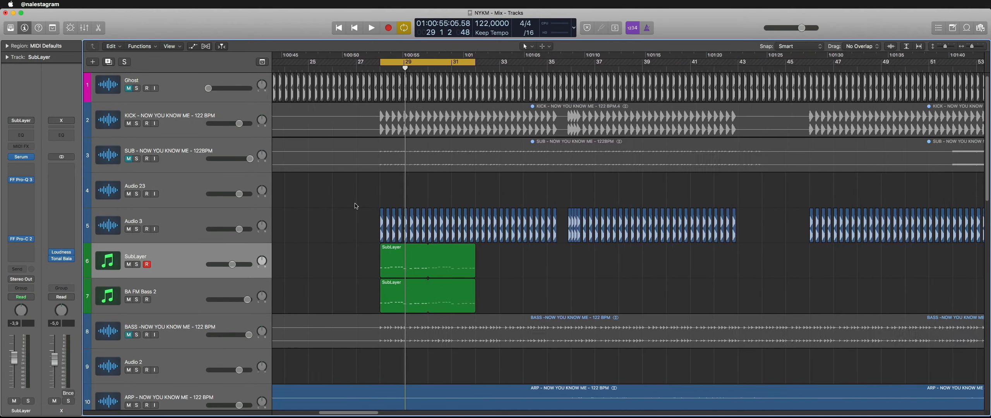
scroll(358, 206, "left", 4)
scroll(357, 206, "down", 2)
scroll(356, 205, "up", 3)
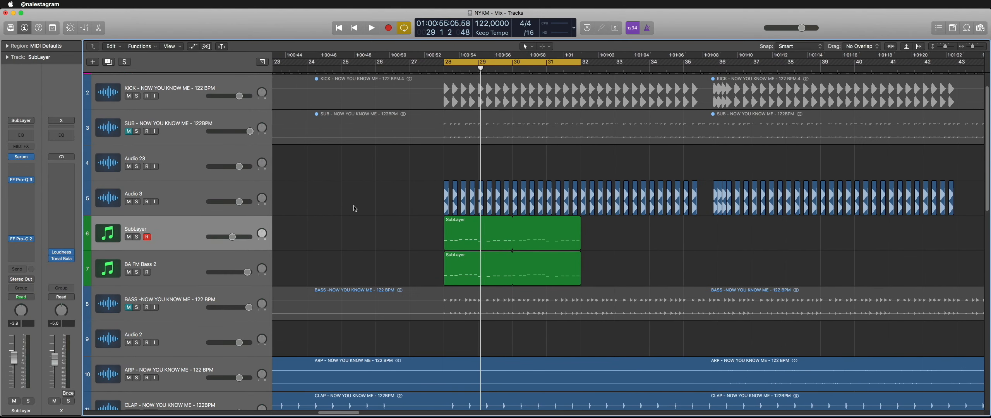
scroll(355, 208, "up", 3)
scroll(355, 208, "down", 5)
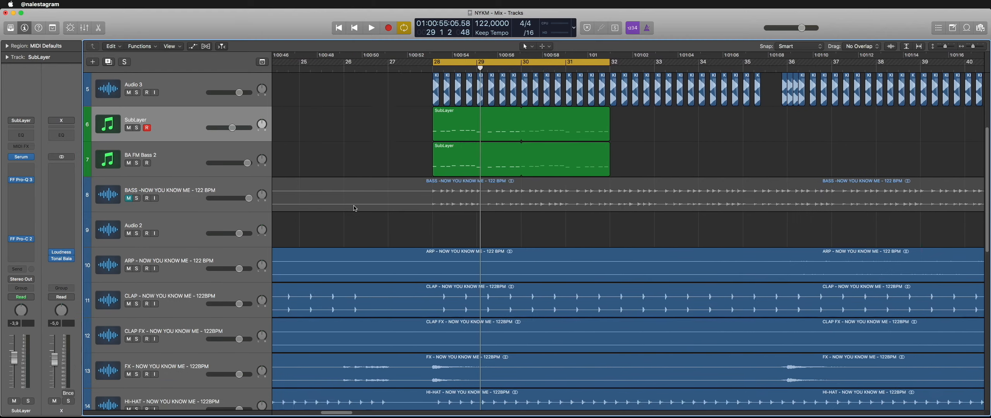
scroll(355, 208, "right", 2)
left_click(193, 267)
scroll(193, 266, "down", 12)
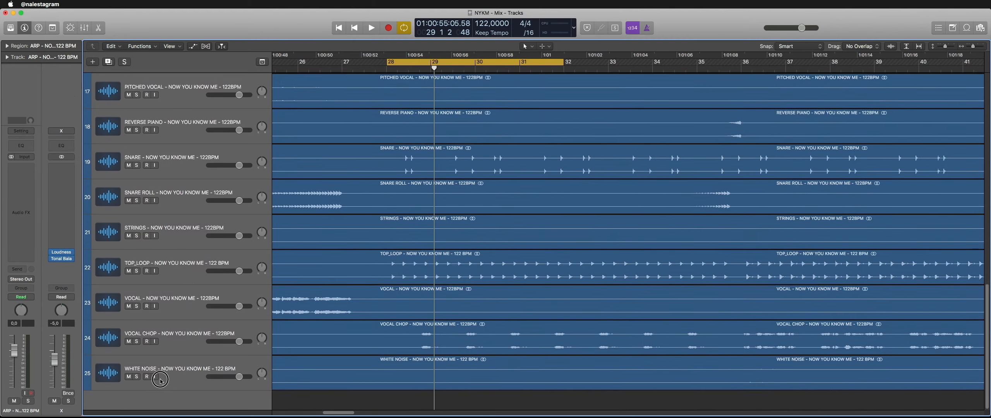
left_click(183, 360, "shift")
key("m")
scroll(184, 361, "up", 4)
scroll(184, 360, "up", 12)
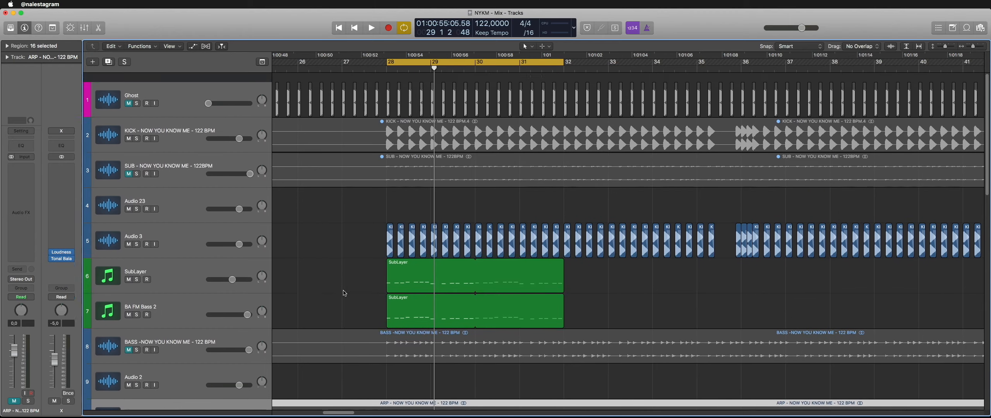
left_click(345, 284)
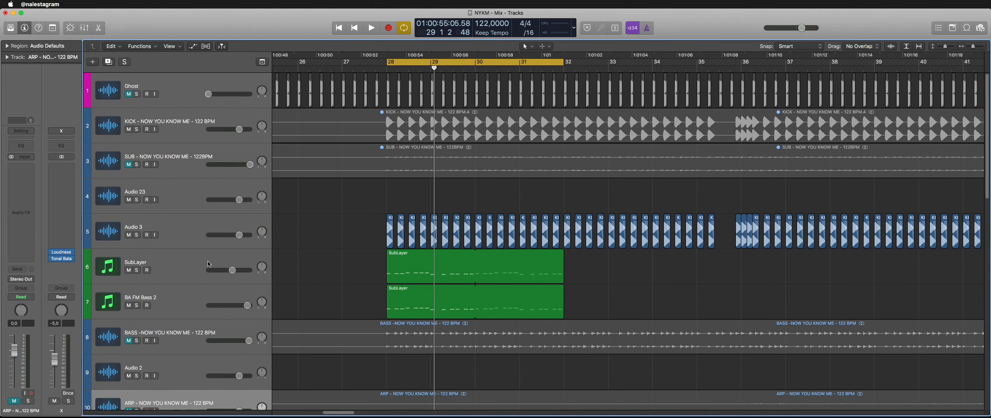
Step: Play the loop, copy the side-chained Pro-C 2 compressor from SubLayer onto BA FM Bass 2 and inspect its settings
key("space")
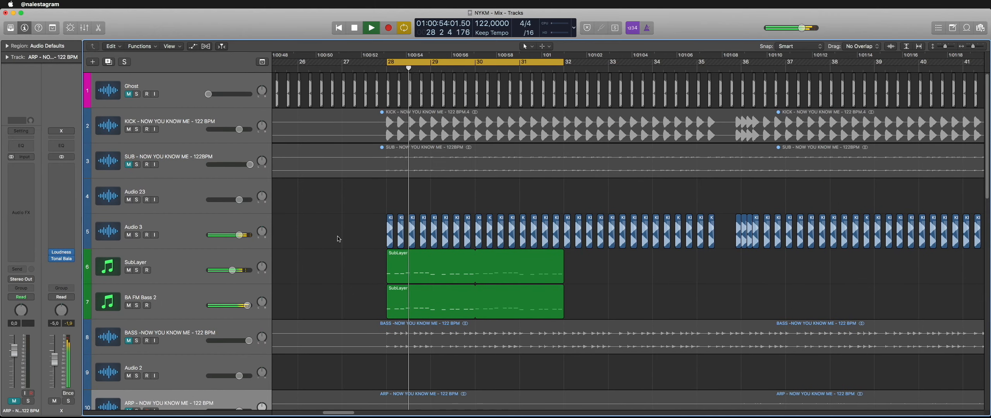
left_click(178, 299)
key("x")
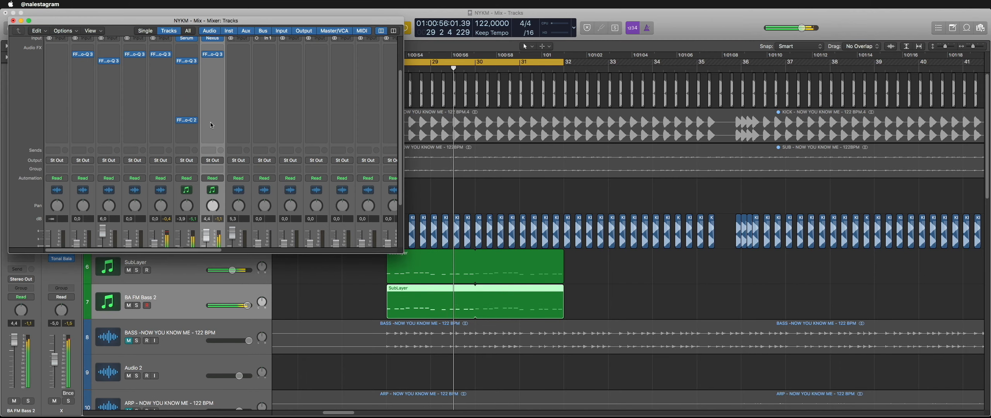
left_click_drag(187, 120, 213, 121)
left_click(213, 120)
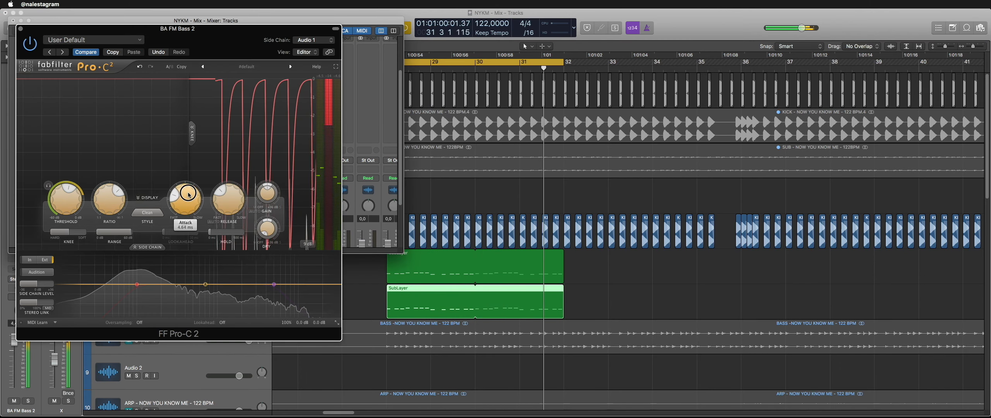
left_click(22, 31)
key("x")
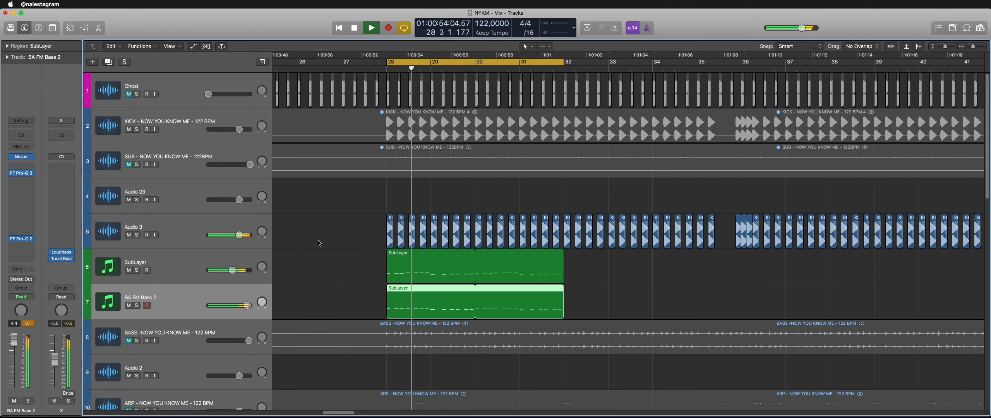
Step: Move the original BASS track directly below the SUB track and mute its region
left_click(368, 281)
scroll(353, 283, "down", 8)
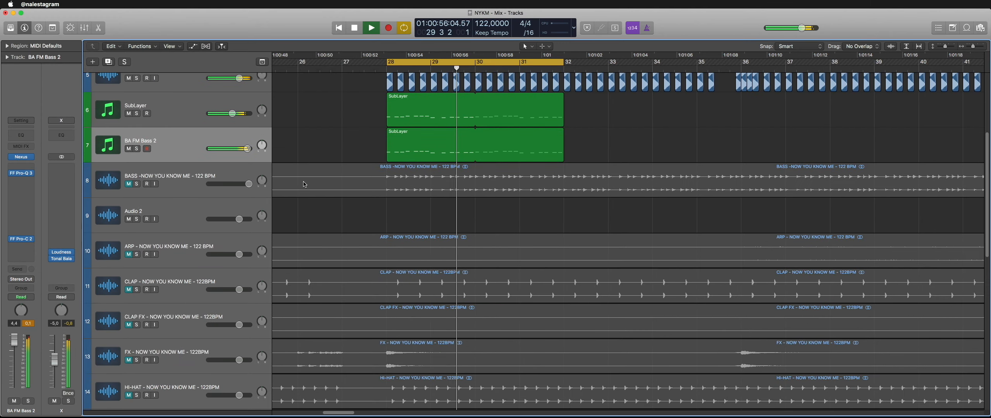
left_click(235, 175)
scroll(243, 227, "up", 6)
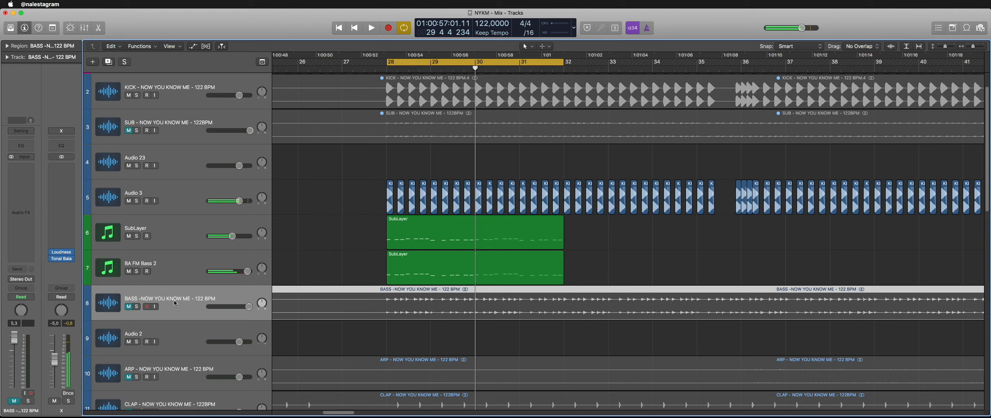
left_click_drag(175, 304, 325, 182)
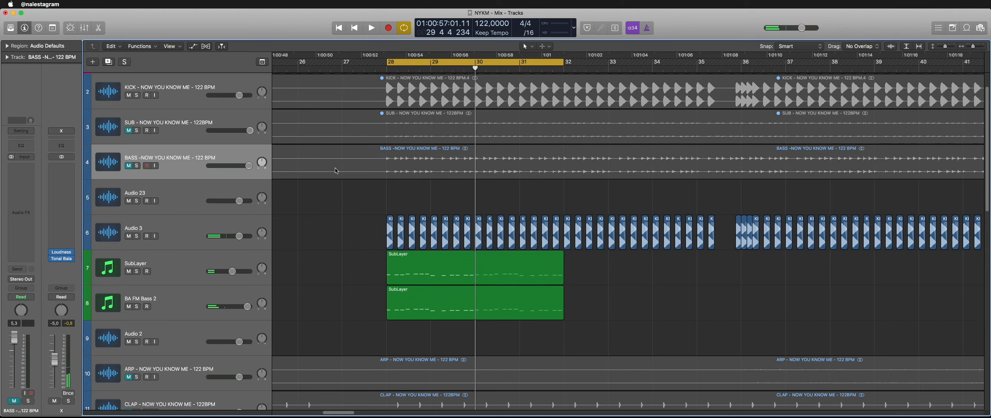
left_click(336, 171)
key("ctrl+m")
left_click(360, 223)
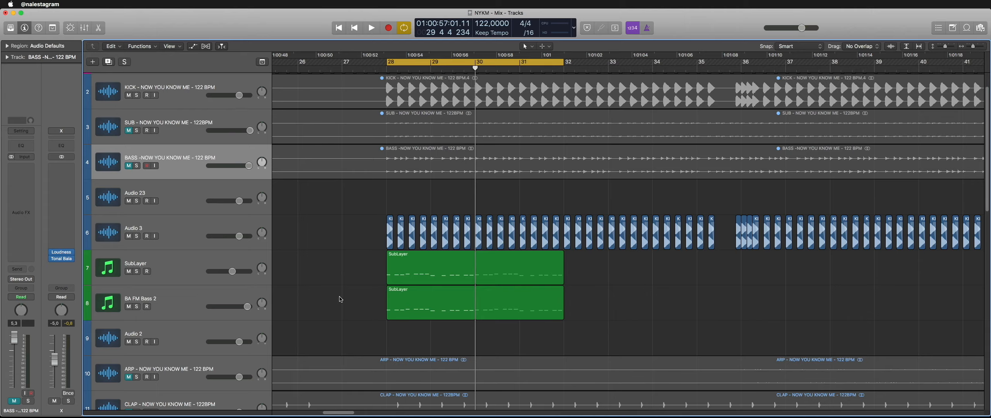
Step: Create a software instrument track below BA FM Bass 2 and load the Alchemy synth on it
scroll(340, 299, "down", 2)
left_click(181, 272)
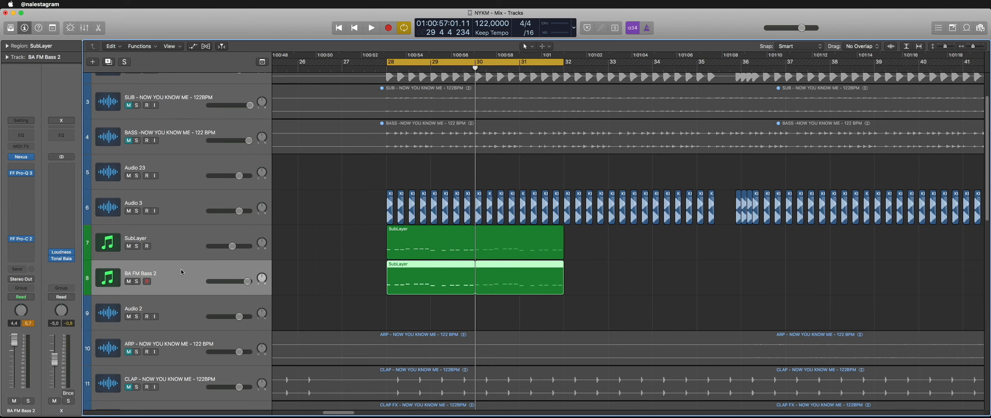
key("alt+super+s")
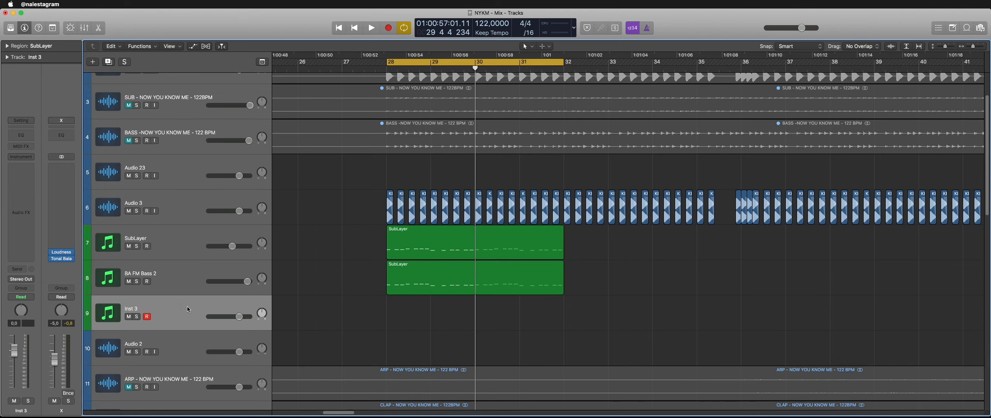
left_click(31, 156)
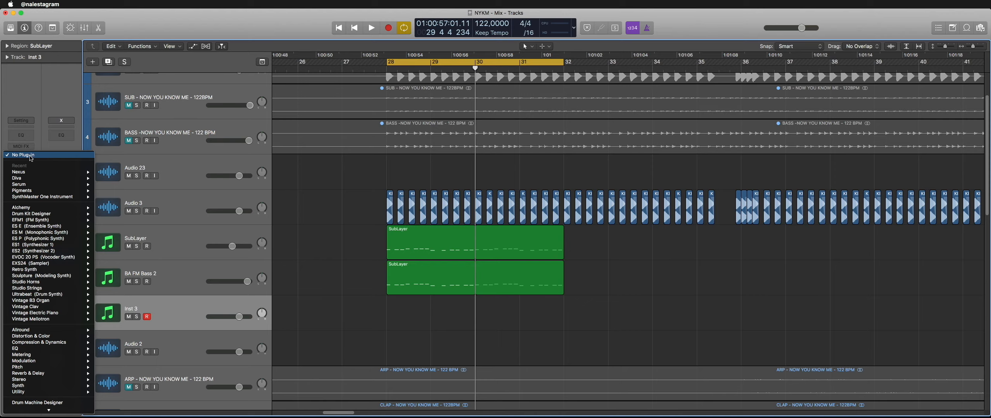
left_click(110, 207)
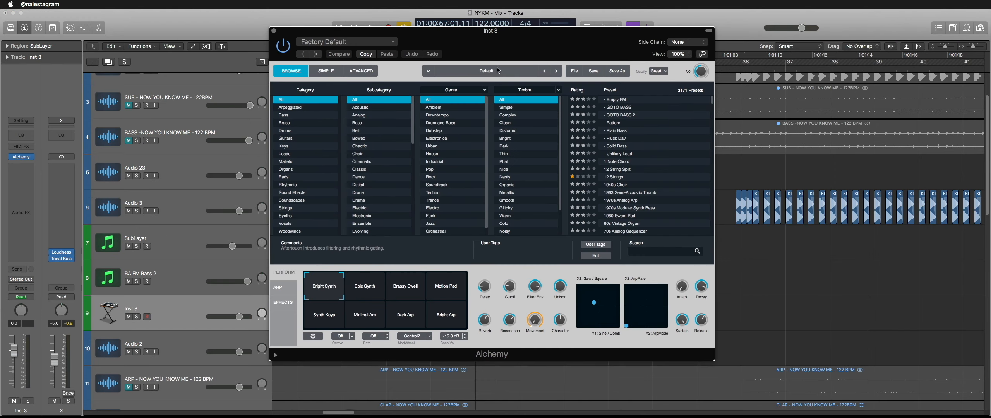
Step: Browse Alchemy's Bass presets, load Deep Techno FM Bass and audition it with a few notes of musical typing
left_click(491, 71)
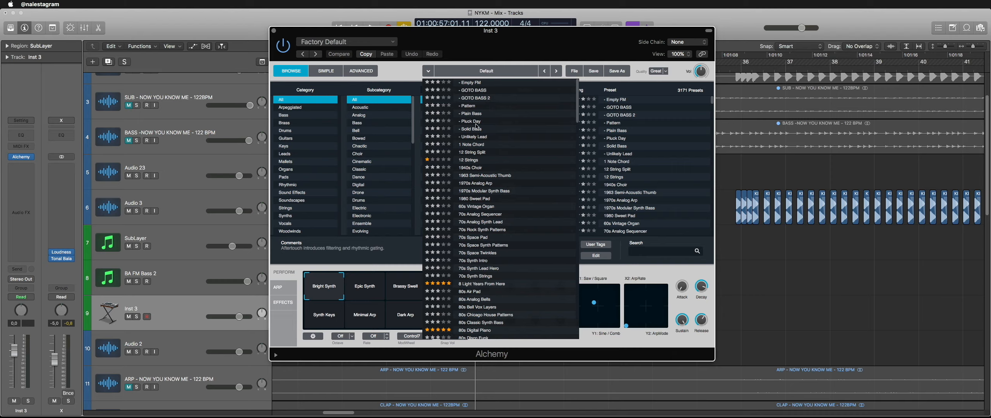
scroll(488, 201, "down", 15)
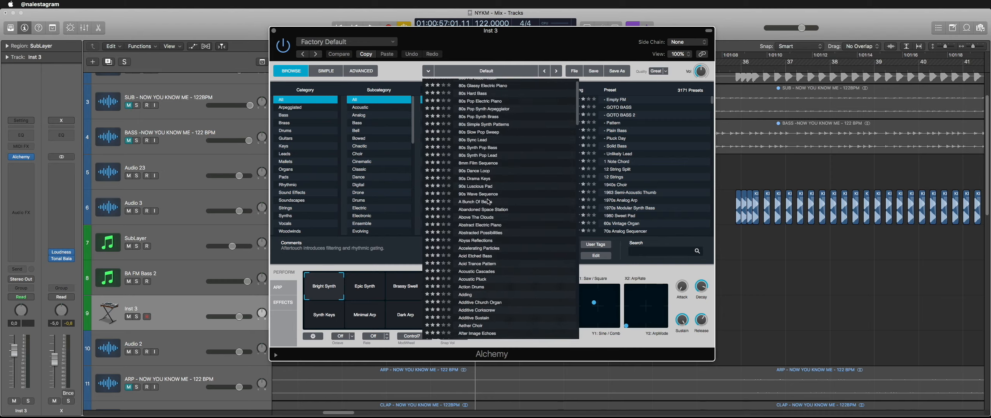
scroll(488, 201, "down", 15)
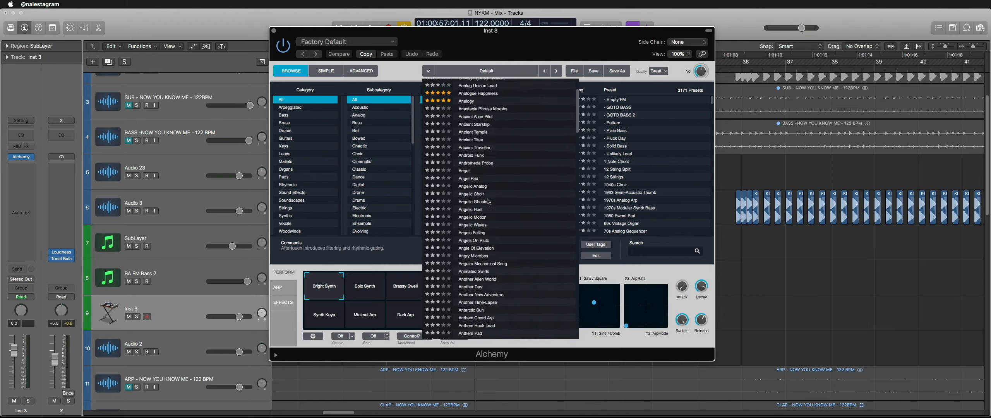
scroll(488, 201, "down", 20)
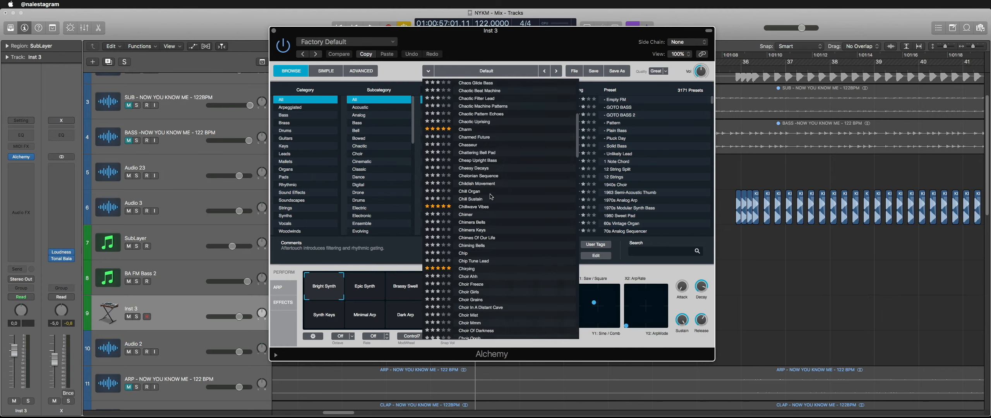
scroll(491, 194, "down", 10)
left_click(306, 116)
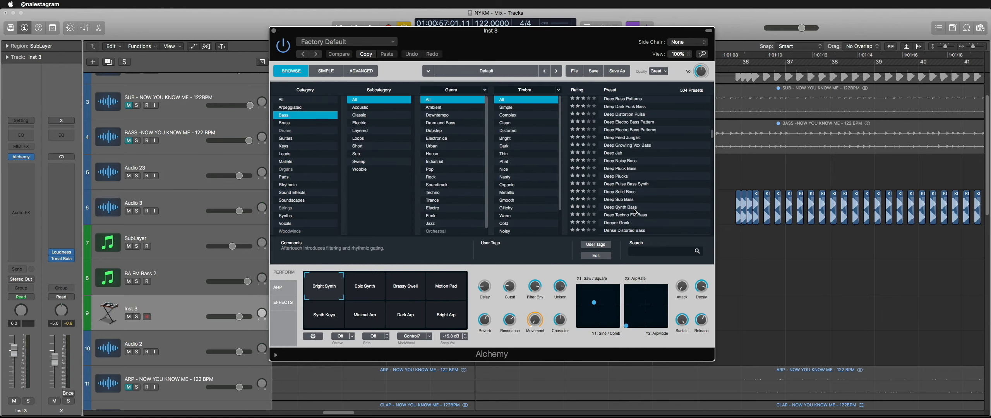
left_click(627, 215)
key("super+k")
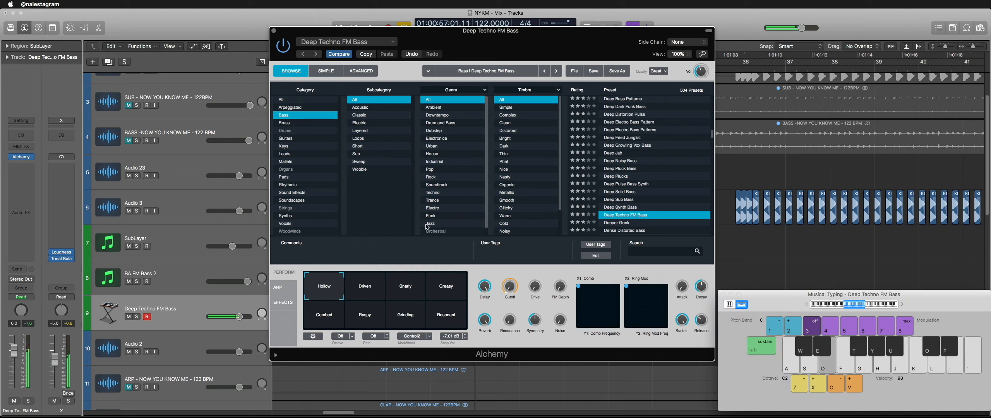
key("k")
key("d")
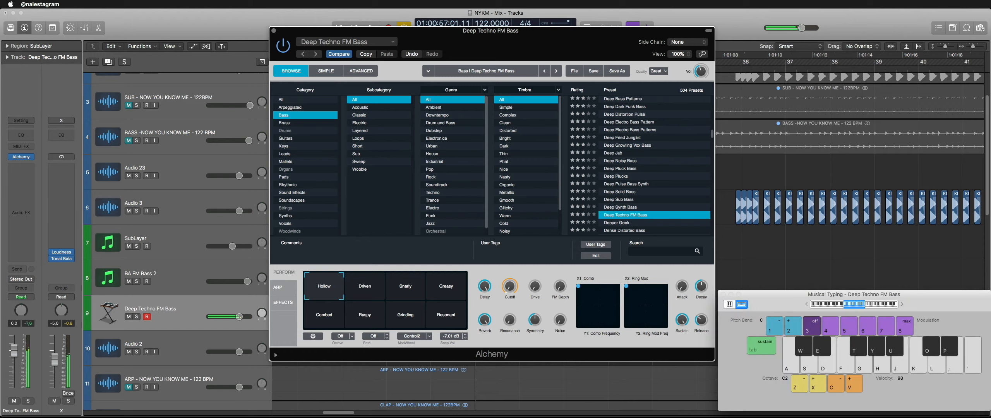
left_click(273, 31)
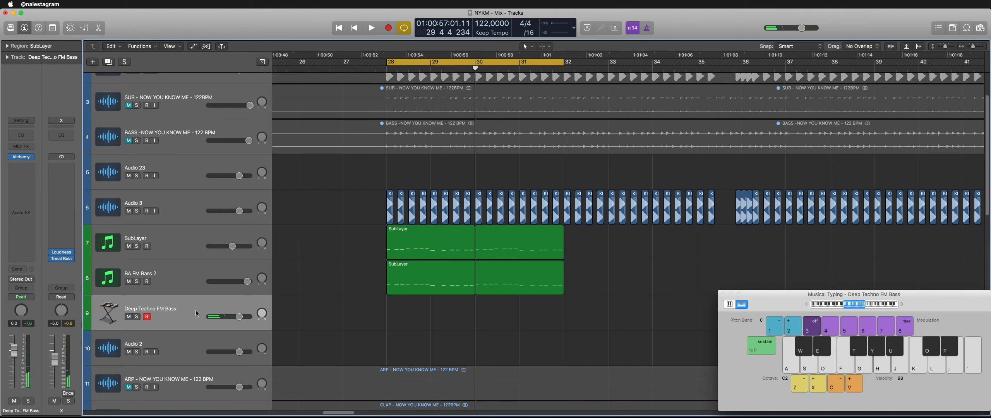
Step: Try the stereo EFM1 FM synth in place of Alchemy by playing a few notes, and remove the instrument plug-in
left_click(33, 157)
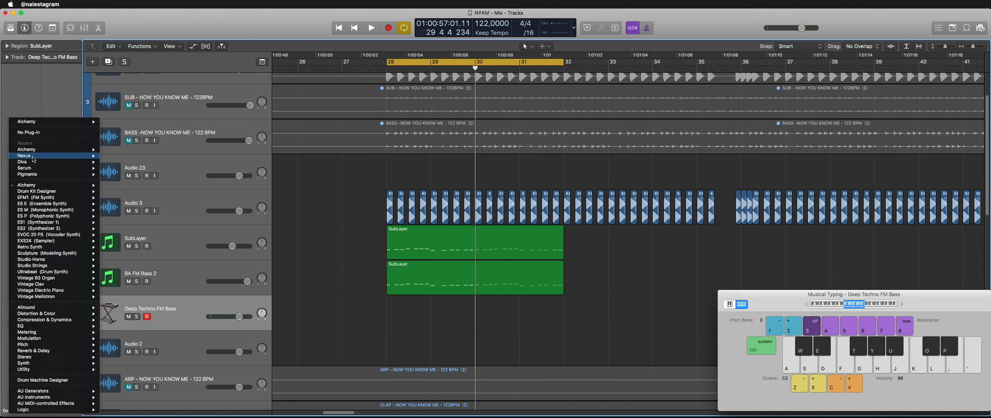
mouse_move(73, 198)
left_click(113, 198)
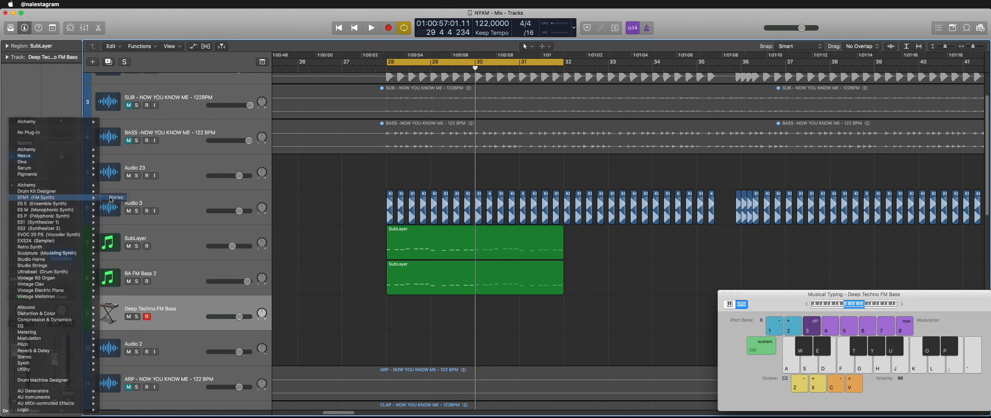
left_click_drag(144, 29, 487, 83)
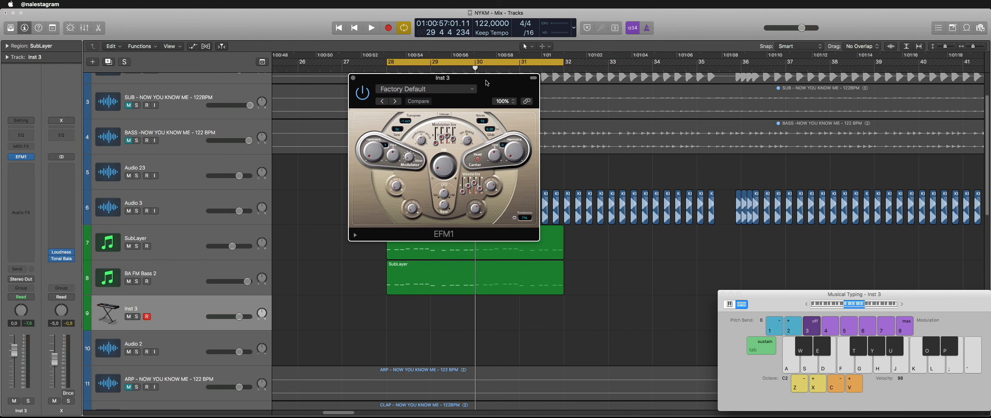
key("d")
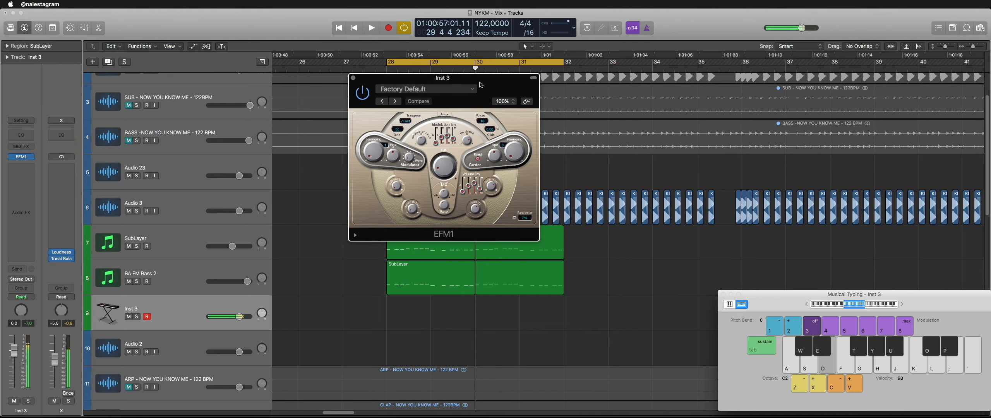
key("a")
key("d")
left_click(32, 158)
left_click(23, 123)
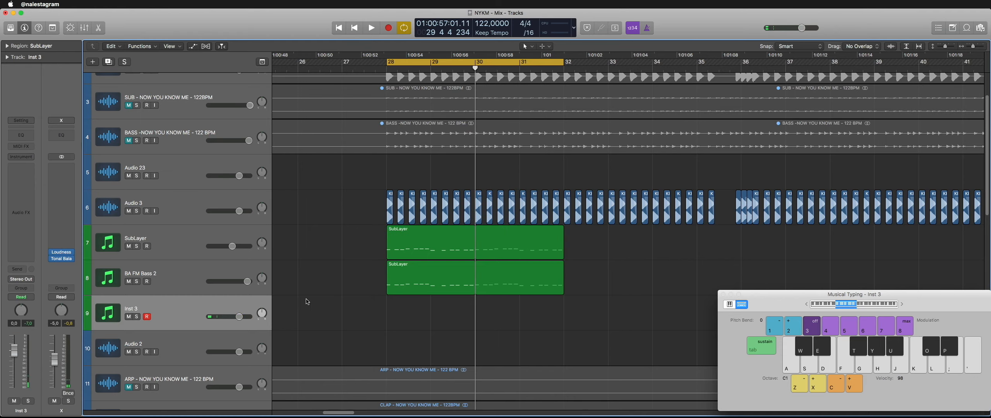
Step: Select the BA FM Bass 2 track and play a few notes on it to audition the Nexus FM bass sound
left_click(192, 281)
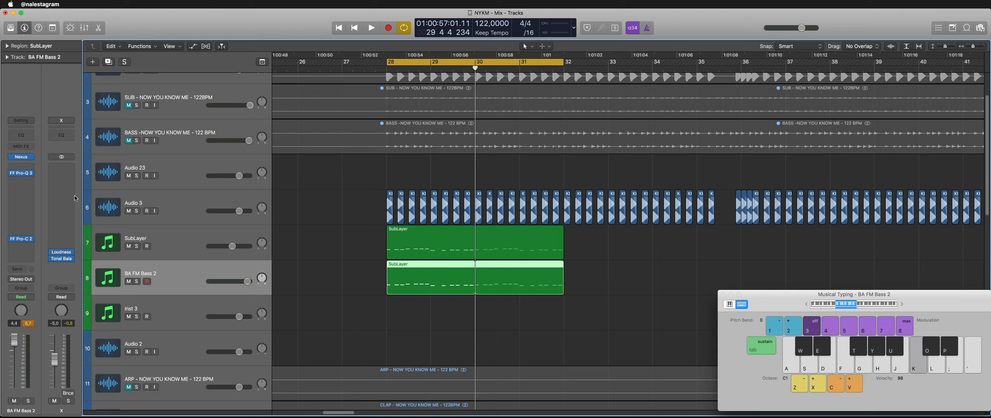
key("h")
key("k")
key("d")
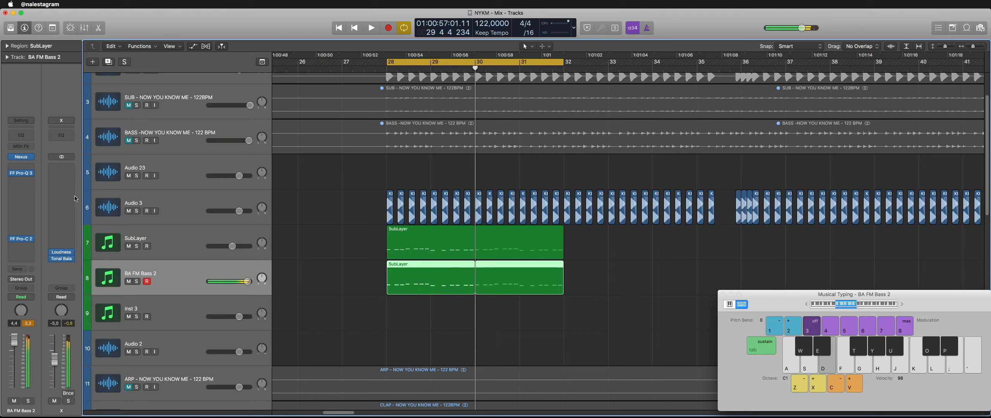
left_click(355, 293)
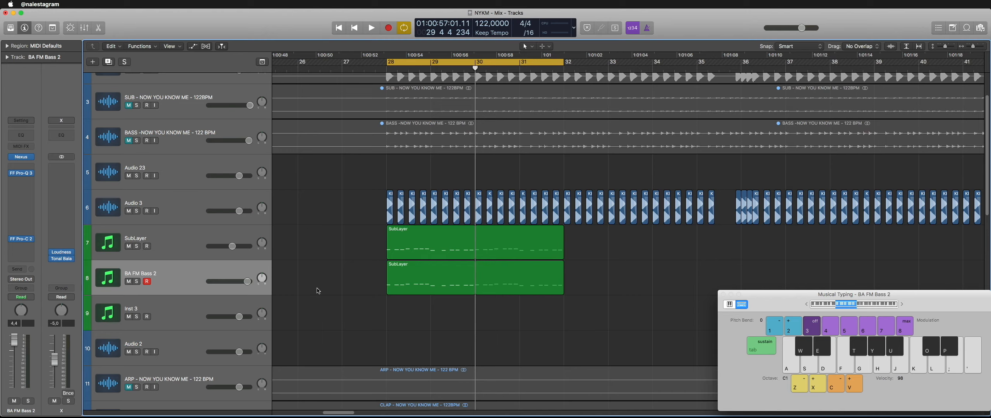
scroll(350, 286, "down", 4)
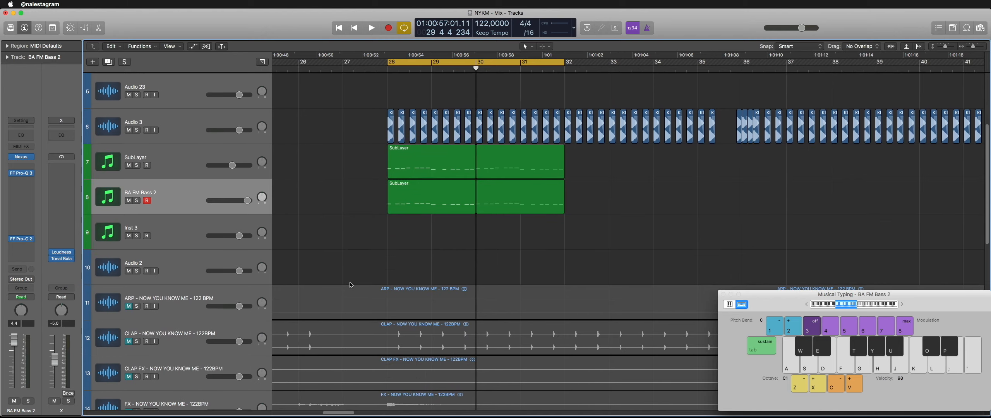
Step: Move the PIANO 1 track up the track list to sit directly below BA FM Bass 2
scroll(350, 285, "down", 5)
scroll(351, 303, "down", 3)
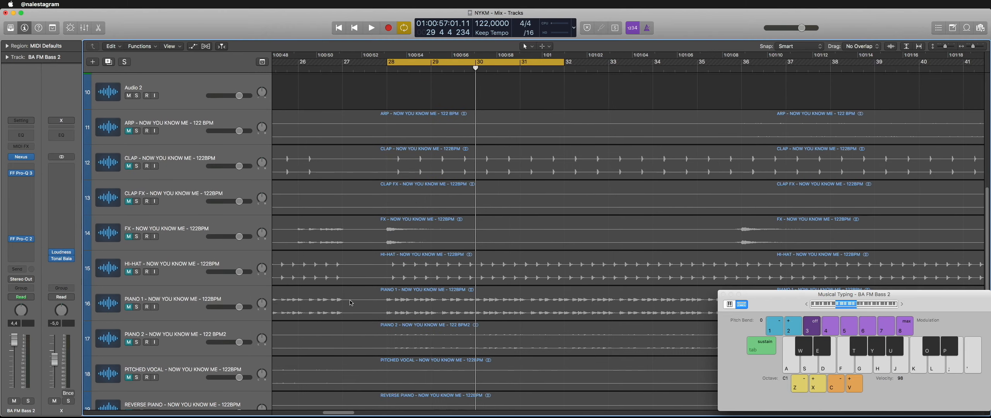
left_click(176, 296)
scroll(191, 312, "up", 3)
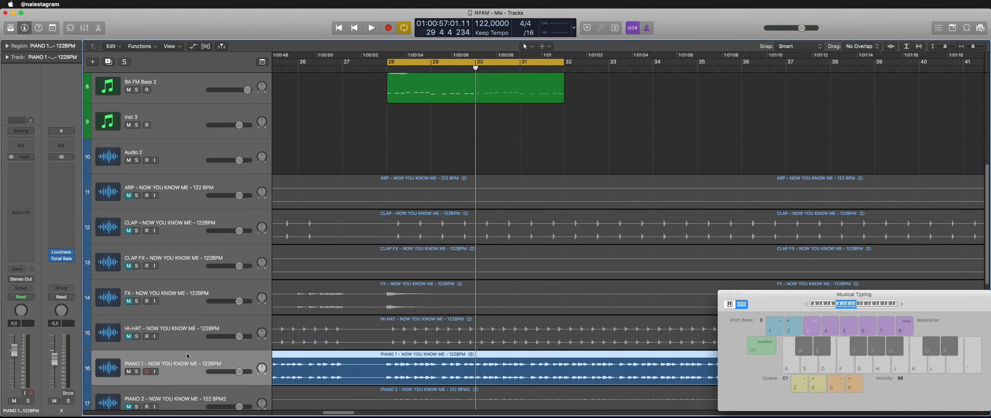
left_click_drag(188, 355, 190, 112)
scroll(349, 233, "up", 9)
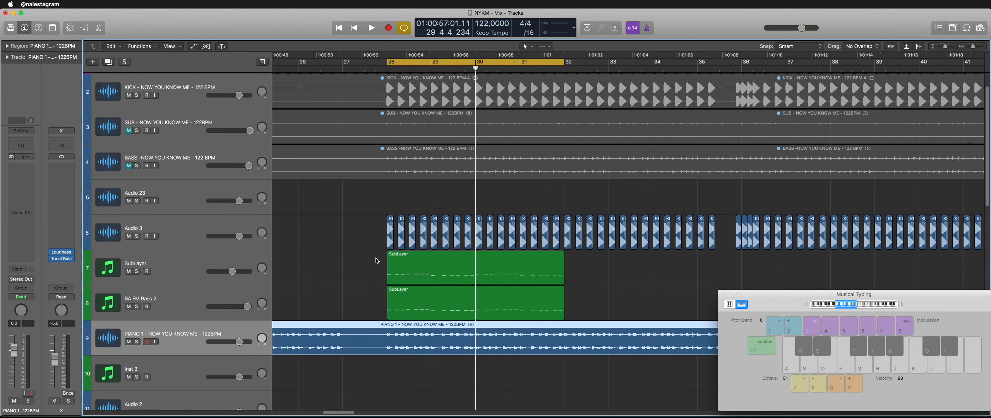
Step: Play the loop with the piano and raise the PIANO 1 track's volume to 3.6 dB
key("space")
scroll(378, 260, "down", 2)
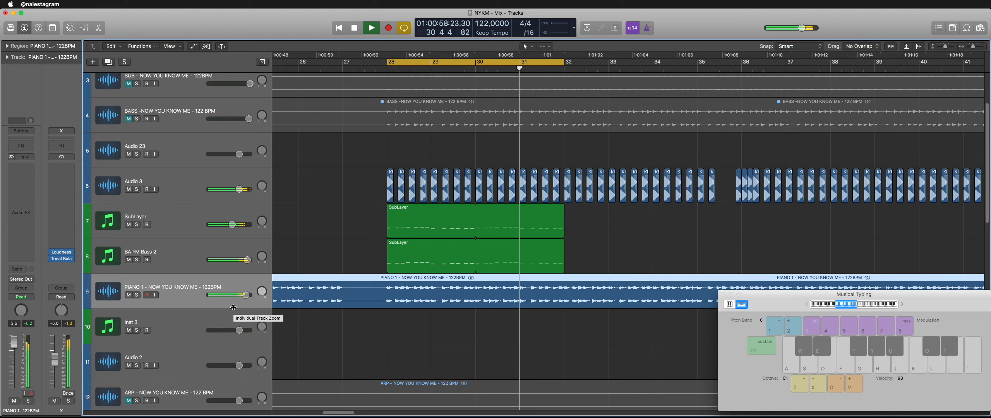
left_click(389, 342)
key("space")
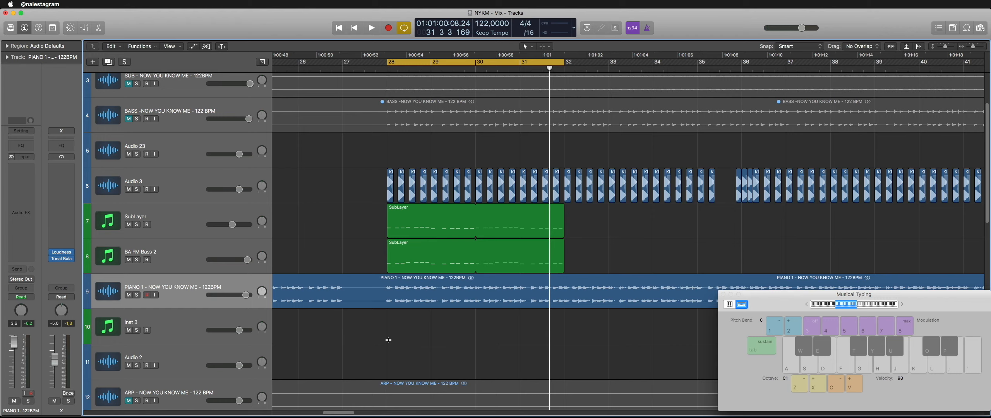
Step: Copy the side-chained FF Pro-C 2 compressor from the BA FM Bass 2 channel to PIANO 1 and open it
key("x")
scroll(249, 123, "up", 2)
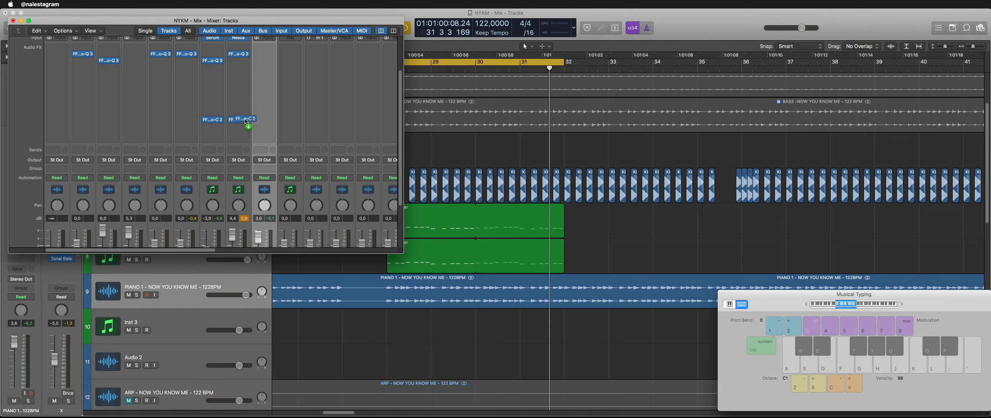
left_click(264, 120)
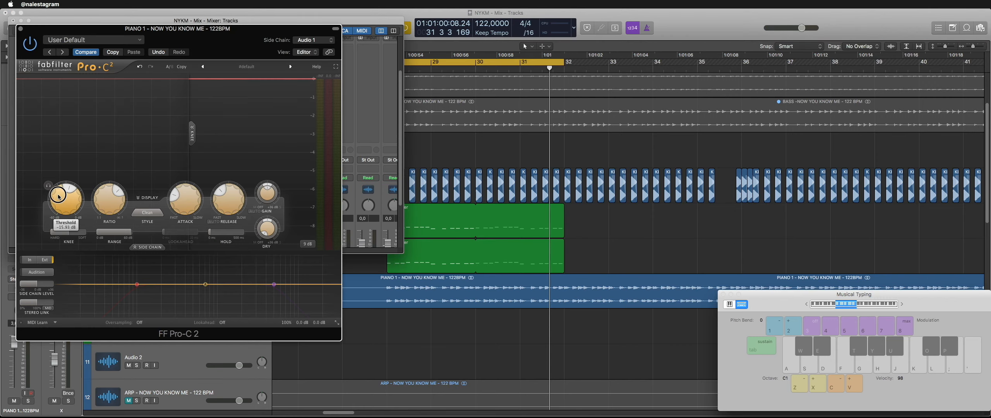
Step: Adjust the piano compressor's threshold during playback and set its ratio to 2.17:1
left_click_drag(65, 210, 108, 212)
key("space")
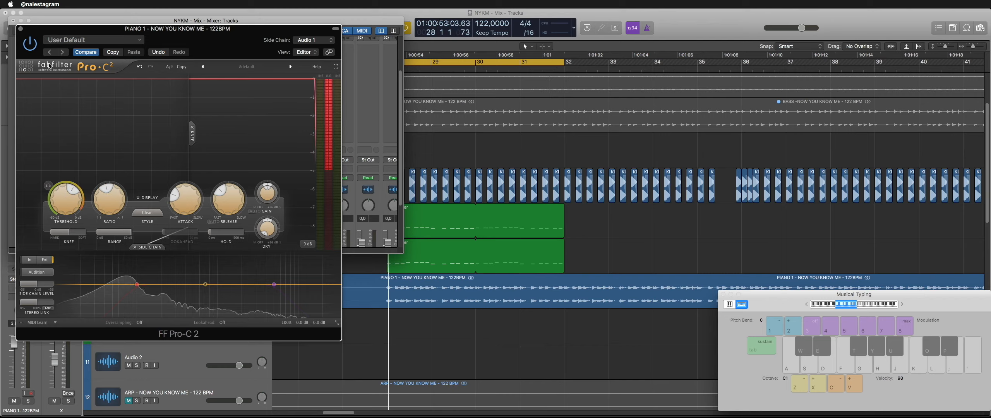
left_click_drag(66, 201, 109, 202)
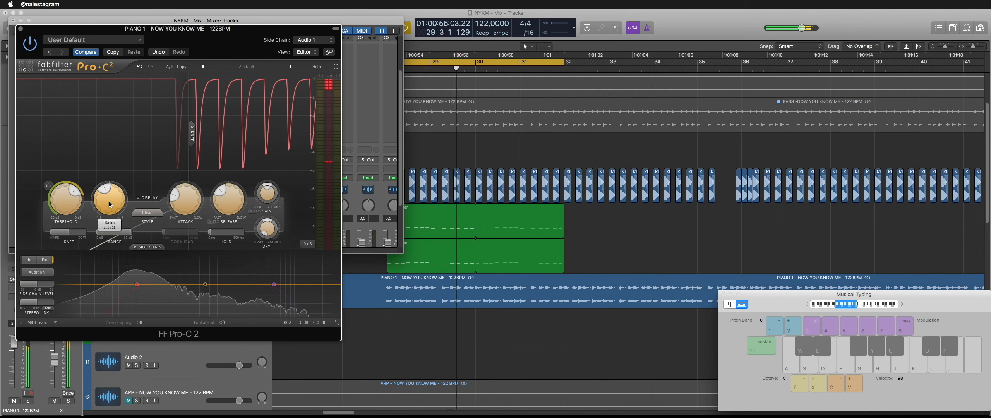
left_click(21, 29)
Step: Insert FF Pro-Q 3 above the compressor on PIANO 1 and play the loop through it
scroll(270, 125, "up", 3)
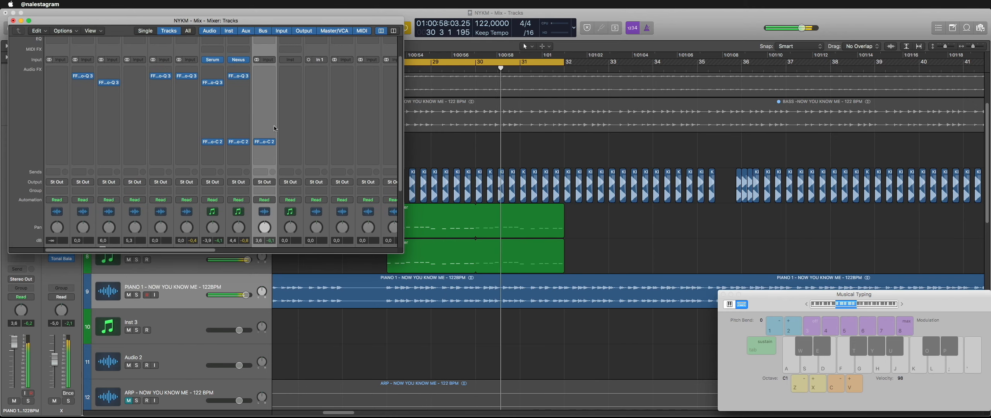
left_click(262, 90)
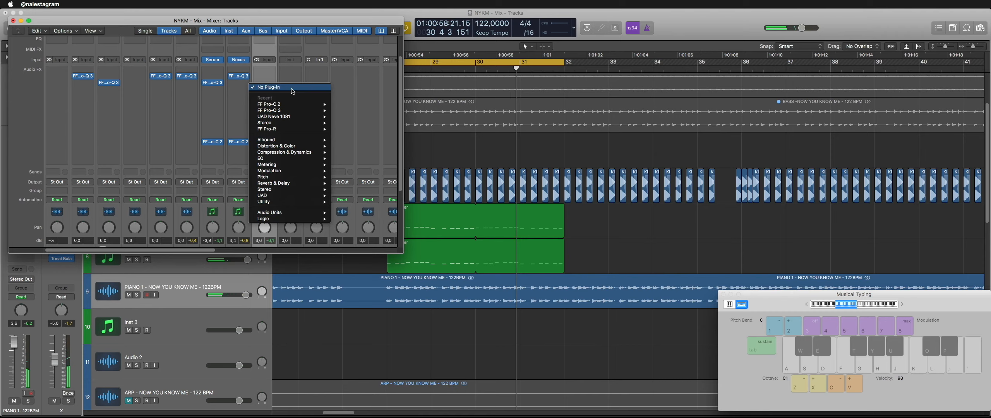
mouse_move(300, 111)
left_click(340, 111)
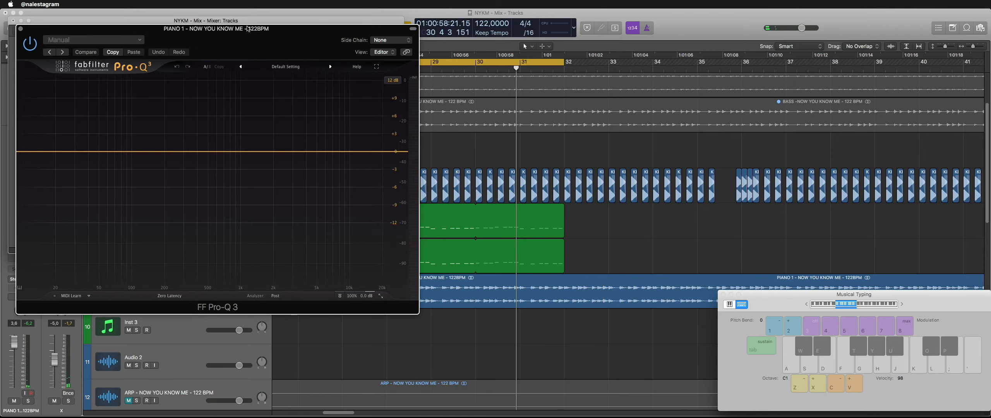
left_click_drag(249, 31, 558, 67)
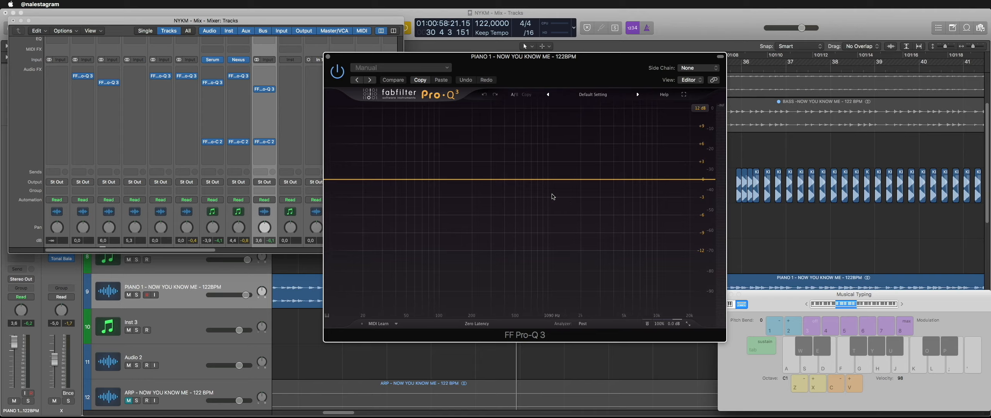
key("space")
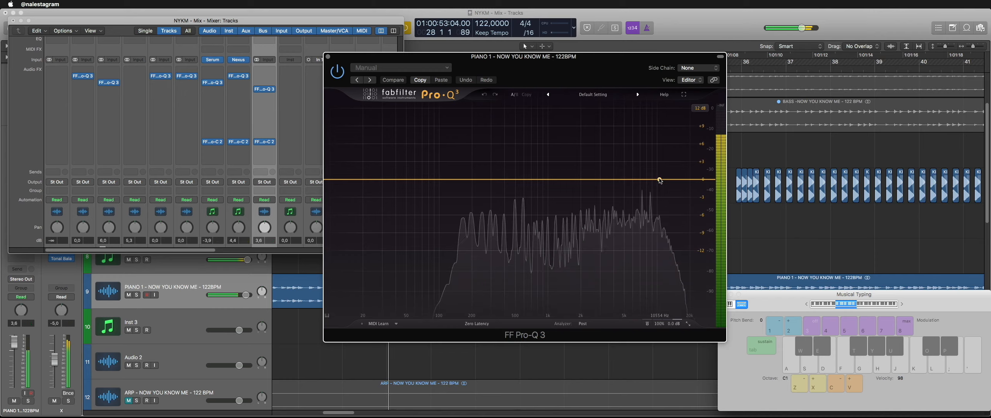
Step: Try a bell boost of about 3 dB near 17.5 kHz on the piano EQ and delete the band
left_click_drag(557, 179, 683, 161)
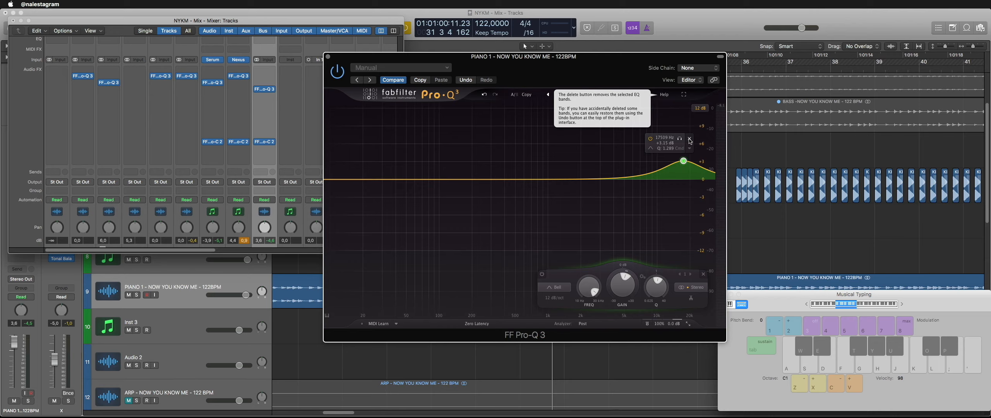
key("space")
left_click(690, 142)
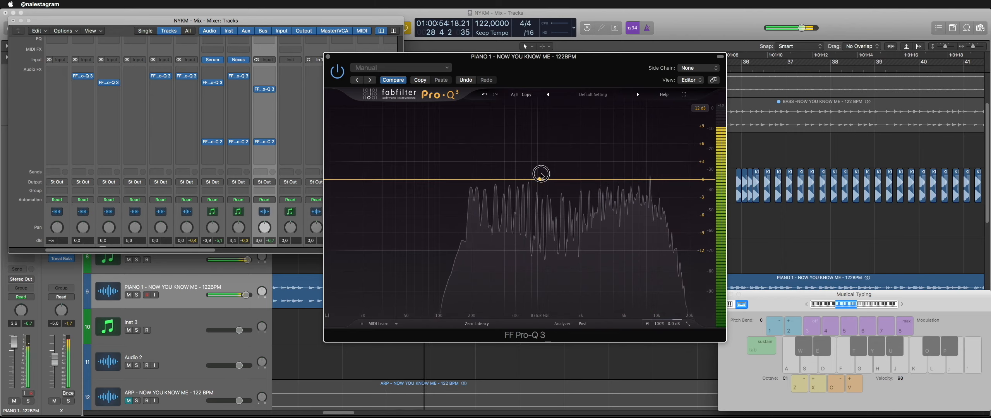
Step: Add a gentle bell boost slightly above 1 kHz to the piano's Pro-Q 3
left_click_drag(541, 175, 555, 157)
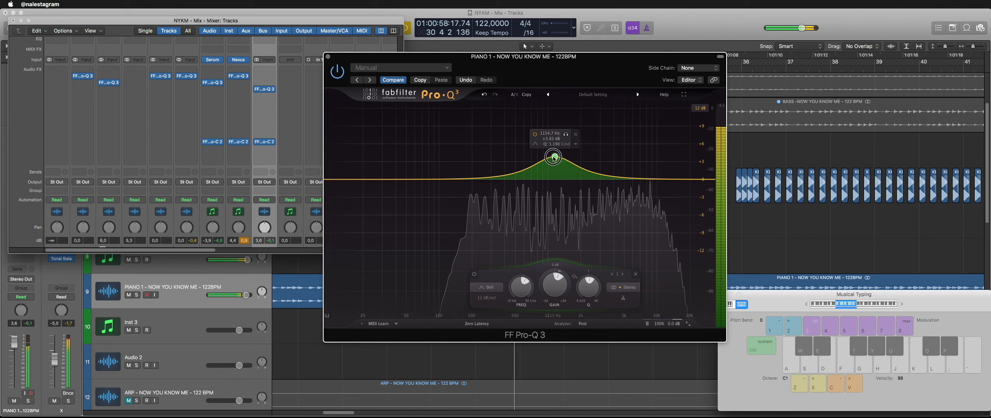
left_click_drag(553, 157, 566, 171)
left_click(328, 57)
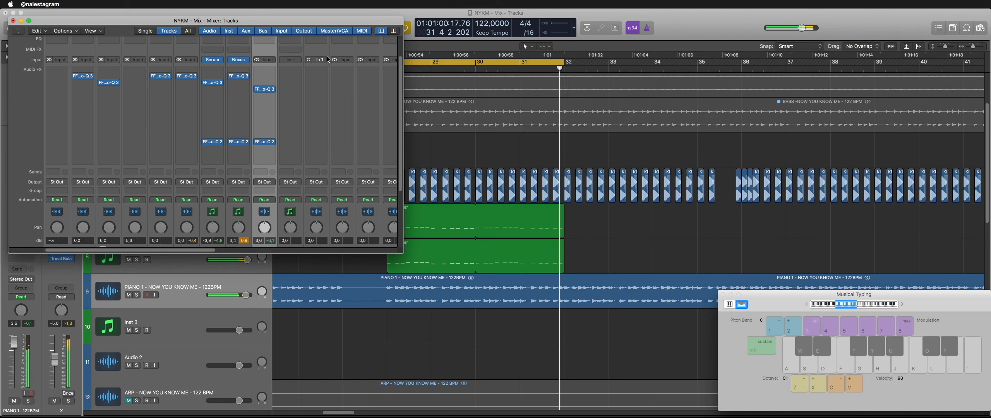
Step: Insert a stereo Ozone 8 Imager below the Pro-Q 3 on PIANO 1
key("space")
left_click(264, 97)
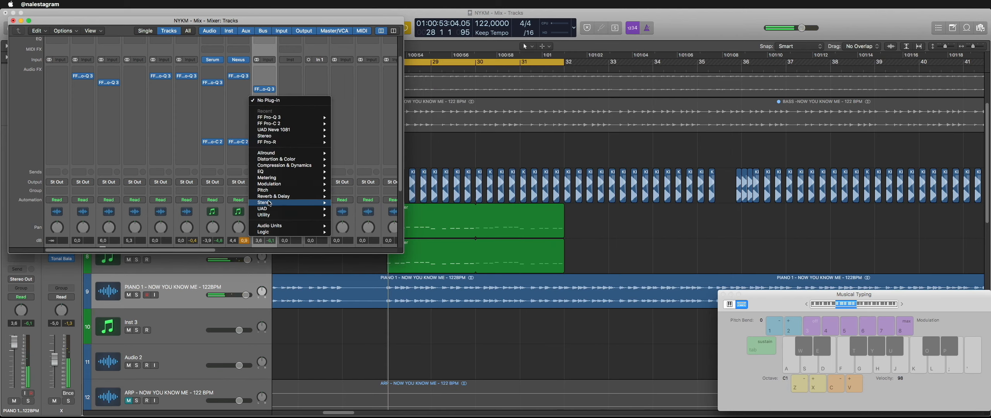
left_click(251, 22)
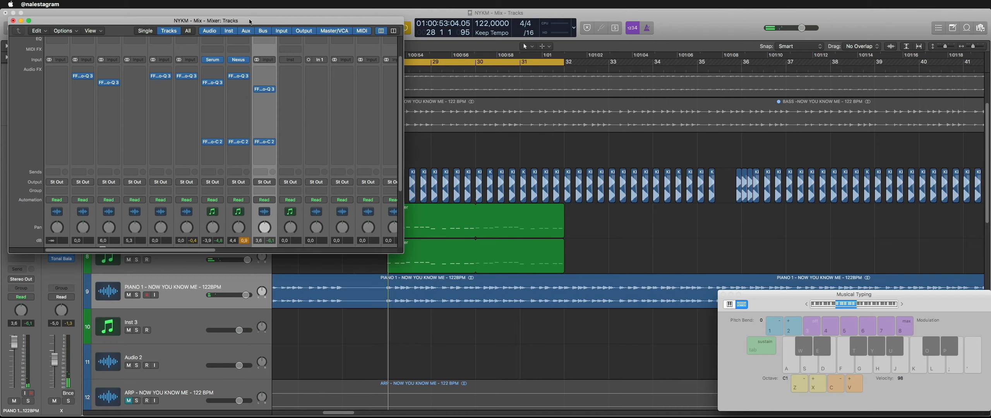
left_click_drag(251, 22, 273, 24)
left_click(287, 102)
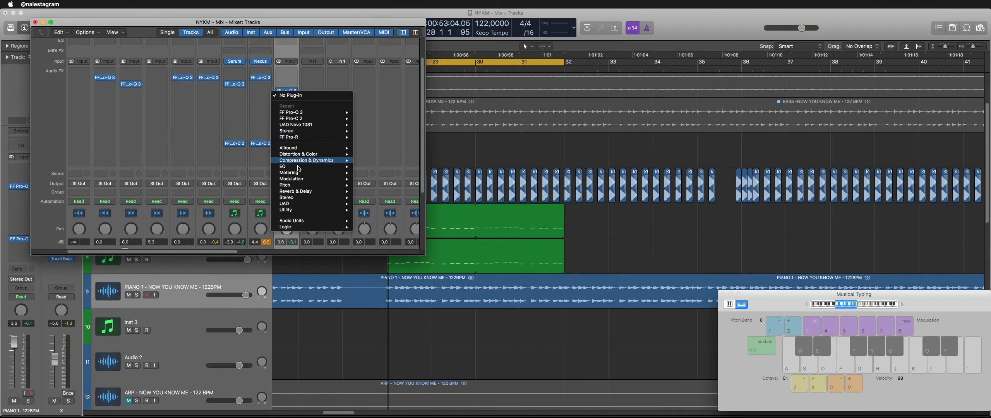
mouse_move(298, 198)
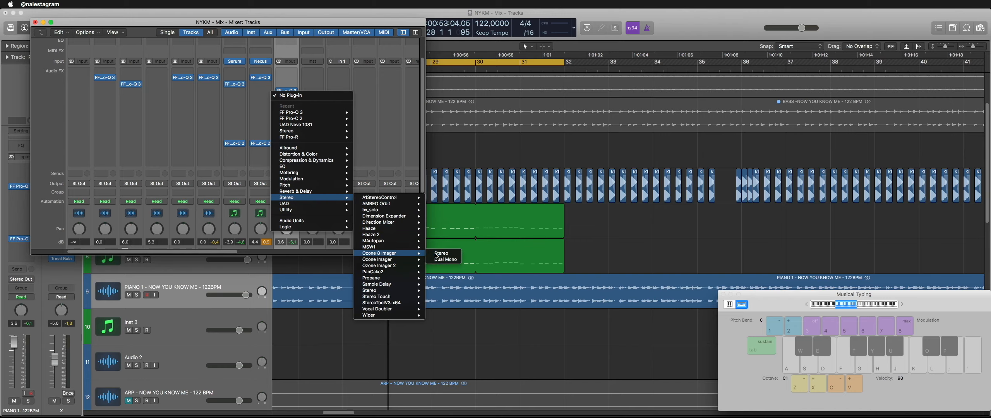
left_click(436, 254)
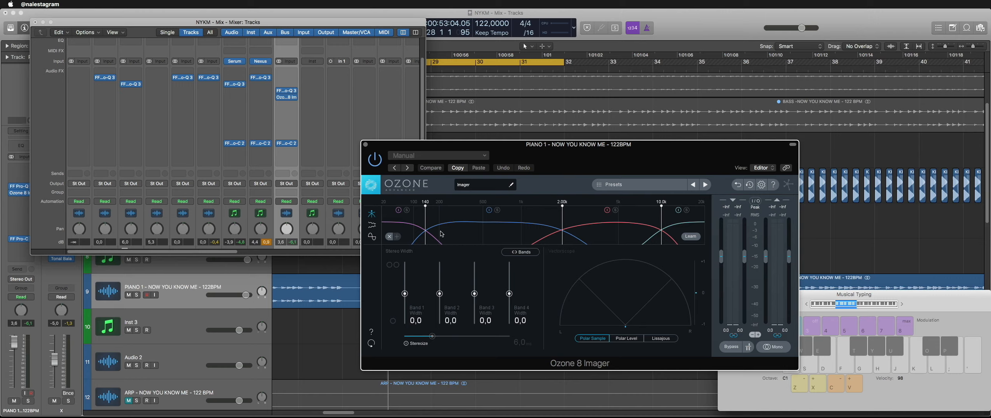
Step: Reduce the imager to two bands crossing at about 1.5 kHz and set both band widths to -100
right_click(418, 231)
left_click(449, 234)
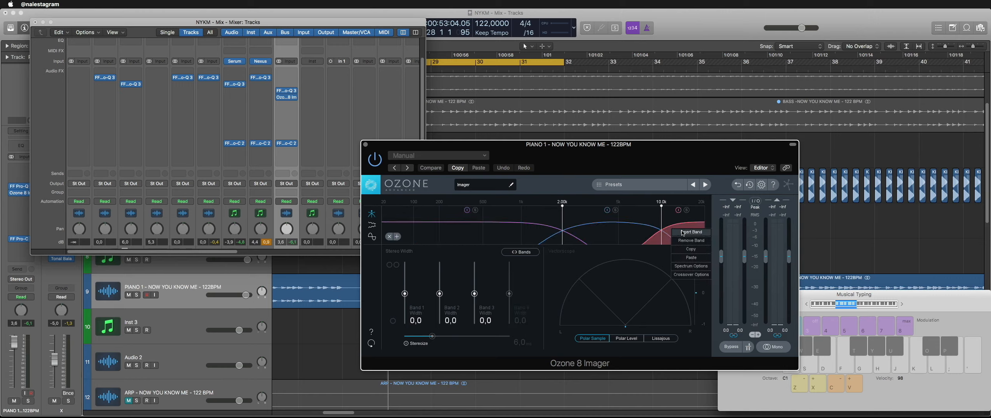
right_click(673, 231)
left_click(684, 240)
mouse_move(562, 231)
left_mouse_down()
mouse_move(524, 231)
mouse_move(549, 231)
left_mouse_up()
key("space")
left_click_drag(439, 293, 441, 329)
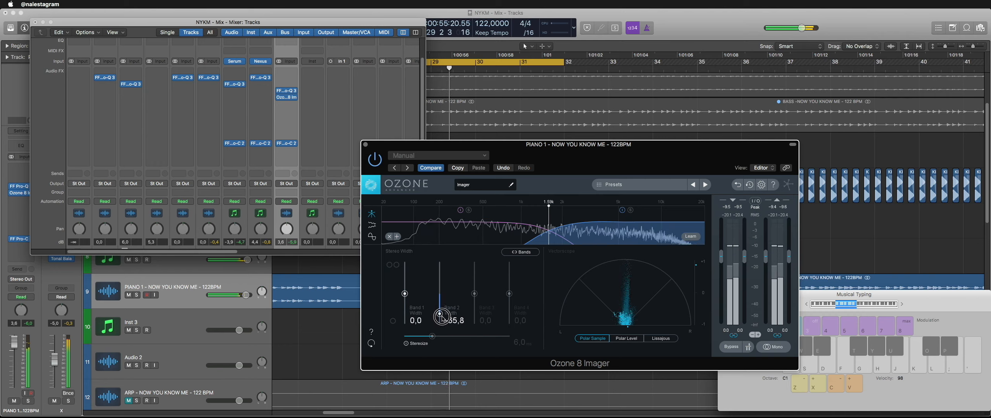
left_click_drag(404, 294, 410, 349)
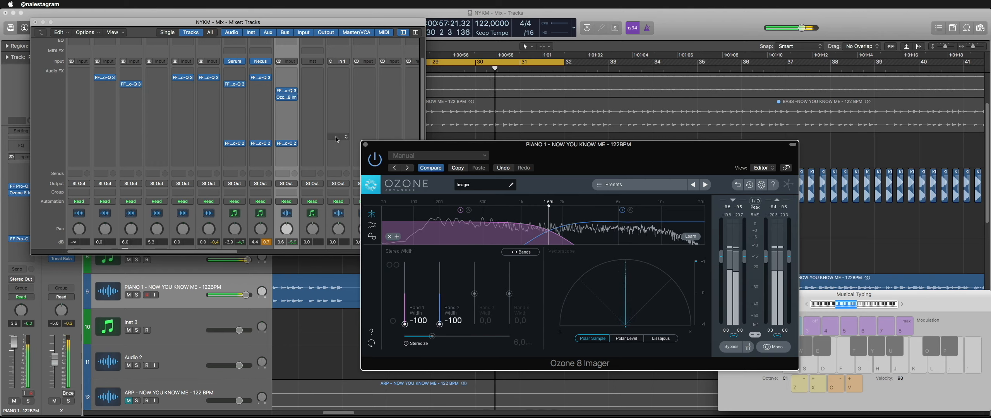
Step: Replace the Ozone 8 Imager on PIANO 1 with the Stereo plug-in and turn its Width down to minimum
left_click_drag(404, 145, 461, 147)
left_click(292, 111)
left_click(294, 100)
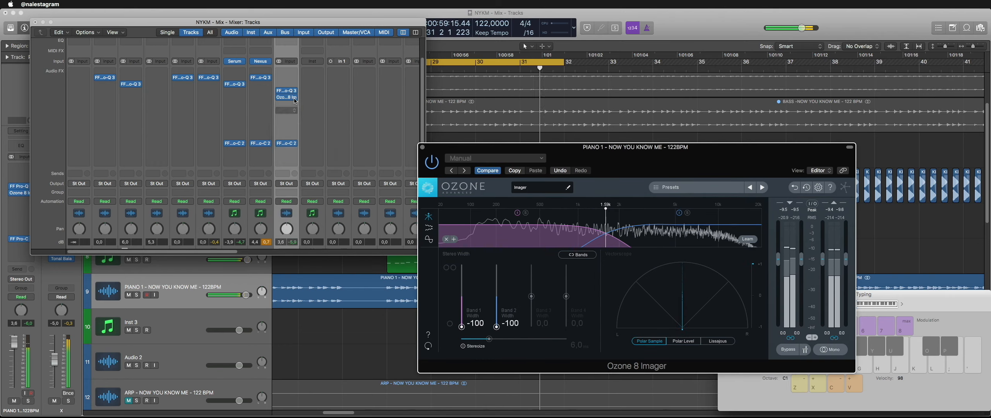
left_click(295, 98)
mouse_move(299, 212)
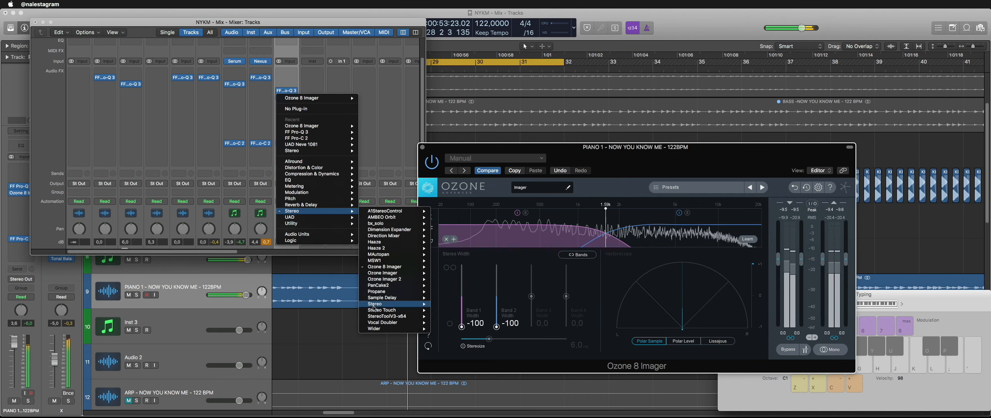
left_click(380, 304)
left_click_drag(496, 241, 496, 256)
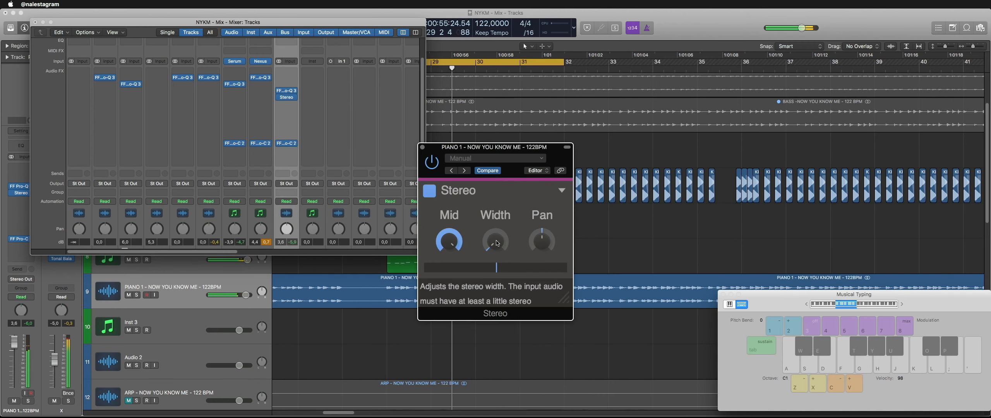
Step: Insert Ozone Imager 2 below the Stereo plug-in on PIANO 1 and adjust its Width and Stereoize amounts
left_click(292, 103)
mouse_move(302, 204)
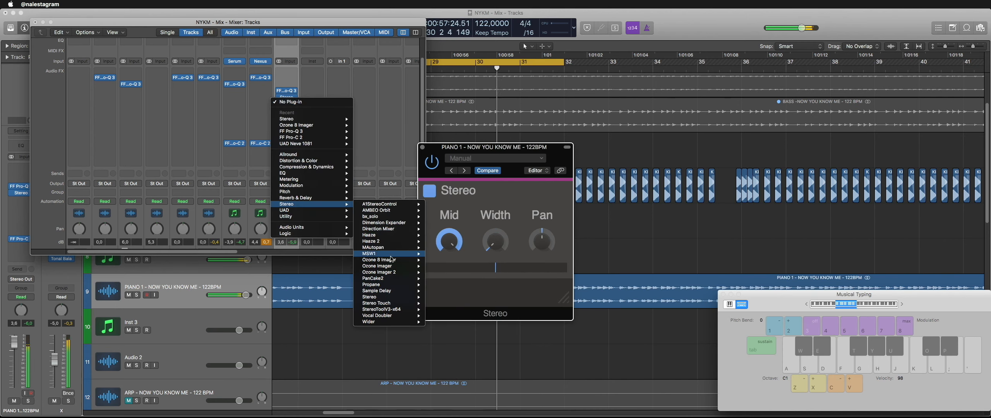
left_click(387, 270)
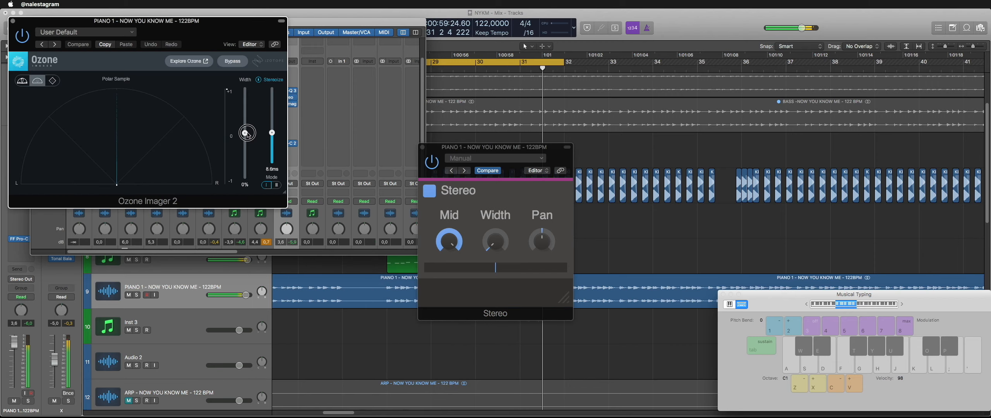
left_click_drag(245, 134, 272, 149)
left_click(13, 21)
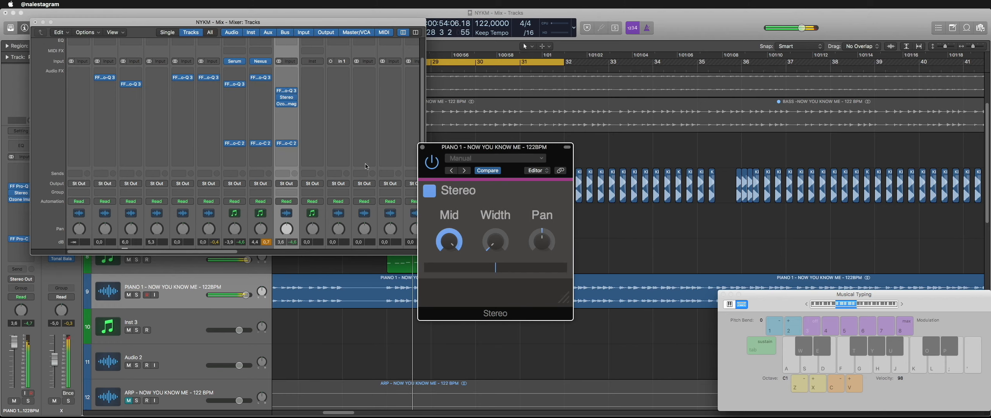
Step: Bypass the Stereo plug-in on PIANO 1 and insert a Sample Delay with a right delay of 4.2 ms
left_click(278, 97)
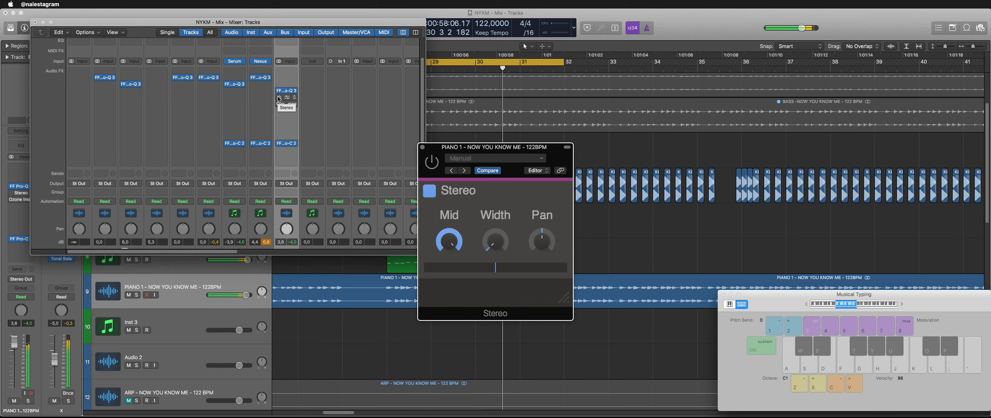
left_click(280, 97)
left_click(286, 110)
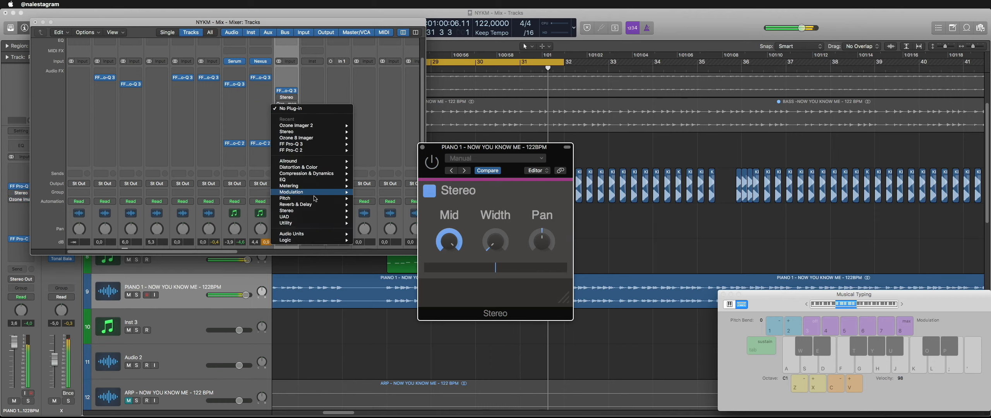
mouse_move(310, 211)
left_click(375, 297)
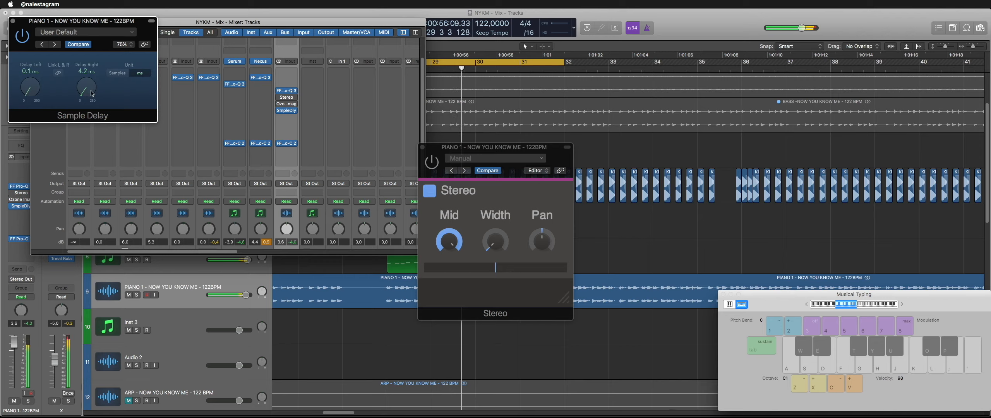
Step: Raise the right delay of the Sample Delay on PIANO 1 to 6.4 ms and close the plug-in
left_click_drag(85, 89, 89, 93)
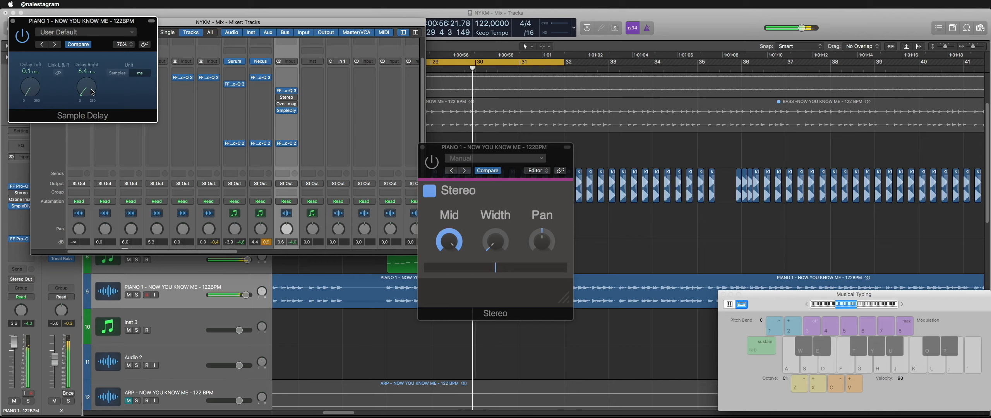
left_click(13, 21)
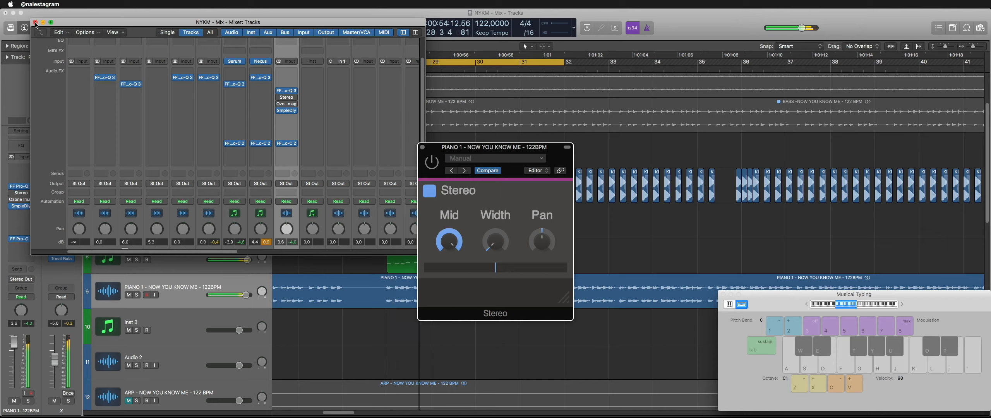
left_click(286, 117)
mouse_move(318, 184)
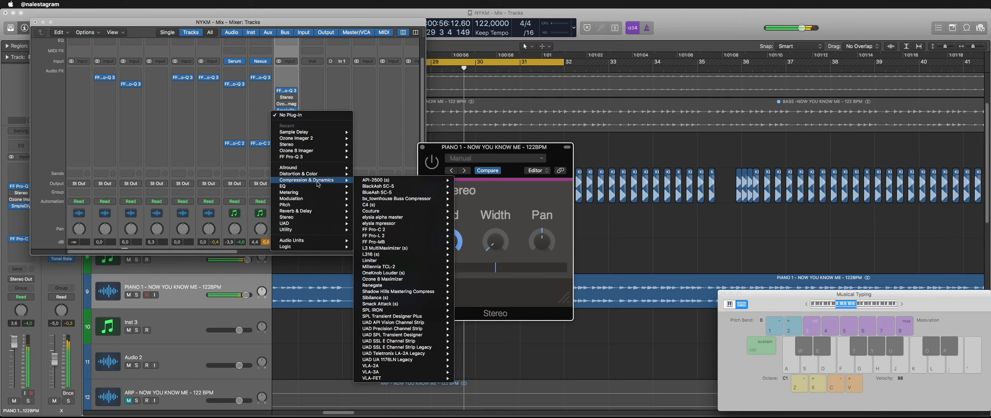
left_click(313, 27)
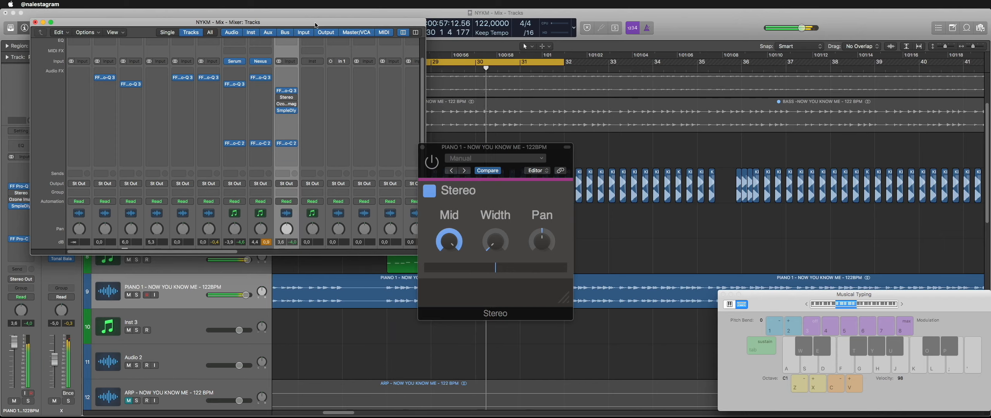
Step: Insert FabFilter Pro-C 2 in the slot below the Sample Delay on the PIANO 1 channel
left_click(289, 119)
mouse_move(315, 180)
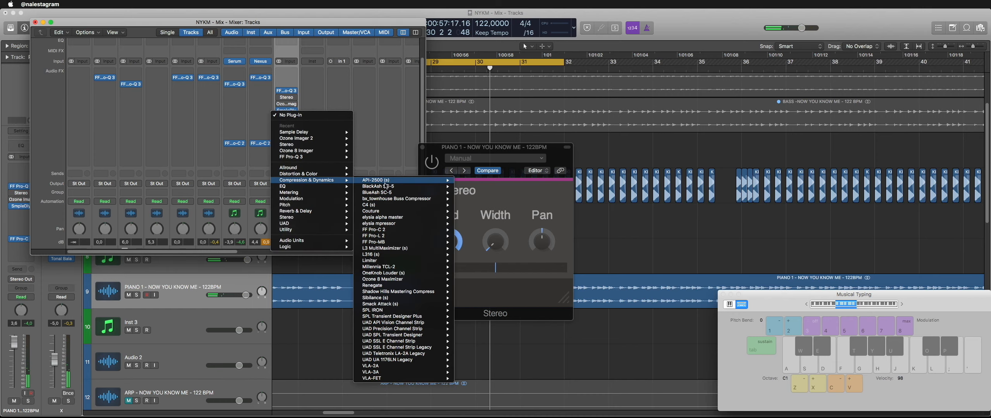
mouse_move(395, 232)
left_click(476, 230)
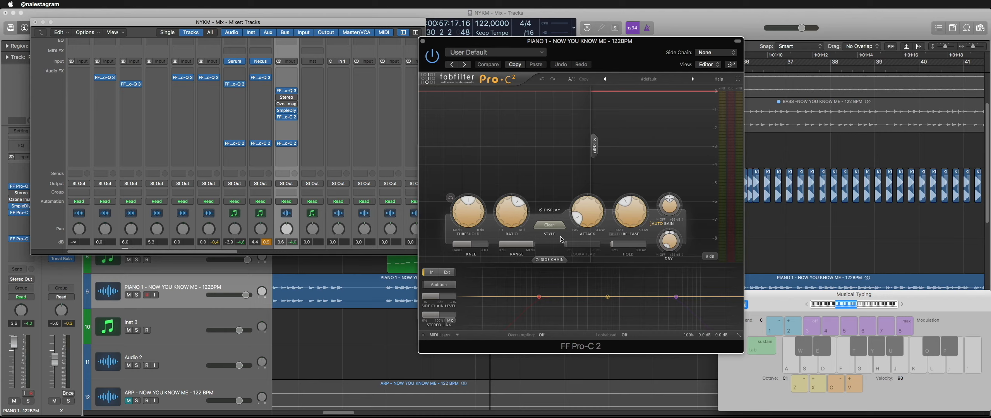
Step: Turn off Auto Gain in the new Pro-C 2, set its Knee to about 7.75 dB during playback, and close it
left_click(662, 223)
key("space")
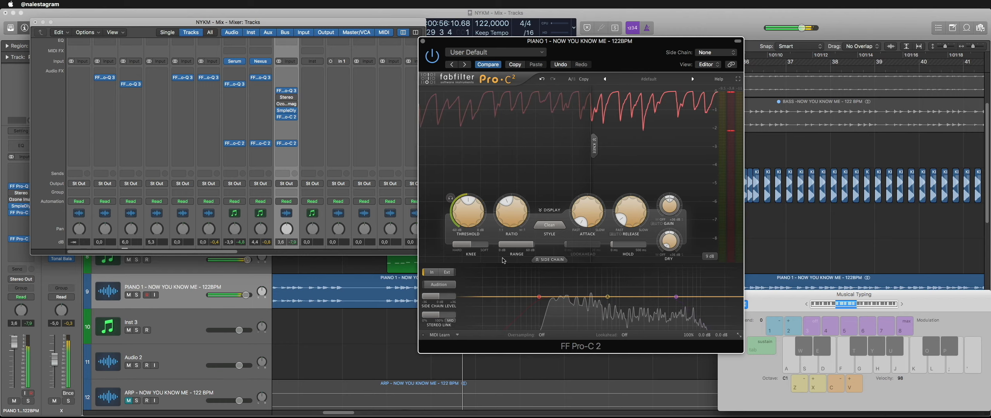
left_click_drag(466, 245, 450, 253)
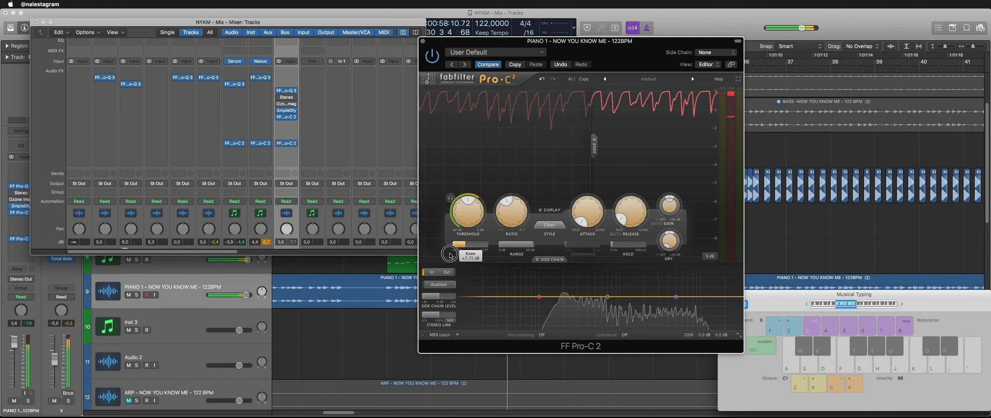
left_click(423, 41)
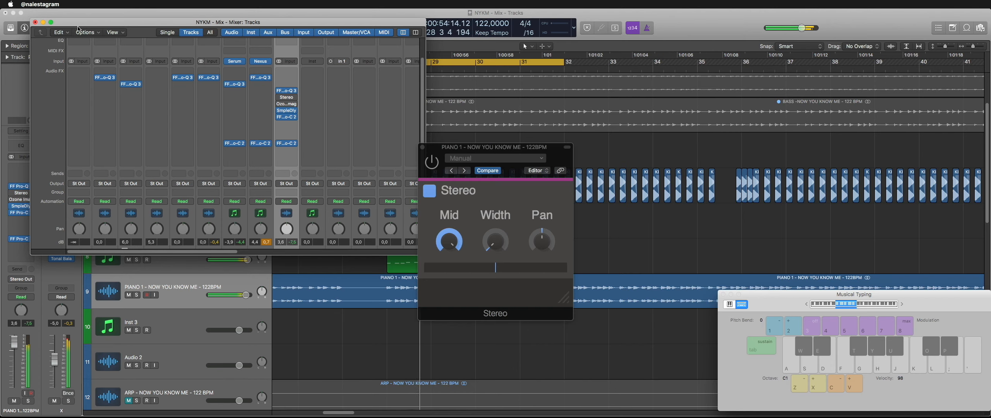
Step: Close the Stereo plug-in and place the Sample Delay window over the arrangement, comparing the piano with the delay bypassed
mouse_move(281, 112)
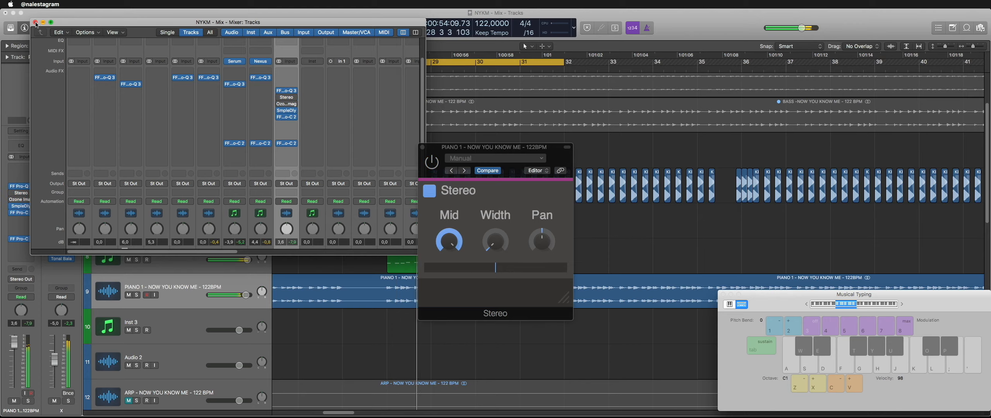
left_click(422, 147)
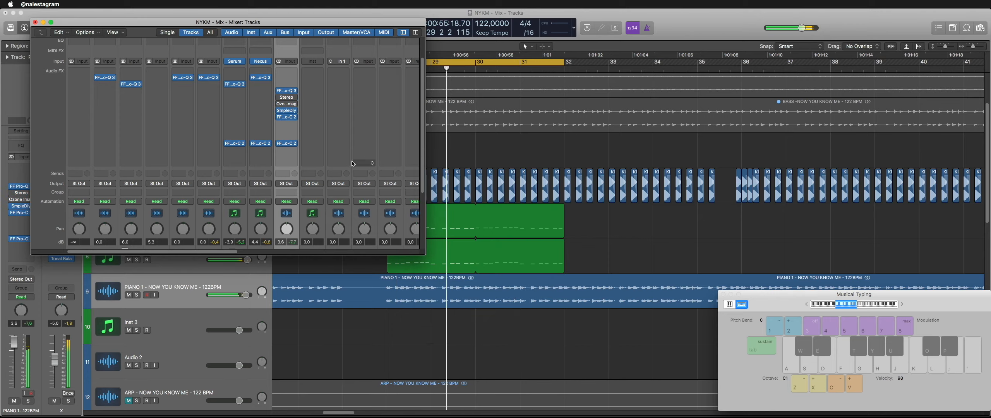
left_click(287, 111)
left_click_drag(112, 27, 712, 118)
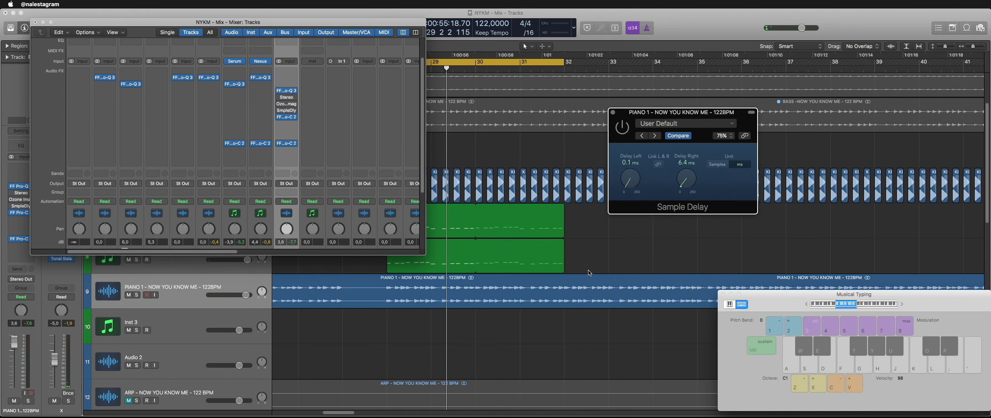
key("space")
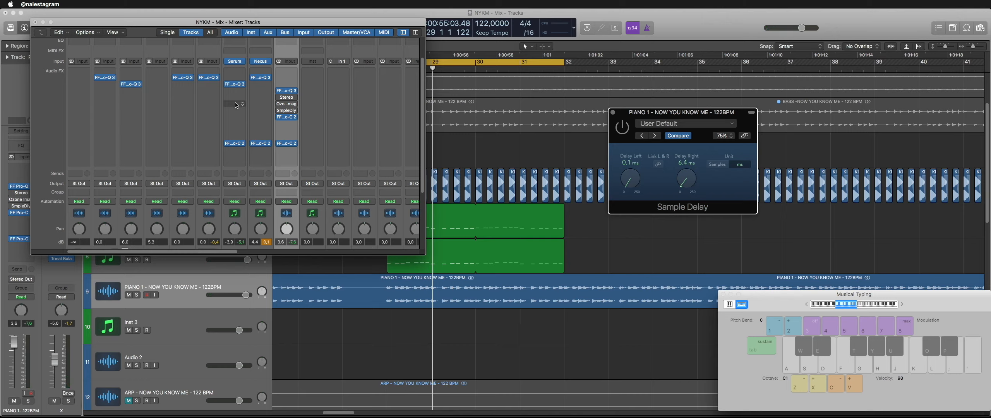
Step: Review the Stereo and Ozone Imager 2 settings on PIANO 1, leaving both plug-ins bypassed and their windows closed
left_click(278, 97)
left_click(286, 98)
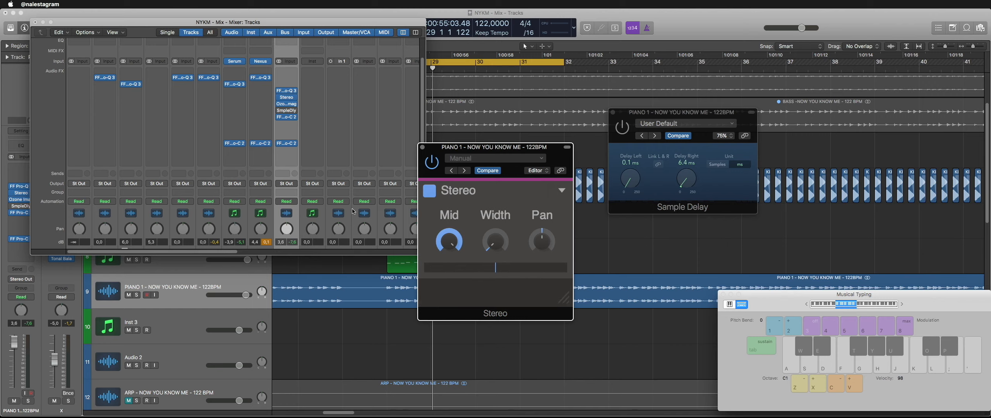
left_click(286, 104)
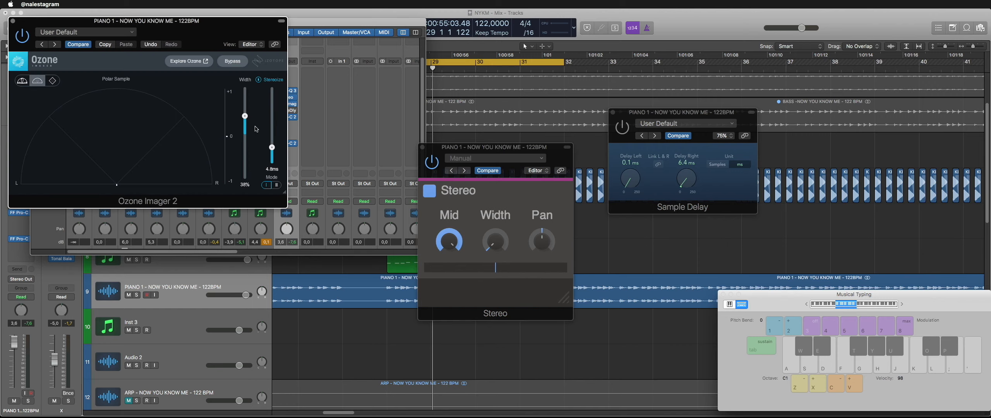
left_click(14, 22)
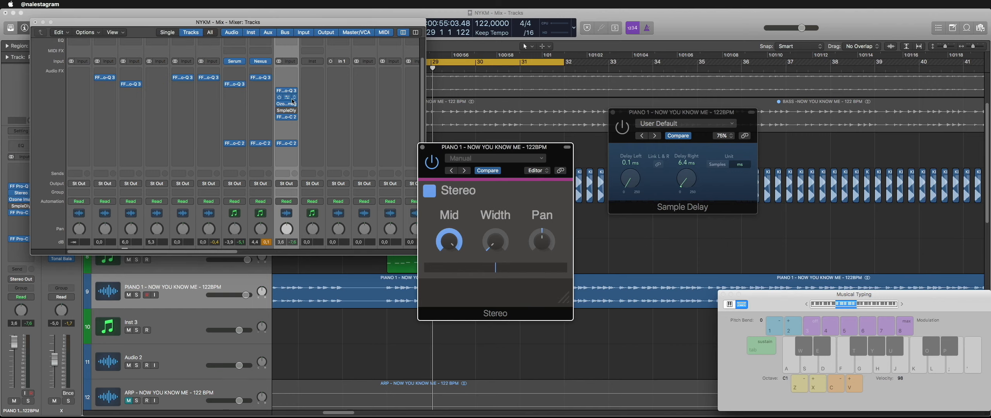
left_click(287, 105)
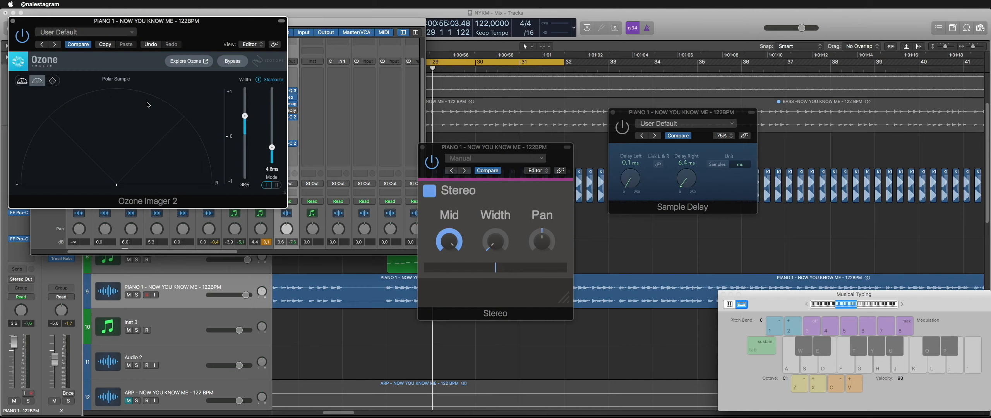
left_click(13, 22)
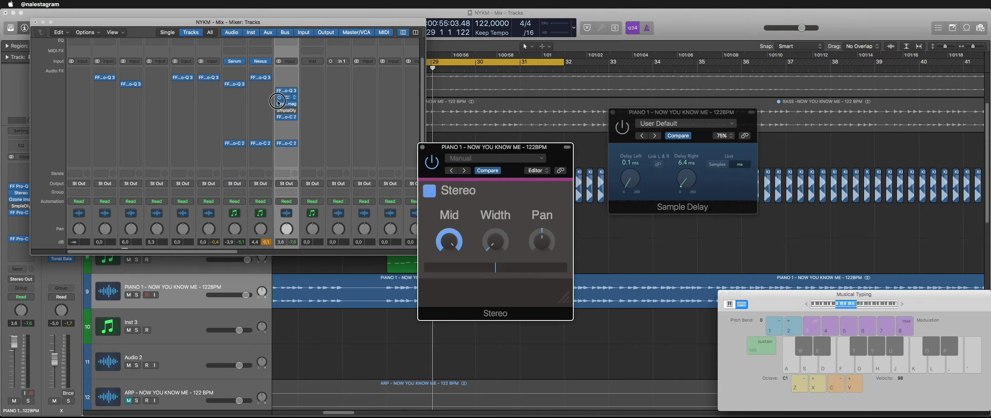
left_click(278, 102)
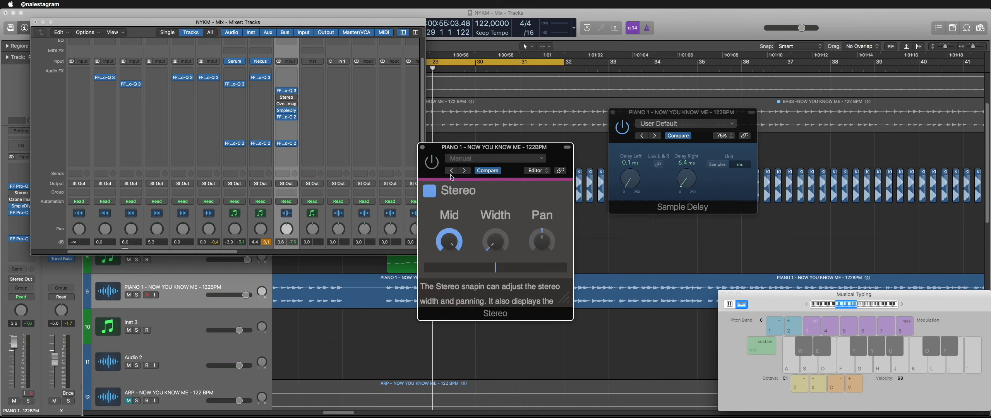
left_click(423, 148)
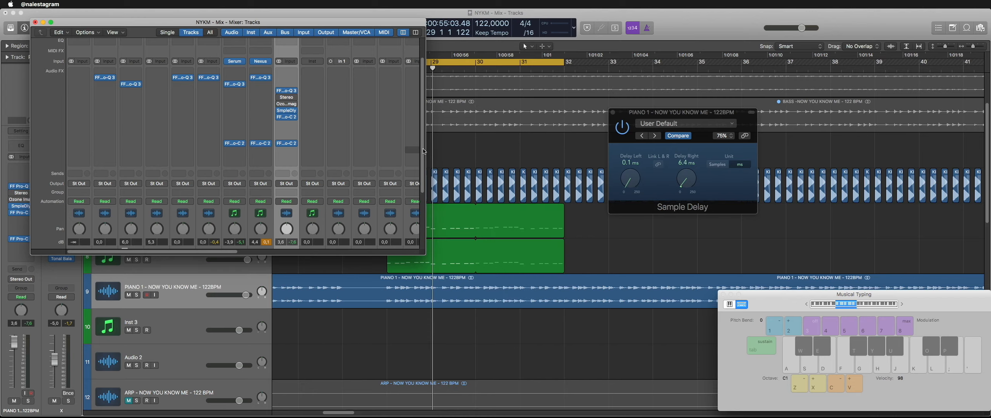
Step: Reopen the enabled Sample Delay on PIANO 1 and play the section to hear its widening effect
left_click(284, 111)
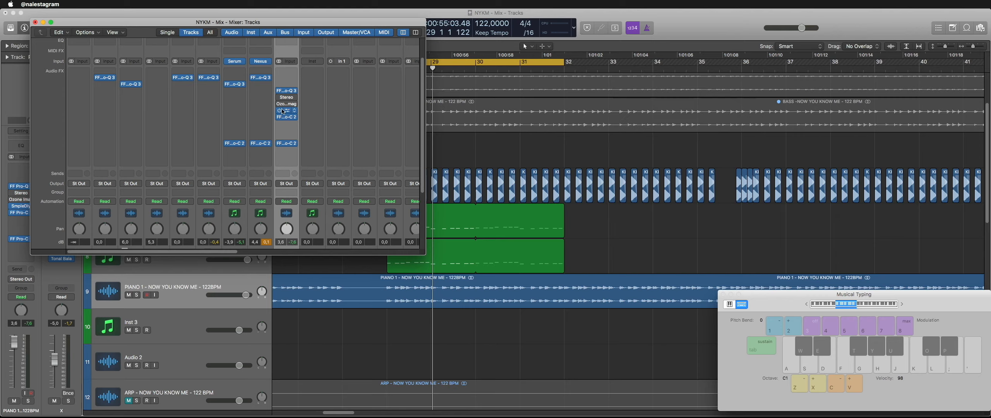
left_click(285, 111)
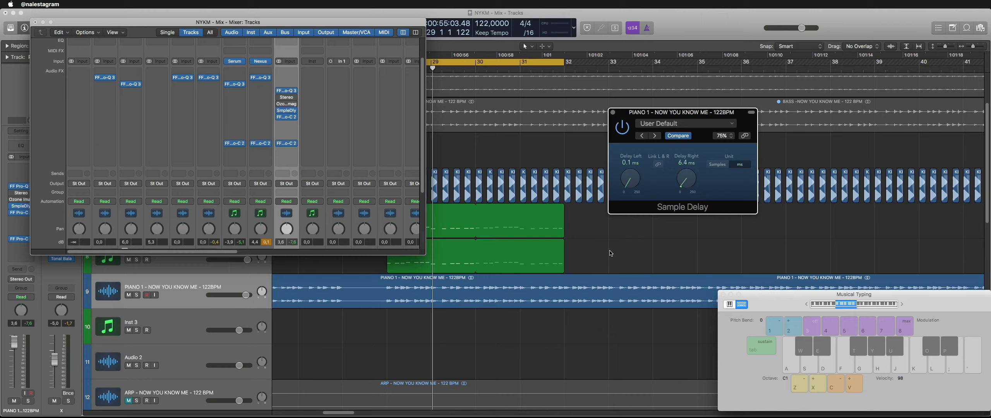
key("space")
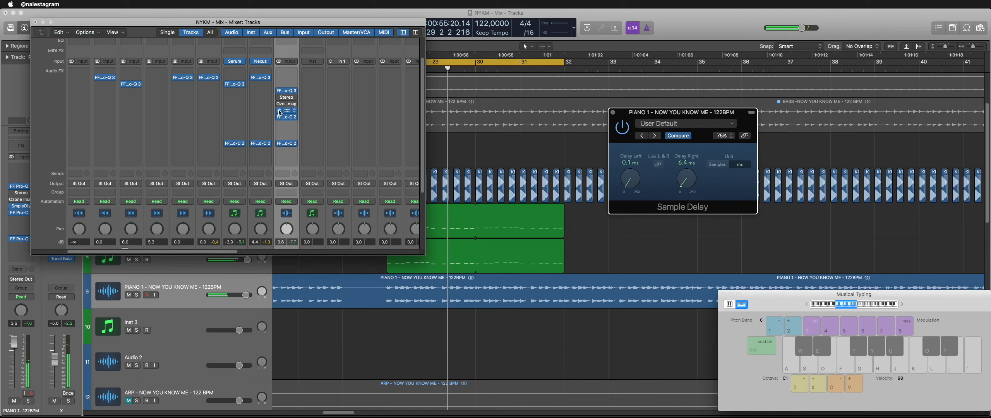
Step: Insert SerumFX below Pro-C 2 on PIANO 1 and enable its Delay module
left_click(285, 127)
mouse_move(333, 175)
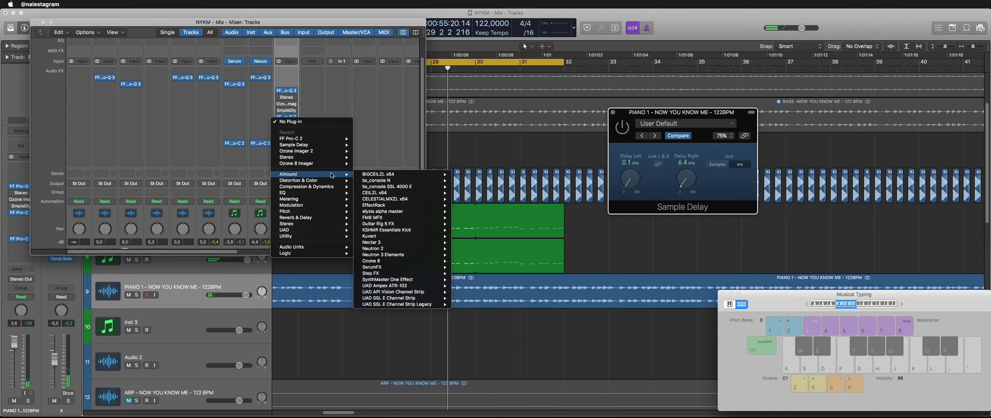
left_click(382, 268)
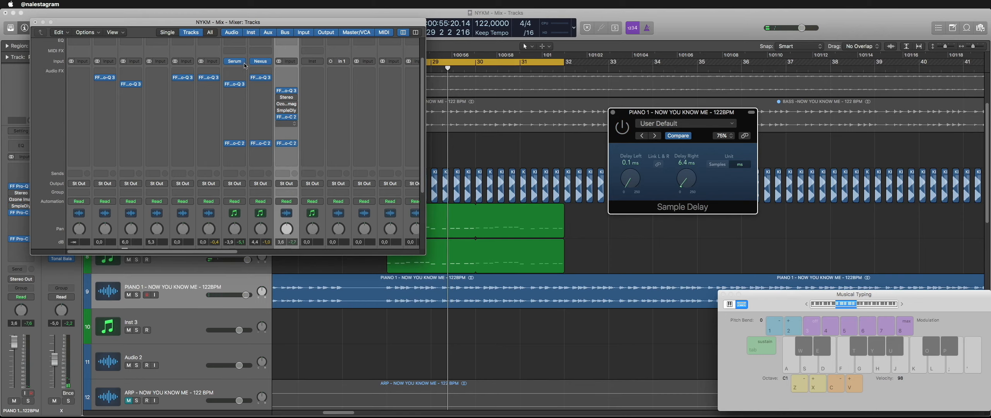
left_click_drag(240, 26, 488, 32)
left_click(283, 152)
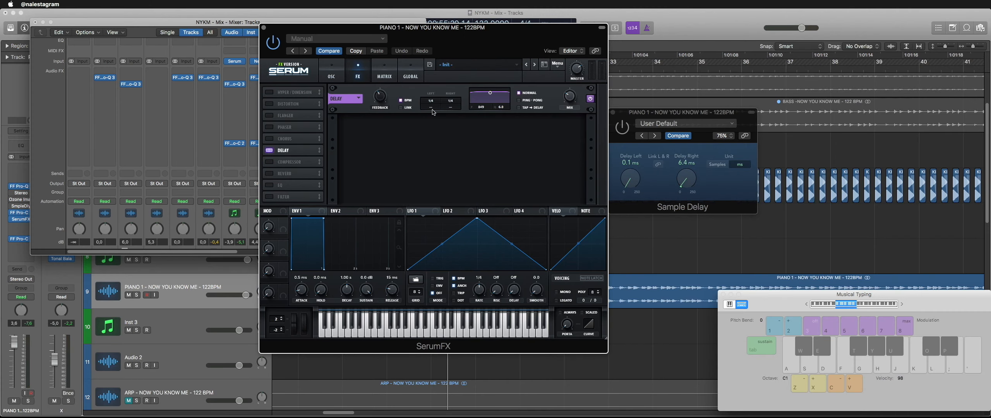
Step: Set both SerumFX delay times to 1/8 in Ping-Pong mode, and adjust the delay's mix and filter during playback
key("space")
left_click_drag(435, 101, 435, 105)
mouse_move(454, 102)
left_mouse_down()
mouse_move(437, 109)
mouse_move(455, 105)
left_mouse_up()
left_click(530, 100)
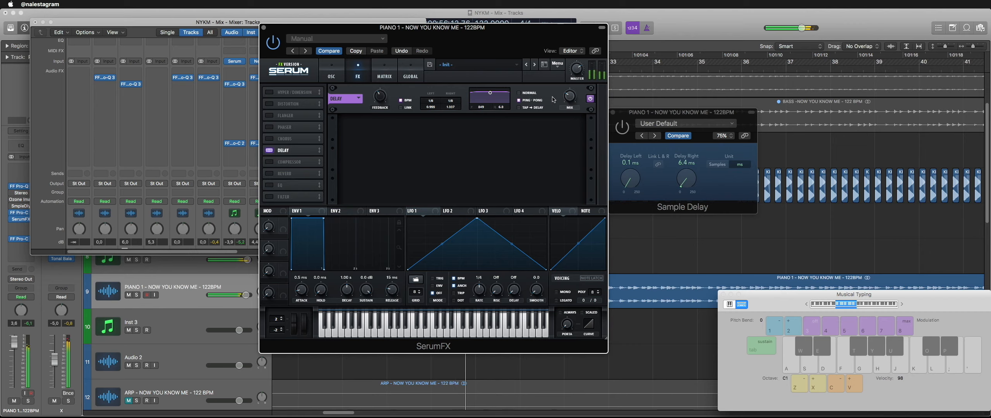
left_click_drag(574, 95, 575, 88)
left_click_drag(490, 93, 494, 100)
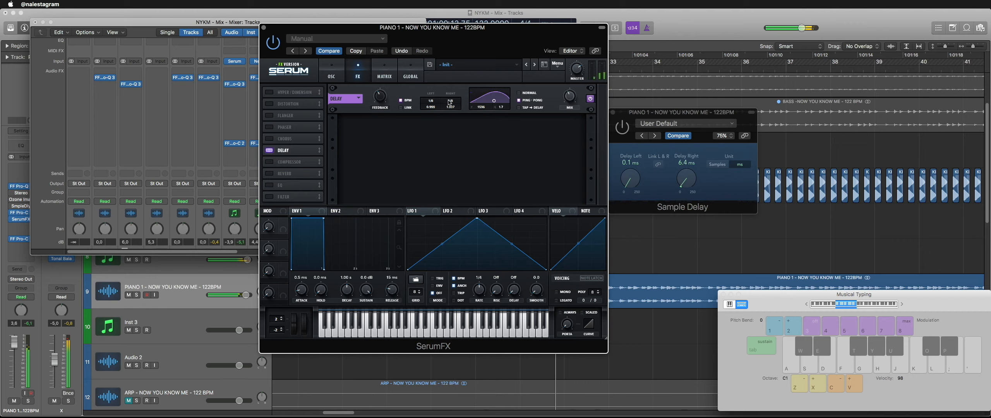
left_click(265, 28)
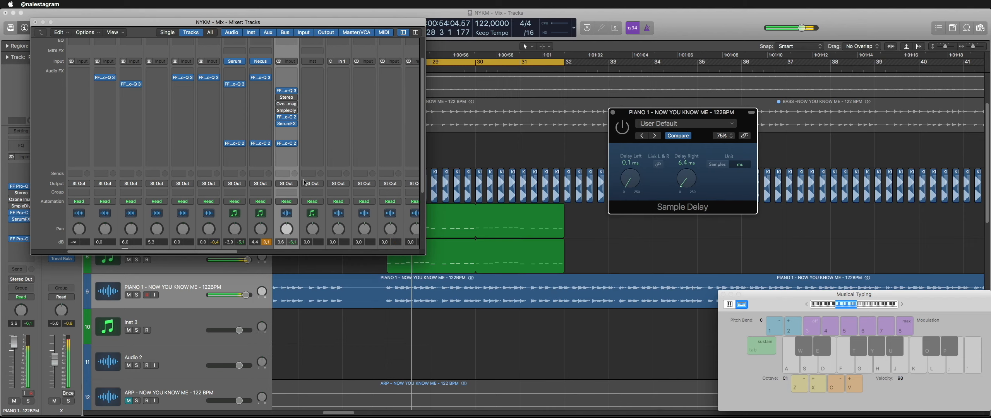
Step: Reopen SerumFX on PIANO 1 and refine the delay's filter and Mix amount
left_click(287, 124)
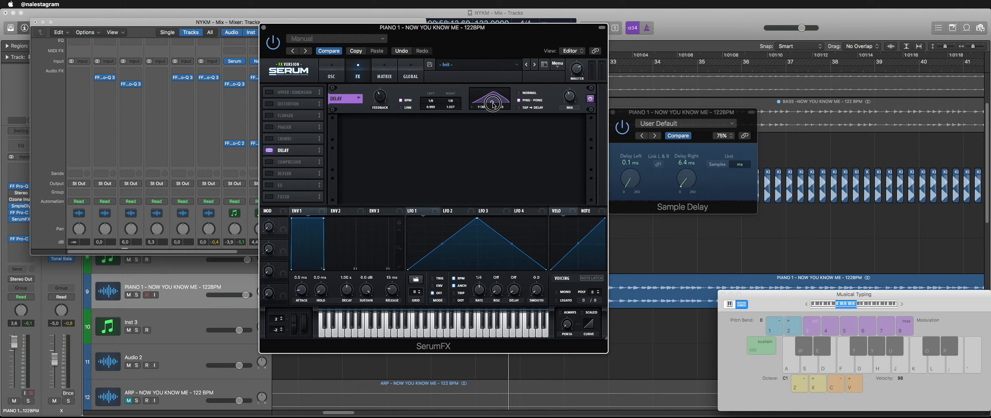
left_click_drag(573, 95, 571, 100)
key("space")
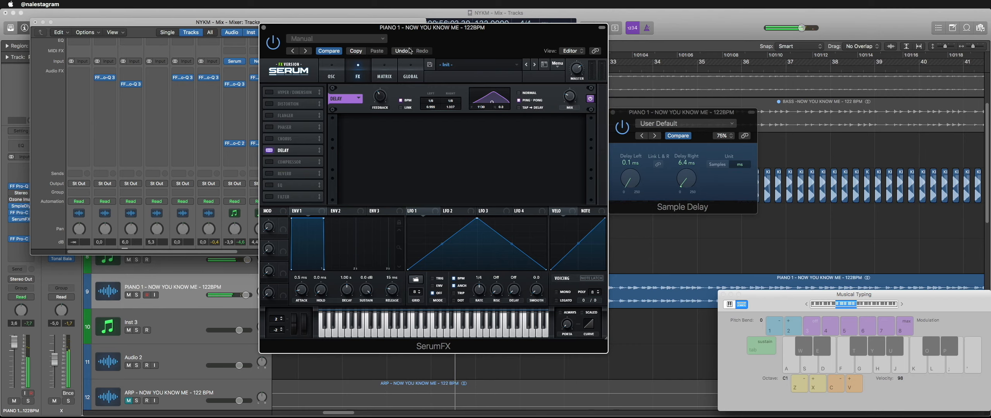
Step: Switch the SerumFX delay to Normal mode, play the result, and close both SerumFX and the mixer
left_click_drag(424, 27, 509, 54)
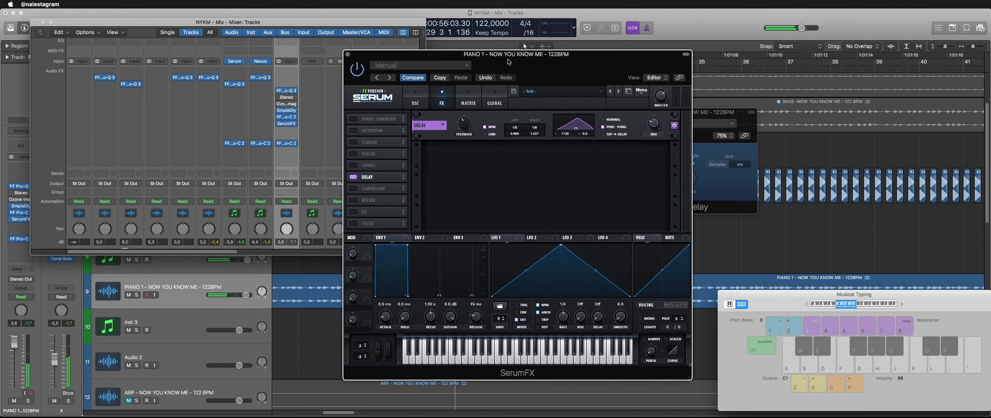
left_click(518, 135)
key("space")
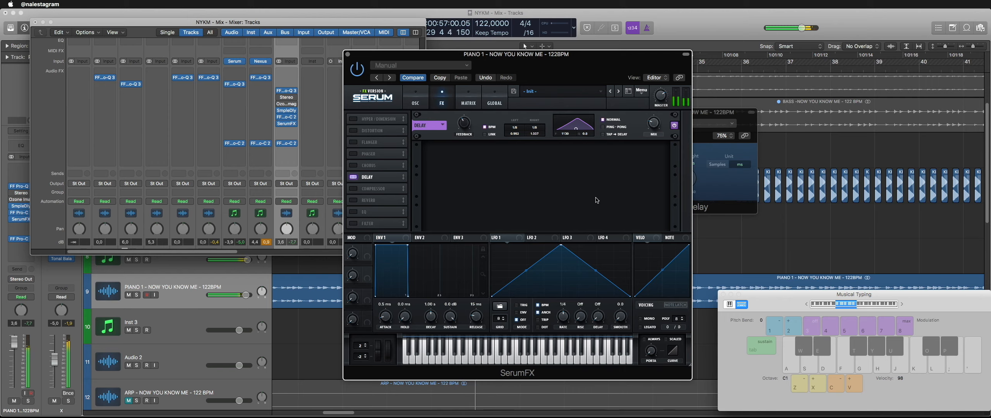
left_click(348, 55)
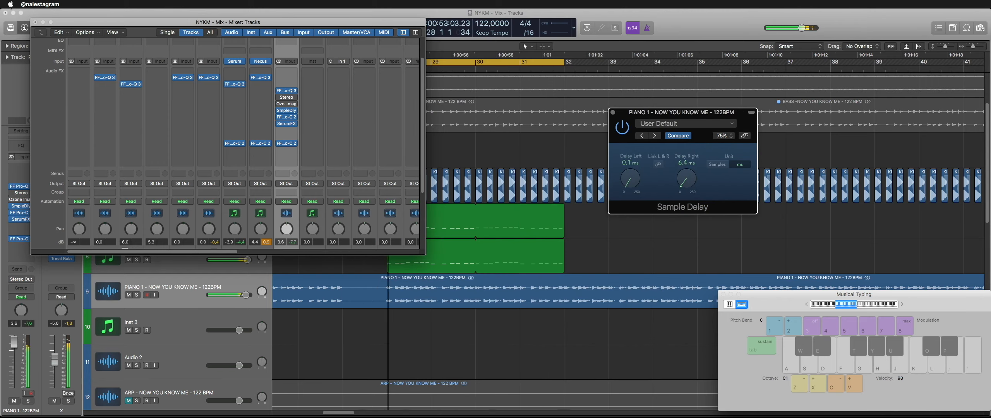
left_click(35, 22)
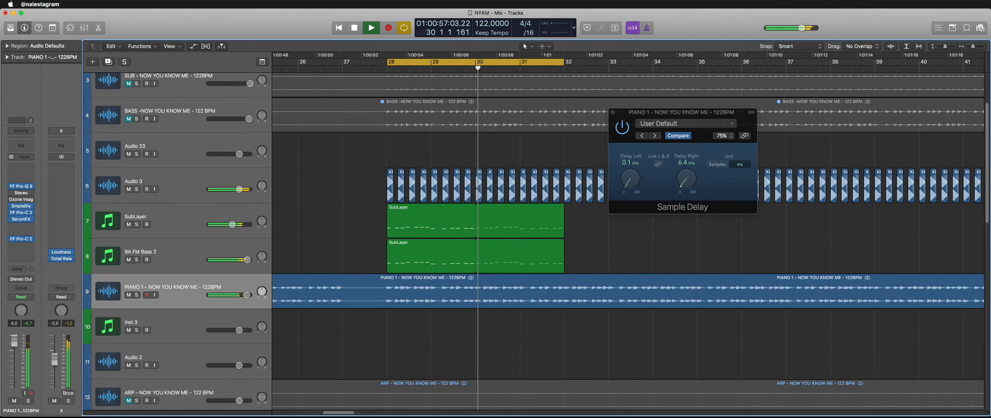
Step: Adjust the PIANO 1 level, then unmute the CLAP track and set its volume to 2.3 dB
left_click_drag(17, 335, 16, 341)
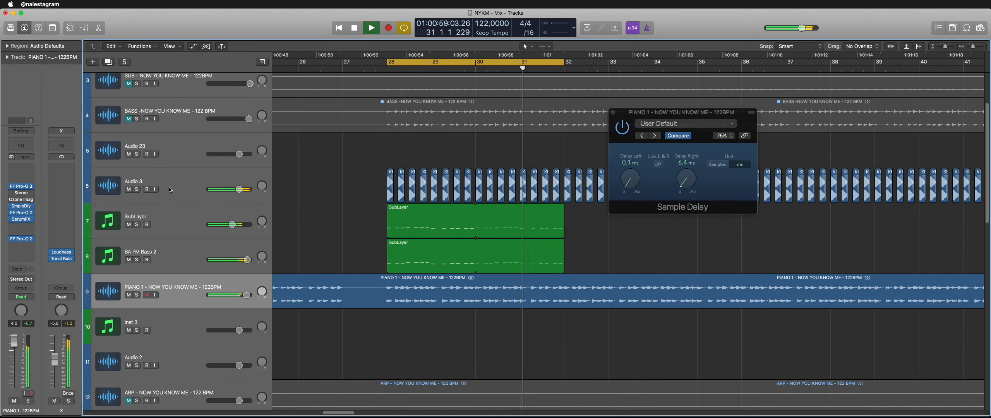
scroll(341, 271, "down", 9)
left_click(128, 270)
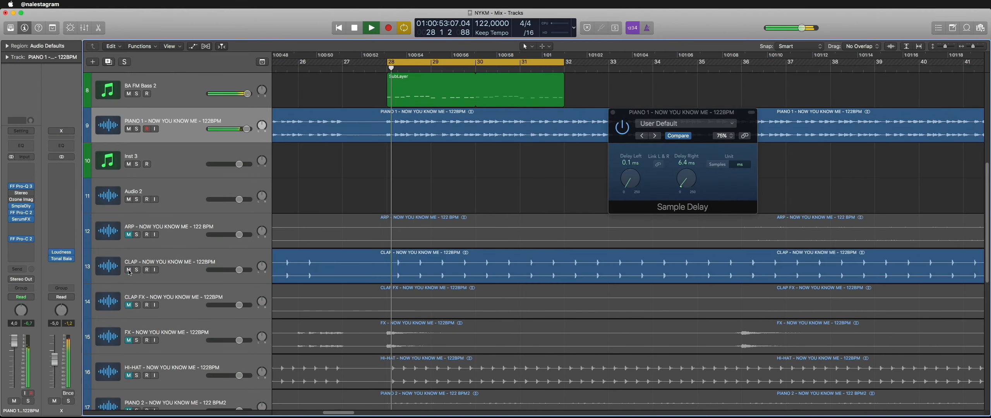
left_click(174, 254)
left_click_drag(14, 350, 18, 348)
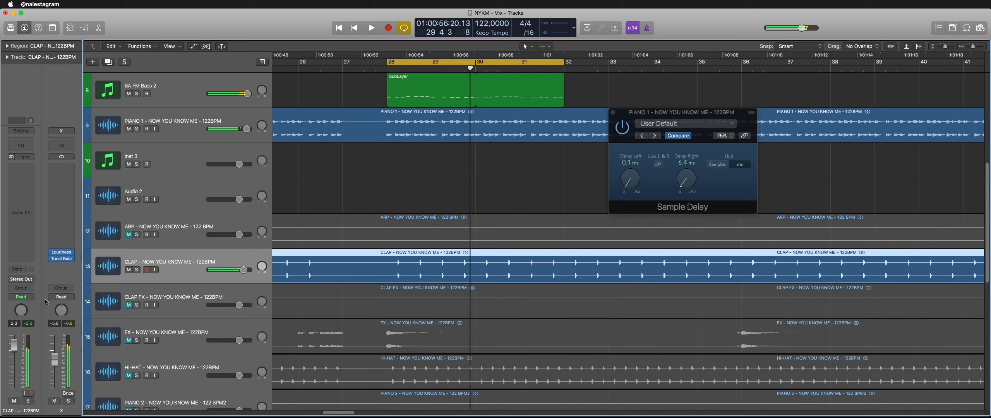
Step: Insert FF Pro-Q 3 on the CLAP track with a low cut at about 285 Hz and a bell boost of about 1.9 dB near 5.1 kHz
left_click(22, 177)
mouse_move(35, 242)
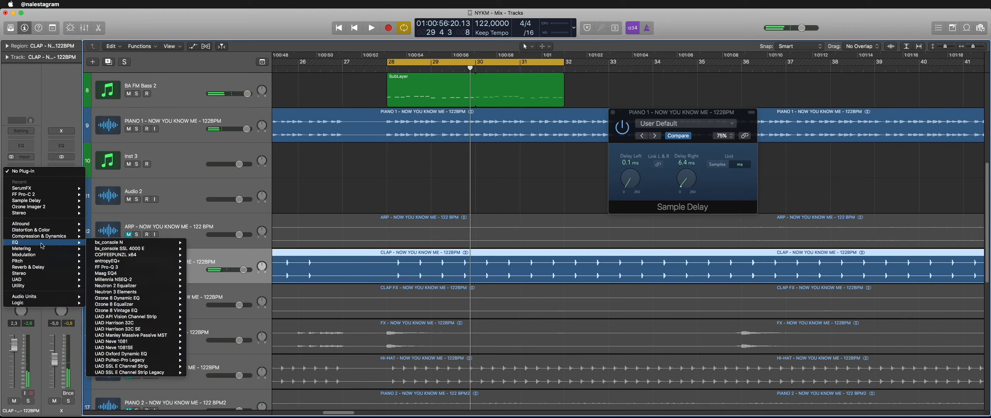
left_click(102, 267)
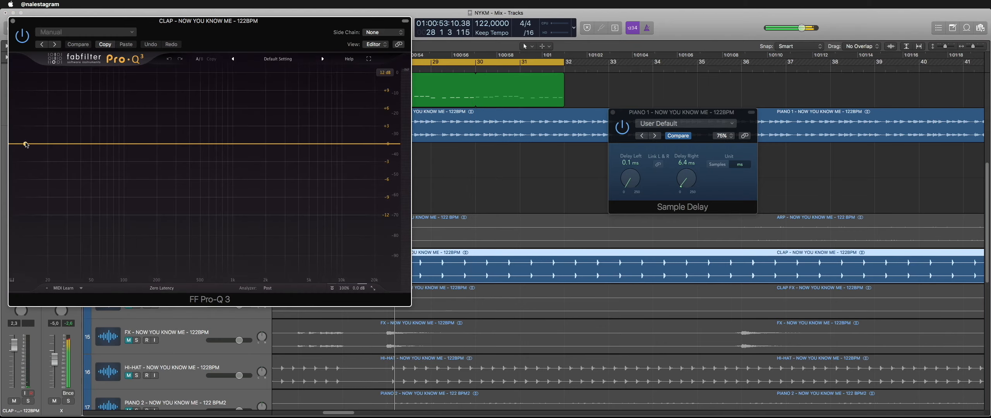
left_click_drag(35, 143, 173, 149)
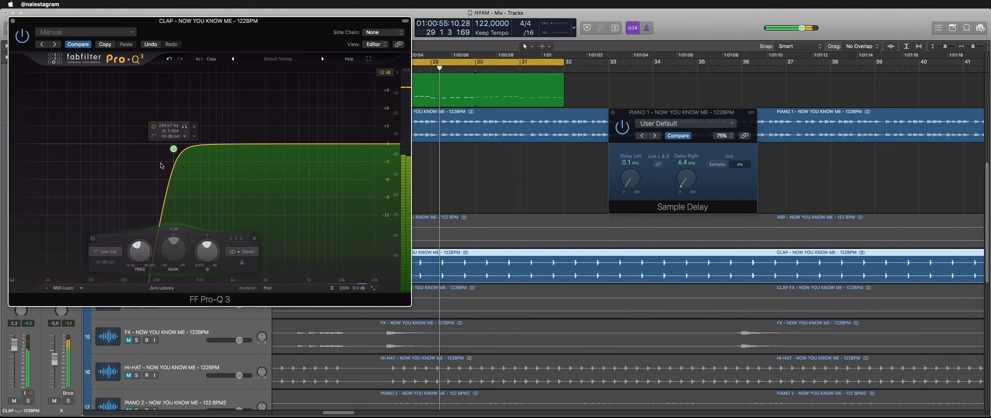
left_click_drag(287, 128, 310, 132)
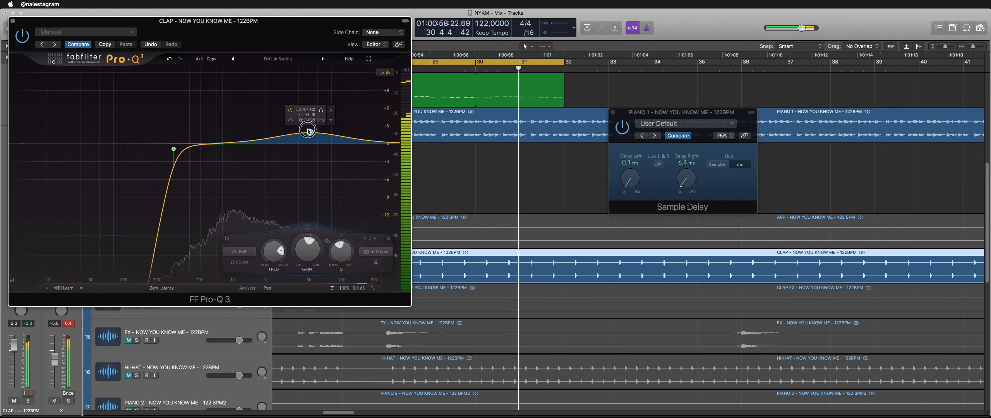
left_click(12, 20)
Step: Unmute the HI-HAT track, set its volume to 1.8 dB, and solo it briefly to check its sound
scroll(192, 309, "down", 3)
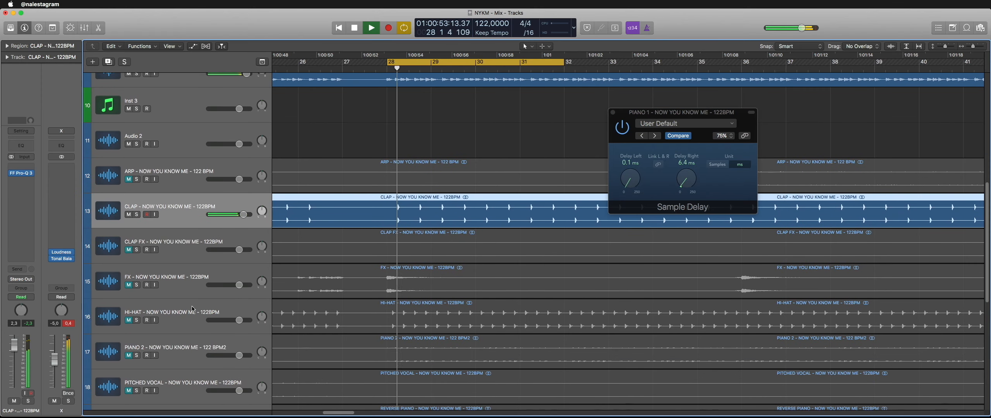
left_click(148, 310)
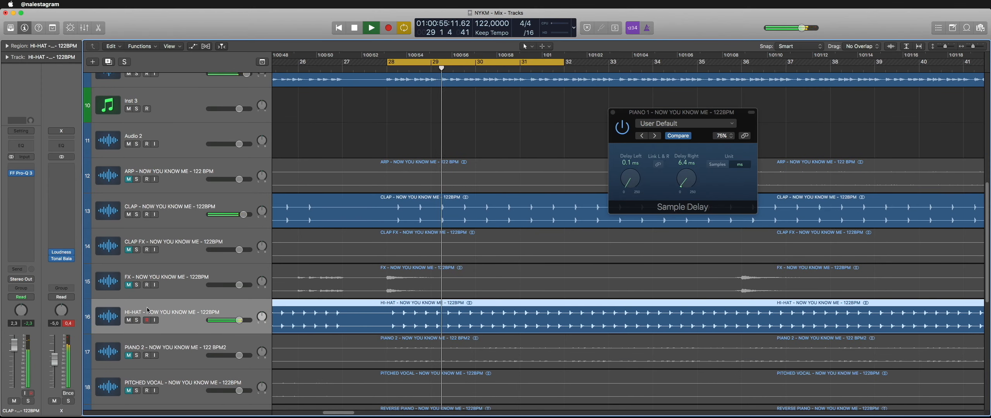
left_click_drag(240, 320, 242, 320)
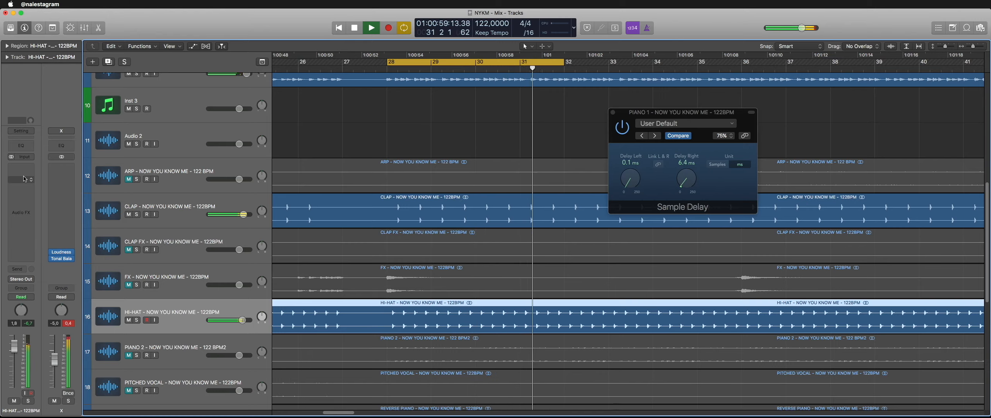
scroll(135, 259, "down", 3)
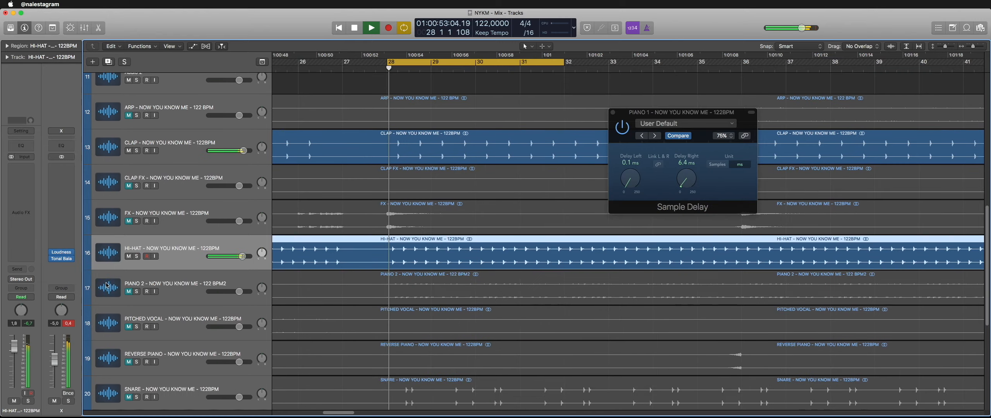
left_click(136, 257)
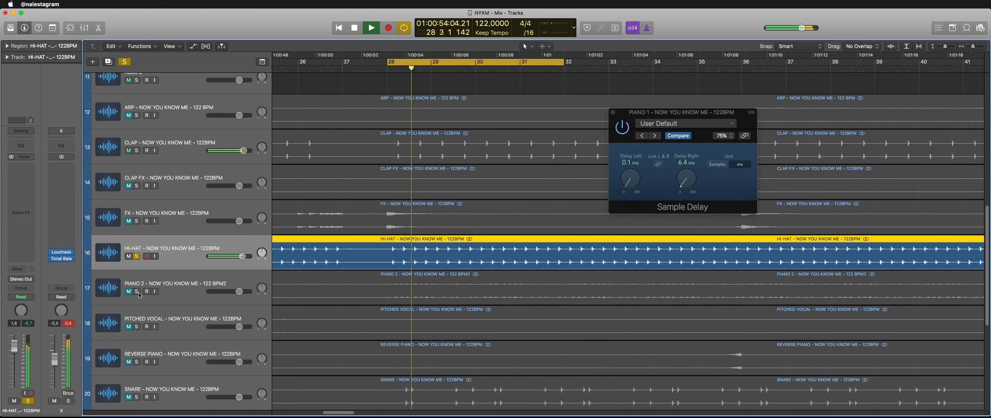
left_click(136, 256)
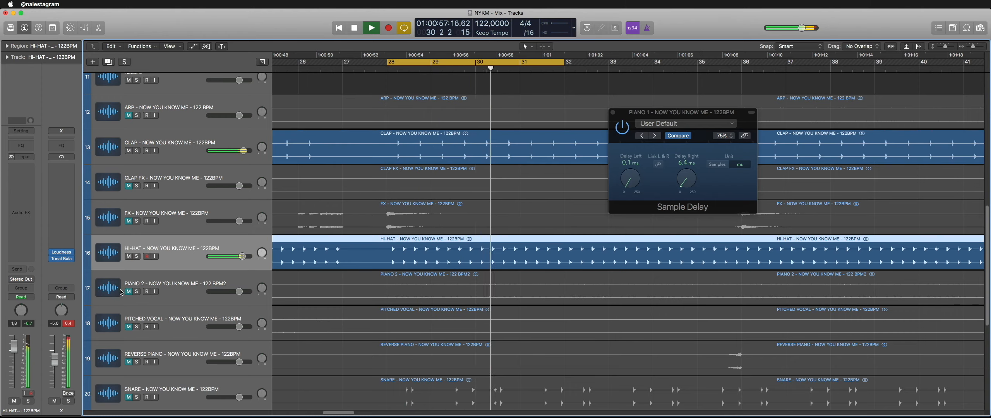
Step: Unmute and solo the PIANO 2 track, stop playback and select its region
left_click(136, 292)
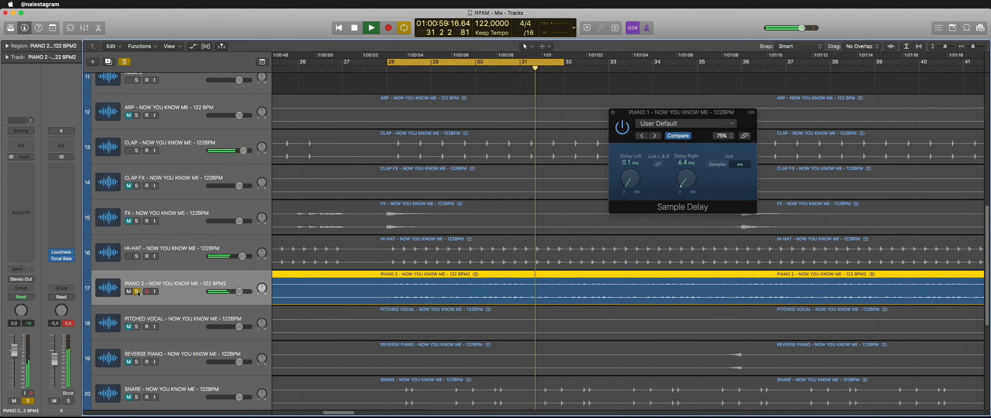
left_click(375, 88)
key("space")
left_click(380, 287)
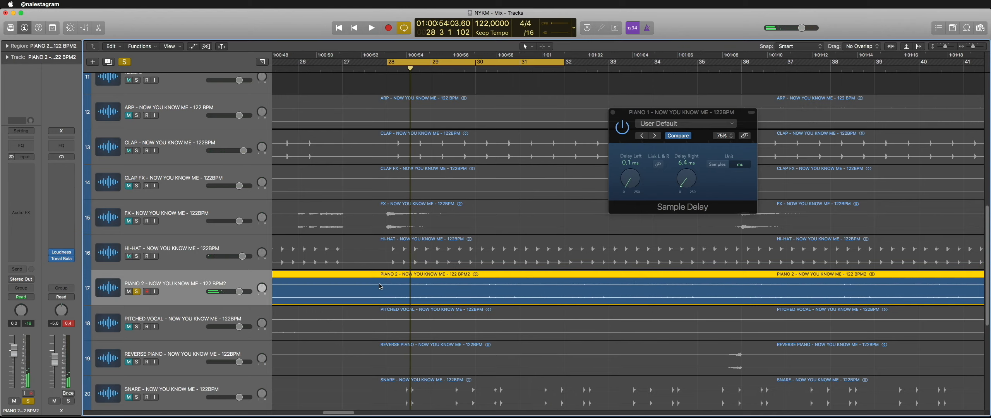
Step: Normalize the PIANO 2 region in the audio file editor and close the editor
key("super+Left")
key("super+Left")
key("super+Left")
key("super+Left")
key("super+Left")
key("super+Left")
key("super+Left")
key("super+Left")
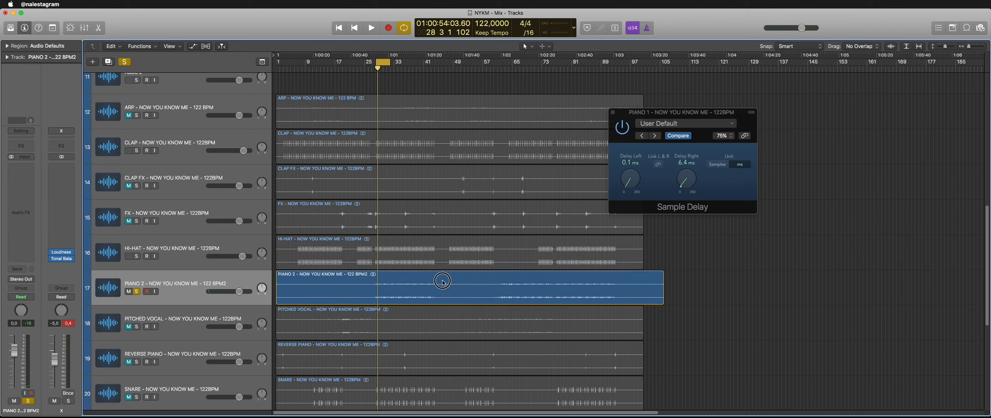
double_click(443, 280)
left_click(176, 247)
left_click(172, 253)
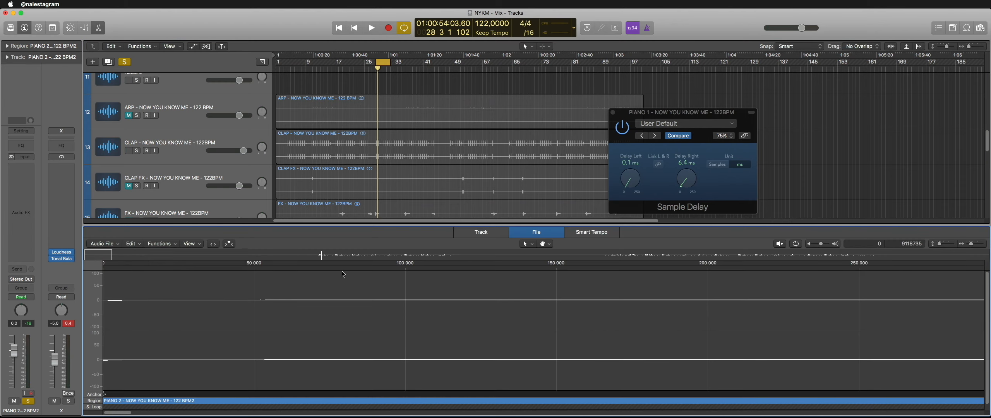
key("p")
key("p")
left_click(768, 294)
key("super+Right")
key("super+Right")
key("super+Right")
key("super+Right")
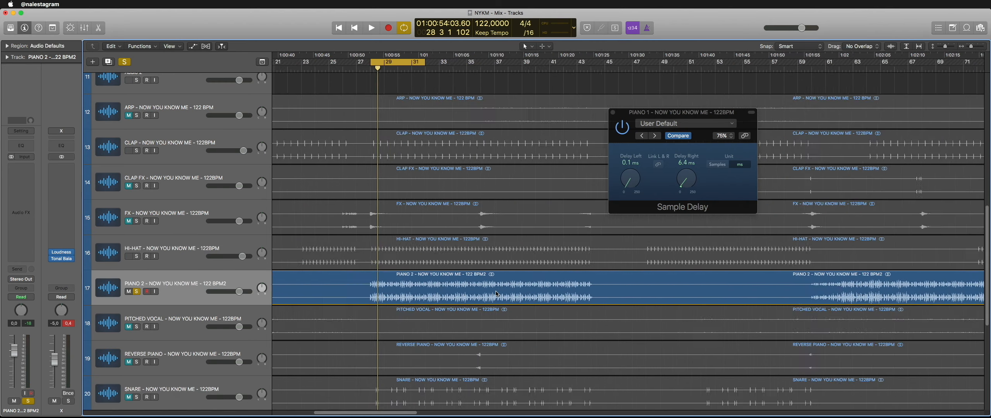
Step: Resume playback and insert FF Pro-Q 3 on the PIANO 2 track
key("space")
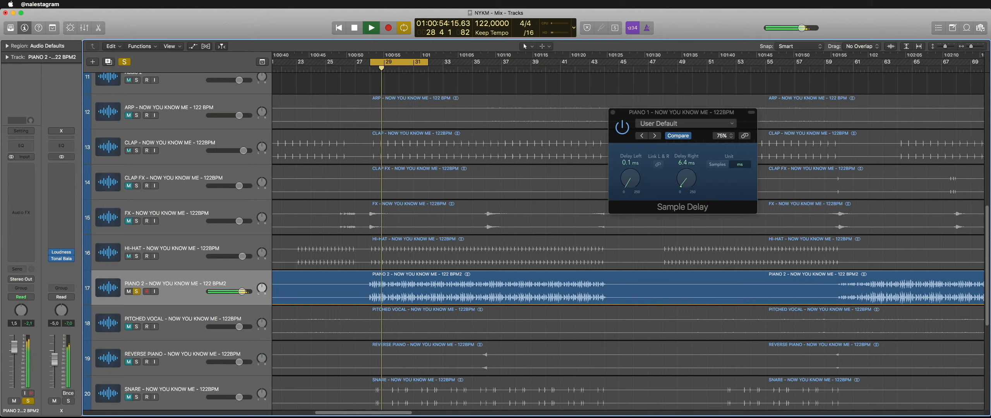
left_click(17, 213)
left_click(35, 202)
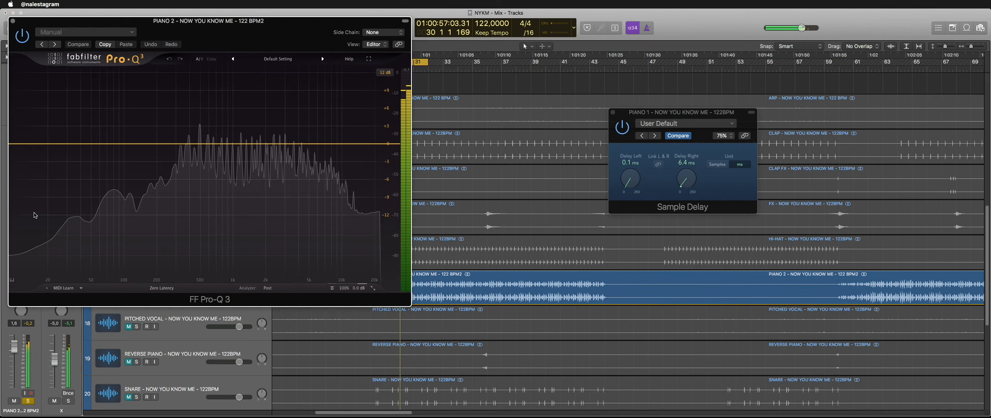
left_click(13, 21)
Step: Solo PIANO 1 together with PIANO 2 and lower the PIANO 2 volume to about -6.2 dB
scroll(442, 277, "up", 5)
scroll(443, 277, "up", 4)
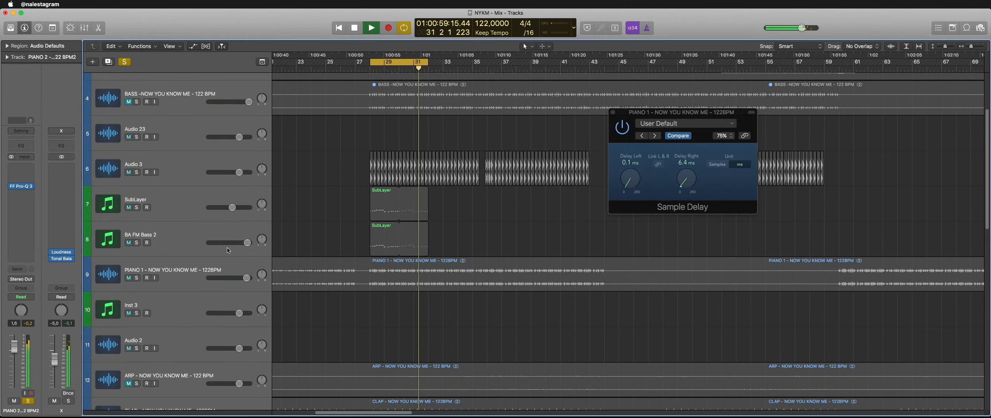
left_click(136, 278)
scroll(267, 305, "down", 9)
left_click_drag(243, 256, 229, 256)
left_click_drag(14, 361, 14, 362)
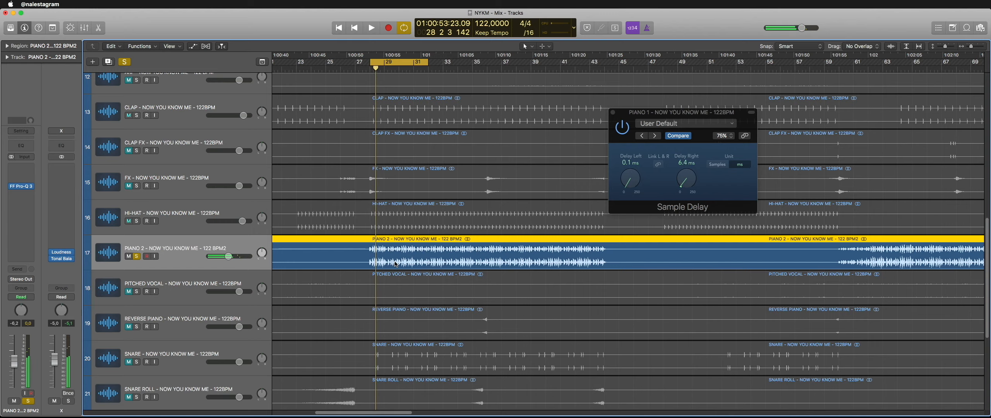
Step: In PIANO 2's Pro-Q 3, add a 72 dB/oct low cut at about 210 Hz and a bell boost of about 0.7 dB just above it
left_click(22, 186)
left_click_drag(263, 35, 701, 108)
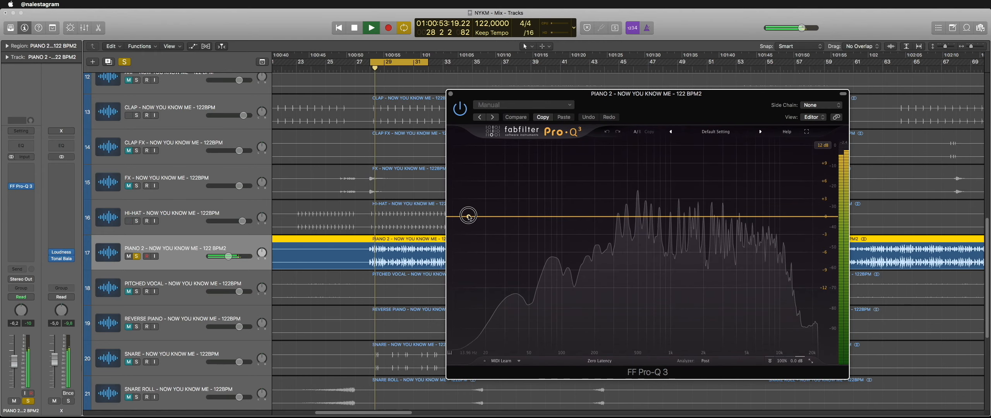
left_click_drag(469, 214, 602, 239)
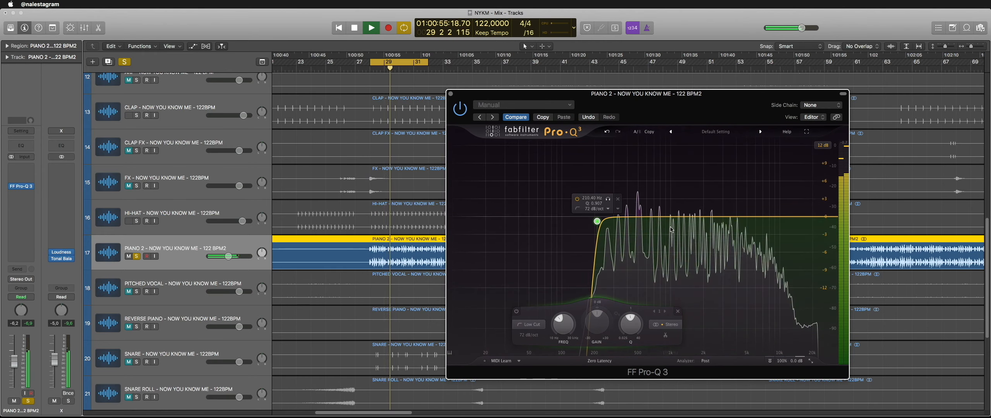
left_click_drag(661, 217, 611, 214)
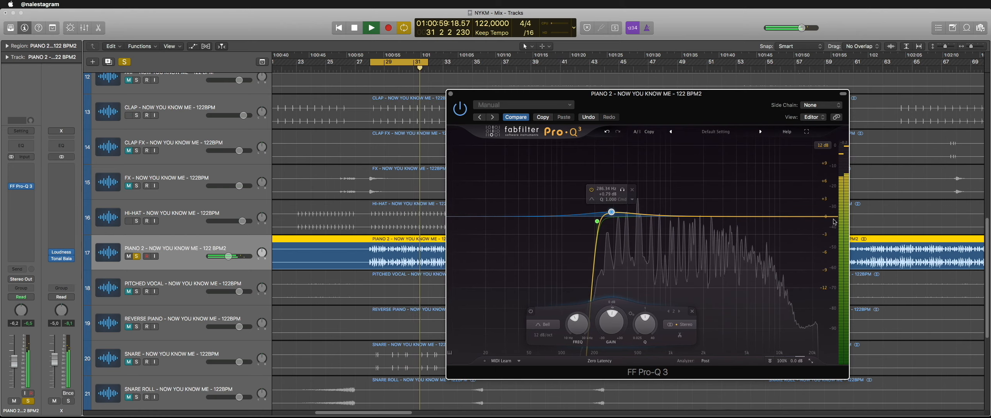
Step: Add a high shelf of about +11.8 dB near 6.7 kHz to PIANO 2's equalizer and close the plug-in
left_click_drag(828, 217, 761, 183)
scroll(742, 187, "up", 5)
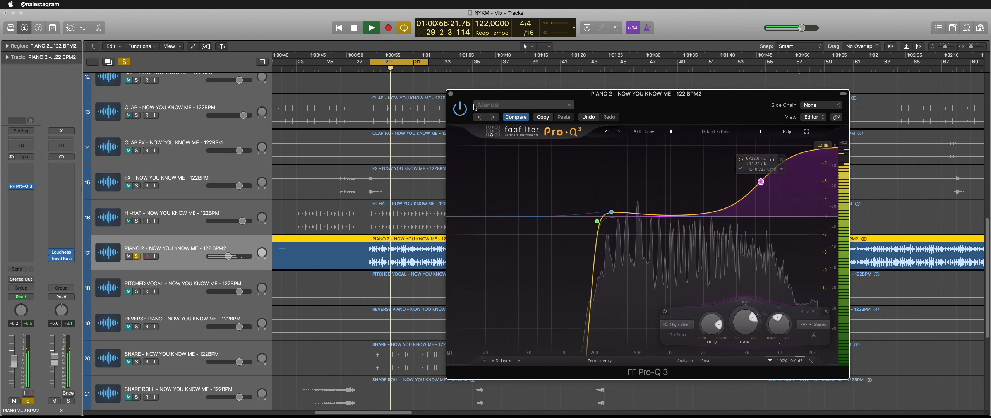
left_click(451, 94)
Step: Insert FF Pro-C 2 after the equalizer on PIANO 2, shorten its release, and close the open plug-in windows
left_click(24, 201)
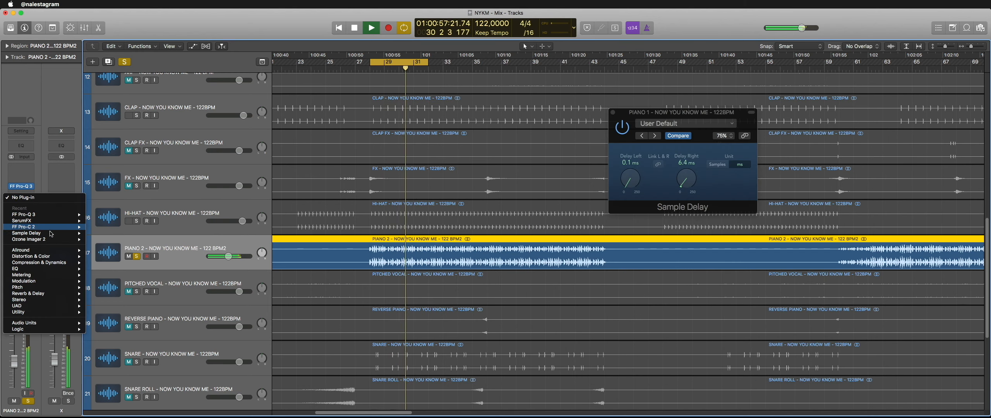
mouse_move(38, 265)
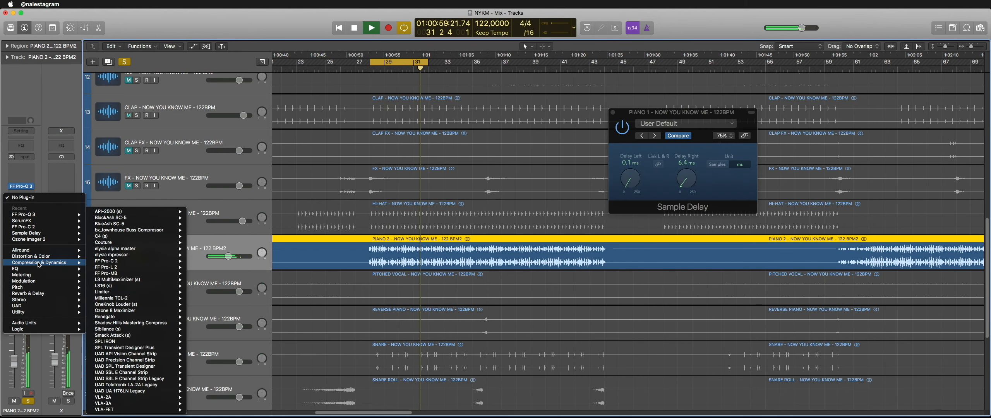
mouse_move(106, 261)
left_click(199, 261)
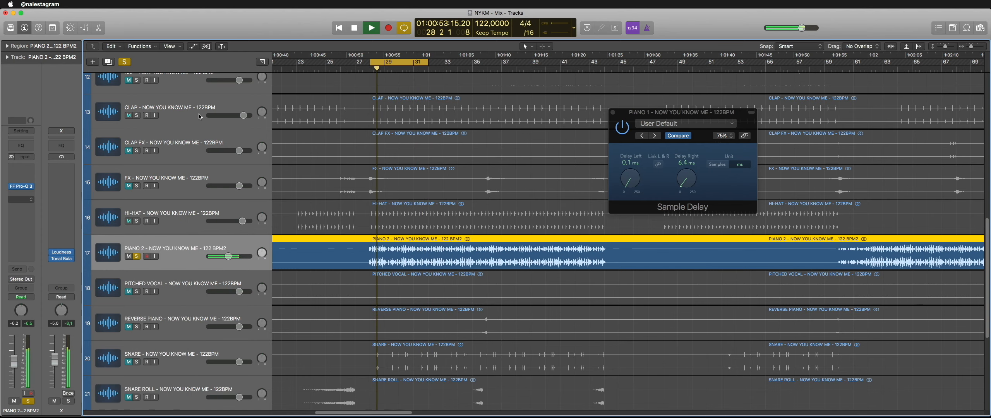
left_click_drag(23, 25, 180, 31)
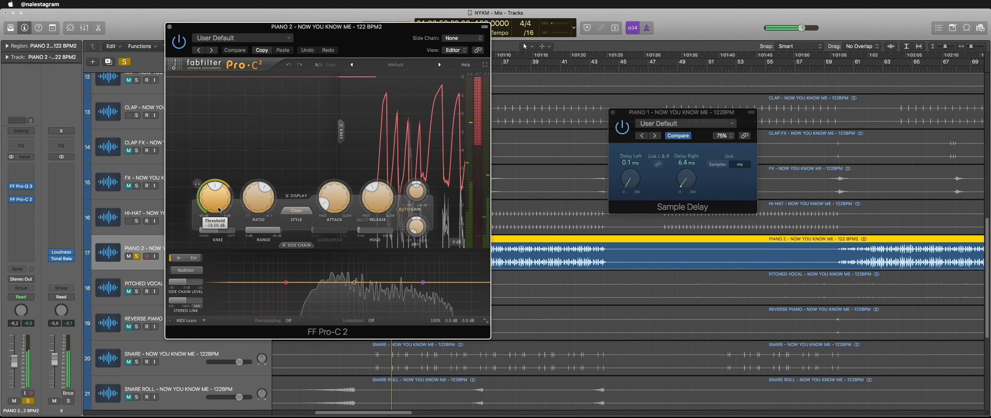
left_click_drag(377, 199, 385, 228)
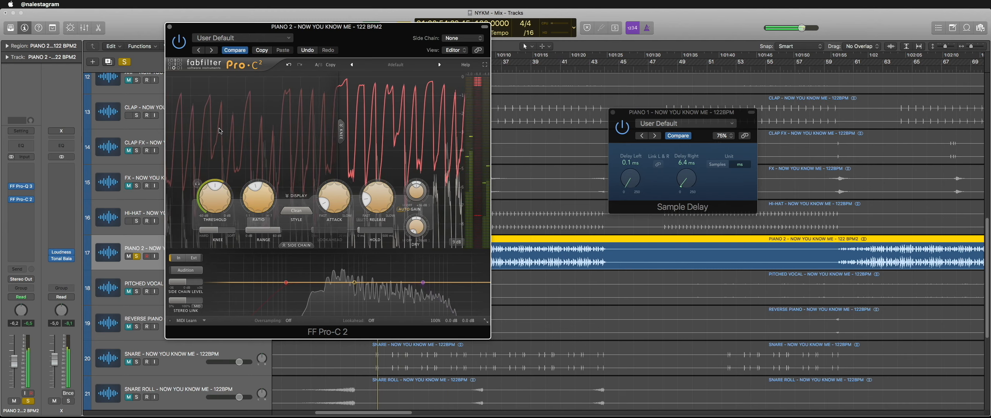
left_click(170, 27)
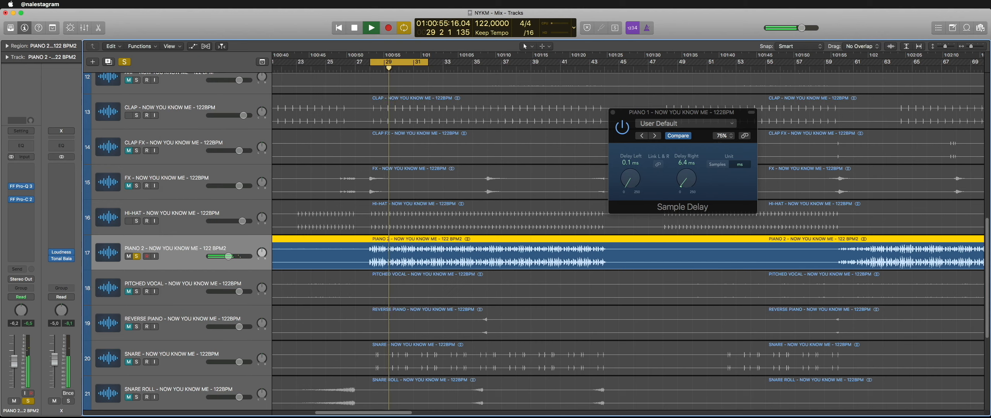
left_click(614, 113)
Step: Unmute the SNARE track, set its volume to about 3.7 dB while soloed, and clear the track solos
scroll(243, 253, "down", 3)
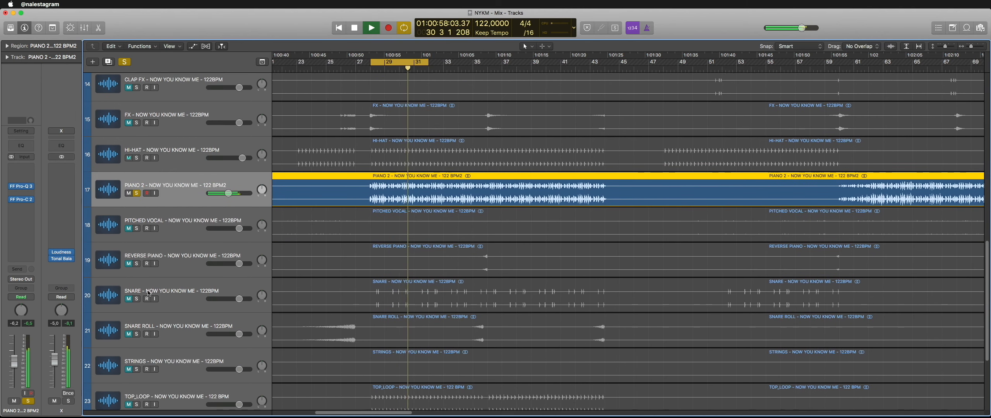
left_click(134, 299)
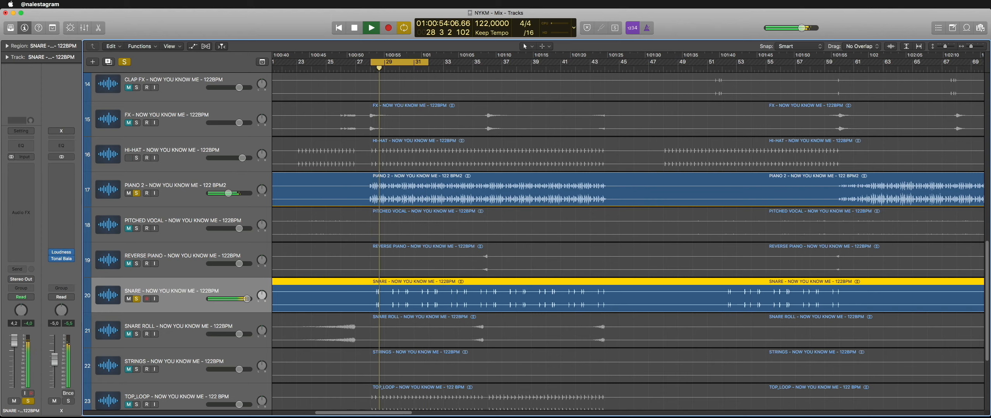
left_click(138, 193)
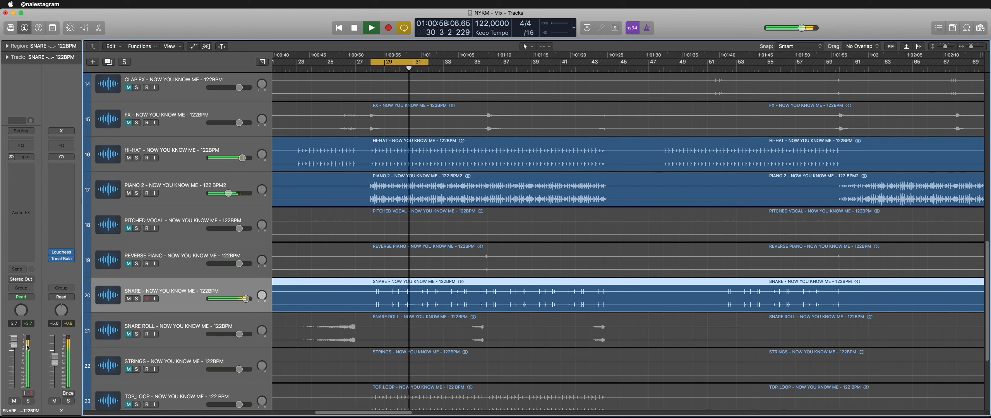
Step: Set PIANO 2's volume to about -14.4 dB and insert FF Pro-Q 3 directly below SerumFX on the PIANO 1 track
left_click(147, 190)
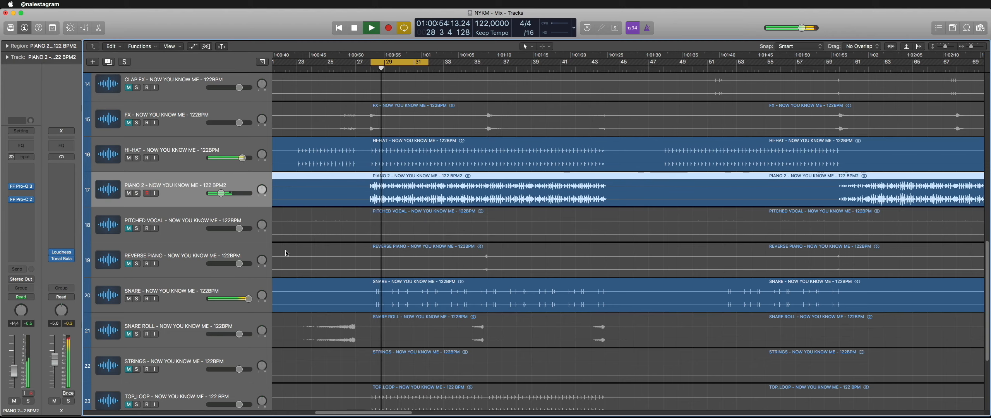
scroll(320, 232, "up", 7)
scroll(319, 232, "up", 1)
left_click(148, 185)
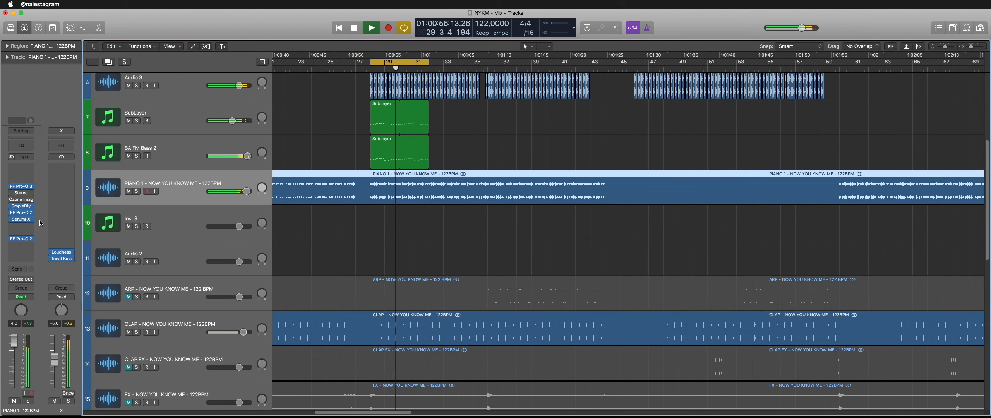
left_click(21, 227)
mouse_move(23, 247)
left_click(101, 247)
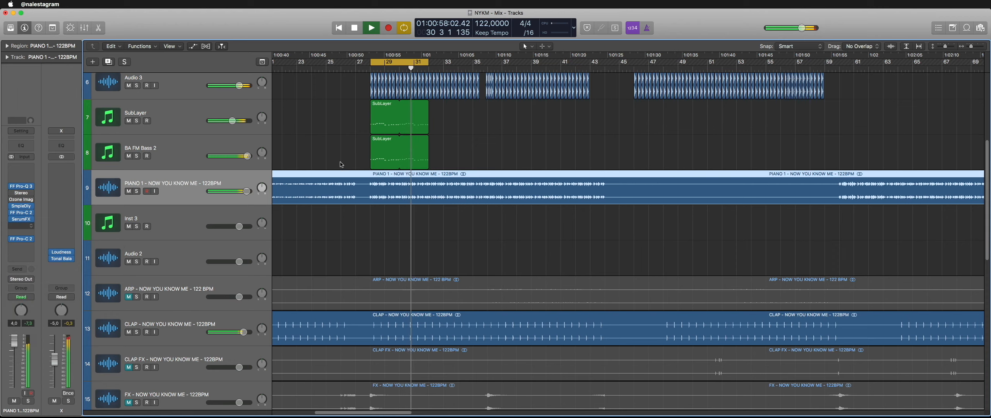
Step: In PIANO 1's new Pro-Q 3, use Natural Phase and add bell boosts including about 2.2 dB at 3.8 kHz and 4.8 dB at 17.6 kHz
left_click_drag(265, 144, 297, 129)
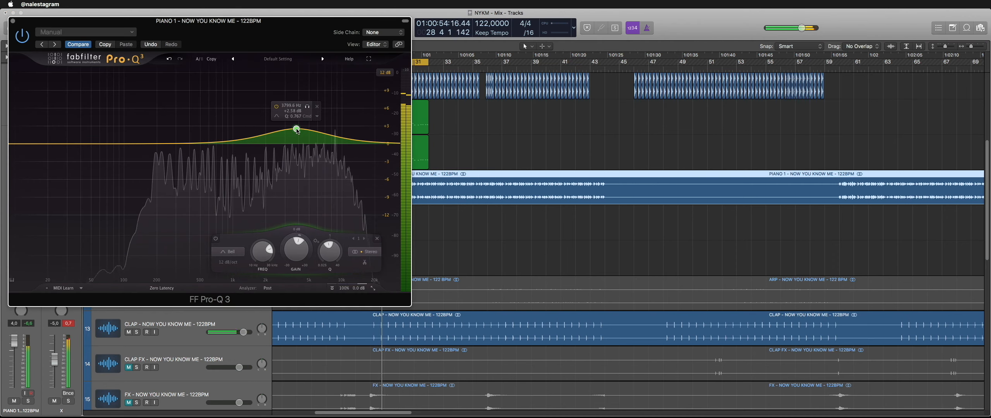
left_click(161, 288)
left_click(161, 271)
left_click_drag(349, 141, 379, 113)
left_click(368, 116)
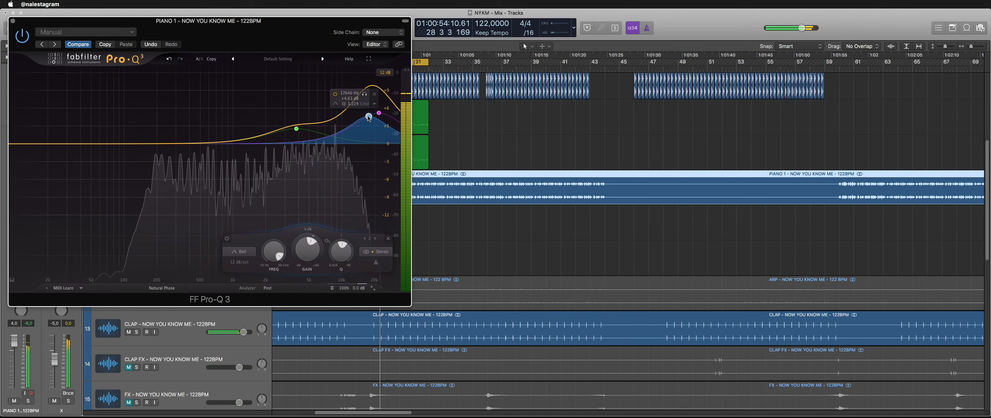
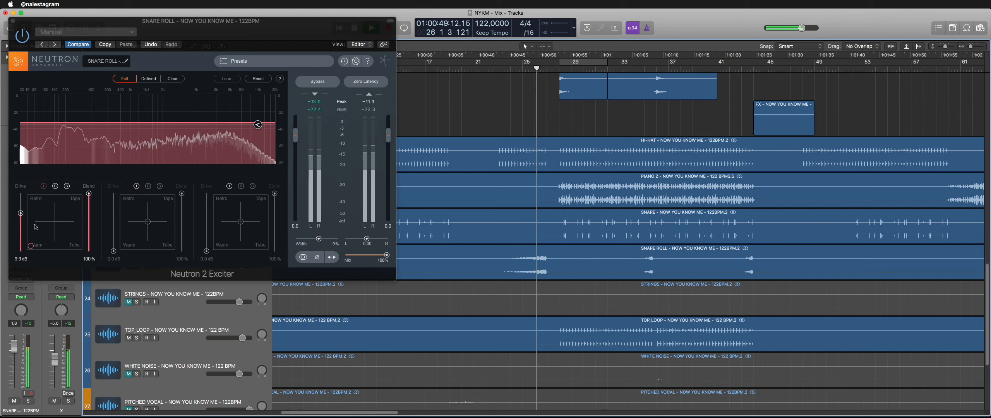
Step: Reduce the Drive in SNARE ROLL's Neutron 2 Exciter, set the track's volume to about 0.2 dB, and close the plug-in
left_click_drag(21, 213, 22, 224)
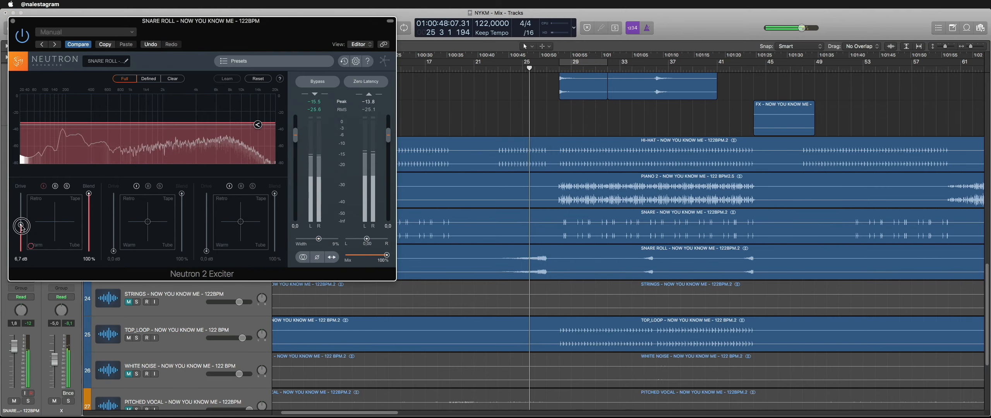
left_click_drag(21, 224, 22, 230)
left_click_drag(14, 346, 14, 350)
left_click(13, 21)
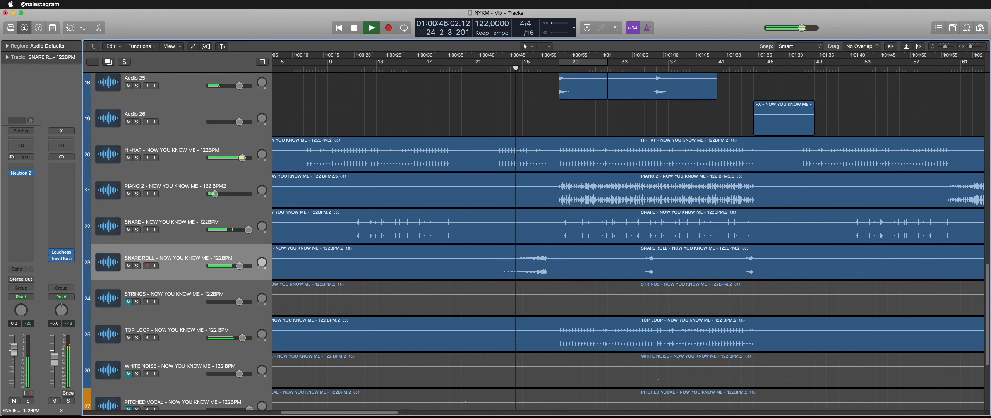
Step: Insert FF Pro-C 2 after Neutron 2 on SNARE ROLL, lower its threshold, and set the track's volume to about -0.7 dB
left_click(22, 193)
left_click(38, 214)
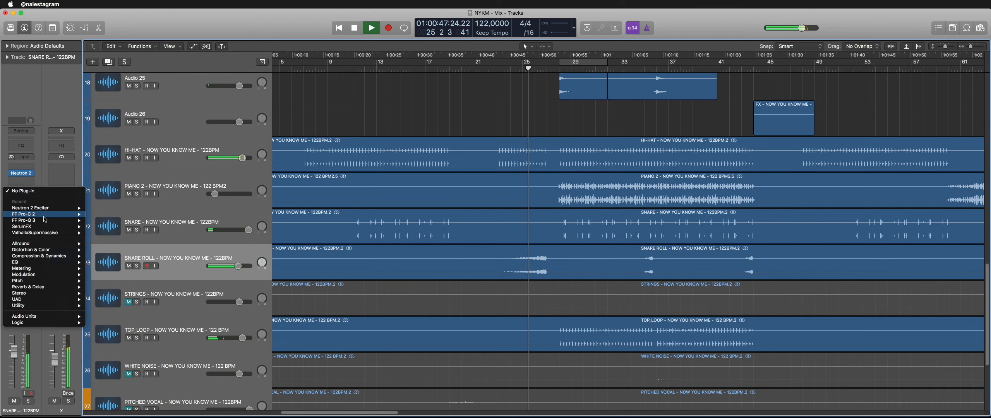
left_click_drag(54, 190, 49, 183)
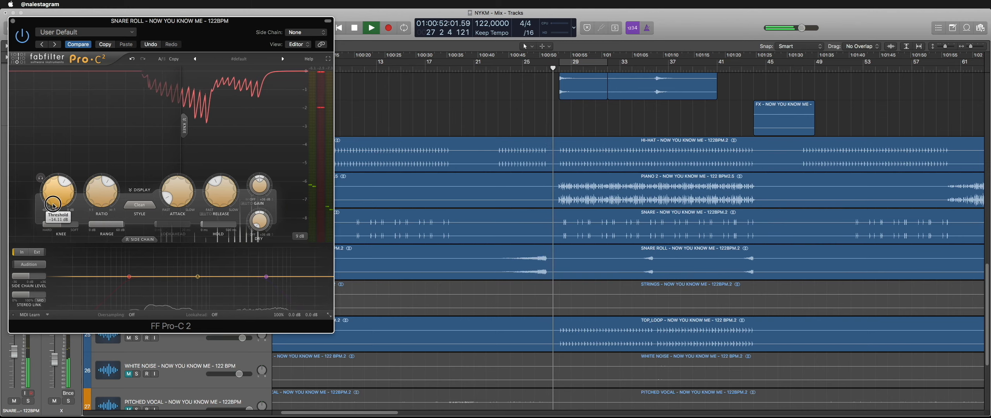
left_click(508, 69)
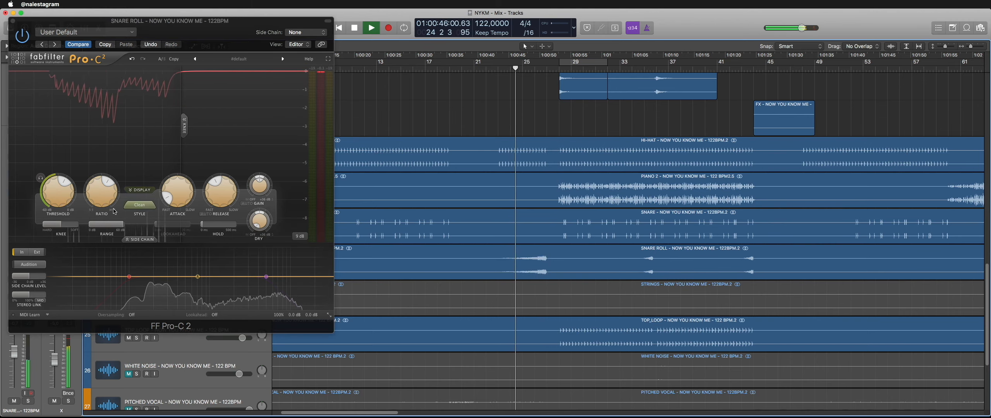
left_click_drag(109, 201, 63, 213)
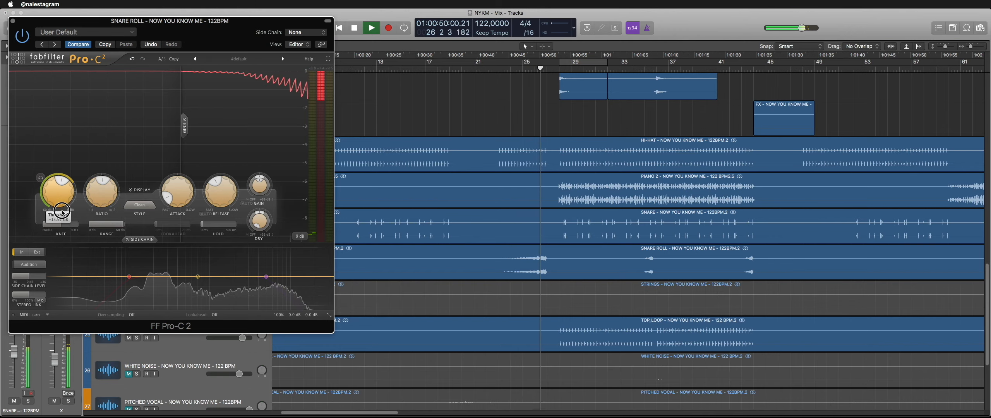
left_click(12, 21)
Step: Stop playback with the short SNARE ROLL fill in bar 35 enlarged in the arrangement
scroll(503, 96, "right", 6)
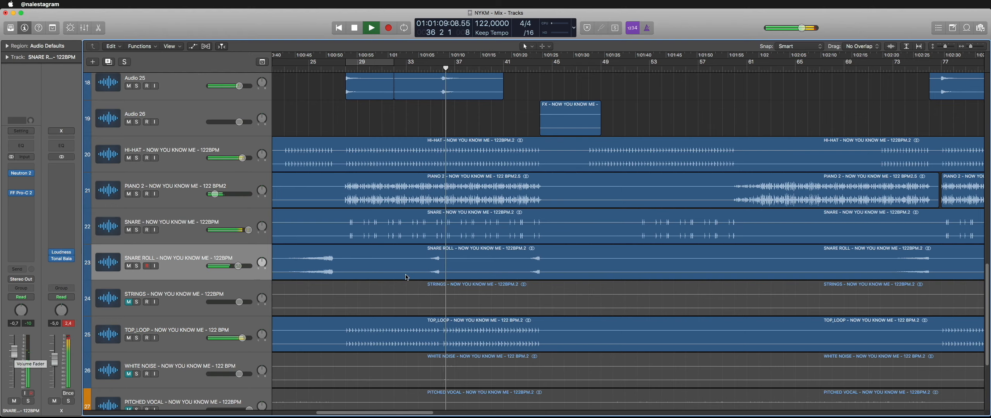
scroll(430, 276, "up", 5)
left_click(489, 116)
key("space")
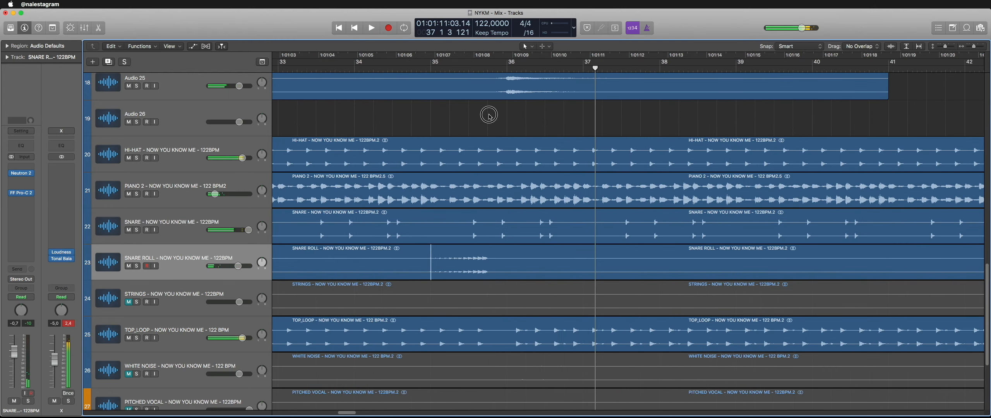
left_click_drag(487, 265, 479, 269)
scroll(479, 270, "up", 3)
scroll(483, 270, "up", 5)
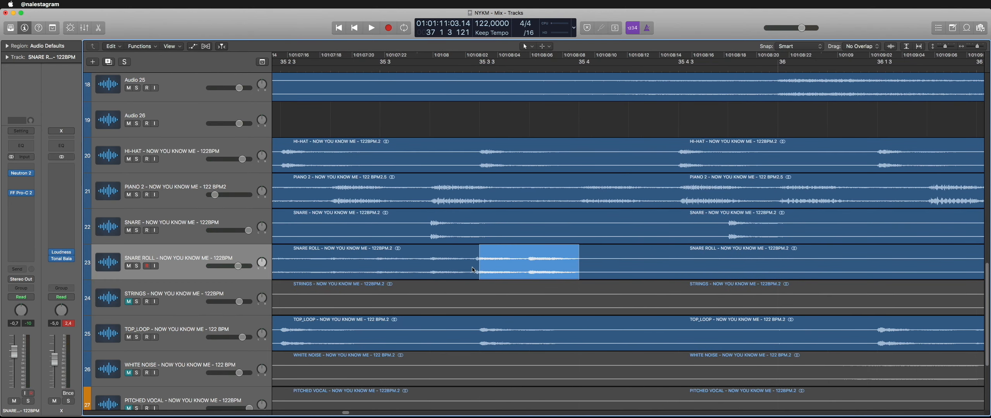
left_click(432, 274)
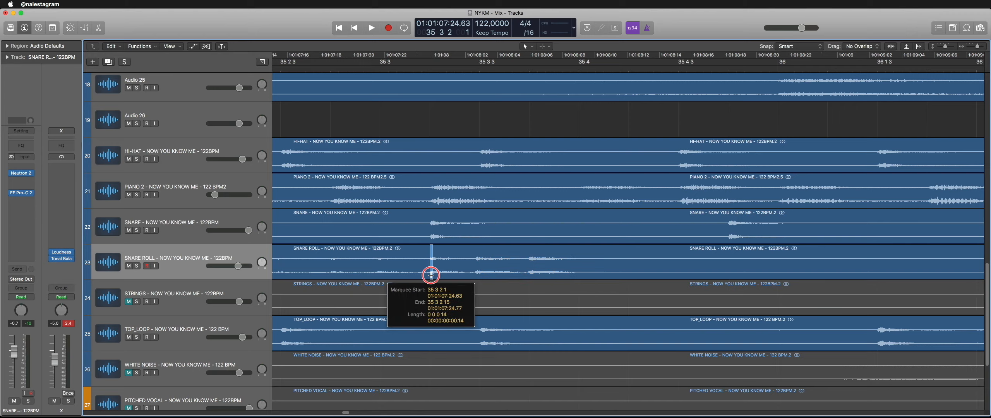
left_click_drag(431, 274, 529, 269)
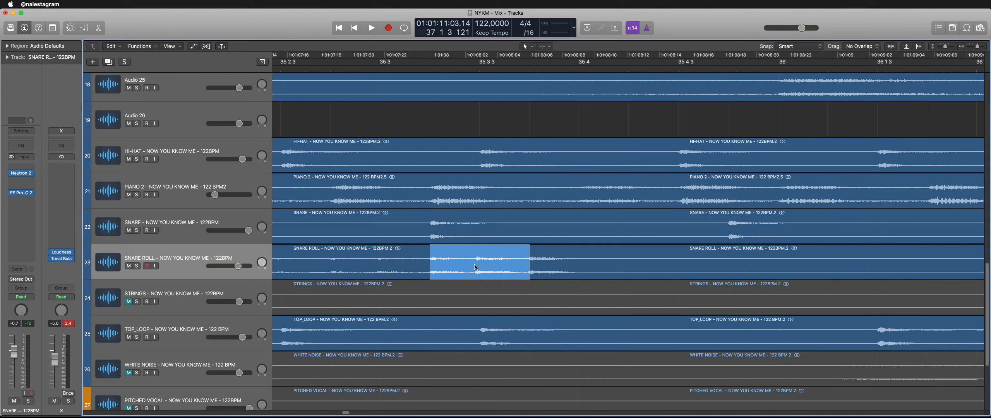
left_click(479, 114)
key("super+Left")
key("super+Left")
scroll(480, 116, "left", 5)
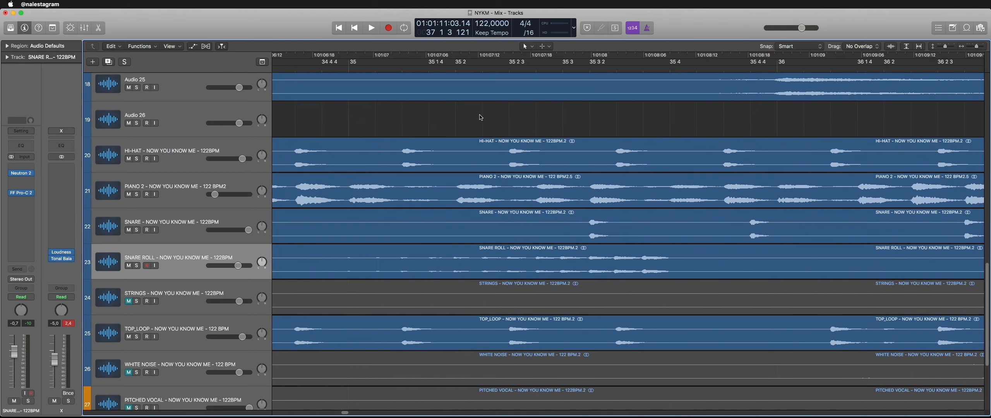
left_click(480, 266)
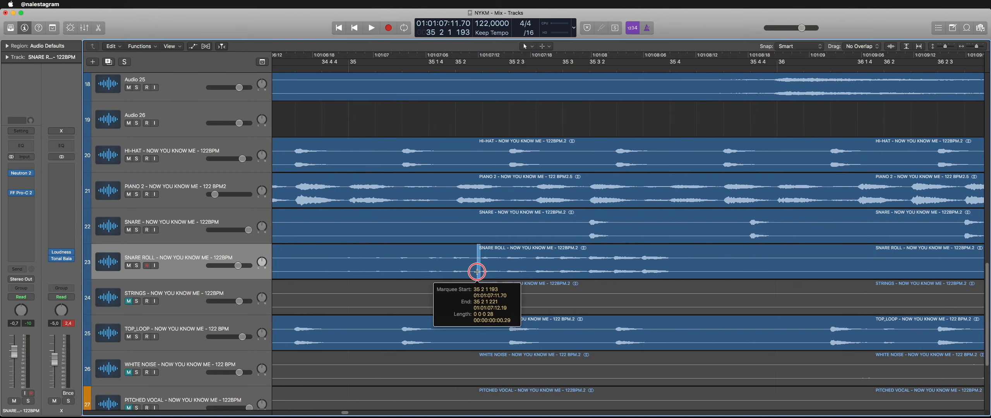
key("super+Right")
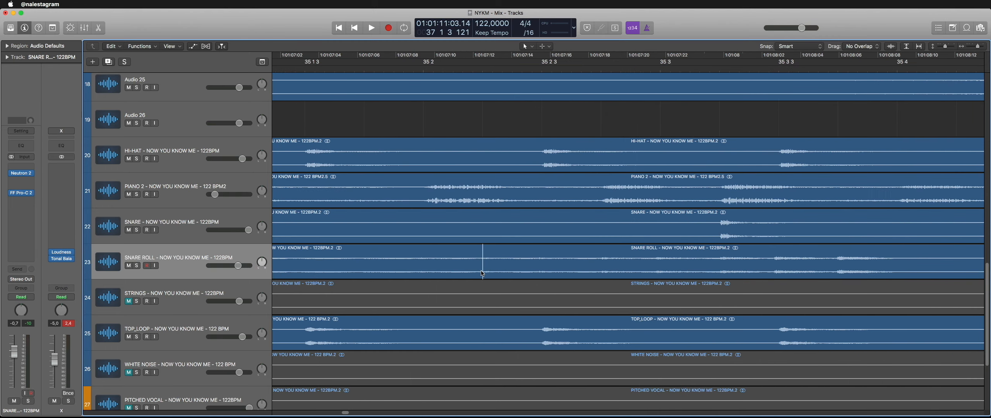
key("super+Left")
key("super+Left")
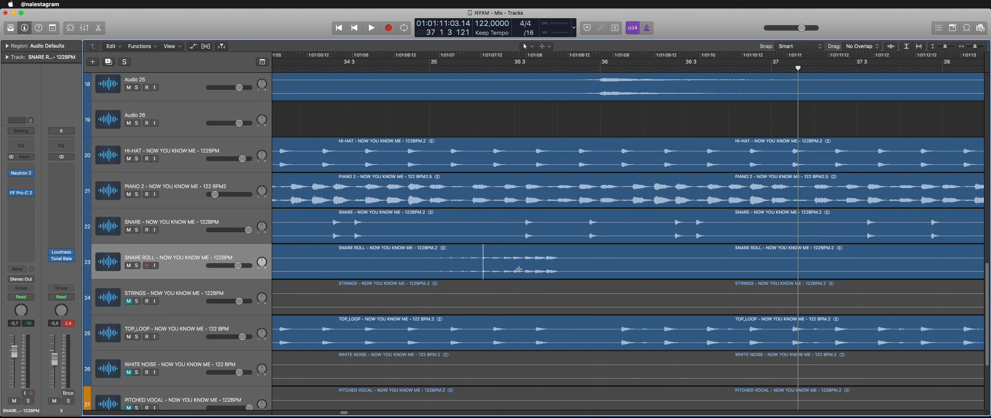
left_click(518, 269)
Step: Separate the SNARE ROLL stretch around the bar 35 fill into its own region, from about 34 2 to 36 3
left_click_drag(308, 268, 688, 268)
left_click(569, 267)
key("super+Right")
key("super+Right")
key("super+Right")
scroll(586, 189, "right", 2)
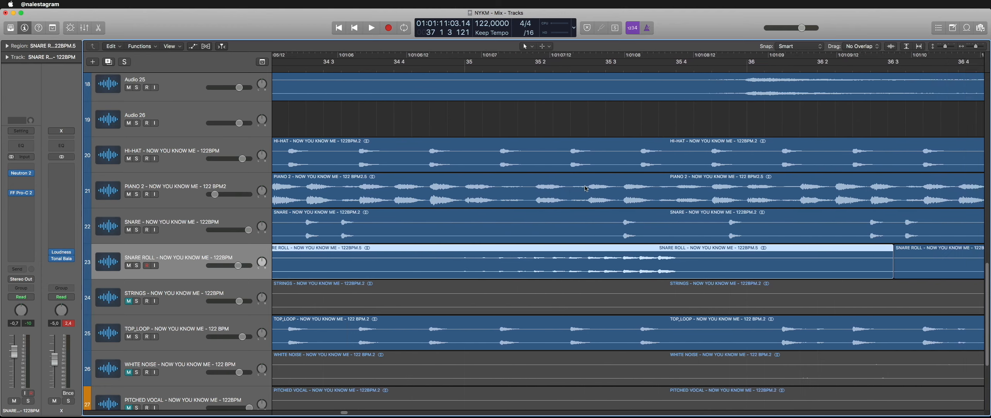
scroll(586, 188, "right", 2)
left_click(556, 120)
left_click_drag(530, 271, 480, 265)
scroll(503, 271, "right", 2)
left_click(477, 264)
left_click(480, 264)
key("super+Left")
key("super+Left")
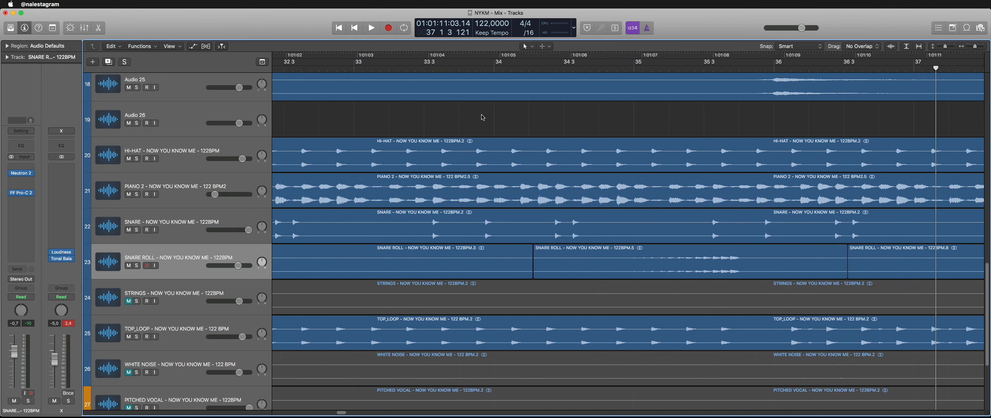
Step: Cut out the last hits of the bar 35 snare roll fill and repeat the slice until it reaches bar 36
scroll(503, 134, "right", 2)
scroll(505, 135, "right", 4)
left_click_drag(601, 267, 619, 268)
key("super+r")
key("super+r")
key("super+r")
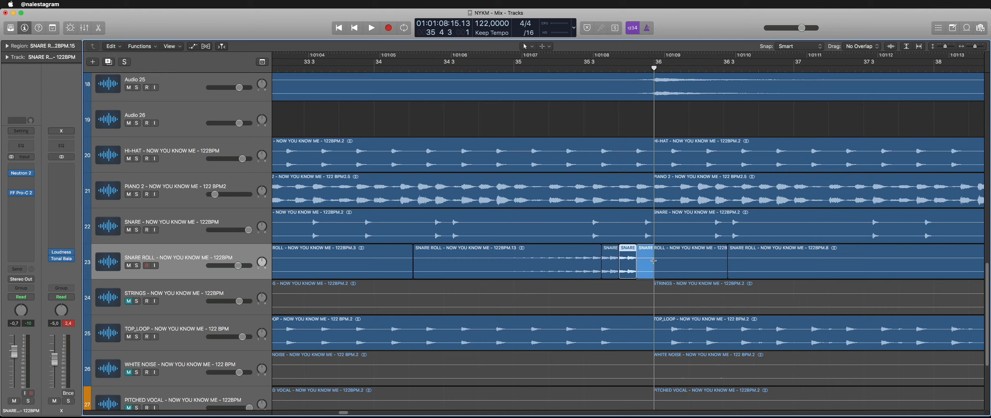
Step: Play back the extended SNARE ROLL fill from just before bar 34
key("super+Left")
key("super+Left")
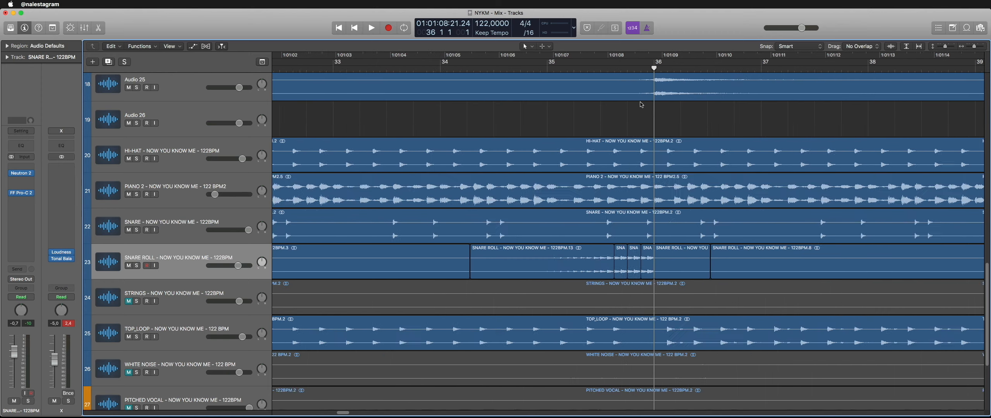
left_click(433, 67)
scroll(449, 170, "right", 5)
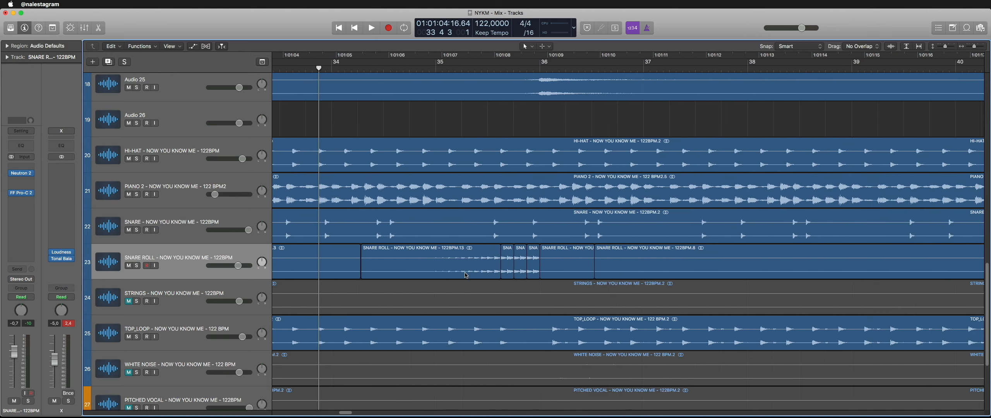
key("space")
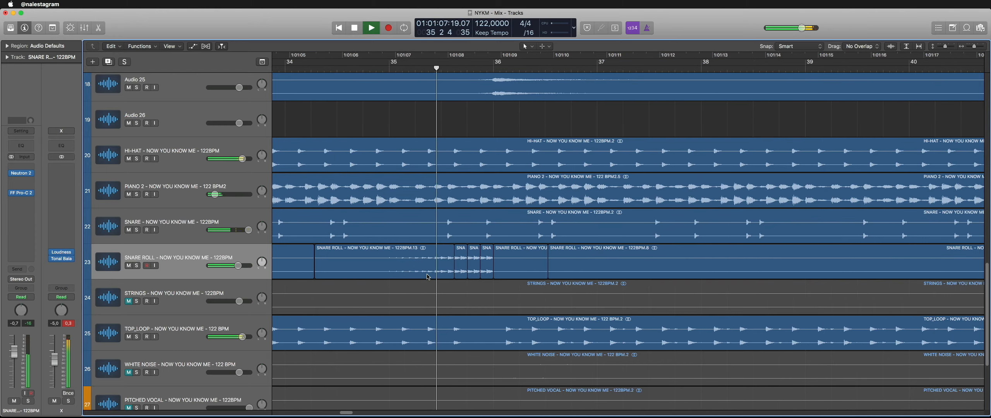
Step: Delete the leftover SNARE ROLL region directly after bar 36 and stop playback
left_click(509, 266)
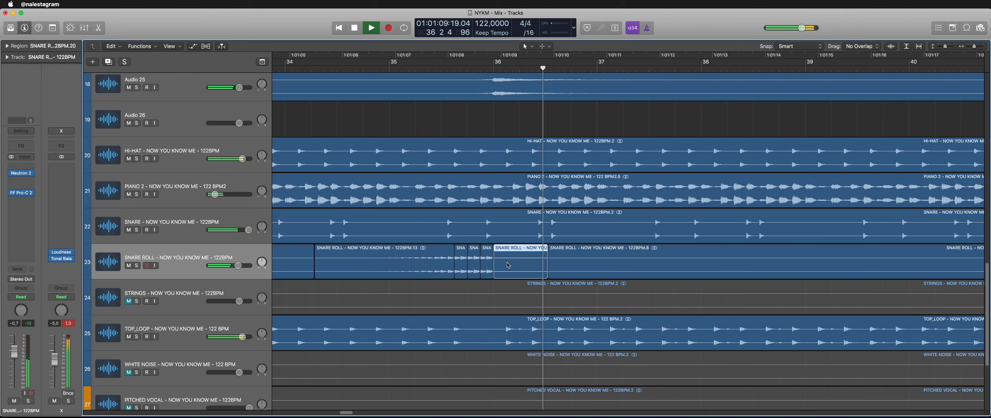
key("Delete")
key("space")
key("super+Left")
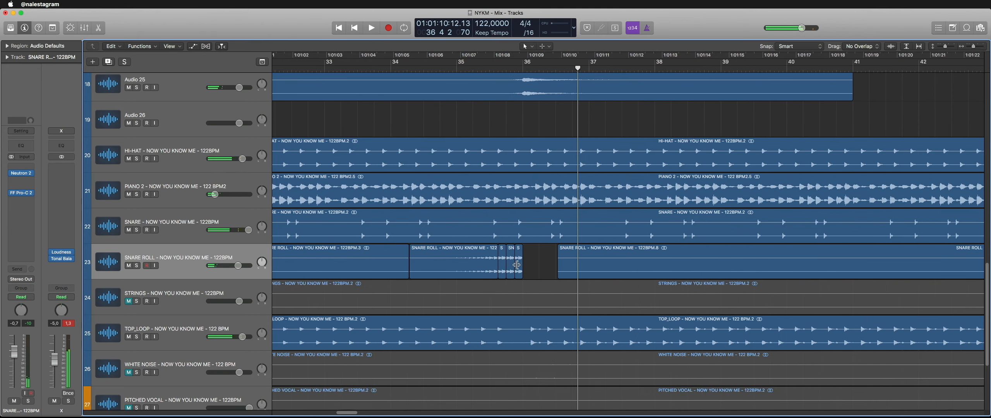
Step: Delete about one bar of silent SNARE ROLL audio just before the extended fill
left_click_drag(358, 268, 423, 266)
key("Delete")
key("Delete")
Step: Marquee-select the SNARE ROLL fill in bar 43 and play the song from there
scroll(421, 265, "down", 5)
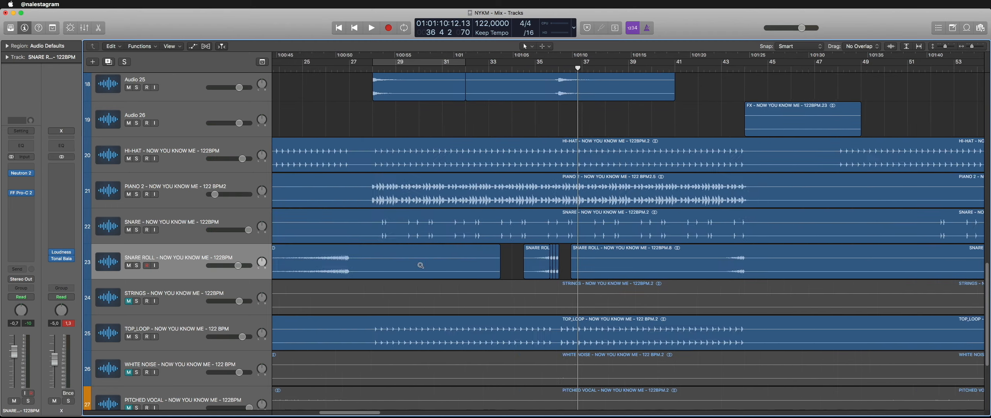
scroll(421, 265, "right", 4)
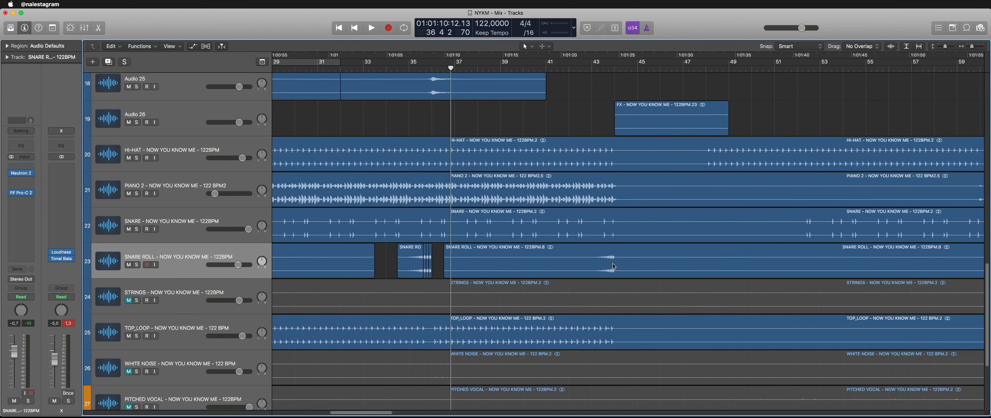
left_click_drag(614, 266, 592, 265)
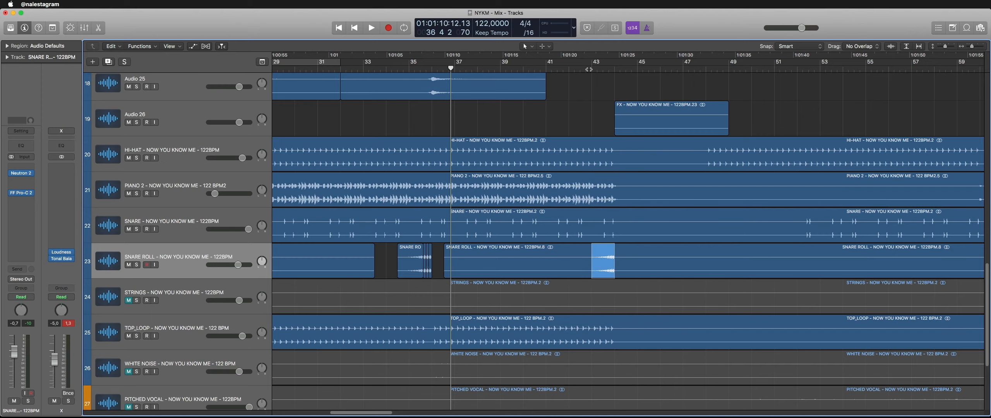
double_click(589, 69)
scroll(538, 221, "right", 6)
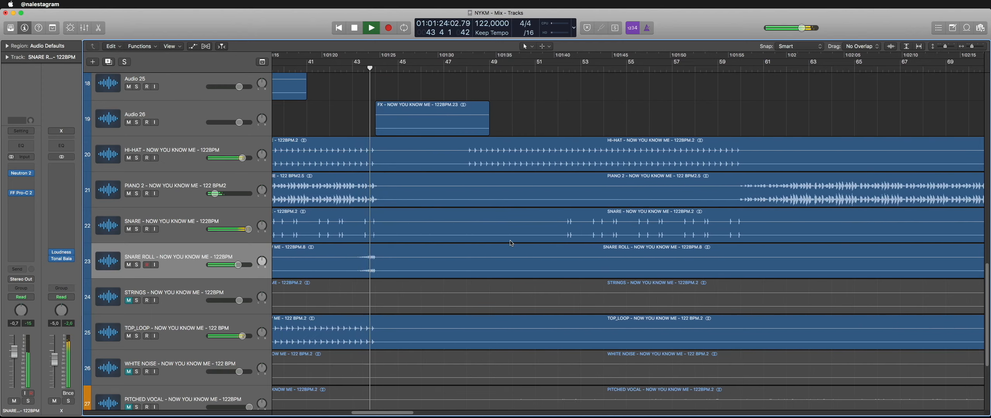
Step: Stop playback and split the SNARE ROLL region at about 43 4, before the last hits of the fill
scroll(511, 244, "up", 5)
scroll(511, 243, "left", 3)
key("space")
left_click_drag(491, 269, 490, 268)
scroll(491, 269, "up", 5)
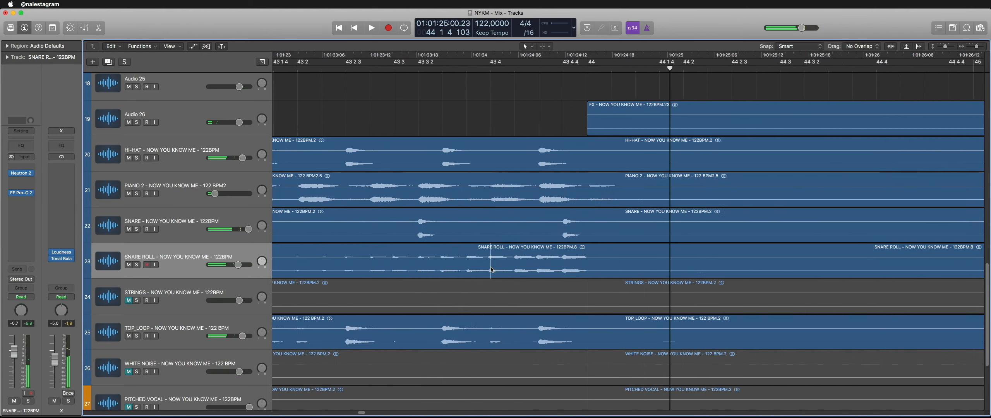
left_click(490, 271)
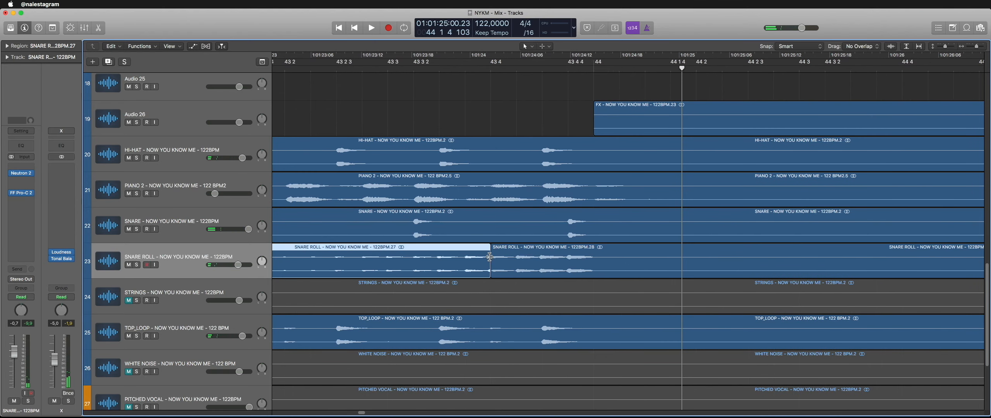
Step: Undo the last split of the SNARE ROLL region at the end of bar 43
key("super+z")
scroll(496, 181, "down", 4)
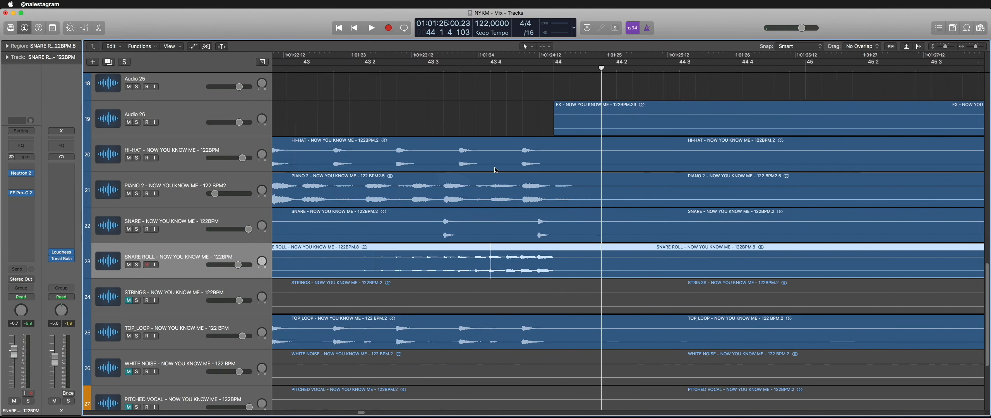
left_click(476, 102)
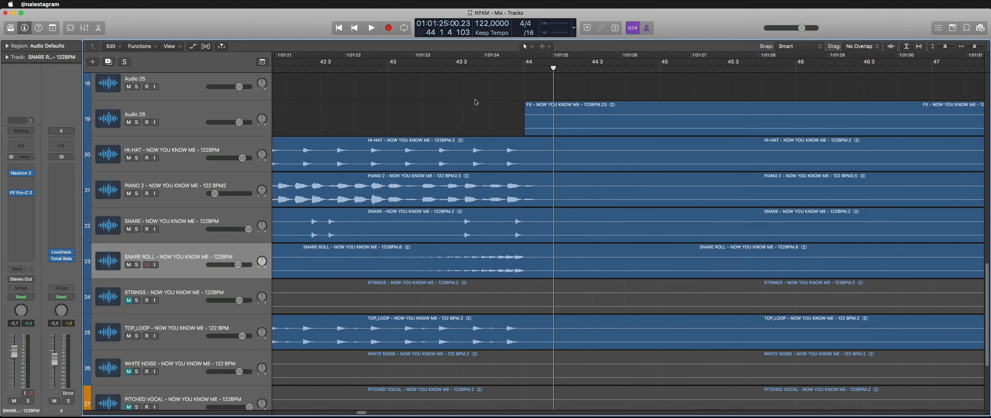
Step: Split the SNARE ROLL fill in bar 43 into its own region and nudge it slightly into line with the beat
left_click(385, 257)
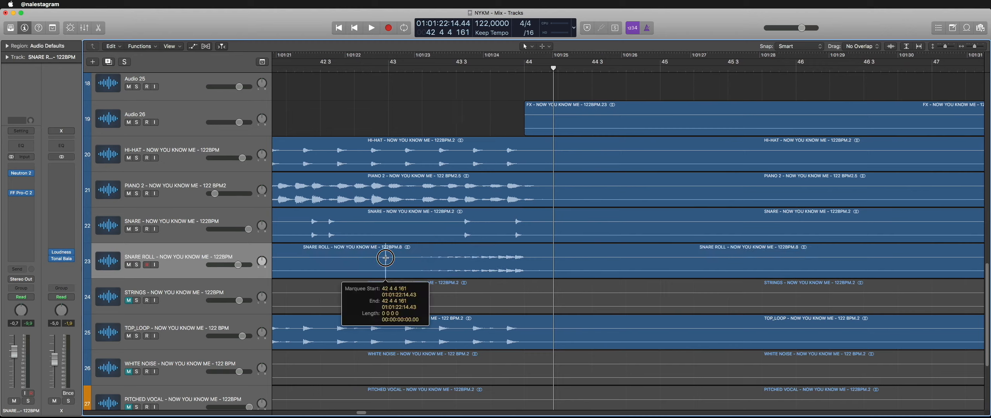
left_click_drag(385, 258, 566, 258)
left_click(560, 258)
key("super+Right")
key("super+Right")
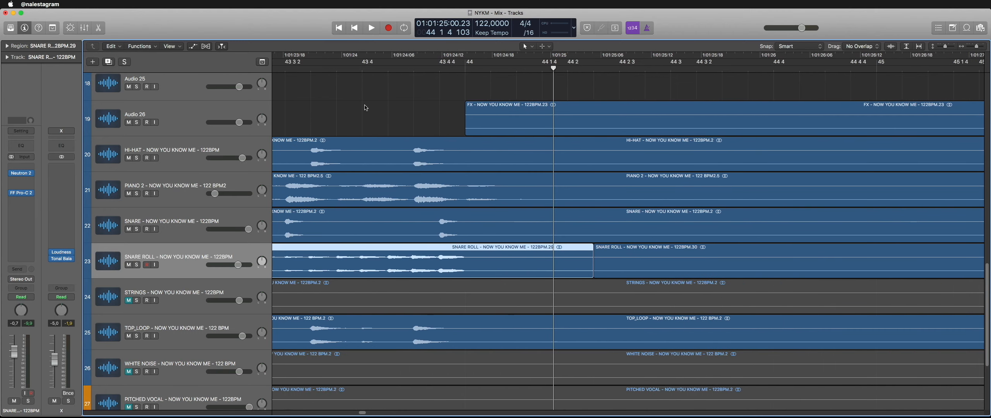
left_click(365, 105)
left_click_drag(363, 273, 364, 272)
key("super+Left")
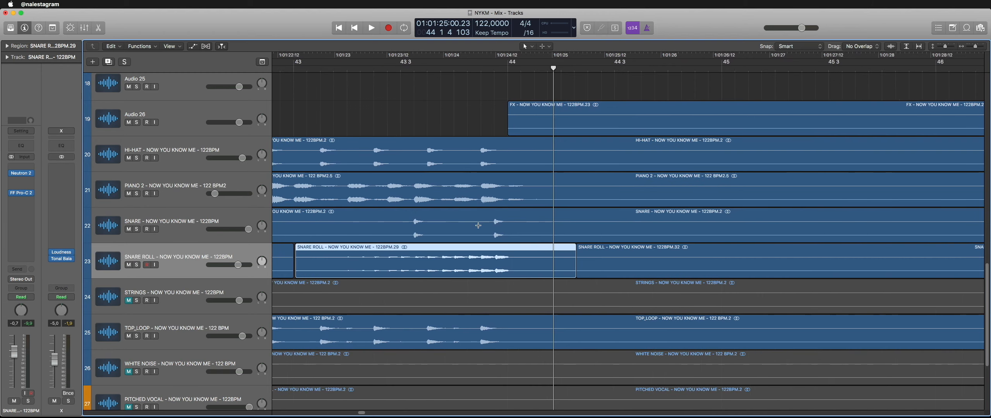
Step: Delete the silent SNARE ROLL audio directly after the fill from bar 44 and play the song from around bar 43
left_click_drag(507, 263, 590, 262)
key("Delete")
key("super+Left")
key("super+Left")
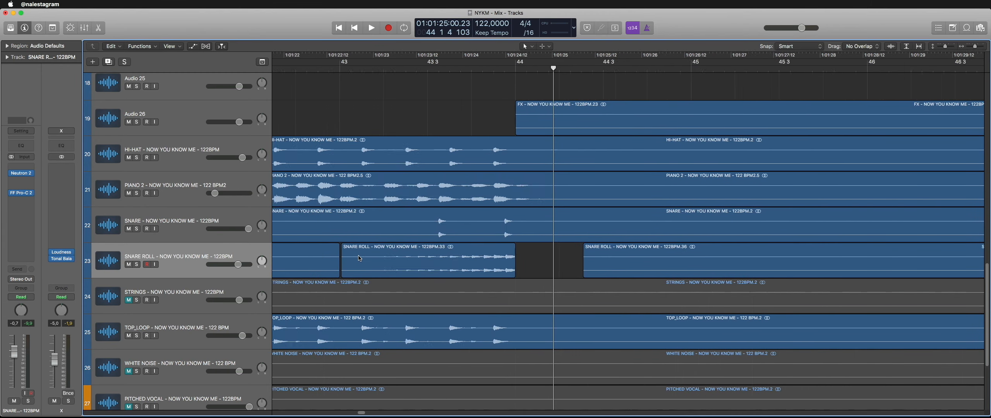
scroll(551, 56, "left", 2)
key("space")
left_click(471, 70)
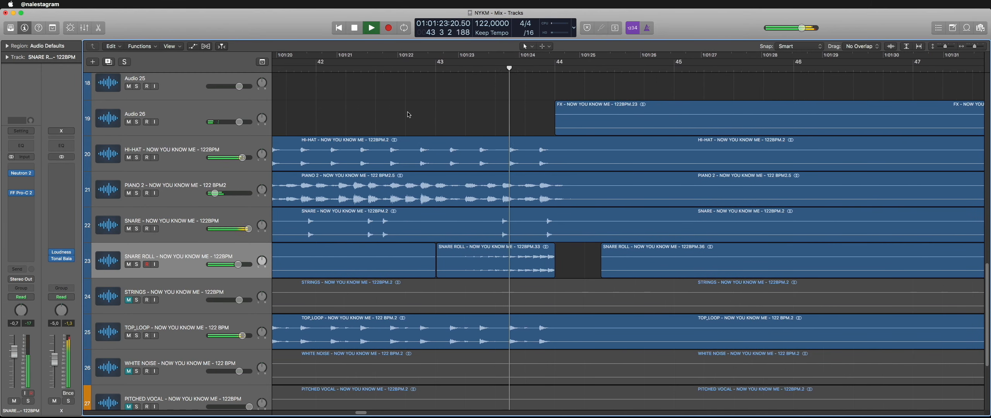
Step: Delete the silent SNARE ROLL region between the fills, from about bar 37 to bar 43
key("super+Left")
key("super+Left")
key("super+Left")
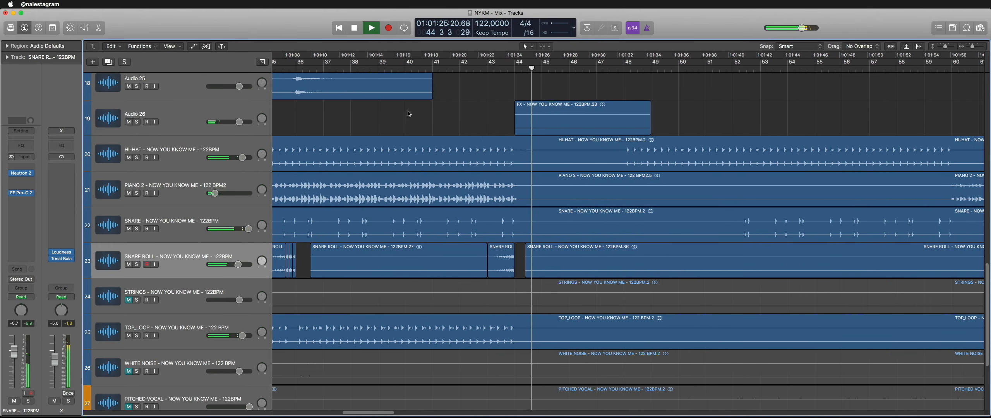
left_click(413, 266)
key("Delete")
Step: Delete a short slice of silent SNARE ROLL audio in bar 76, just after the long roll
scroll(425, 266, "right", 15)
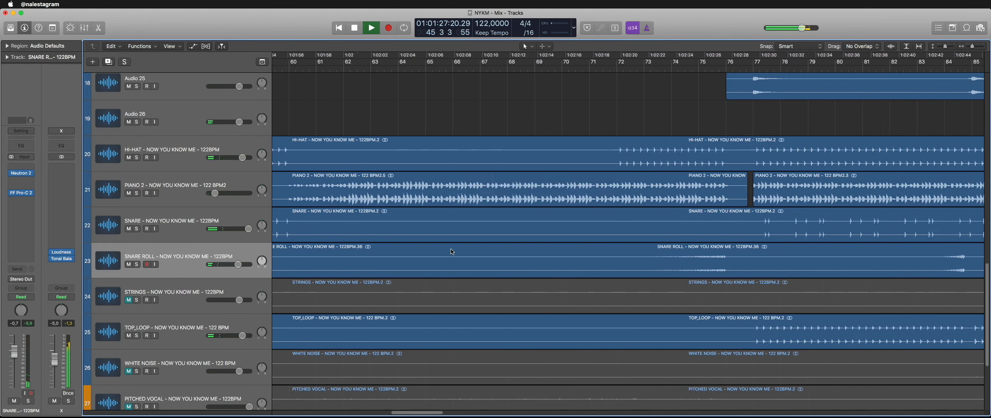
left_click(471, 266, "super")
key("super+Right")
key("super+Right")
key("super+Right")
key("super+Right")
key("super+Right")
key("super+Right")
key("super+Right")
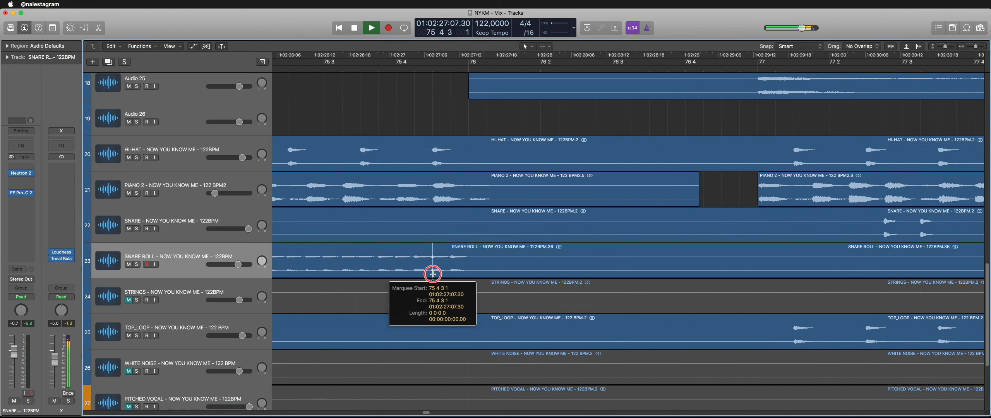
key("super+Right")
key("super+Right")
key("super+Left")
key("super+Left")
key("super+Left")
key("super+Left")
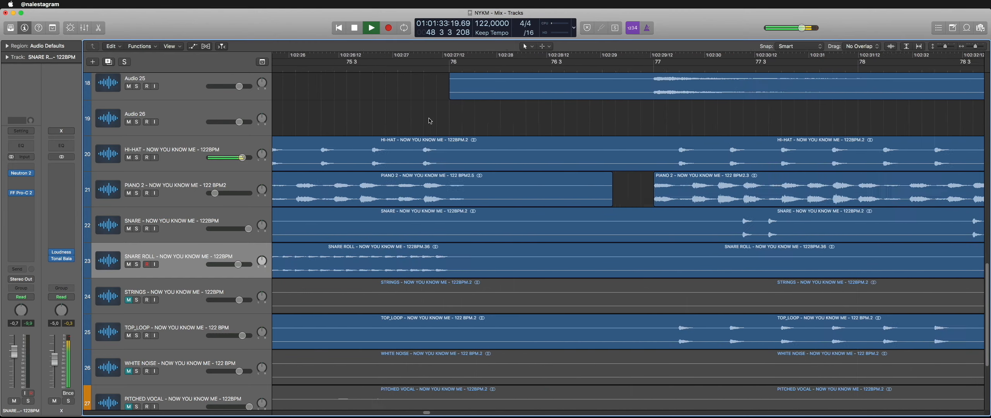
left_click_drag(456, 262, 463, 261)
key("Delete")
Step: Nudge the SNARE ROLL region before bar 76 slightly later to align with the beat, and play that passage
scroll(464, 262, "left", 4)
left_click(486, 263, "super")
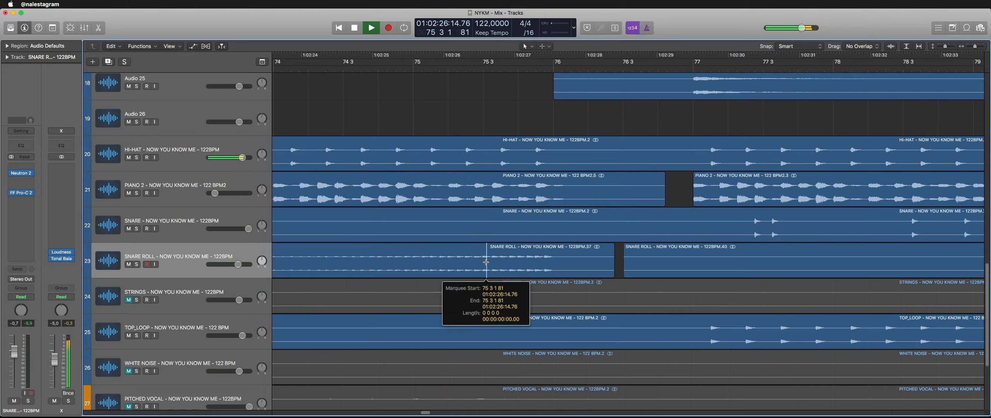
key("super+Right")
key("super+Right")
key("super+Right")
key("super+Right")
key("super+Right")
key("super+Right")
key("super+Right")
key("super+Right")
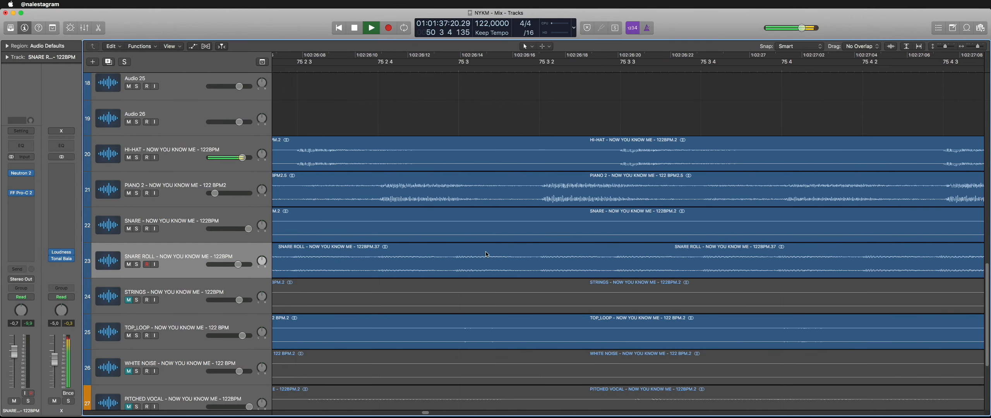
left_click_drag(465, 271, 466, 271)
left_click(395, 70)
left_click(513, 121)
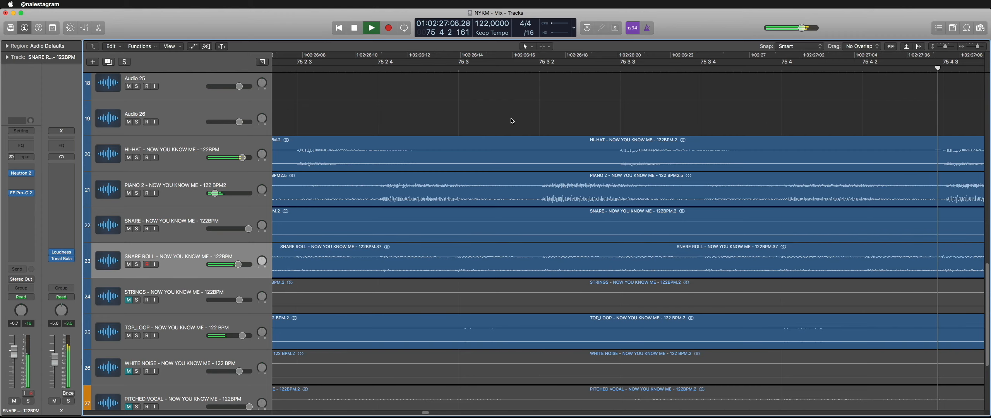
Step: Delete the SNARE ROLL audio between bars 83 and 85, including its fill
scroll(511, 121, "down", 10)
scroll(512, 121, "right", 8)
scroll(511, 129, "down", 4)
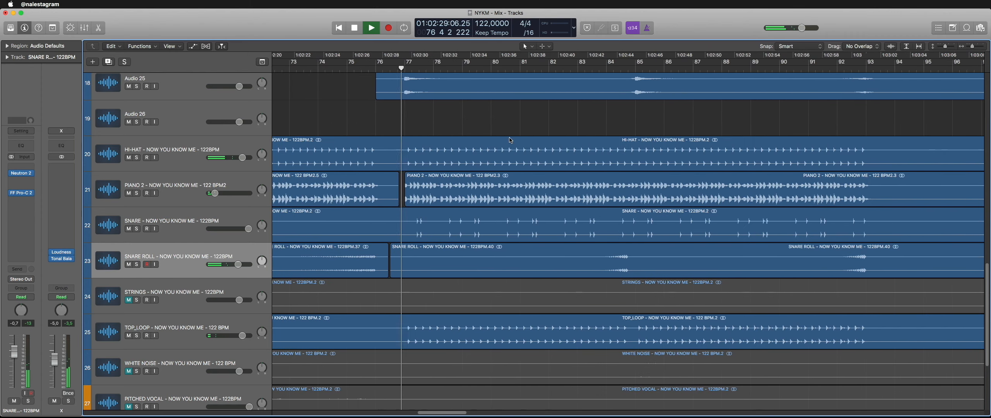
left_click_drag(635, 261, 579, 268)
scroll(581, 268, "right", 6)
key("Delete")
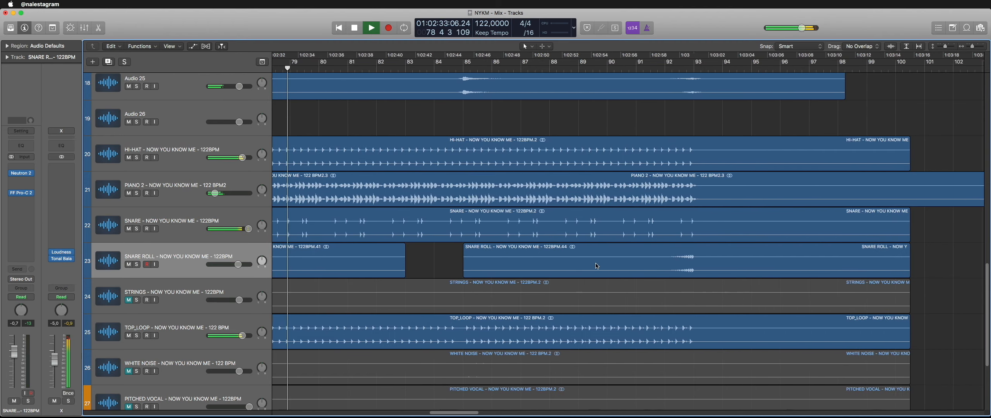
Step: Try deleting the SNARE ROLL region from bar 85 onward, stop playback and undo that deletion
left_click(489, 267)
key("Delete")
key("super+Left")
key("super+Left")
key("super+Left")
scroll(522, 259, "left", 10)
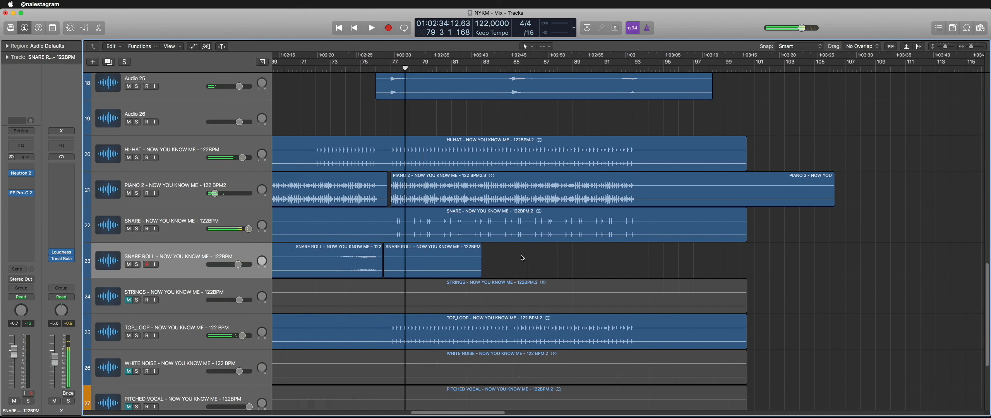
key("super+Left")
key("super+Left")
key("super+Left")
scroll(539, 253, "right", 2)
key("super+z")
scroll(539, 253, "right", 8)
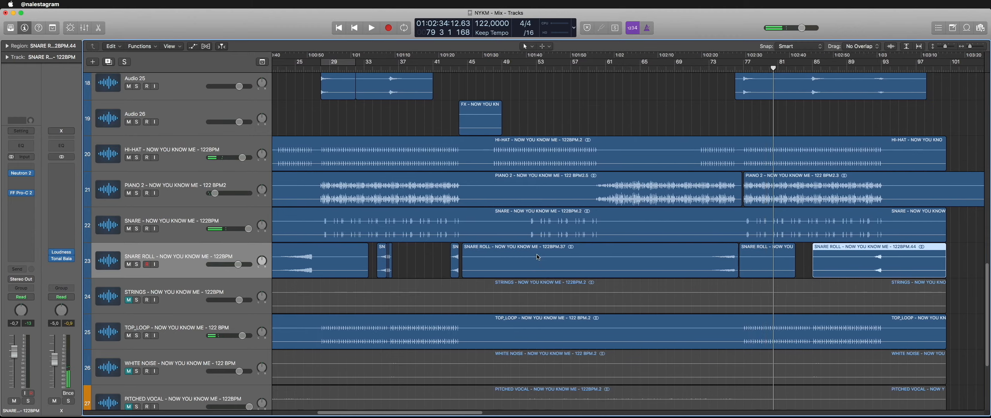
Step: Copy the edited SNARE ROLL fills before bars 36 and 44 to the matching positions before bars 85 and 93
left_click(375, 261)
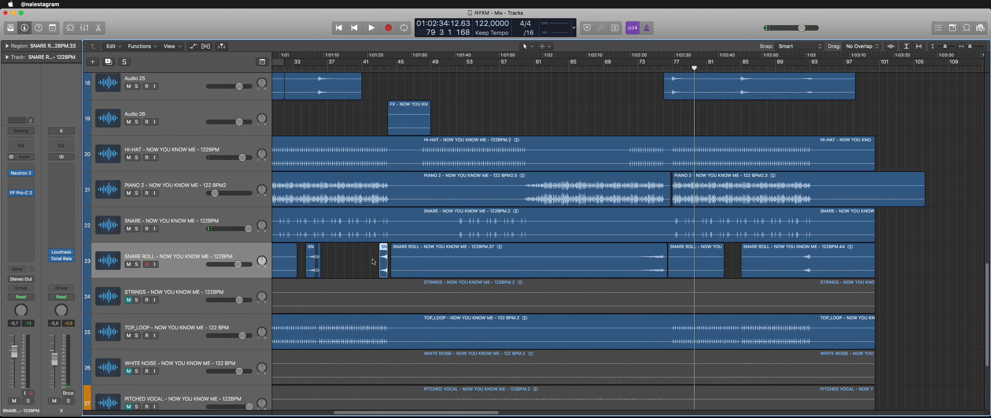
left_click_drag(314, 267, 314, 266)
scroll(325, 268, "left", 4)
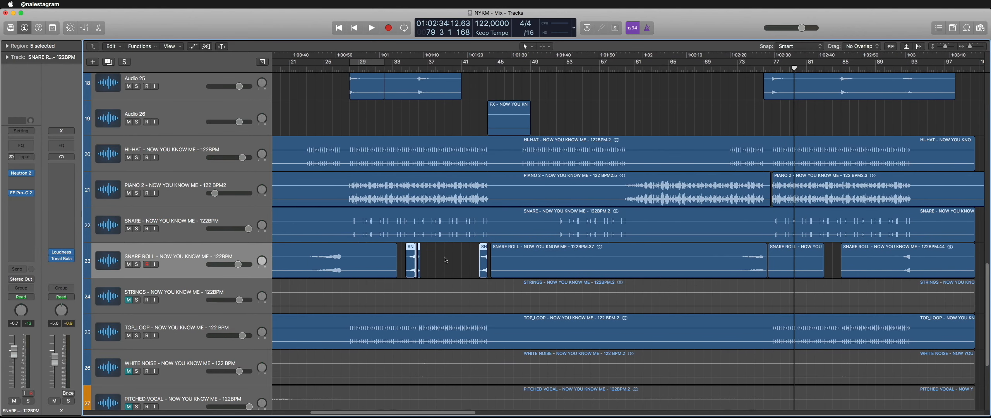
scroll(445, 260, "right", 4)
left_click_drag(432, 262, 854, 262)
scroll(855, 261, "down", 1)
Step: Delete the leftover original SNARE ROLL regions around the copied fills, from bar 76 to the end of the song
left_click(878, 262)
key("Delete")
left_click(820, 264)
key("Delete")
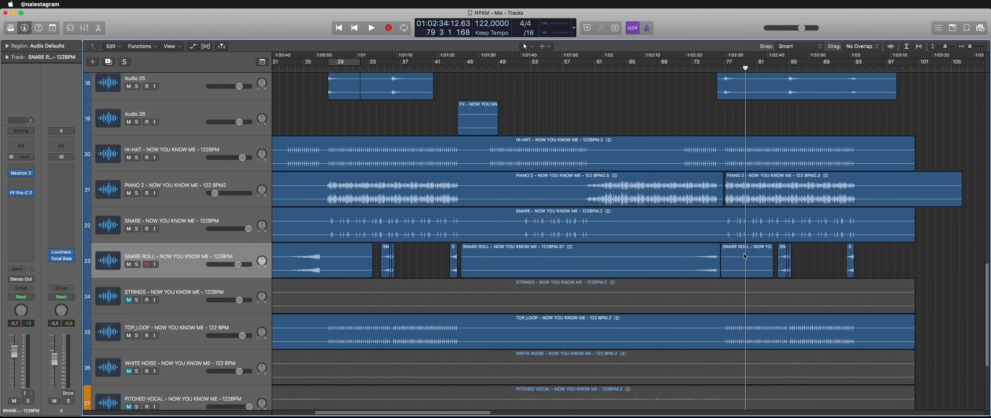
left_click(752, 265)
key("Delete")
Step: Shift the first SNARE ROLL region slightly later so its hits align with the hi-hat at 26 3 3, and play there
scroll(412, 272, "up", 3)
scroll(426, 263, "up", 6)
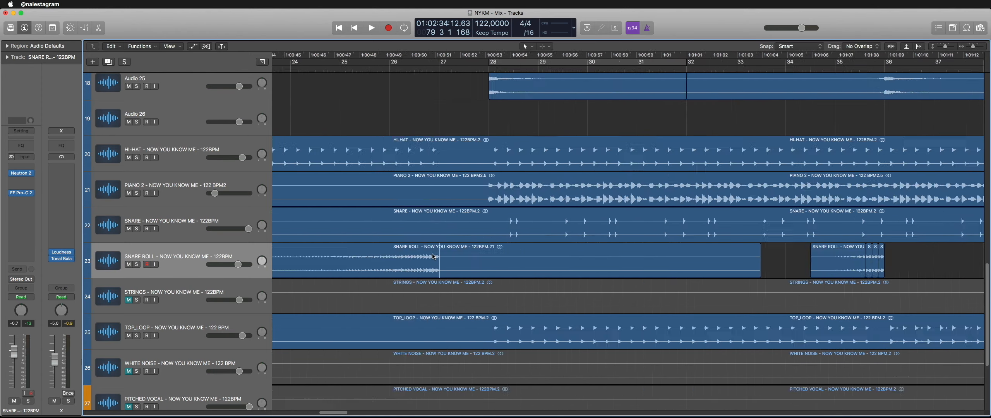
scroll(442, 104, "up", 3)
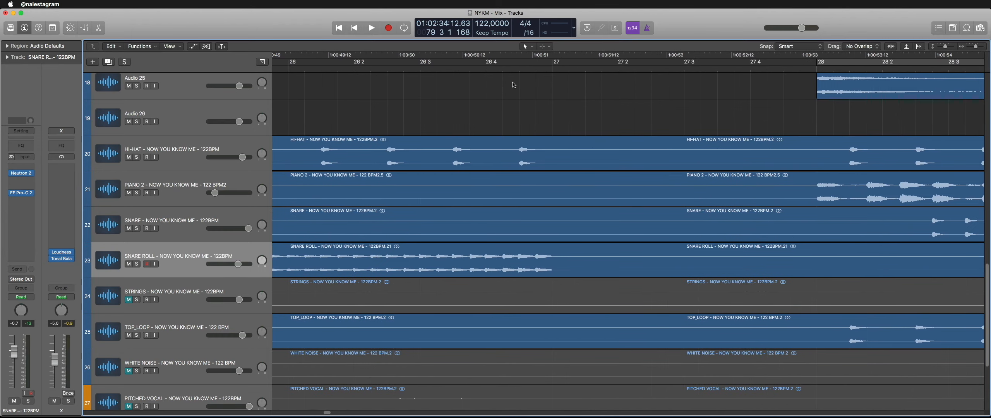
scroll(476, 132, "up", 5)
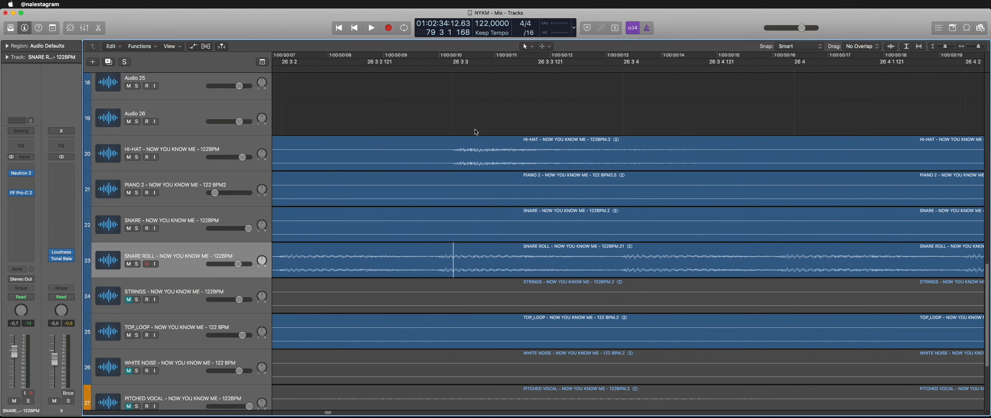
left_click_drag(441, 259, 454, 261)
left_click(421, 72)
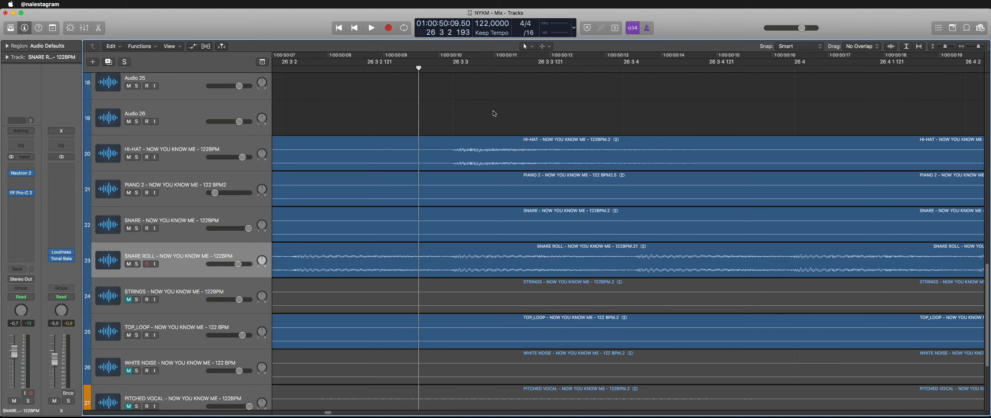
key("space")
Step: Delete the silent SNARE ROLL audio from bar 27 up to the gap before the bar 35 fill
scroll(494, 133, "down", 10)
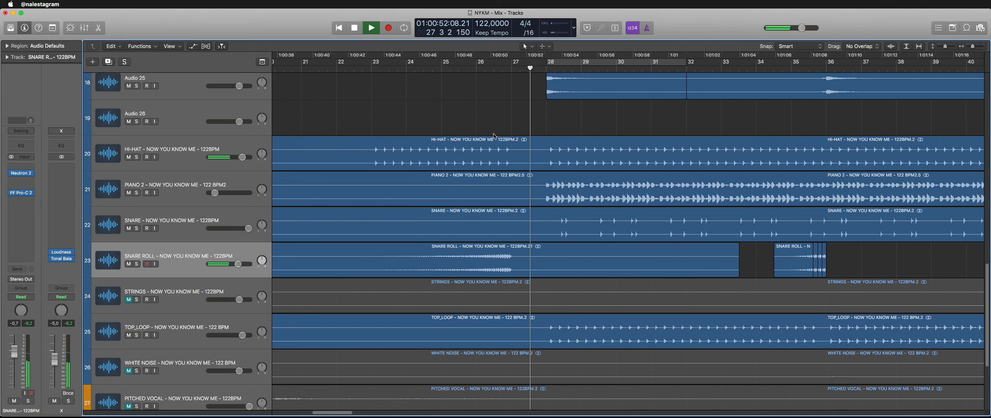
left_click_drag(479, 268, 517, 266)
key("Delete")
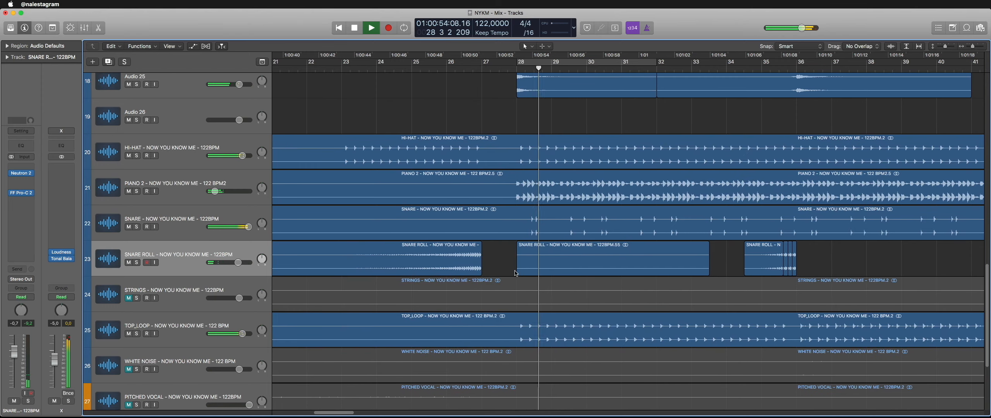
scroll(529, 252, "right", 3)
left_click(529, 251)
key("Delete")
scroll(532, 253, "down", 6)
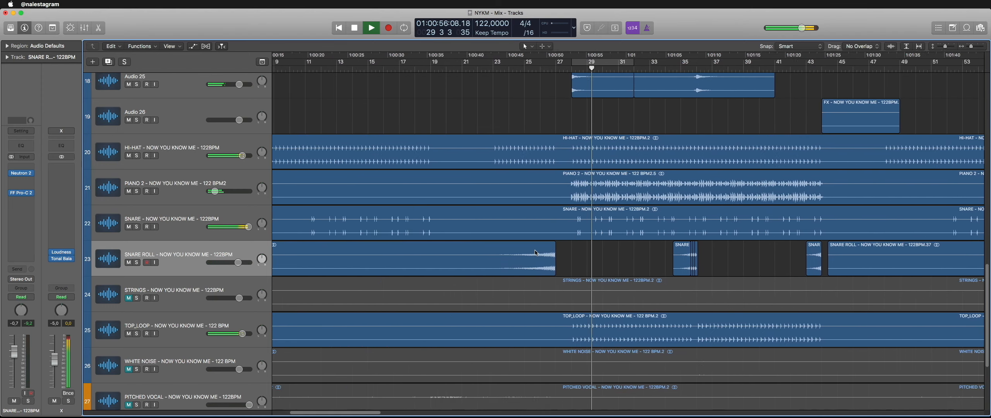
Step: Delete the silent SNARE ROLL audio from bar 44 to about bar 64, keeping the long roll before bar 76
scroll(535, 253, "down", 3)
scroll(534, 253, "right", 10)
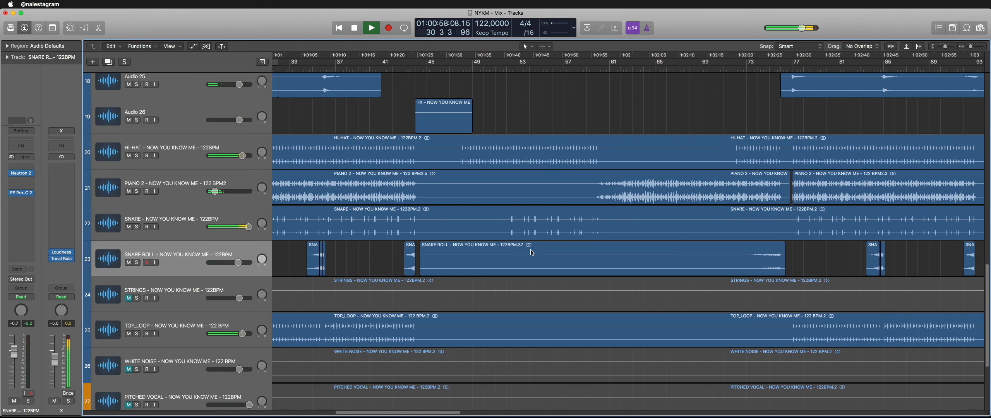
scroll(573, 256, "down", 2)
left_click_drag(596, 258, 572, 258)
key("Delete")
left_click(557, 254)
key("Delete")
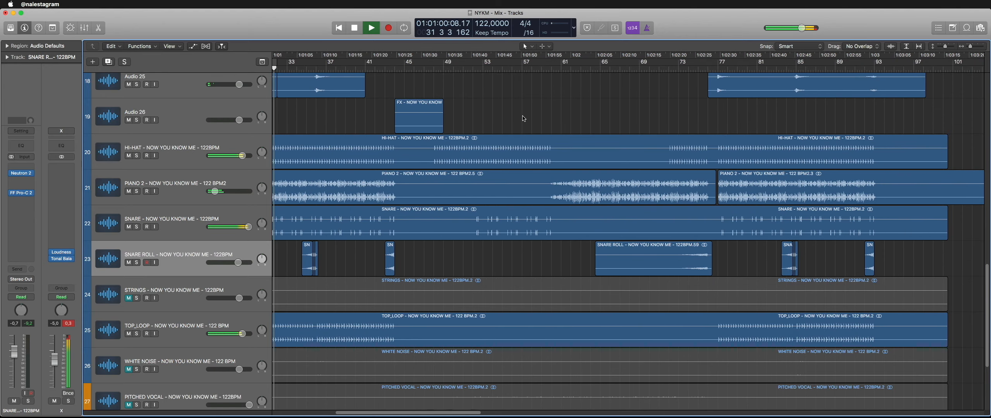
Step: Play the song from around bar 22, unmute and select the STRINGS track, and stop playback
scroll(524, 118, "down", 2)
scroll(524, 118, "down", 2)
scroll(411, 54, "left", 7)
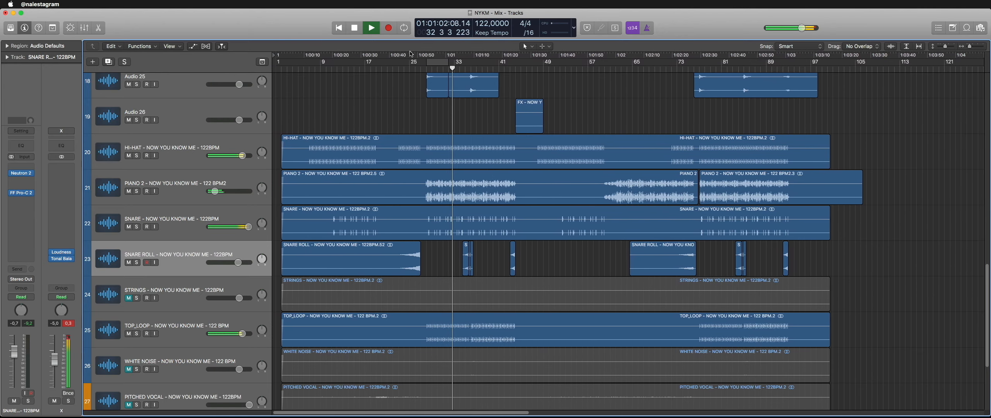
scroll(332, 211, "down", 3)
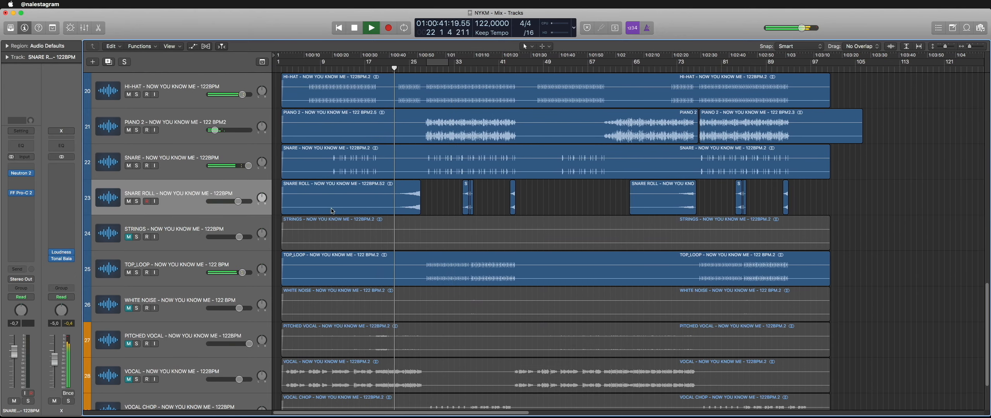
left_click(129, 237)
left_click(153, 229)
key("space")
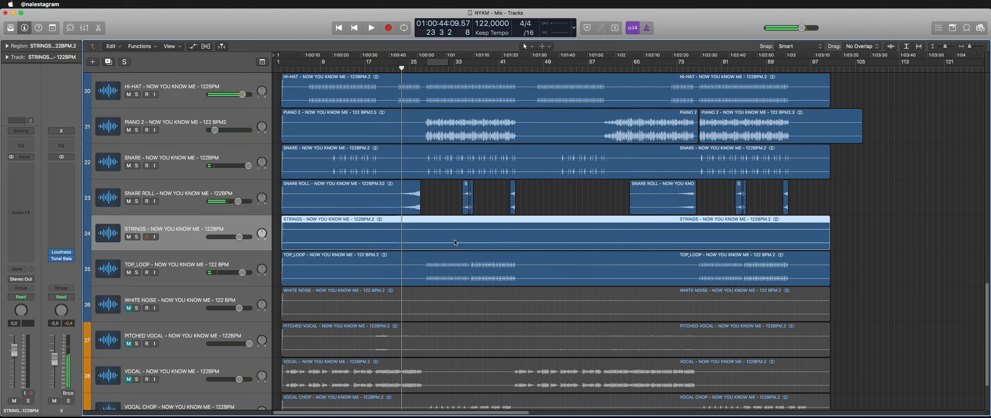
Step: Open the STRINGS region in the audio file editor and boost the audio's level across the whole region
double_click(534, 225)
scroll(400, 216, "down", 2)
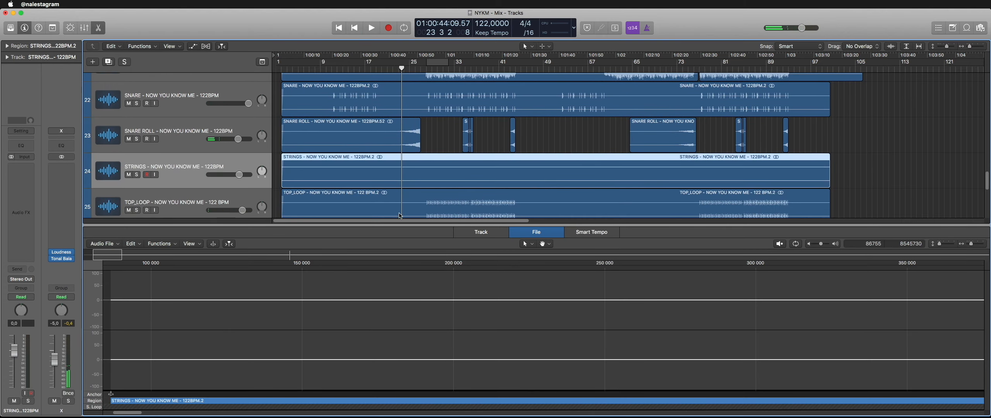
left_click(169, 244)
left_click(411, 268)
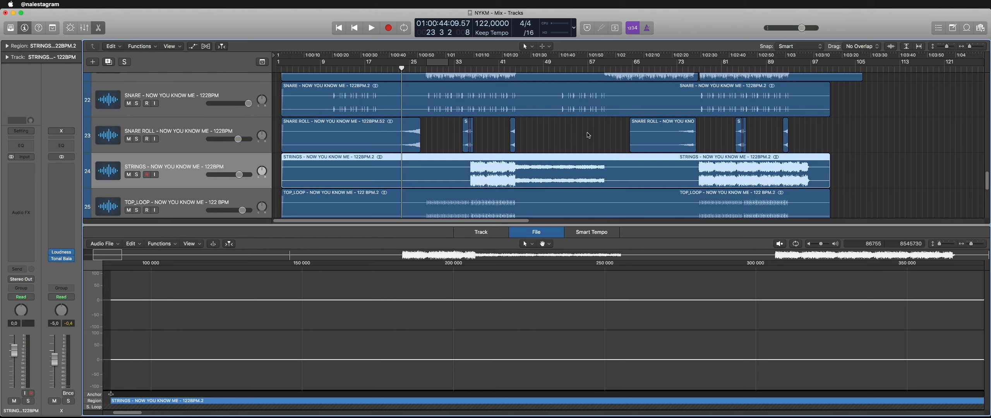
Step: Close the audio editor, play the song from bar 36 and lower the STRINGS track's volume to about -22.5 dB
key("e")
left_click(468, 68)
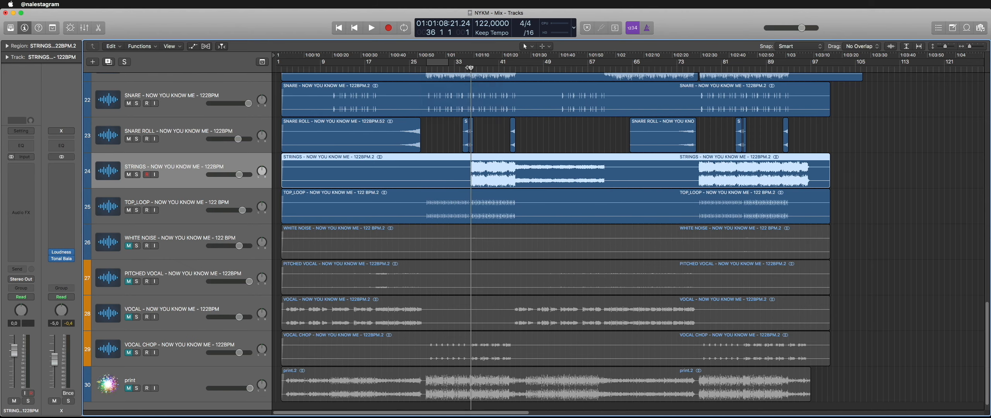
key("space")
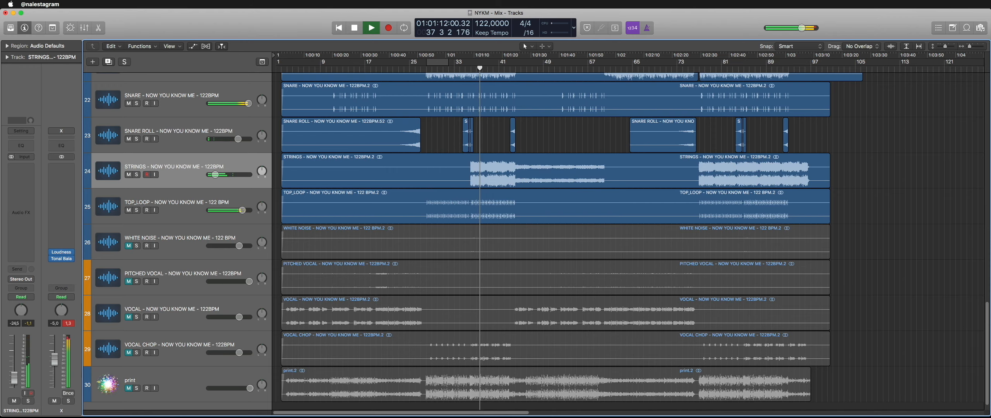
Step: Put FabFilter Pro-C 2 on the STRINGS track, side-chained to Audio 1, with the threshold at about -17.5 dB
key("super+2")
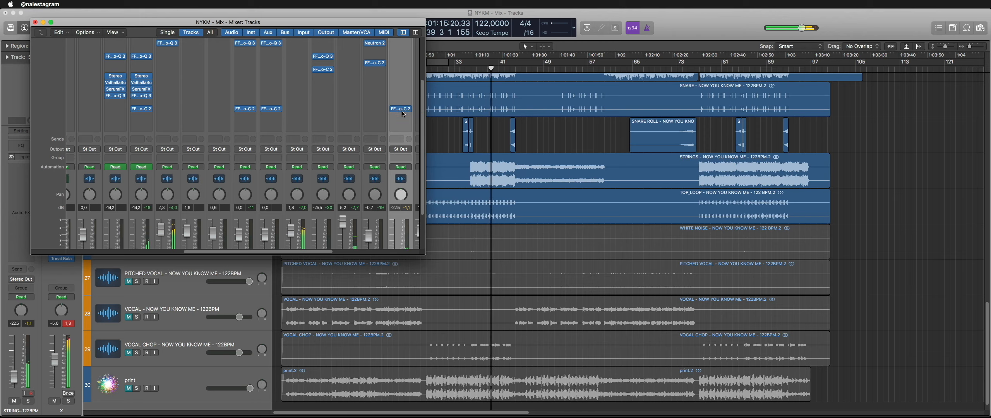
left_click(401, 110)
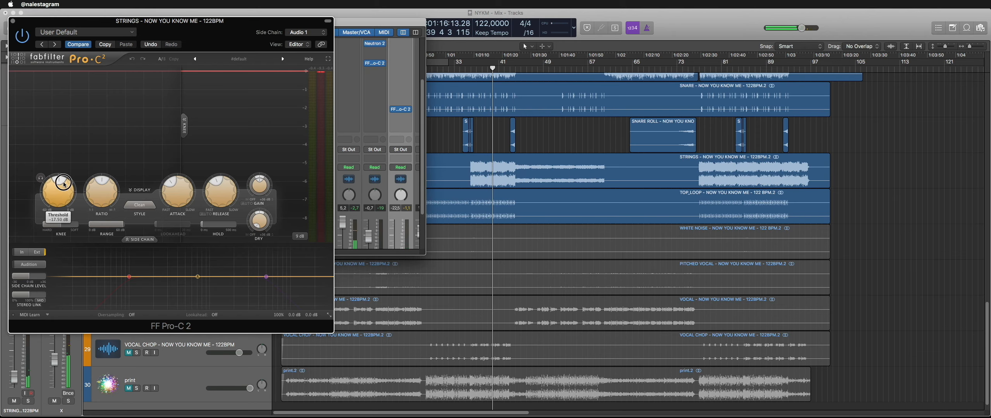
left_click(13, 21)
left_click(42, 23)
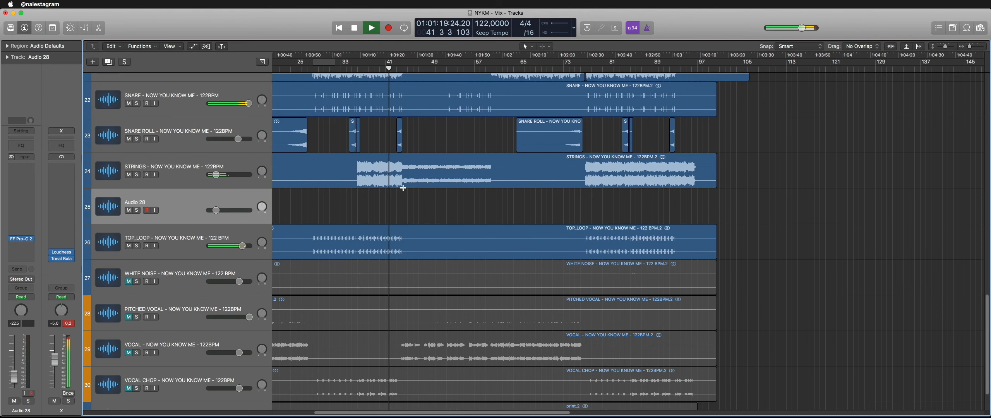
Step: Move the quieter STRINGS section from about bar 43 to bar 67 onto the Audio 28 track and stop playback
left_click_drag(403, 185, 536, 185)
left_click_drag(452, 183, 451, 218)
left_click(466, 181)
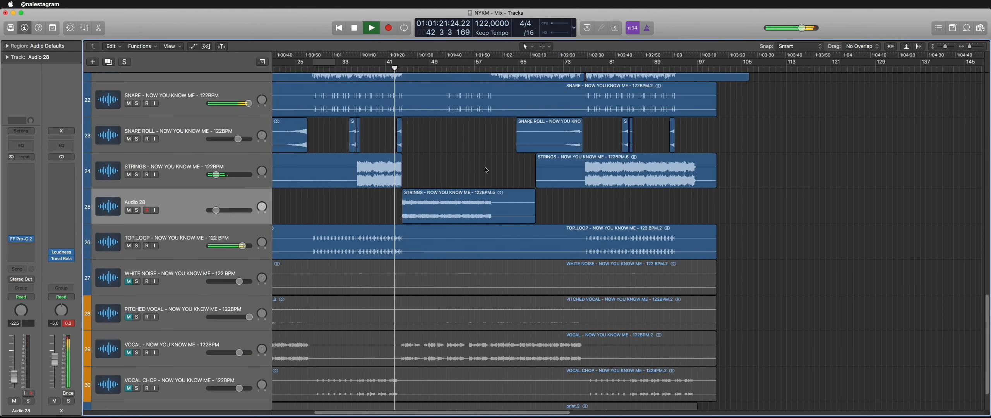
key("space")
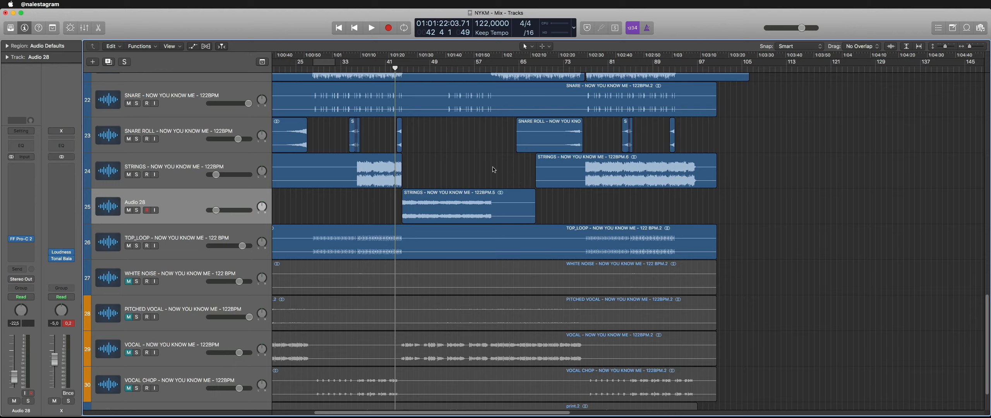
Step: Delete the silent tail of the strings region on Audio 28 just before bar 60 and apply a short fade at its cut end
left_click_drag(492, 207, 562, 207)
key("Delete")
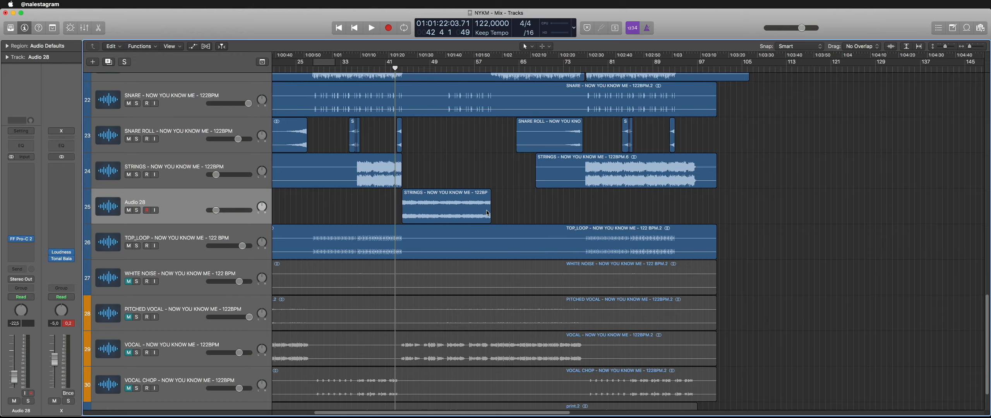
scroll(490, 214, "up", 10)
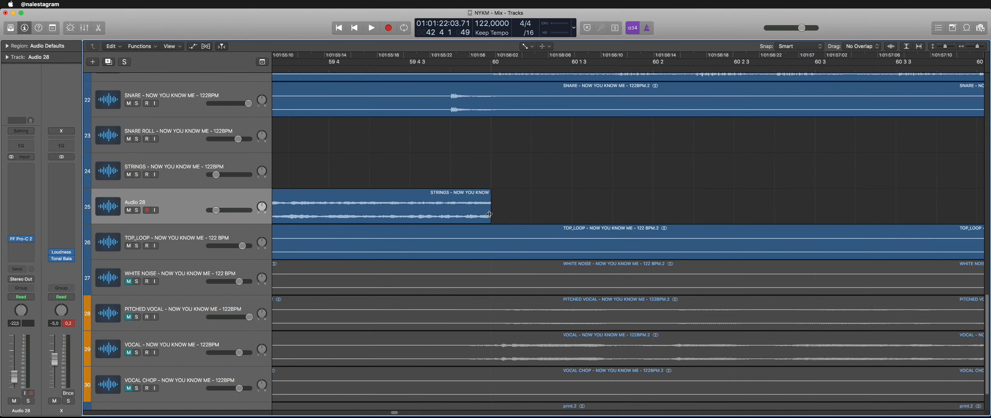
left_click_drag(489, 214, 483, 218)
key("t")
key("t")
left_click(494, 156)
Step: Delete the leftover region ends beyond about bar 99 on all tracks from KICK to VOCAL CHOP, erasing their automation data
scroll(494, 157, "down", 8)
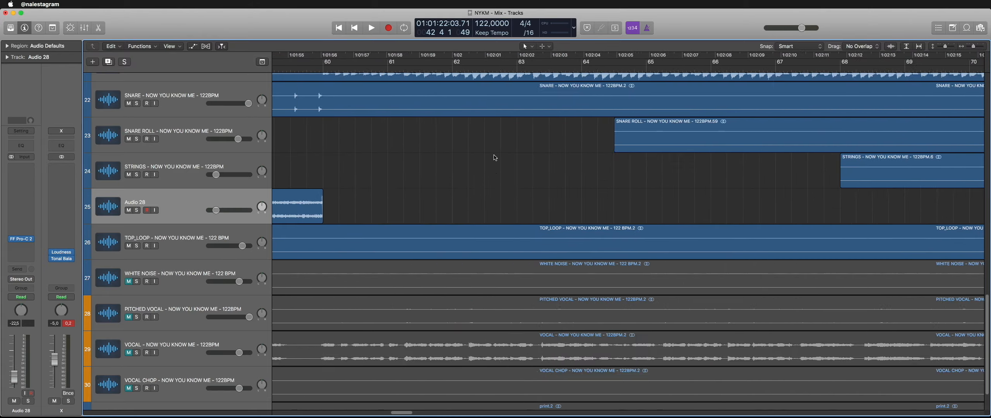
scroll(495, 158, "down", 10)
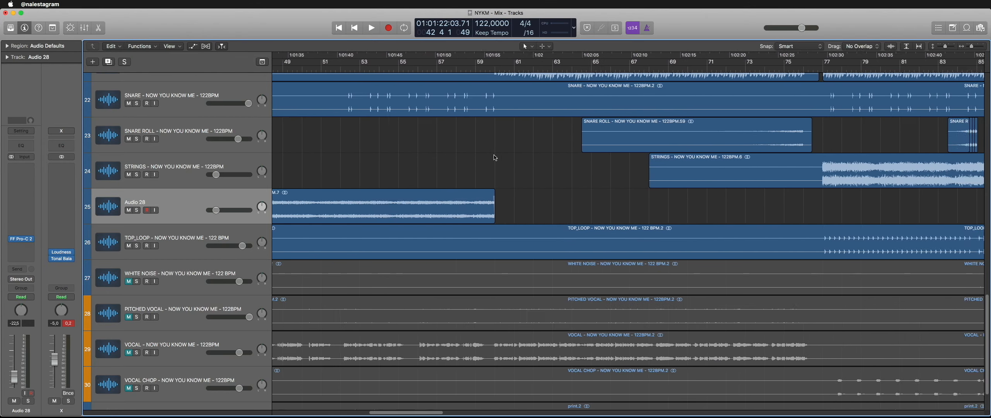
scroll(494, 158, "down", 8)
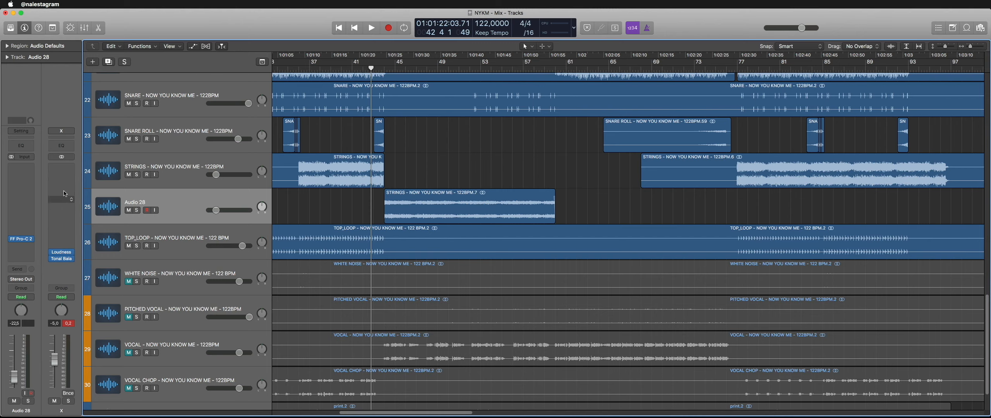
scroll(540, 155, "down", 3)
scroll(541, 156, "down", 3)
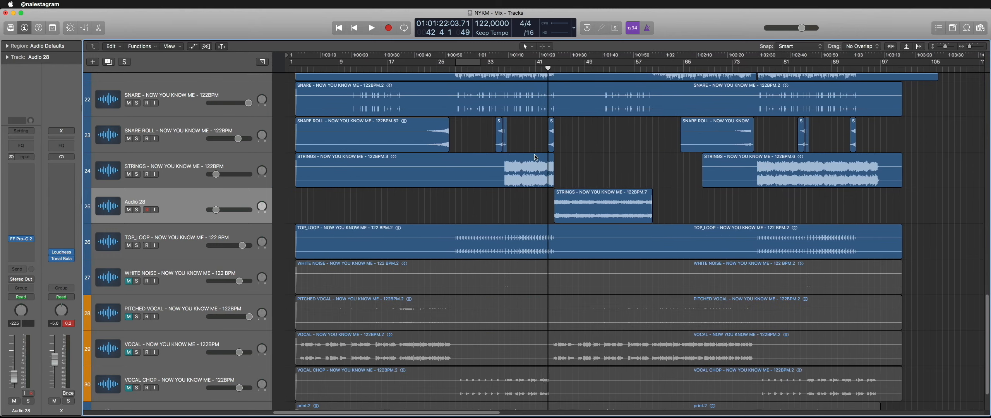
scroll(538, 157, "up", 10)
scroll(536, 158, "right", 5)
scroll(850, 226, "down", 4)
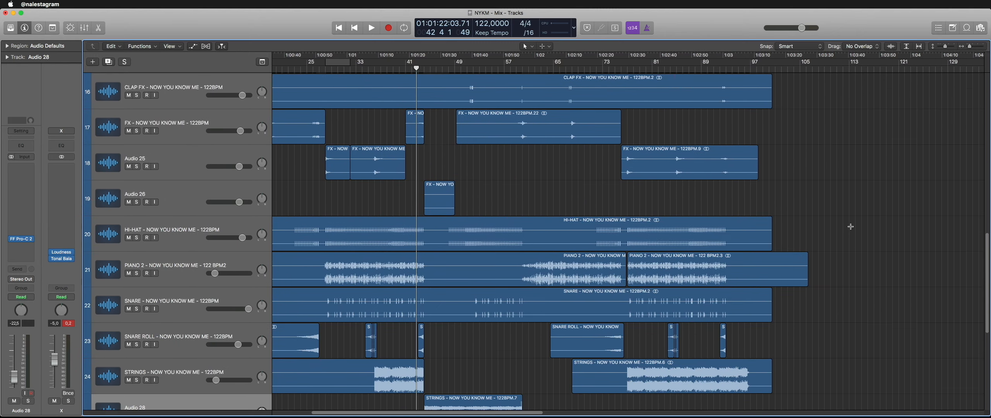
scroll(766, 197, "up", 15)
scroll(765, 197, "right", 2)
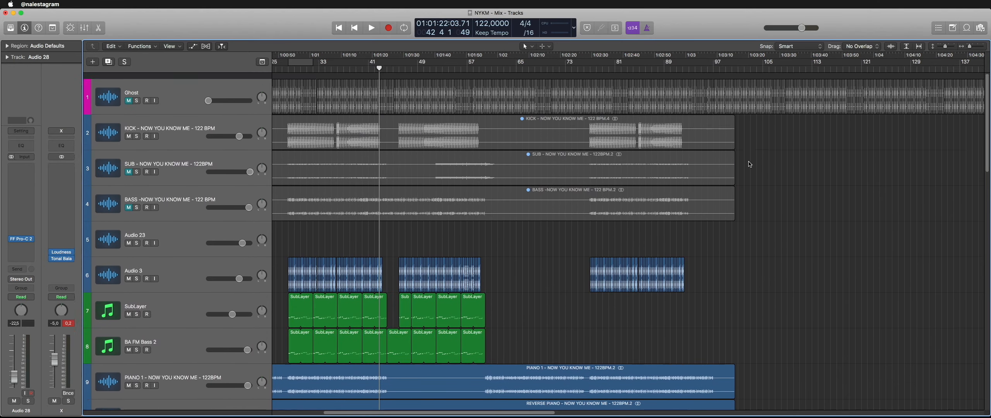
mouse_move(733, 114)
left_mouse_down()
mouse_move(772, 414)
mouse_move(816, 414)
left_mouse_up()
key("Delete")
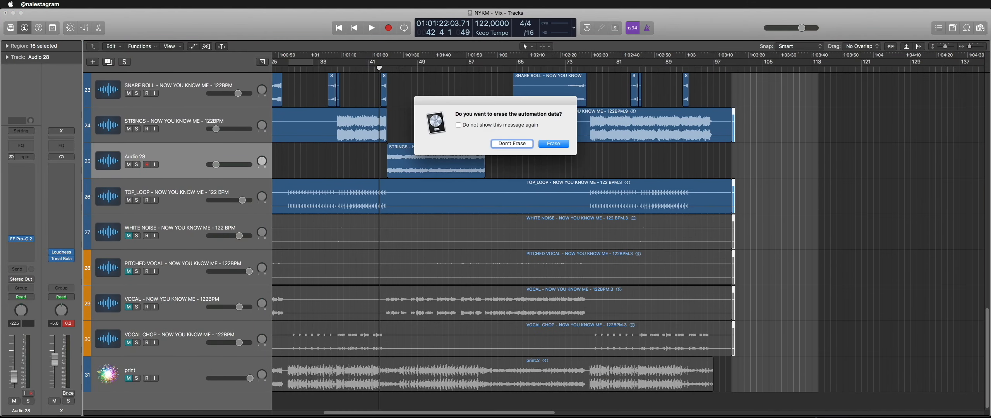
key("Return")
scroll(534, 234, "up", 15)
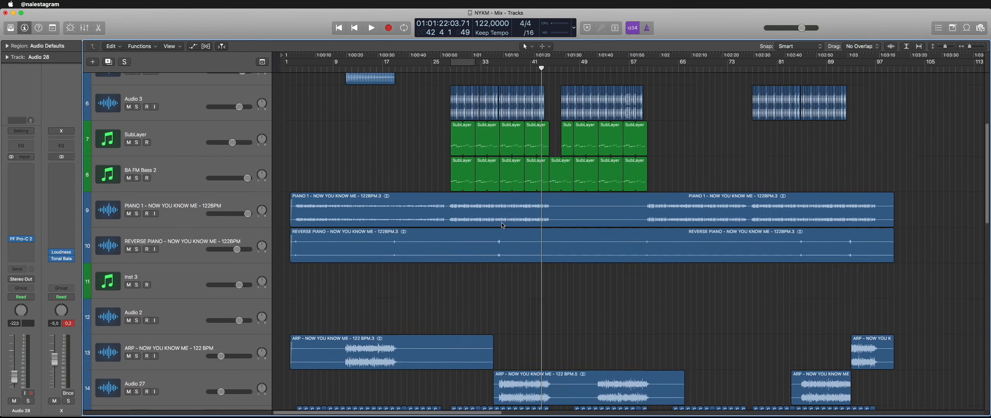
Step: Unmute and select the WHITE NOISE track, and normalize its region in the audio file editor
scroll(533, 234, "down", 15)
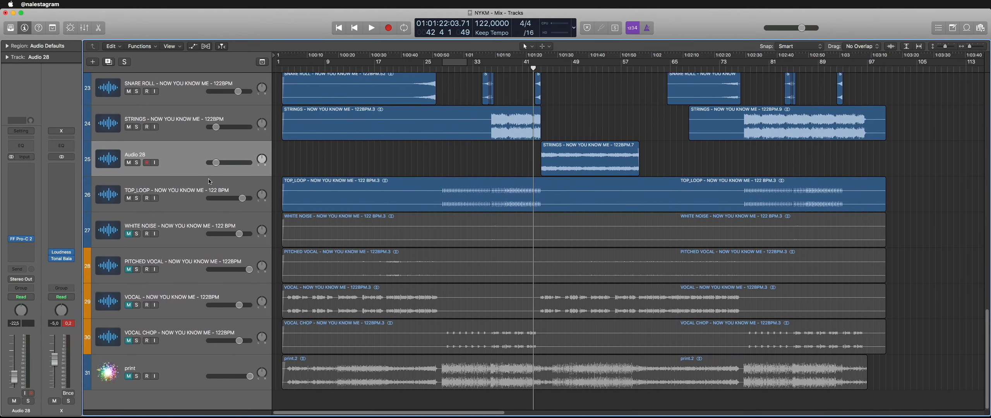
left_click(170, 228)
key("space")
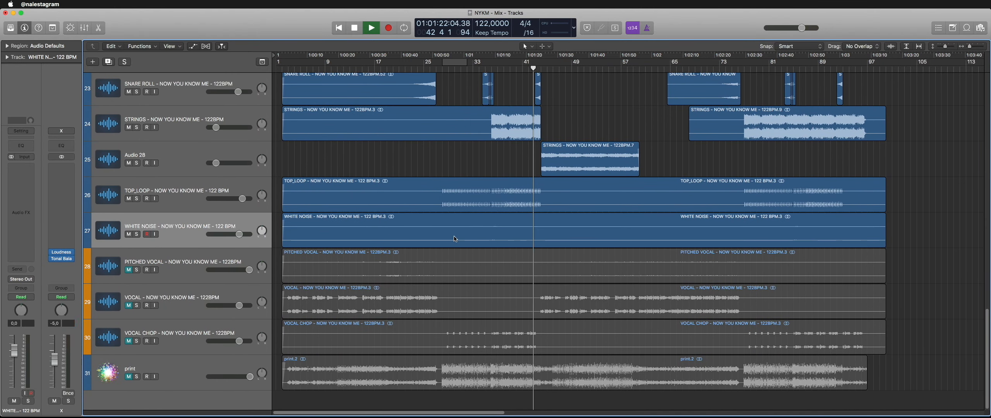
double_click(436, 235)
left_click(161, 243)
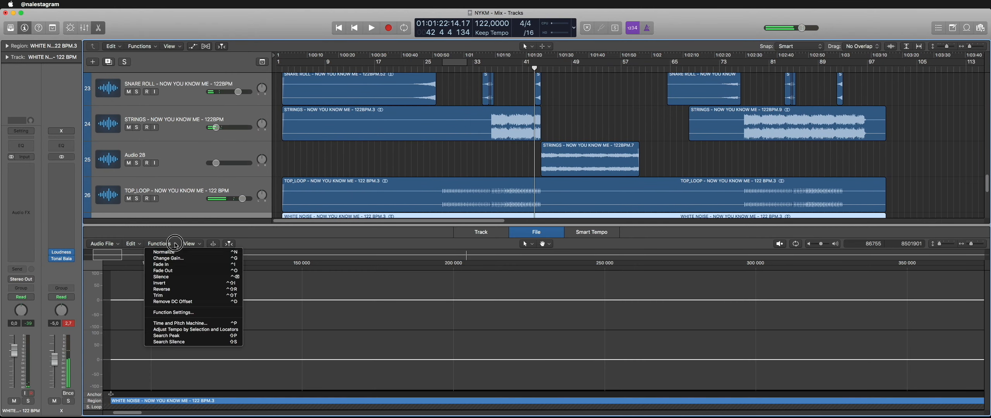
left_click(172, 252)
key("e")
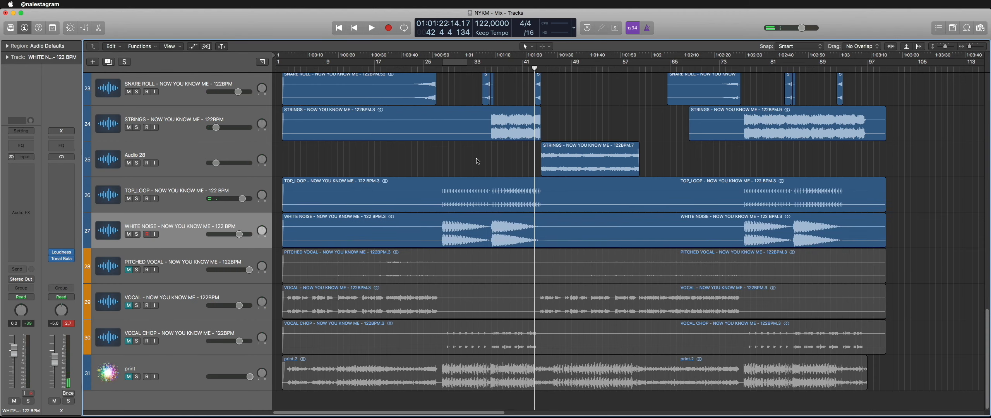
Step: Play the song from about bar 27, solo the WHITE NOISE track and lower its volume to about -23 dB
left_click(442, 67)
key("space")
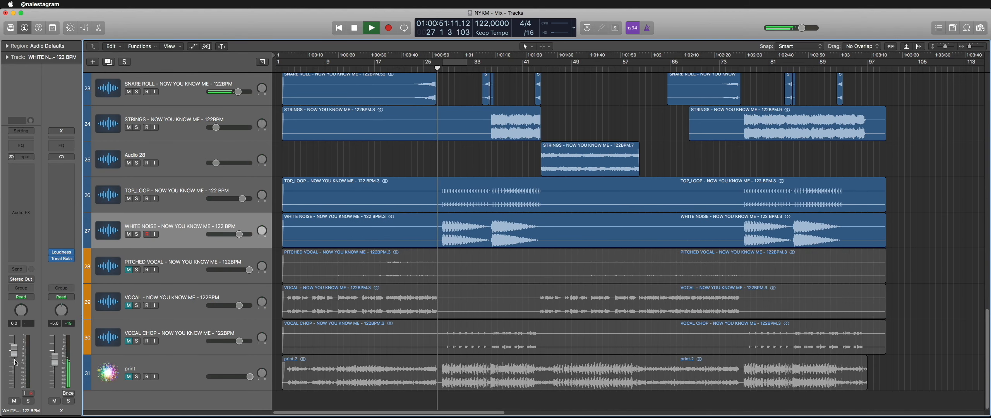
key("s")
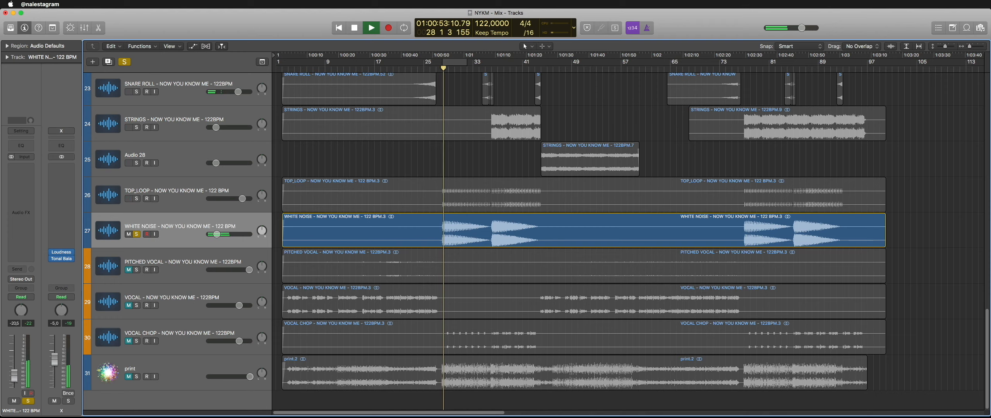
Step: Add FabFilter Pro-Q 3 to the WHITE NOISE track with a low cut at about 1769 Hz, and unsolo the track
left_click(21, 178)
left_click(24, 208)
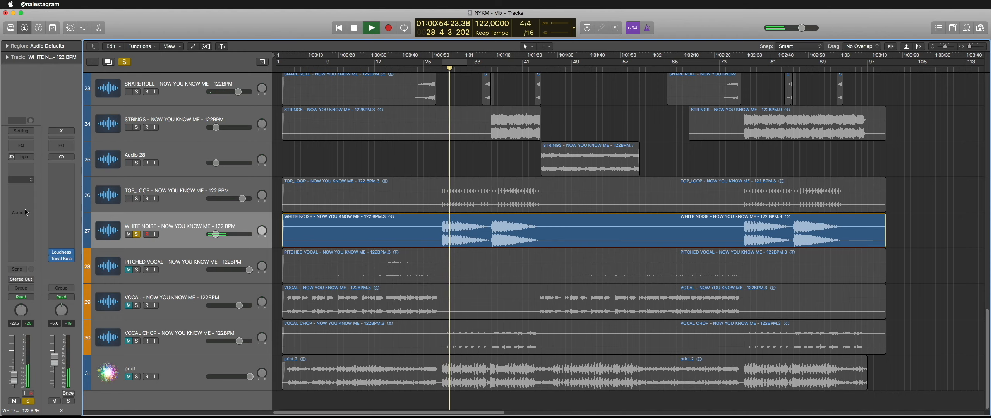
left_click_drag(34, 144, 281, 154)
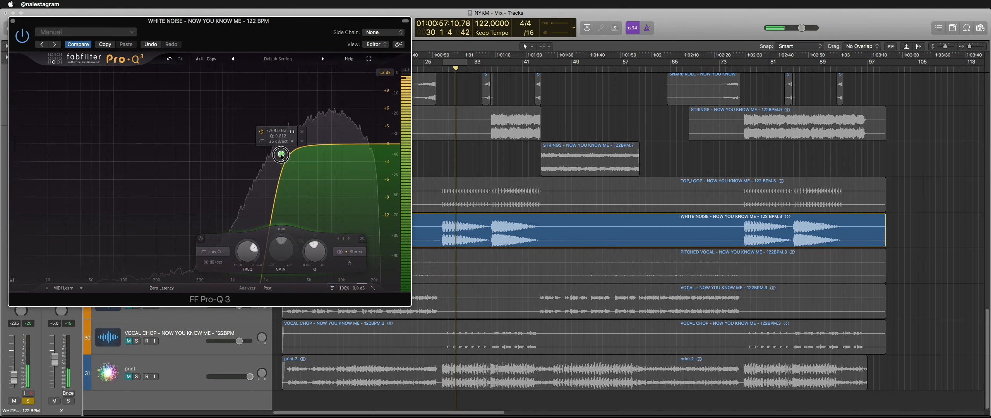
key("s")
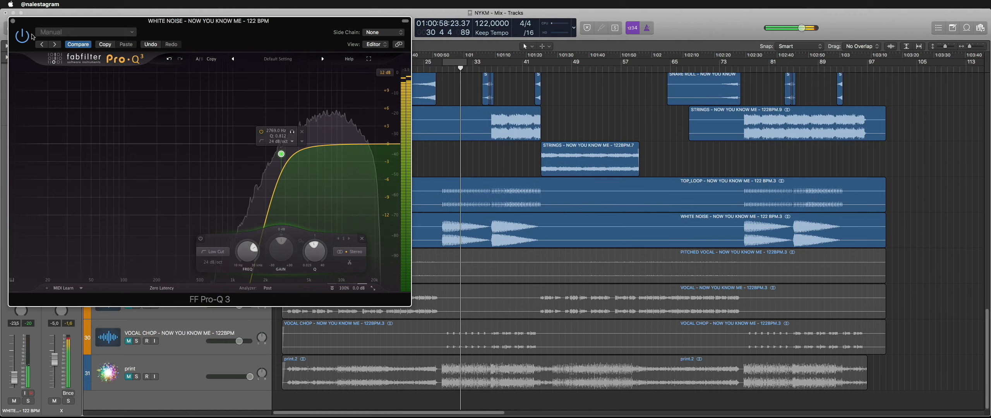
left_click(13, 21)
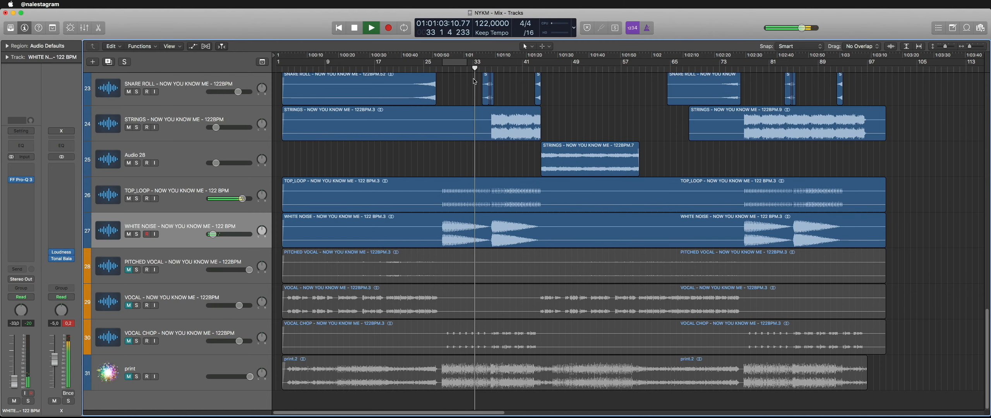
Step: Replay the song from around bar 26, lower the WHITE NOISE track's volume to -36 dB and stop playback
left_click(435, 67)
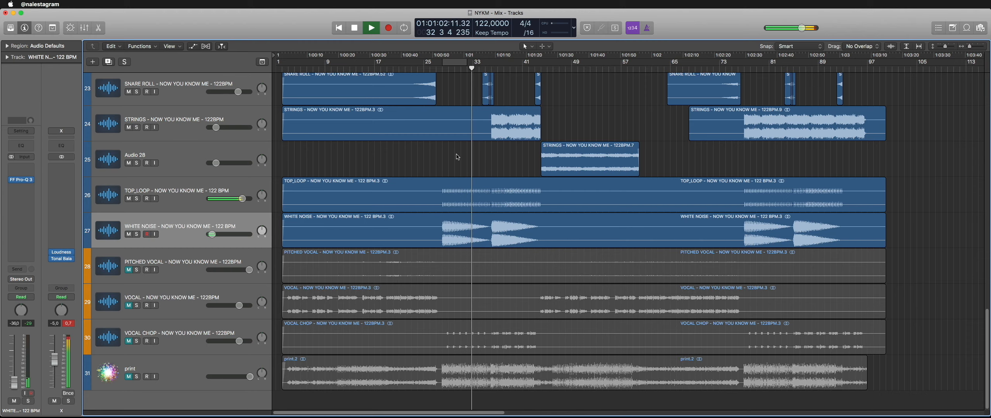
key("space")
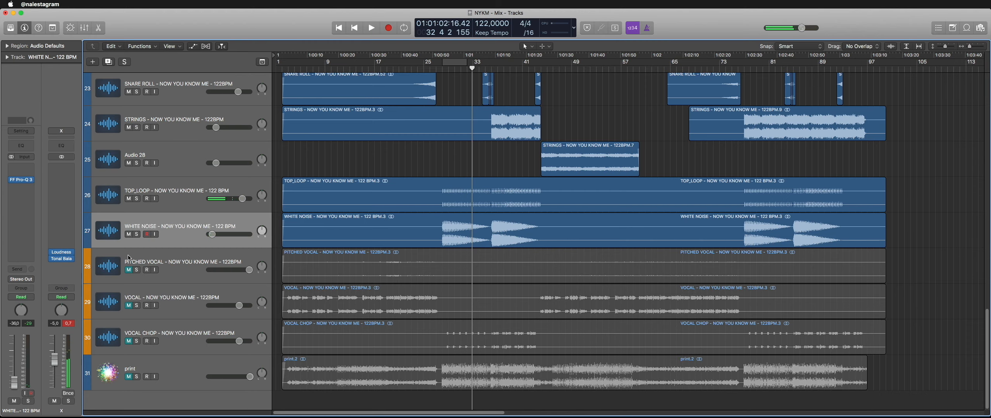
Step: Play the song from about bar 32 and look through all tracks of the arrangement
scroll(499, 213, "up", 5)
key("space")
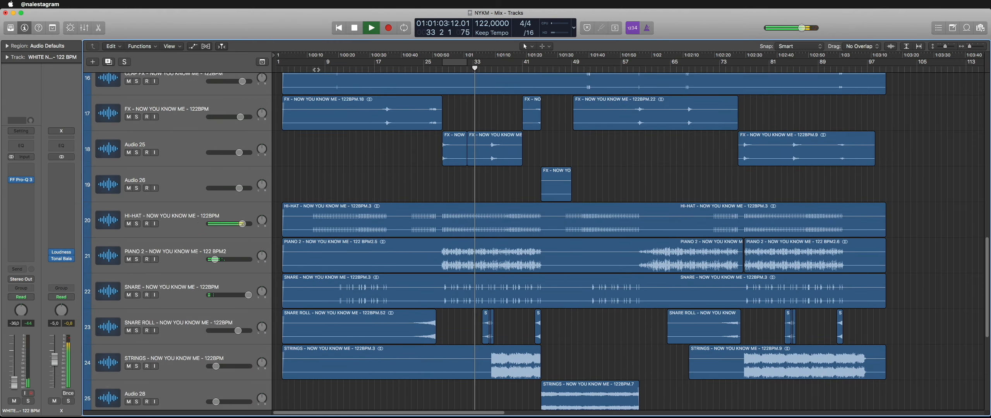
scroll(416, 207, "up", 10)
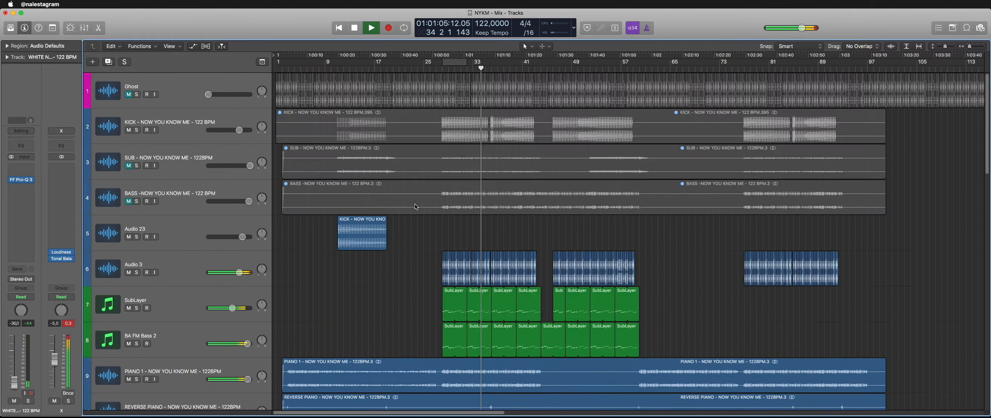
key("space")
scroll(402, 252, "down", 15)
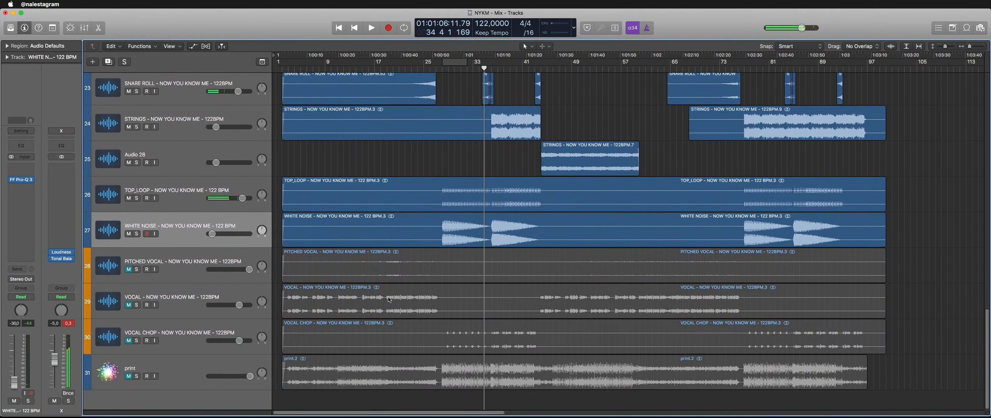
scroll(389, 299, "up", 20)
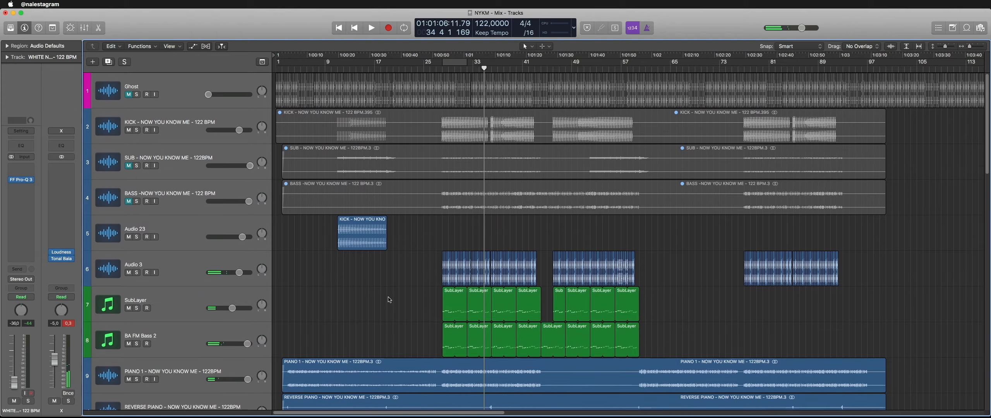
key("space")
Step: Delete the empty Inst 3 and Audio 2 tracks from the arrangement
scroll(680, 225, "down", 6)
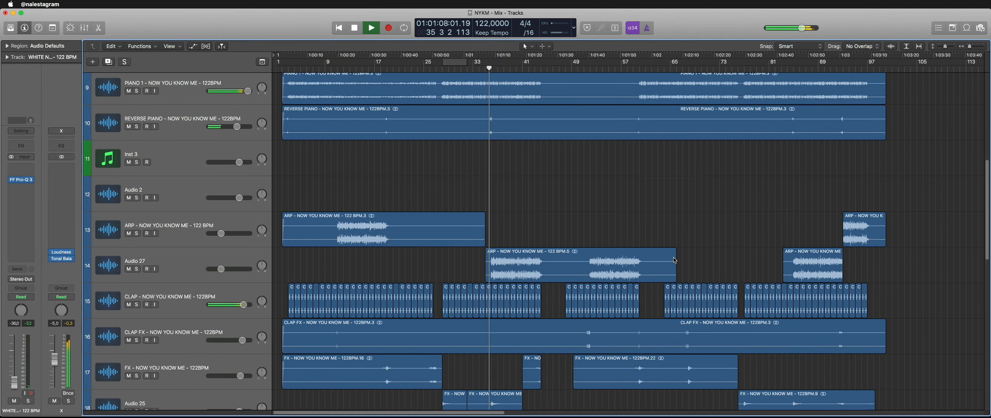
left_click(174, 185)
left_click(171, 145, "shift")
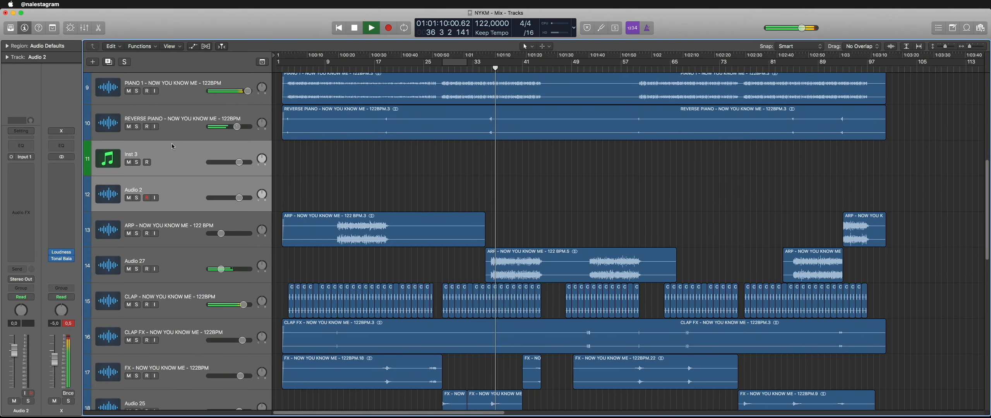
key("super+BackSpace")
Step: Stop playback, unmute the VOCAL track and play the song from bar 3
scroll(247, 280, "down", 5)
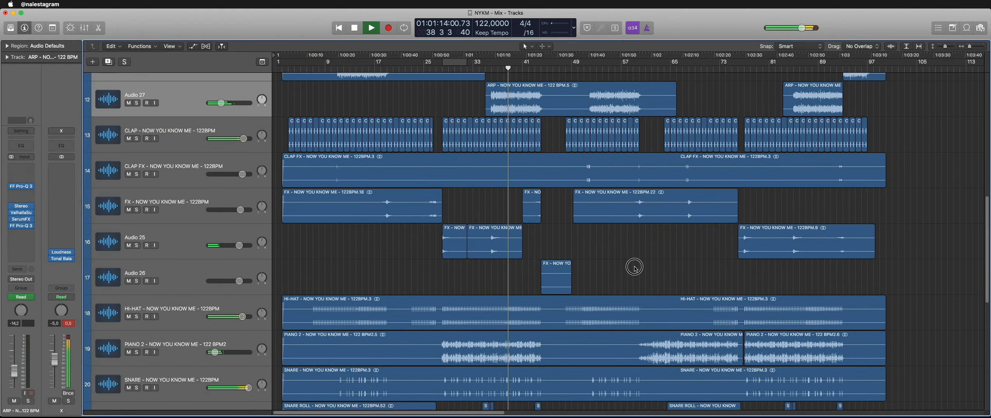
scroll(636, 269, "right", 2)
scroll(612, 265, "down", 10)
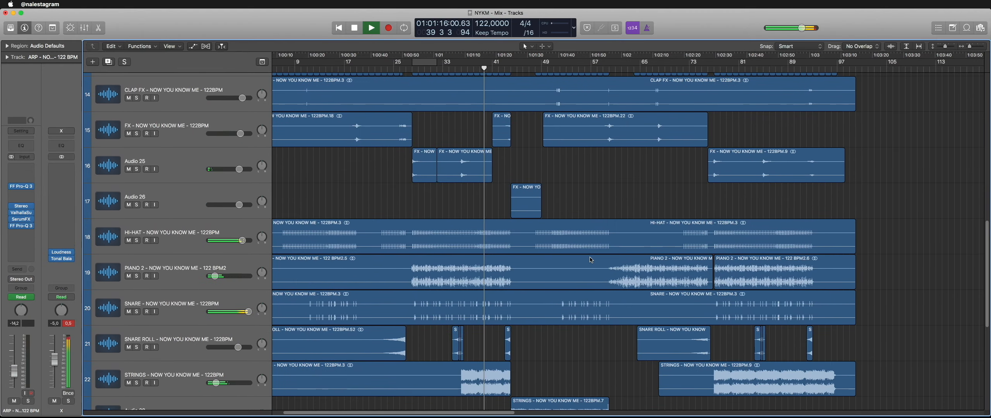
scroll(590, 260, "left", 2)
scroll(589, 259, "down", 4)
key("space")
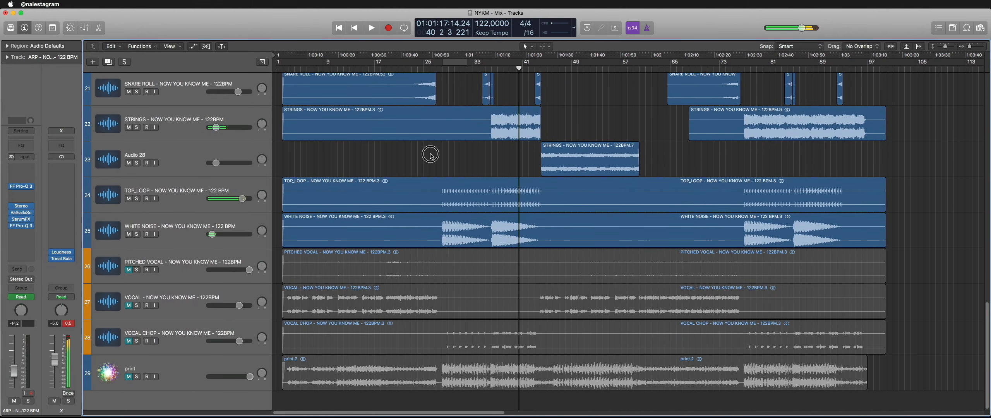
left_click(132, 298)
left_click(286, 68)
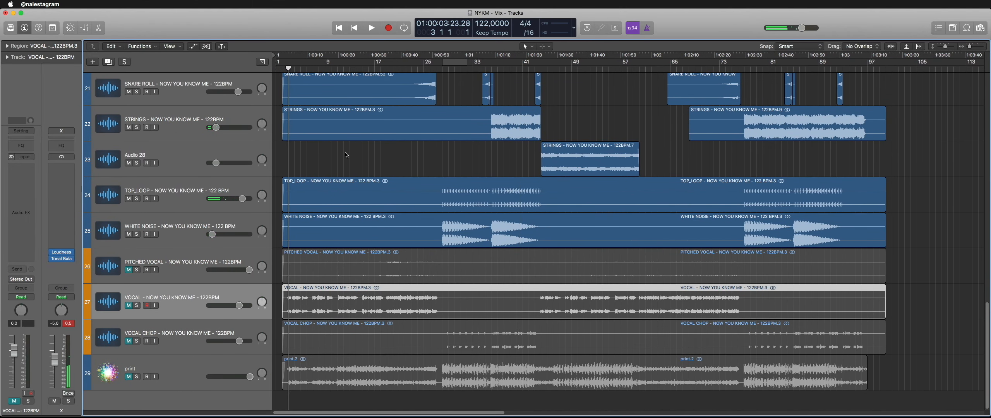
left_click(345, 154)
left_click(129, 305)
key("space")
left_click(167, 297)
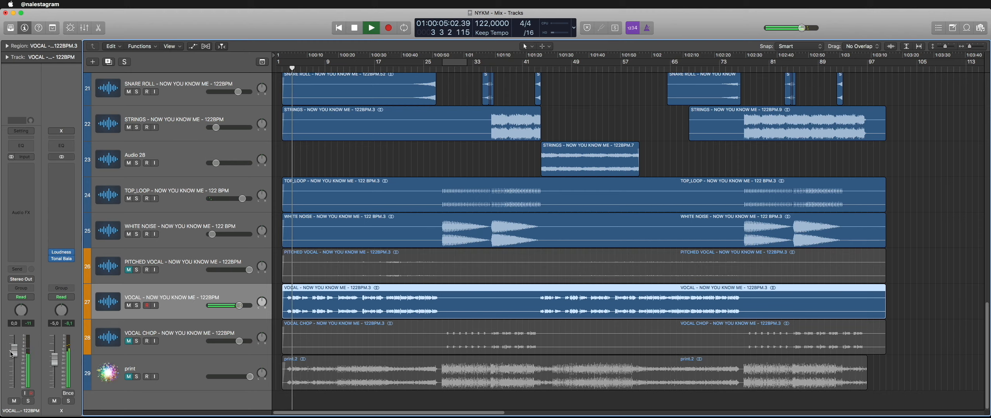
Step: Raise the VOCAL track's volume to 5.9 dB, solo the track and stop playback
left_click_drag(14, 350, 14, 336)
key("s")
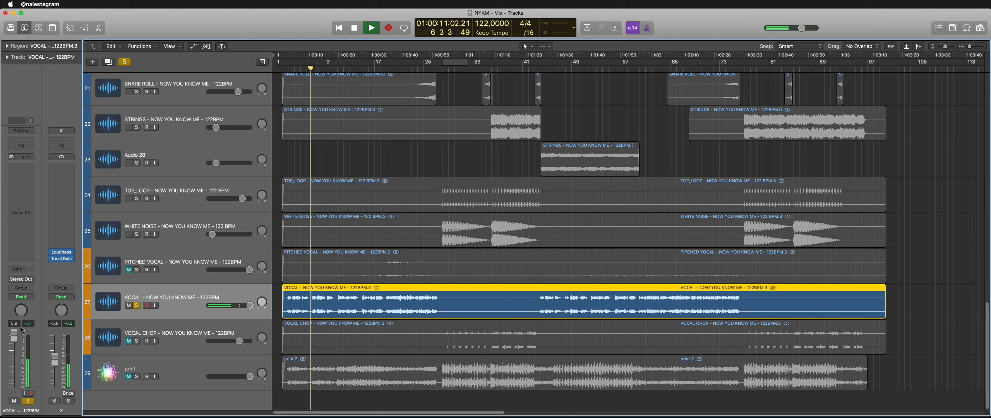
key("space")
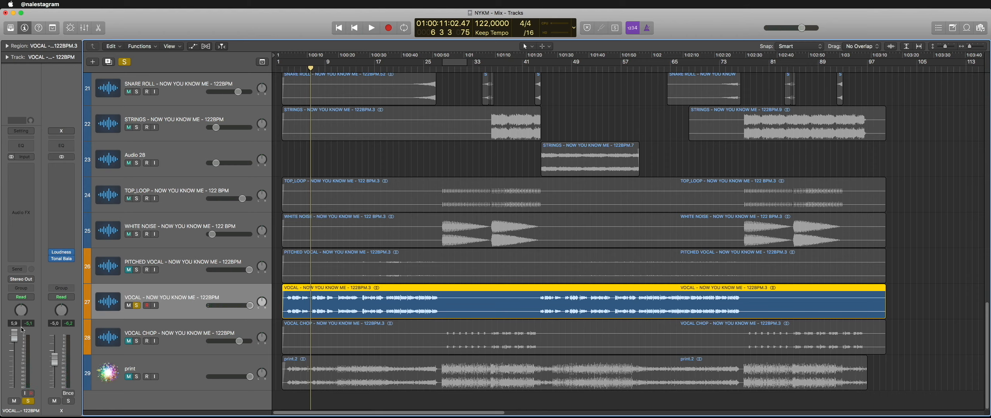
Step: Listen to the start of the soloed VOCAL track from bar 3 in a closer timeline view
left_click(343, 159)
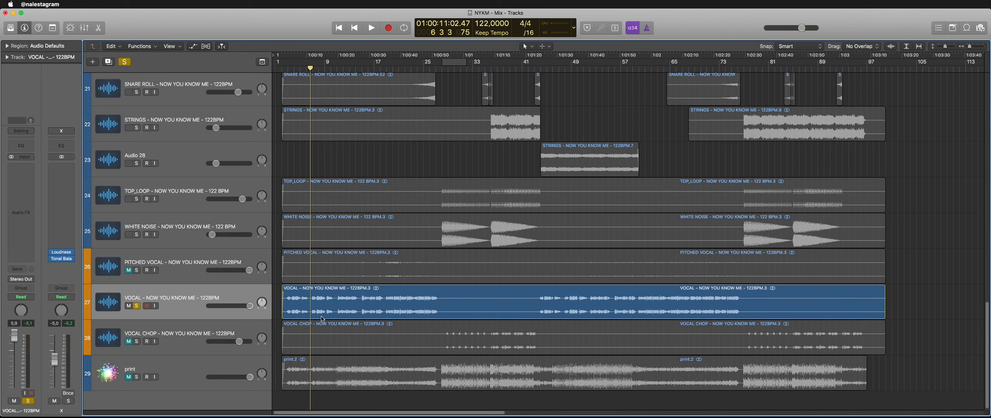
left_click(291, 158)
left_click(293, 68)
left_click(333, 168)
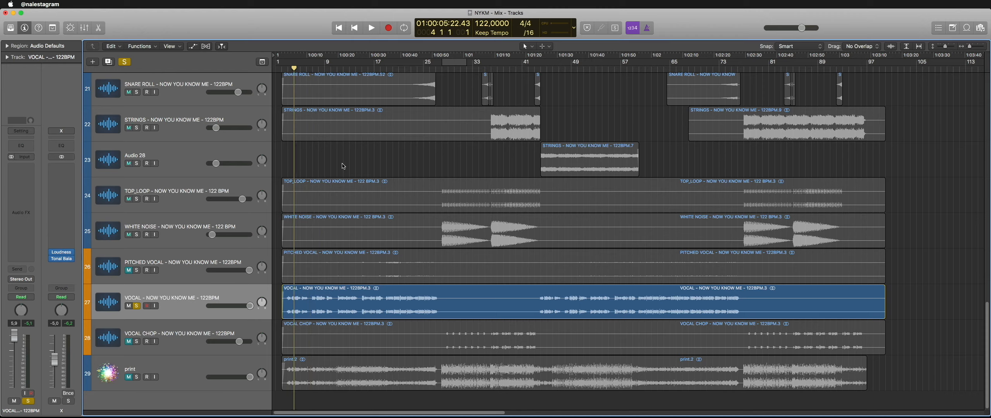
scroll(343, 166, "up", 5)
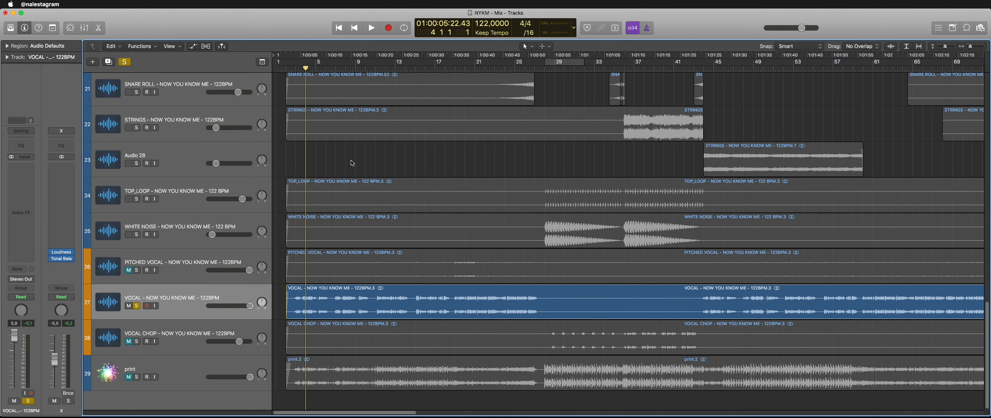
left_click(353, 158)
key("comma")
left_click(350, 168)
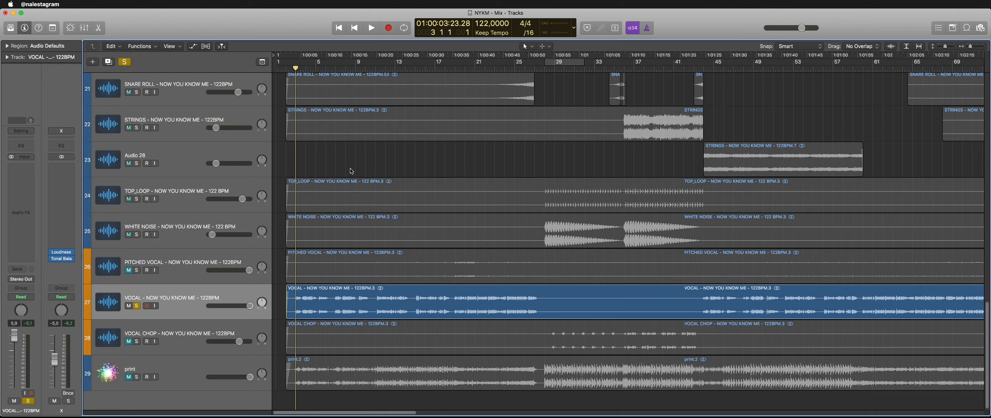
scroll(351, 169, "down", 2)
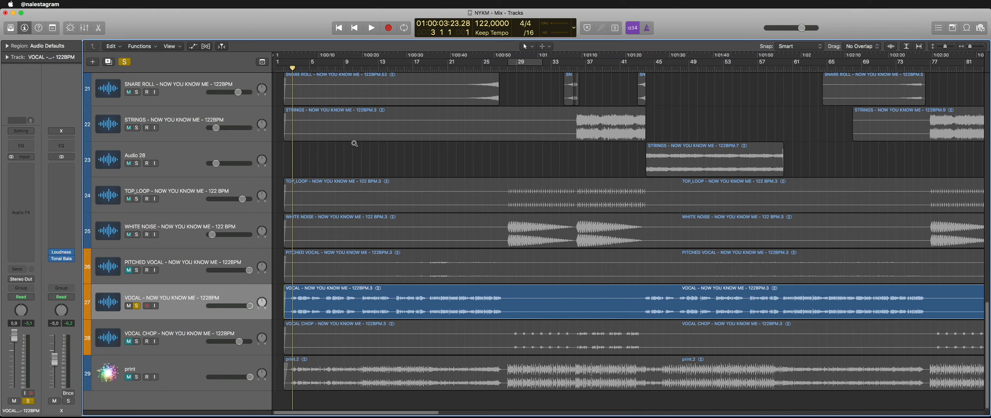
scroll(354, 143, "up", 3)
key("space")
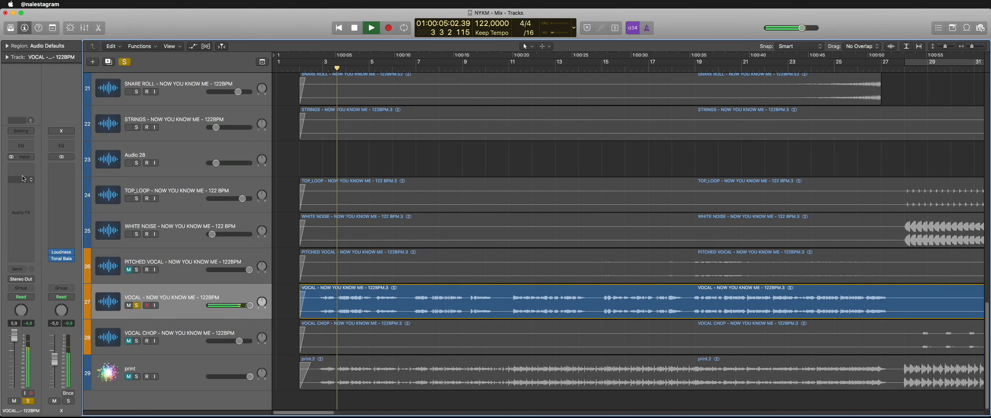
key("space")
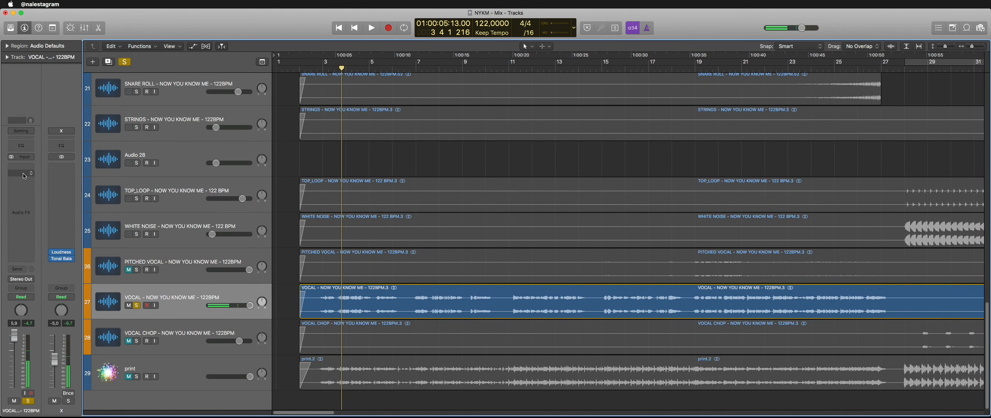
Step: Add the Stereo plug-in to the VOCAL track and increase its width while the vocal plays
left_click(24, 176)
mouse_move(39, 273)
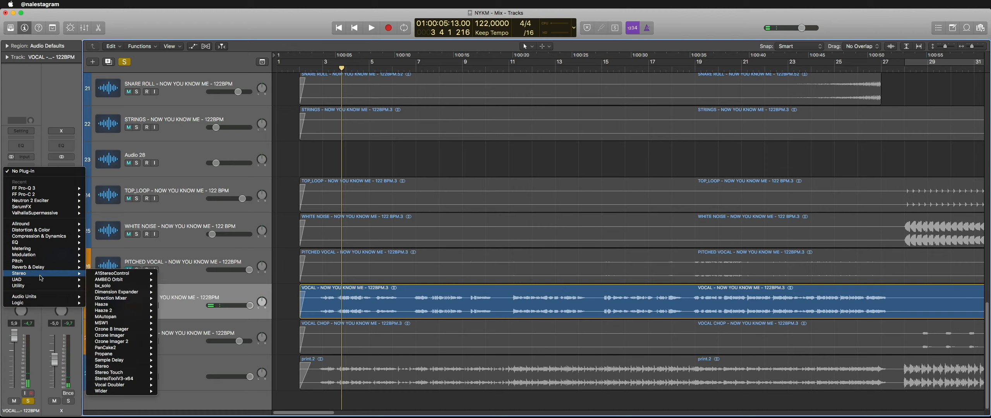
mouse_move(100, 378)
left_click(173, 378)
key("space")
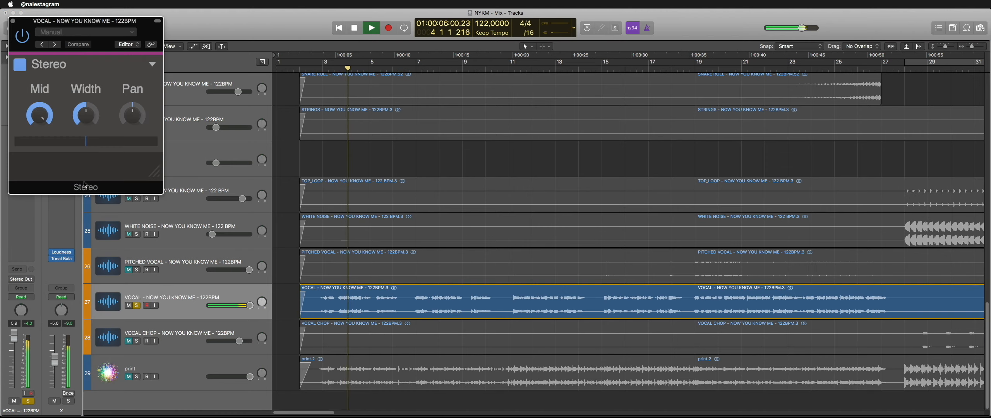
left_click_drag(86, 115, 86, 89)
key("space")
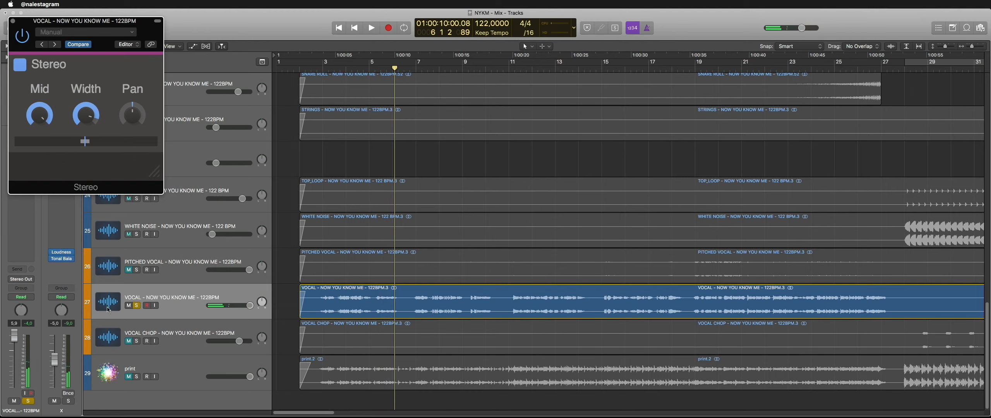
Step: Replay the vocal from bar 2, set the Stereo plug-in's width to about 307% and close its window
left_click_drag(86, 116, 86, 120)
left_click(300, 68)
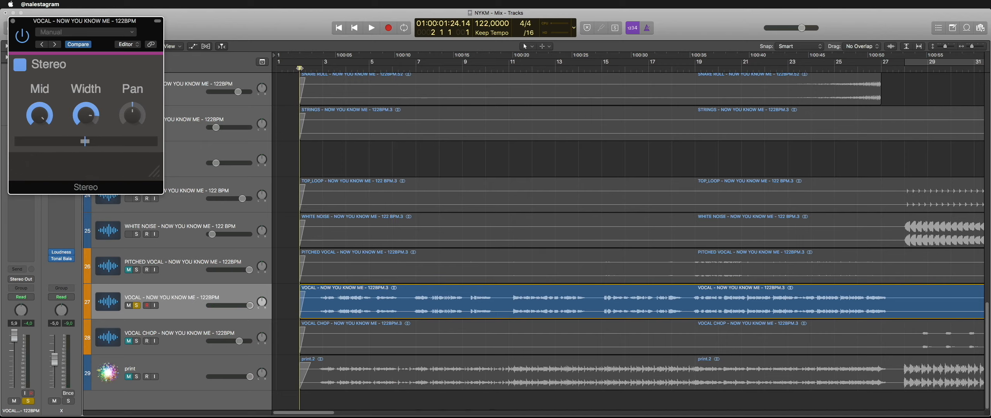
key("space")
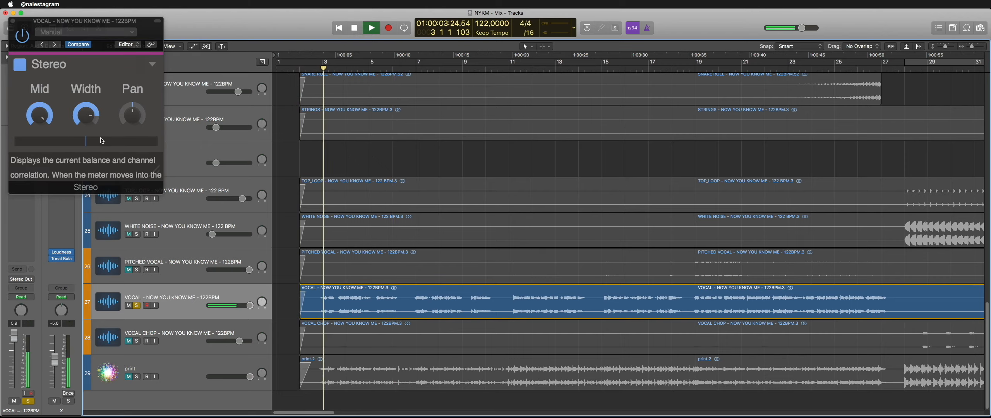
left_click_drag(86, 114, 86, 119)
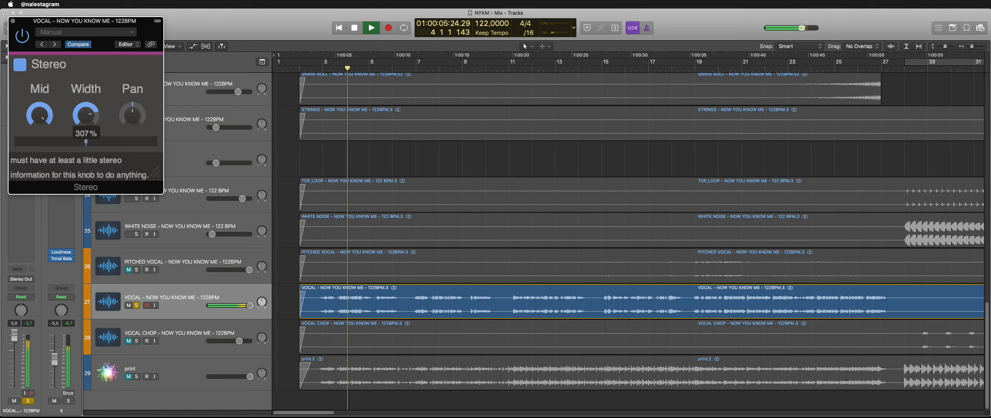
left_click(13, 20)
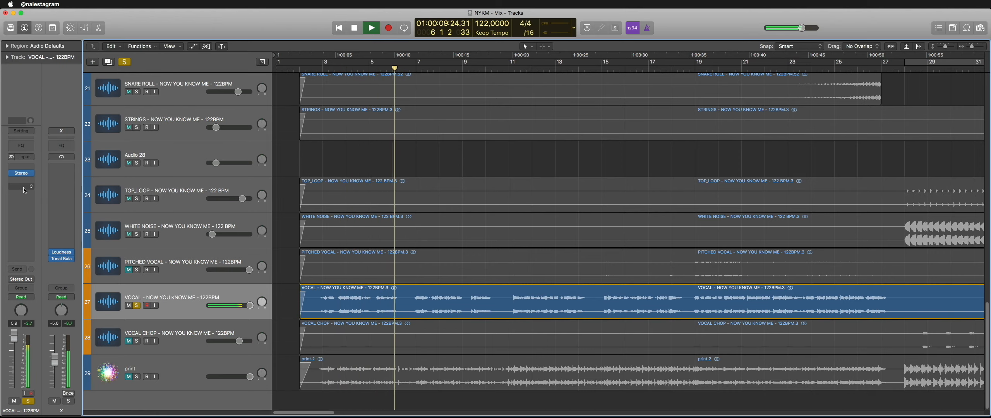
Step: Add FabFilter Pro-C 2 to the VOCAL track after Stereo, lower its threshold and unsolo the track
left_click(24, 193)
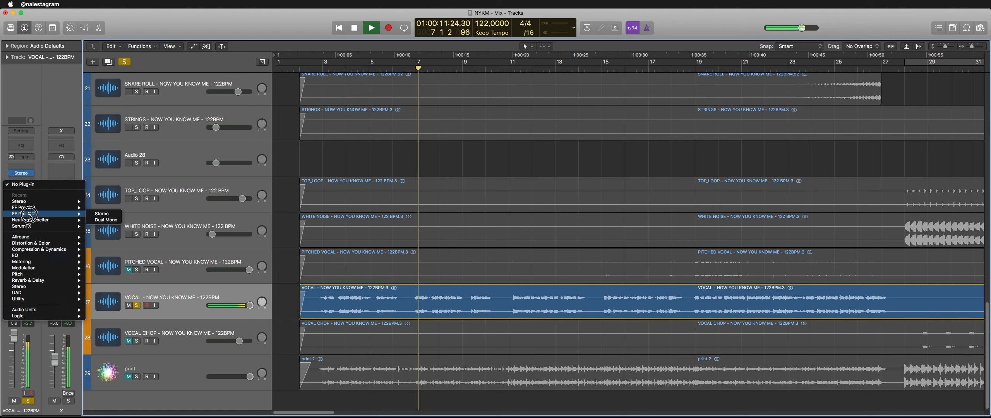
left_click(93, 213)
mouse_move(58, 194)
left_mouse_down()
mouse_move(63, 170)
mouse_move(60, 205)
left_mouse_up()
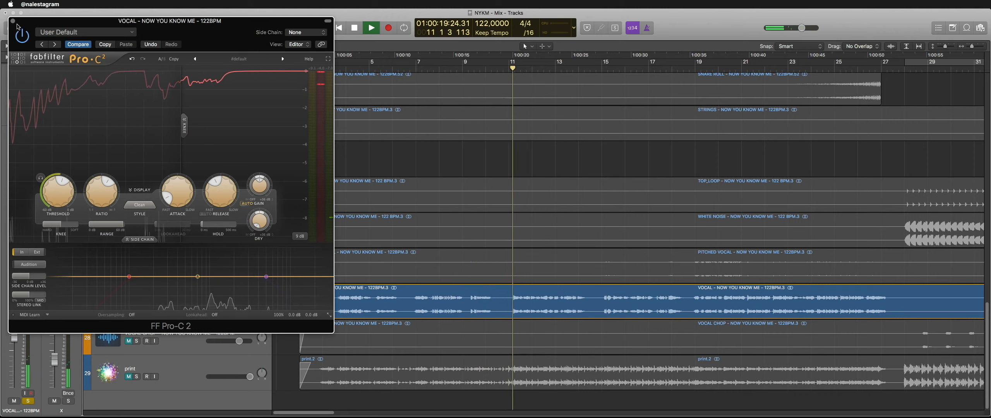
left_click(136, 305)
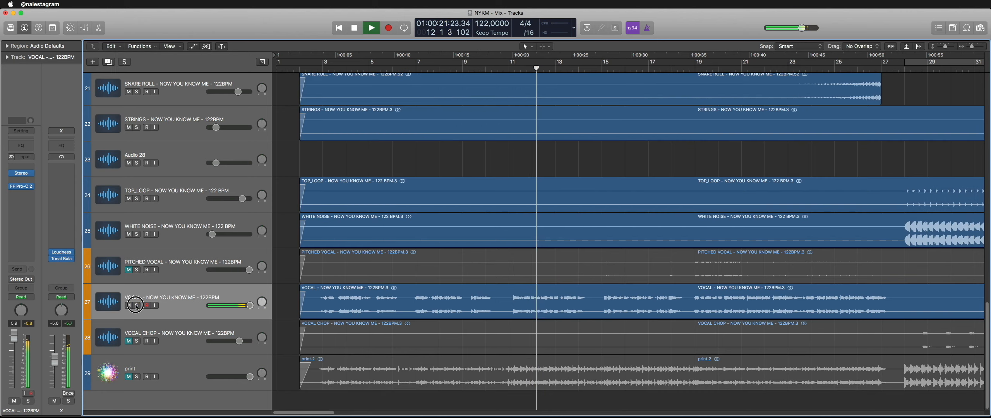
Step: Lower the VOCAL track's volume to about 3.6 dB while the full song plays
left_click(149, 290)
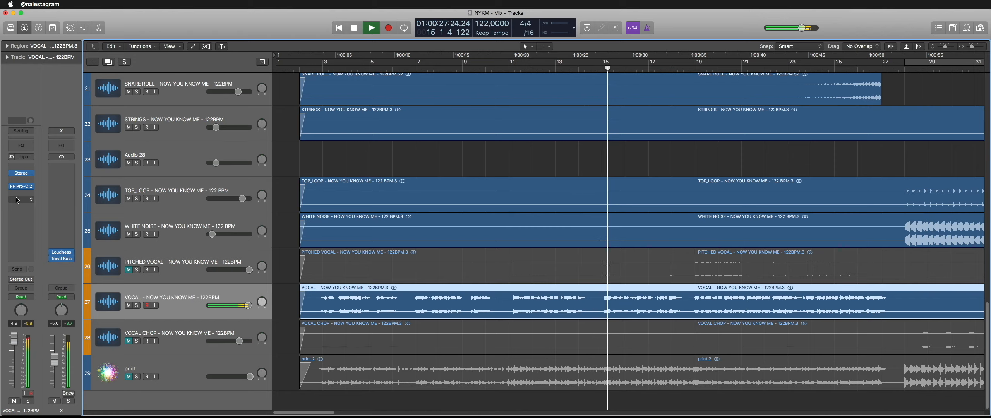
left_click(17, 199)
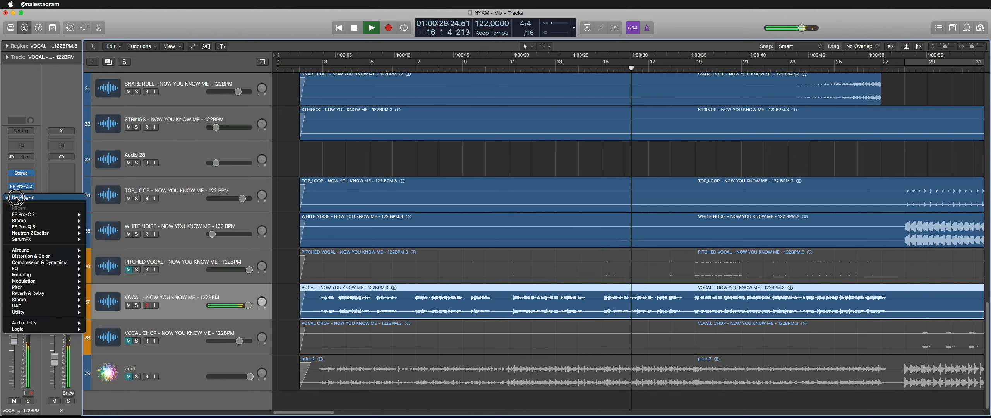
left_click(17, 199)
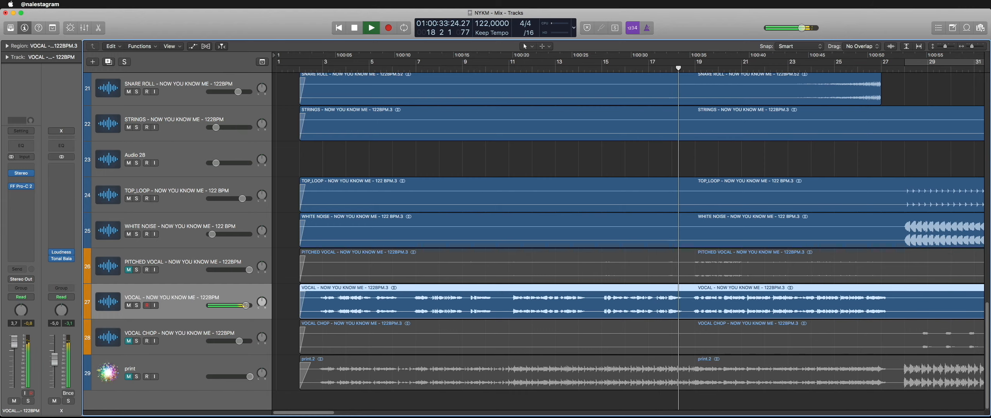
Step: Select and unmute the PITCHED VOCAL track and raise its volume to 6 dB
scroll(417, 162, "right", 10)
scroll(417, 162, "right", 3)
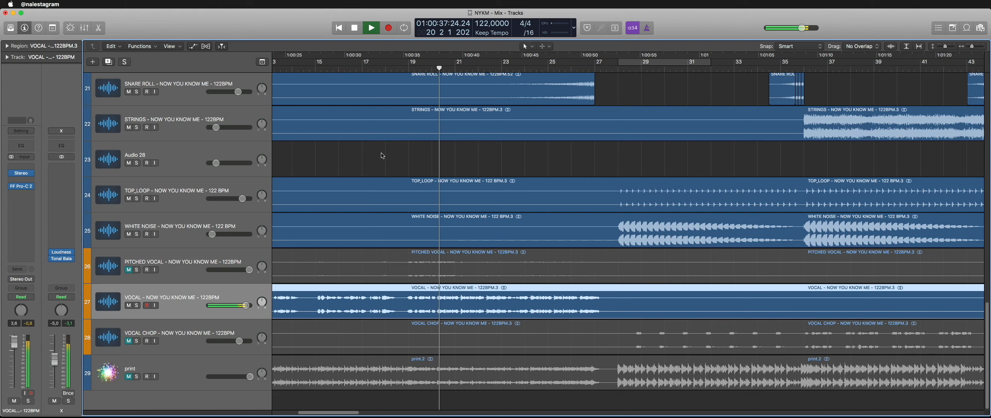
key("Up")
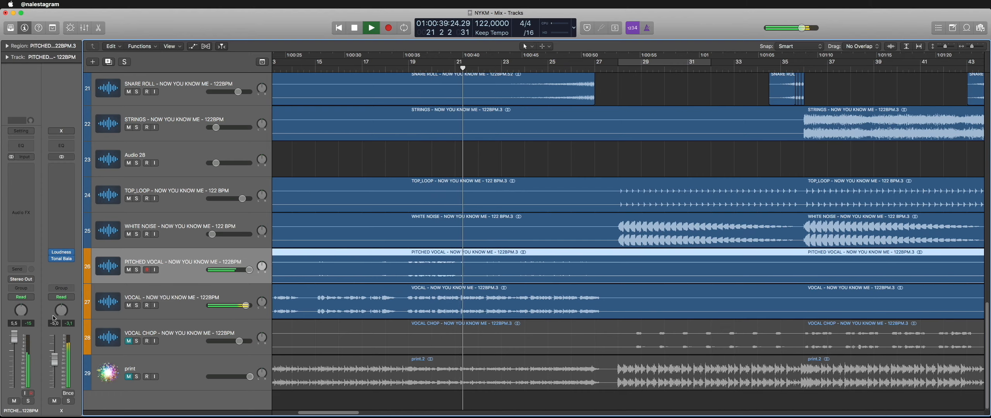
left_click_drag(14, 337, 21, 322)
Step: Add FabFilter Pro-C 2 to the PITCHED VOCAL track with a lowered threshold and set the track's volume to about 2.7 dB
left_click(21, 169)
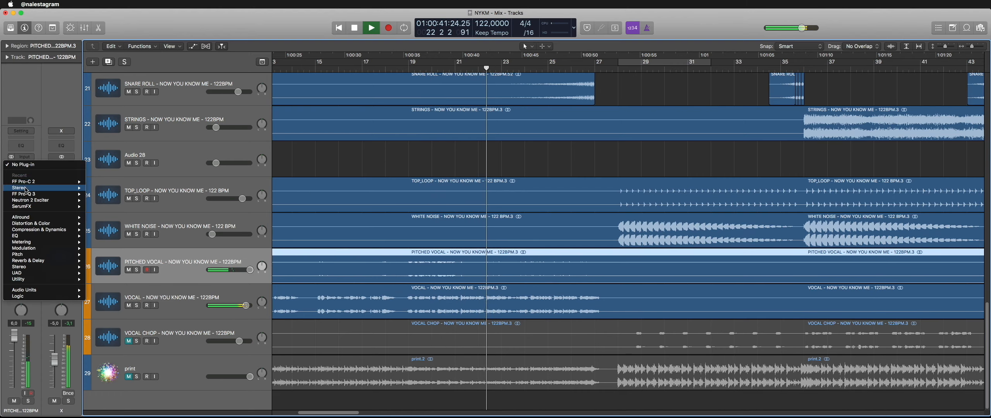
left_click(62, 195)
left_click_drag(61, 196, 63, 225)
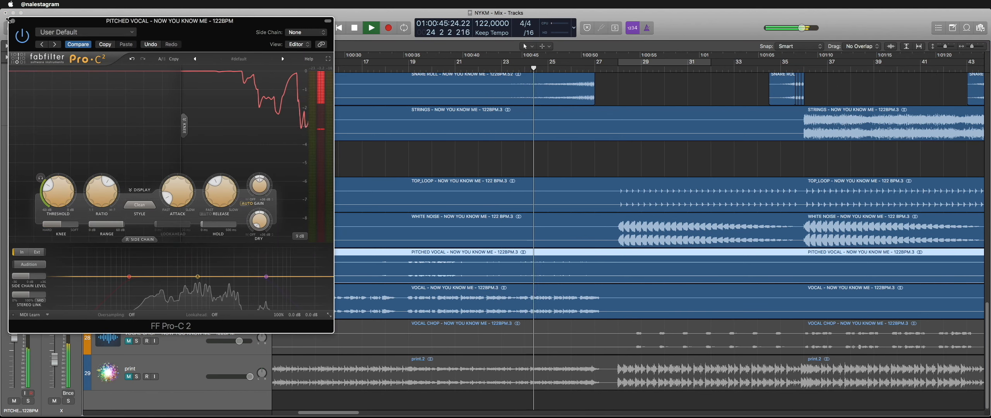
left_click(13, 21)
left_click_drag(14, 337, 14, 344)
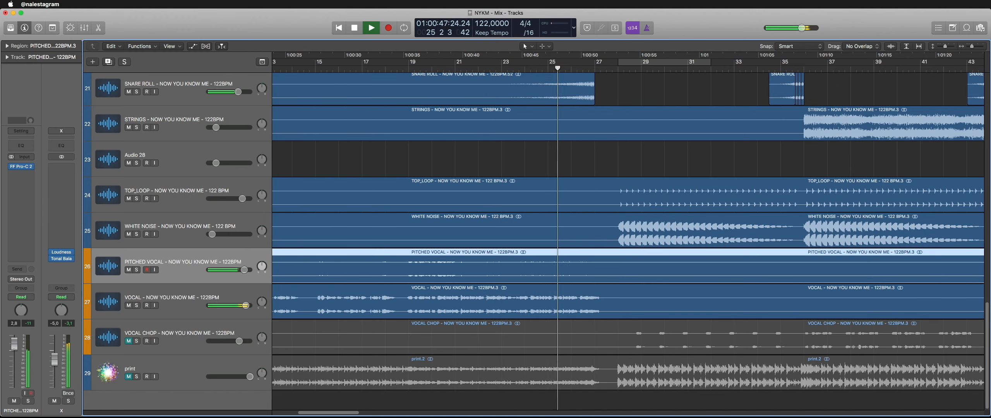
left_click(345, 157)
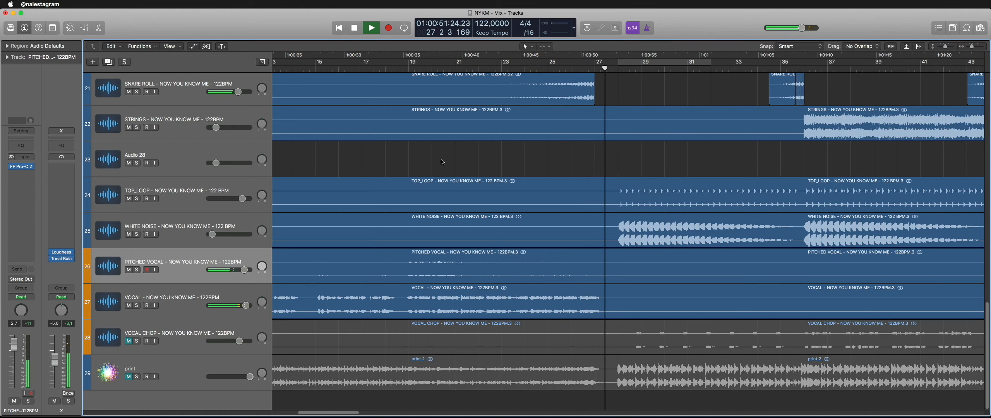
Step: Select the VOCAL track and lower its volume to 2.5 dB
scroll(443, 162, "left", 5)
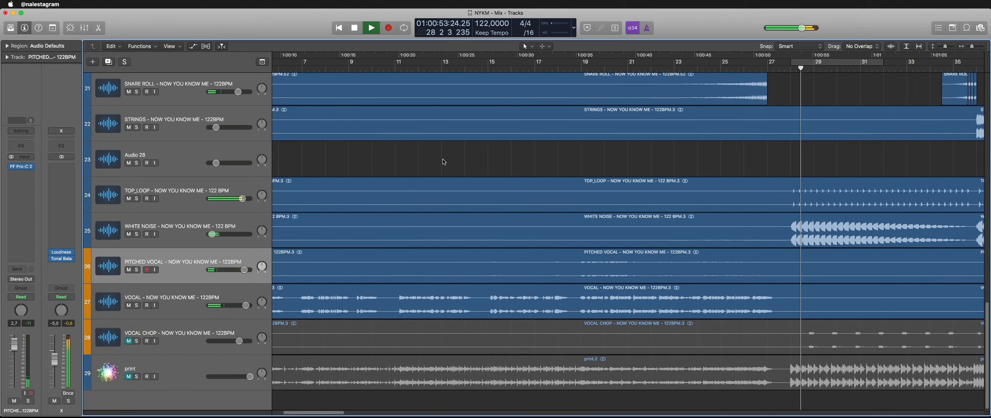
left_click(174, 301)
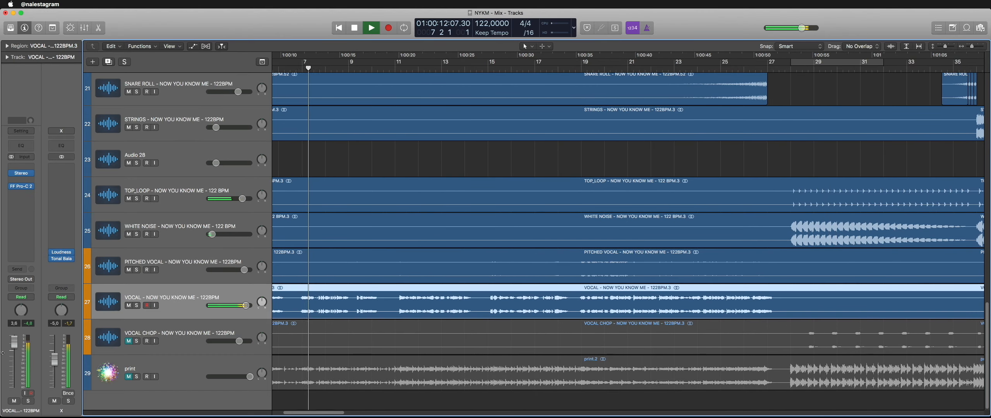
left_click_drag(15, 343, 14, 345)
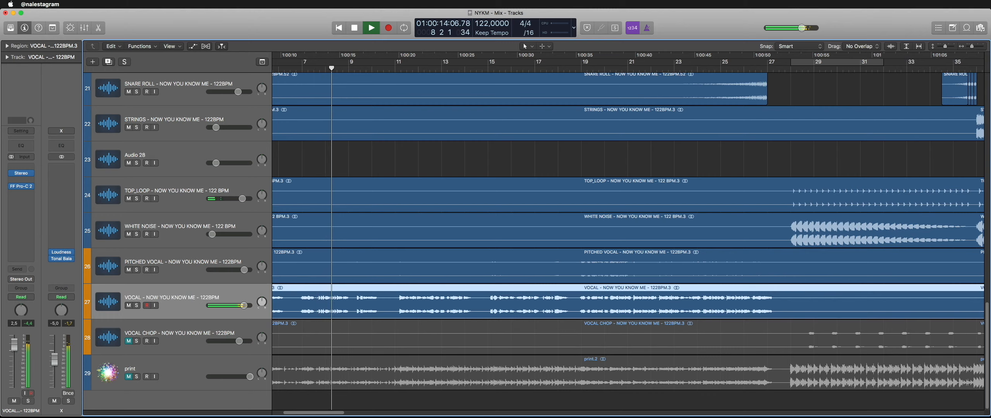
Step: Solo the print track to hear the reference mix, and stop playback
left_click(137, 377)
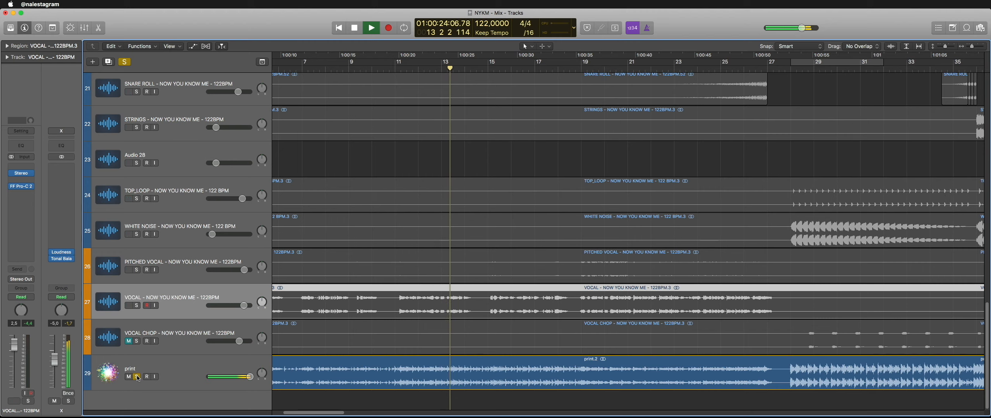
key("space")
Step: Duplicate the SubLayer track and copy its bar 28 region to bar 11 on the new track
scroll(415, 301, "up", 20)
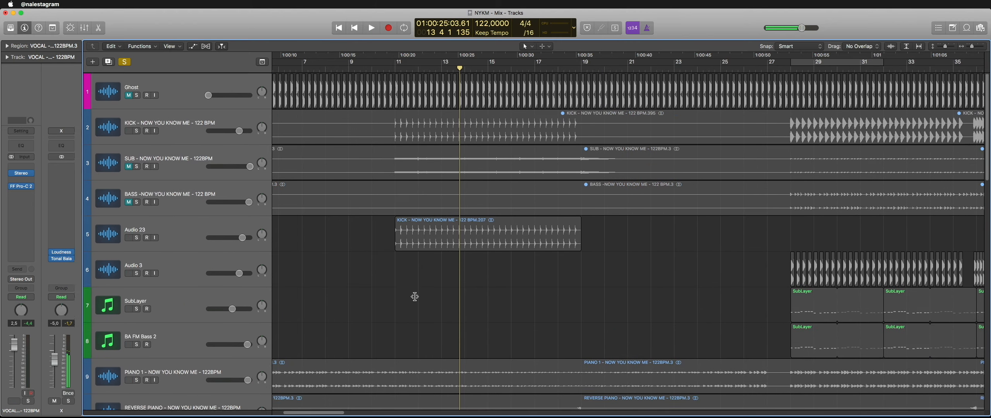
left_click(396, 286)
scroll(401, 282, "down", 2)
scroll(401, 282, "right", 3)
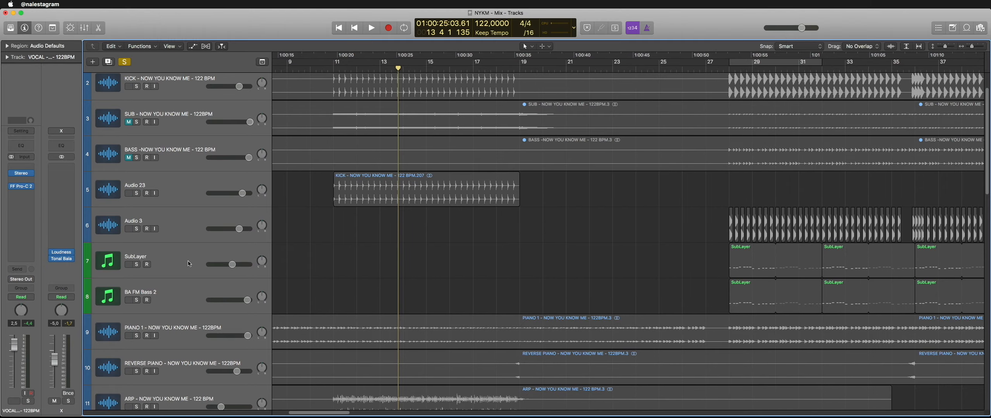
scroll(394, 274, "left", 3)
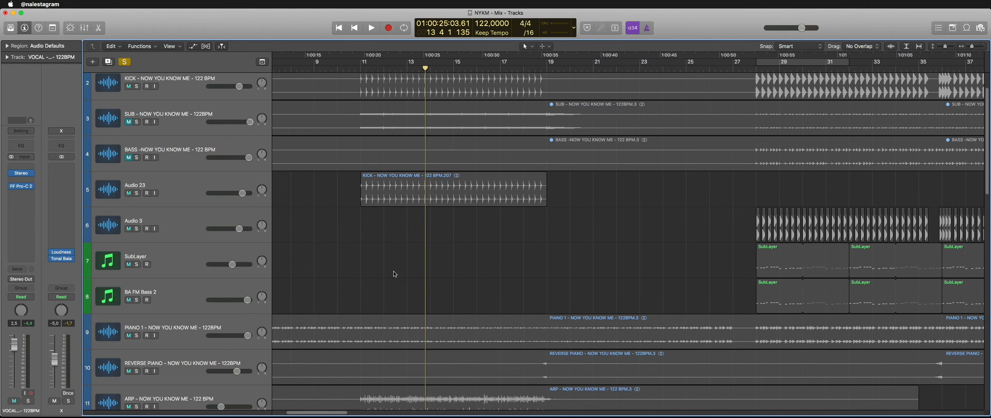
left_click(175, 258)
key("super+d")
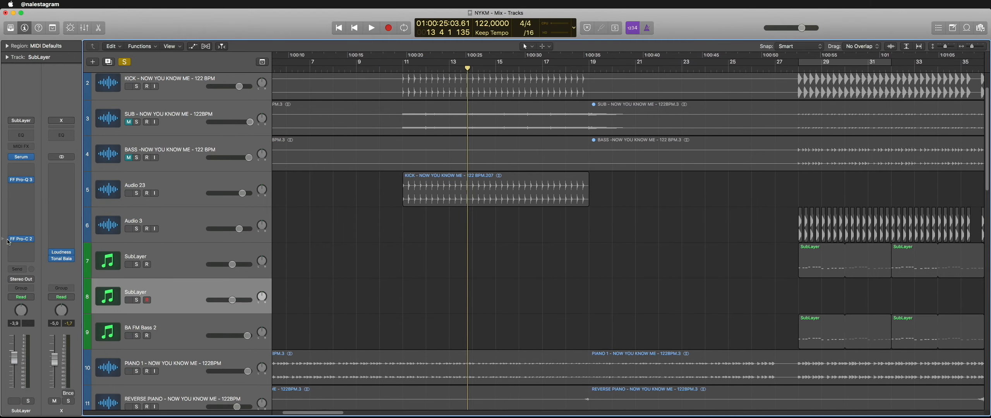
left_click_drag(809, 270, 426, 304)
Step: Thin the copied SubLayer region to its four main notes by deleting the repeats, and extend the remaining notes into a legato line
double_click(430, 299)
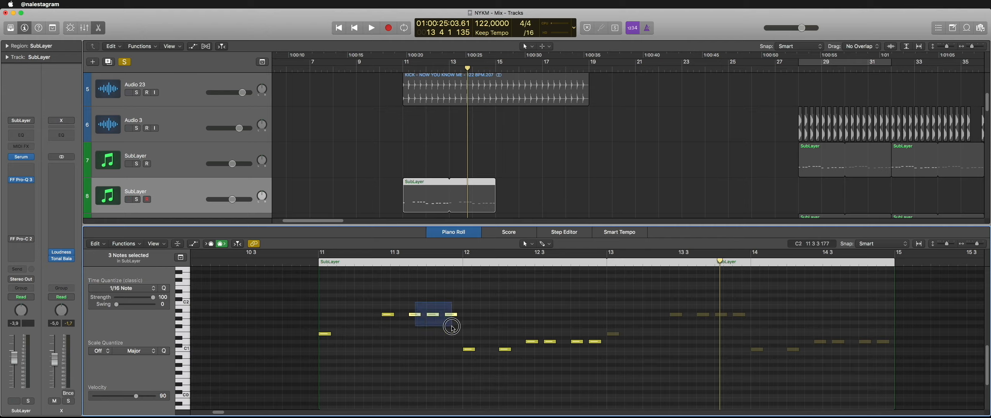
key("Delete")
left_click_drag(544, 330, 615, 381)
key("Delete")
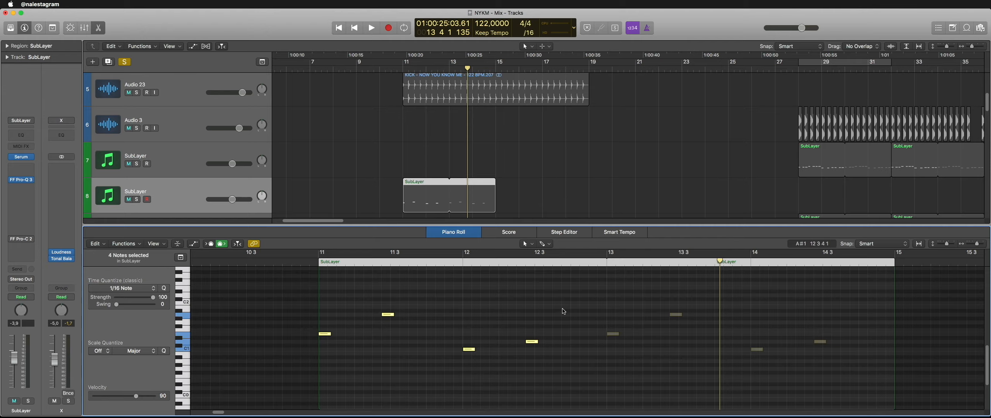
key("shift+backslash")
Step: Close the piano roll, solo the duplicated SubLayer track during playback and lower its volume to -4.9 dB
double_click(391, 71)
key("e")
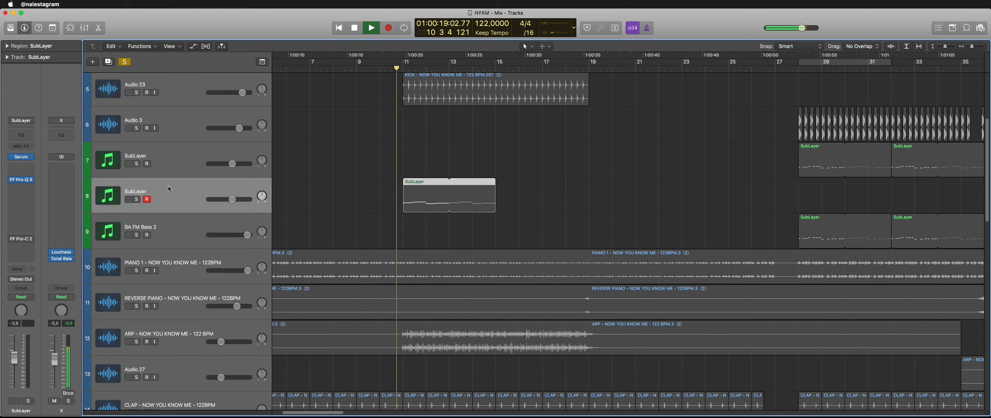
left_click(137, 199)
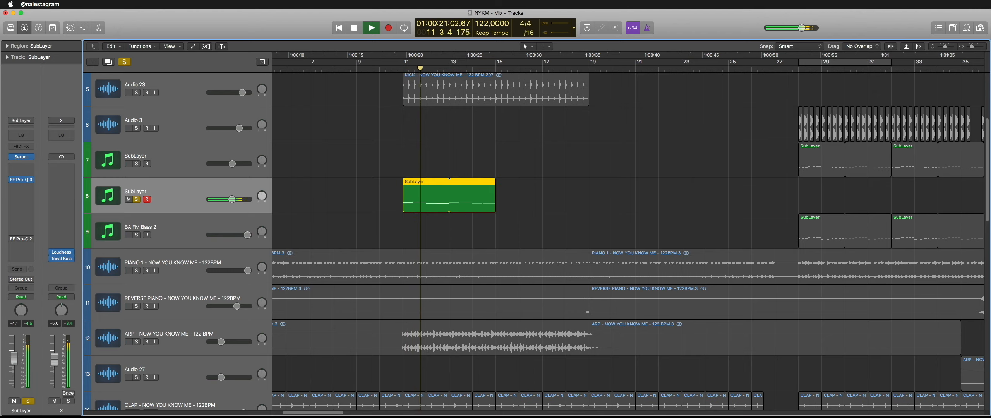
left_click_drag(230, 199, 230, 200)
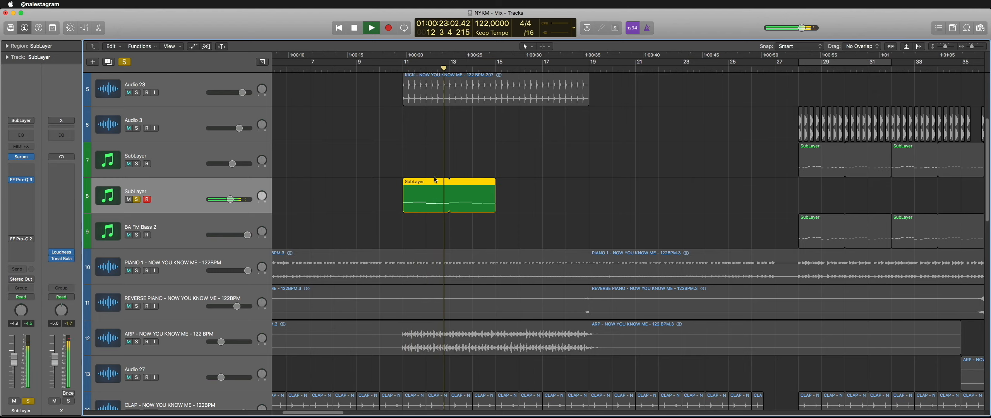
Step: Loop the copied SubLayer region up to bar 19, matching the end of the kick region on Audio 23
left_click(504, 195)
left_click_drag(490, 181, 591, 181)
scroll(595, 178, "up", 3)
left_click(598, 244)
scroll(598, 243, "right", 5)
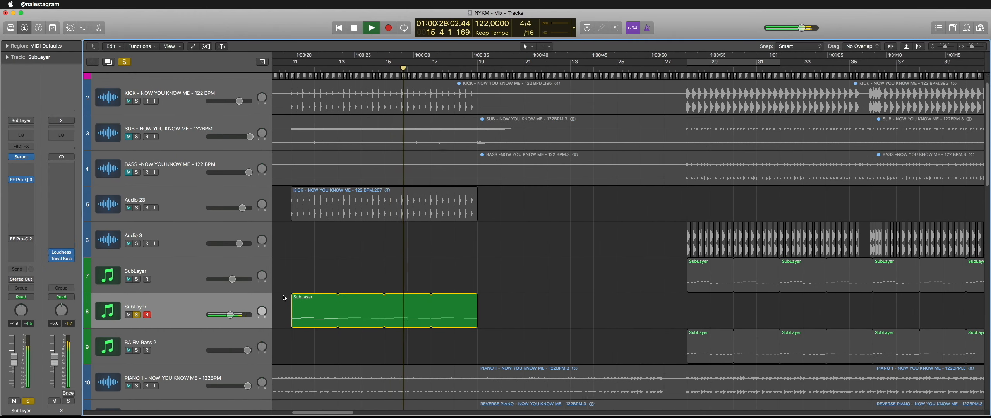
Step: Listen to the print track on its own as a reference, and switch back to the full mix
scroll(206, 308, "down", 15)
left_click(136, 377)
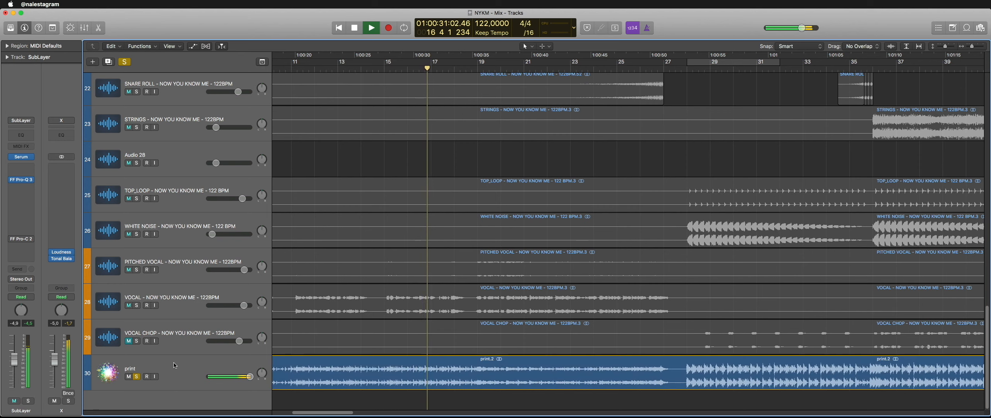
left_click(175, 362)
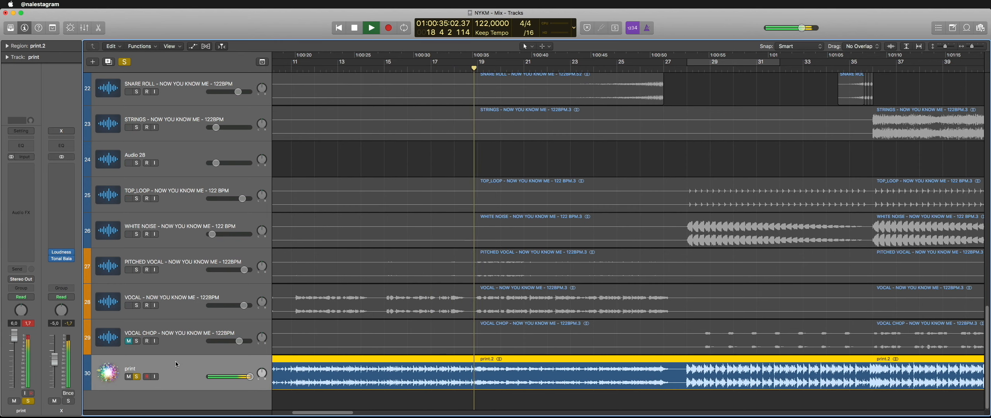
left_click(136, 377)
Step: Play the full mix from bar 11 to check the new SubLayer part, select its track and stop playback
scroll(500, 259, "up", 15)
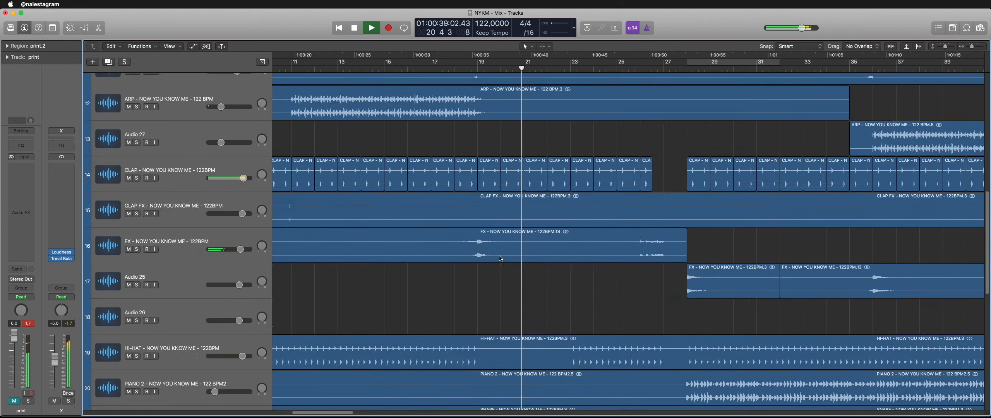
scroll(501, 258, "down", 1)
scroll(500, 258, "left", 5)
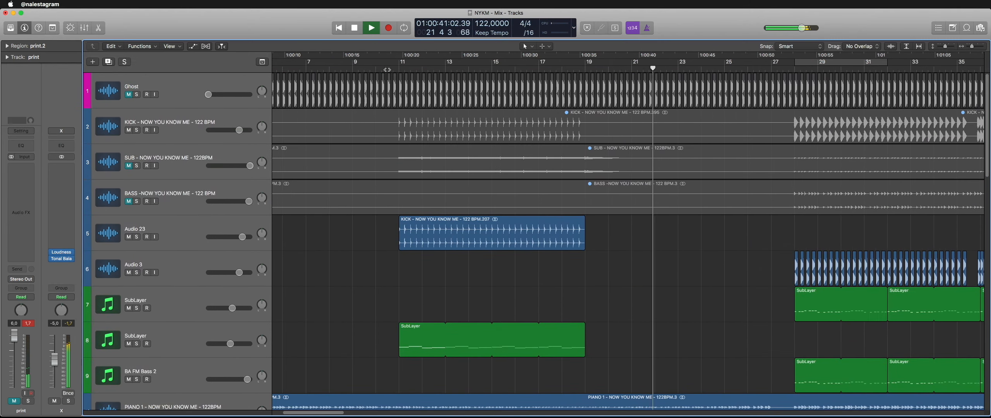
left_click(387, 70)
scroll(535, 224, "down", 3)
left_click(537, 227)
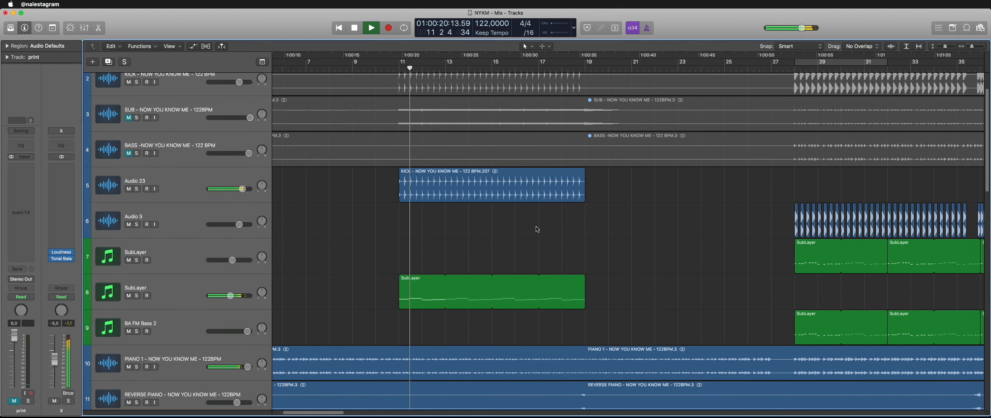
left_click(189, 277)
key("space")
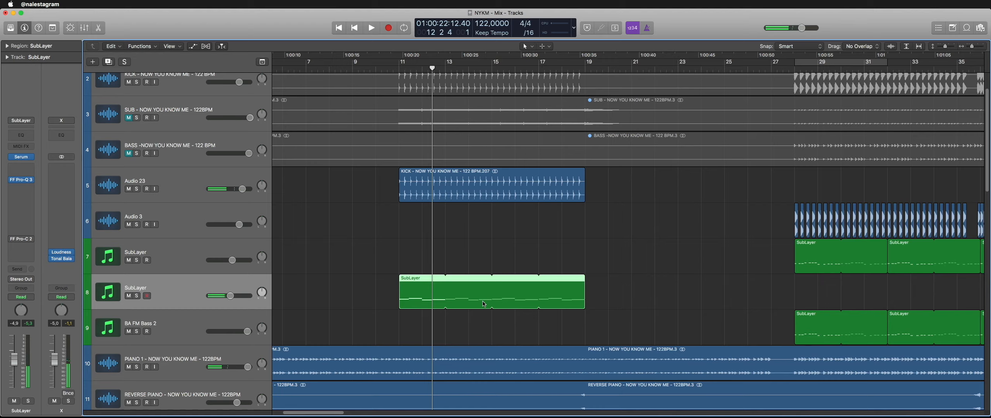
Step: Mute the looped SubLayer region at bar 11
left_click(615, 245)
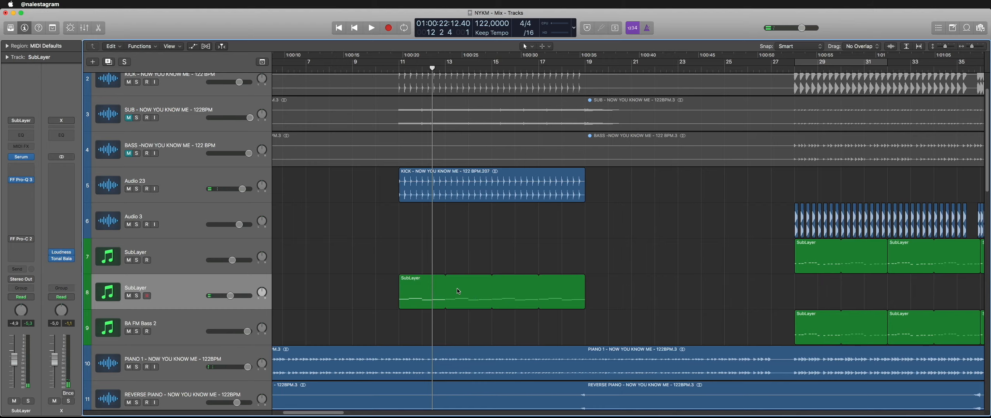
scroll(342, 273, "down", 1)
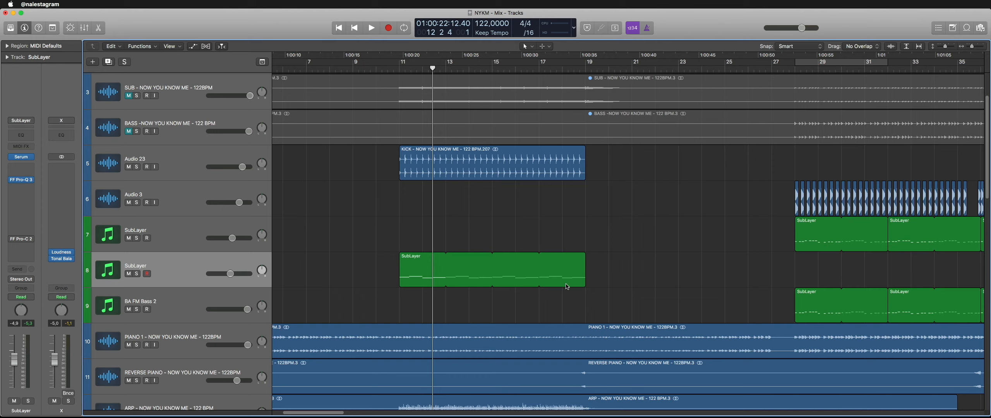
scroll(504, 309, "down", 7)
scroll(383, 173, "up", 5)
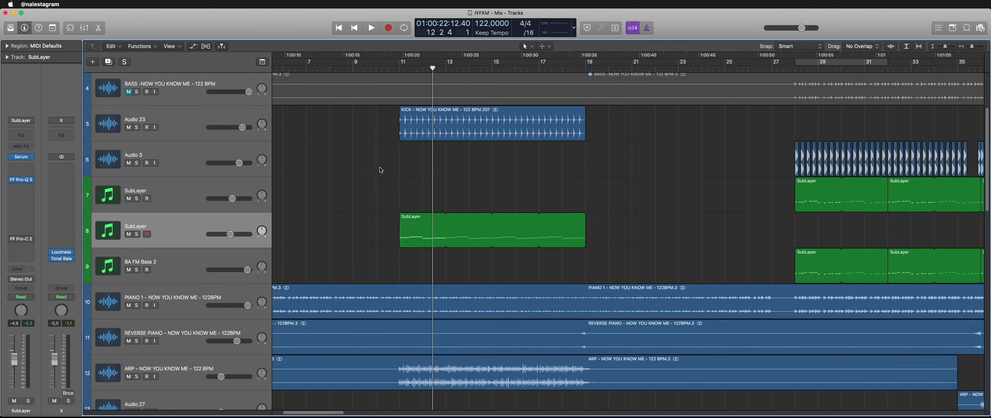
left_click(413, 224)
left_click(745, 271)
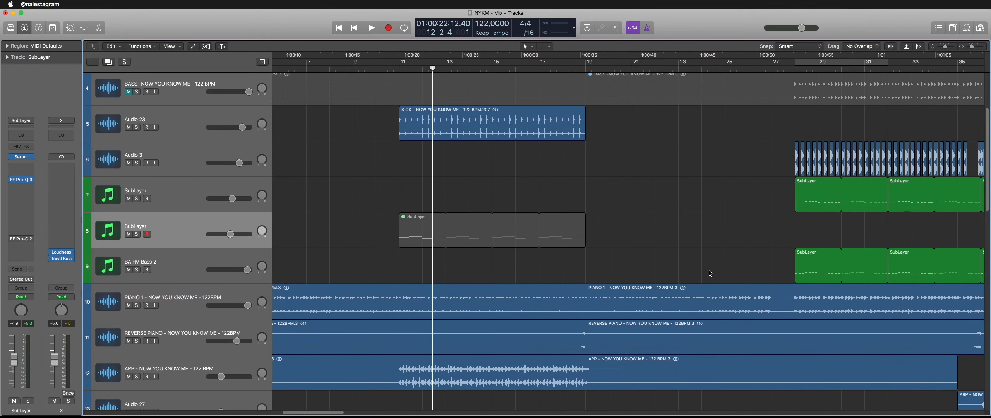
Step: Duplicate the BA FM Bass 2 track and paste copies of its bar 28 region at bars 11 and 15 on the new track
left_click_drag(711, 273, 851, 267)
left_click(169, 265)
key("super+d")
left_click(399, 294, "super")
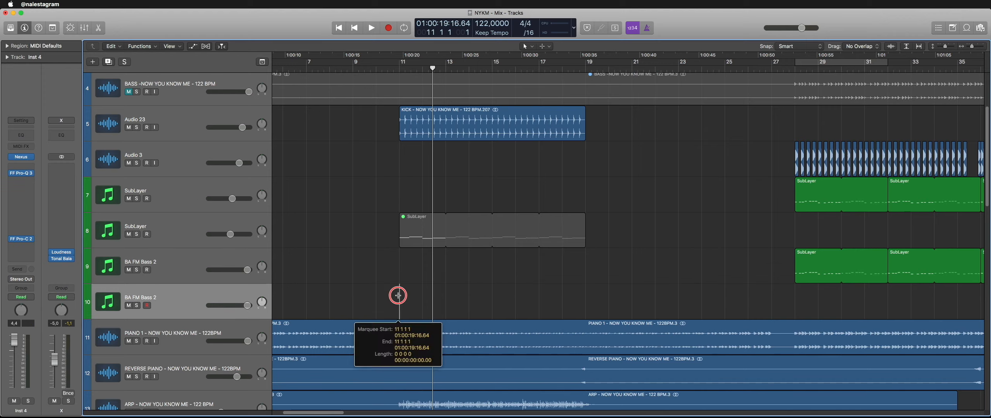
key("super+v")
left_click(509, 274)
left_click(494, 308, "super")
key("super+v")
left_click(519, 265)
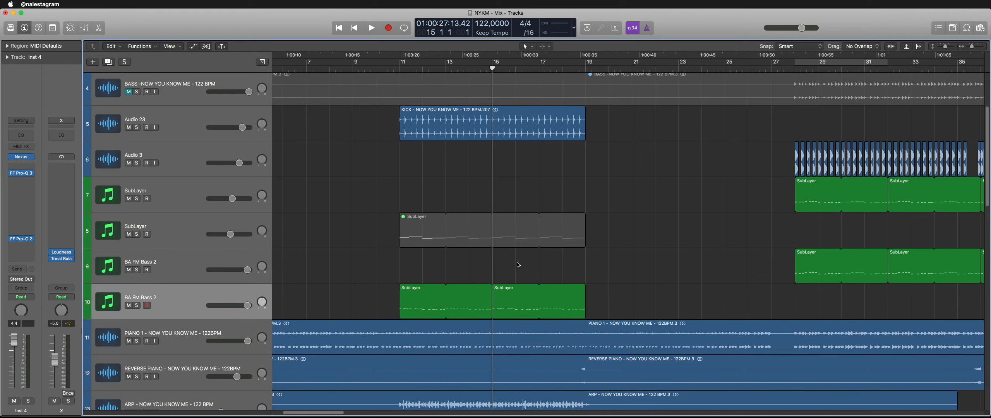
Step: Play from bar 11 and lower the high cut in the duplicated BA FM Bass 2 track's FabFilter Pro-Q 3 to about 232 Hz
left_click(403, 66)
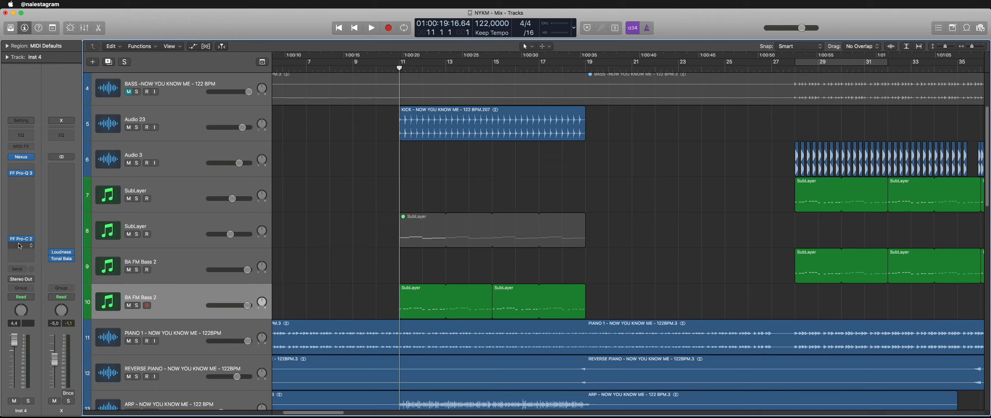
key("space")
left_click(22, 173)
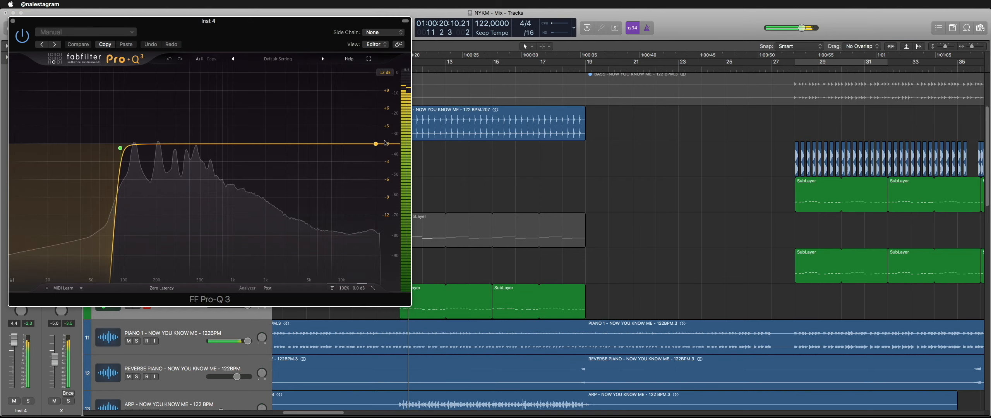
left_click_drag(380, 144, 163, 153)
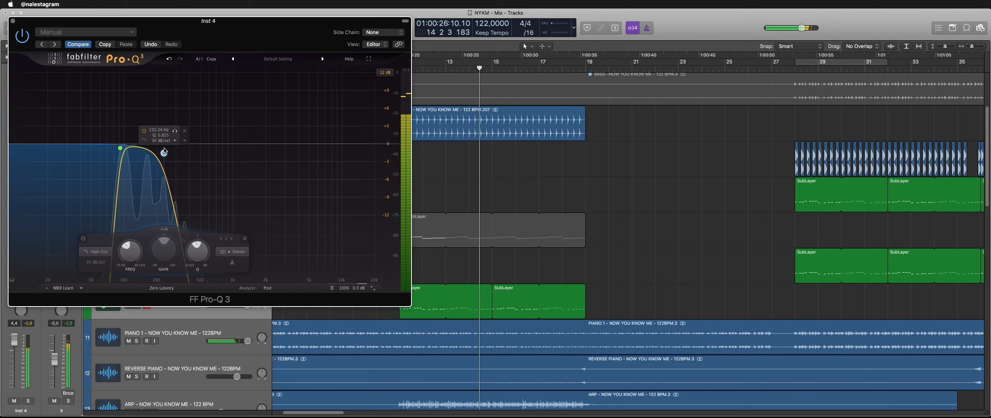
left_click(13, 21)
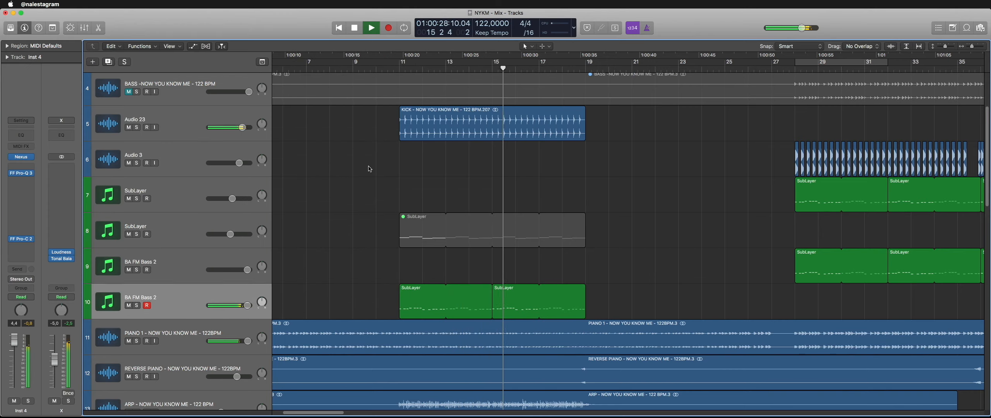
Step: Mute and unmute the duplicated BA FM Bass 2 track to compare the section with and without it
left_click(129, 305)
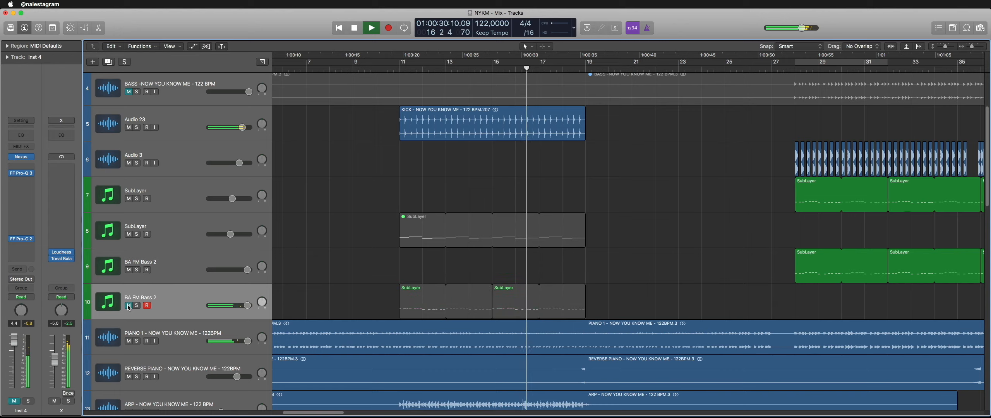
left_click(128, 306)
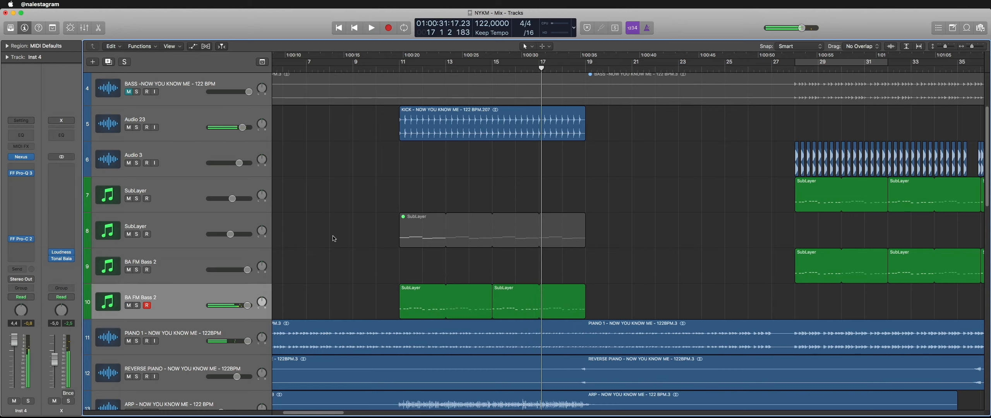
Step: Lower the low cut in the duplicated BA FM Bass 2 track's Pro-Q 3 to about 44 Hz while replaying from bar 11
left_click(21, 175)
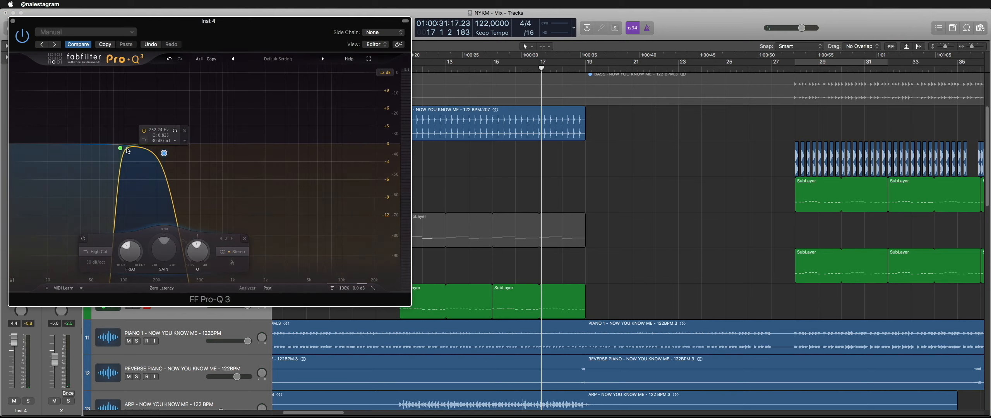
left_click_drag(118, 150, 70, 153)
scroll(449, 65, "left", 3)
double_click(449, 65)
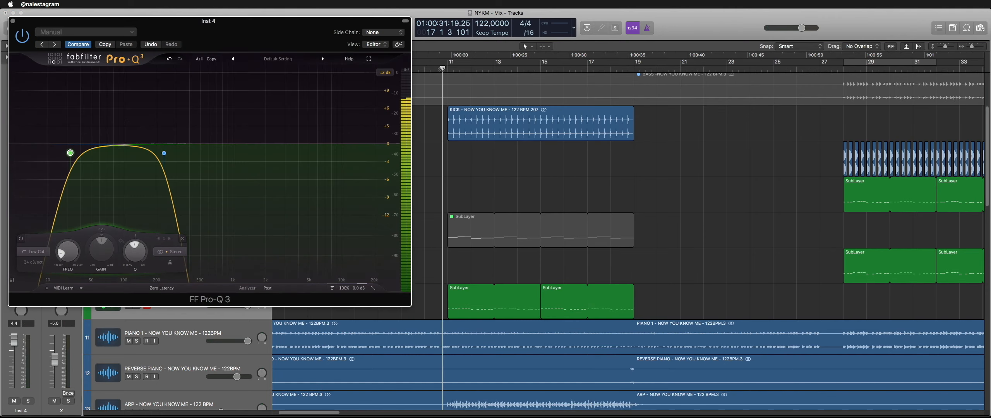
left_click_drag(70, 153, 85, 168)
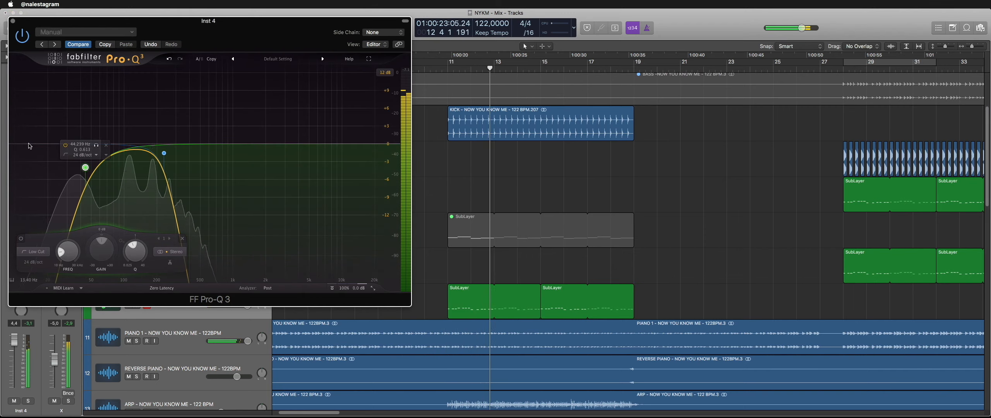
Step: Add another low cut band with a 12 dB/oct slope to the duplicated BA FM Bass 2 track's Pro-Q 3 and close the equalizer
double_click(40, 146)
left_click_drag(40, 146, 47, 170)
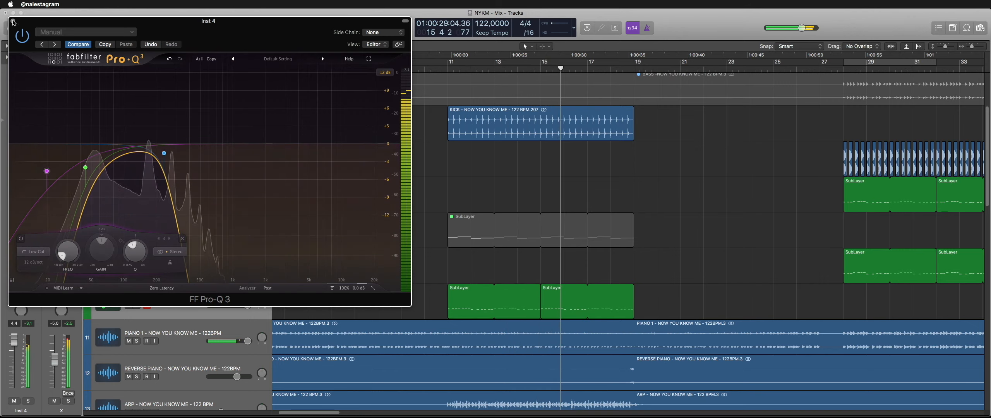
left_click(13, 21)
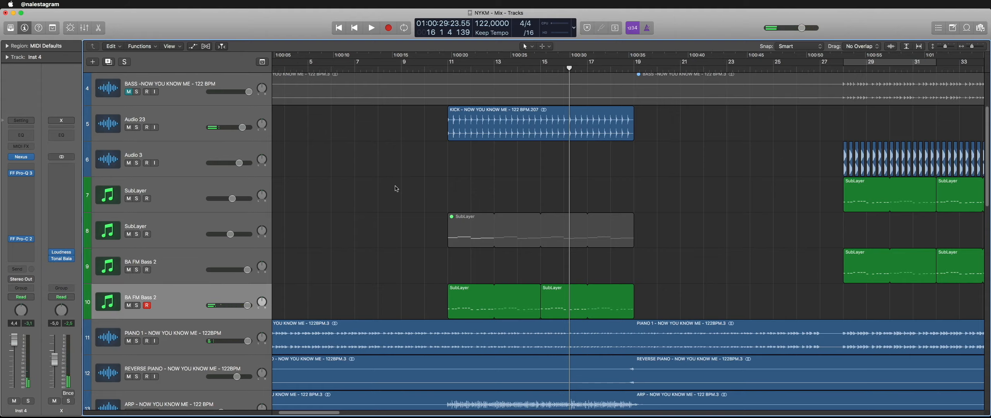
Step: Mute both regions on the duplicated BA FM Bass 2 track, unmute the second SubLayer track's region, and play from bar 11
left_click_drag(410, 299, 553, 294)
key("ctrl+m")
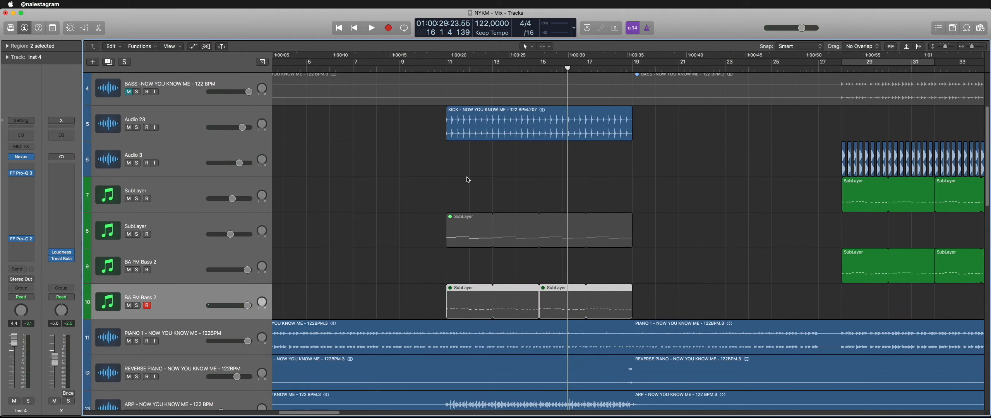
left_click_drag(466, 177, 491, 227)
key("ctrl+m")
left_click(456, 175)
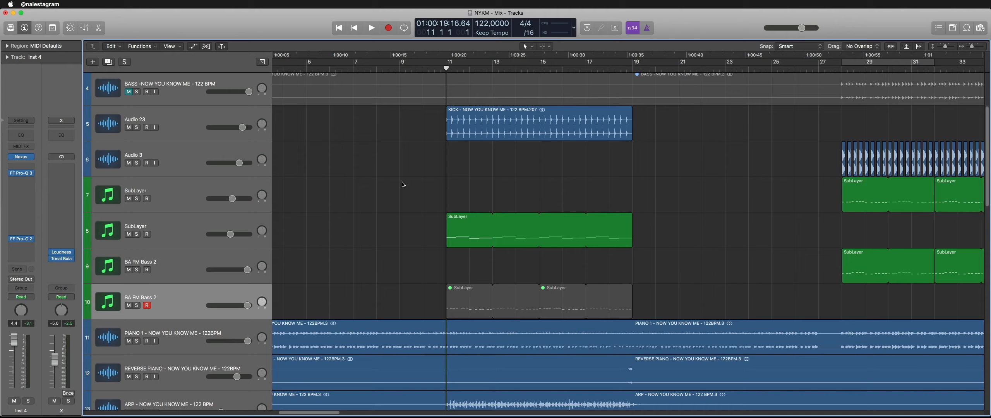
key("space")
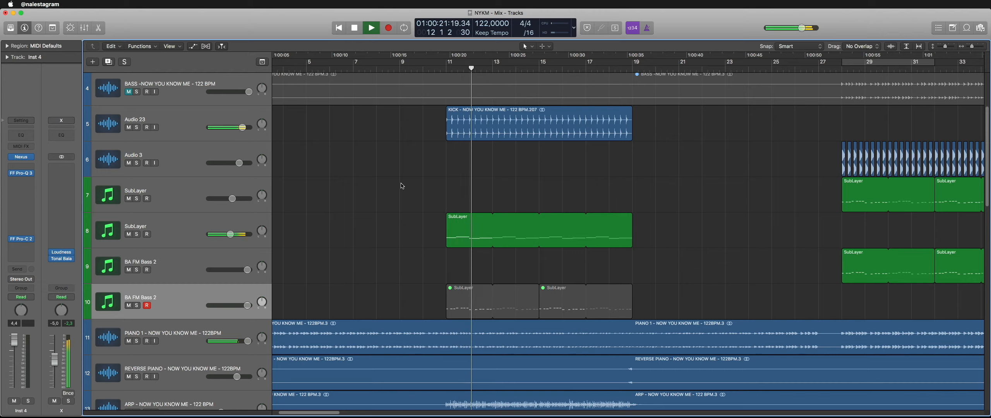
Step: Switch playback from the second SubLayer track's region to the duplicated BA FM Bass 2 region at bar 15, then stop and mute that region again
left_click(534, 235)
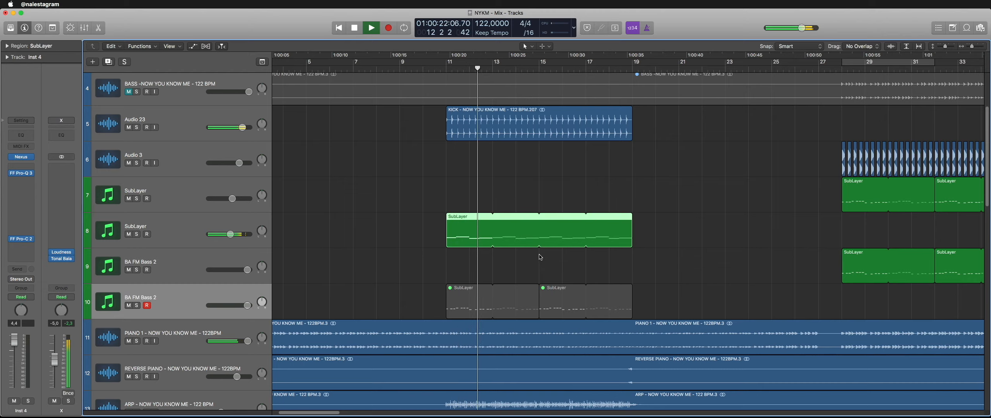
key("m")
left_click(552, 300)
key("m")
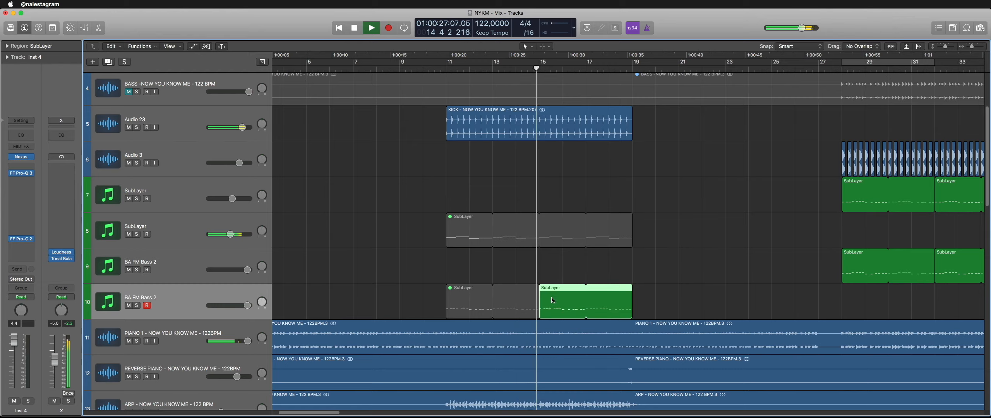
left_click(491, 266)
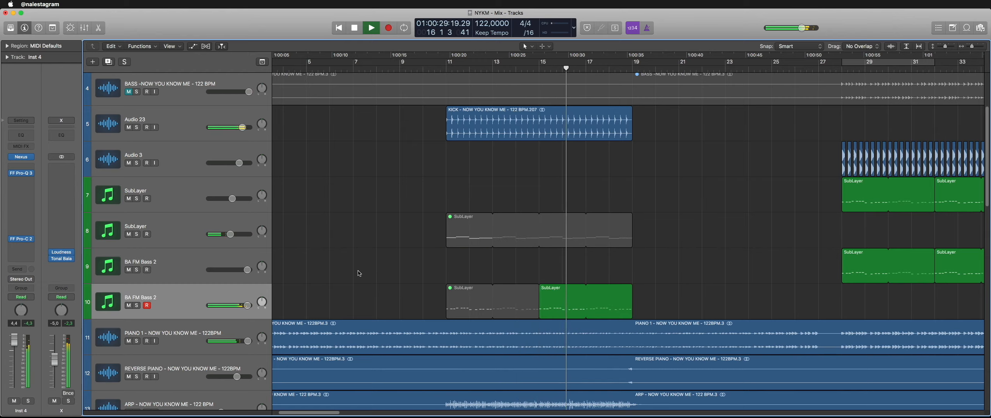
key("space")
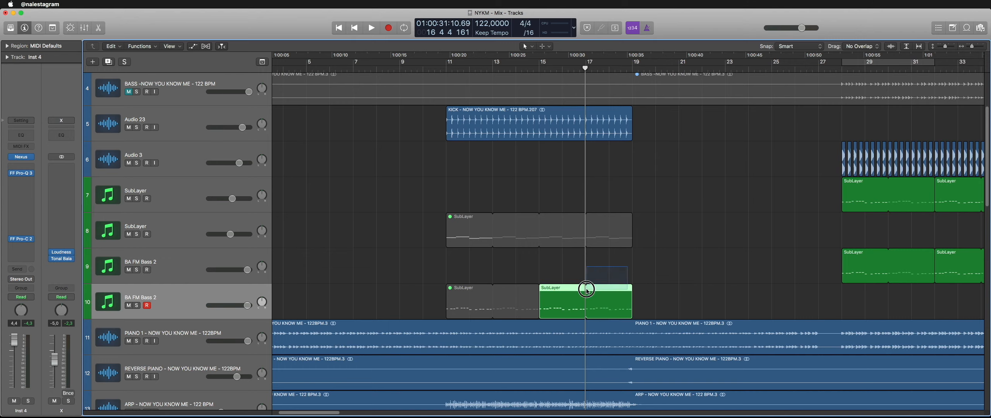
key("ctrl+m")
Step: Play the song from bar 3 and insert SerumFX after FF Pro-C 2 on the VOCAL track
key("super+Left")
key("super+Left")
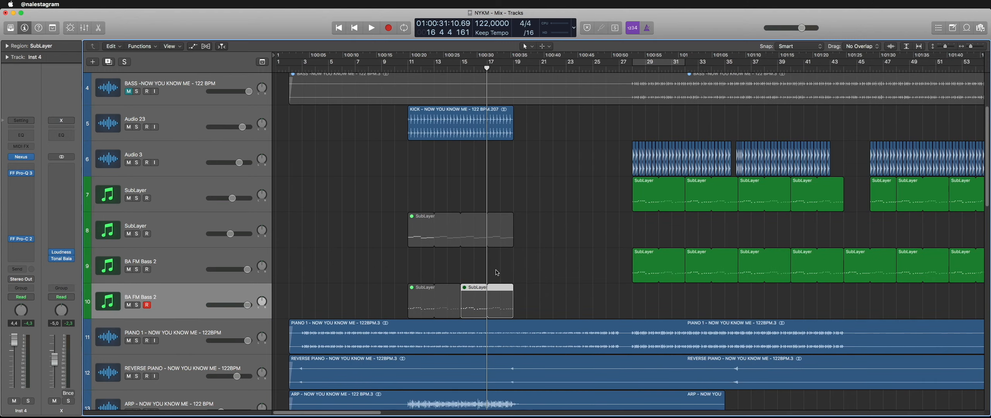
scroll(449, 270, "down", 14)
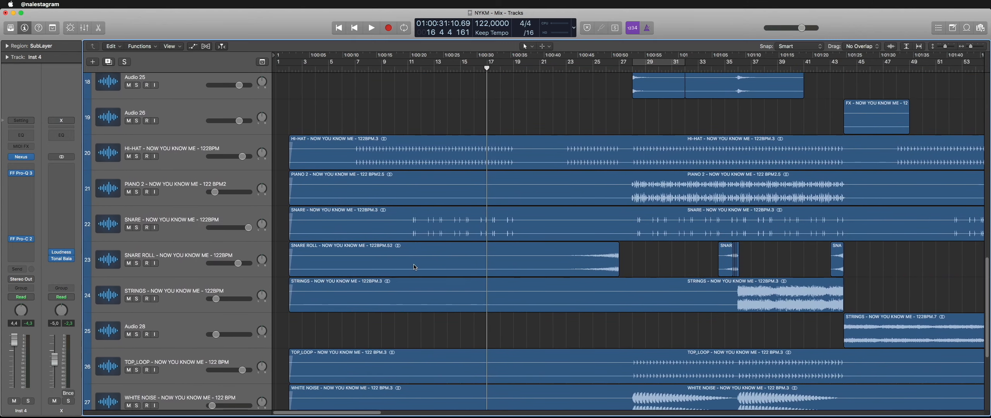
scroll(415, 267, "up", 9)
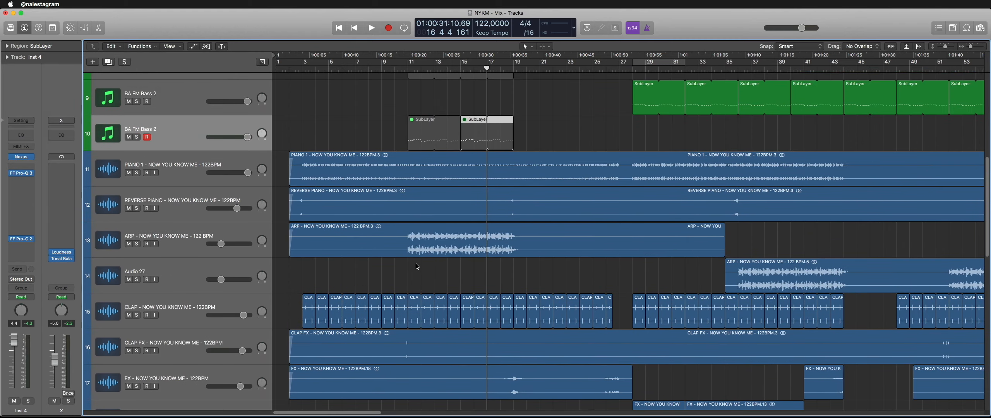
scroll(449, 314, "up", 8)
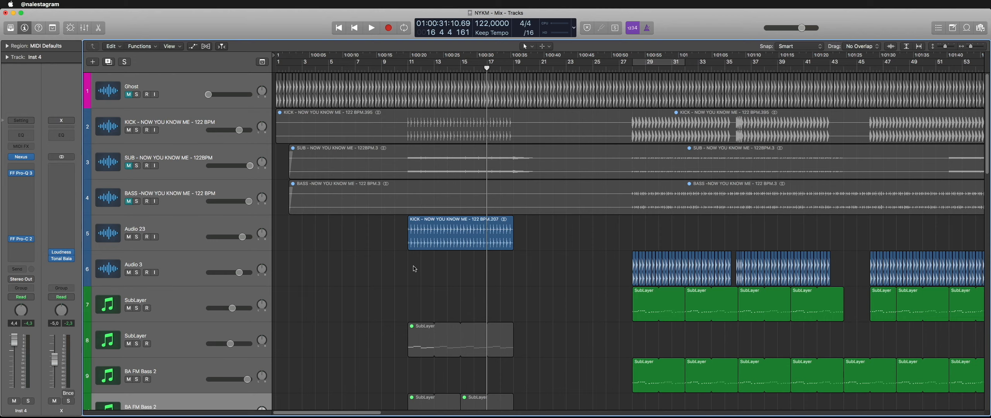
scroll(415, 269, "down", 20)
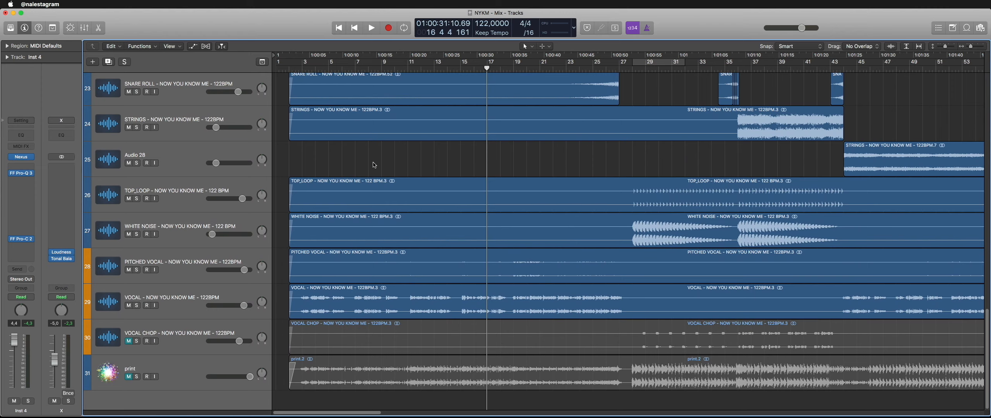
left_click(302, 68)
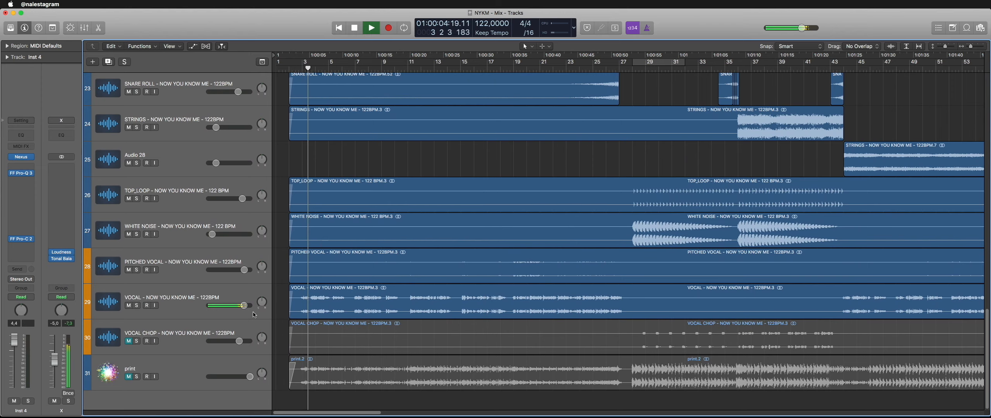
left_click(142, 314)
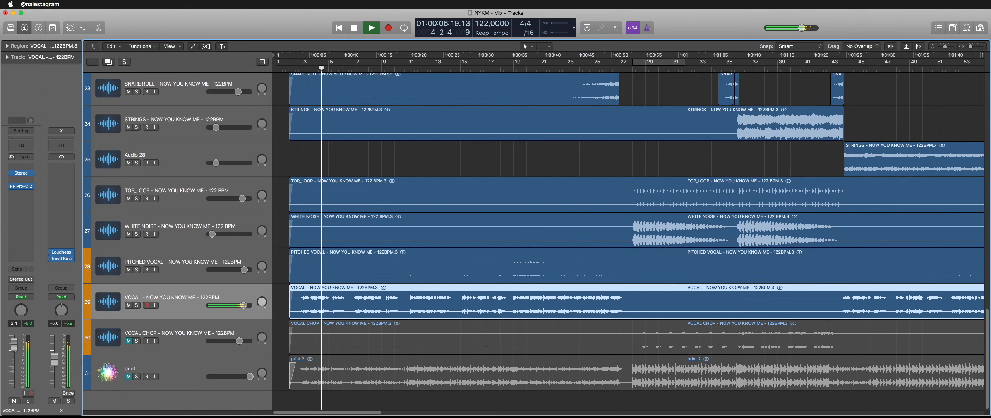
left_click(31, 198)
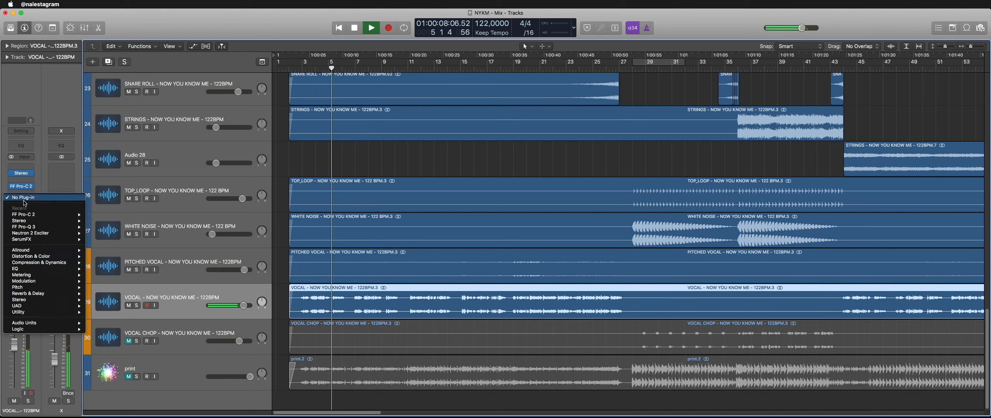
left_click(49, 240)
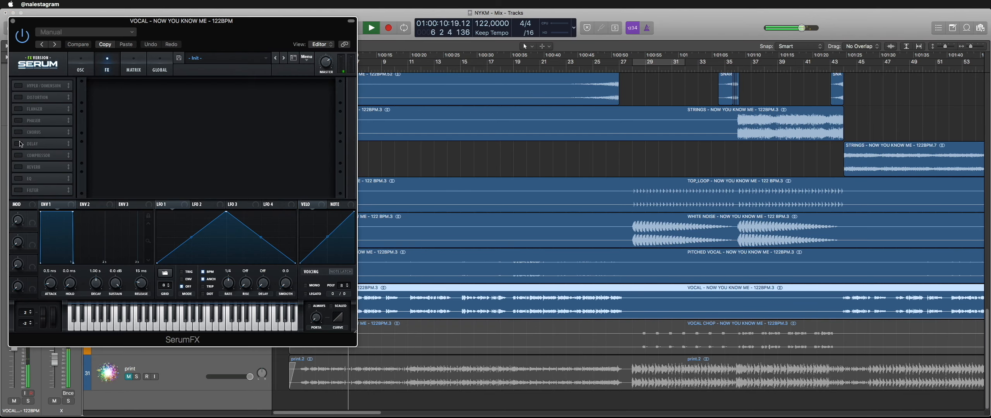
Step: Enable SerumFX's delay in ping-pong mode, adjust its filter and mix, and move the plug-in window clear of the track headers
left_click(21, 144)
left_click_drag(204, 94, 241, 94)
left_click(274, 94)
left_click_drag(318, 96, 318, 97)
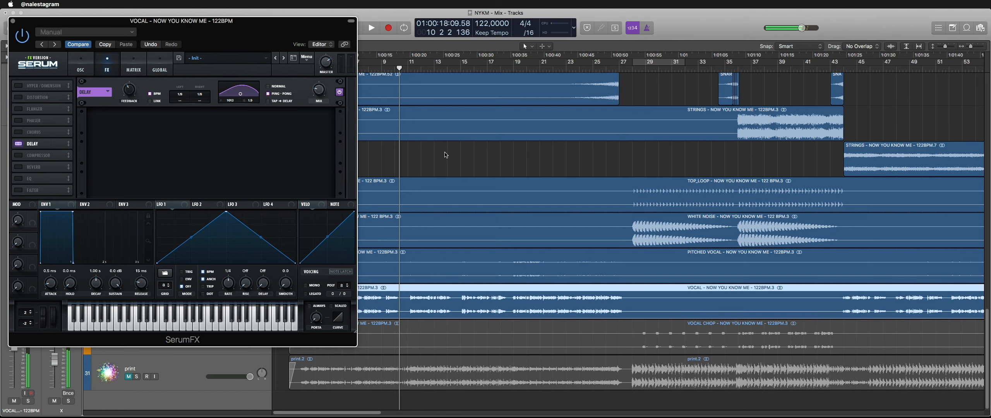
left_click_drag(235, 21, 436, 89)
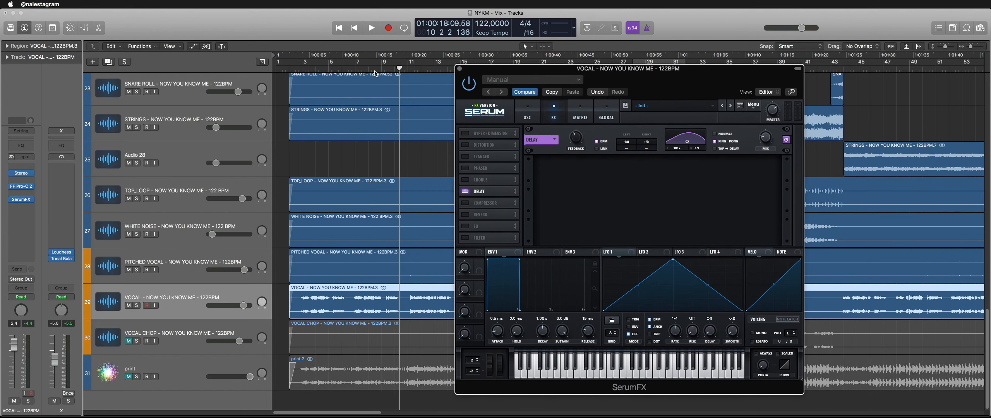
Step: Listen to the delayed vocal from just before bar 7
left_click(353, 69)
key("space")
key("space")
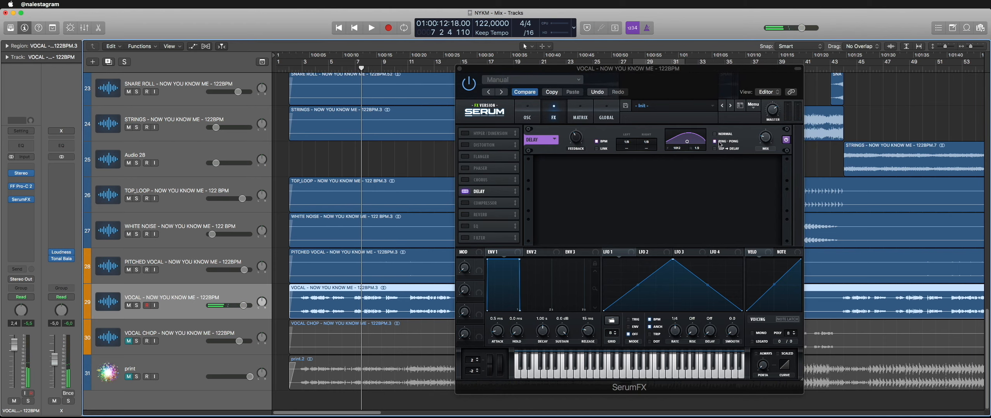
Step: Insert a Stereo plug-in after SerumFX on the VOCAL track and adjust its width while playing from bar 2
left_click(314, 171)
left_click(297, 69)
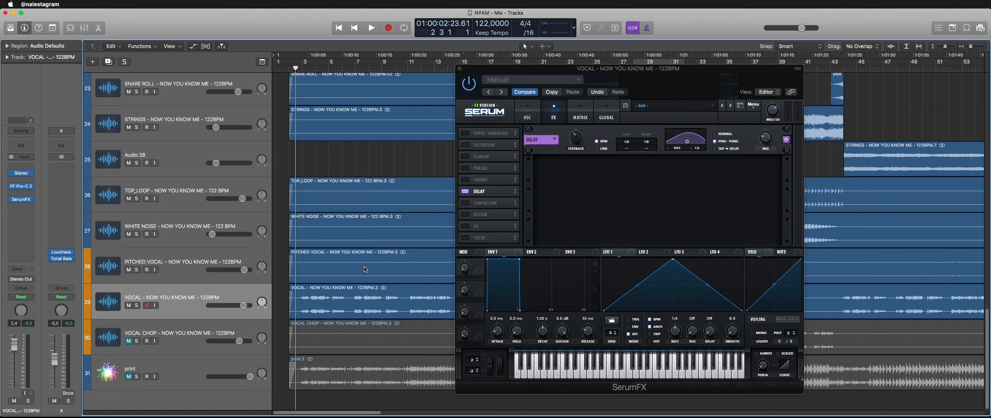
left_click(24, 219)
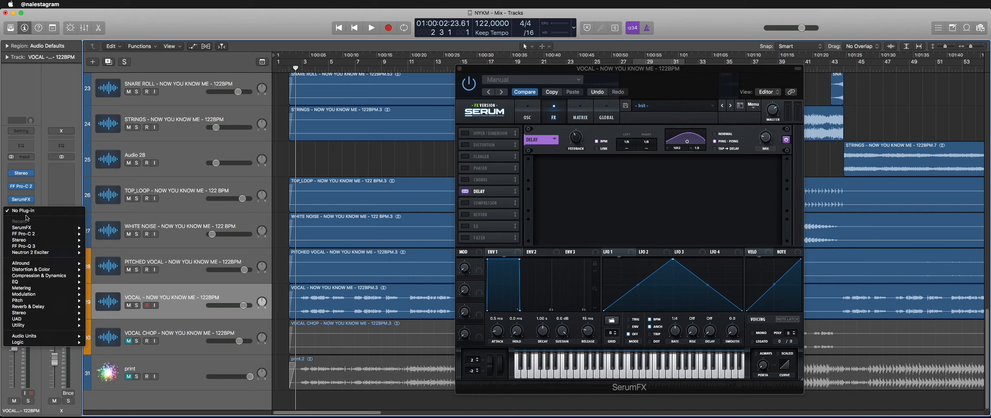
left_click(24, 240)
key("space")
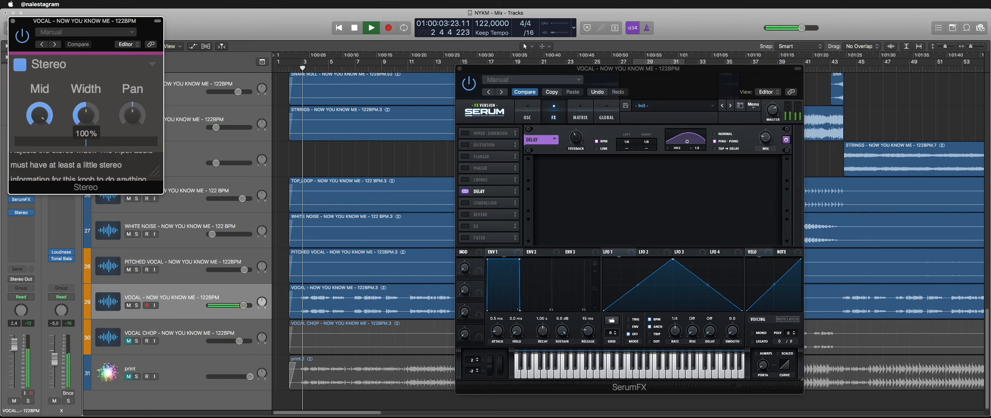
left_click_drag(86, 114, 86, 117)
left_click_drag(89, 21, 122, 22)
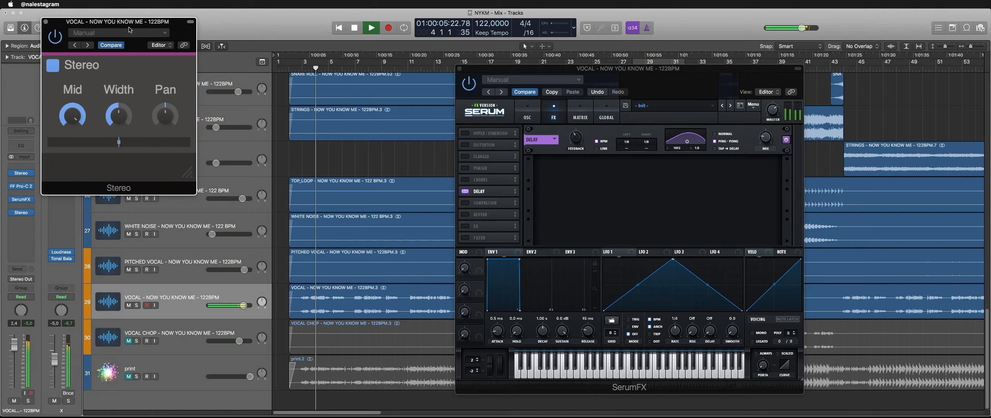
Step: Compare the VOCAL track's first Stereo plug-in with the new one, fine-tune the new one's width, and close all plug-in windows
left_click(21, 178)
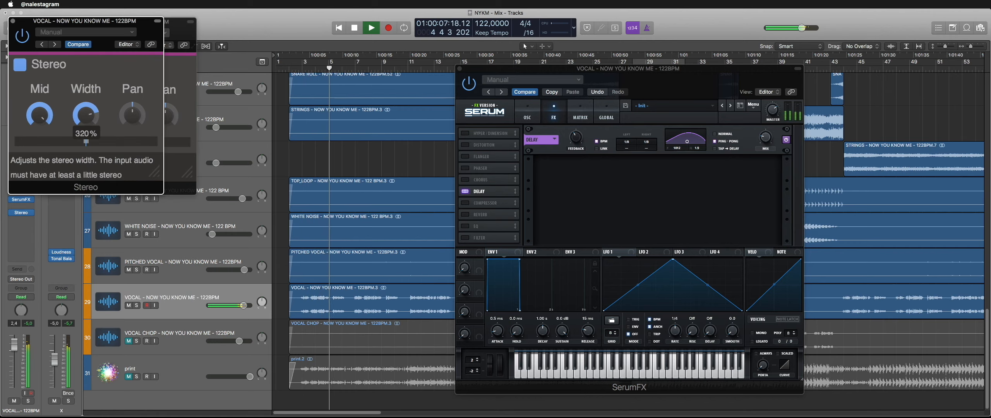
left_click(13, 20)
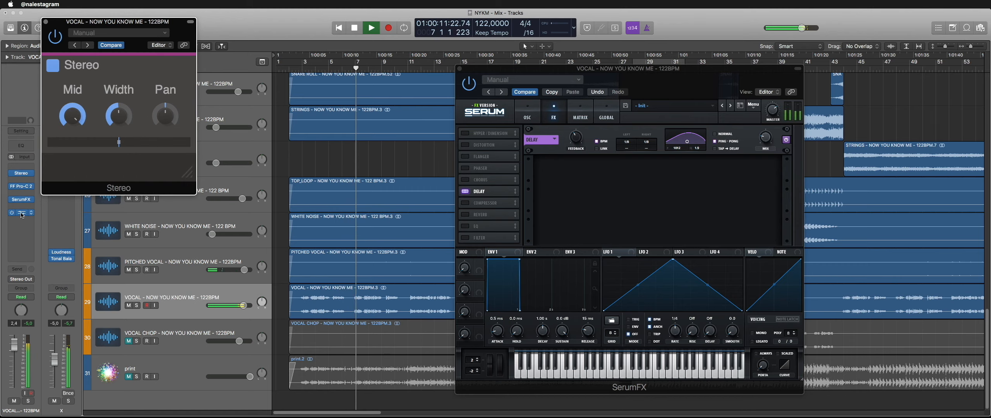
left_click_drag(119, 116, 120, 113)
left_click(21, 173)
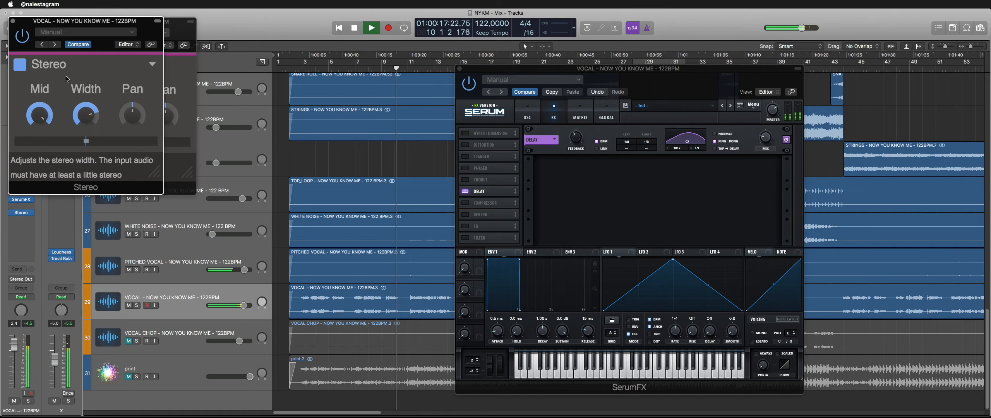
left_click(12, 20)
left_click(46, 22)
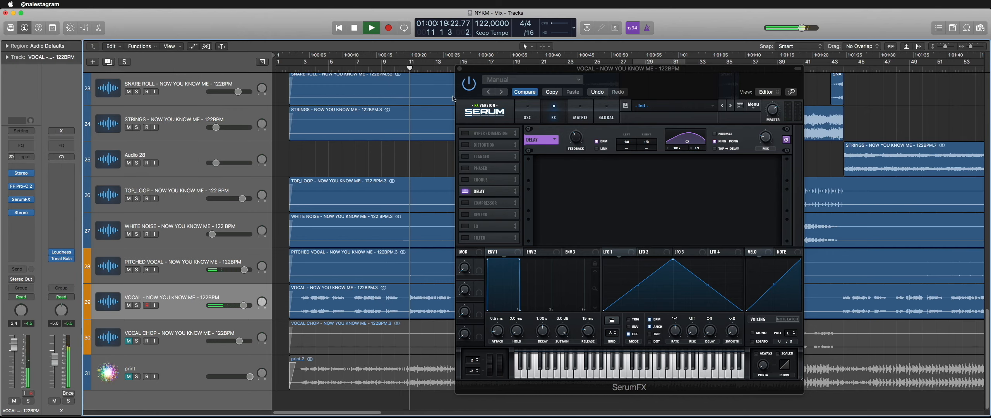
left_click(460, 68)
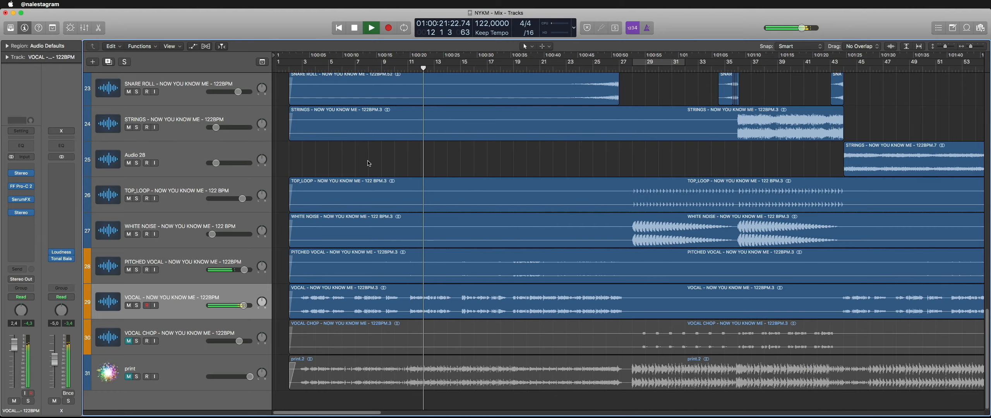
Step: Unmute the regions at bars 11 and 15 on the duplicated BA FM Bass 2 track during playback
scroll(369, 163, "up", 20)
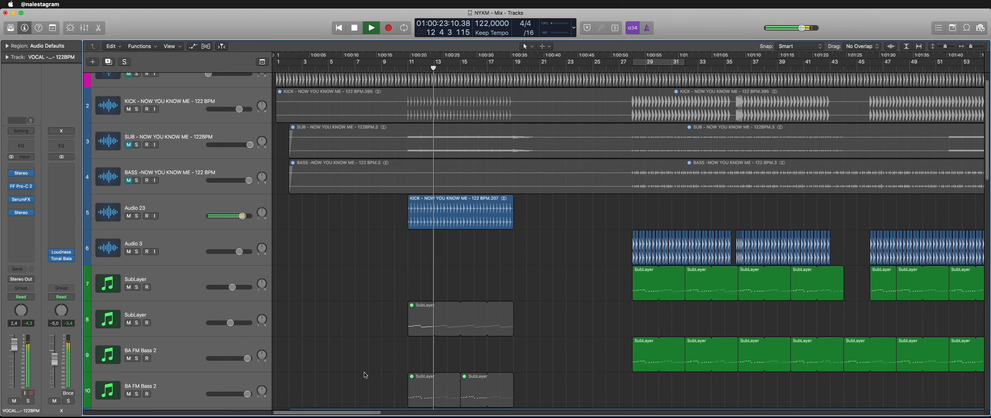
left_click_drag(368, 374, 523, 381)
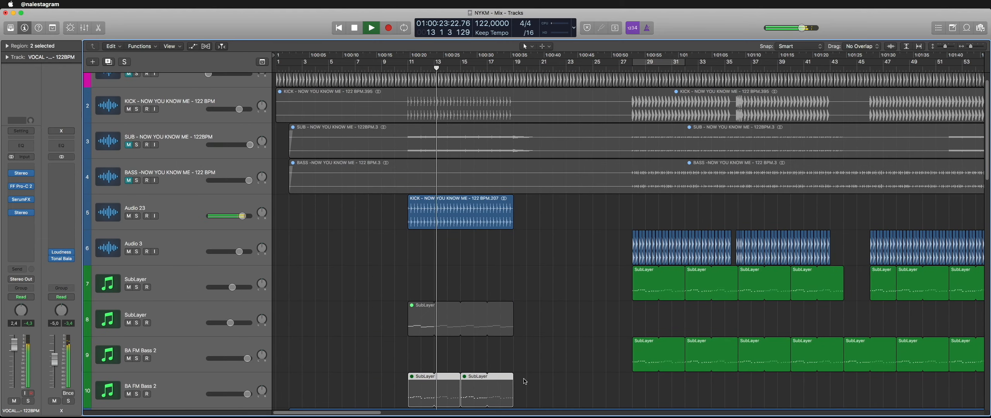
key("ctrl+m")
scroll(542, 341, "down", 5)
left_click(551, 304)
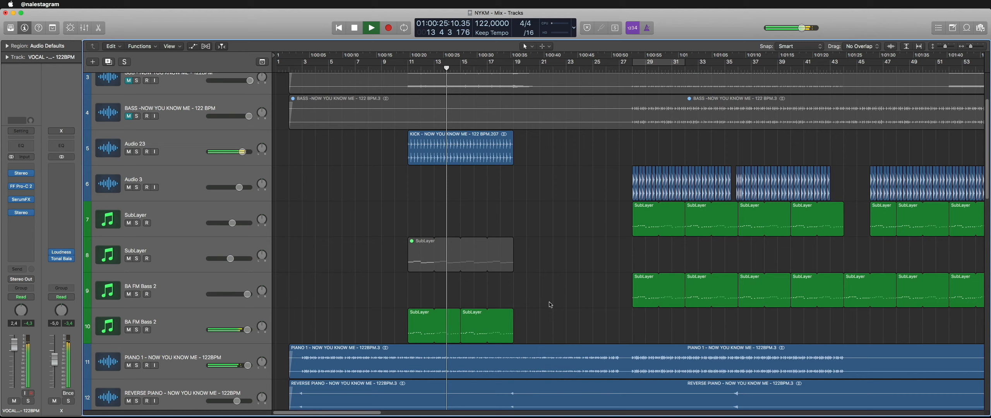
Step: Open the duplicated BA FM Bass 2 track's Nexus instrument and raise its amp modulation release to +34
left_click(143, 315)
left_click(21, 163)
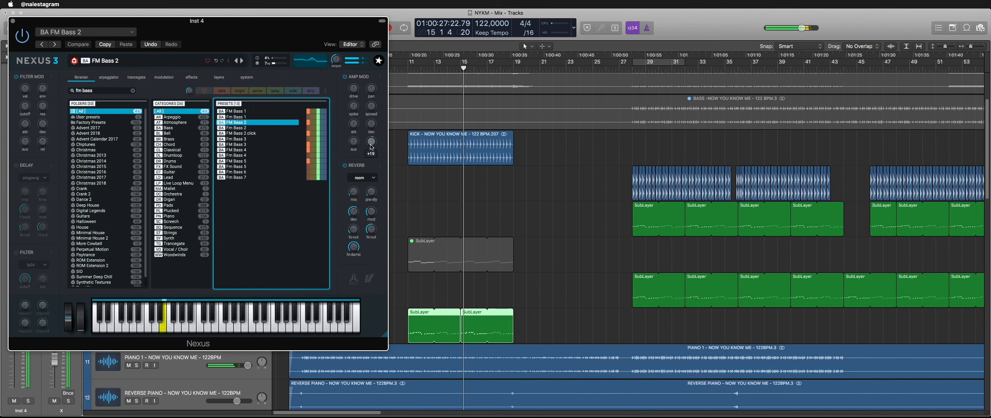
left_click_drag(371, 146, 374, 143)
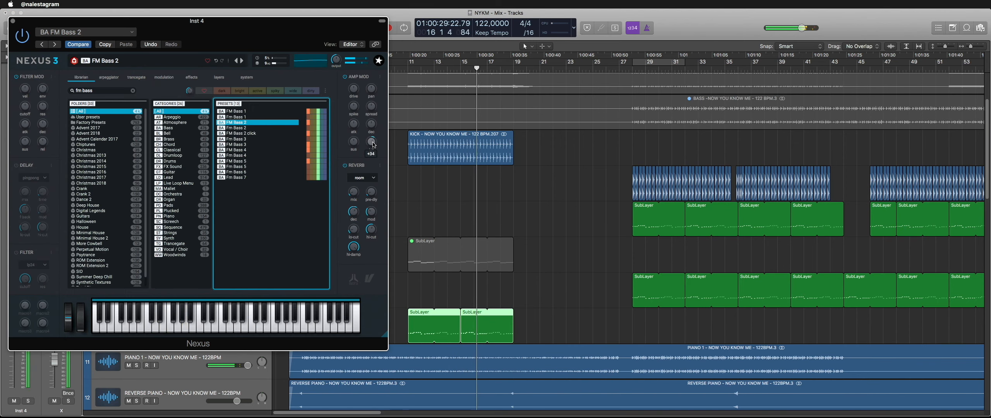
Step: Close the Nexus window and compare the mix with the print track by toggling the print track's solo during playback
left_click(13, 21)
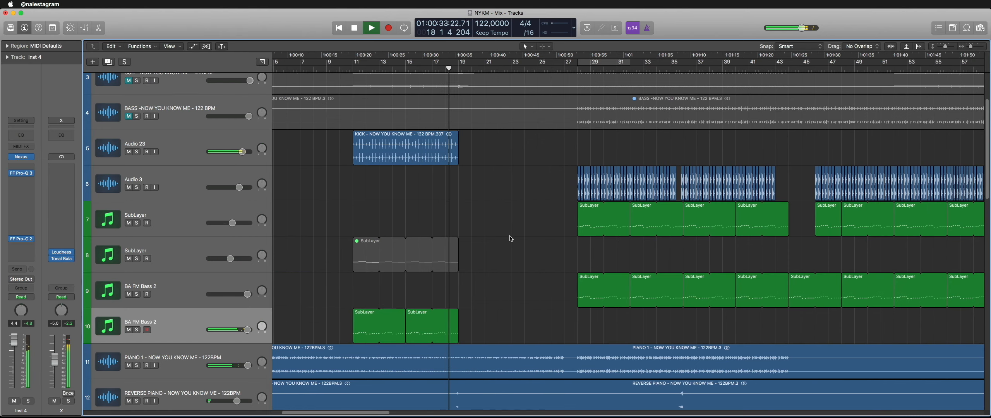
scroll(511, 238, "down", 5)
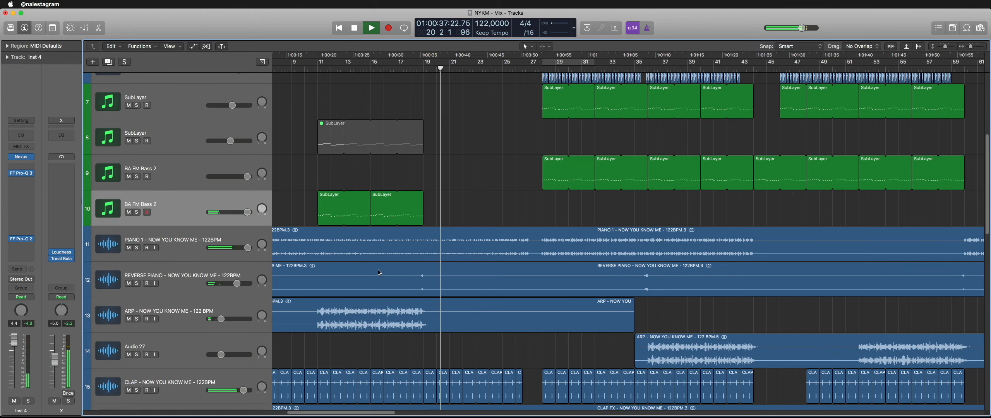
scroll(374, 278, "down", 15)
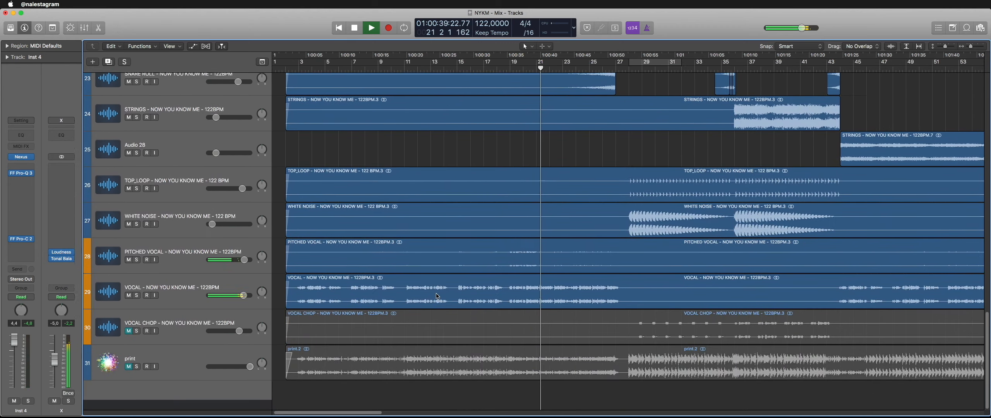
scroll(430, 295, "up", 9)
scroll(412, 292, "down", 9)
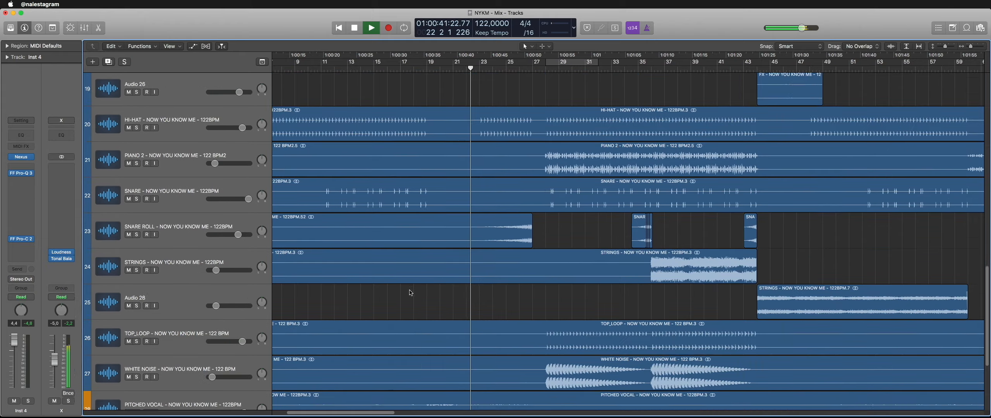
left_click(138, 375)
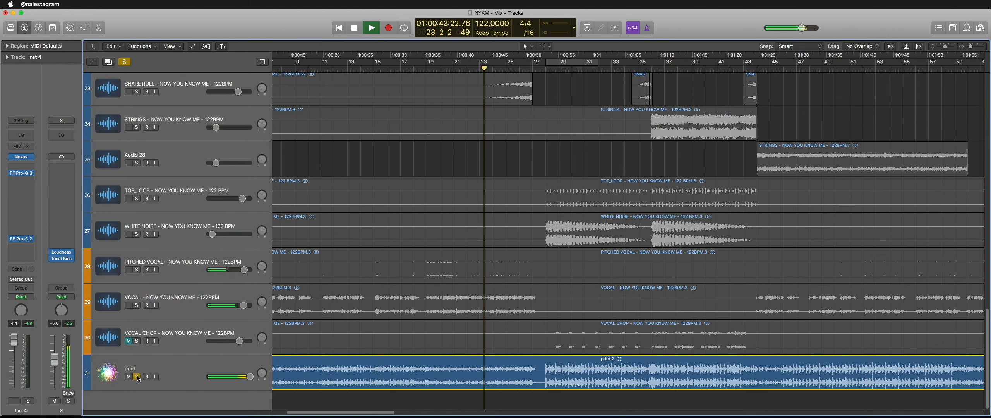
left_click(138, 378)
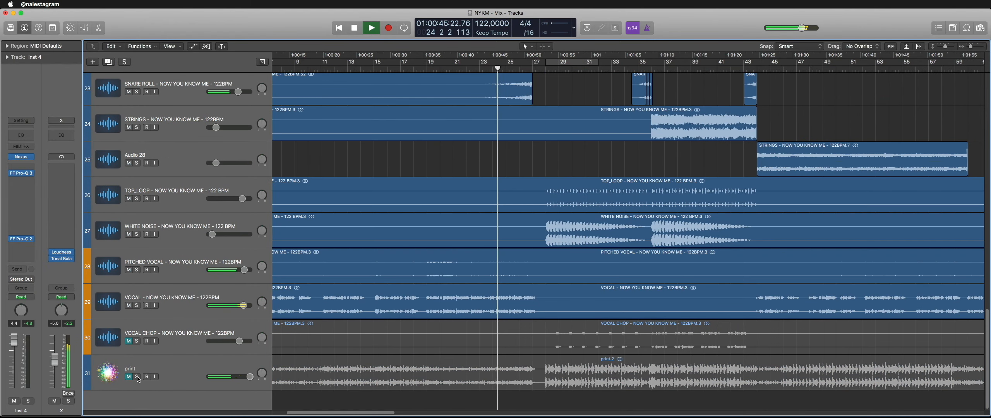
left_click(138, 377)
left_click(137, 377)
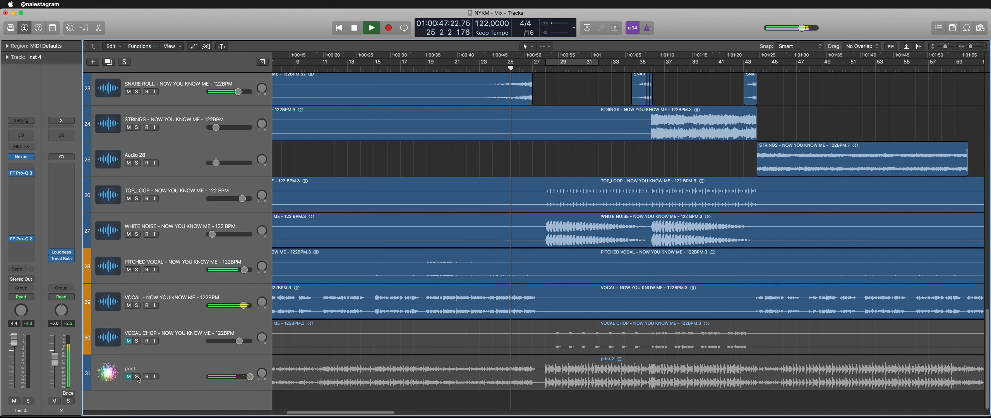
Step: Insert a Stereo plug-in between Pro-C 2 and SerumFX on the PIANO 1 track, reduce its width, and stop playback
scroll(215, 316, "up", 20)
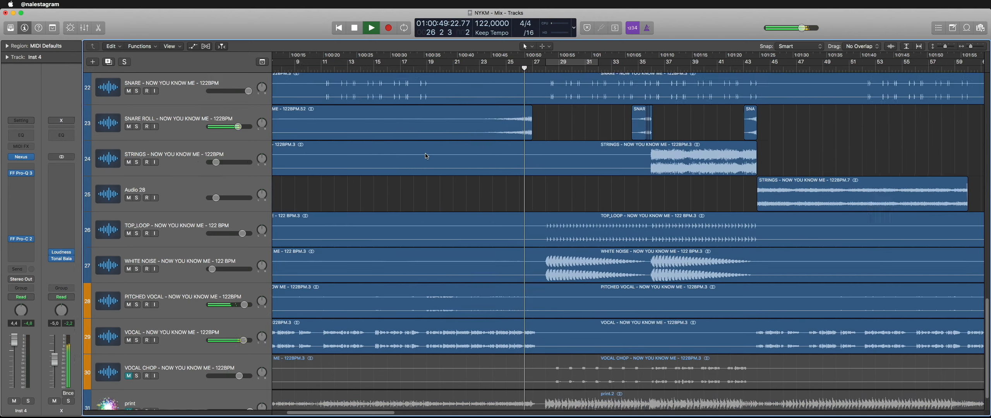
scroll(426, 157, "down", 10)
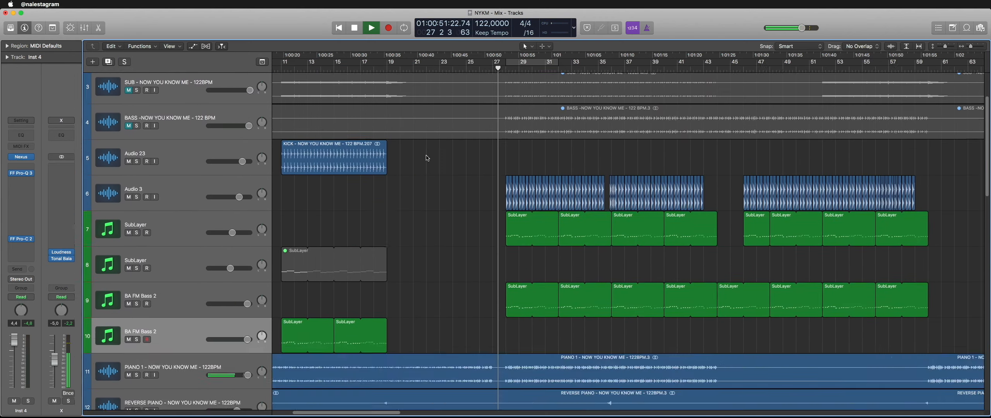
left_click(188, 147)
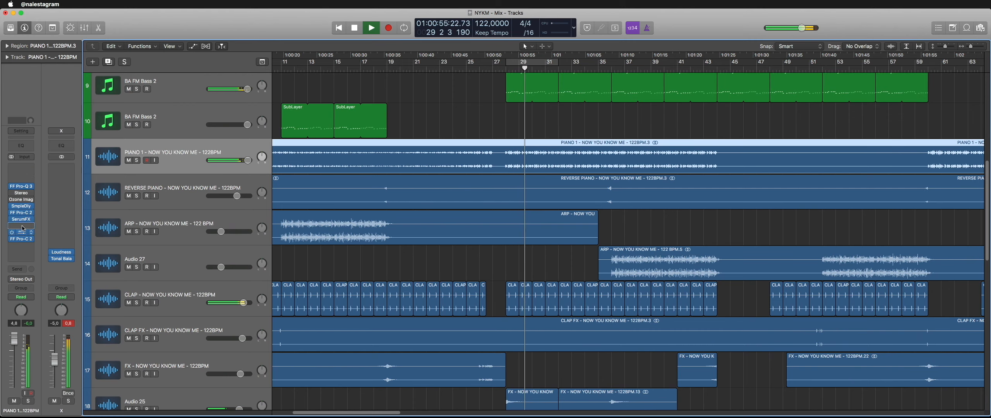
left_click(22, 226)
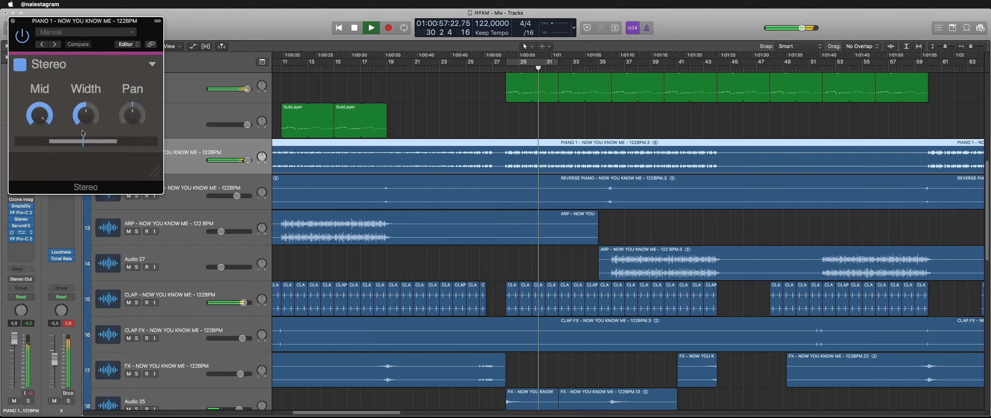
left_click_drag(86, 116, 86, 122)
key("space")
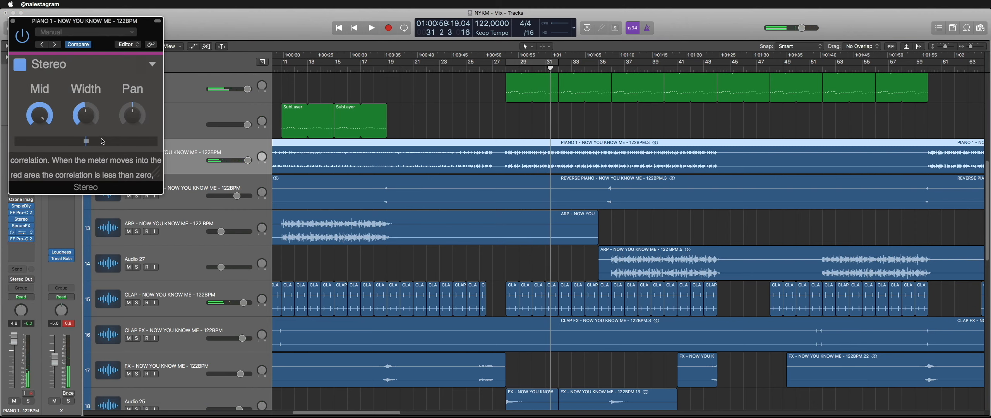
Step: Play from bar 23 and fine-tune the width of PIANO 1's Stereo plug-in to about 81%
left_click(444, 72)
key("space")
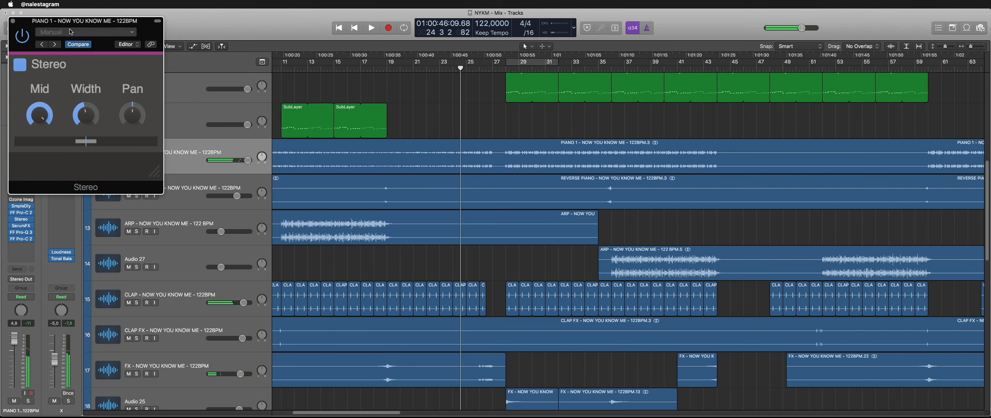
left_click_drag(71, 32, 702, 148)
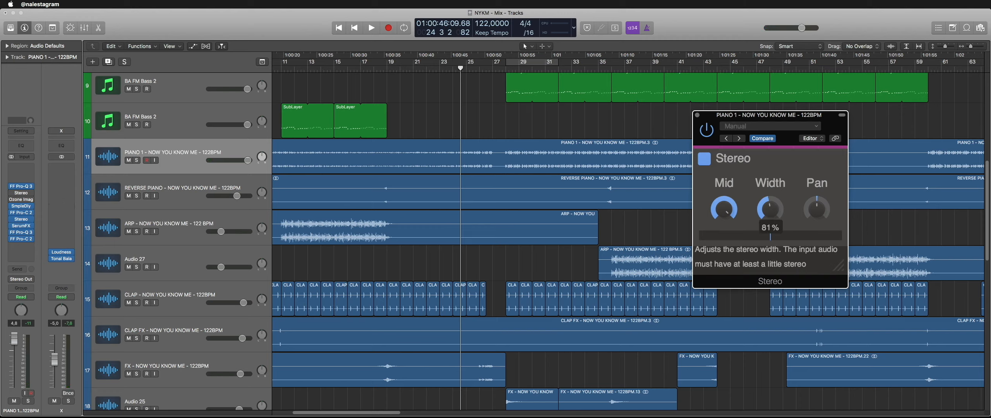
key("space")
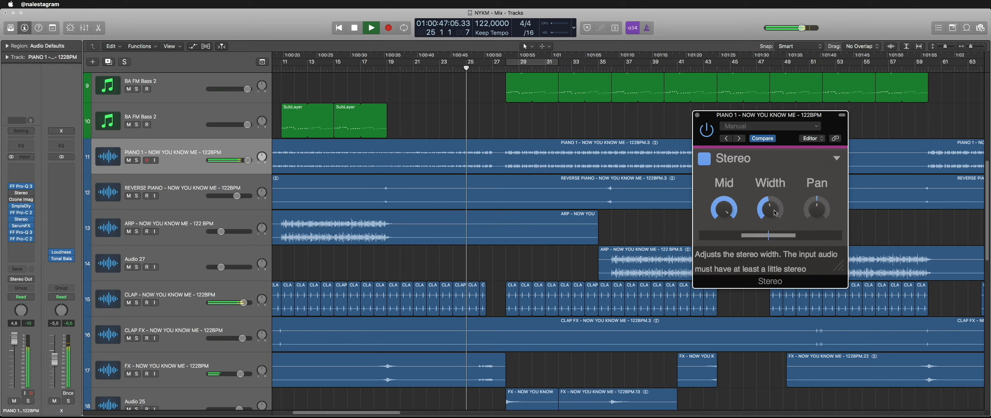
left_click_drag(776, 212, 775, 214)
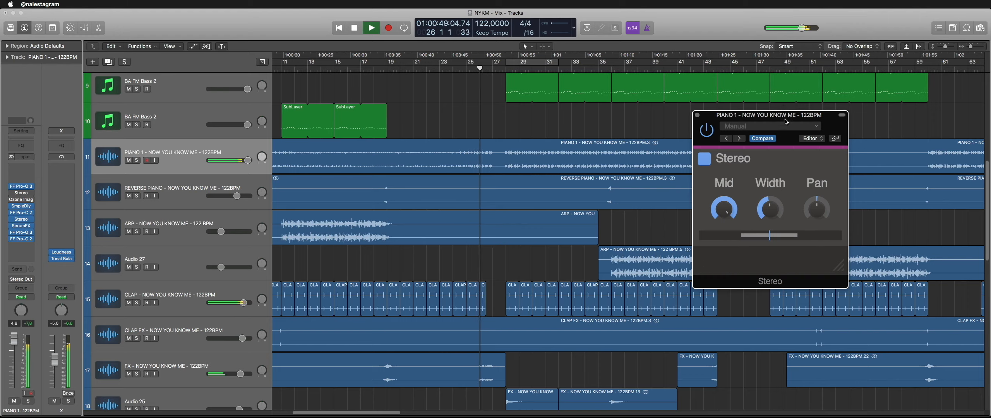
left_click_drag(787, 120, 759, 116)
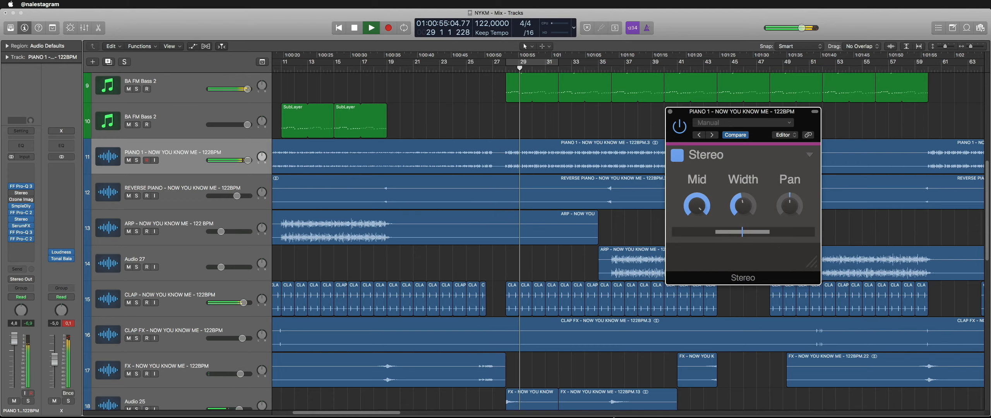
Step: Check the recording session in Audio Hijack, return to Logic Pro, and close PIANO 1's Stereo plug-in window
mouse_move(614, 416)
left_click(548, 392)
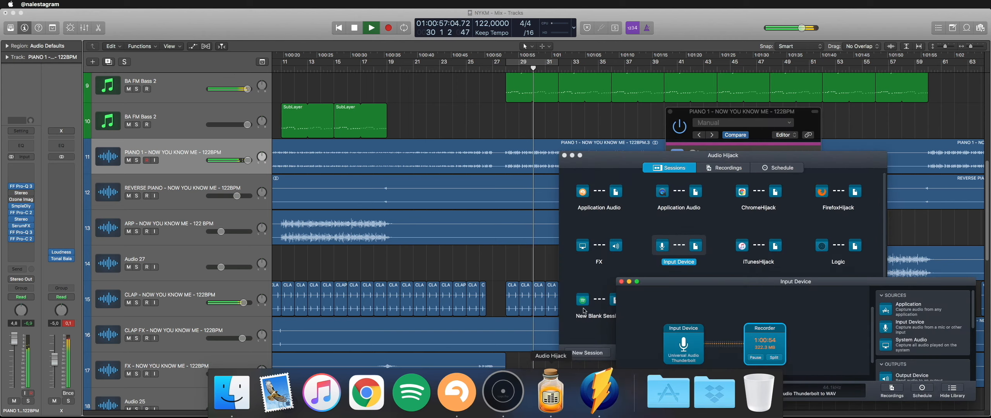
left_click(520, 260)
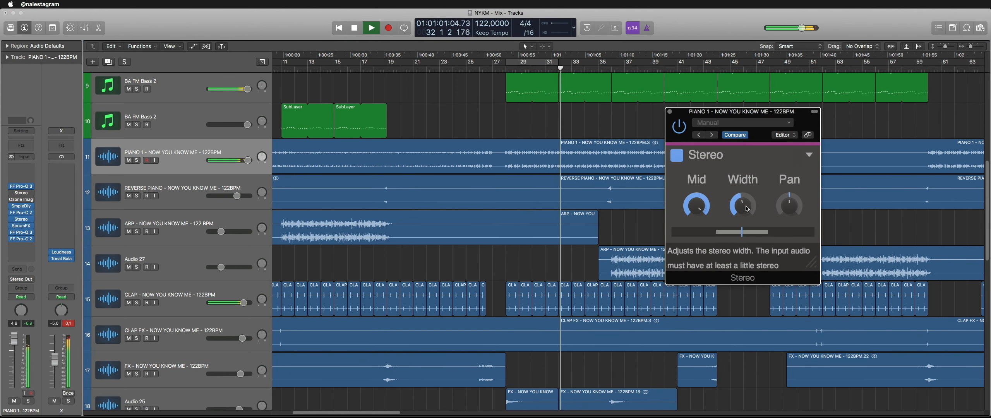
left_click(670, 112)
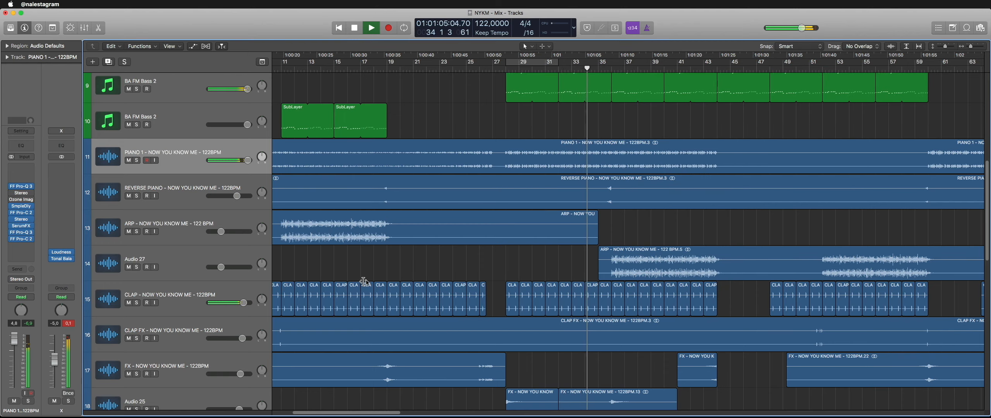
Step: Unmute the VOCAL CHOP track and raise its level to 3.1 dB during playback
scroll(380, 265, "down", 3)
scroll(380, 265, "down", 15)
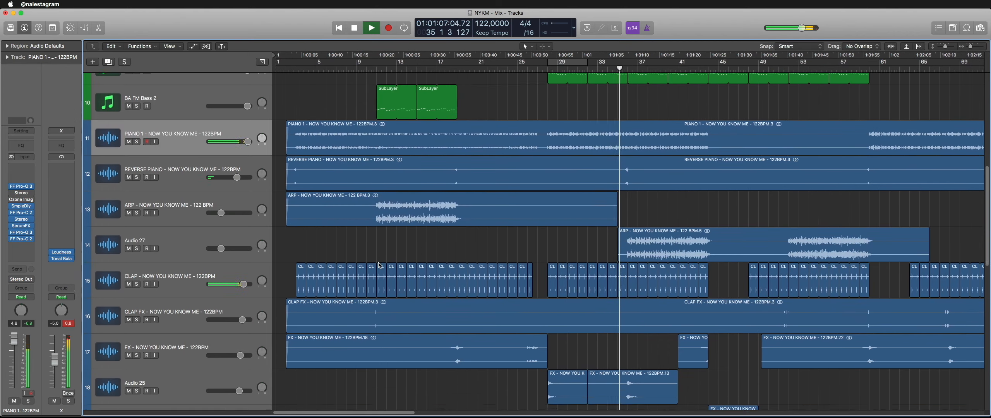
scroll(379, 265, "right", 3)
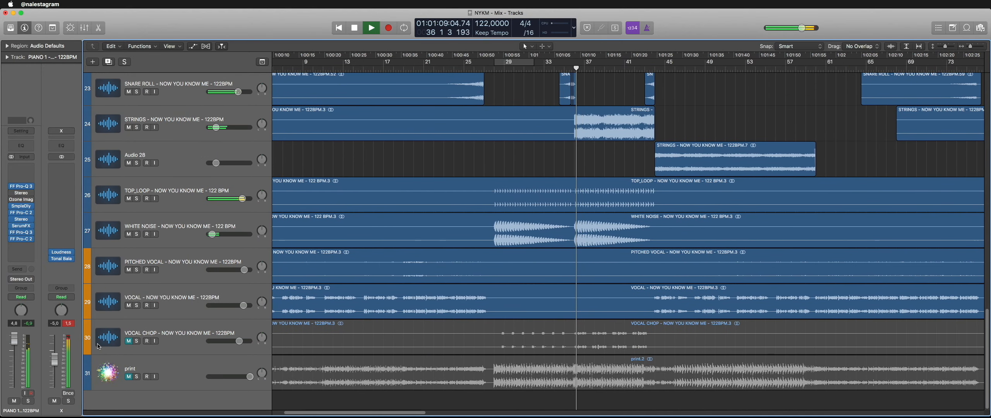
left_click(129, 341)
left_click(113, 341)
left_click_drag(14, 353, 14, 346)
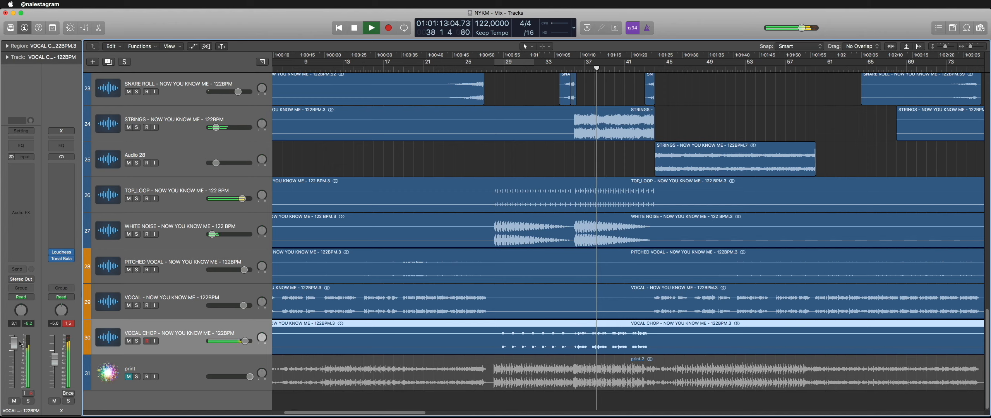
Step: Copy the VOCAL track's Pro-C 2, SerumFX and second Stereo plug-ins to VOCAL CHOP in the Mixer, leaving out the first Stereo
key("super+w")
left_click(523, 145)
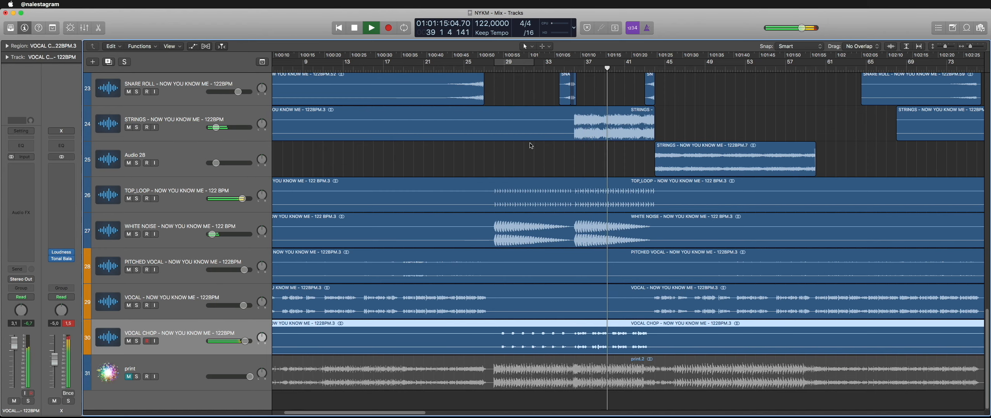
key("x")
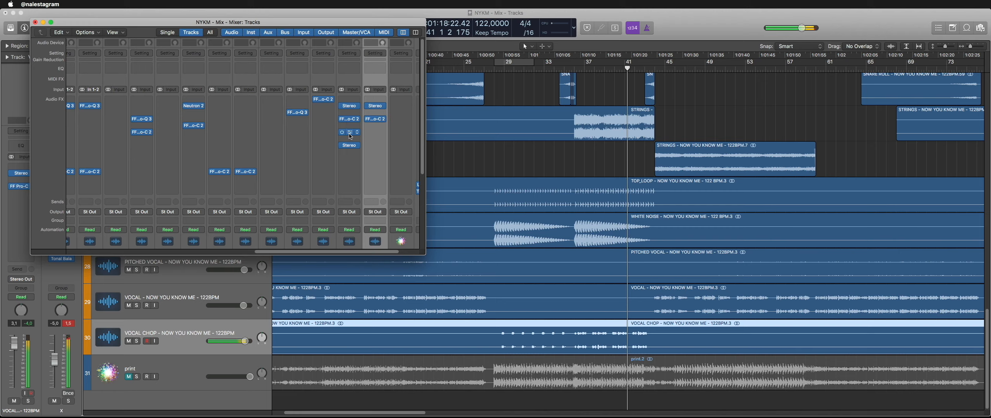
left_click_drag(351, 136, 371, 133)
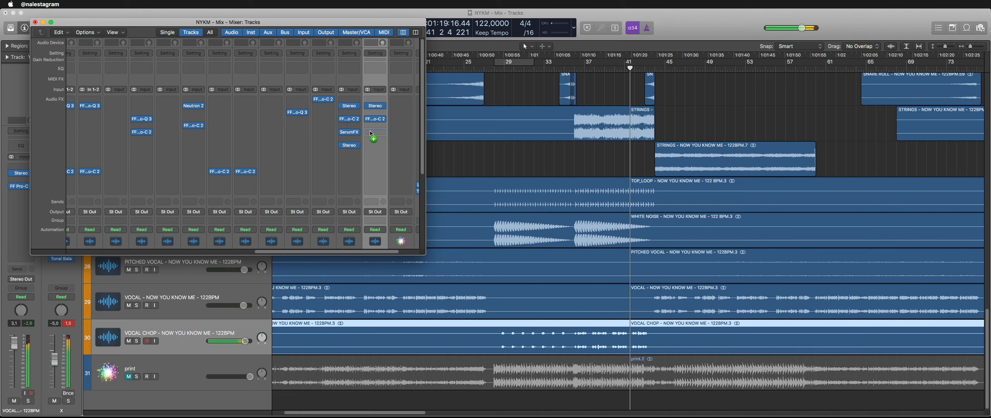
left_click(382, 106)
left_click(381, 117)
Step: Inspect VOCAL CHOP's Stereo plug-in while playing from just before bar 28, and close its window
left_click(375, 147)
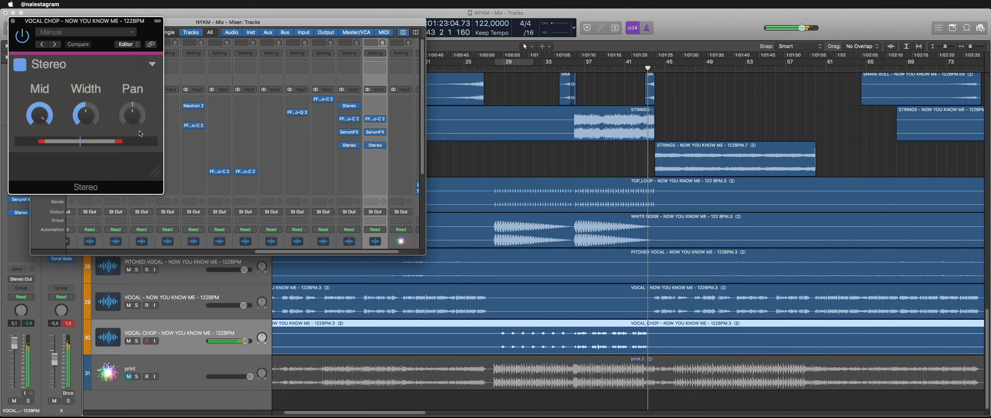
left_click(493, 71)
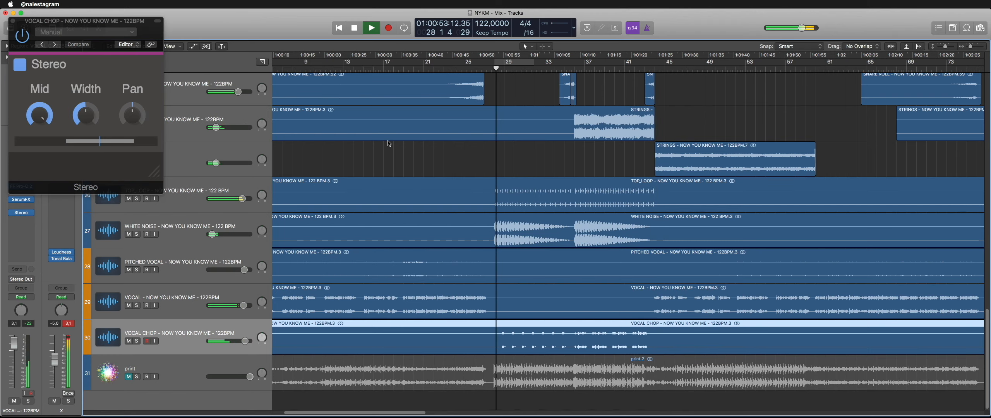
left_click_drag(96, 21, 311, 56)
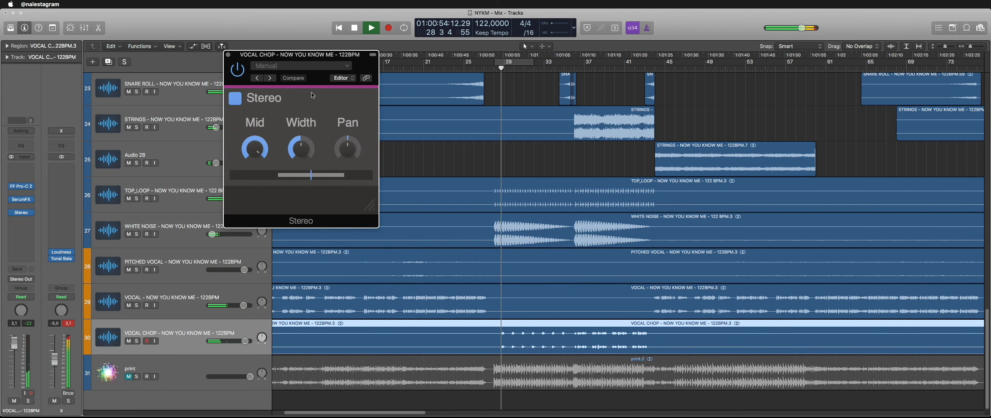
left_click(228, 55)
Step: Copy Audio 28's sidechained Pro-C 2 to the VOCAL CHOP track, adjust its ducking, and close the plug-in window
key("super+2")
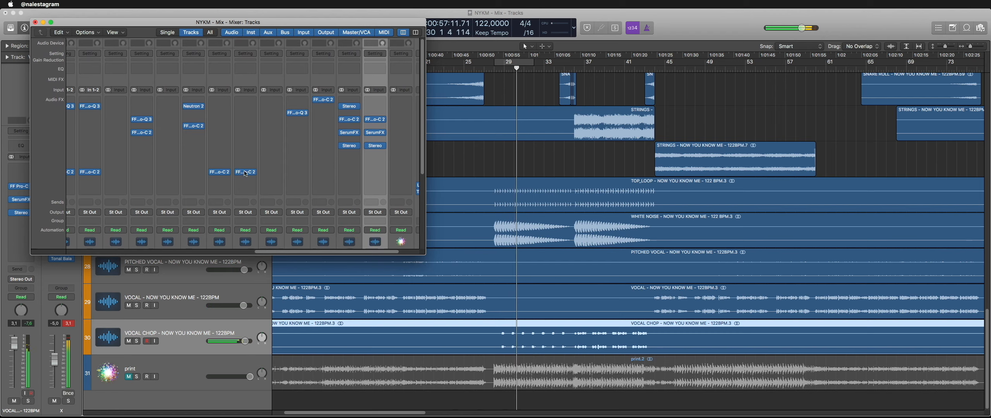
left_click_drag(246, 172, 375, 173)
left_click(375, 172)
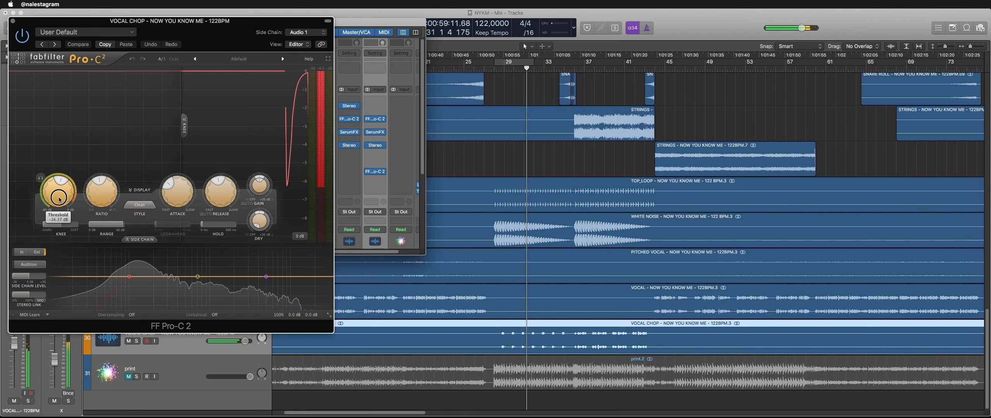
left_click(221, 194)
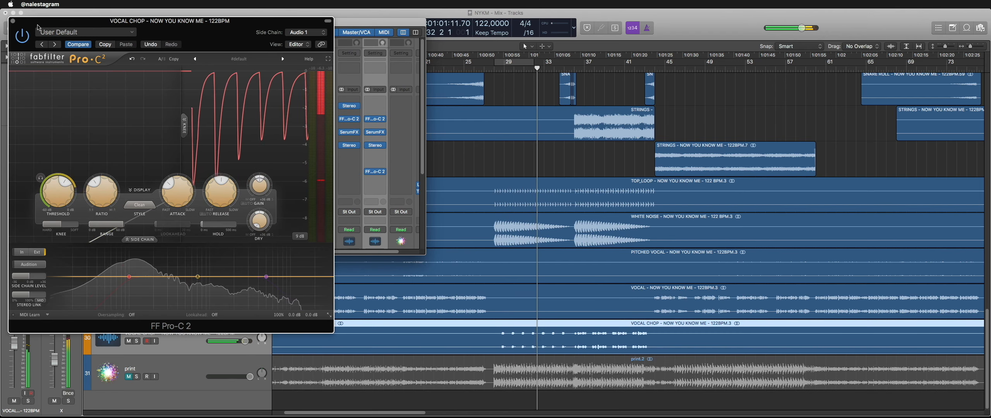
left_click(13, 21)
Step: Lower the VOCAL CHOP track's level to 0.8 dB while playing from just before bar 27
scroll(387, 231, "down", 5)
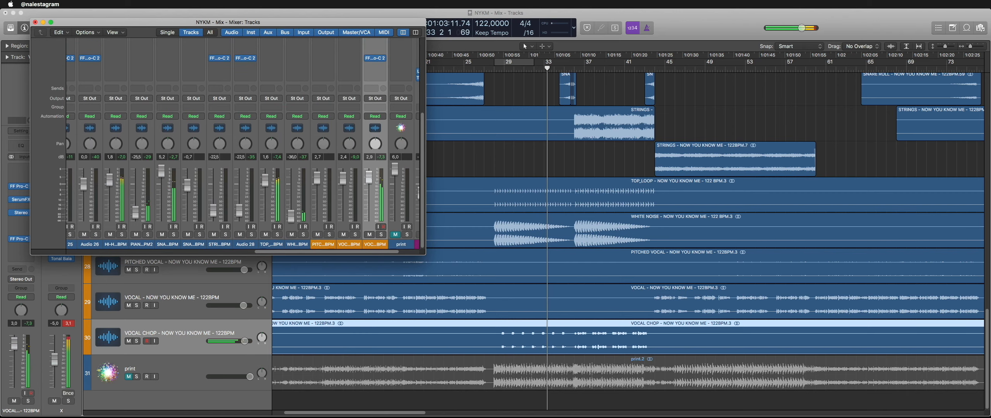
left_click(483, 71)
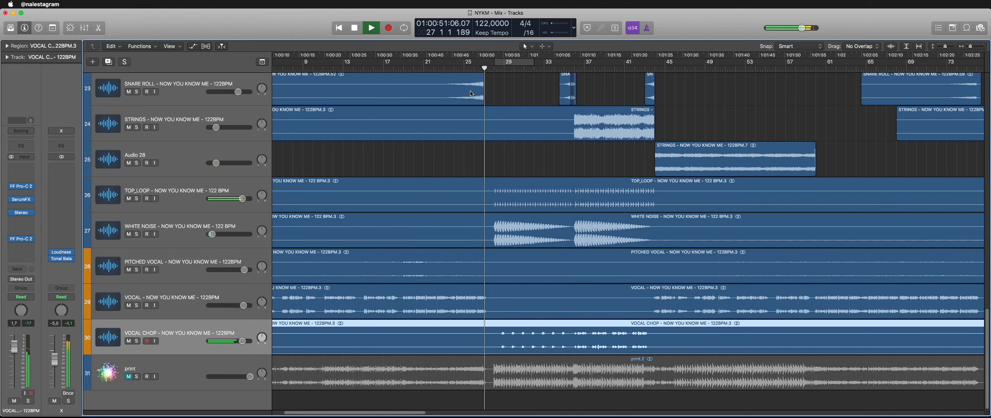
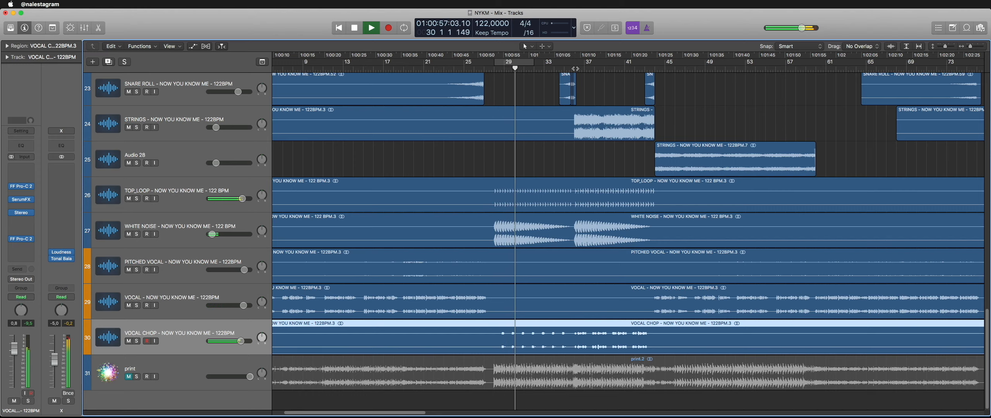
Step: Insert FF Pro-Q 3 between Pro-C 2 and SerumFX on VOCAL CHOP and add a 48 dB/oct low cut at about 178 Hz
left_click(22, 179)
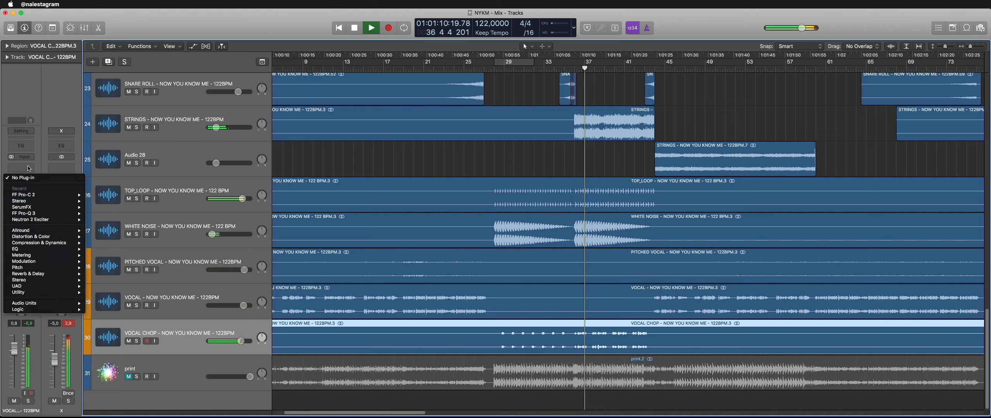
key("Escape")
left_click(29, 193)
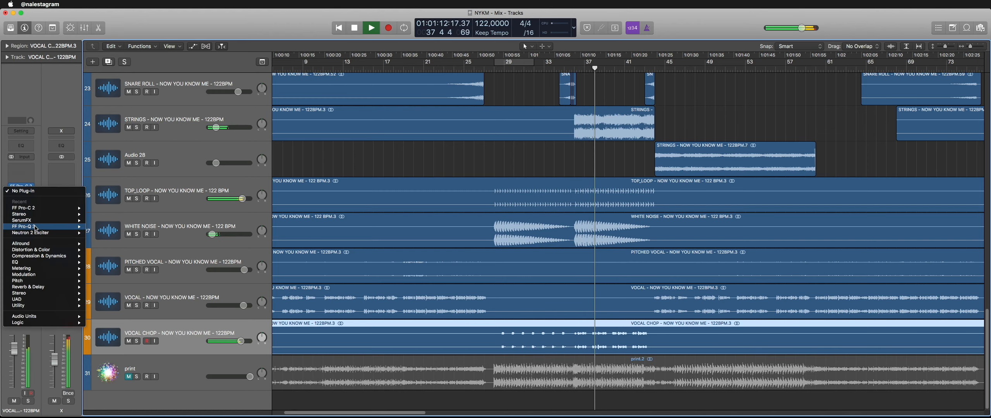
left_click(33, 226)
left_click_drag(21, 143, 152, 150)
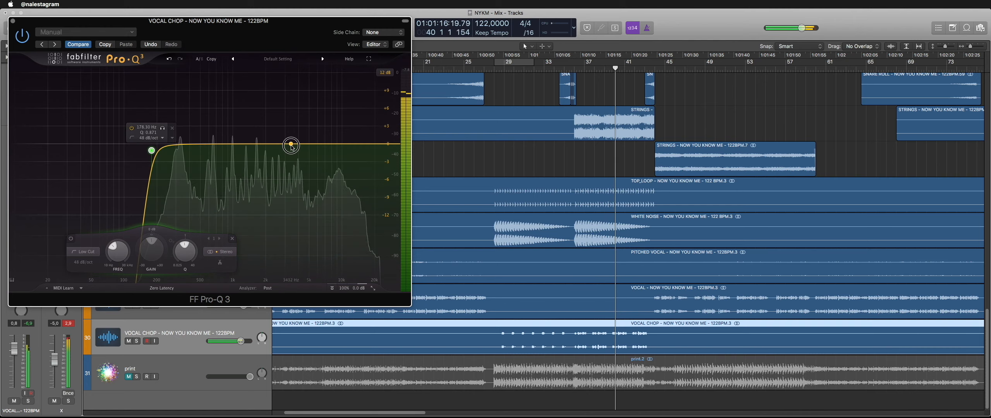
Step: Boost VOCAL CHOP's upper mids with two bell bands, add a boosted high shelf in Pro-Q 3, and close the plug-in window
mouse_move(290, 144)
left_mouse_down()
mouse_move(304, 127)
mouse_move(275, 137)
mouse_move(280, 126)
mouse_move(293, 132)
left_mouse_up()
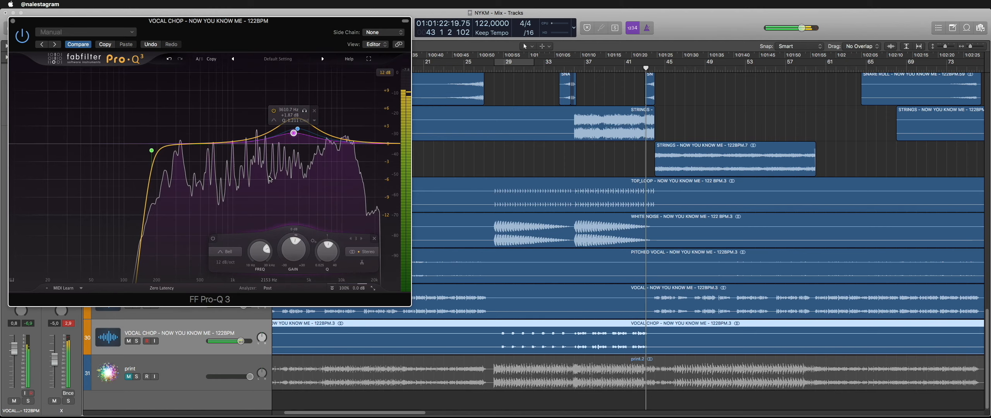
left_click_drag(360, 141, 390, 130)
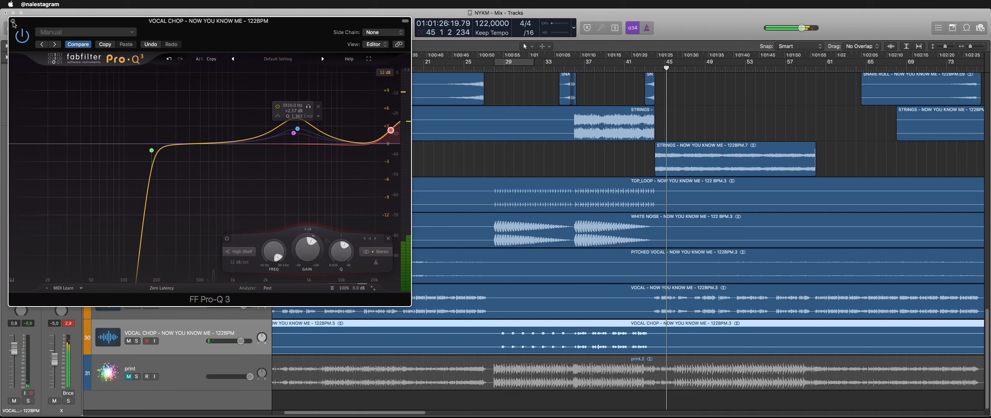
left_click(143, 285)
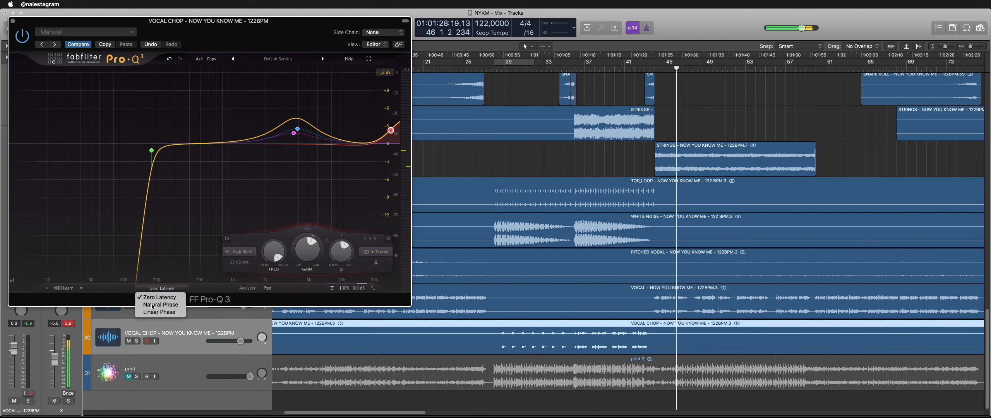
left_click(157, 298)
left_click(13, 21)
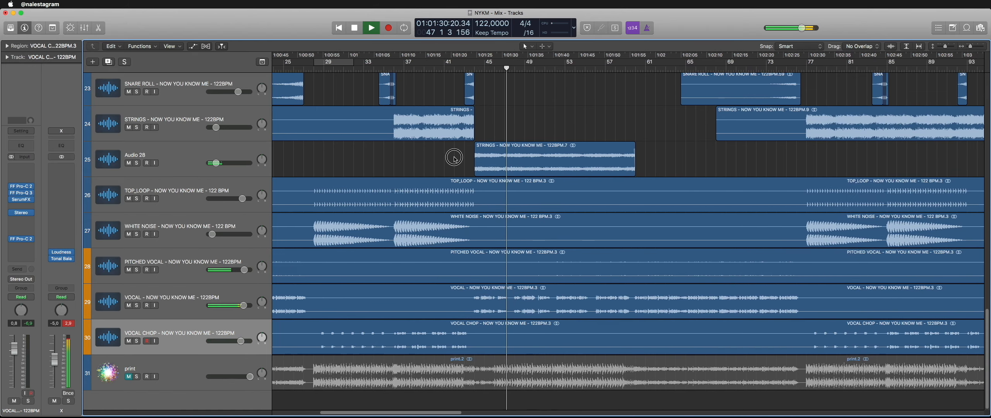
Step: Lower the Audio 28 track's level to -29.0 dB while playing its strings section
scroll(449, 167, "right", 3)
left_click(161, 155)
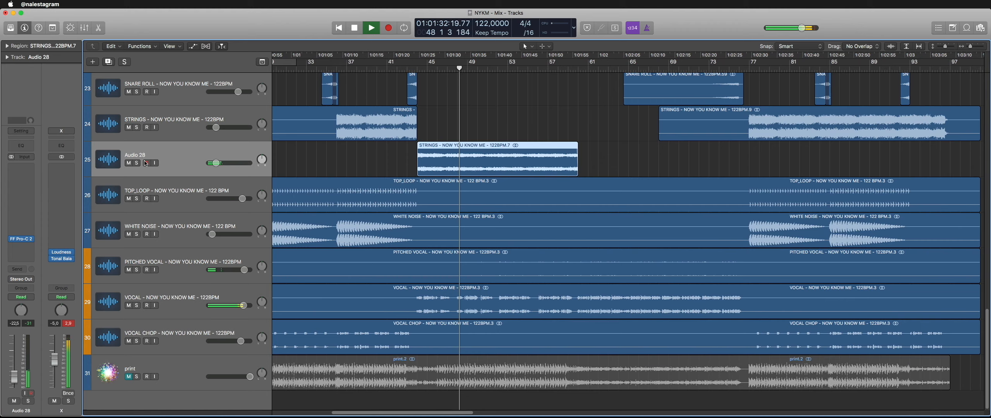
left_click(162, 116)
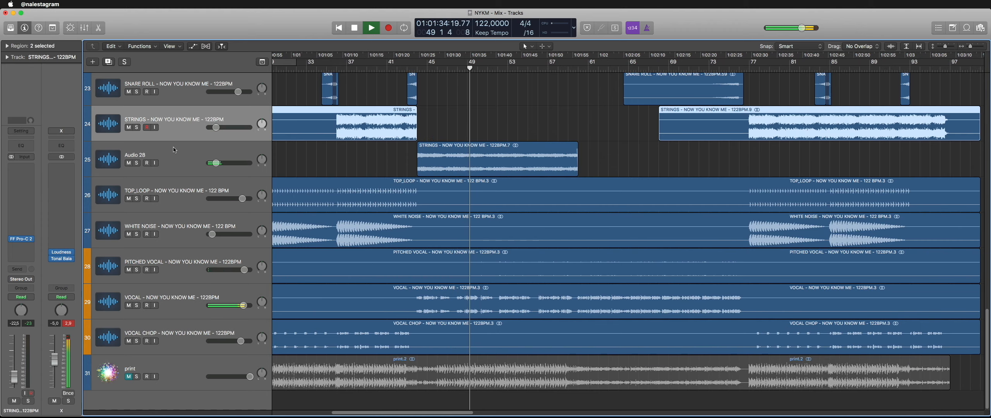
left_click(164, 153)
left_click(295, 160)
scroll(426, 128, "right", 2)
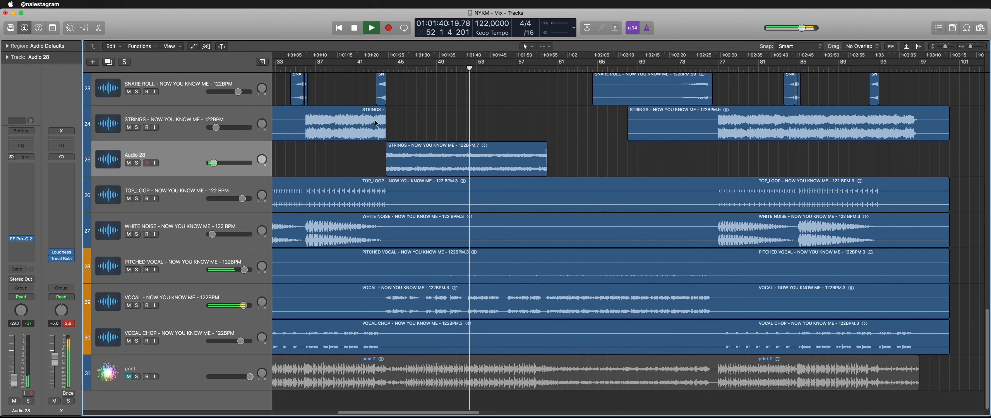
Step: Copy the first drop's eight SubLayer and BA FM Bass 2 regions to bar 77, aligned with the Audio 3 regions
scroll(427, 117, "up", 15)
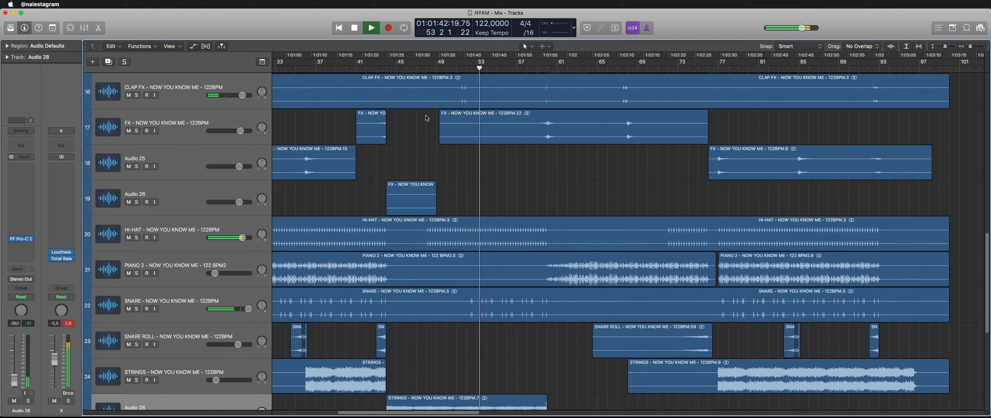
scroll(471, 230, "up", 2)
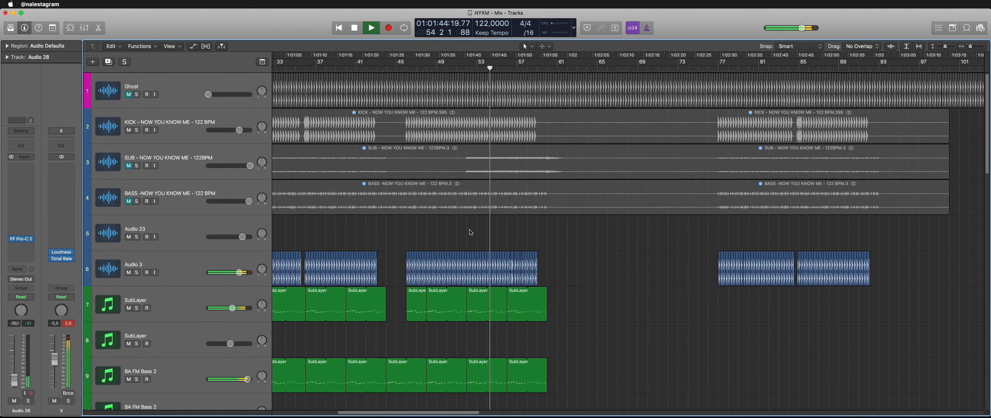
scroll(476, 234, "down", 5)
scroll(476, 235, "left", 4)
scroll(478, 235, "down", 2)
scroll(477, 235, "right", 5)
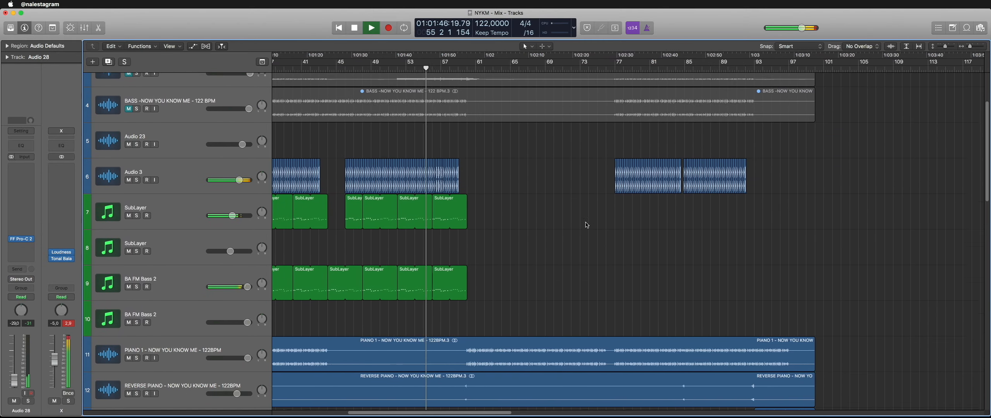
scroll(457, 240, "up", 3)
scroll(441, 252, "down", 2)
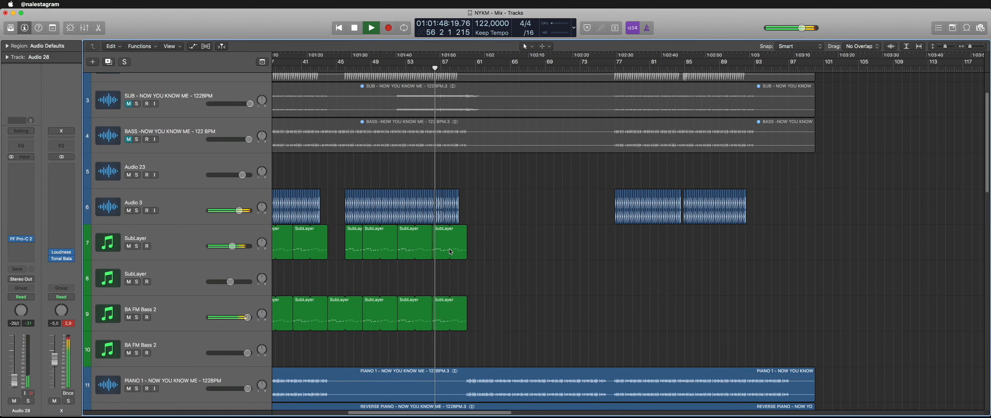
scroll(487, 261, "left", 7)
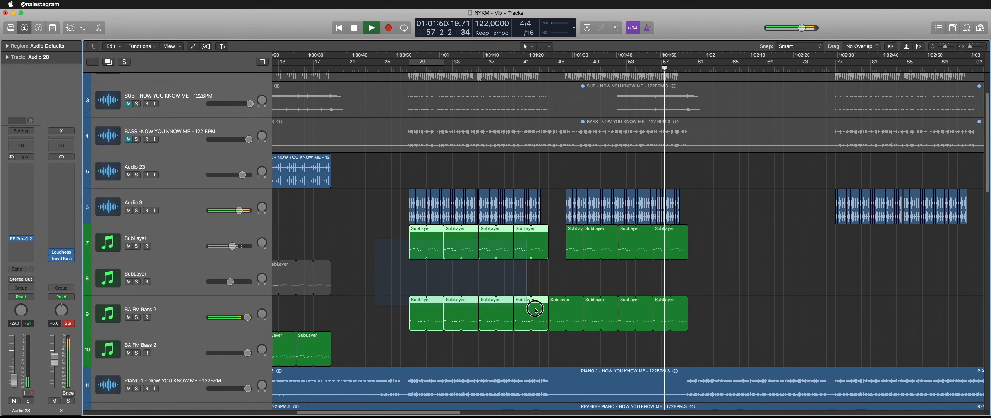
scroll(637, 281, "right", 10)
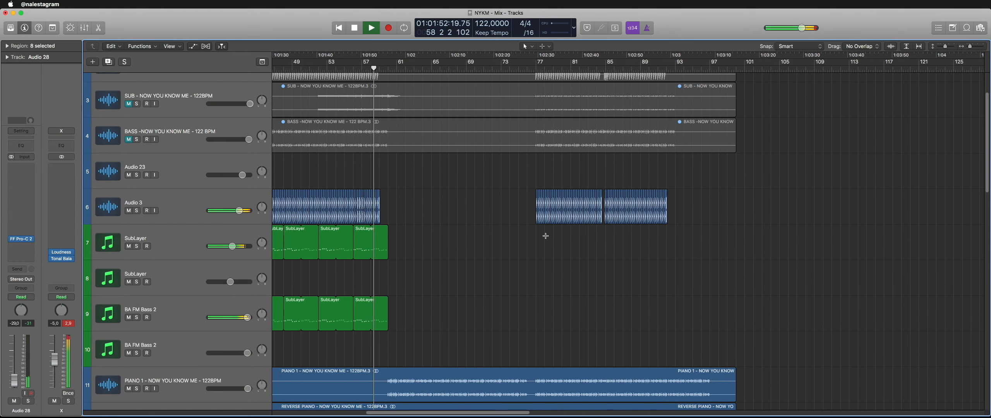
left_click(535, 244, "super")
key("super+v")
scroll(503, 251, "right", 2)
left_click(451, 260)
scroll(447, 261, "left", 3)
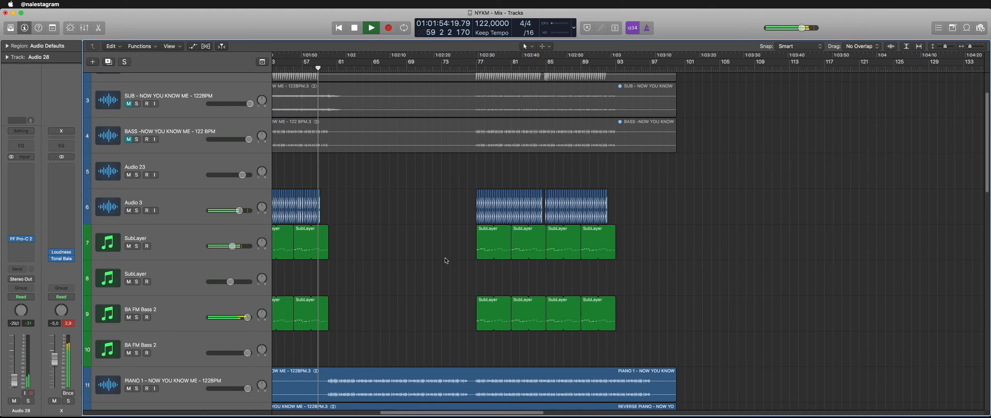
Step: Review the arrangement from the bass layers down to the print reference during playback
scroll(499, 246, "left", 3)
scroll(504, 244, "up", 2)
scroll(542, 232, "down", 1)
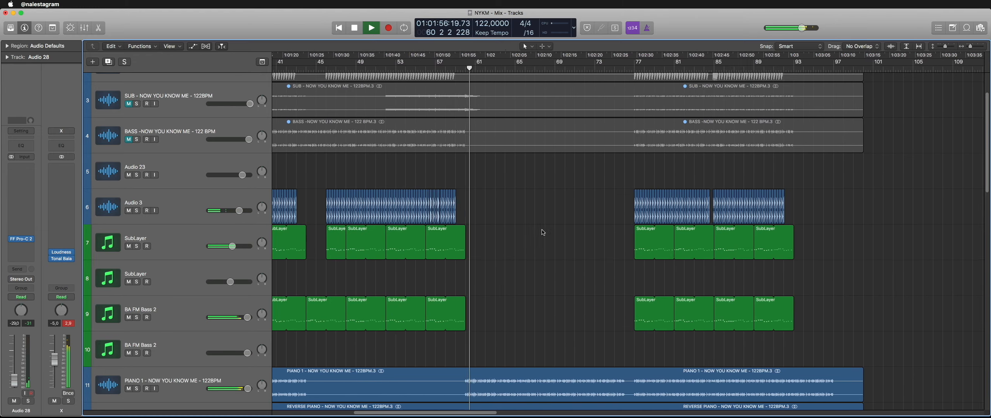
scroll(543, 229, "left", 3)
scroll(545, 227, "down", 3)
scroll(545, 227, "down", 8)
scroll(542, 219, "down", 4)
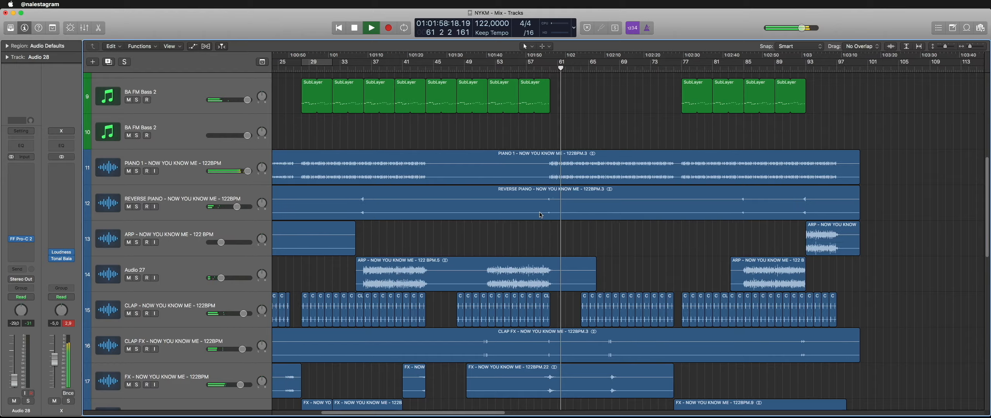
scroll(542, 209, "up", 6)
scroll(546, 183, "up", 3)
scroll(548, 185, "right", 2)
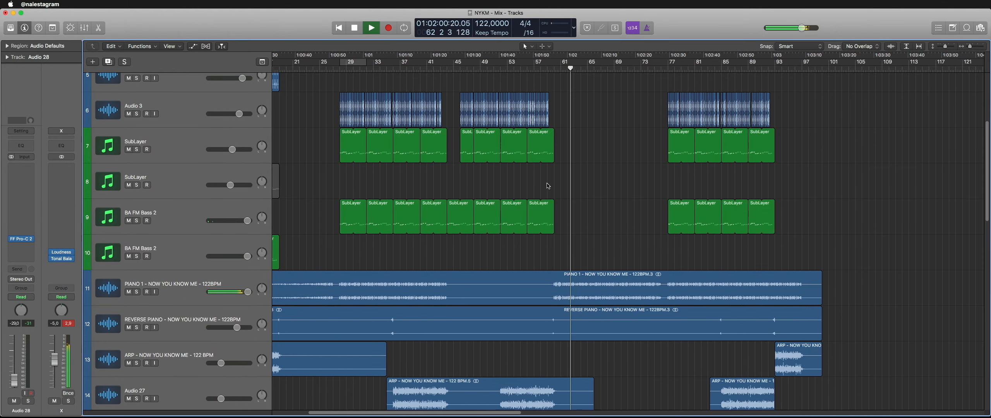
scroll(548, 186, "up", 3)
scroll(549, 186, "down", 5)
scroll(542, 217, "down", 14)
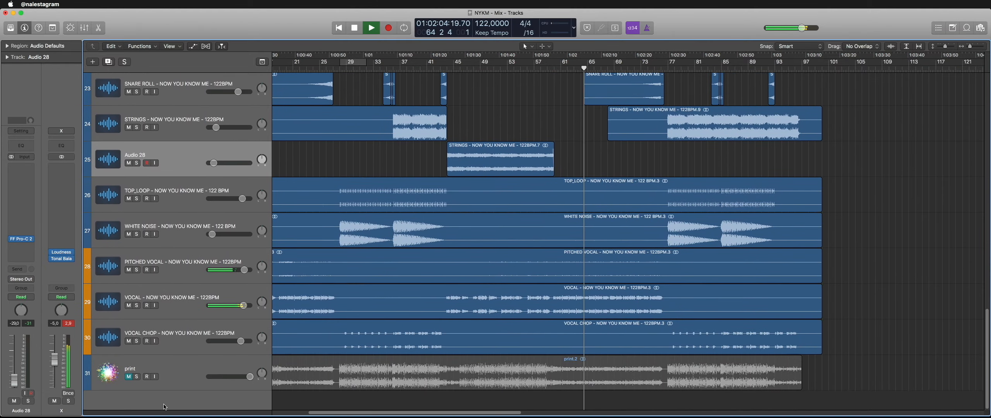
Step: Compare the mix with the print reference by soloing and unsoloing print twice between bars 64 and 72
left_click(136, 377)
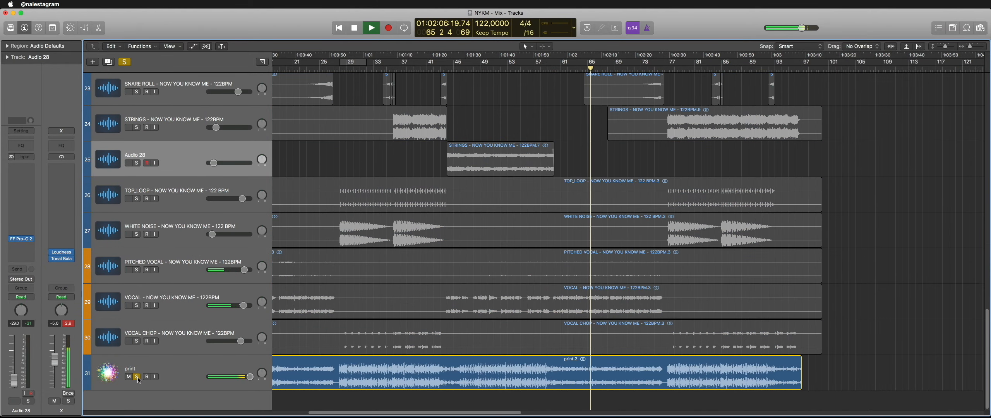
left_click(136, 377)
scroll(510, 265, "up", 9)
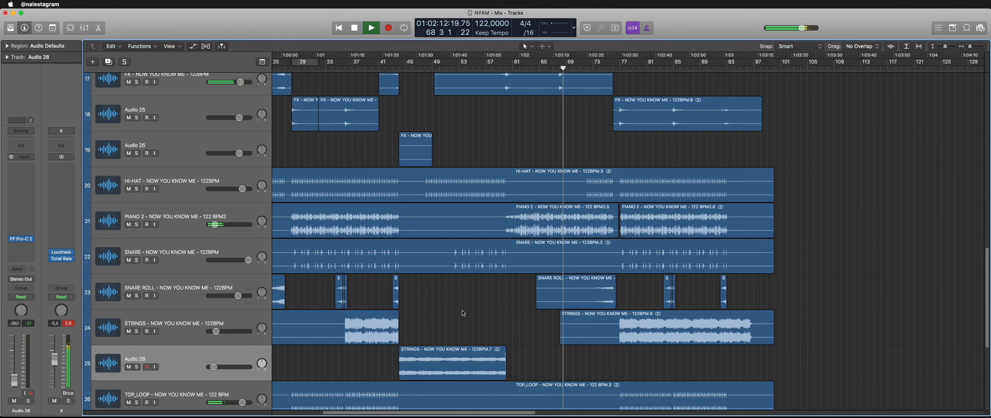
scroll(462, 312, "down", 6)
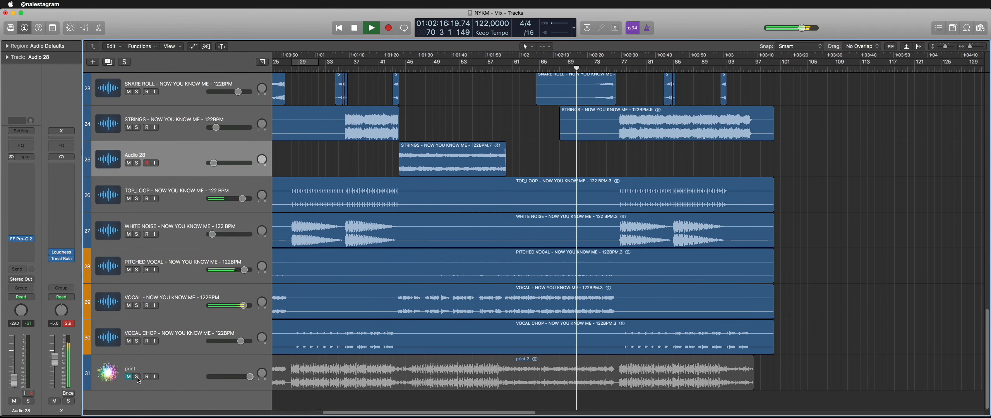
left_click(137, 378)
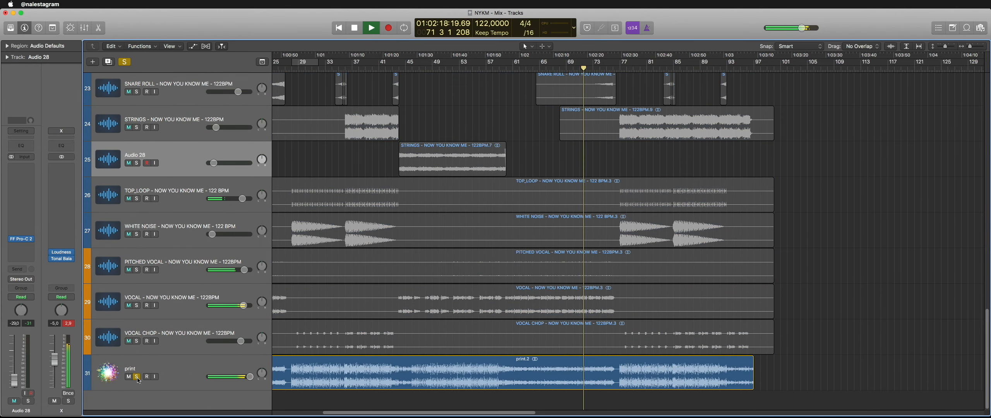
left_click(137, 376)
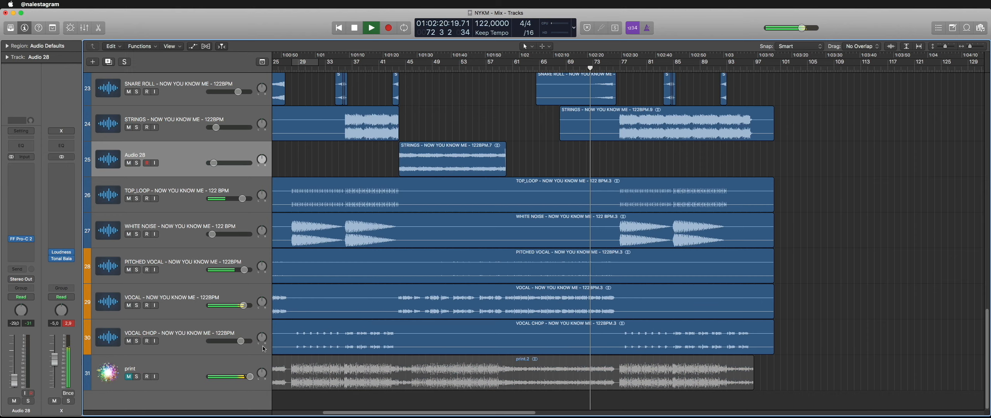
Step: Raise the Audio 25 FX track's level to 2.8 dB while replaying from around bar 76
scroll(517, 260, "up", 8)
scroll(517, 259, "up", 10)
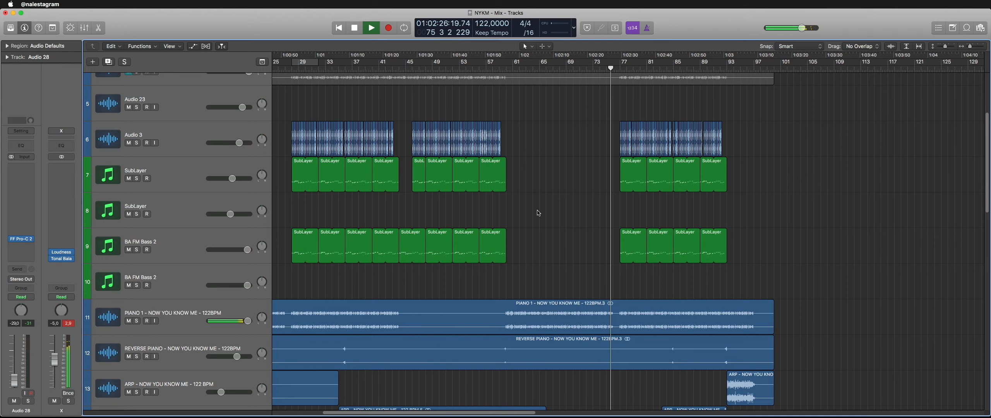
scroll(539, 213, "up", 4)
scroll(529, 314, "down", 20)
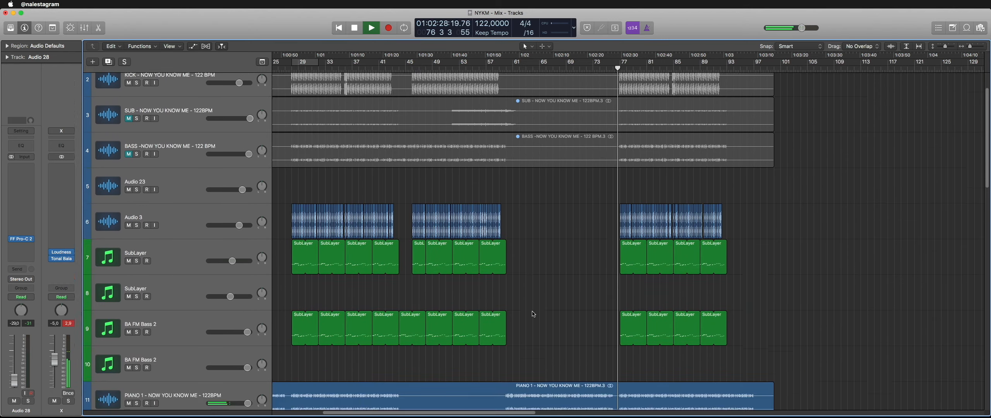
scroll(533, 314, "up", 3)
scroll(534, 314, "right", 5)
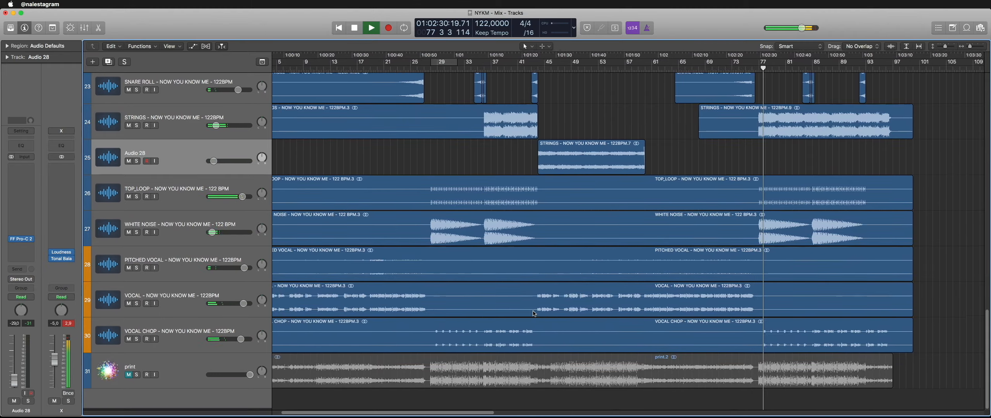
scroll(534, 312, "up", 10)
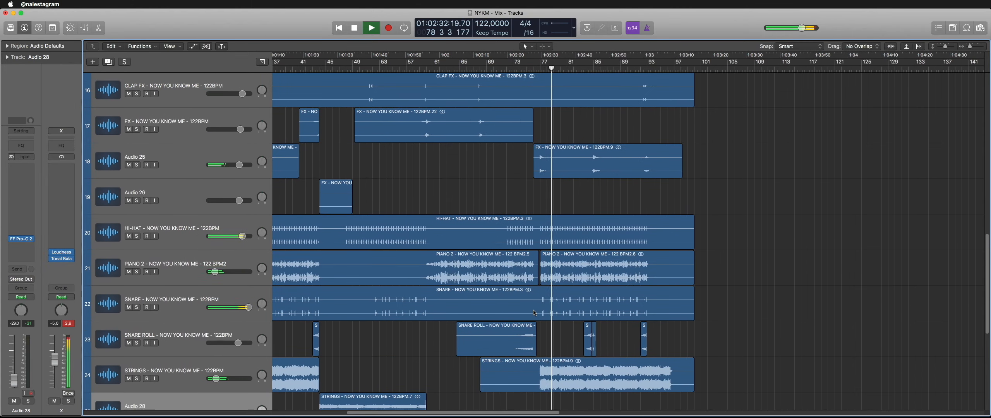
left_click(161, 227)
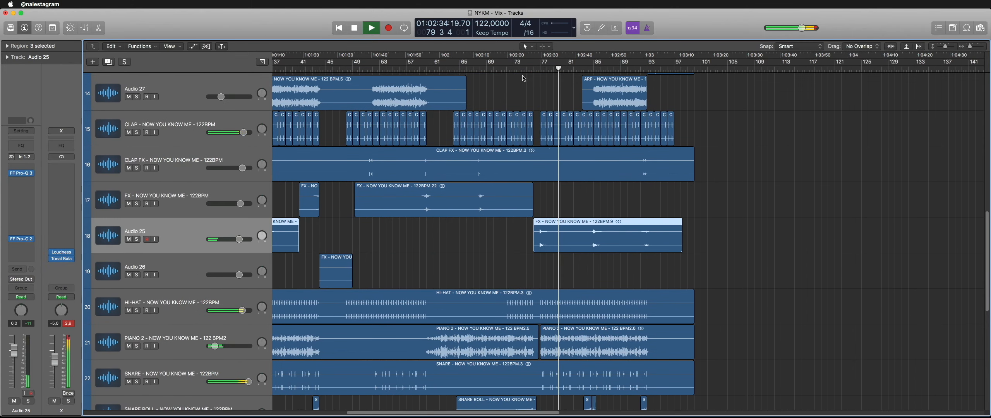
left_click(537, 68)
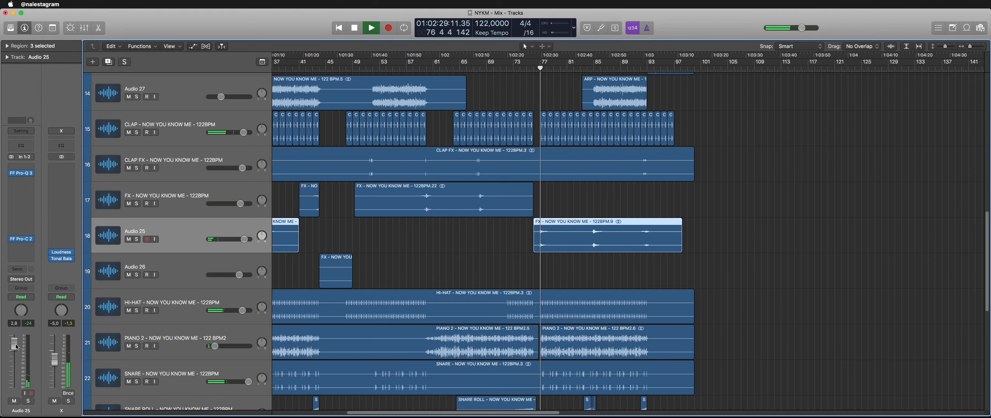
scroll(429, 90, "left", 8)
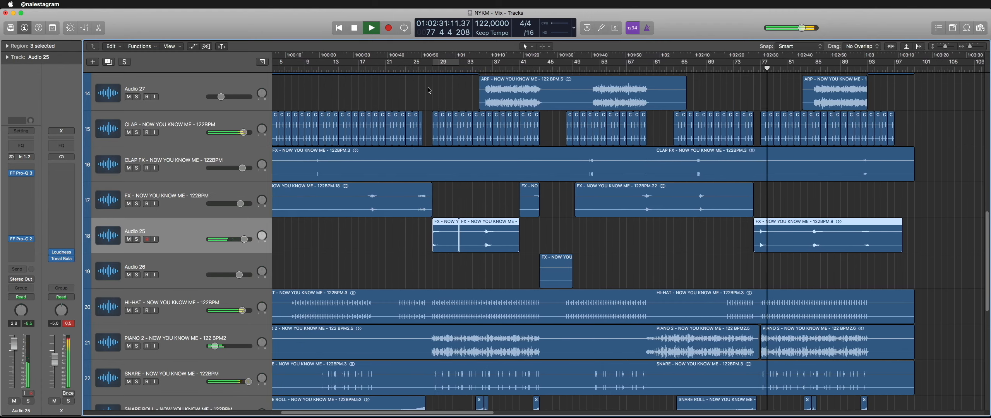
Step: Raise Audio 25's level to 3.2 dB while playing the first drop from around bar 26
left_click(420, 68)
left_click(449, 104)
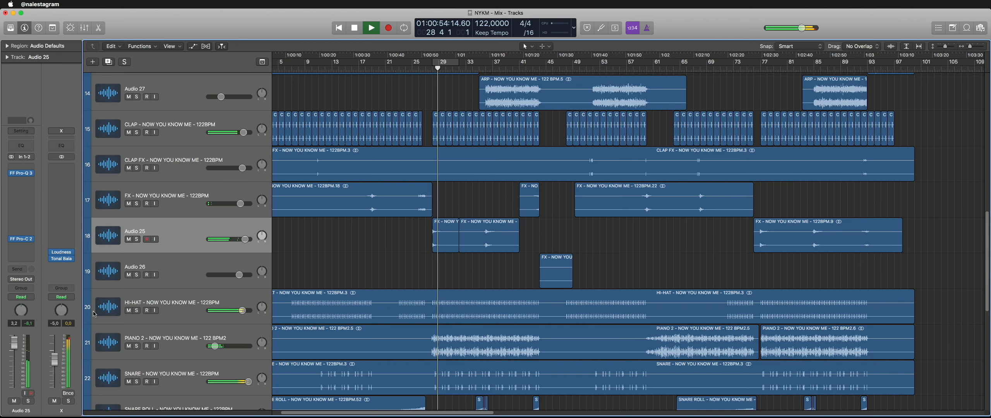
scroll(383, 244, "right", 2)
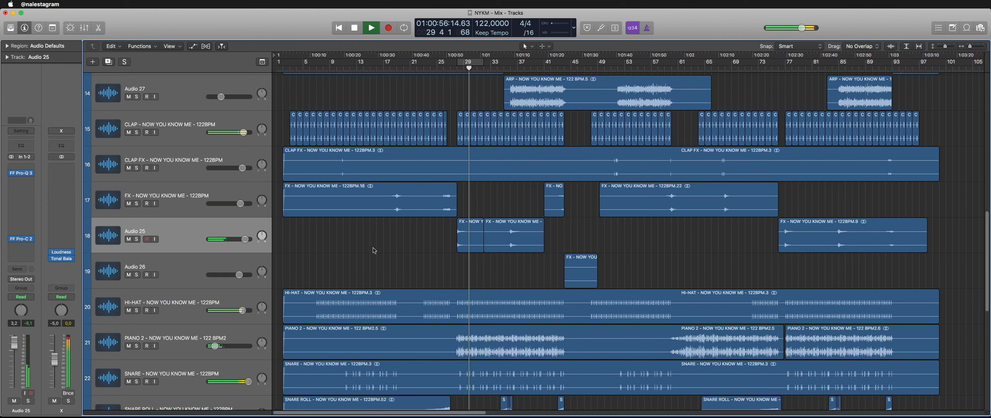
Step: Review the tracks from the kick and bass layers down to the strings while the first drop plays
scroll(348, 269, "up", 5)
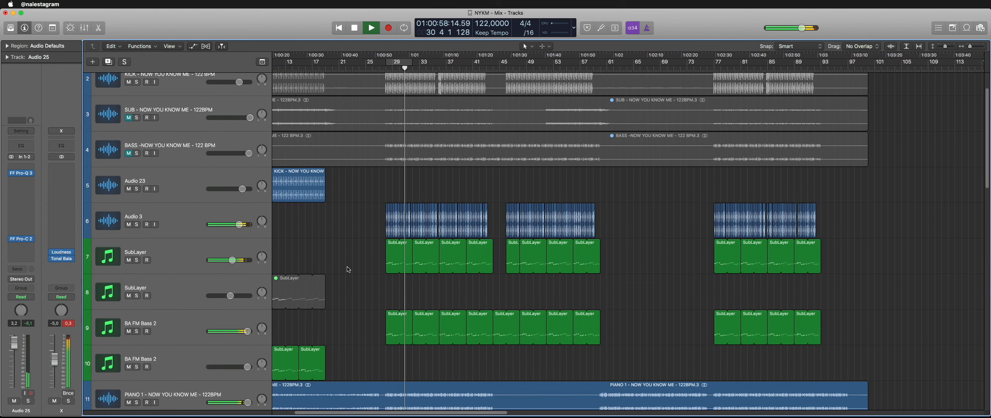
scroll(348, 269, "left", 5)
scroll(348, 268, "down", 8)
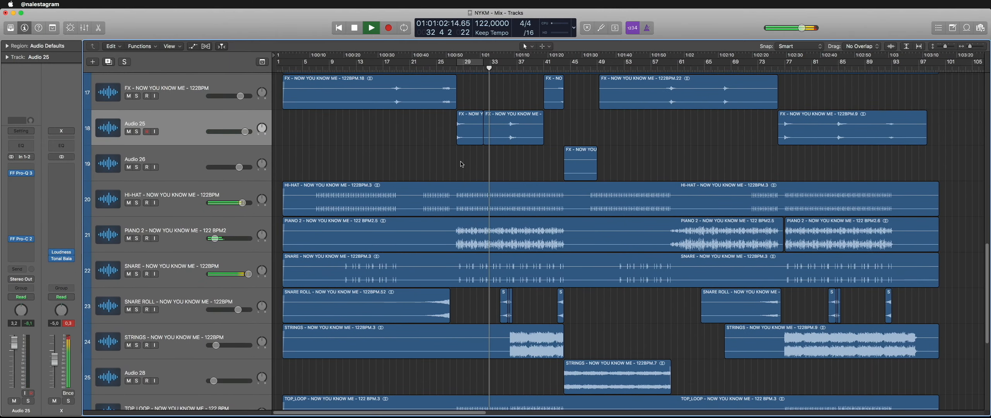
Step: Examine the transition from bar 26 into the first drop, from the ARP and clap tracks down to the white noise
left_click(444, 68)
key("super+Right")
key("super+Right")
key("super+Right")
key("super+Right")
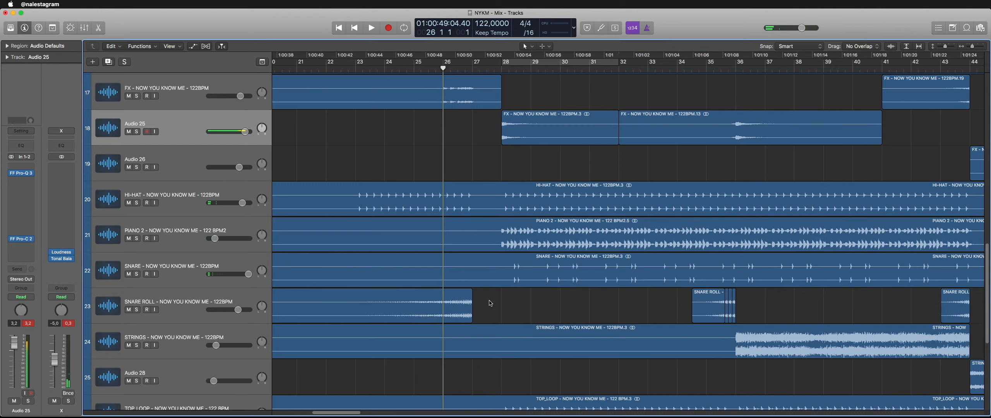
key("super+Right")
key("super+Right")
scroll(517, 131, "right", 2)
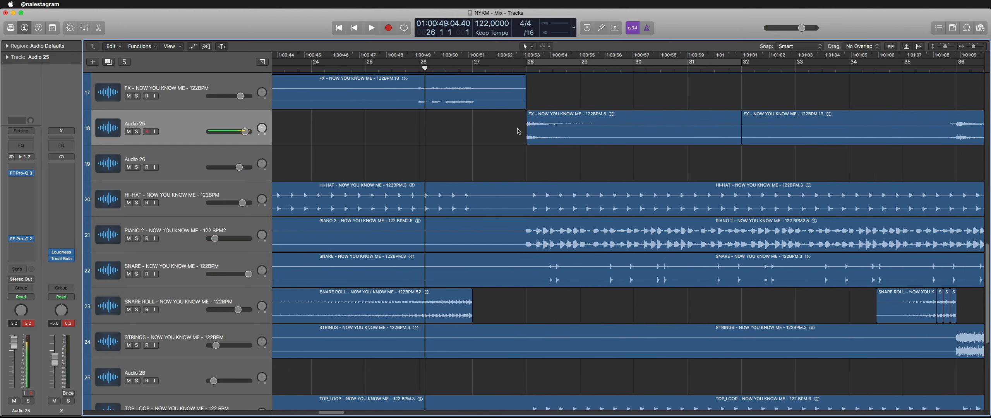
scroll(513, 143, "up", 4)
scroll(440, 132, "up", 1)
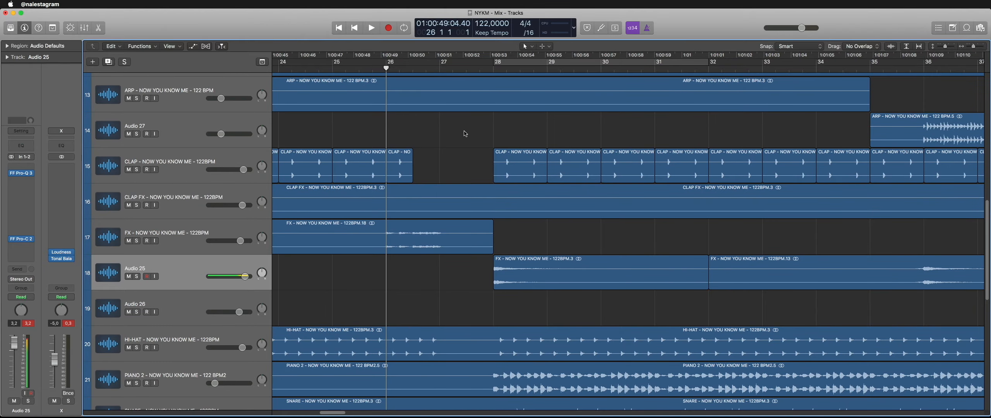
scroll(464, 152, "down", 5)
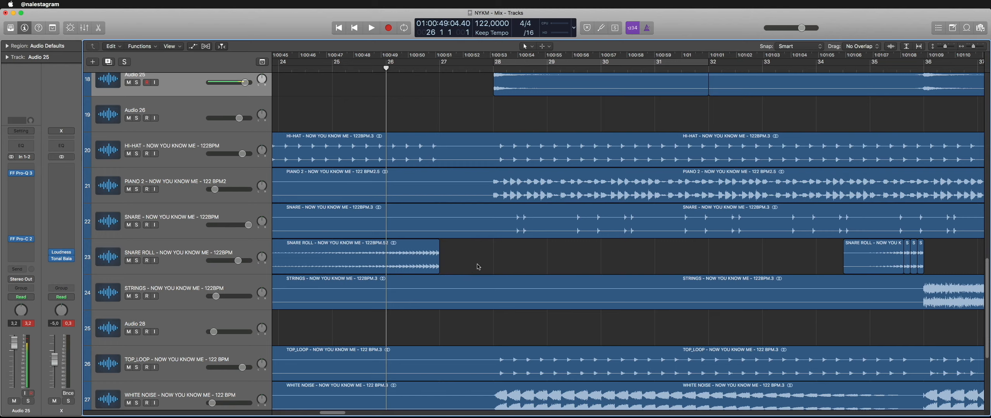
scroll(478, 267, "down", 2)
Step: Play the build-up from bar 26 to hear how the lead vocal ends before the first drop
key("space")
scroll(422, 308, "down", 3)
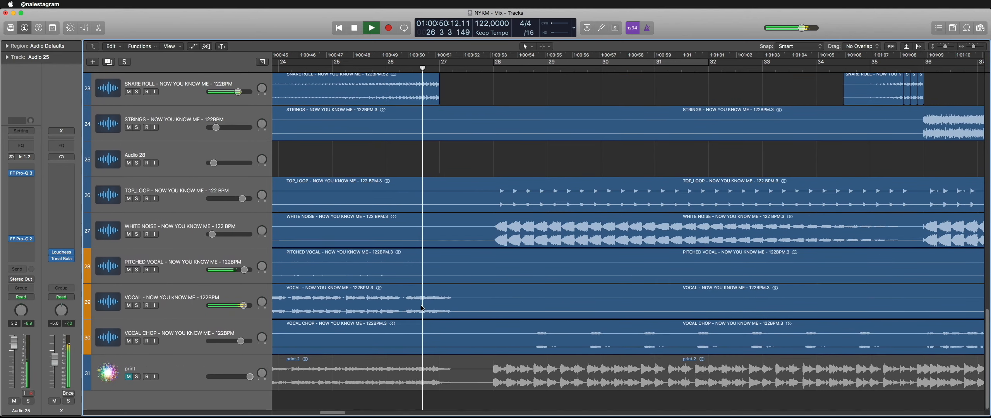
left_click(422, 308)
key("space")
Step: Isolate the VOCAL track's last phrase from about bar 26 2 3 and bounce it in place to a new track, leaving the source
key("super+Left")
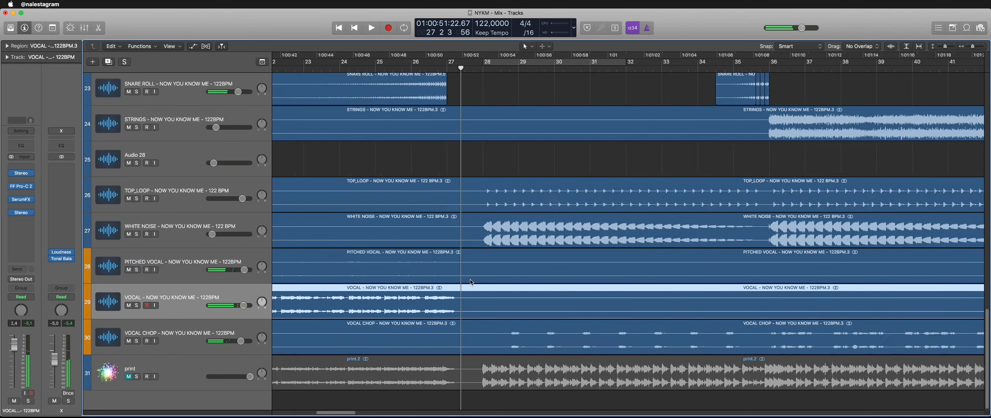
left_click(424, 310)
key("super+Right")
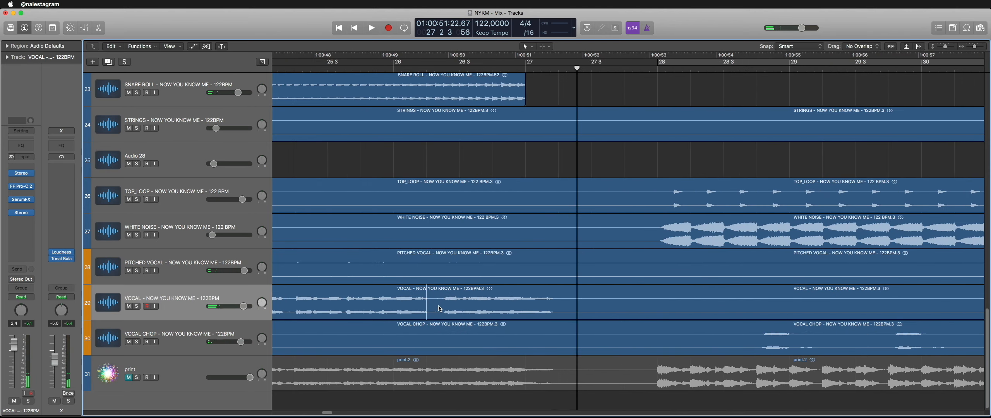
left_click(441, 311)
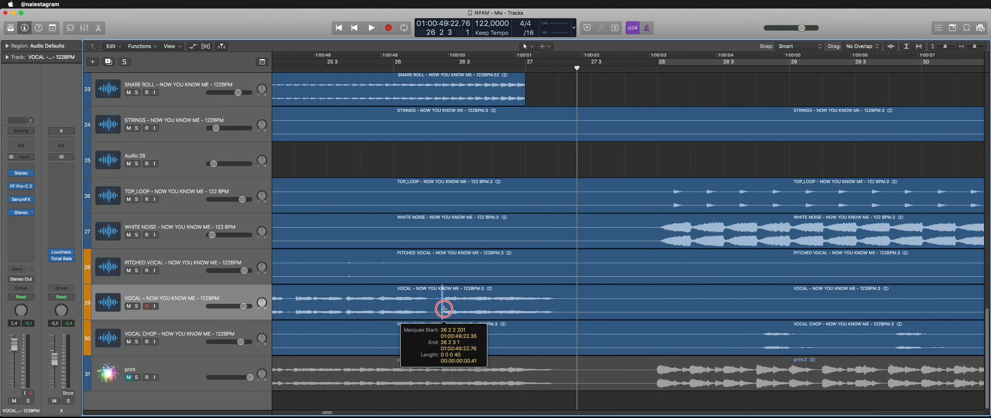
left_click(442, 312)
left_click_drag(442, 312, 626, 301)
key("ctrl+b")
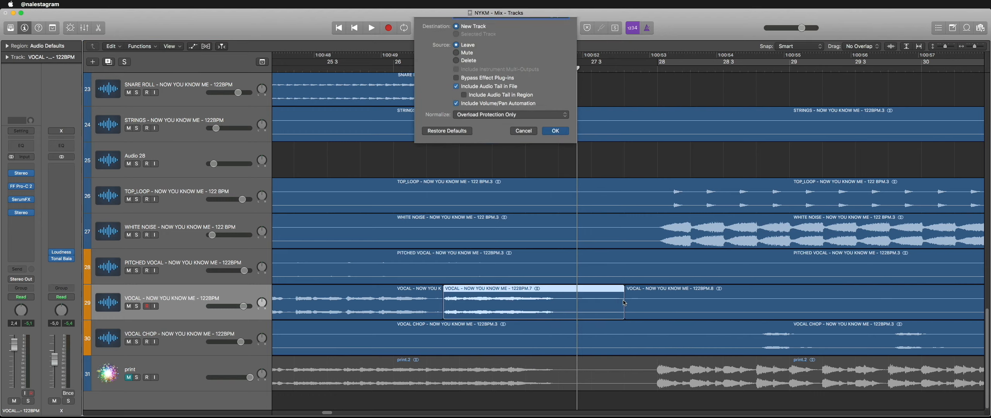
key("Return")
key("super+Left")
key("super+Left")
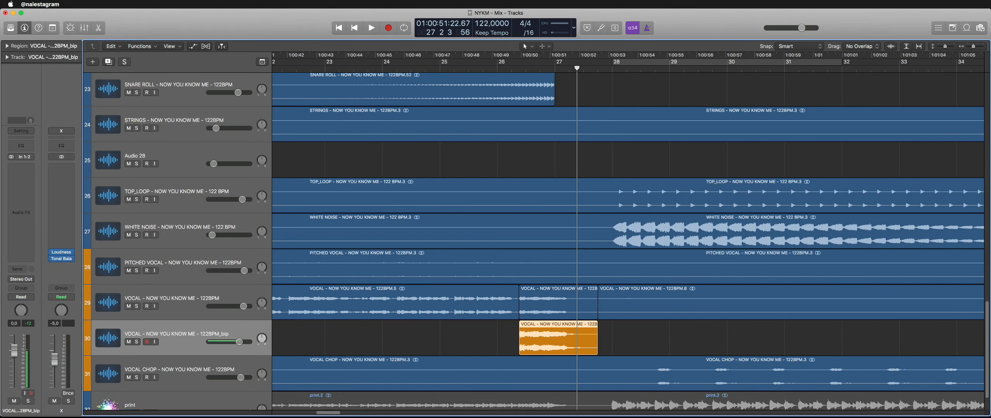
Step: Insert SerumFX on the bounced vocal phrase's track and enable its Delay effect while playing from bar 21
left_click(31, 175)
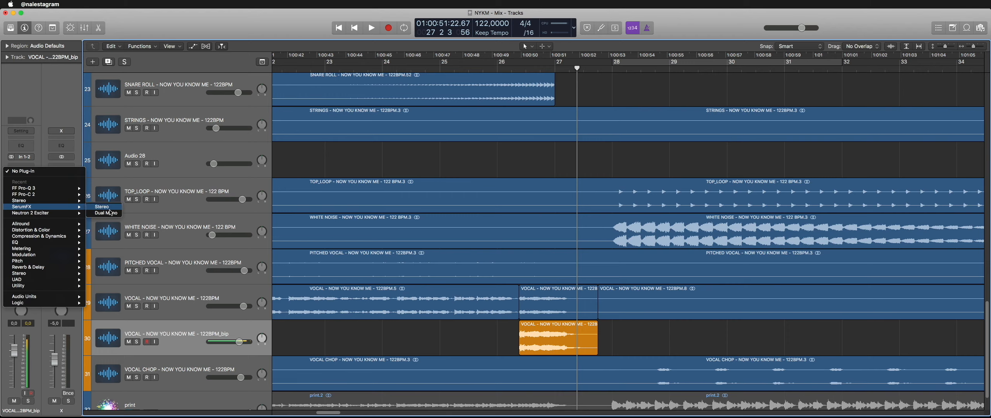
key("Escape")
left_click(424, 66)
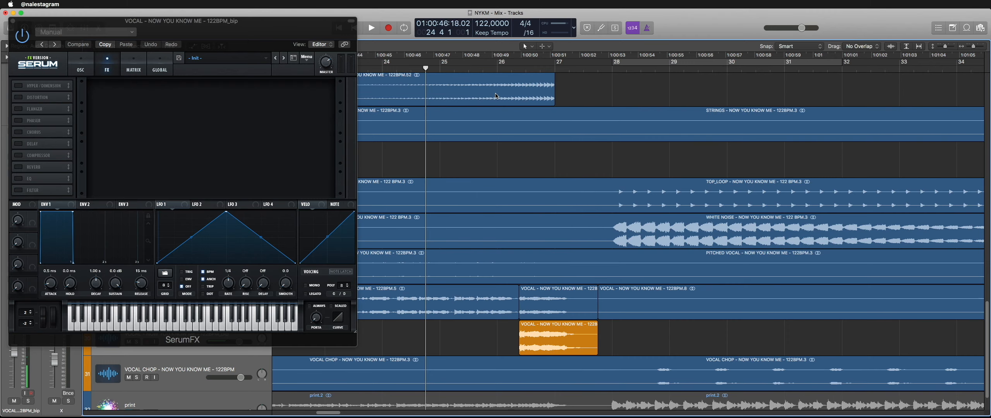
key("comma")
key("comma")
key("comma")
key("space")
left_click(18, 144)
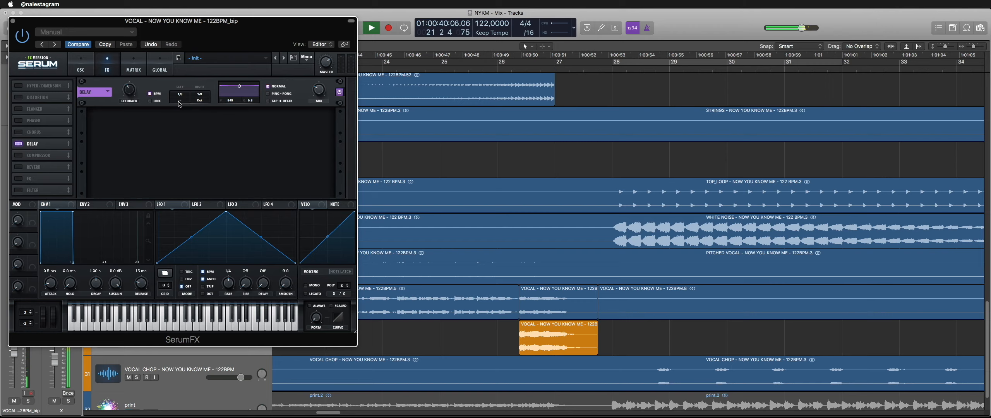
Step: Enable Hyper/Dimension, switch the delay to Ping-Pong with its filter shifted lower, and close the SerumFX window
left_click(18, 86)
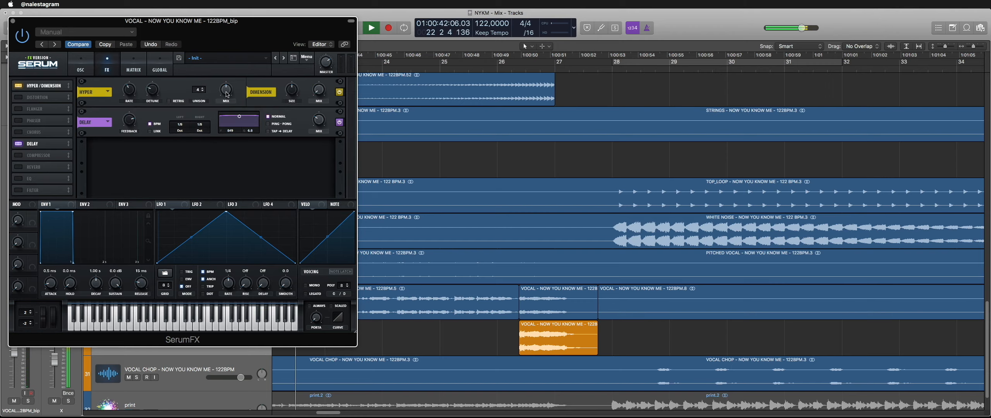
left_click(268, 124)
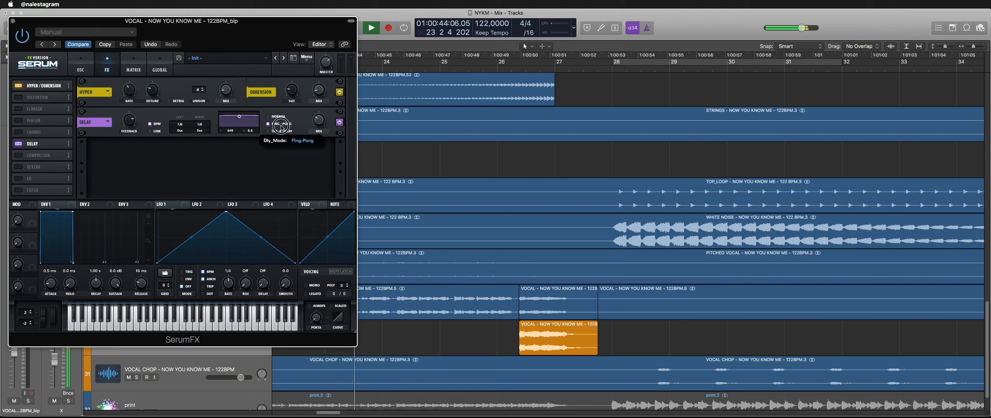
left_click_drag(240, 116, 241, 124)
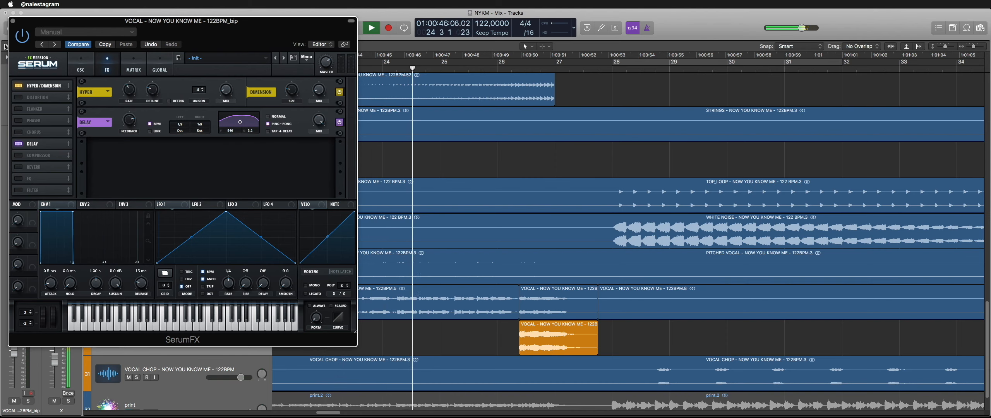
key("v")
scroll(485, 291, "down", 2)
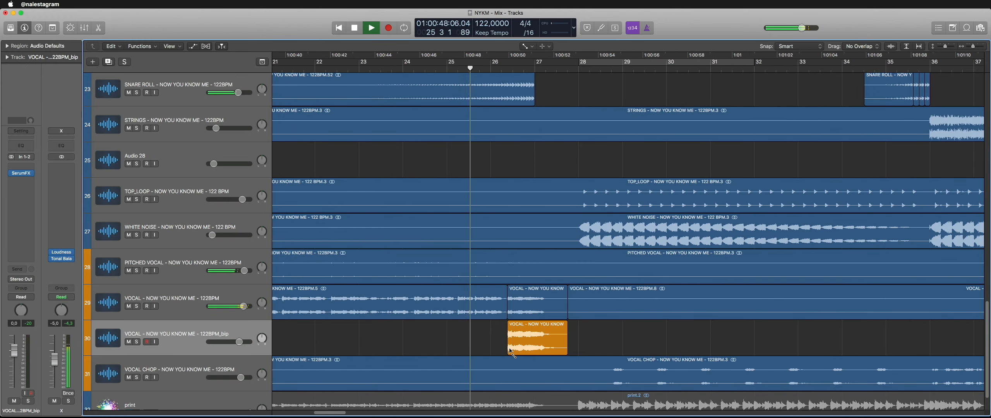
Step: Add a fade-in over the first half of the vocal region on track 30 and play it into the following section
key("space")
key("comma")
key("comma")
key("space")
left_click_drag(509, 349, 538, 347)
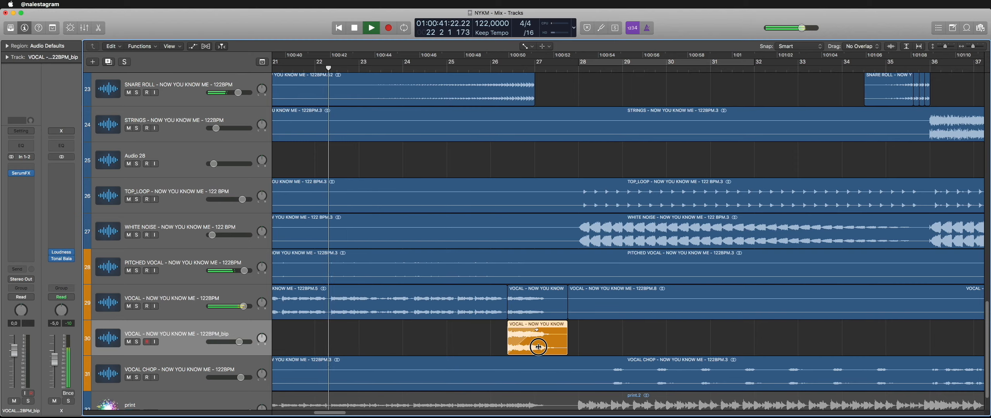
key("space")
key("period")
key("period")
key("period")
key("period")
key("space")
left_click(431, 348)
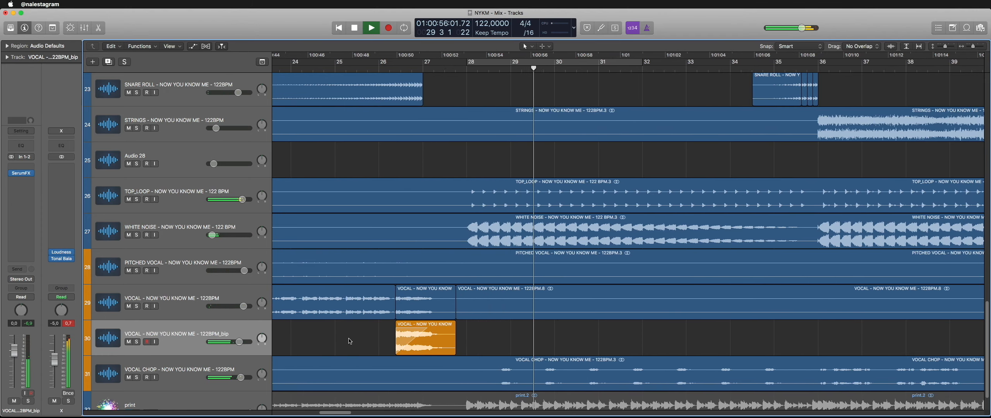
Step: Insert FF Pro-C 2 after SerumFX on track 30 and lower the track's volume to about -7.8 dB during playback
left_click_drag(5, 351, 5, 358)
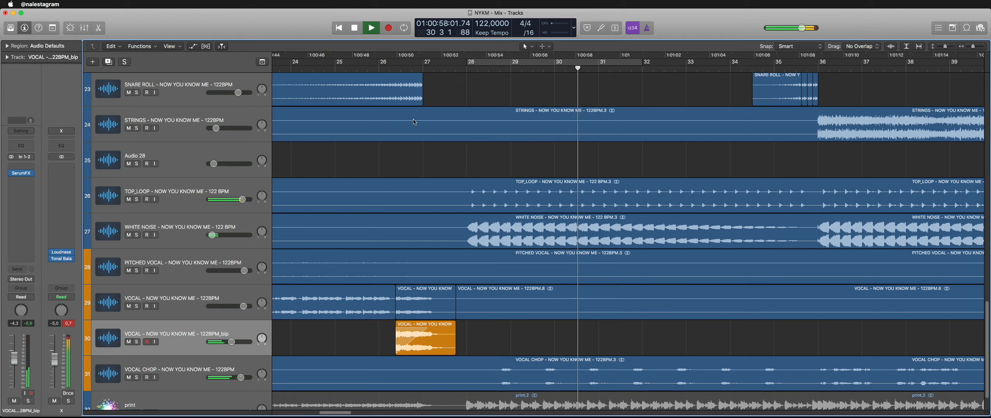
left_click(311, 71)
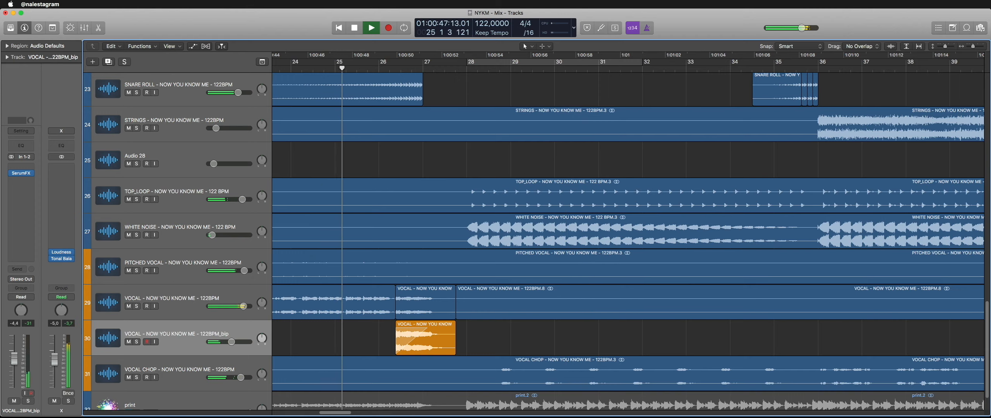
left_click(22, 187)
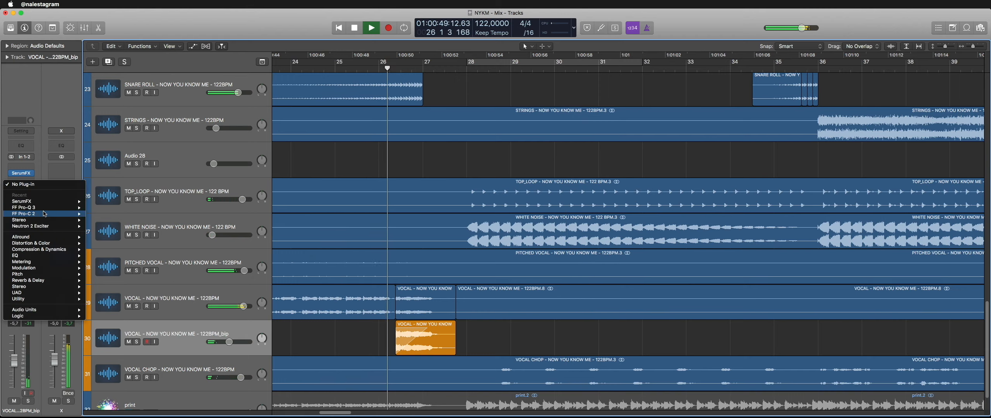
left_click(29, 214)
left_click(13, 21)
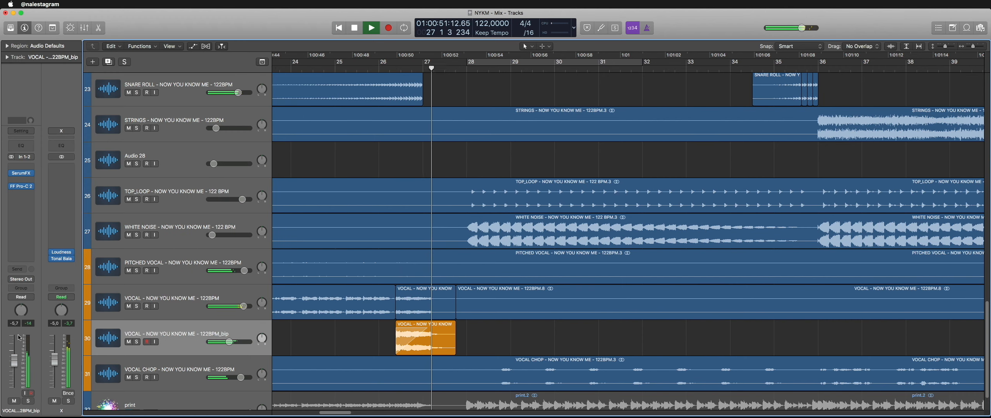
left_click_drag(14, 361, 15, 364)
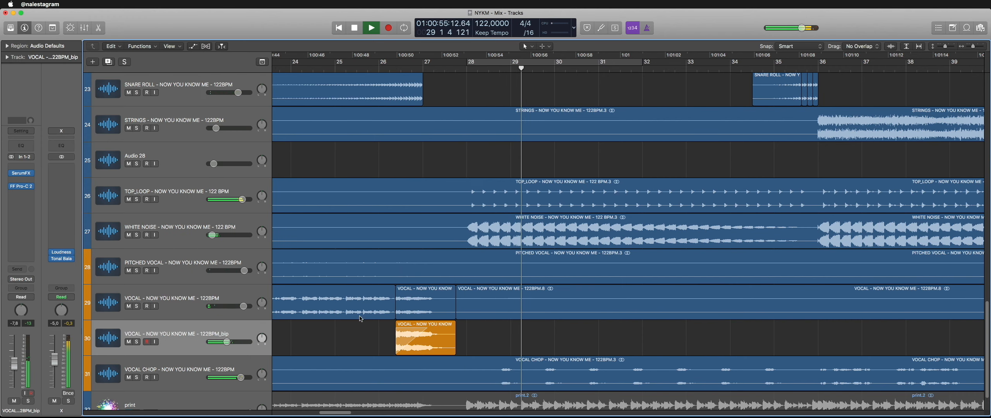
key("space")
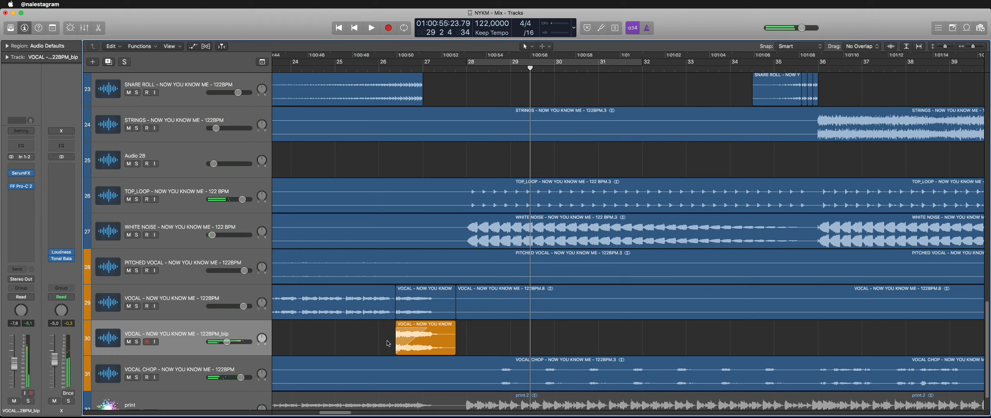
Step: Bounce the vocal region on track 30 in place with its effect tail, extending to bar 34, onto a new track
left_click_drag(394, 335, 731, 338)
key("ctrl+b")
key("Return")
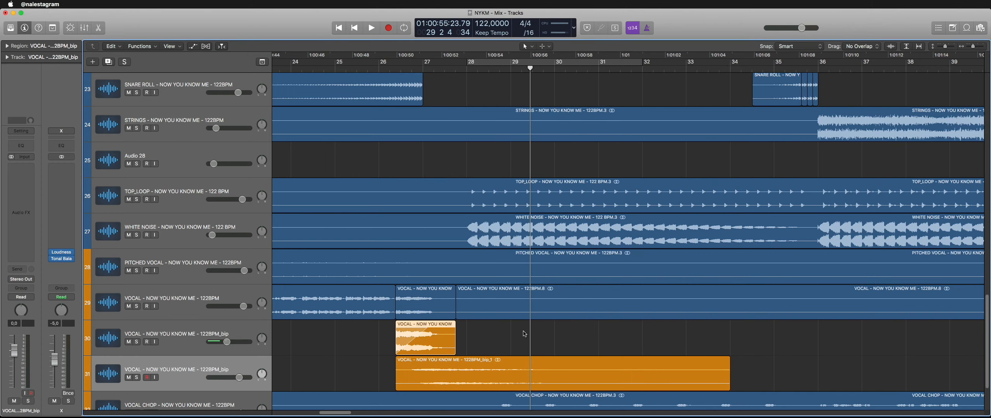
Step: Split the bounced vocal region at bar 28 and move the second part onto a new audio track below
left_click(466, 363)
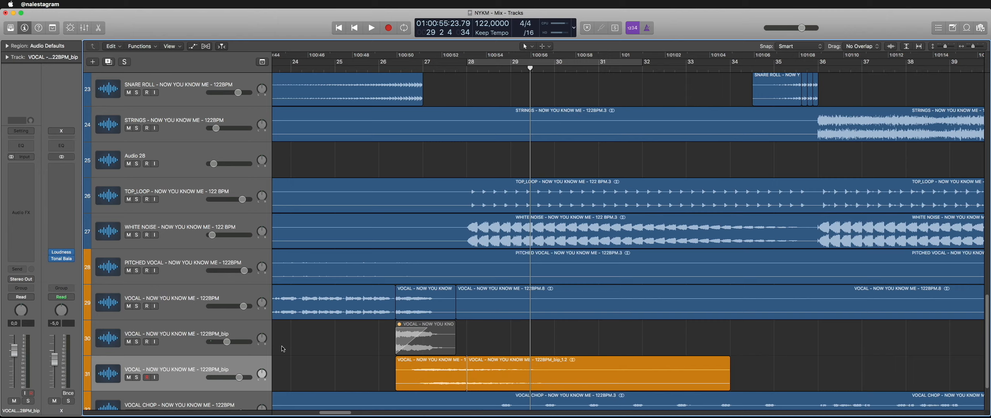
key("alt+super+a")
left_click_drag(488, 356, 489, 391)
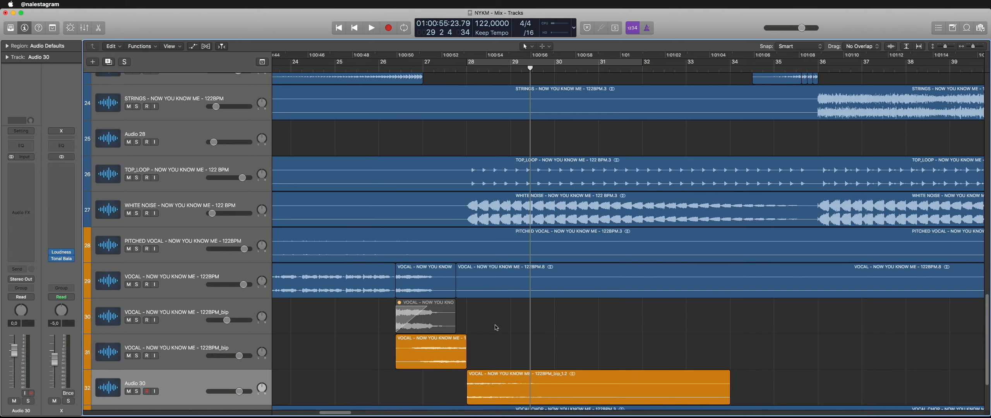
Step: Copy the FF Pro-C 2 compressor from another channel in the mixer onto the Audio 30 track and play the transition
left_click(165, 349)
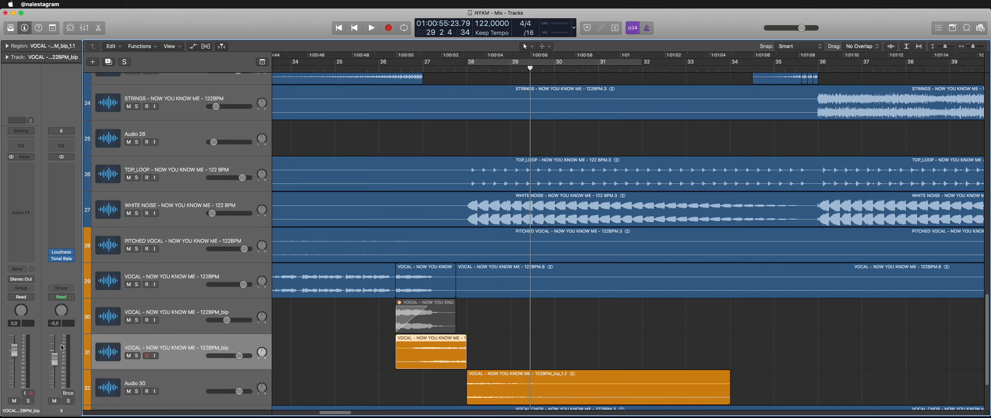
left_click(155, 375)
key("x")
scroll(249, 141, "up", 5)
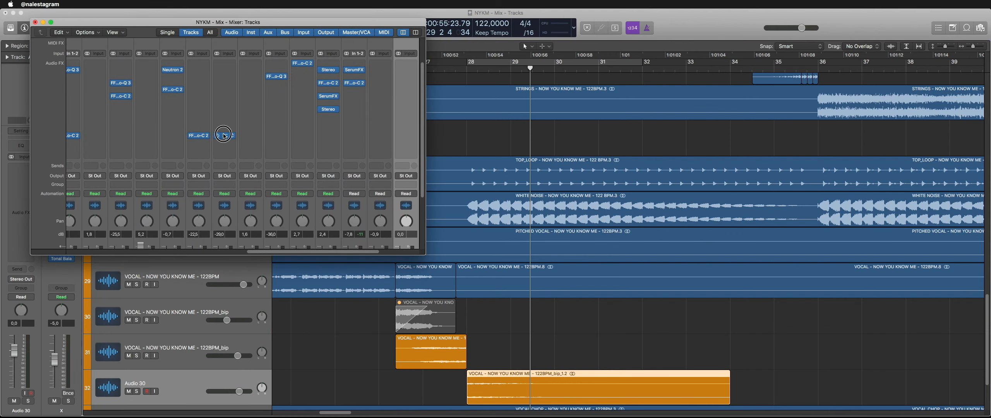
left_click(35, 22)
left_click(456, 137)
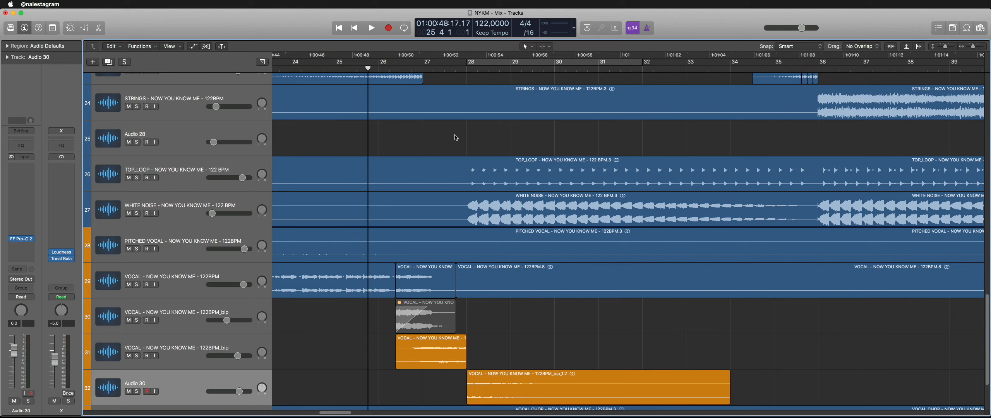
left_click(23, 240)
key("space")
left_click(14, 21)
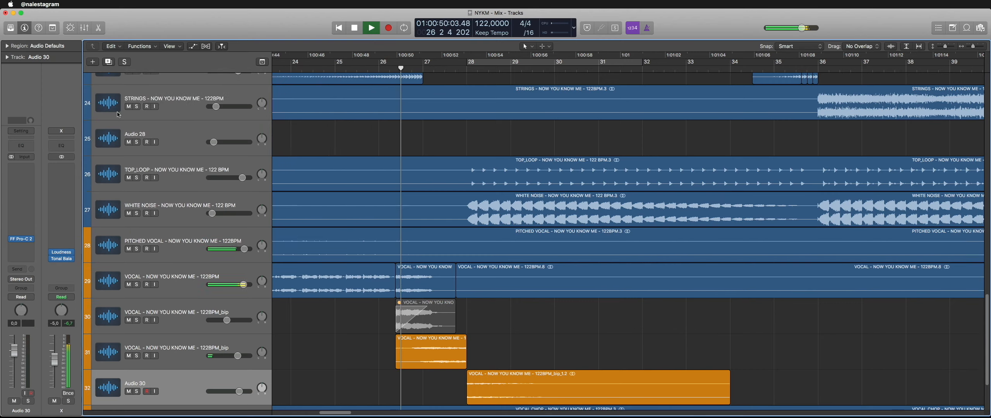
Step: Lower the Audio 30 track's volume to about -1.4 dB while listening to the vocal tail in the drop
scroll(119, 115, "down", 2)
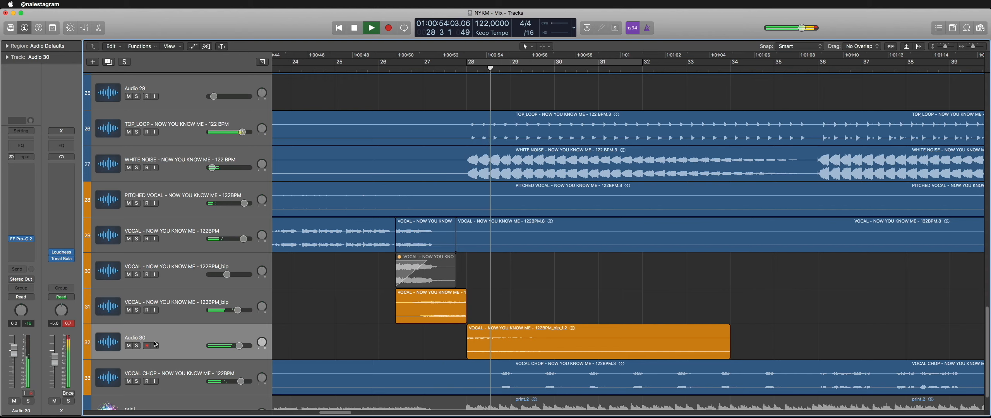
left_click_drag(240, 345, 237, 345)
scroll(565, 293, "down", 3)
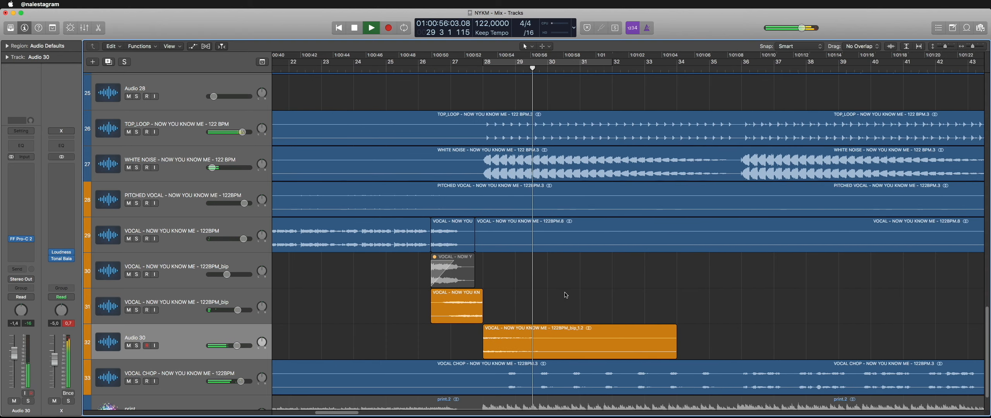
scroll(565, 295, "right", 2)
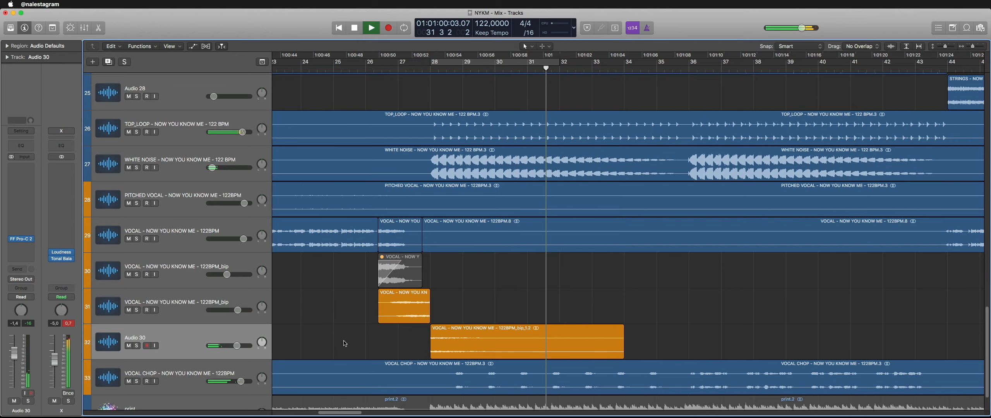
key("space")
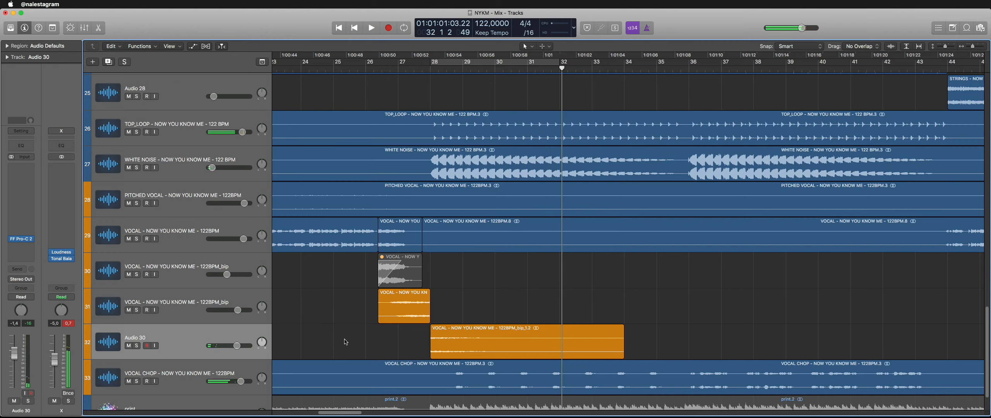
Step: Mute the two bounced vocal regions on tracks 31 and 32 and select the source region on track 30
left_click_drag(338, 305, 482, 344)
key("ctrl+m")
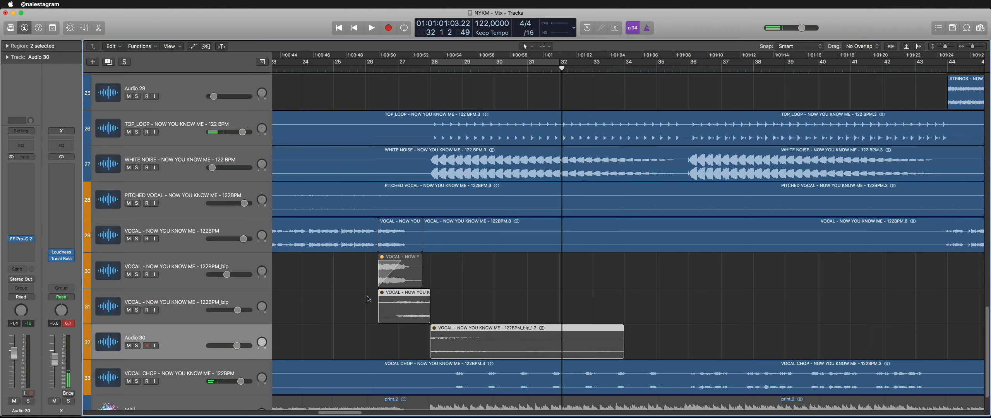
left_click(381, 273, "super")
key("super+Right")
key("super+Right")
key("super+Right")
left_click(484, 278)
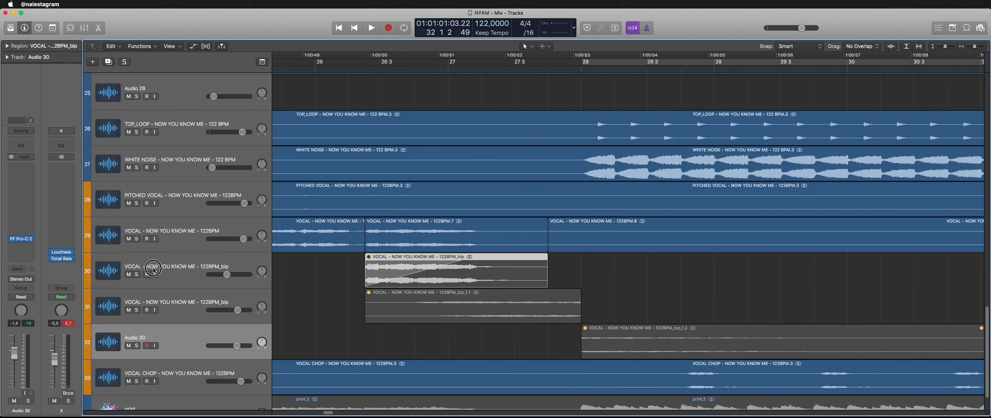
Step: Remove the FF Pro-C 2 and SerumFX plug-ins from track 30
left_click(32, 187)
left_click(33, 199)
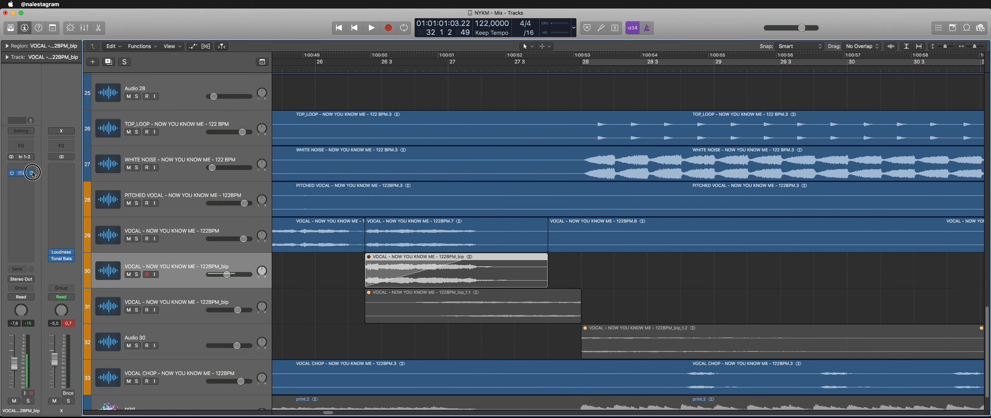
left_click(31, 175)
left_click(34, 186)
left_click(420, 338)
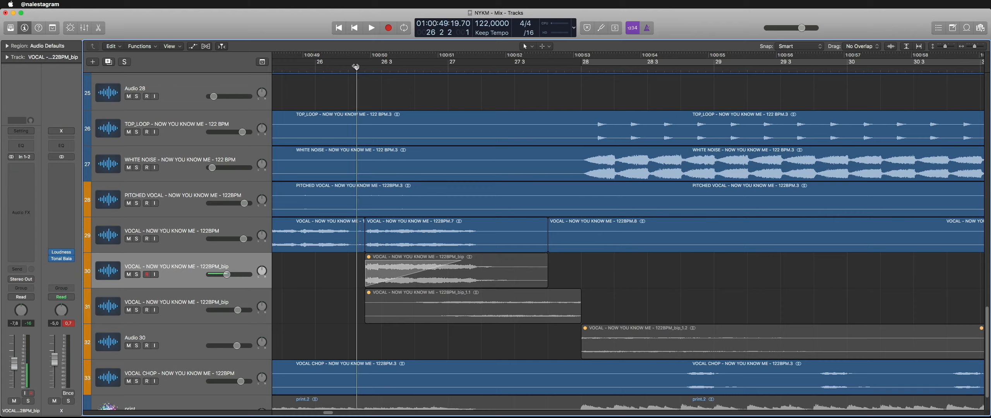
Step: Unmute the vocal region on track 30, clear its fade-in, and solo the track for playback
left_click(458, 266)
key("ctrl+m")
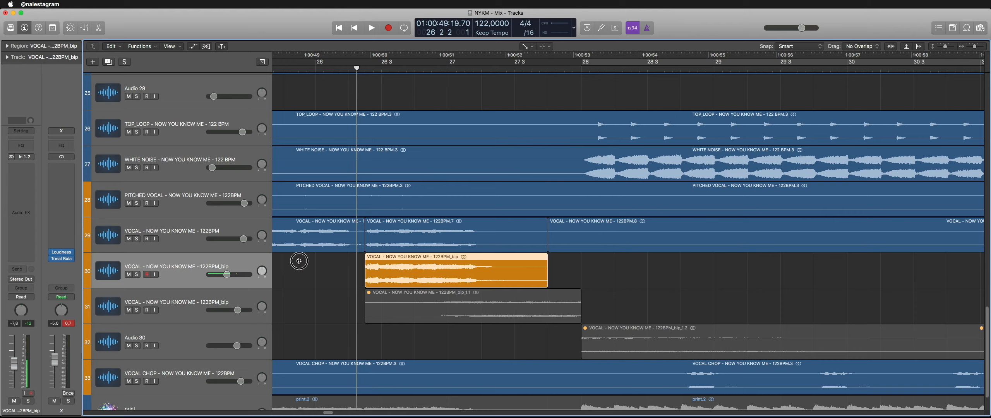
left_click(321, 273)
key("s")
key("space")
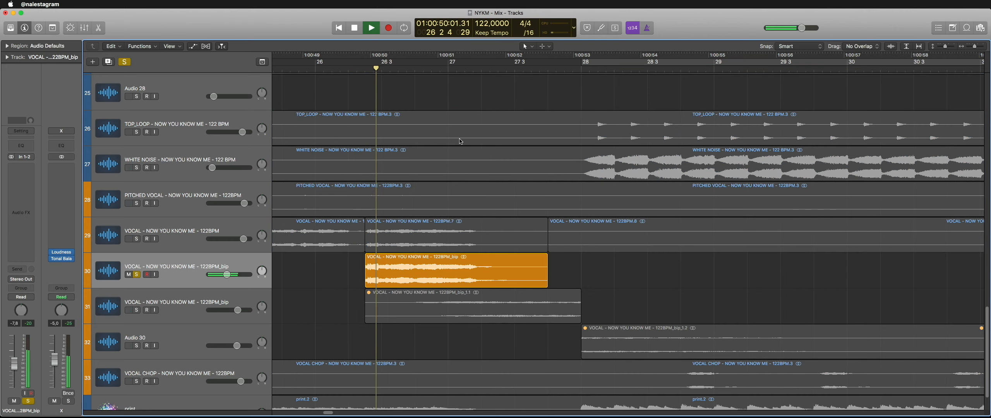
Step: Isolate the part of the track 30 vocal region from bar 27 to about beat 4 and delete the rest
left_click_drag(447, 280, 550, 286)
left_click(467, 278)
left_click(421, 276)
key("Delete")
left_click(531, 272)
key("Delete")
key("space")
Step: Cut away a sliver at the start and the second half of the remaining vocal slice on track 30
left_click(440, 70)
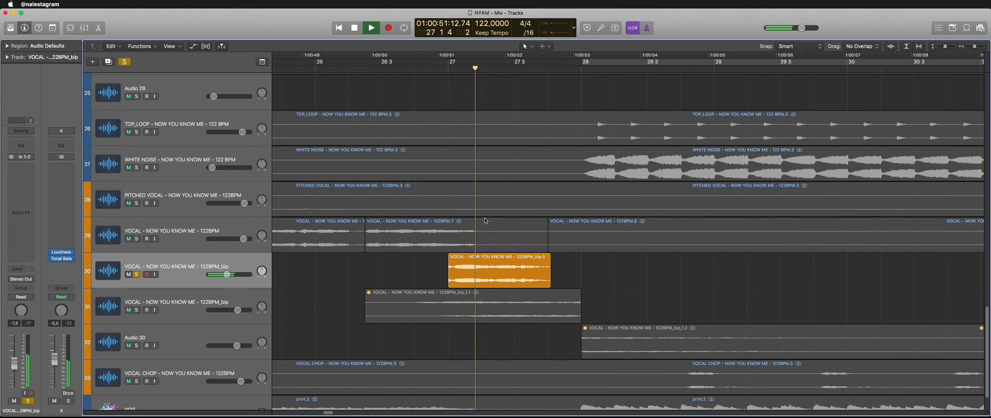
key("space")
left_click_drag(458, 280, 420, 278)
key("Delete")
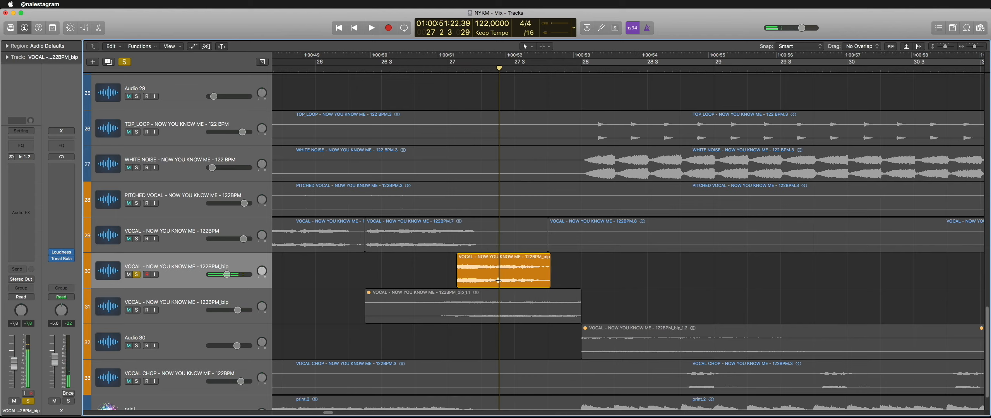
left_click_drag(498, 280, 573, 280)
key("Delete")
Step: Trim the end of the vocal slice on track 30 to a shorter one-shot and audition it
key("space")
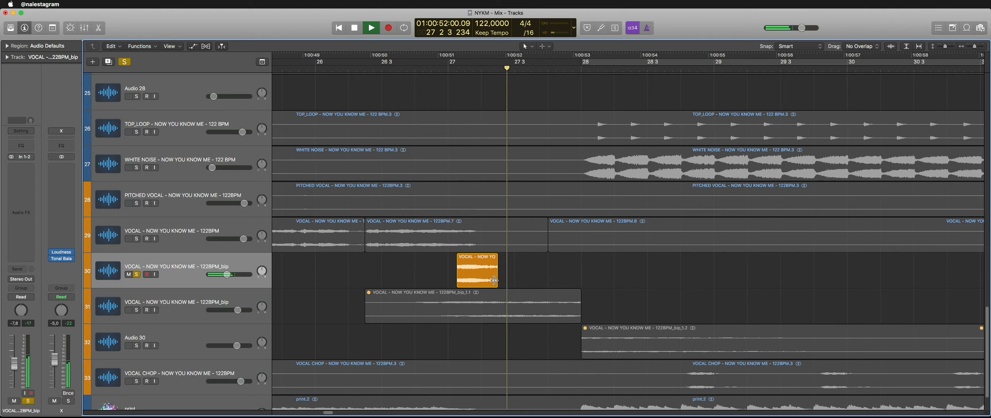
left_click_drag(497, 285, 484, 285)
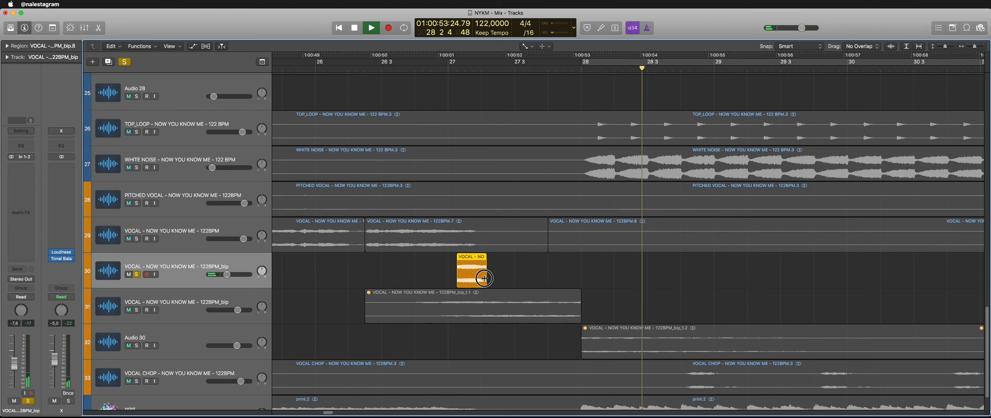
left_click(462, 270)
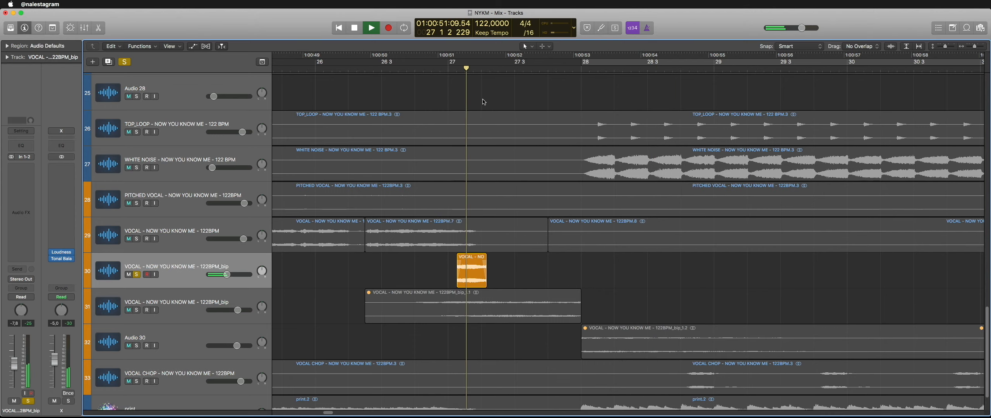
key("space")
Step: Insert the FabFilter Pro-R reverb on track 30, set its Space to about 4.81 s, and audition the vocal one-shot
left_click(21, 178)
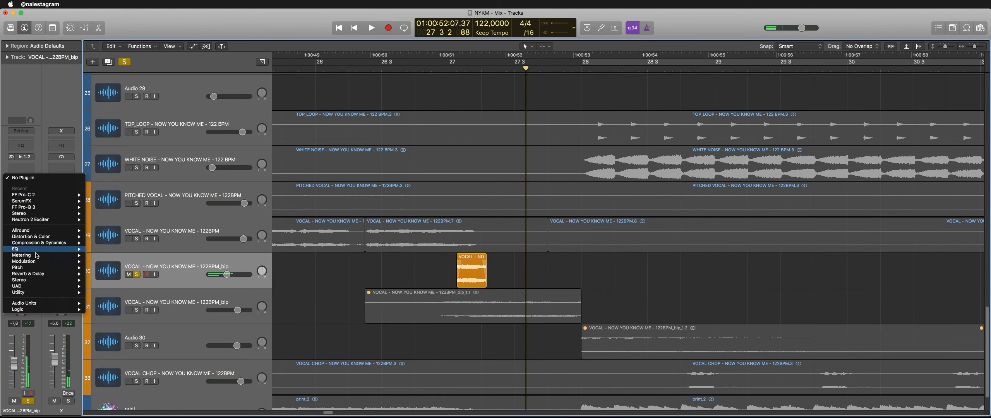
mouse_move(42, 274)
mouse_move(122, 295)
left_click(199, 292)
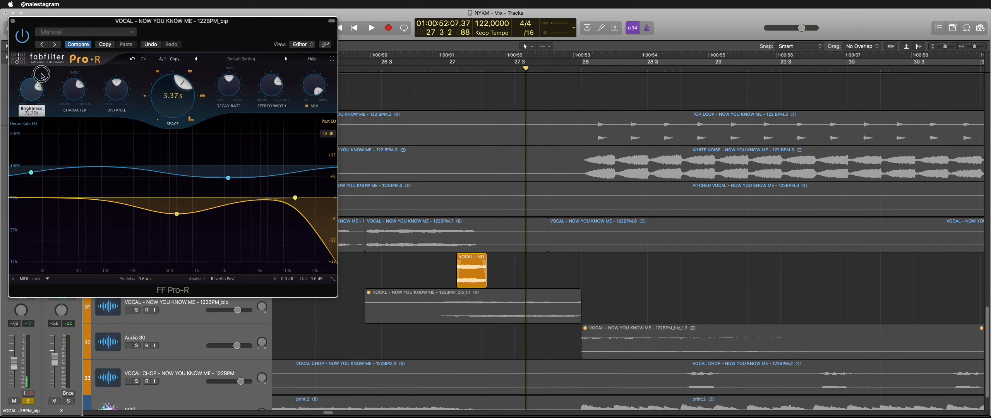
left_click(431, 73)
left_click_drag(169, 109, 169, 91)
key("space")
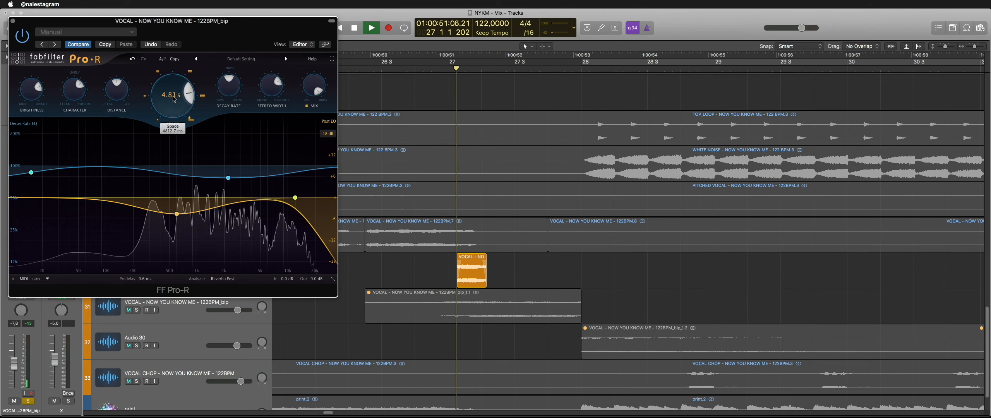
left_click(13, 21)
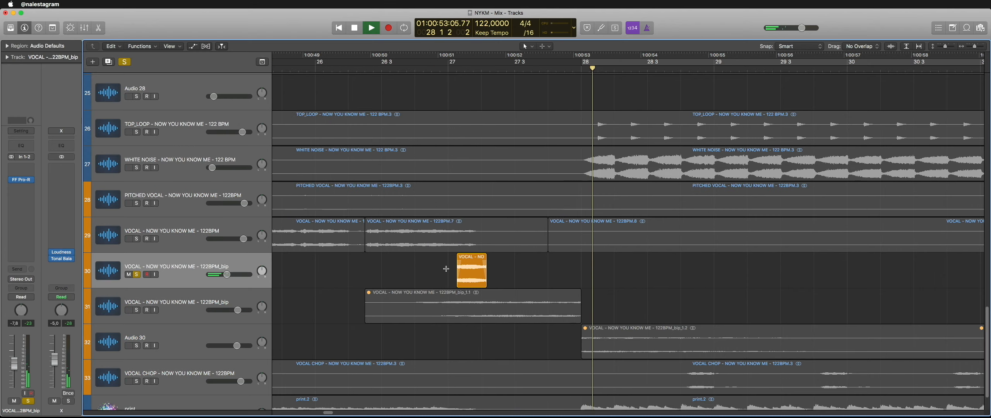
Step: Bounce the track 30 one-shot in place together with its reverb tail, from bar 27 to about bar 29 beat 3
left_click_drag(447, 270, 781, 273)
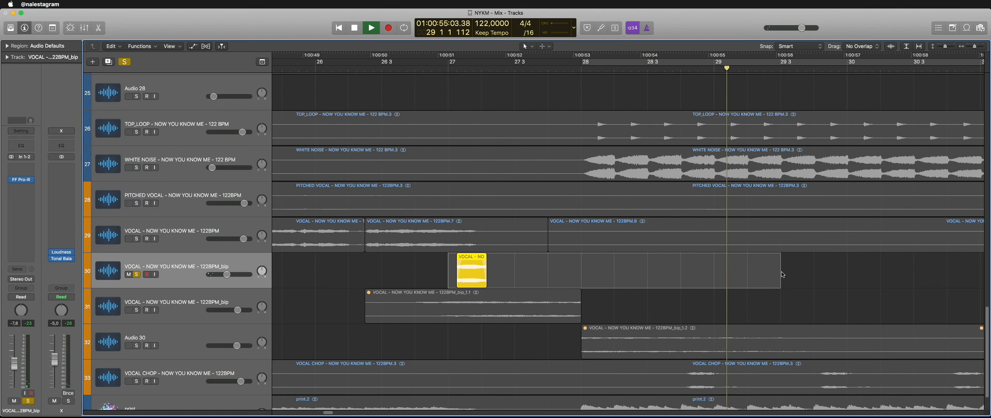
key("ctrl+b")
key("Return")
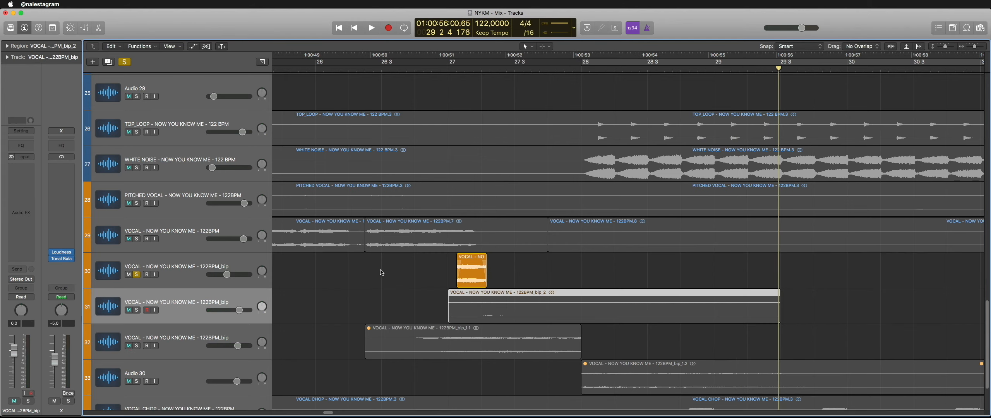
Step: Normalize and reverse the audio of the bounced vocal region on track 31
double_click(512, 318)
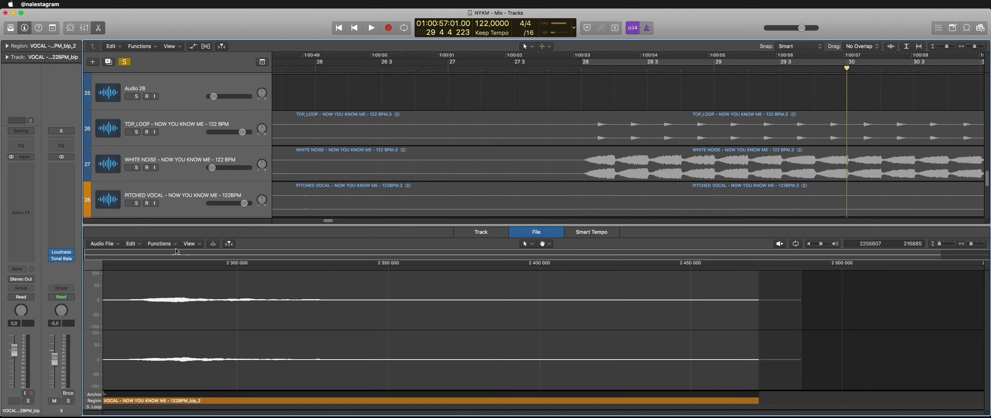
left_click(162, 243)
left_click(167, 252)
left_click(162, 243)
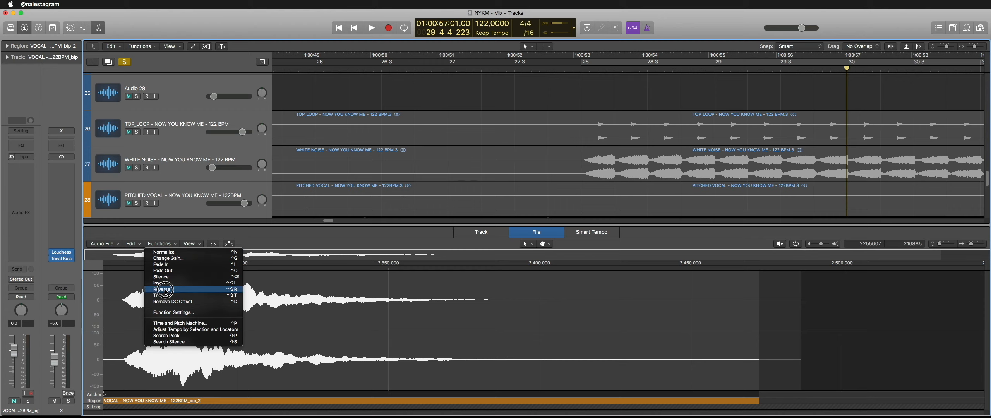
left_click(165, 290)
key("e")
Step: Move the reversed vocal on track 31 about 1.25 bars earlier and cut away the part beyond bar 28
left_click(583, 261)
key("super+Left")
left_click(715, 310)
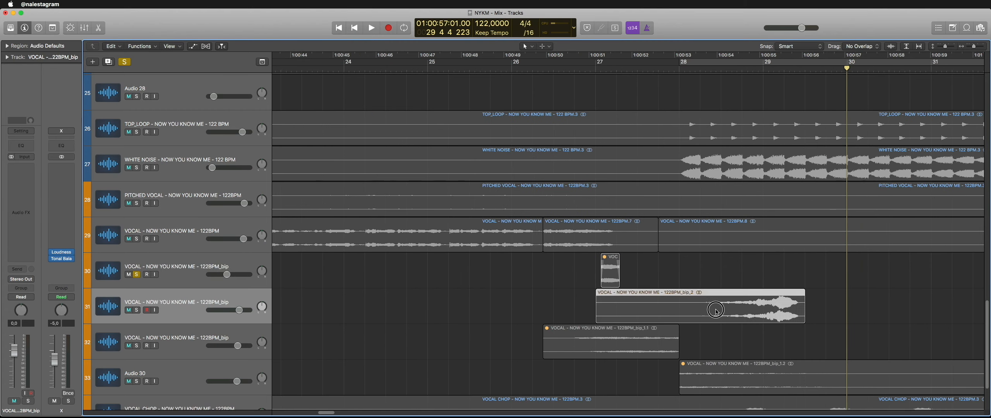
left_click_drag(716, 310, 610, 312)
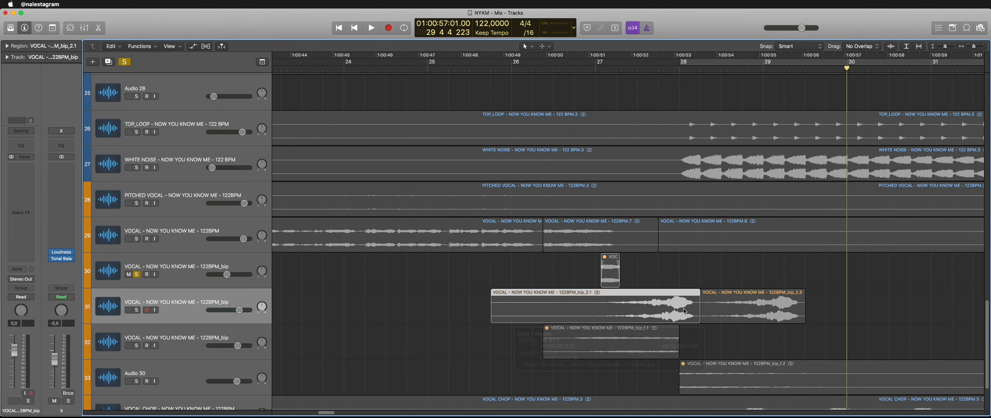
left_click_drag(680, 310, 859, 311)
key("Delete")
Step: Unsolo track 30 and play the full mix from bar 24 beat 3
left_click(386, 69)
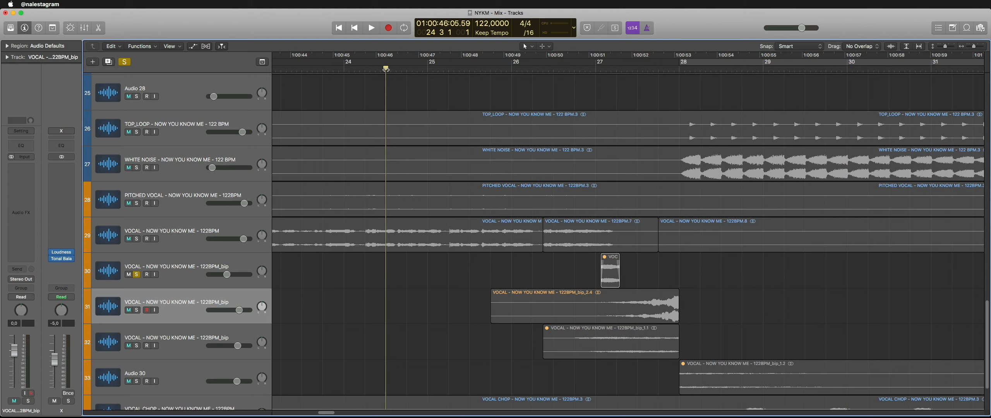
left_click(137, 275)
key("space")
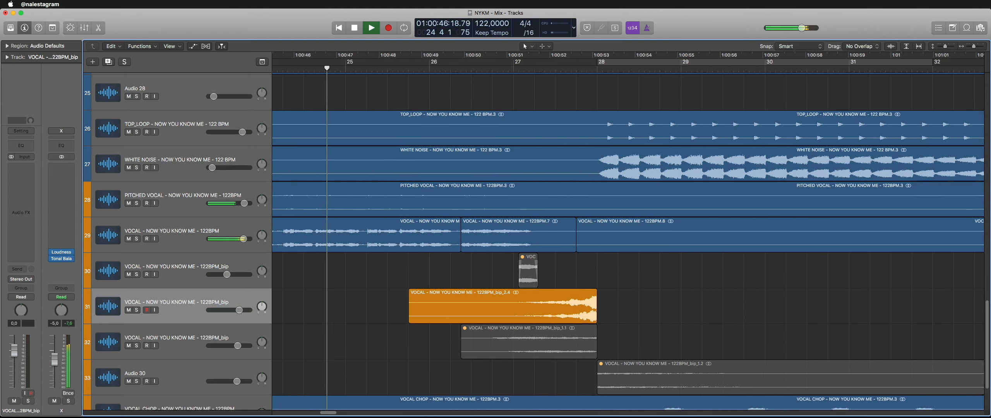
Step: Insert the FabFilter Pro-C 2 compressor on track 31 and set its threshold to about -24.5 dB
left_click(33, 203)
left_click(39, 197)
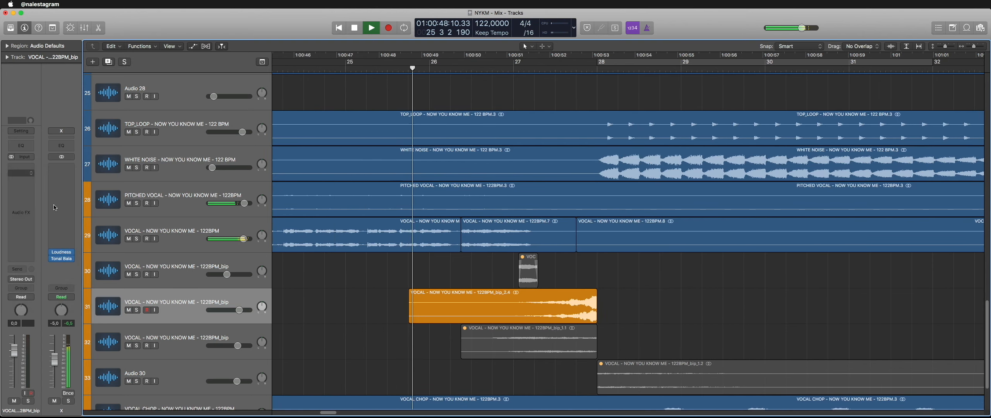
left_click_drag(59, 199, 59, 211)
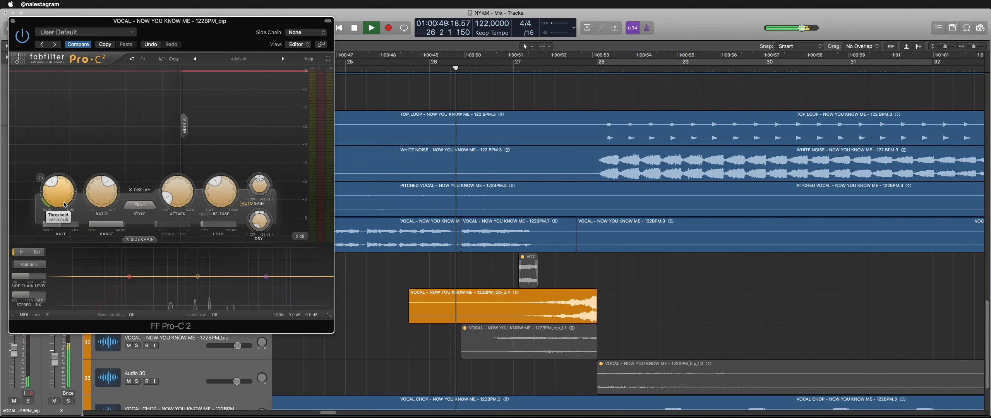
left_click(14, 21)
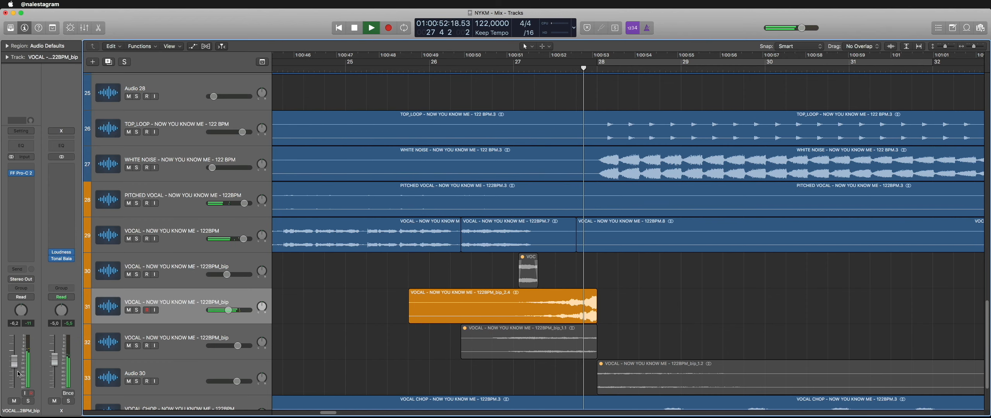
Step: Balance track 31 at -6.2 dB while replaying the reversed vocal transition from shortly before bar 26
scroll(394, 273, "down", 3)
scroll(394, 272, "right", 2)
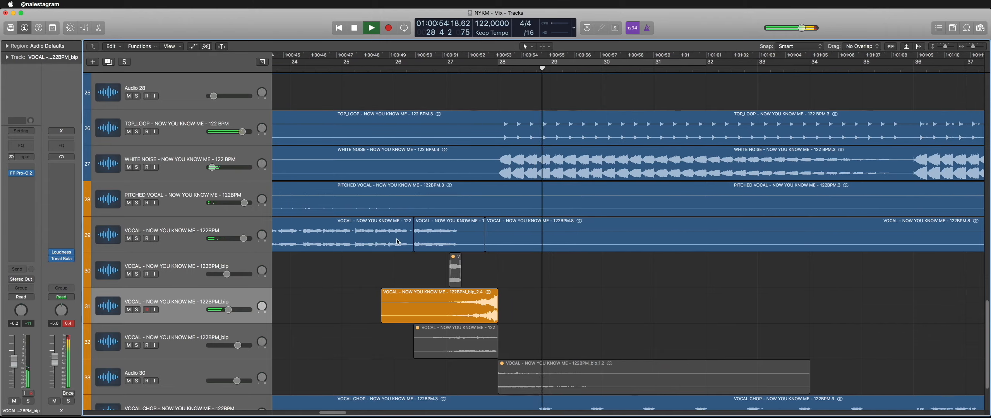
left_click(384, 71)
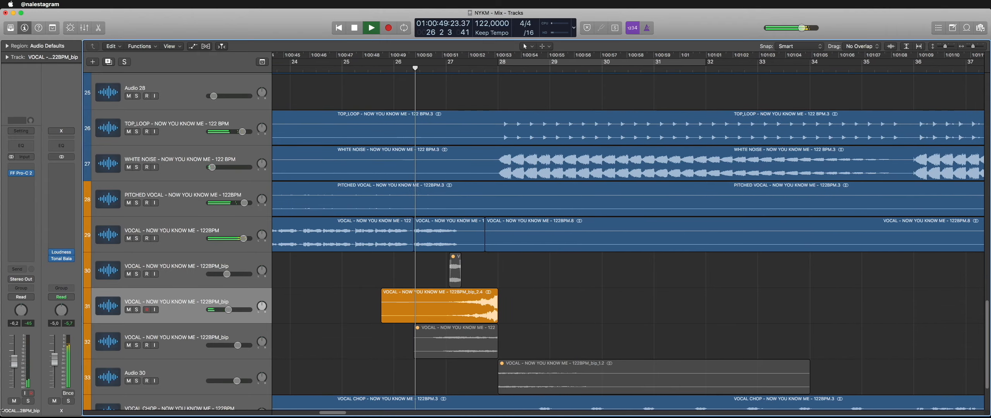
left_click_drag(17, 364, 18, 359)
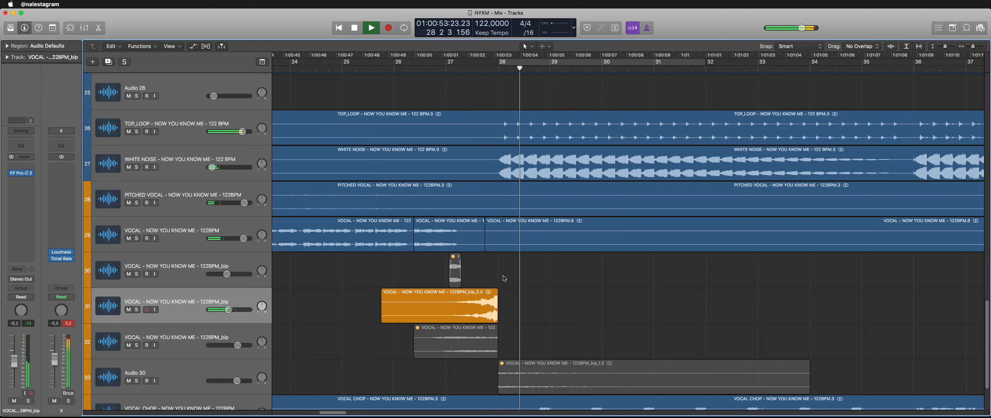
key("space")
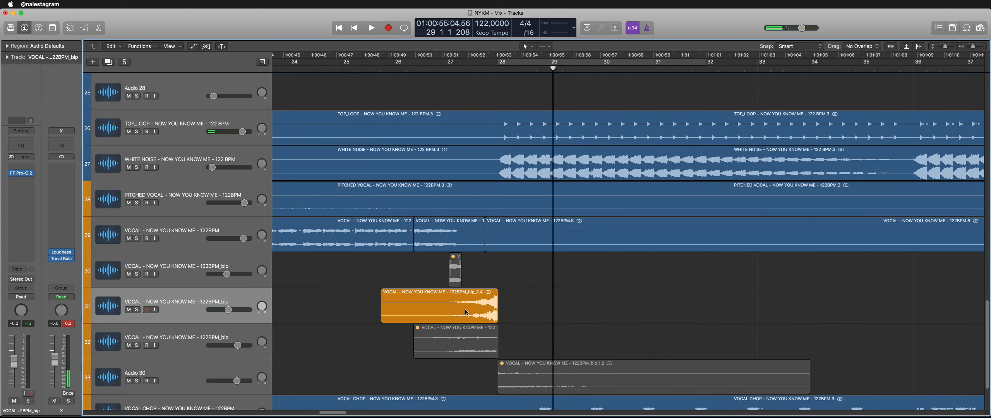
Step: Mute the reversed vocal on track 31, unmute the vocal regions on tracks 32 and 33, and start playback near bar 26
left_click_drag(367, 340, 503, 371)
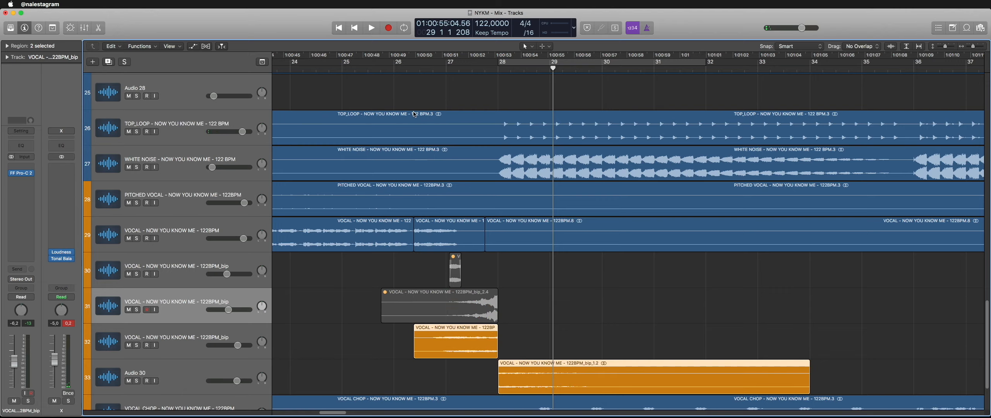
left_click(394, 68)
left_click(439, 94)
key("space")
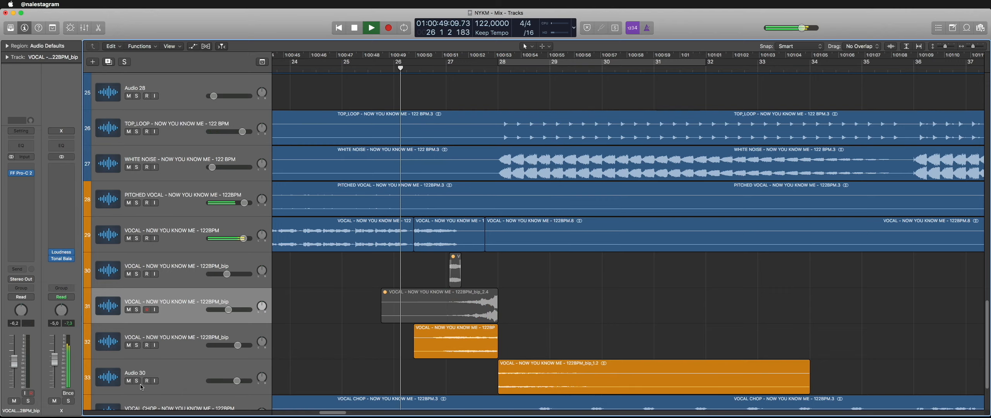
Step: Audition the vocal effects on tracks 32 and 33 through the drop, checking both tracks' channel strips
left_click(181, 341)
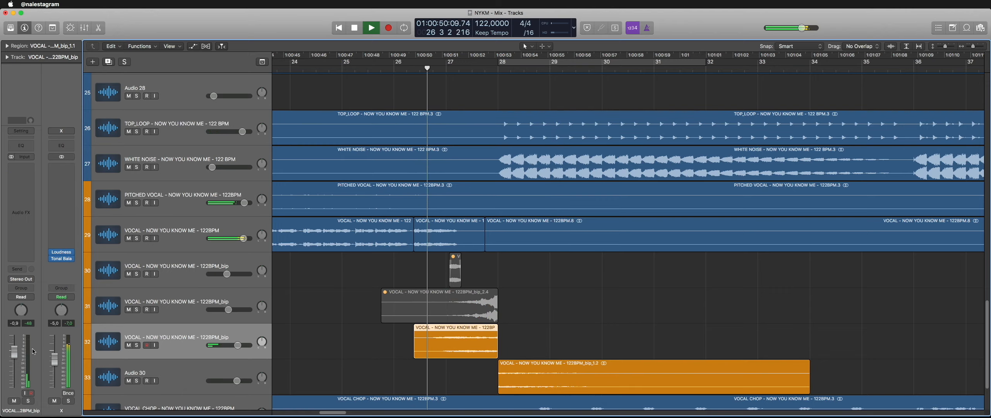
left_click(172, 373)
left_click(364, 268)
scroll(363, 268, "down", 5)
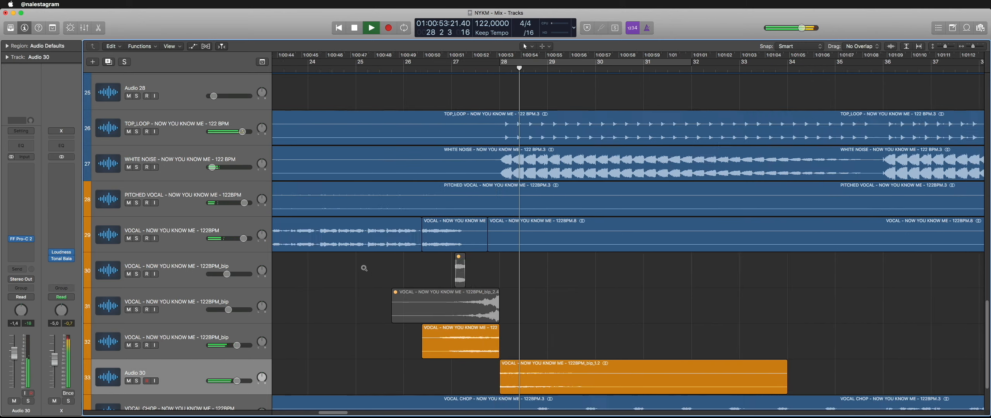
scroll(362, 268, "left", 5)
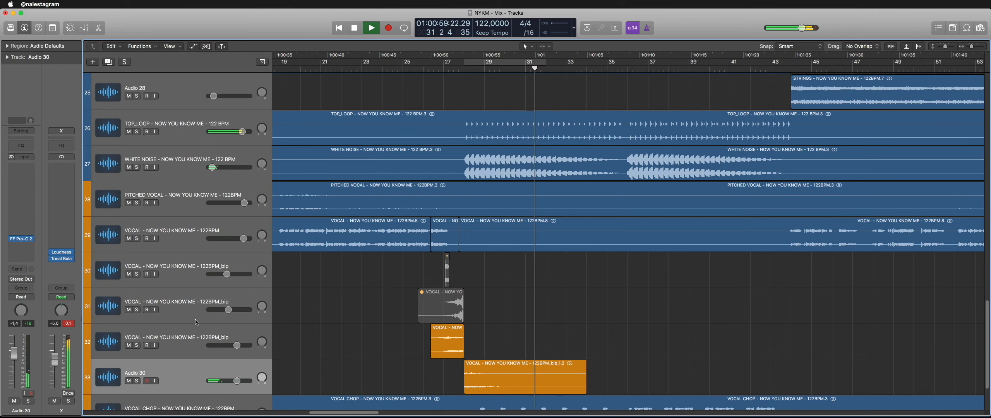
key("space")
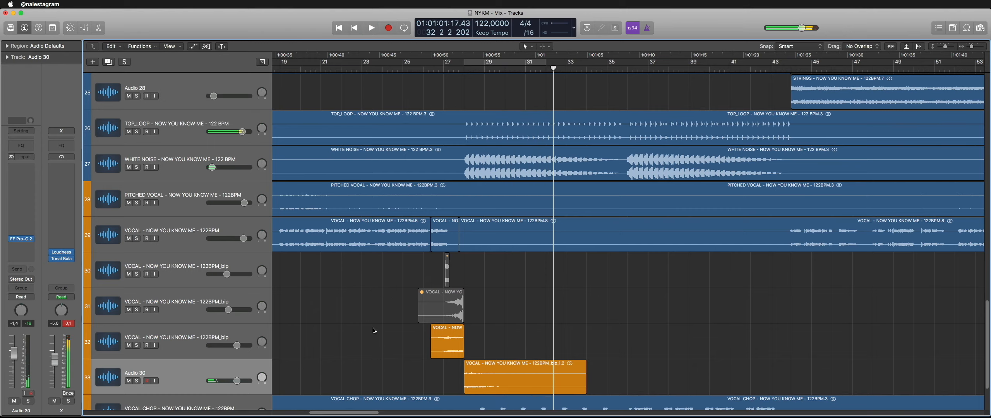
Step: Mute the vocal effect regions on tracks 32 and 33
scroll(375, 329, "up", 5)
scroll(375, 329, "down", 7)
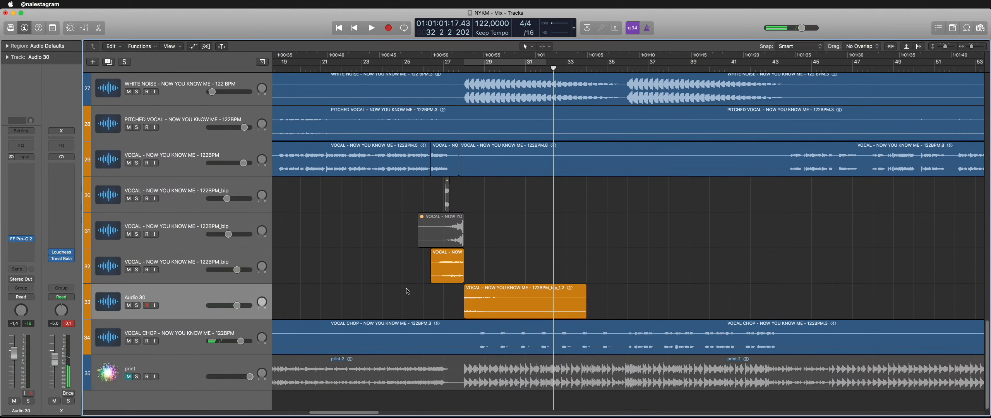
left_click_drag(440, 277, 527, 299)
key("ctrl+m")
left_click(517, 232)
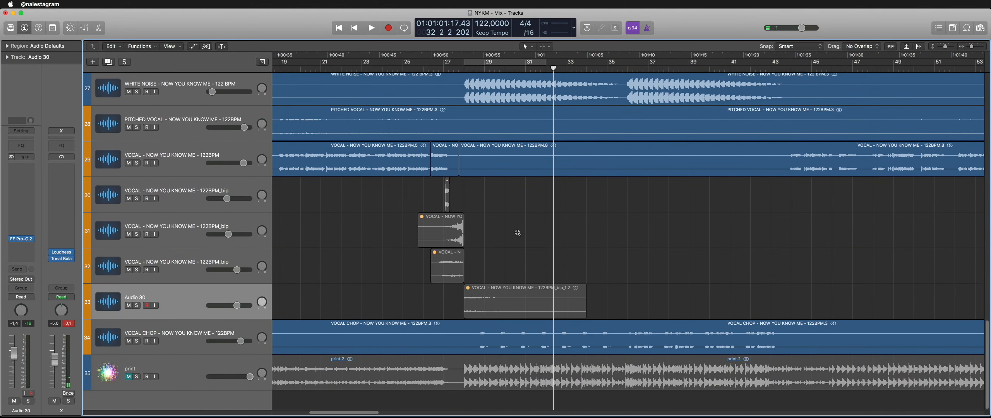
Step: Look over the whole arrangement, from the vocal effect tracks up to the kick and bass tracks and back
key("super+Left")
key("super+Left")
key("super+Left")
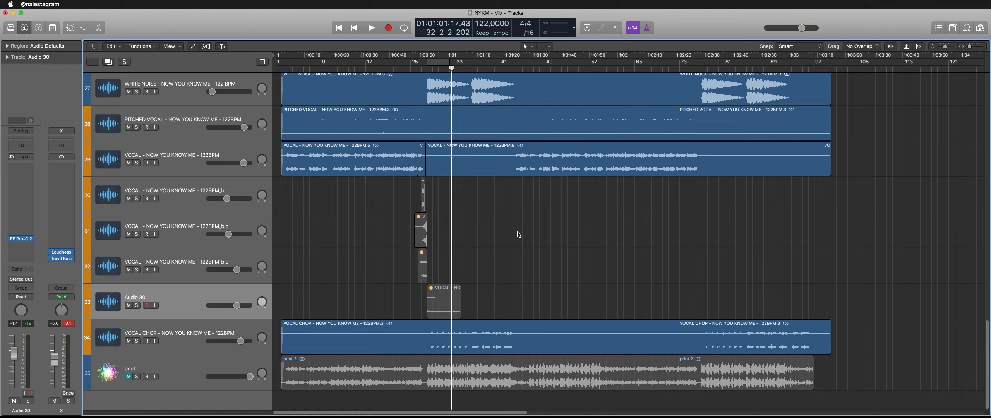
key("super+Right")
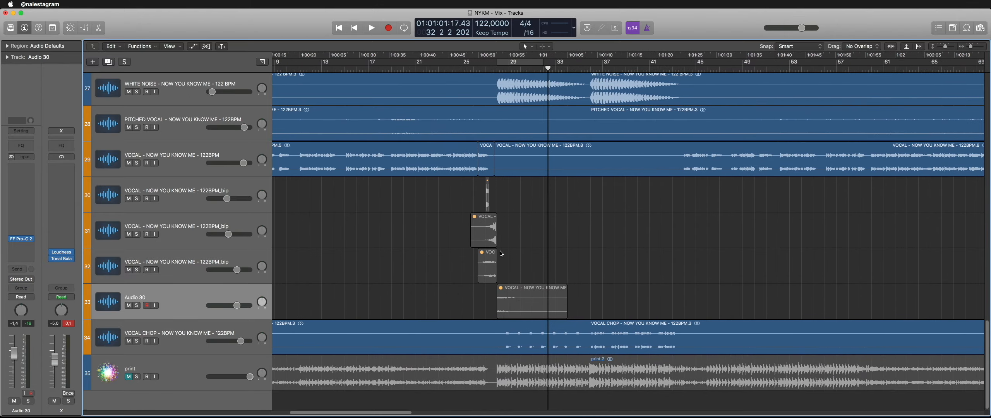
scroll(507, 278, "up", 20)
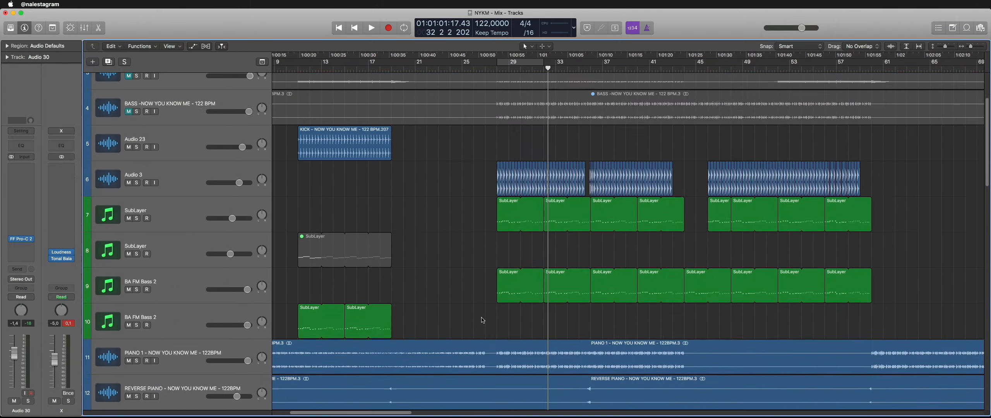
key("super+Left")
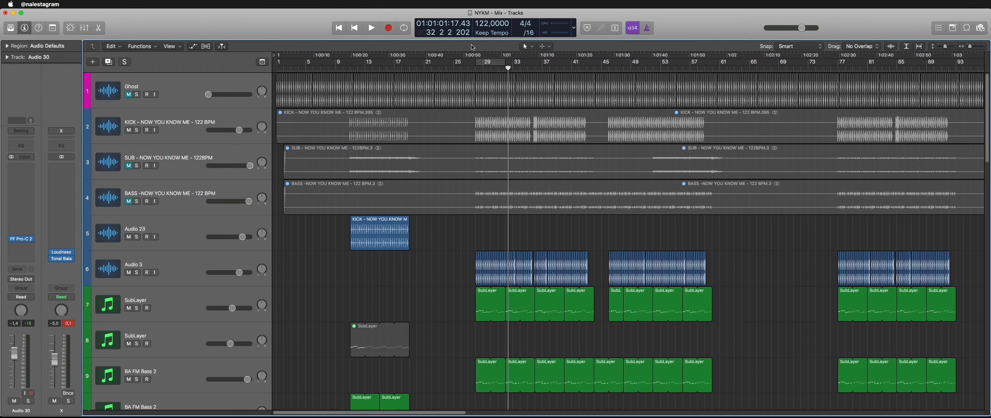
scroll(458, 253, "down", 15)
scroll(458, 253, "down", 15)
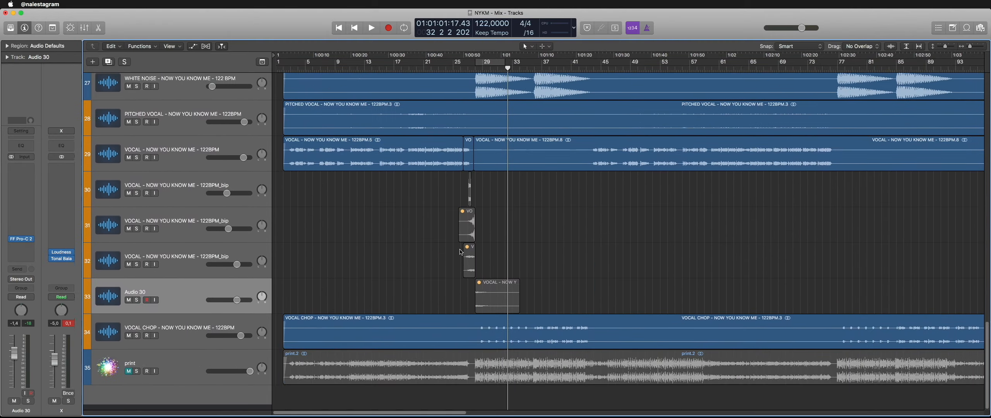
Step: Move the VOCAL CHOP track directly below the main VOCAL track 29
key("super+Left")
left_click_drag(181, 342, 182, 195)
scroll(472, 305, "up", 10)
key("super+Right")
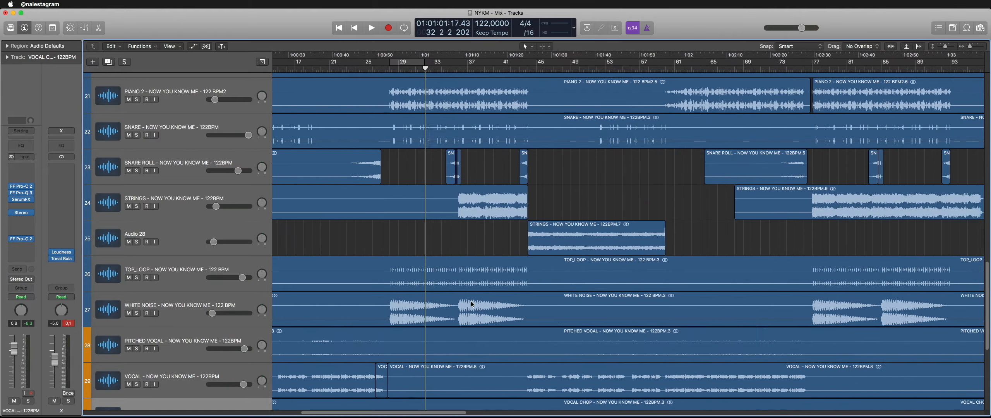
scroll(398, 242, "up", 12)
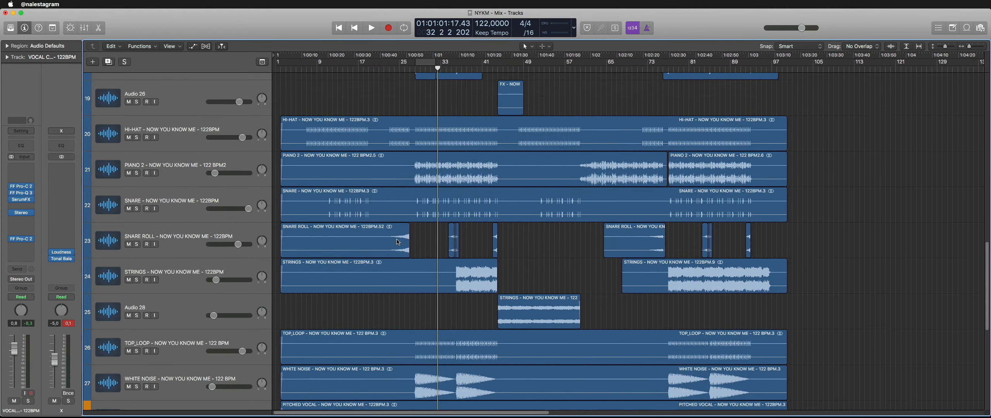
scroll(557, 248, "up", 13)
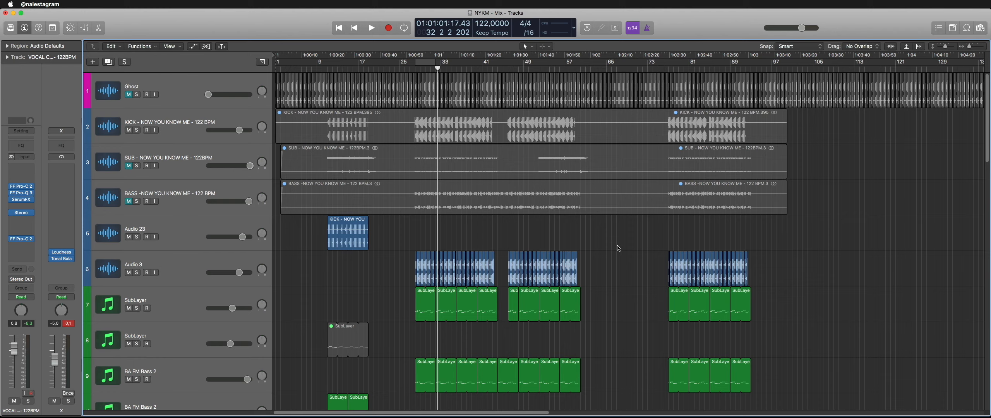
Step: Insert FF Pro-C 2 after the EQ on SubLayer track 7 and adjust its threshold while the drop plays
scroll(630, 280, "down", 3)
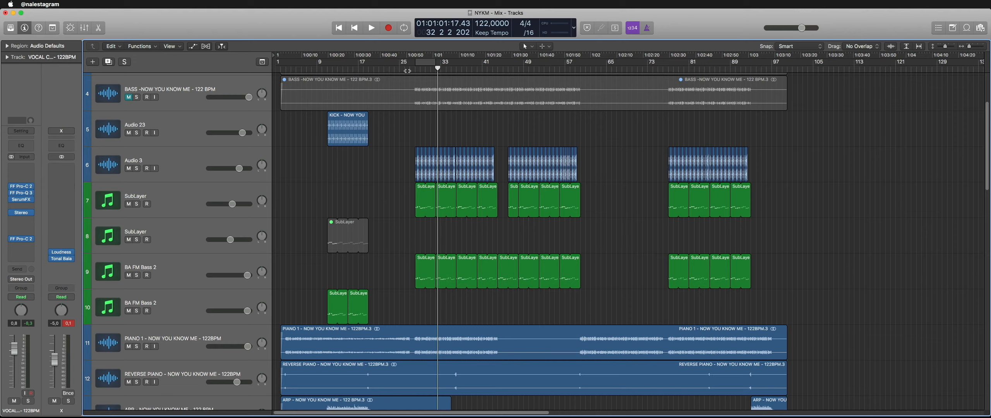
key("space")
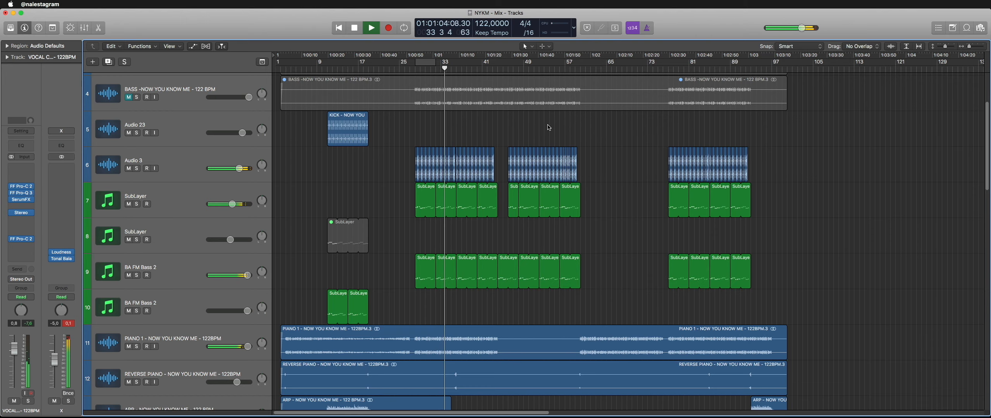
scroll(549, 127, "up", 3)
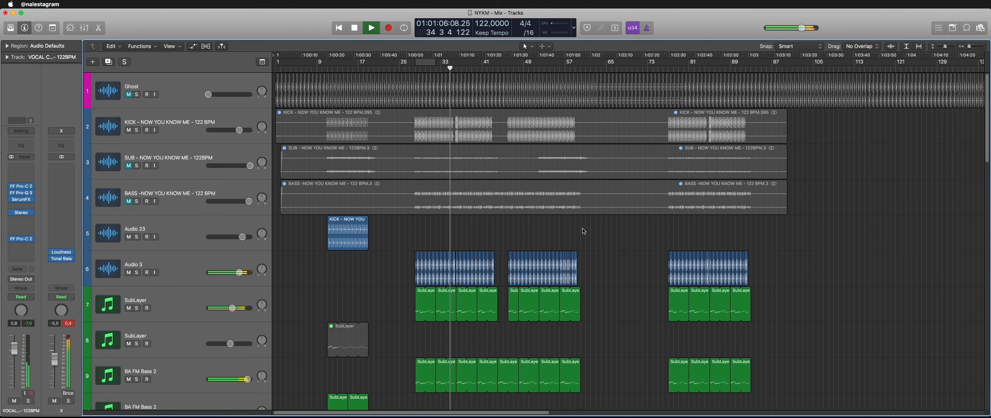
scroll(583, 231, "down", 5)
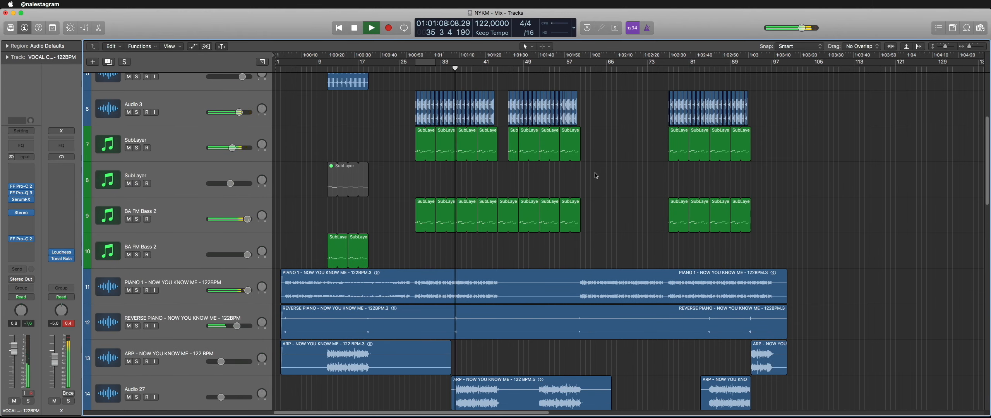
left_click(175, 139)
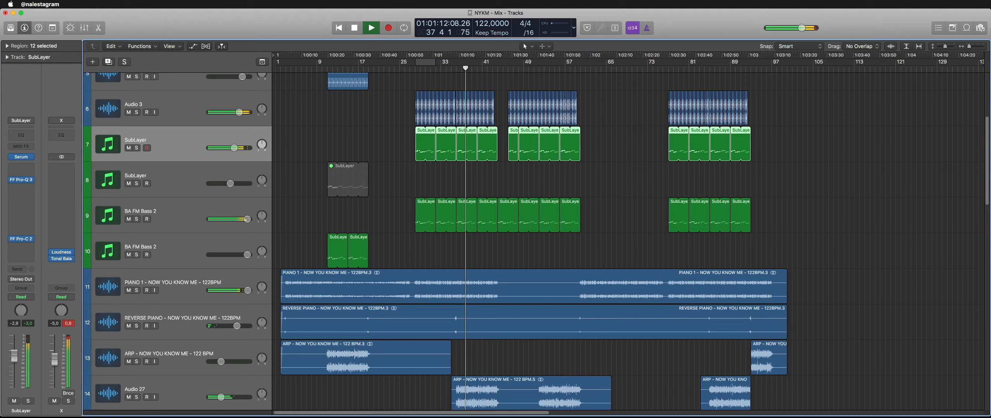
left_click(19, 186)
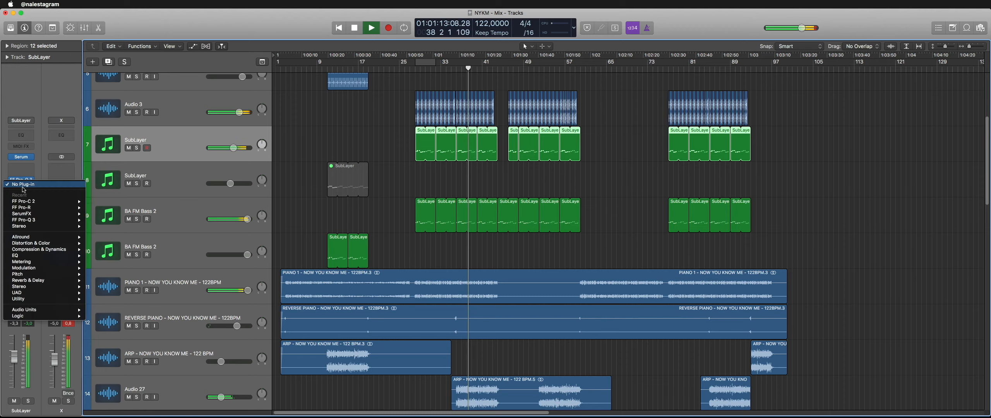
left_click(42, 204)
left_click_drag(62, 190, 69, 161)
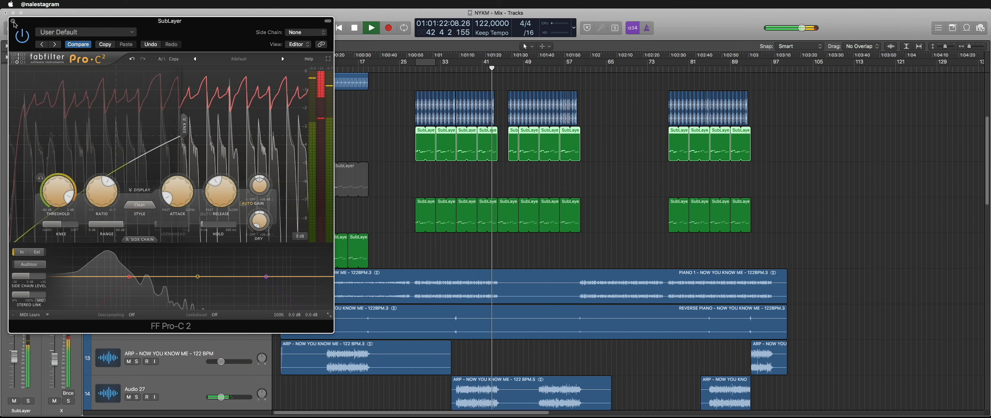
key("super+w")
left_click(403, 178)
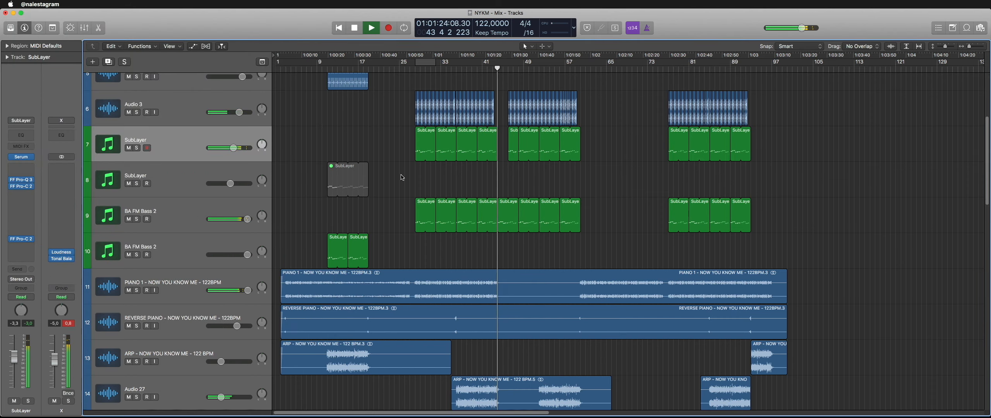
Step: Insert FF Pro-Q 3 on PITCHED VOCAL track 28 and add a 36 dB/oct low cut at about 150 Hz
scroll(400, 180, "down", 15)
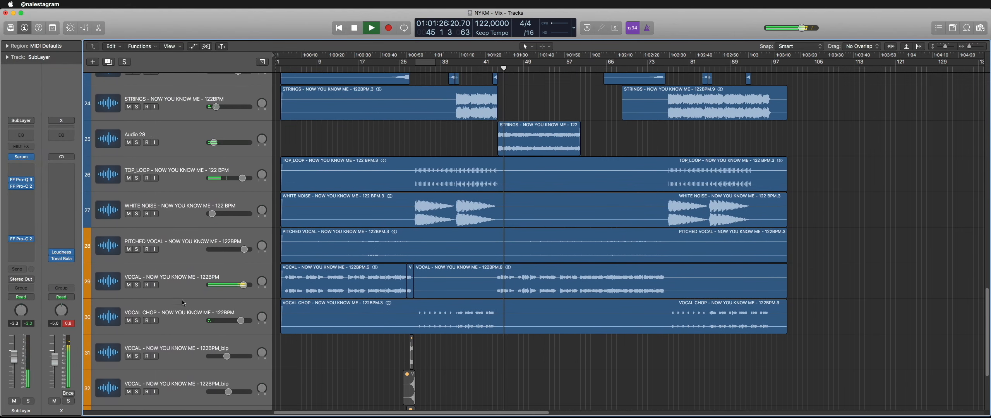
left_click(185, 284)
scroll(408, 353, "right", 3)
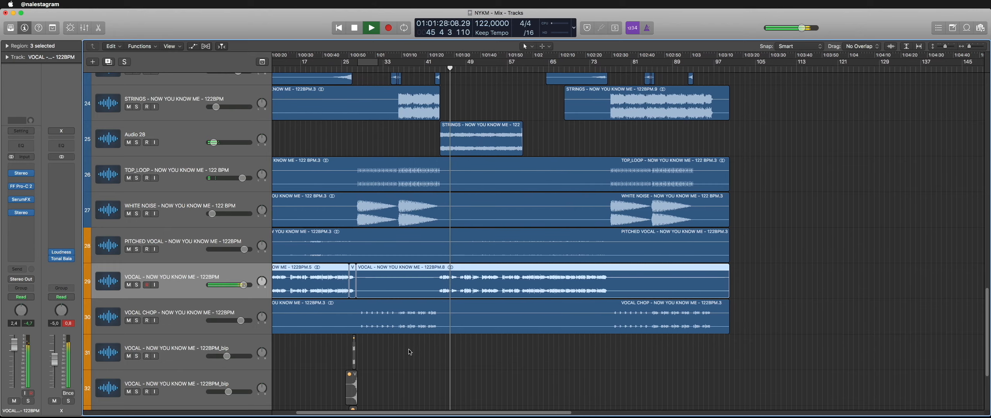
left_click(407, 352)
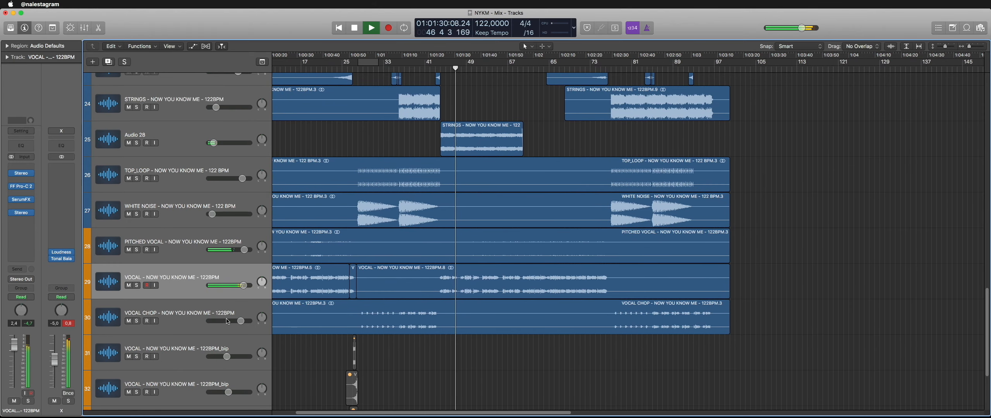
left_click(184, 243)
left_click(28, 183)
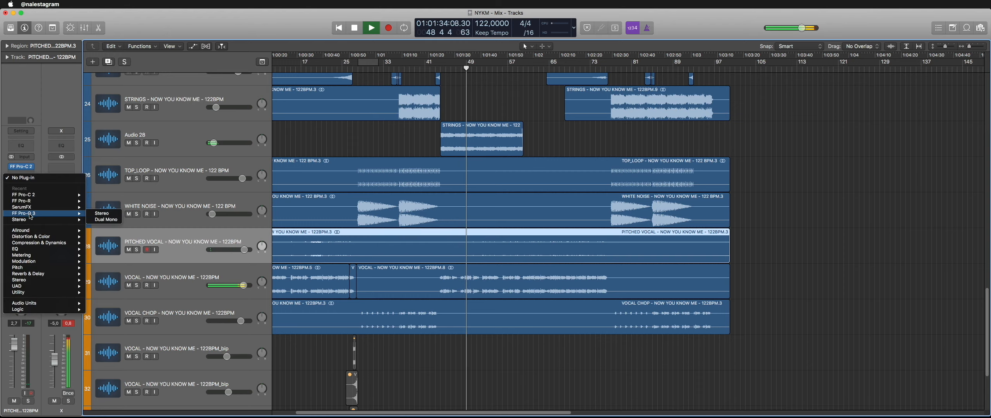
left_click(103, 216)
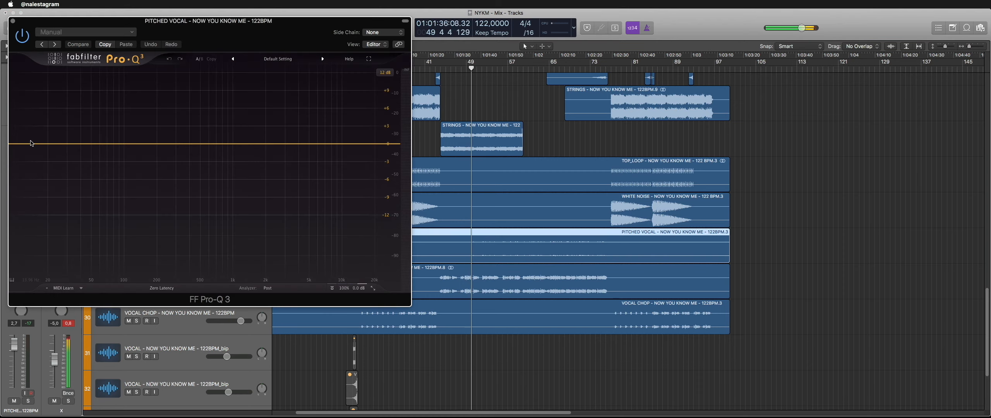
left_click_drag(32, 144, 142, 159)
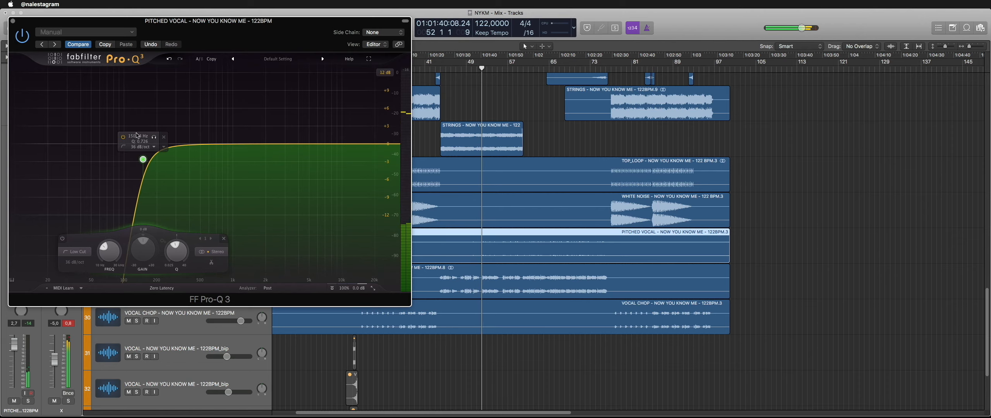
left_click(13, 21)
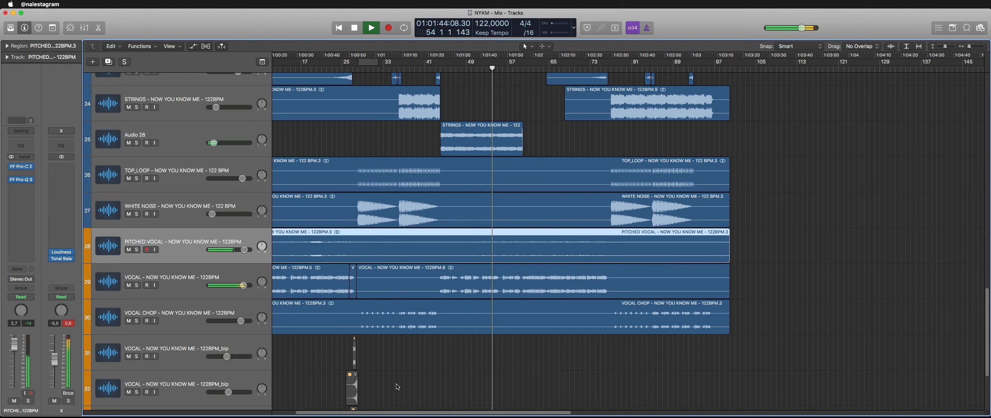
left_click(404, 367)
Step: Return playback to bar 3 and insert the Sibilance (s) de-esser after FF Pro-C 2 on VOCAL track 29
key("space")
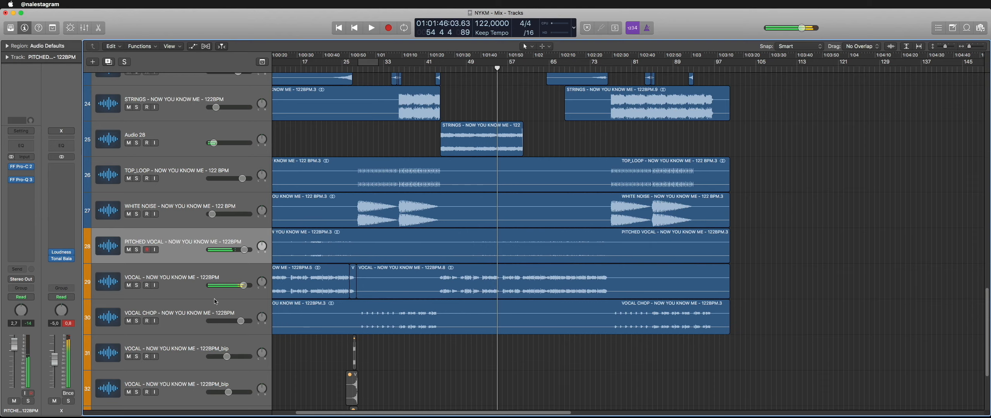
left_click(384, 273)
scroll(385, 274, "left", 3)
left_click(341, 142)
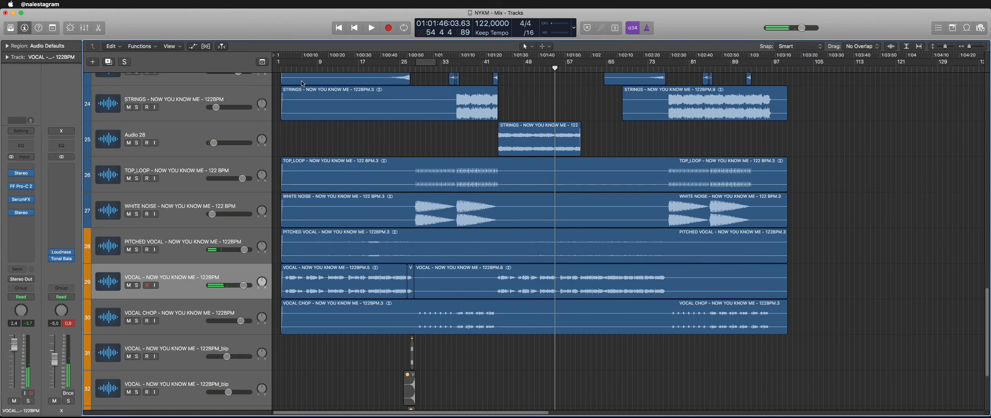
key("Return")
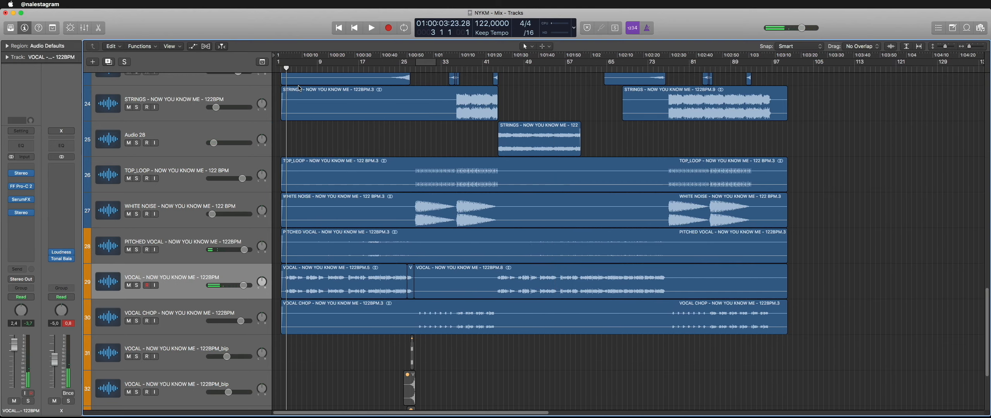
left_click(21, 168)
left_click(38, 139)
left_click(24, 192)
mouse_move(47, 256)
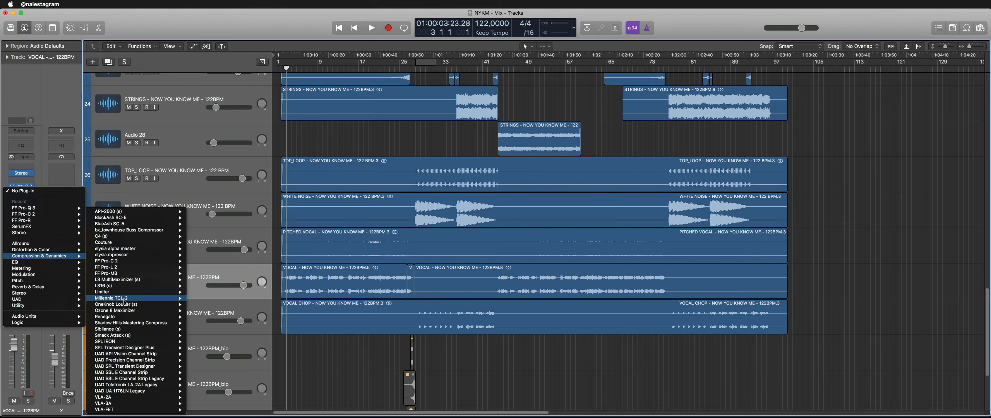
mouse_move(116, 329)
left_click(203, 329)
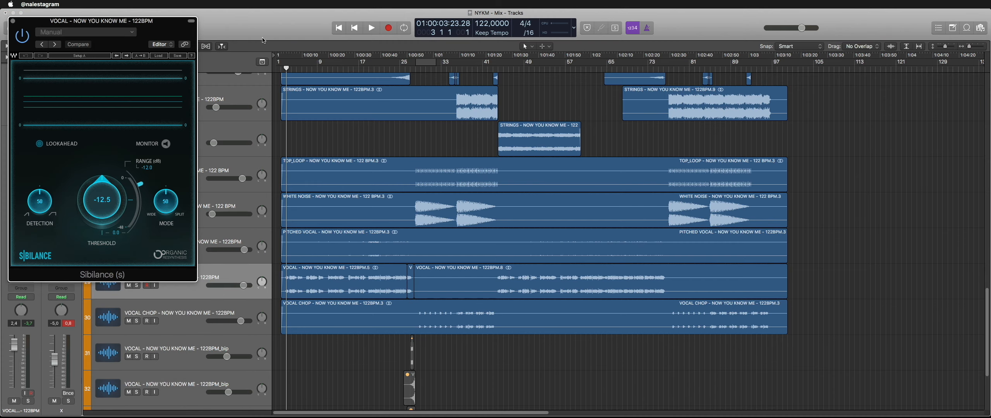
Step: Set the Sibilance threshold to about -13.7 and deepen its range while the vocal plays
left_click_drag(168, 22, 680, 101)
key("space")
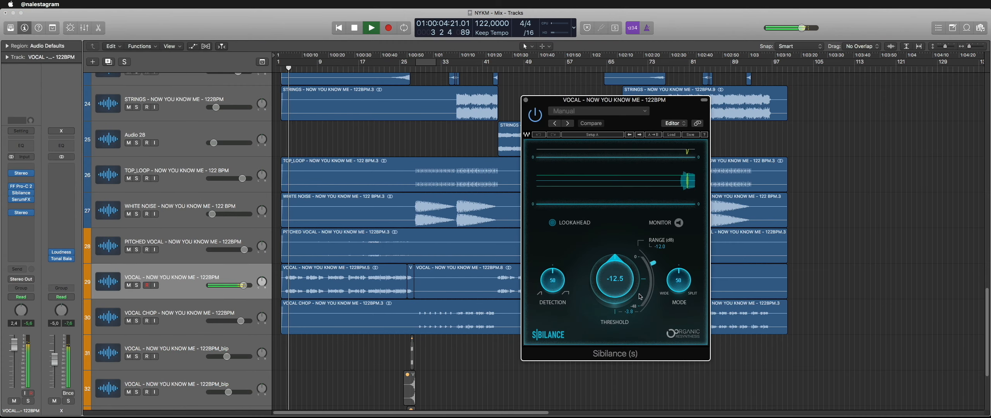
left_click_drag(653, 263, 628, 277)
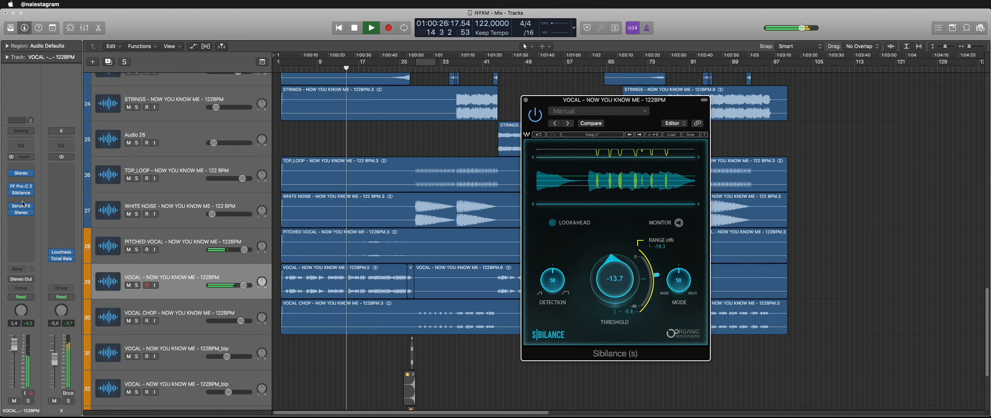
Step: Insert FF Pro-Q 3 after Sibilance on VOCAL track 29 and close the Sibilance window
left_click(23, 203)
left_click(39, 228)
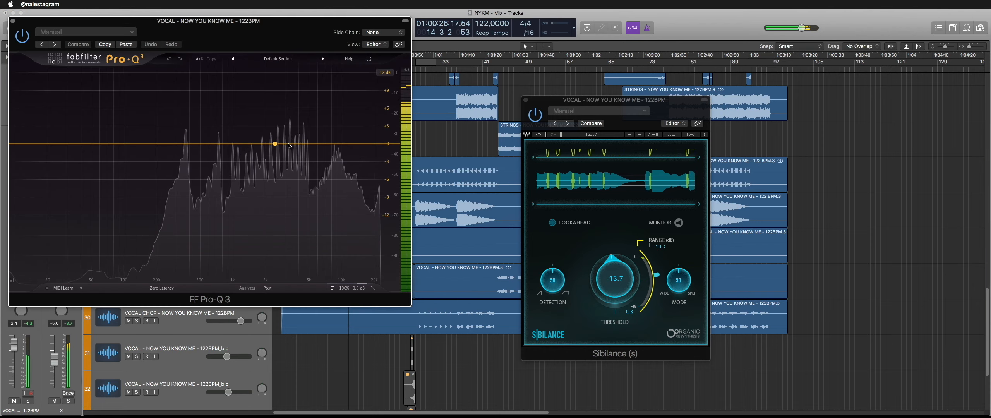
left_click(526, 100)
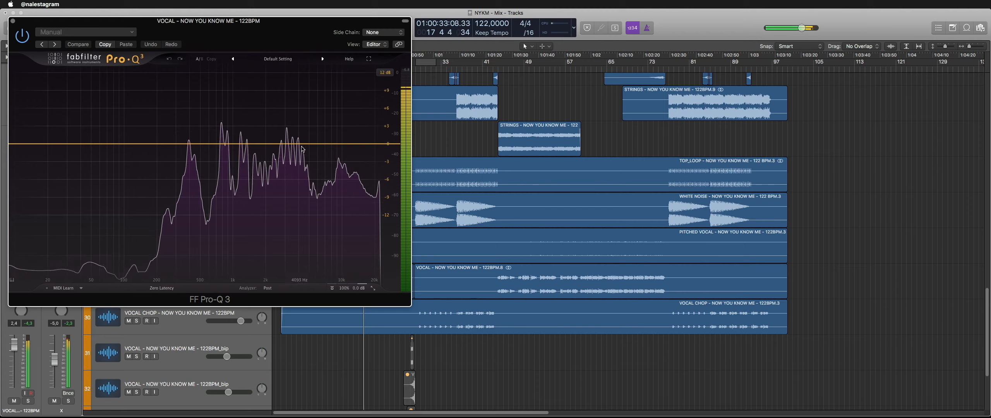
Step: Add a dynamic bell with a -4 dB range at about 9 kHz and a 48 dB/oct low cut at about 160 Hz
left_click_drag(302, 144, 338, 157)
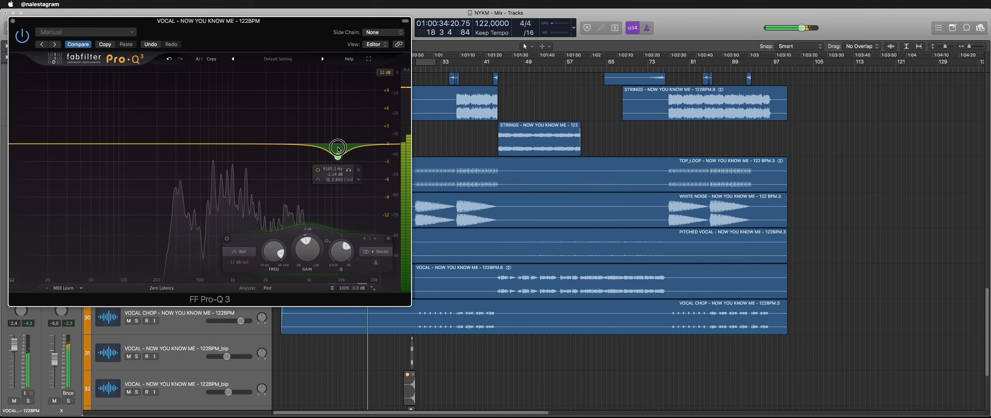
double_click(314, 257)
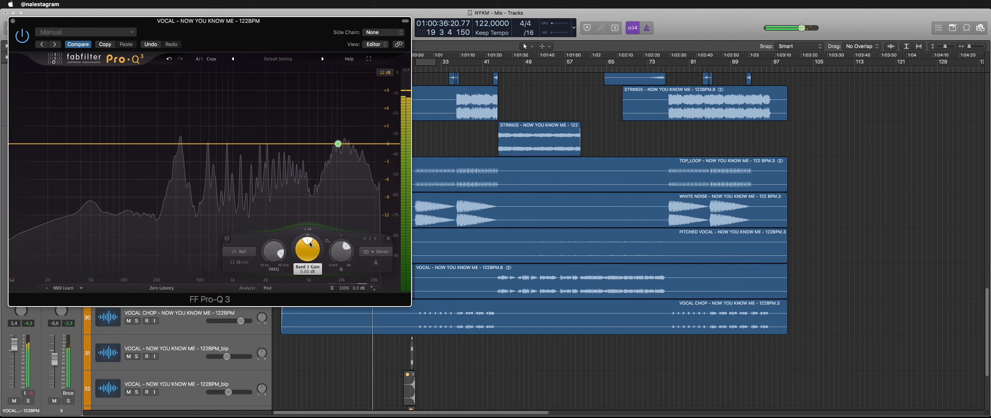
type("-4")
key("Return")
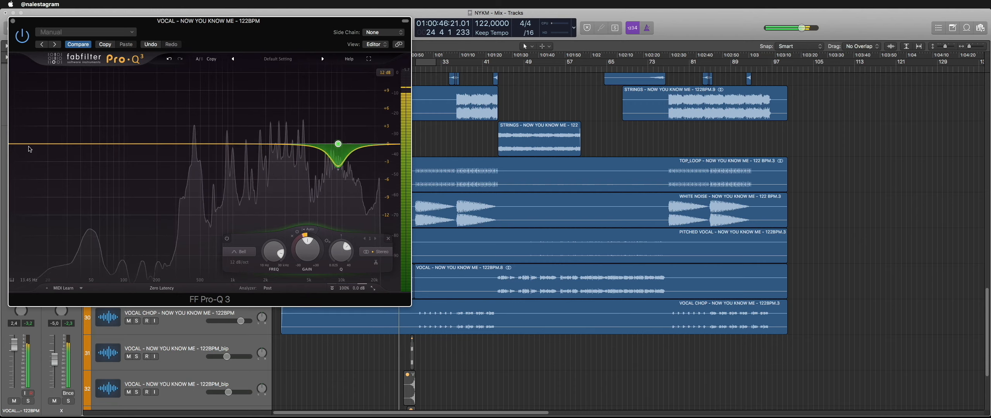
left_click_drag(30, 149, 134, 147)
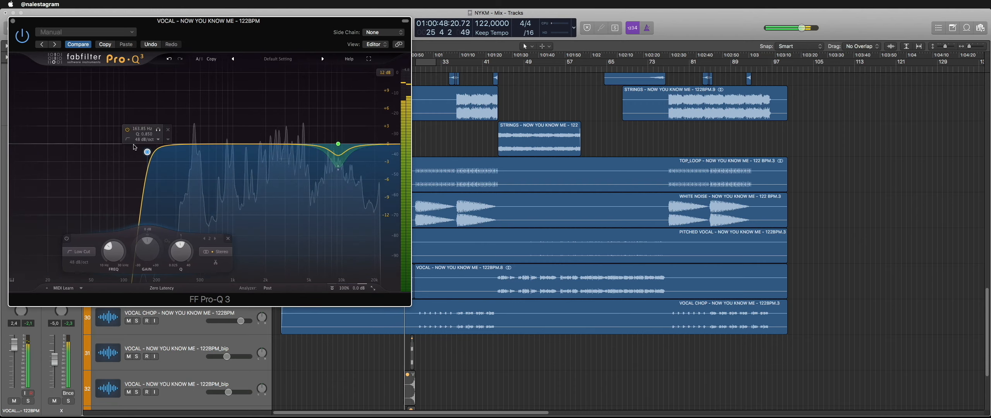
left_click(14, 22)
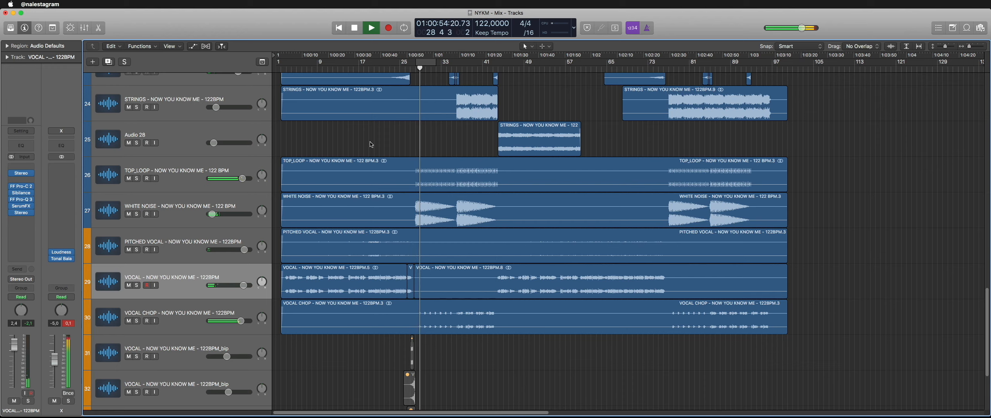
Step: Unmute the vocal effect regions on tracks 33 and 34 and audition them into the drop from around bar 25
scroll(377, 143, "down", 7)
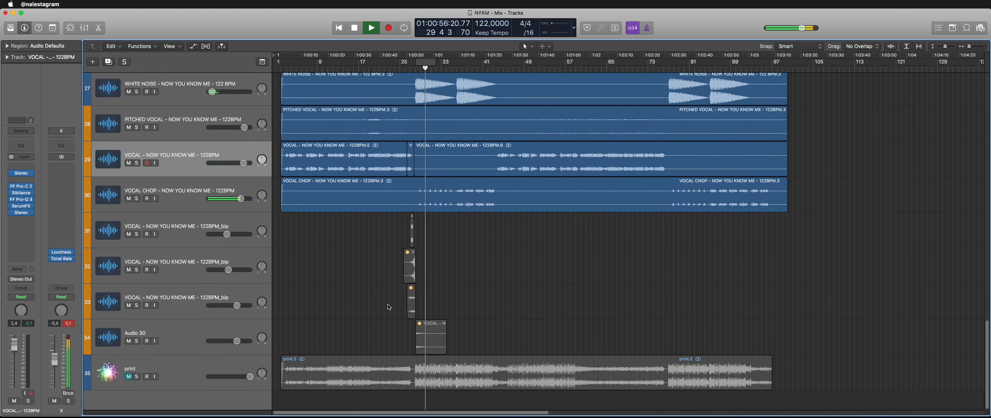
left_click_drag(389, 308, 486, 337)
key("ctrl+m")
left_click(400, 68)
left_click(484, 248)
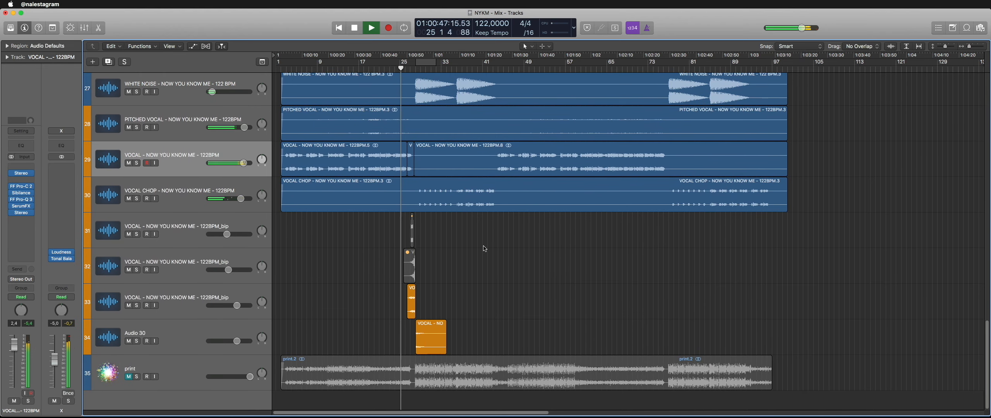
left_click(411, 304)
left_click(336, 304)
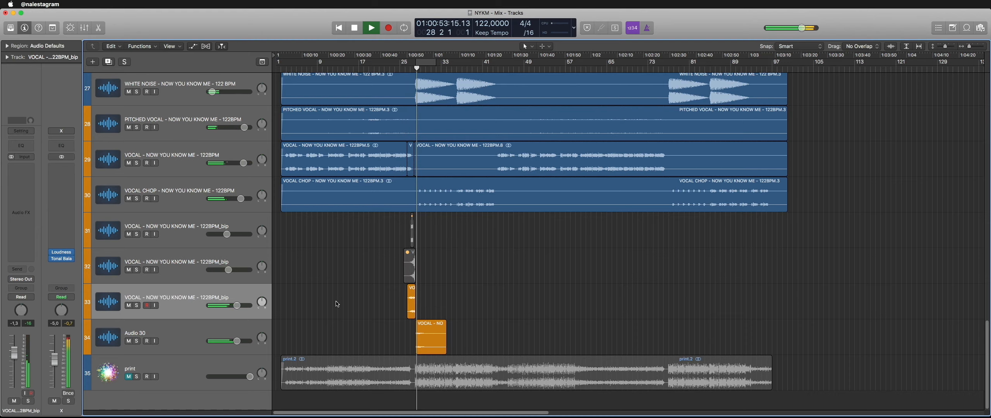
Step: Copy the vocal effect regions on tracks 33 and 34 to the second drop at bar 77 and audition them
scroll(473, 281, "right", 3)
scroll(473, 281, "right", 2)
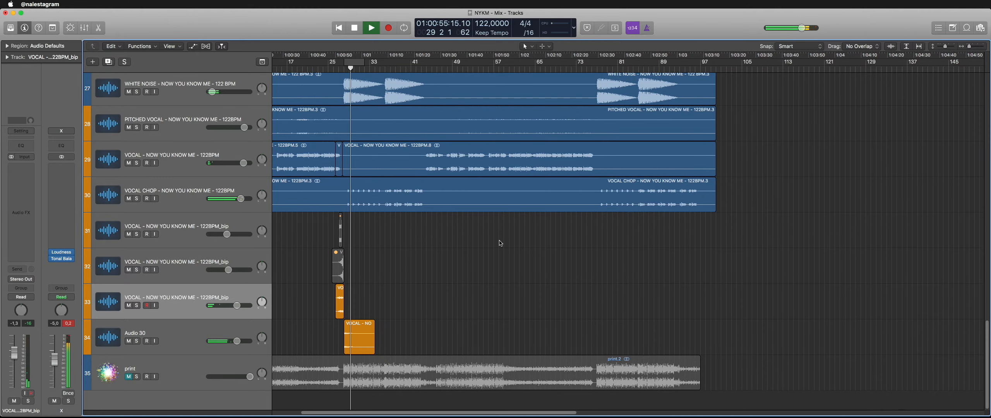
left_click_drag(427, 282, 593, 334)
left_click(586, 69)
key("super+Right")
key("super+Right")
key("super+Right")
scroll(566, 307, "right", 4)
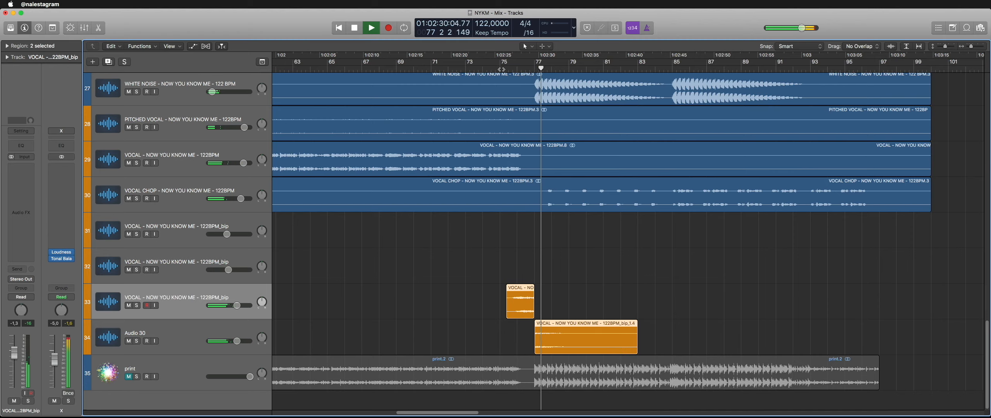
Step: Mute the copied vocal effect regions around bar 77 on tracks 33 and 34
left_click_drag(496, 277, 580, 331)
key("ctrl+m")
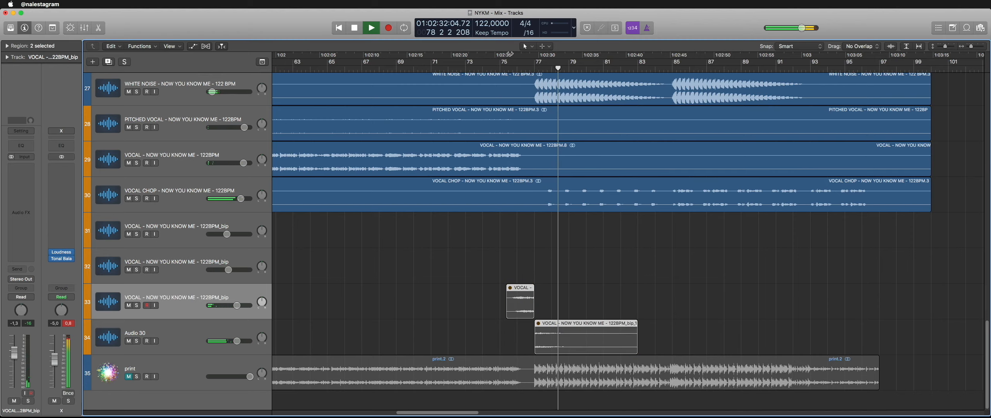
Step: Audition the transition into the second drop around bar 76 with the copied vocal effects muted
key("space")
key("space")
left_click(555, 288)
key("super+Right")
key("super+Right")
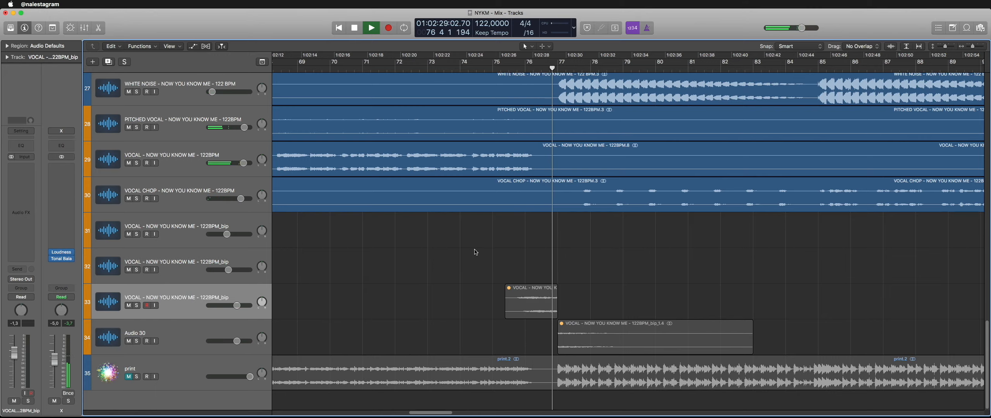
key("space")
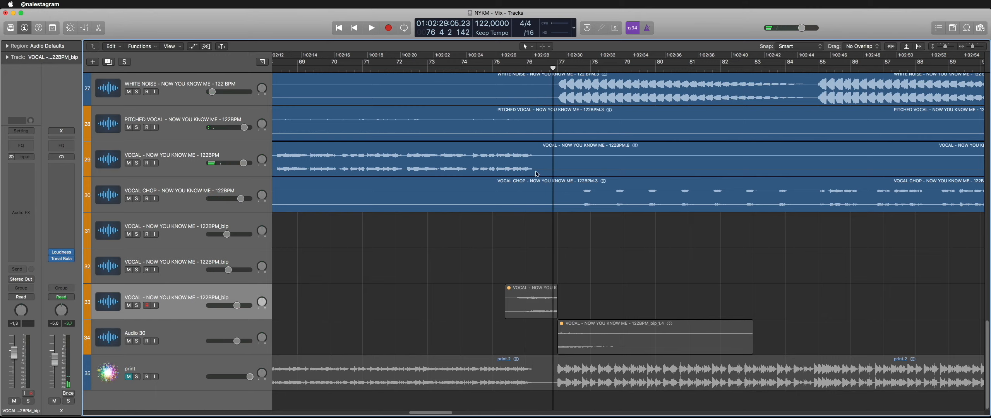
Step: Mute the vocal effect regions at the first drop on tracks 33 and 34
key("super+Left")
key("super+Left")
key("super+Left")
key("super+Left")
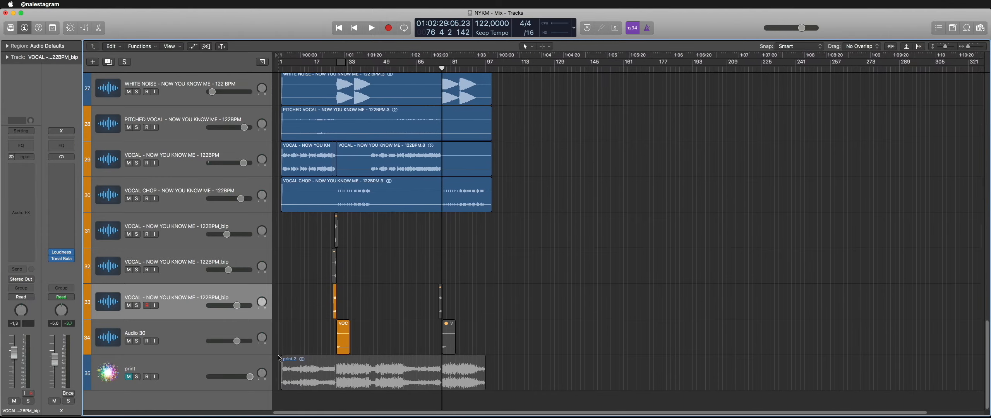
left_click_drag(371, 294, 306, 338)
key("ctrl+m")
key("super+Right")
key("super+Right")
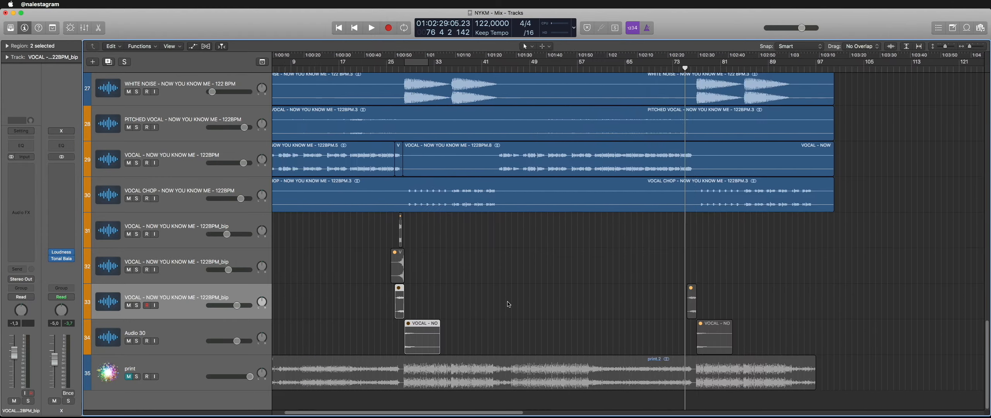
Step: Play the mix from the first drop at bar 28 and review the track arrangement from the kick down to the vocals
key("super+Left")
scroll(499, 304, "up", 20)
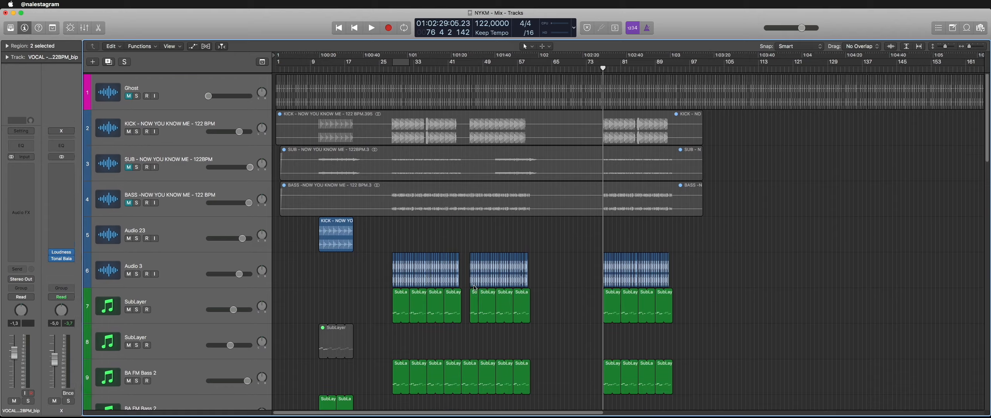
left_click(483, 234)
key("super+Right")
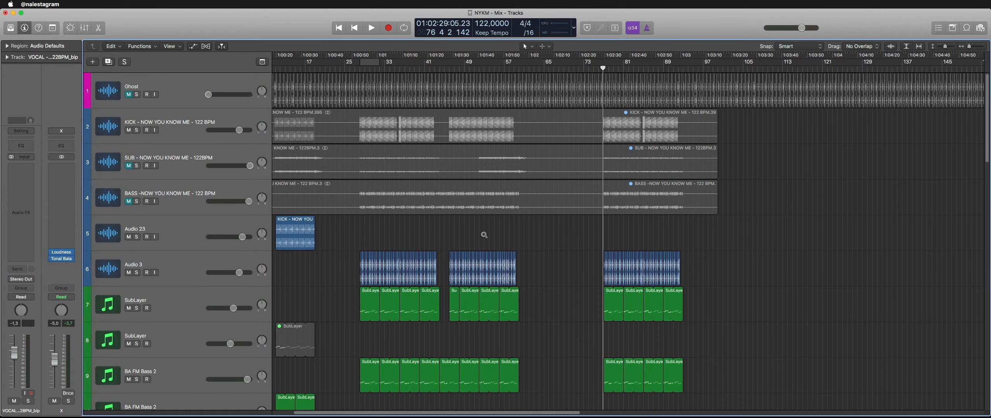
scroll(484, 234, "left", 4)
left_click(412, 69)
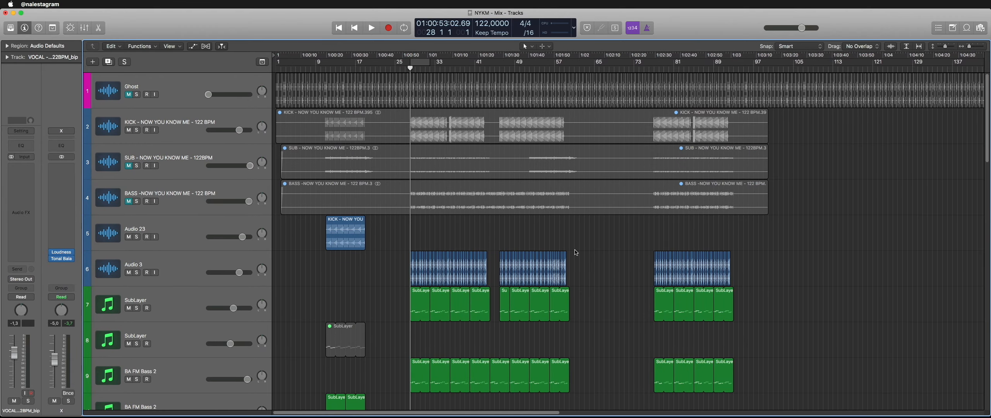
scroll(597, 253, "down", 20)
key("space")
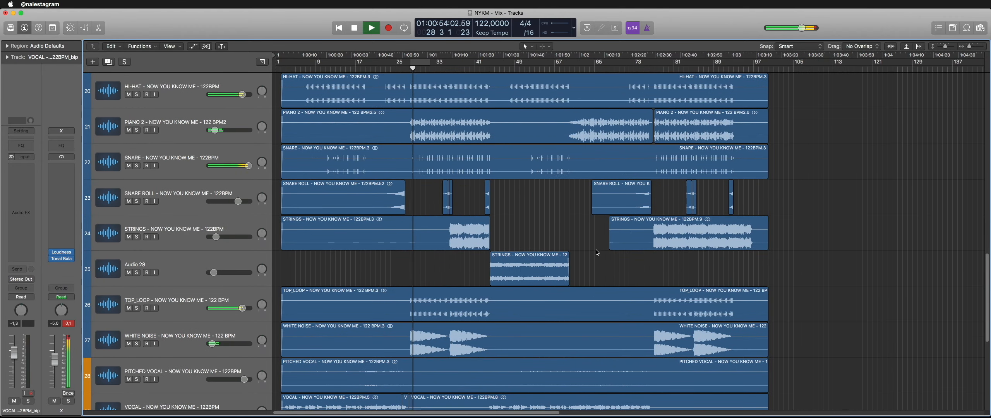
scroll(597, 253, "down", 5)
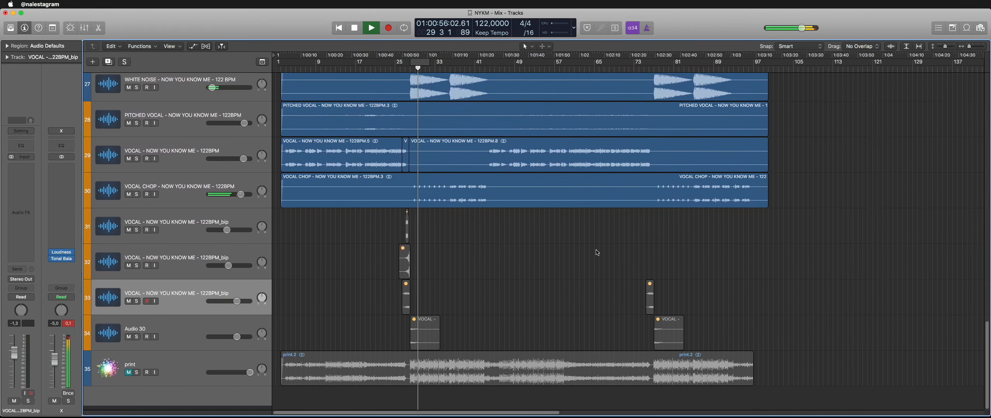
scroll(597, 253, "up", 20)
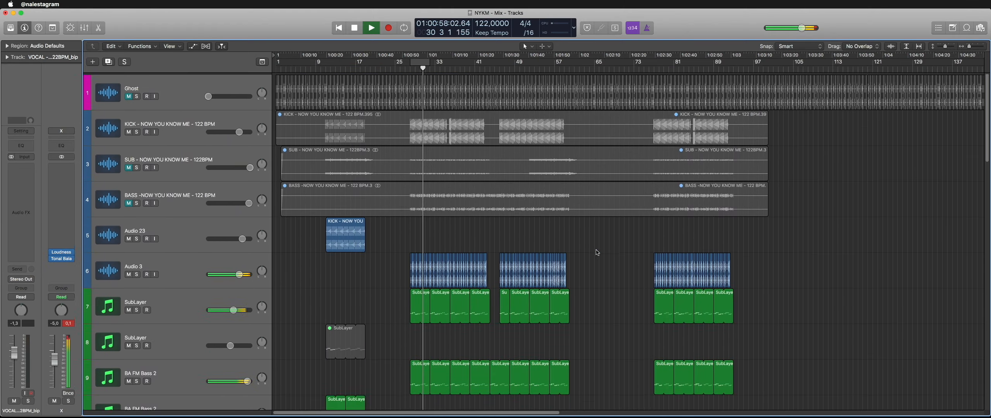
scroll(597, 253, "down", 20)
scroll(440, 121, "down", 1)
Step: Insert FF Pro-Q 3 on vocal track 29, use Natural Phase, and add a bell boost of about 3 dB above 5 kHz
key("shift+comma")
key("shift+comma")
scroll(436, 217, "up", 6)
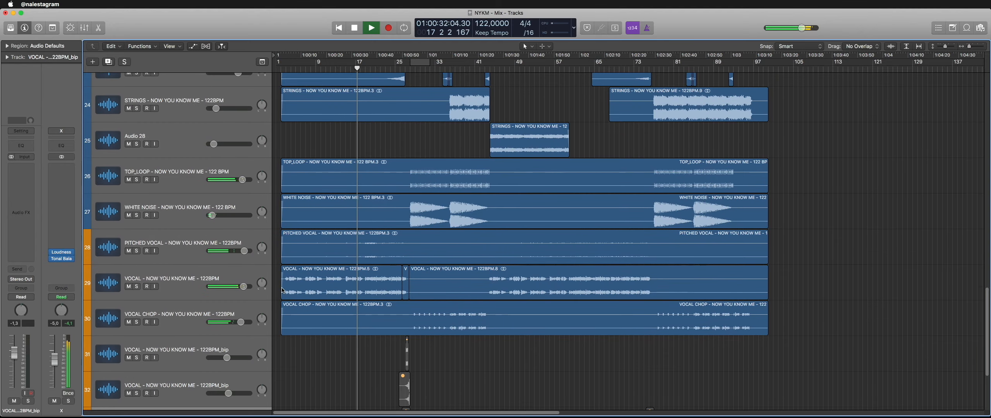
left_click(170, 283)
left_click(21, 219)
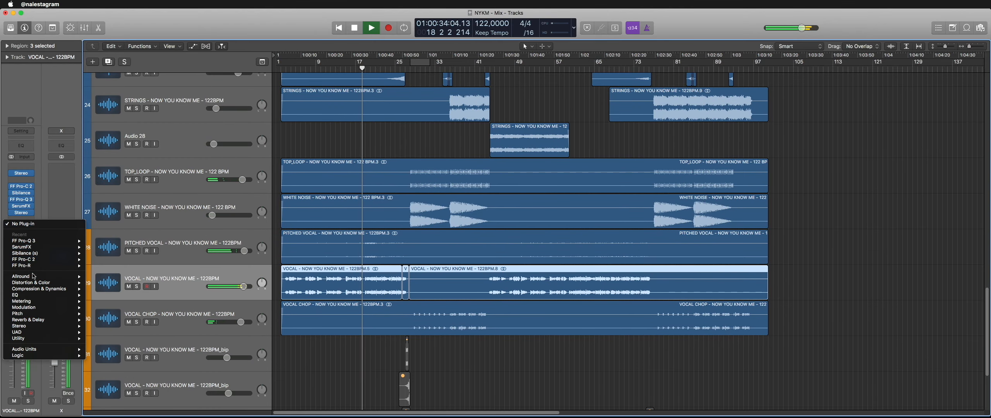
mouse_move(31, 296)
mouse_move(112, 303)
left_click(201, 303)
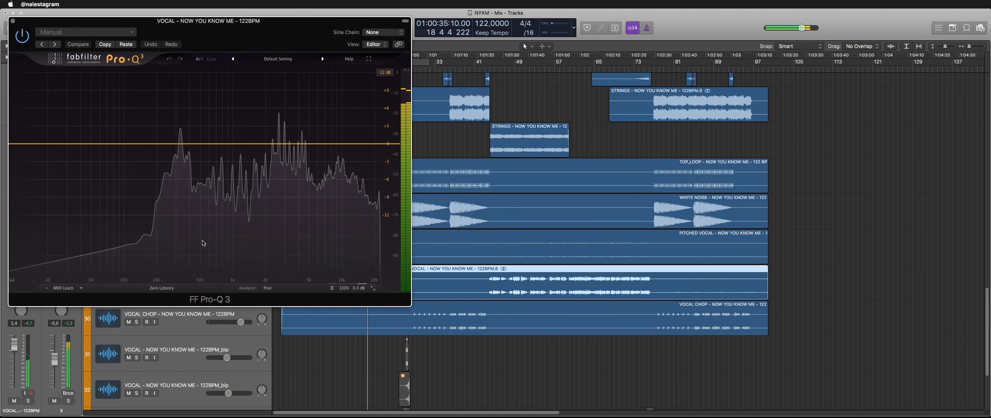
left_click(167, 287)
left_click(161, 306)
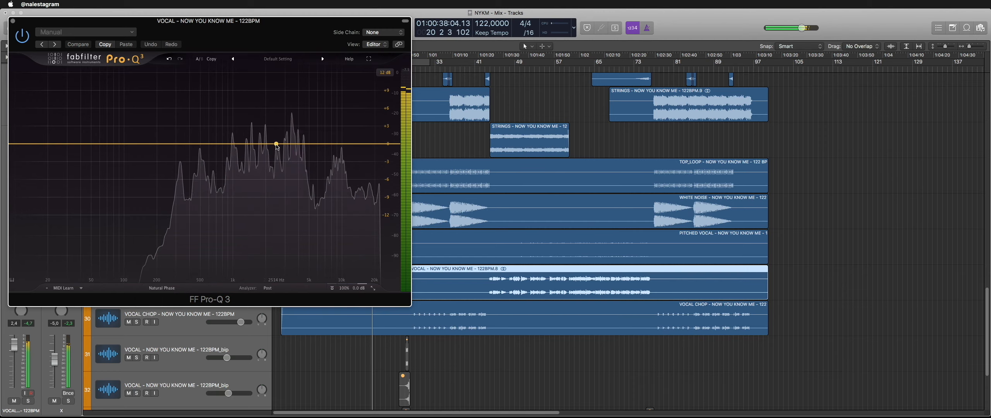
left_click_drag(276, 139, 318, 135)
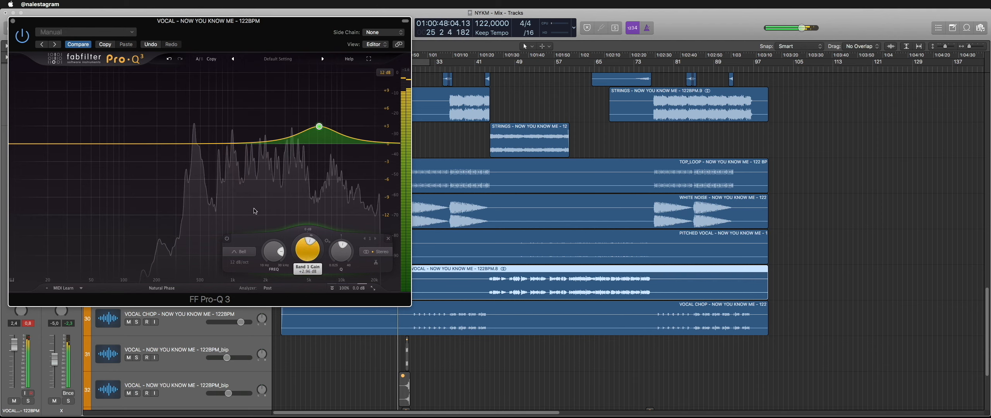
left_click(13, 20)
left_click(346, 150)
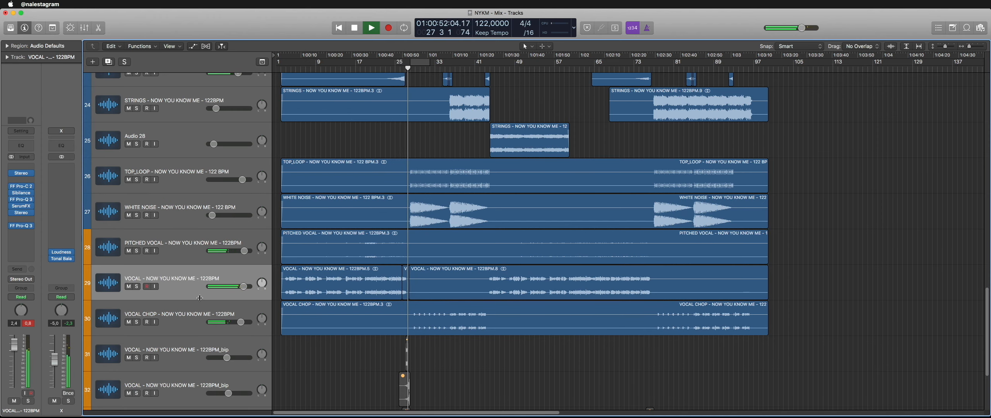
Step: Add a small bell boost just above 5 kHz to the existing Pro-Q 3 on the vocal chop track
left_click(183, 316)
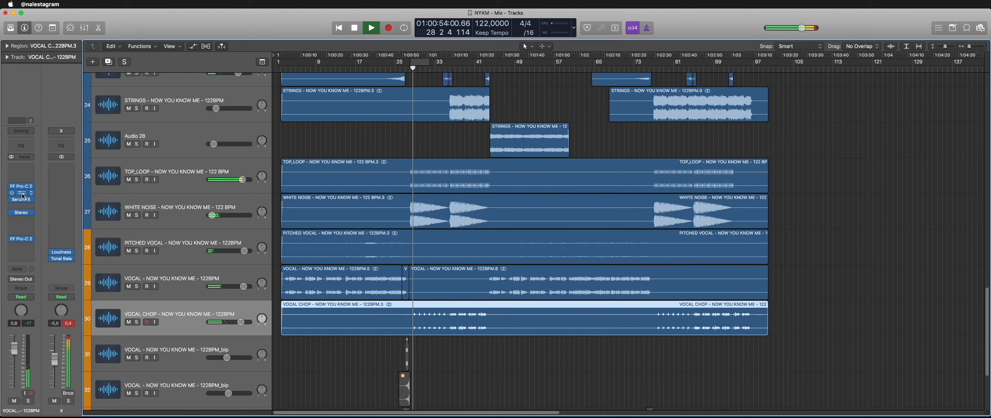
left_click(21, 226)
double_click(318, 133)
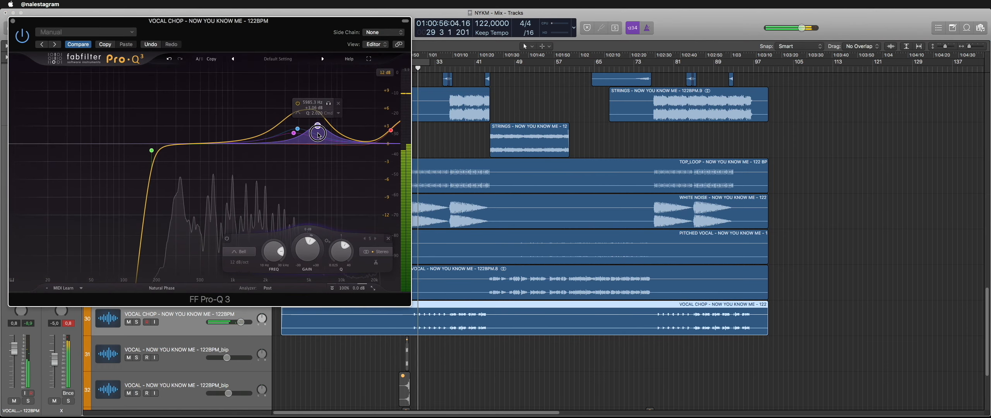
left_click_drag(317, 133, 321, 134)
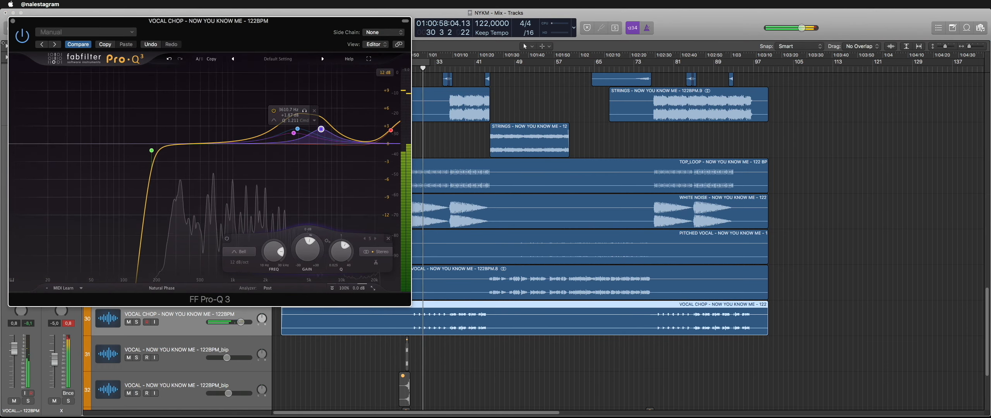
left_click(13, 21)
left_click(365, 138)
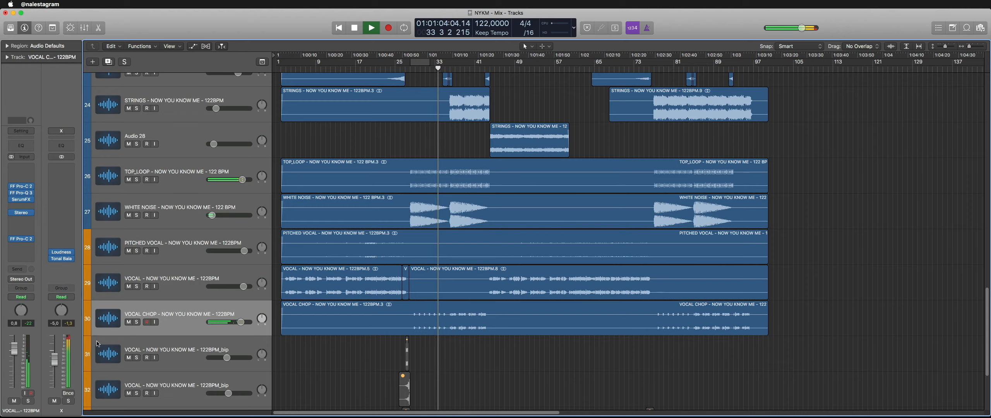
Step: Stop playback and insert Ozone 8 Maximizer on the output channel before the loudness meter
scroll(383, 367, "up", 20)
key("space")
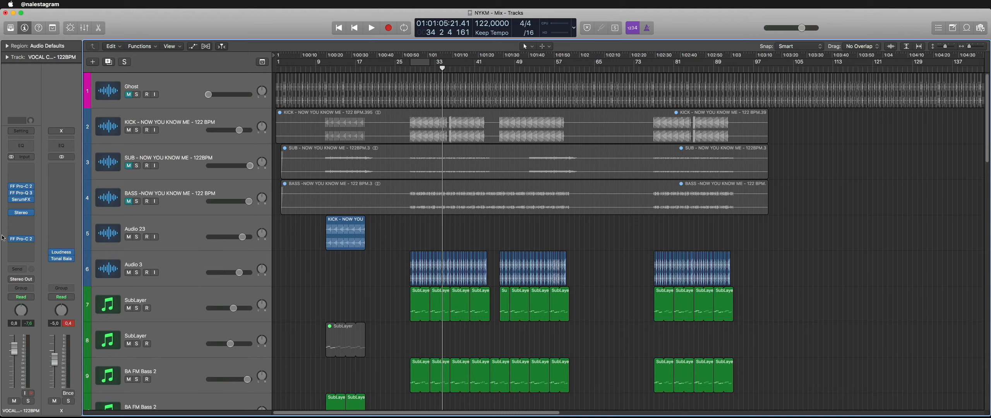
left_click(61, 233)
mouse_move(86, 295)
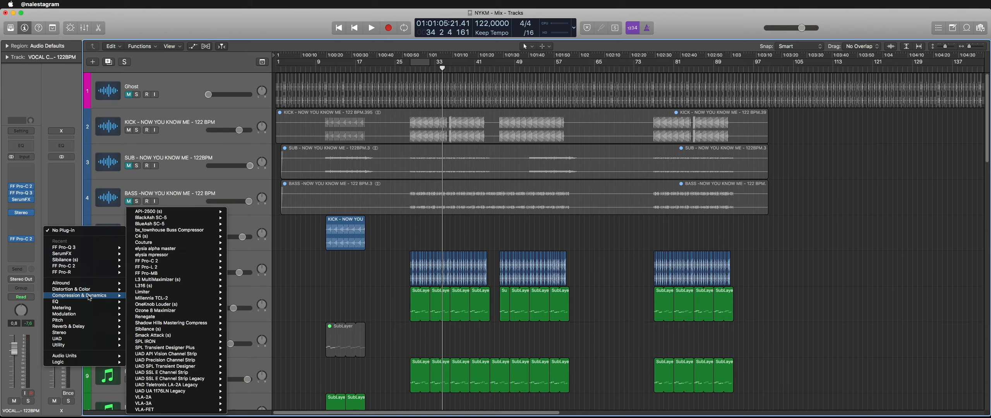
left_click(189, 312)
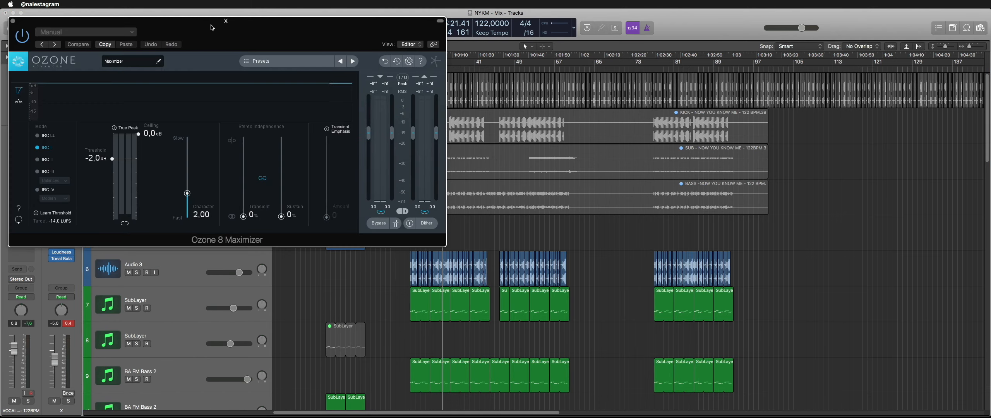
left_click_drag(212, 25, 714, 143)
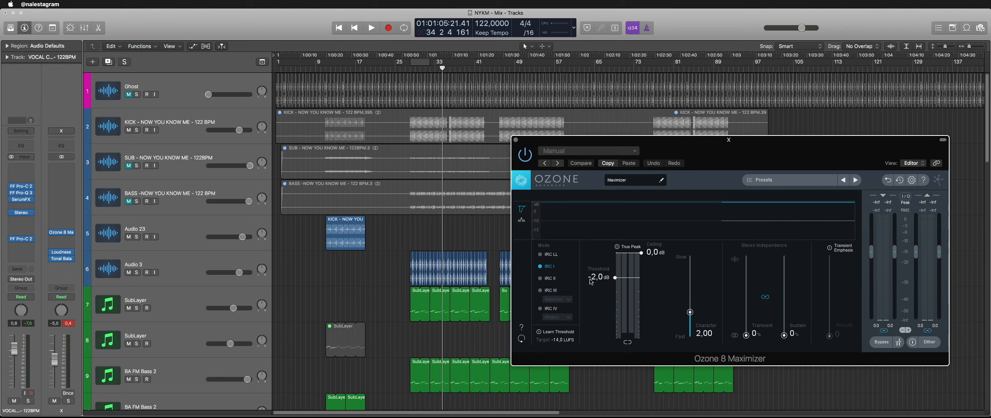
Step: Switch the Maximizer to IRC IV and load its Transient preset
left_click(551, 309)
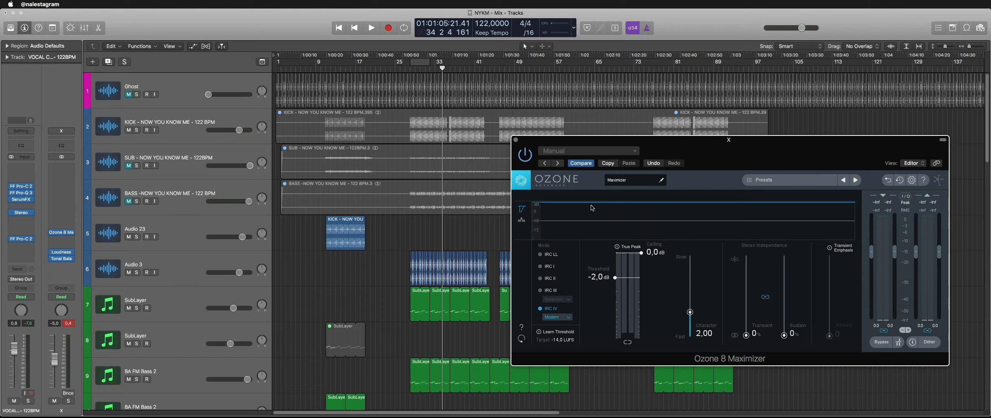
left_click(581, 151)
left_click(558, 299)
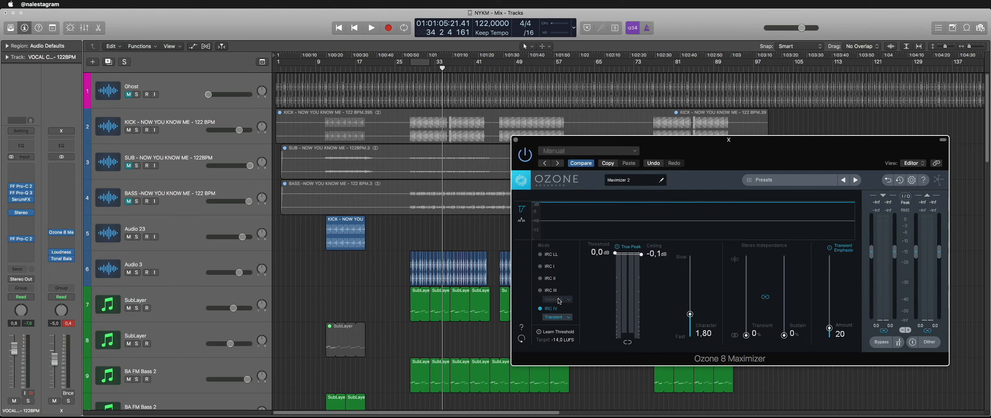
Step: Insert the Limiter after the Maximizer and set its release to 6.4 ms
left_click(54, 233)
mouse_move(88, 307)
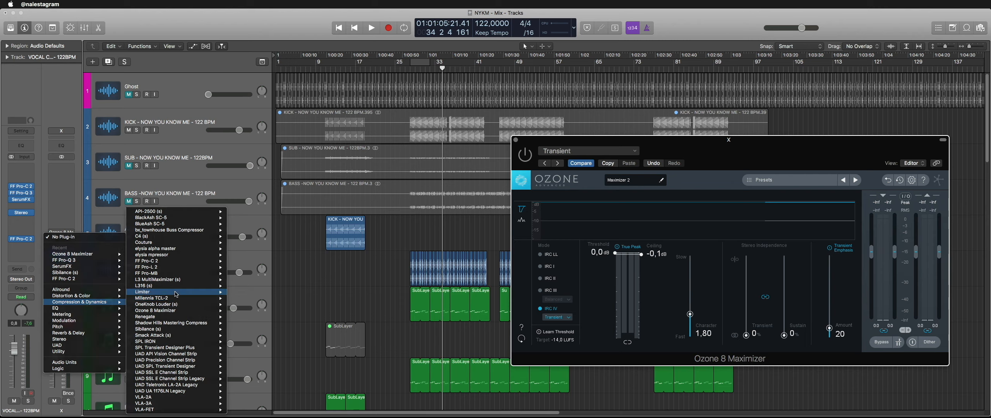
left_click(142, 292)
left_click_drag(230, 18, 335, 152)
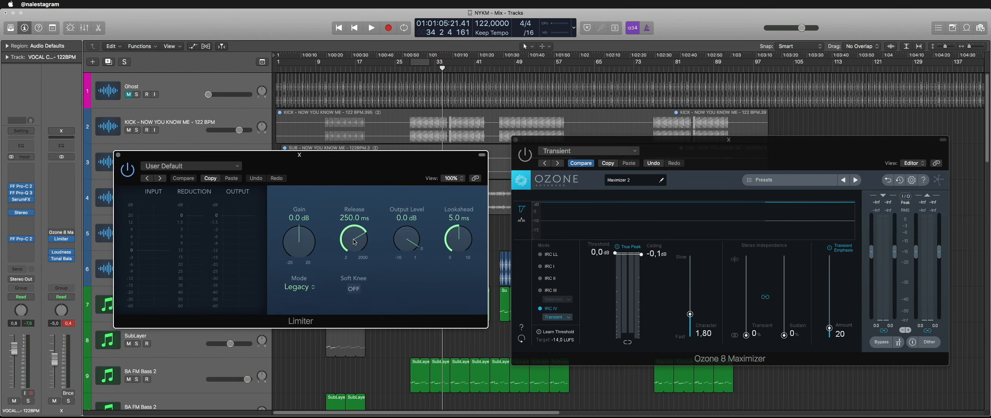
left_click_drag(354, 242, 352, 301)
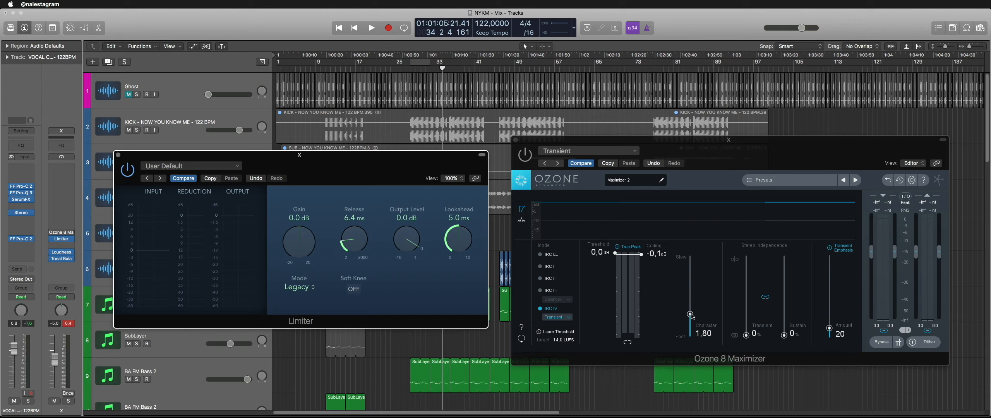
Step: Set the Maximizer's Character to 1.75 and close the Limiter window
left_click_drag(688, 315, 692, 317)
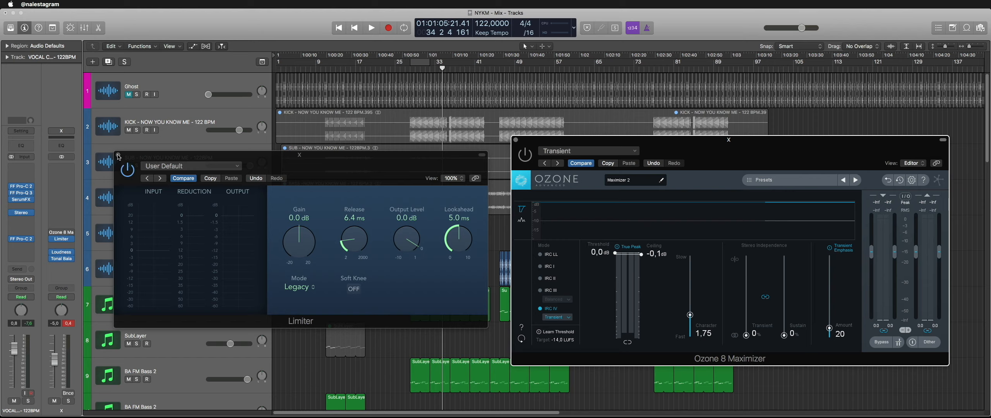
left_click_drag(148, 157, 150, 154)
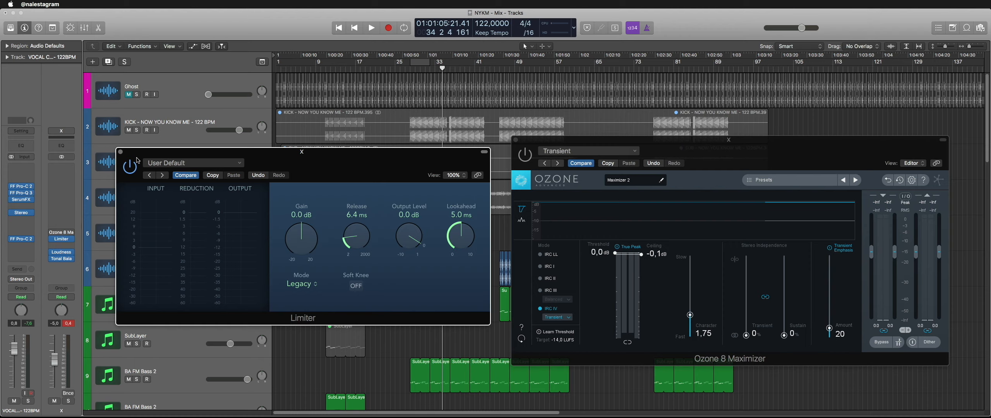
left_click(121, 153)
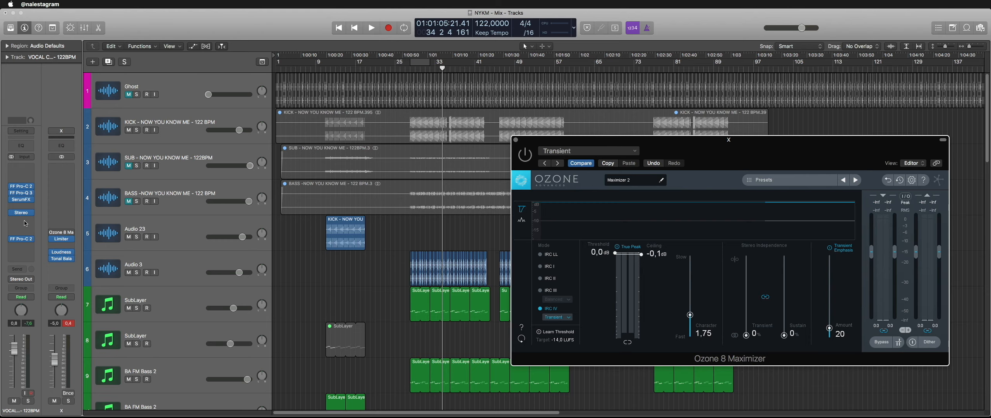
Step: Replace the Limiter after the Maximizer with FF Pro-L 2 and close its window
left_click(72, 238)
mouse_move(89, 315)
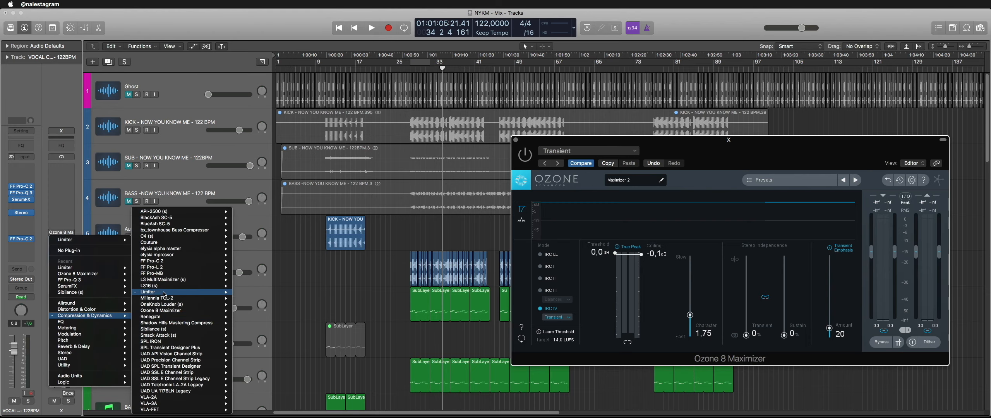
left_click(167, 267)
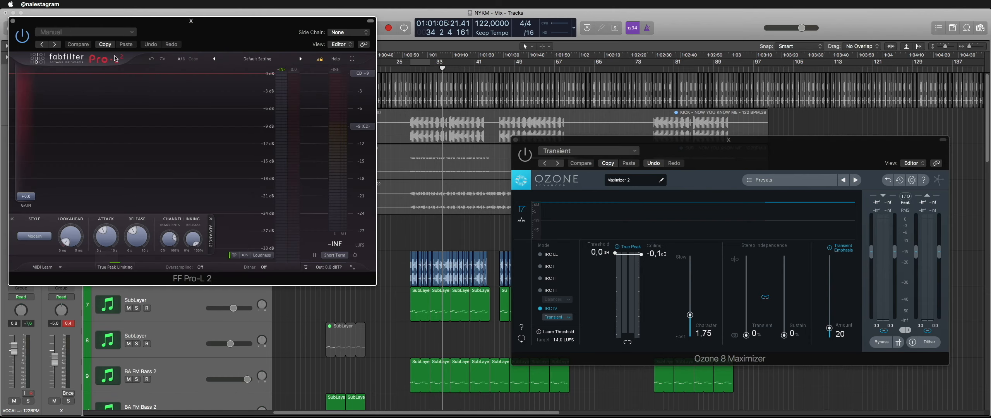
left_click(13, 21)
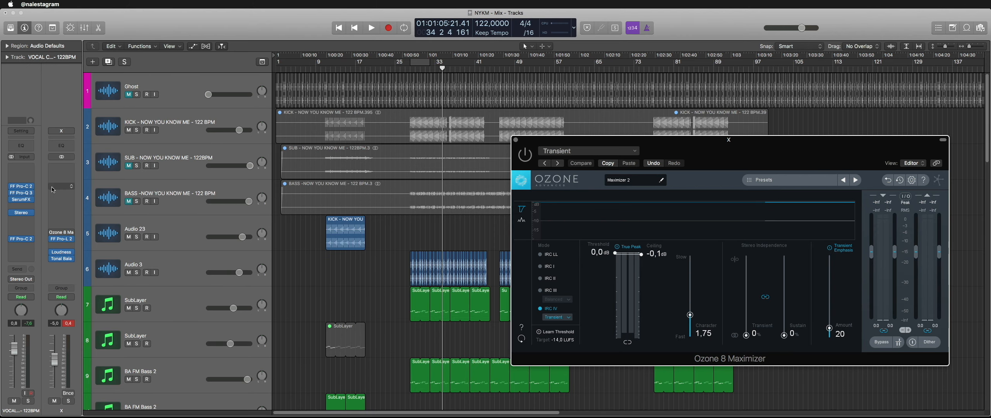
Step: Remove FF Pro-L 2 from the output channel and shift the Ozone 8 Maximizer window slightly
left_click(70, 243)
left_click(66, 239)
left_click(383, 277)
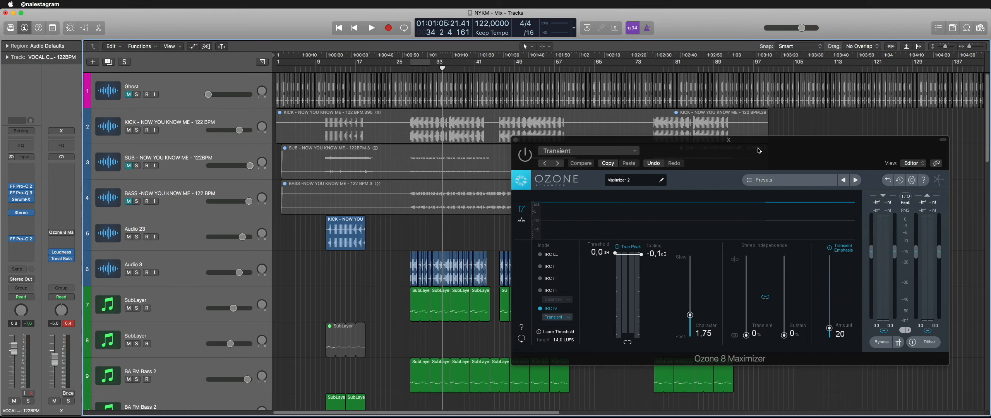
left_click_drag(759, 146, 755, 148)
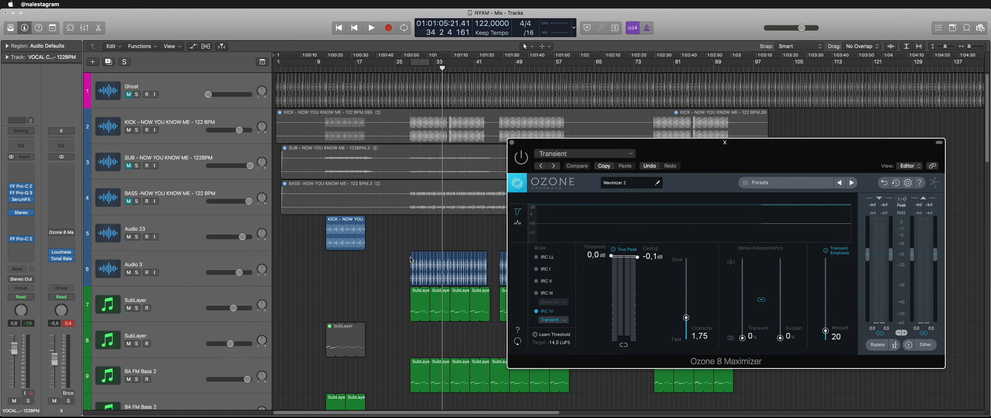
Step: Audition the mix from bar 28, reset the output channel's fader to 0.0 dB and resume playback
left_click(407, 235)
left_click(408, 68)
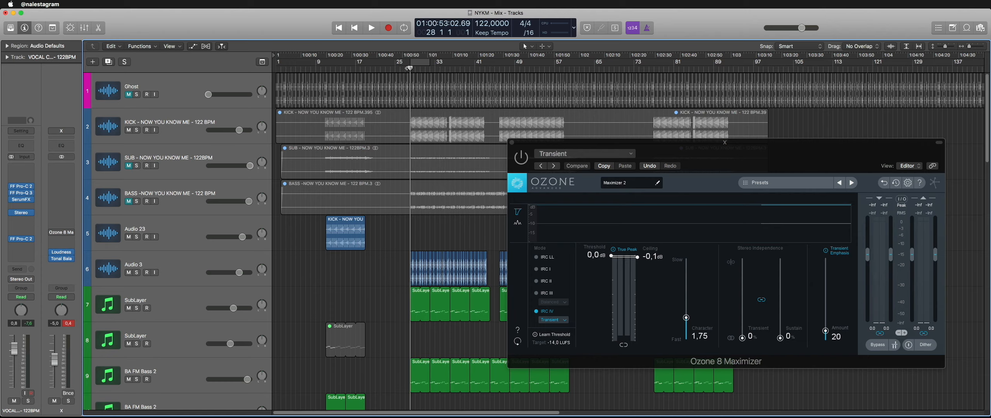
key("space")
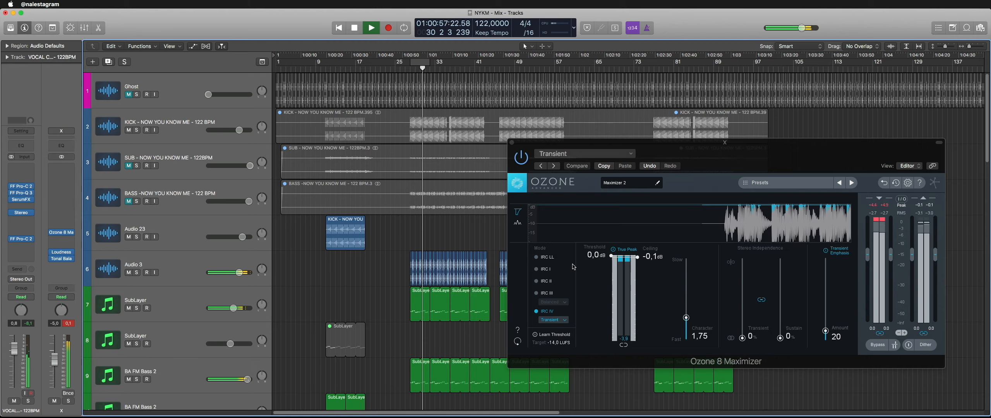
key("space")
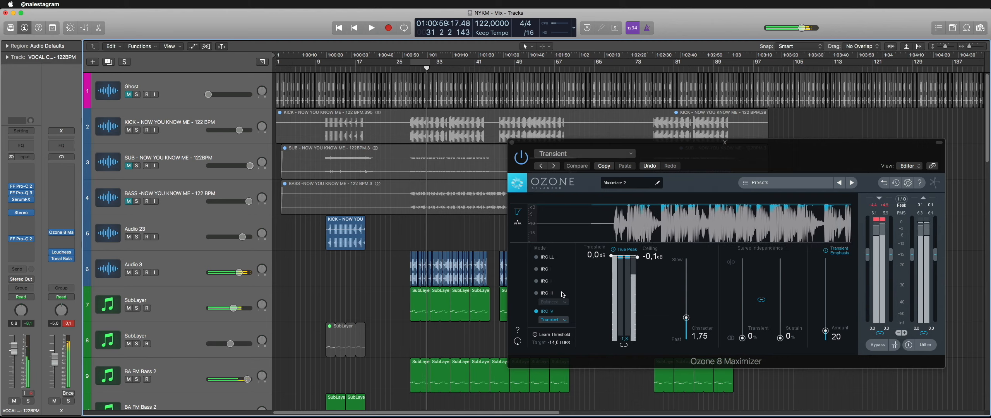
double_click(55, 323)
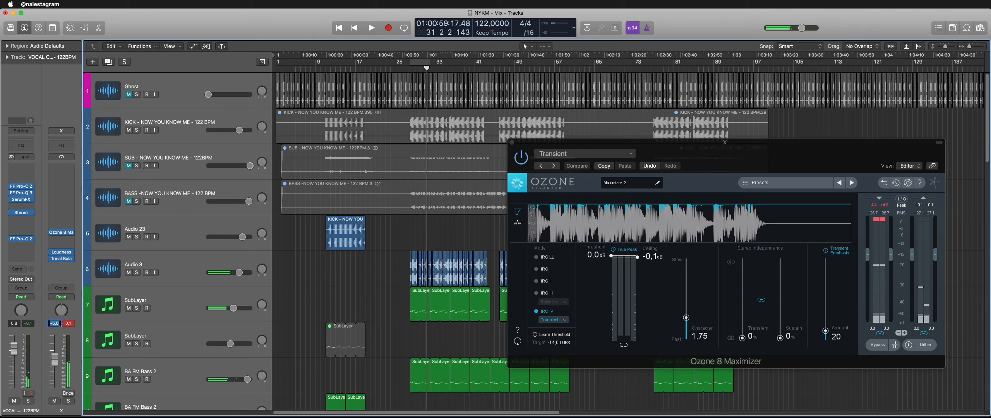
key("Return")
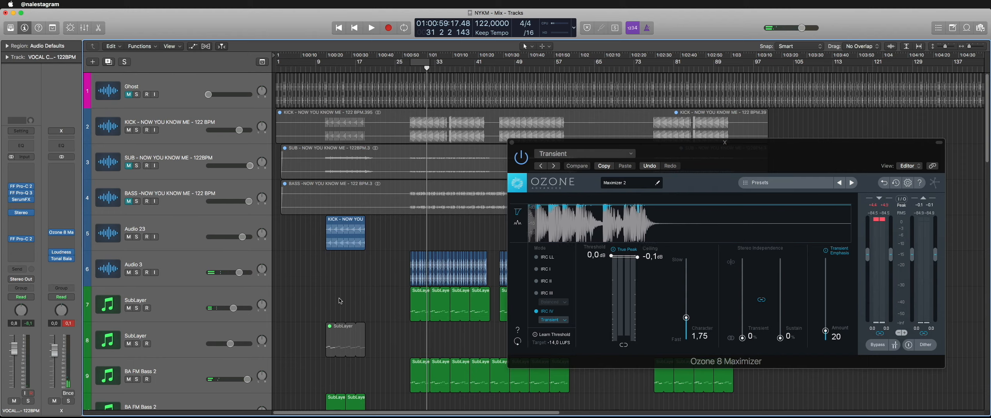
key("space")
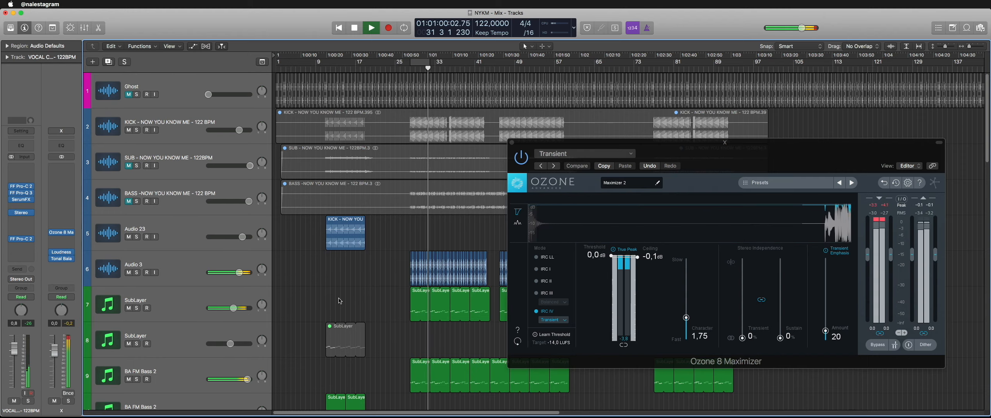
Step: Check the playing mix in the Loudness Meter and in Tonal Balance Control's Broad view, keeping only the Loudness Meter open
left_click(61, 252)
left_click_drag(67, 22, 329, 51)
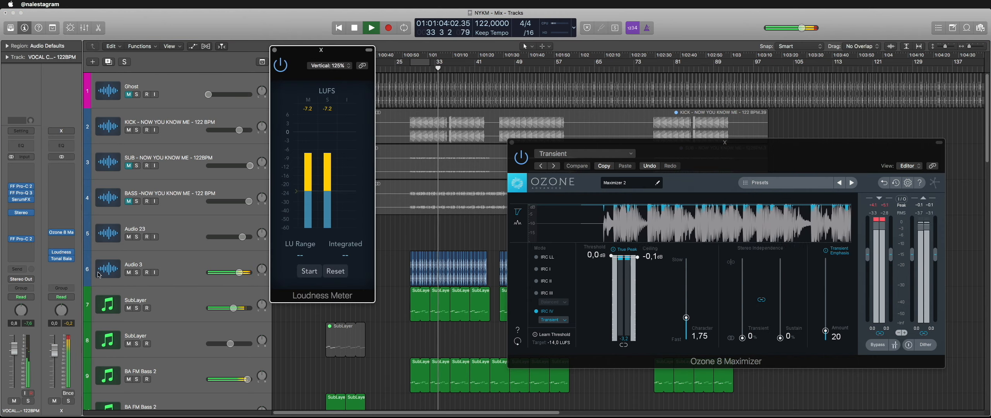
left_click(62, 259)
left_click(232, 61)
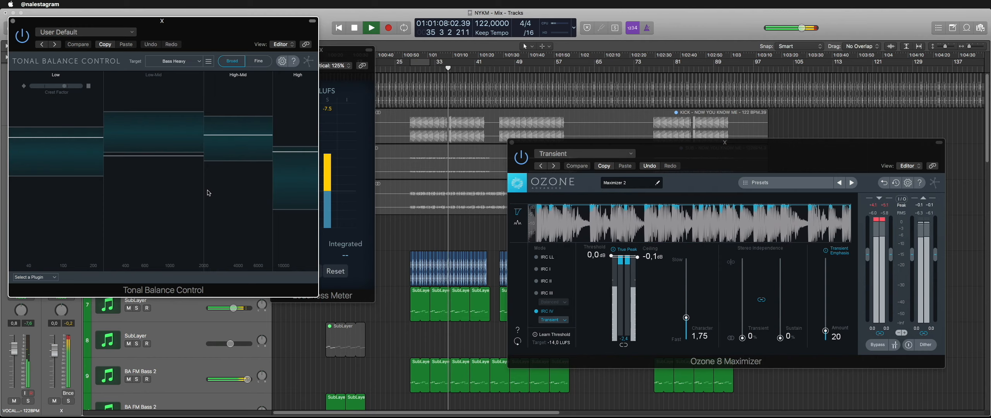
left_click(13, 21)
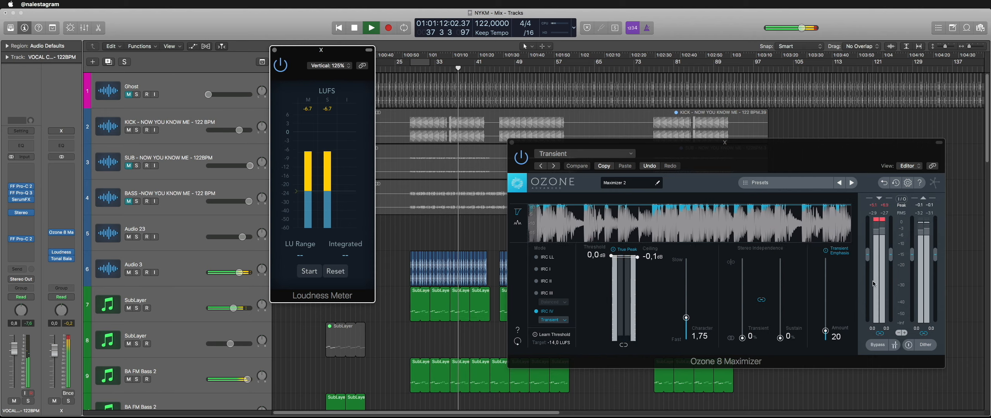
Step: Set the Maximizer's input gain to -2.0 dB and its threshold to -1.0 dB
left_click(884, 329)
type("-2")
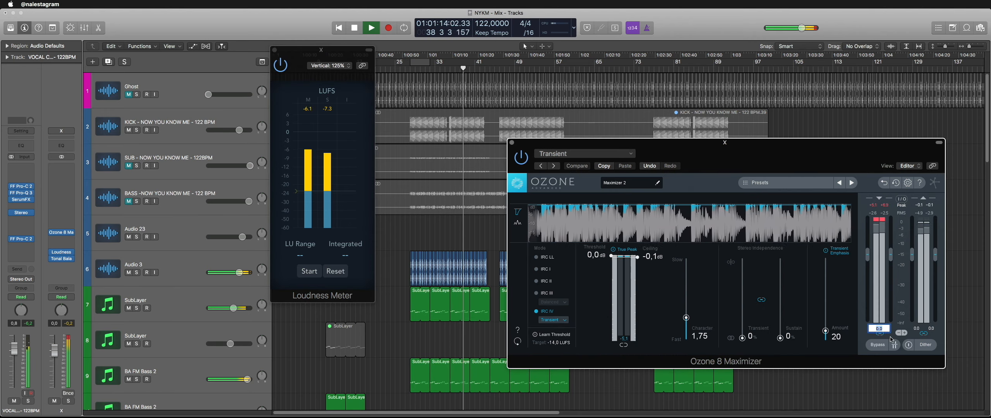
key("Return")
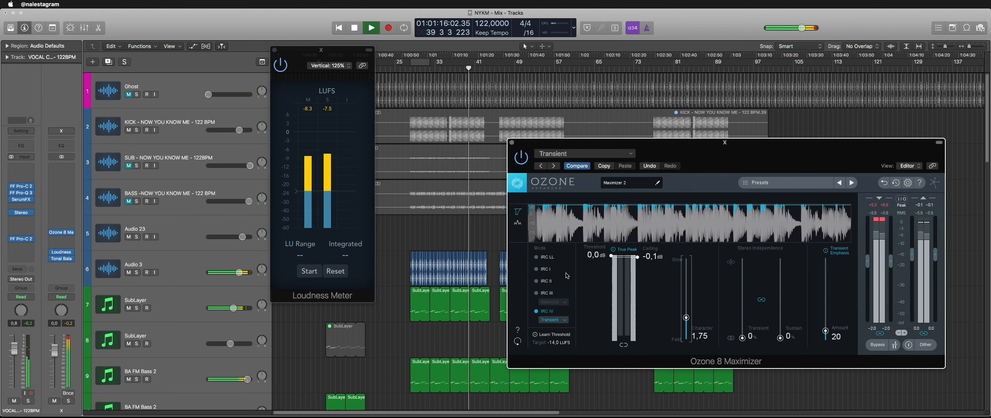
left_click(595, 255)
type("-1")
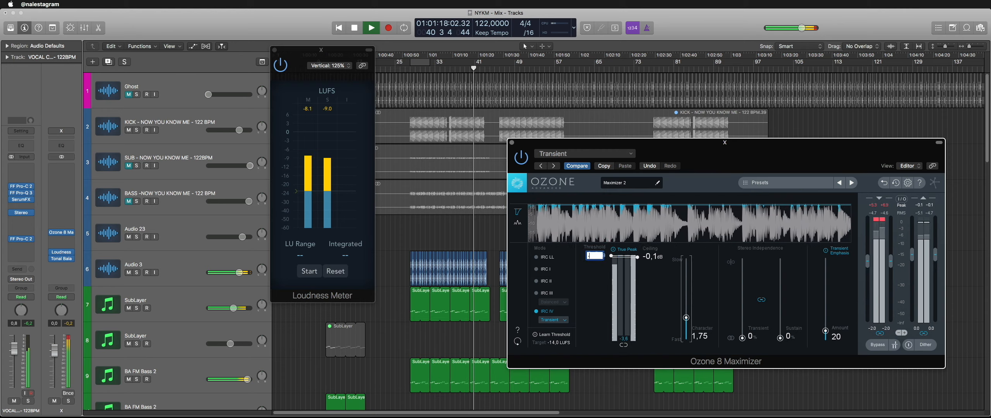
key("Return")
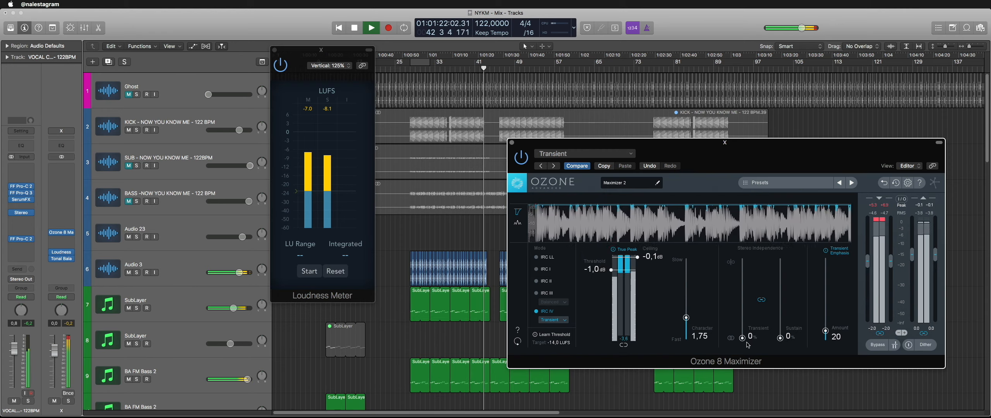
Step: Stop playback and close the Maximizer and Loudness Meter windows
left_click(512, 143)
key("space")
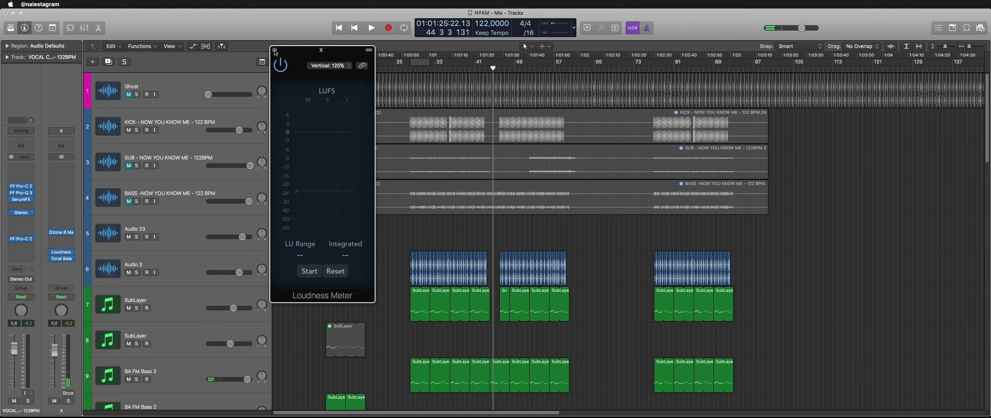
left_click(274, 51)
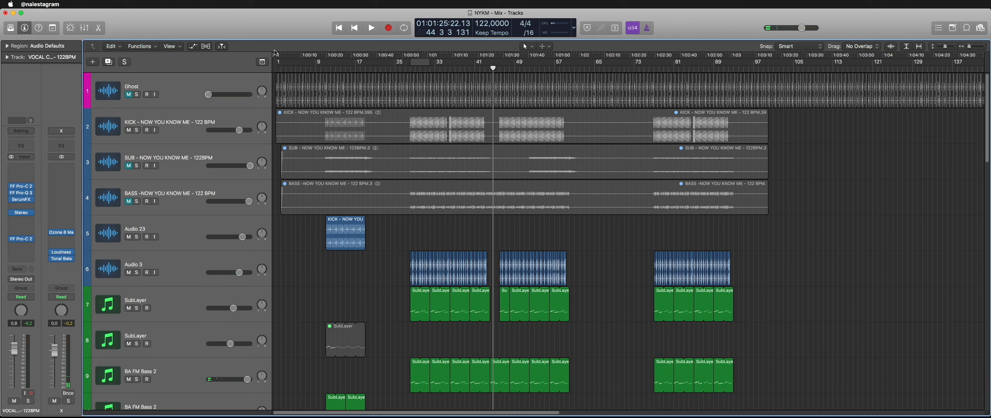
left_click(64, 176)
mouse_move(65, 207)
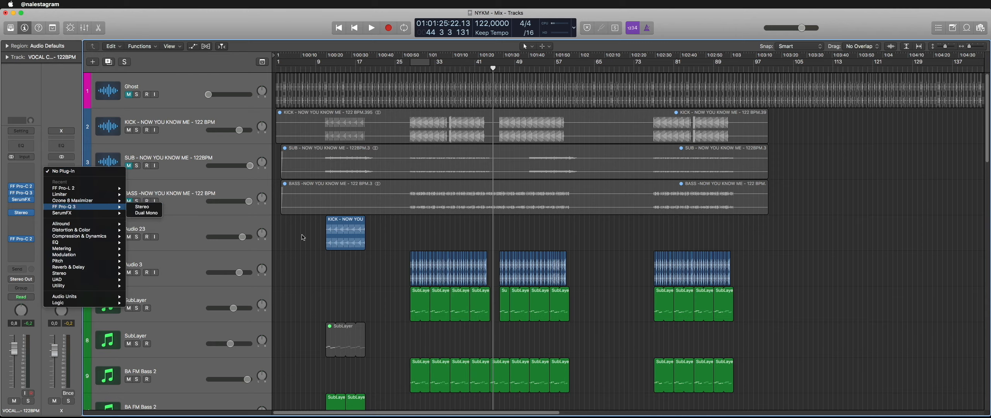
left_click(342, 271)
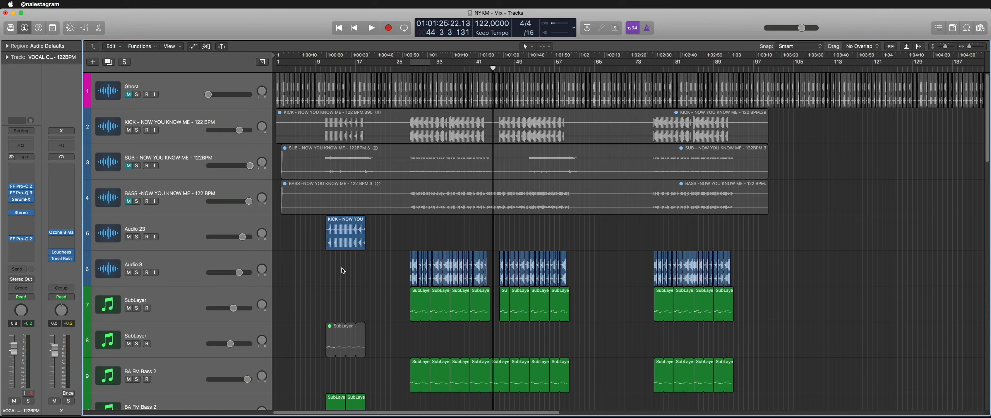
left_click(55, 176)
mouse_move(113, 279)
mouse_move(219, 292)
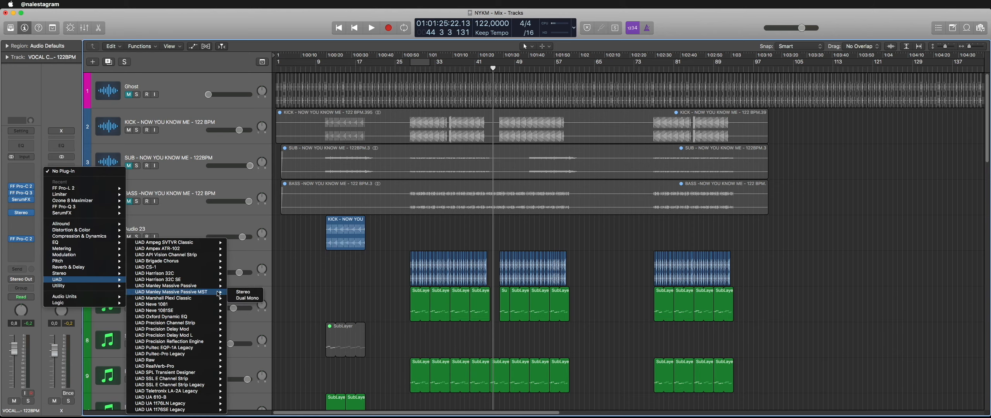
left_click(344, 293)
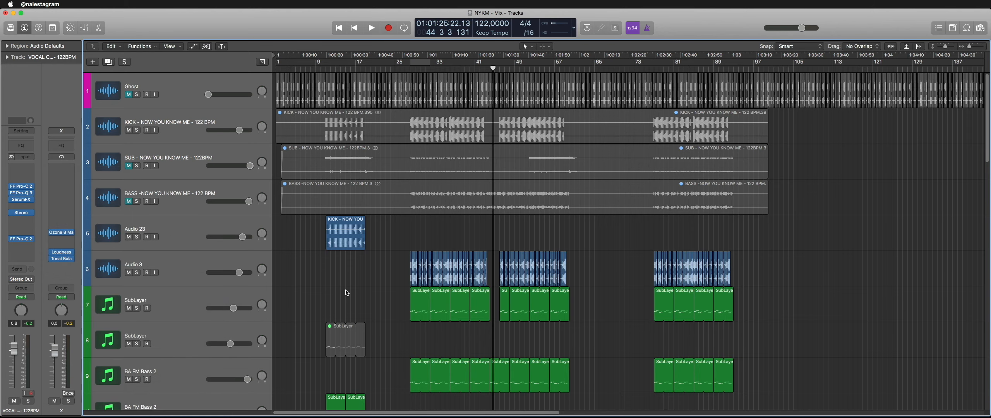
Step: Return the playhead to bar 28 and insert a stereo Ozone 8 Imager before the Maximizer on the output channel
left_click(412, 70)
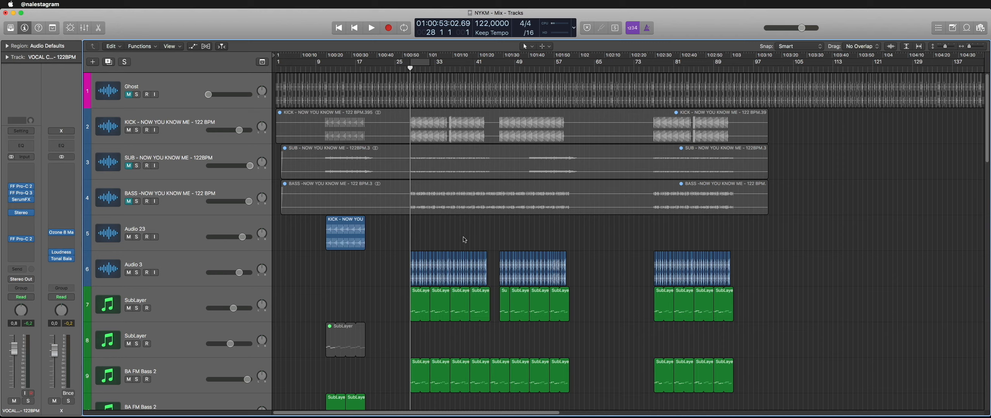
left_click(69, 220)
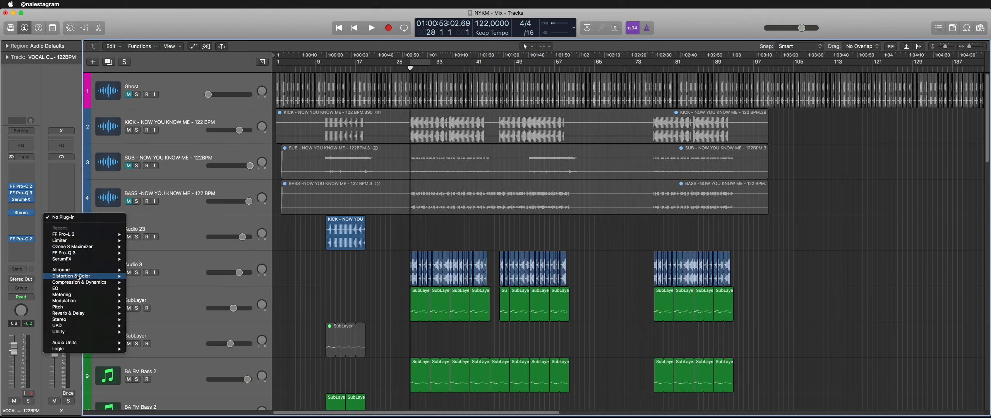
mouse_move(75, 322)
mouse_move(172, 348)
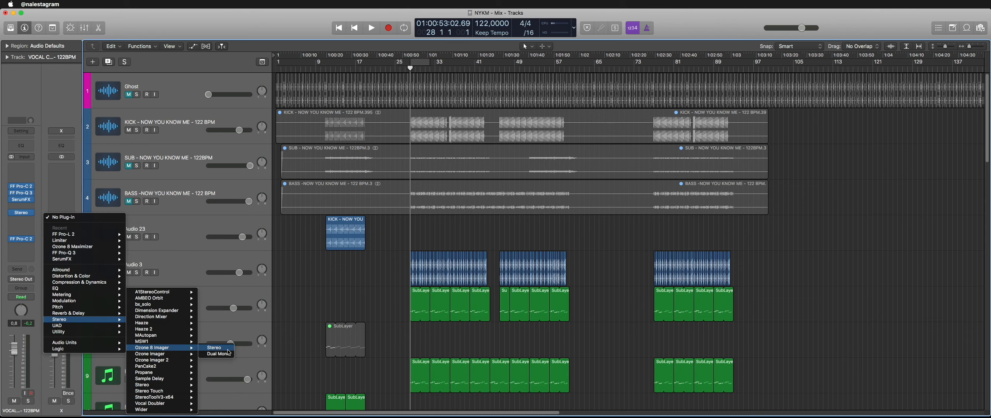
left_click(214, 348)
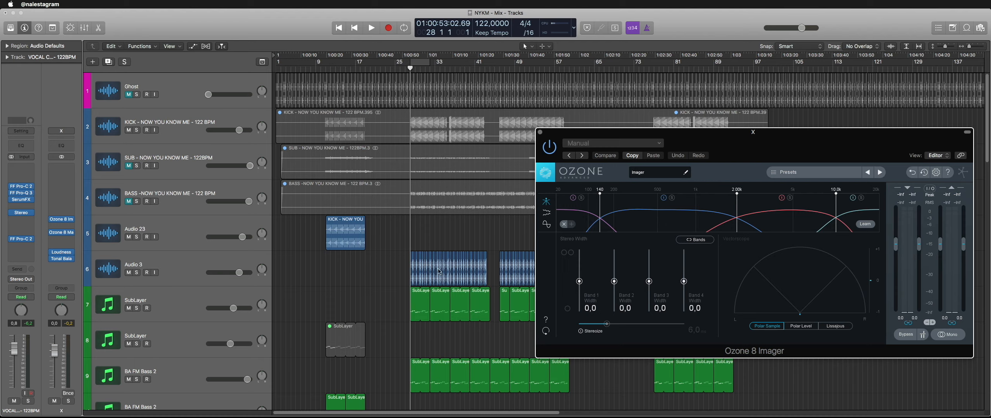
Step: Remove the Imager's 140 Hz and 10 kHz crossovers, leaving two bands split at 2 kHz
left_click(564, 225)
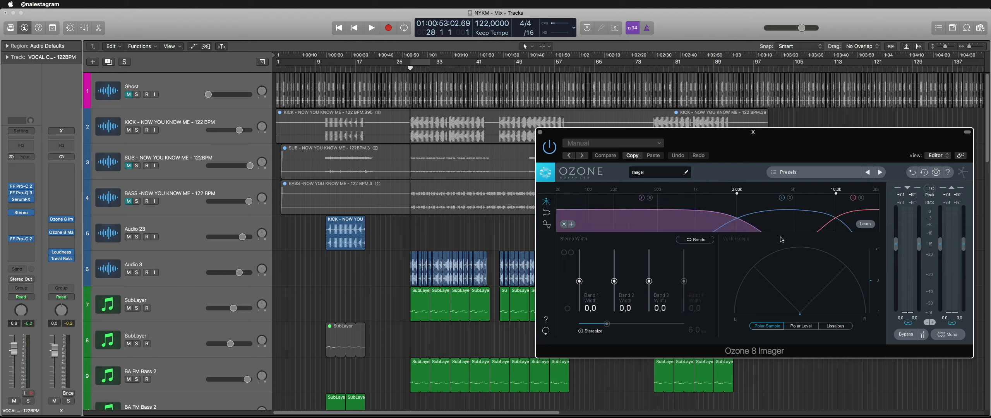
right_click(847, 220)
left_click(861, 230)
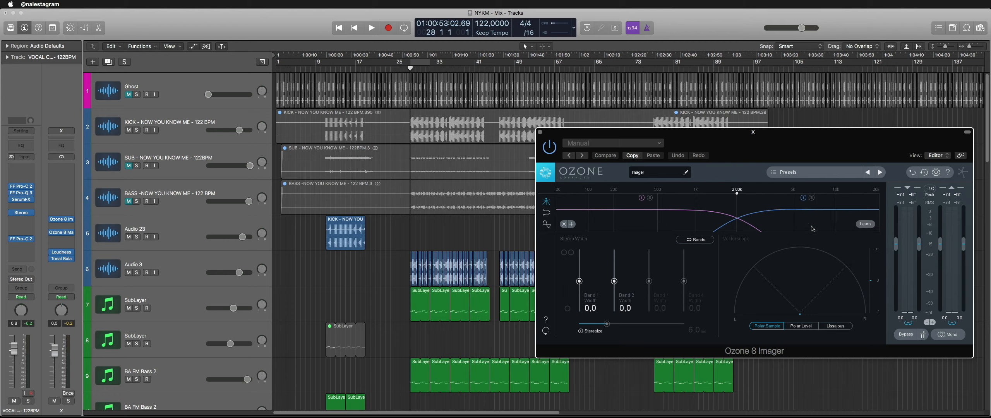
Step: Play the mix, widen the Imager's Band 2 to 59.5 and check the result in mono
key("space")
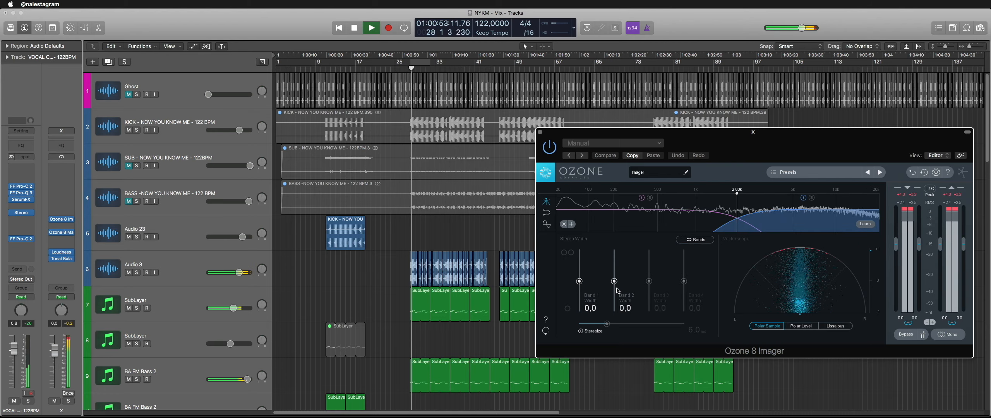
left_click_drag(614, 281, 619, 265)
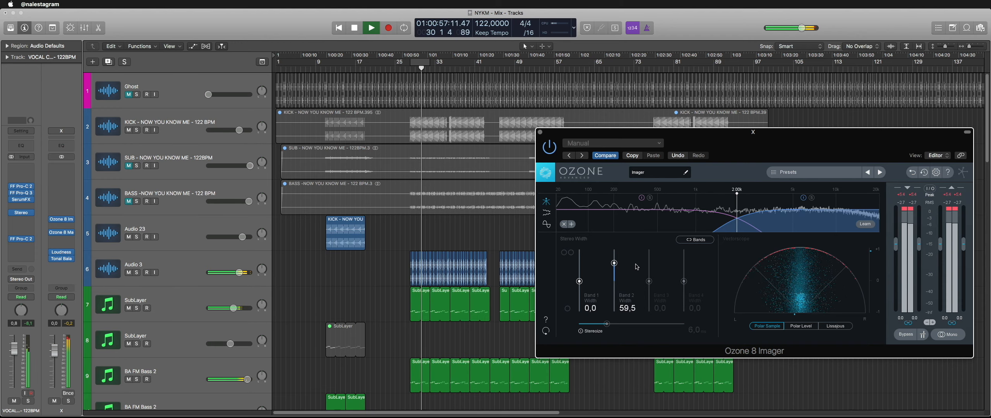
left_click(952, 337)
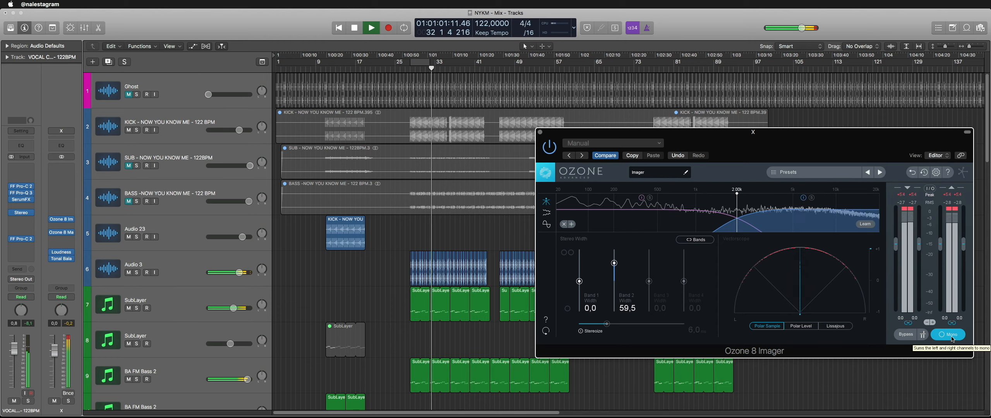
left_click(952, 338)
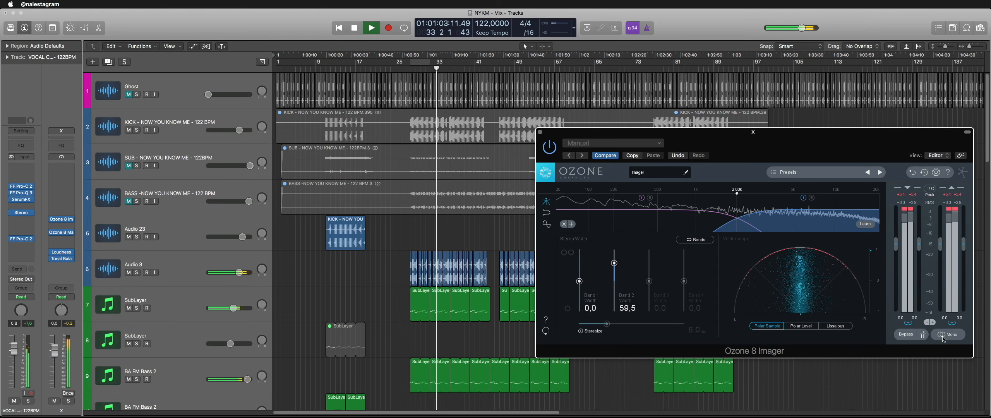
Step: Set the Imager's Band 1 width to 5.1, check the mix in mono and close the Imager window
mouse_move(579, 281)
left_mouse_down()
mouse_move(579, 268)
mouse_move(580, 280)
left_mouse_up()
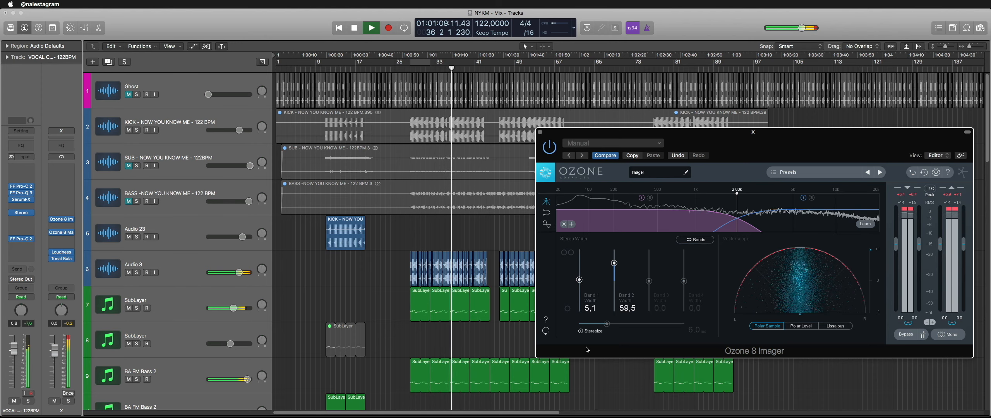
left_click(950, 336)
left_click(950, 335)
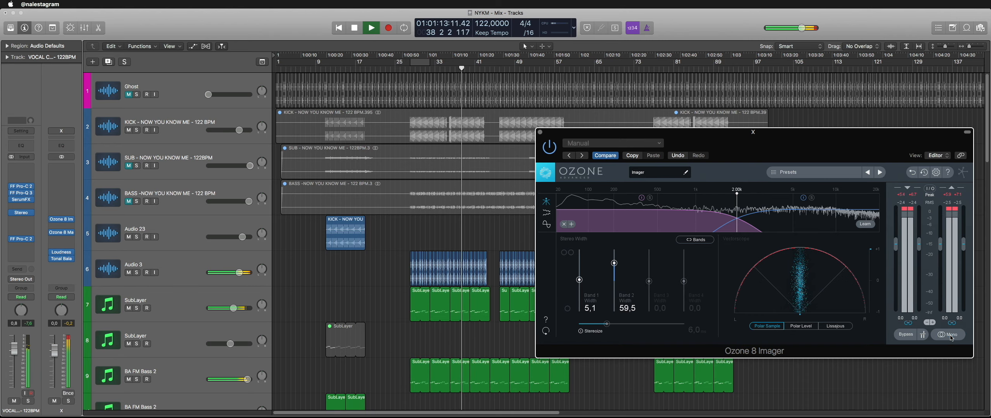
left_click(540, 132)
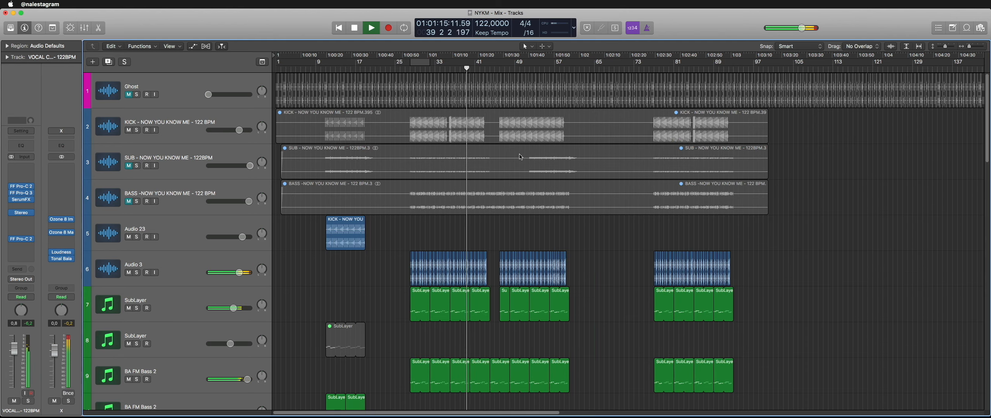
Step: Insert a stereo Tape distortion plug-in in the first empty slot at the start of the output channel's effects chain
left_click(61, 207)
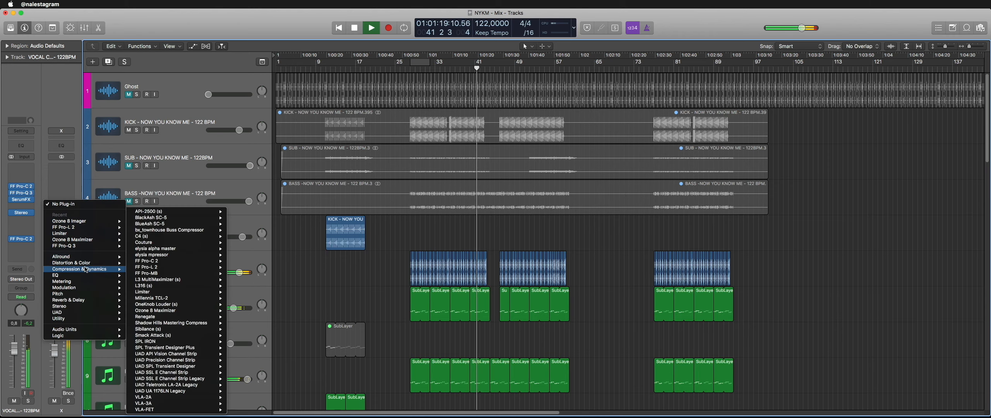
left_click(69, 156)
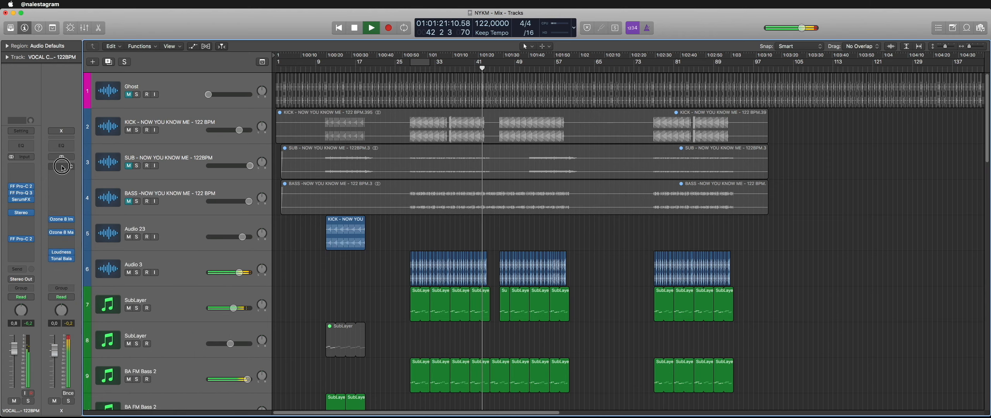
left_click(61, 165)
mouse_move(78, 225)
mouse_move(182, 385)
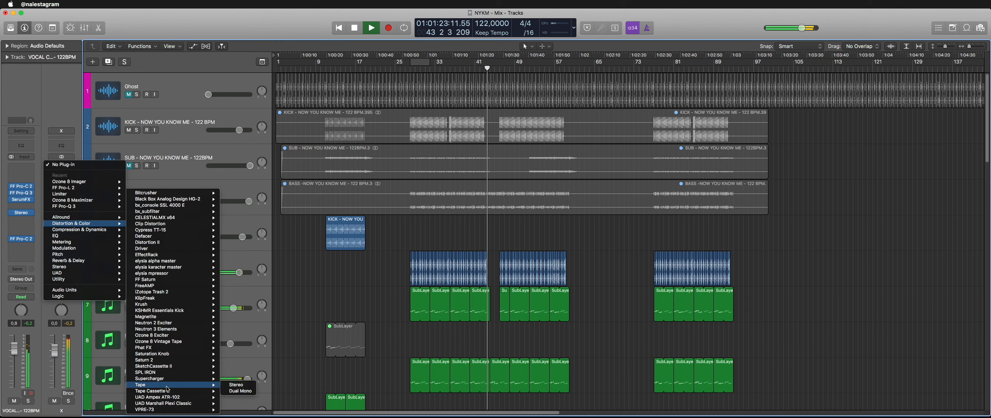
left_click(236, 385)
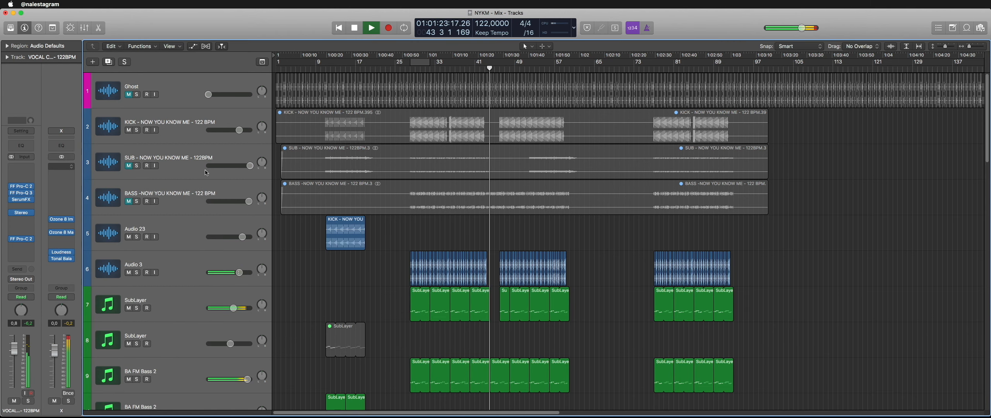
Step: Replay the mix from just before bar 28, adjust Tape's color amount and close the plug-in window
key("space")
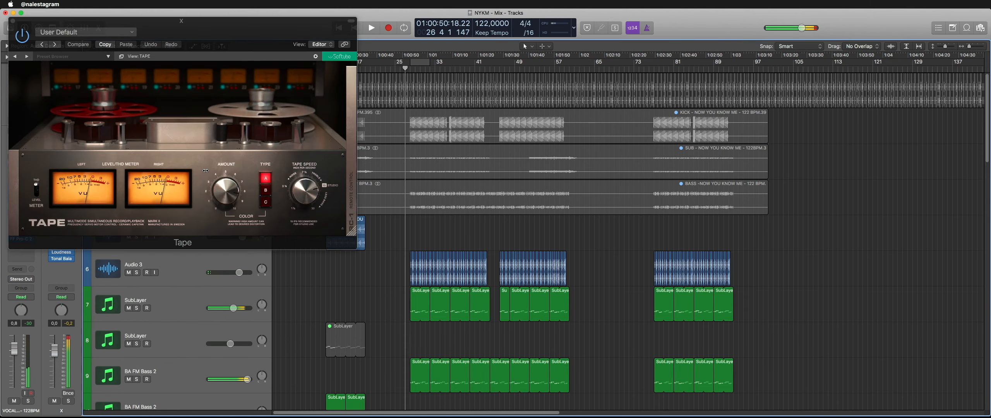
key("space")
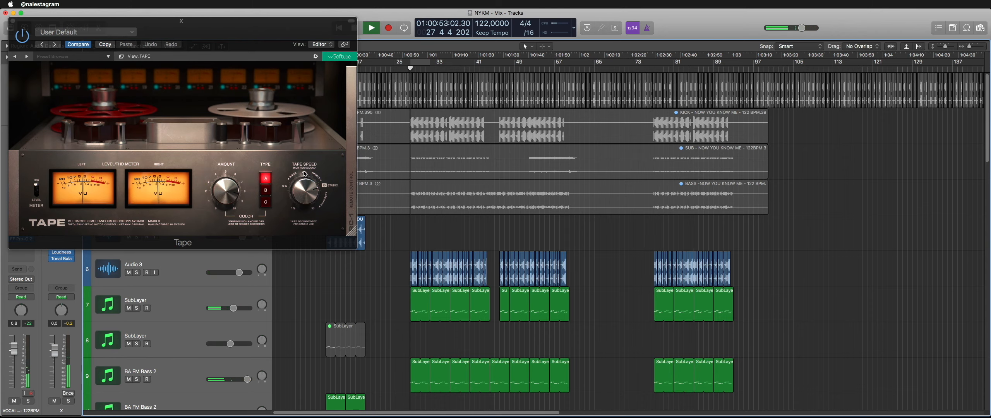
left_click_drag(228, 196, 224, 239)
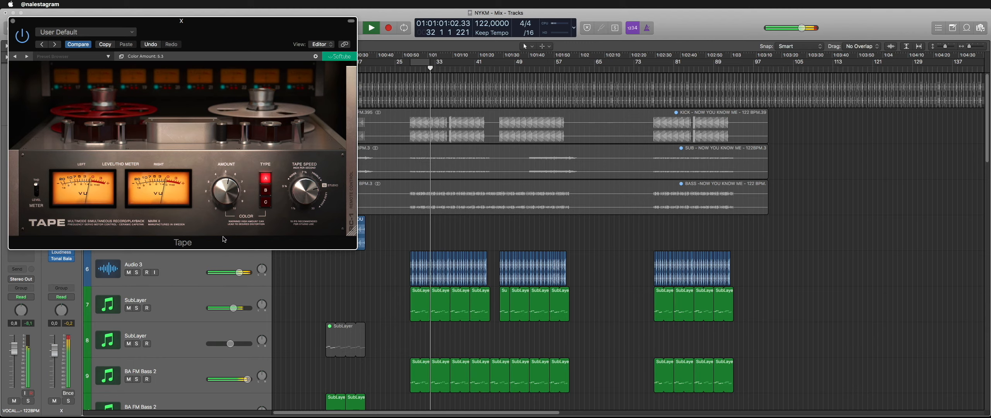
left_click(14, 21)
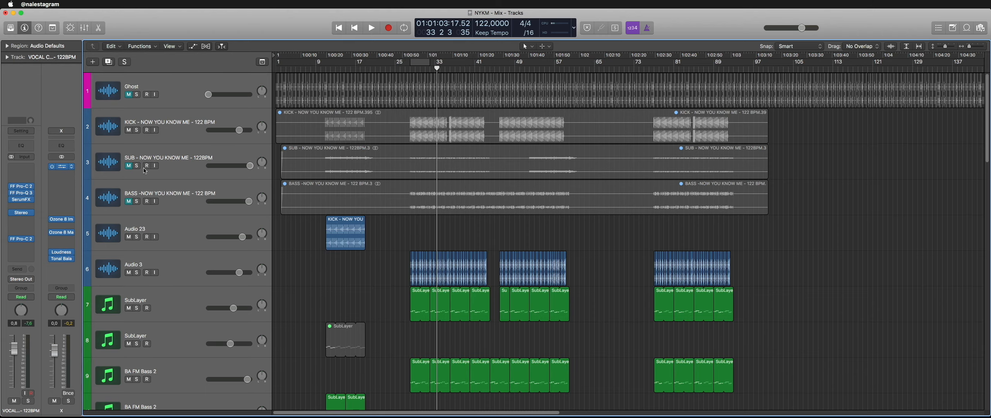
left_click_drag(219, 28, 797, 126)
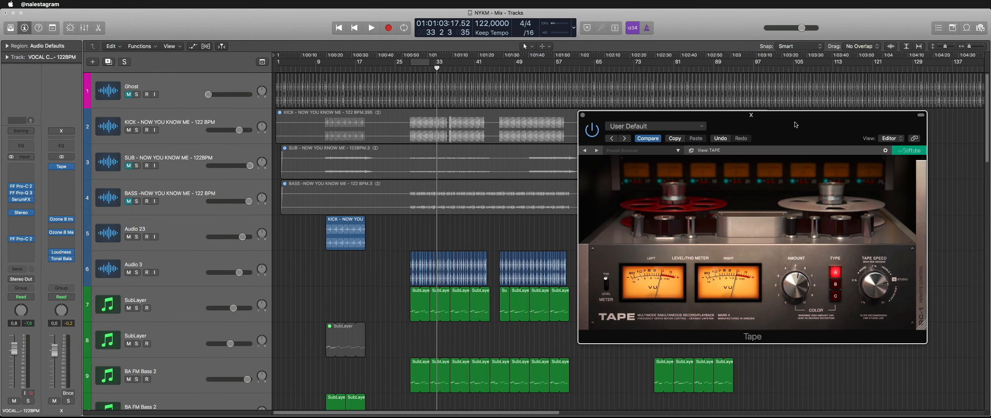
left_click(583, 116)
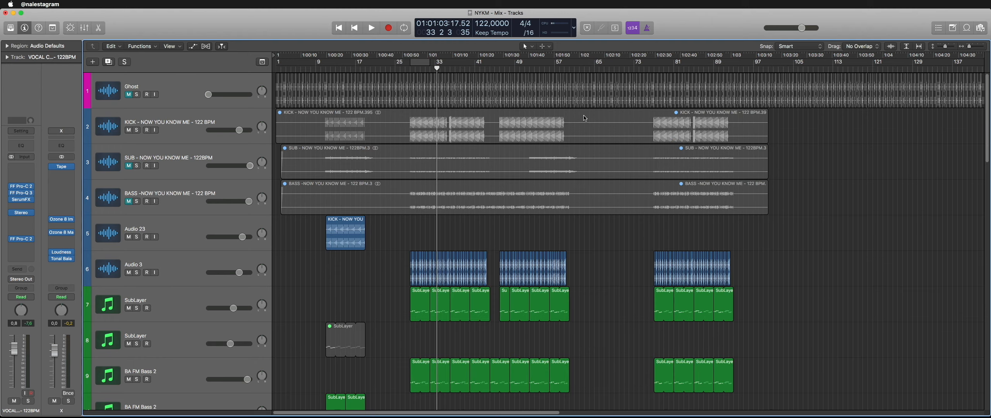
Step: Return the playhead to bar 28 and insert the bx_townhouse Buss Compressor directly after Tape on the output channel
left_click(410, 69)
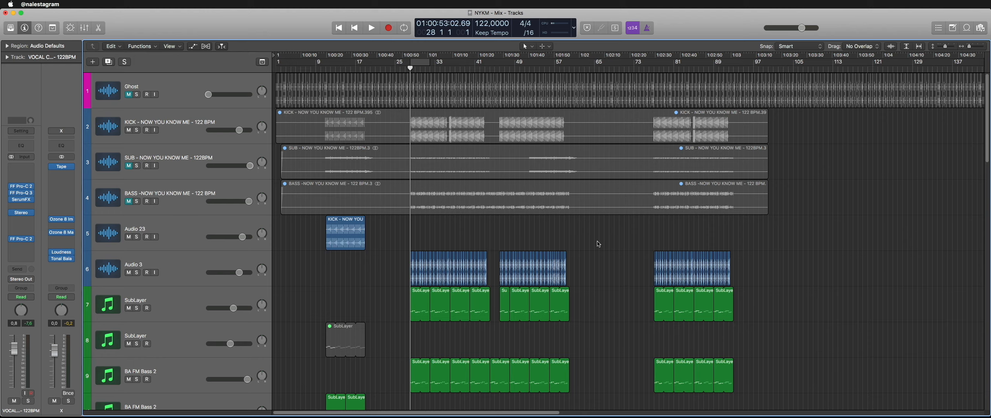
left_click(58, 180)
mouse_move(82, 238)
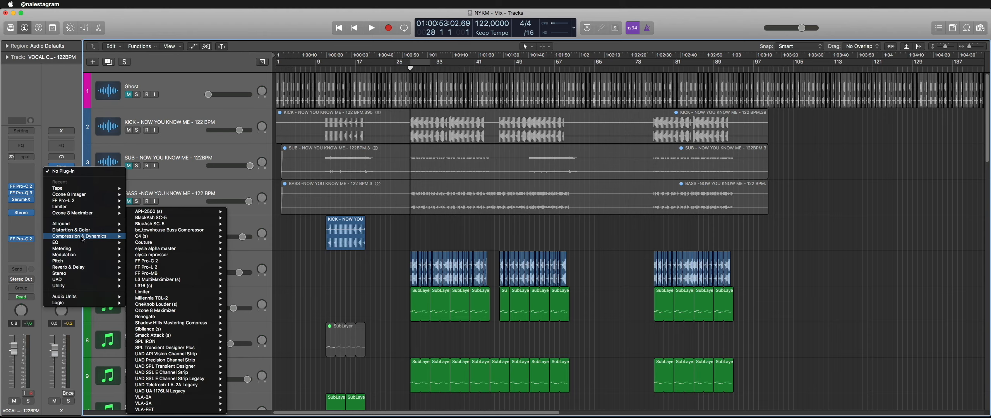
left_click(192, 231)
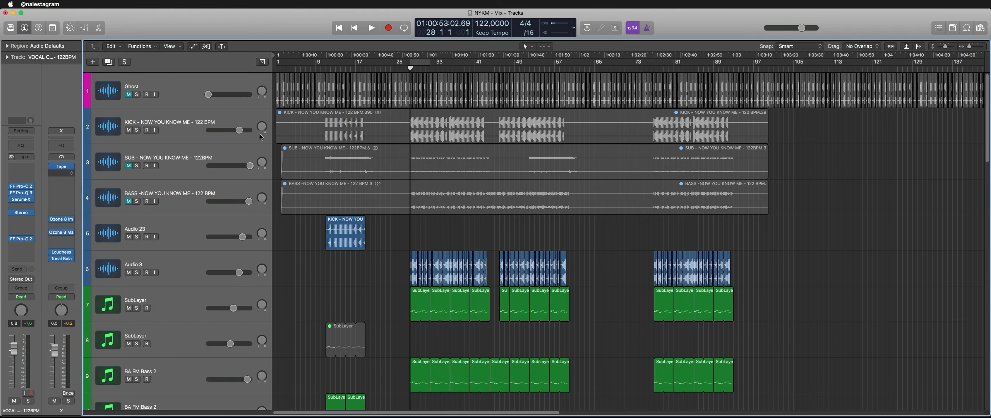
left_click_drag(244, 33, 727, 208)
Step: Play the mix, raise the compressor's sidechain filter to about 100 Hz and adjust its threshold
key("space")
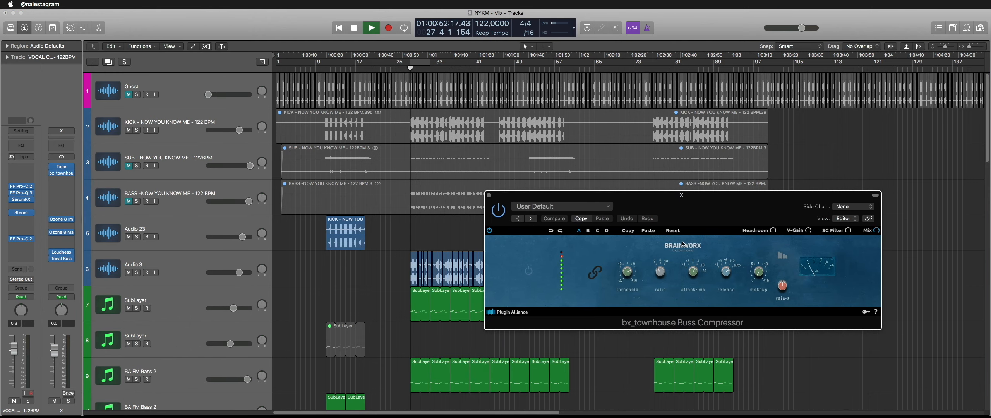
left_click_drag(850, 234, 851, 232)
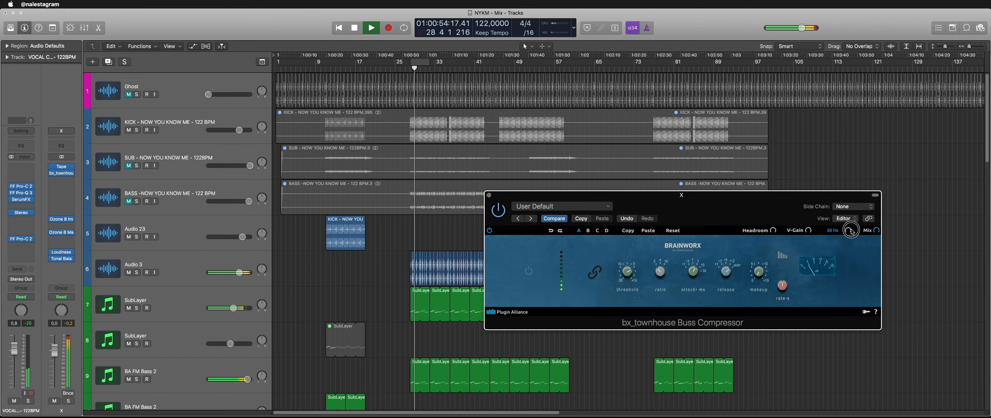
mouse_move(627, 269)
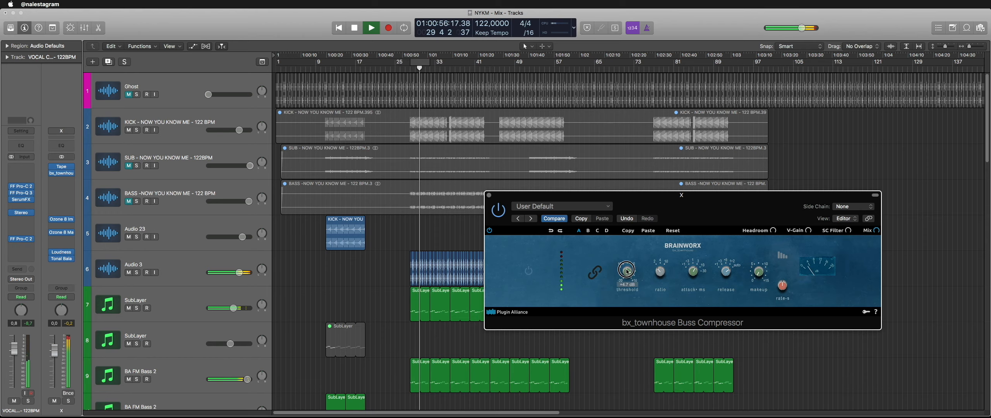
left_click_drag(628, 275, 628, 273)
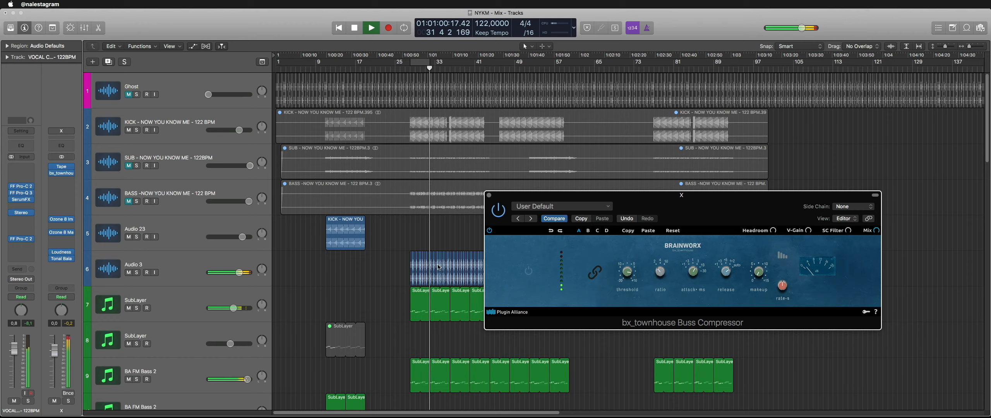
key("space")
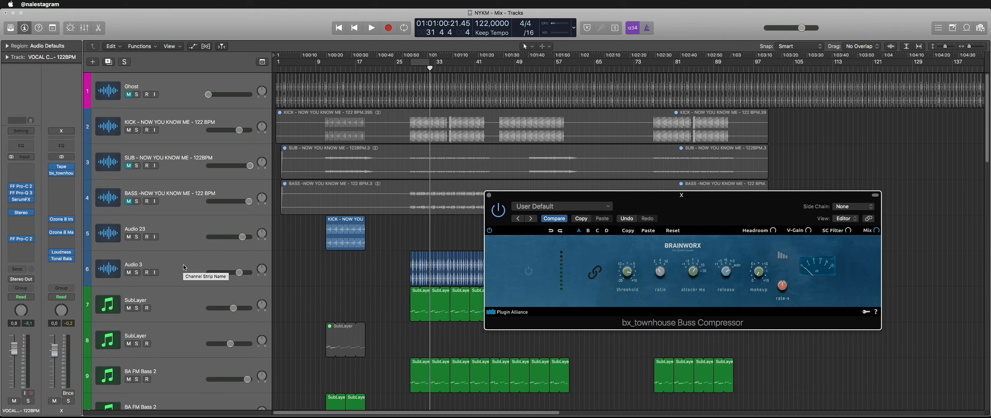
Step: Resume playback and adjust the bus compressor's threshold and release by ear
left_click(394, 273)
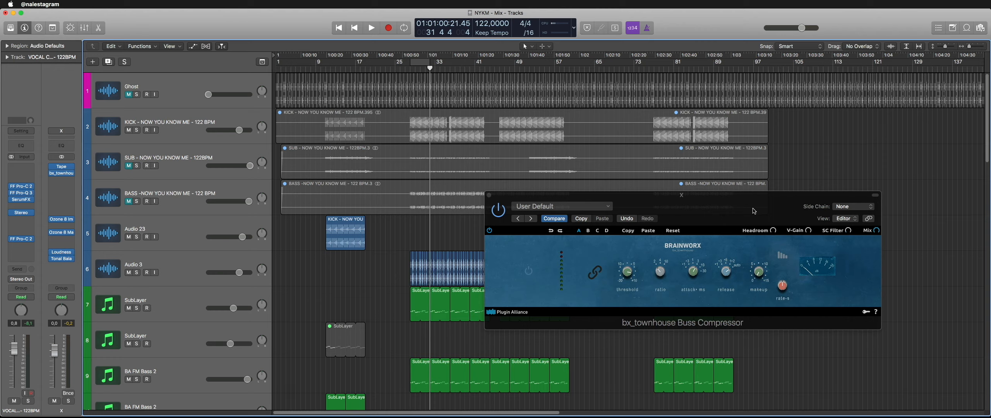
left_click_drag(753, 205, 719, 202)
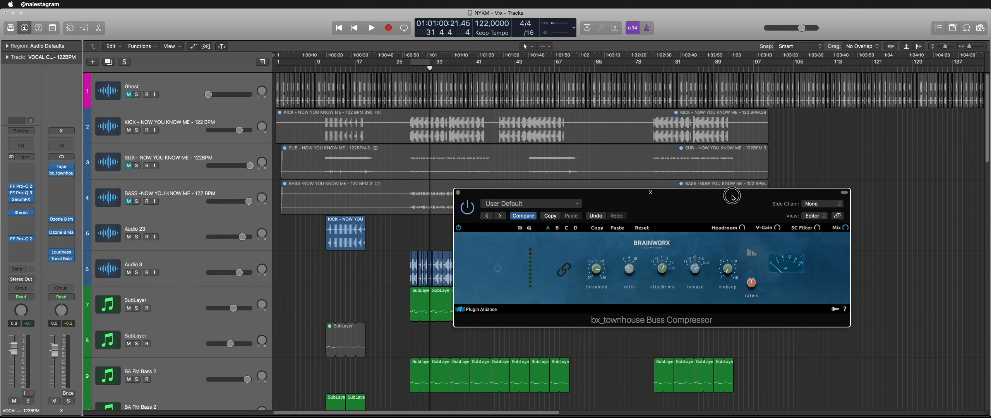
mouse_move(719, 202)
left_mouse_down()
mouse_move(758, 225)
mouse_move(830, 240)
mouse_move(677, 214)
mouse_move(669, 293)
mouse_move(697, 205)
mouse_move(718, 200)
left_mouse_up()
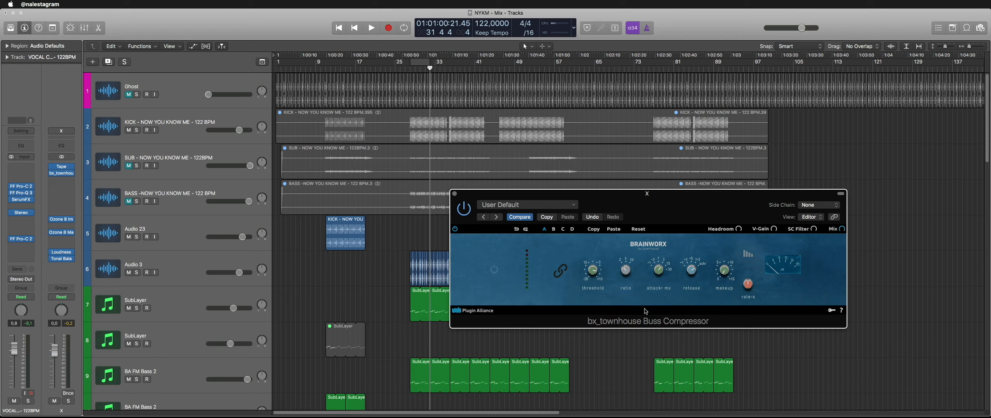
key("space")
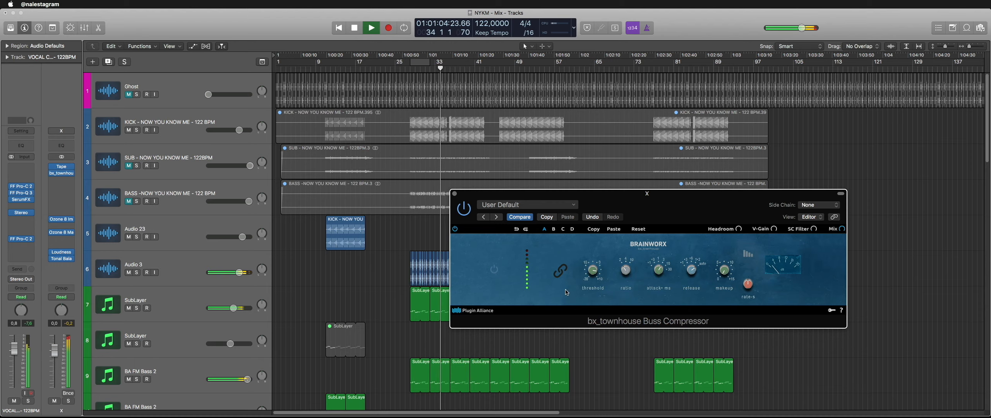
left_click_drag(594, 271, 597, 308)
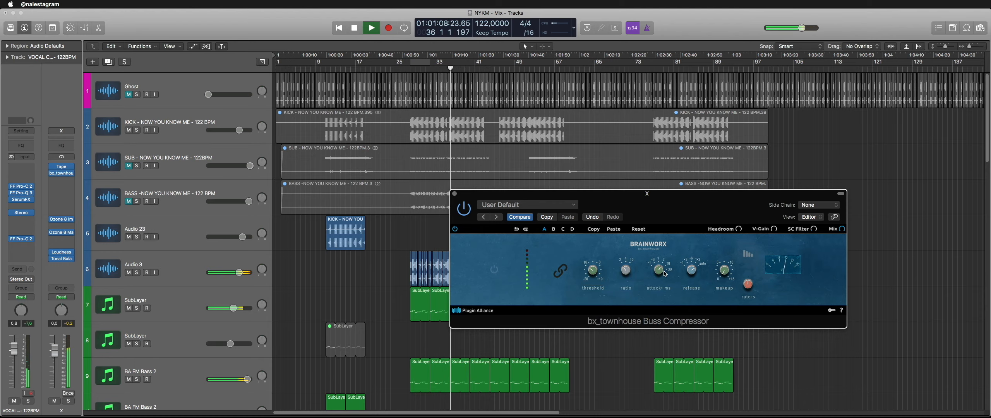
left_click_drag(687, 265, 689, 310)
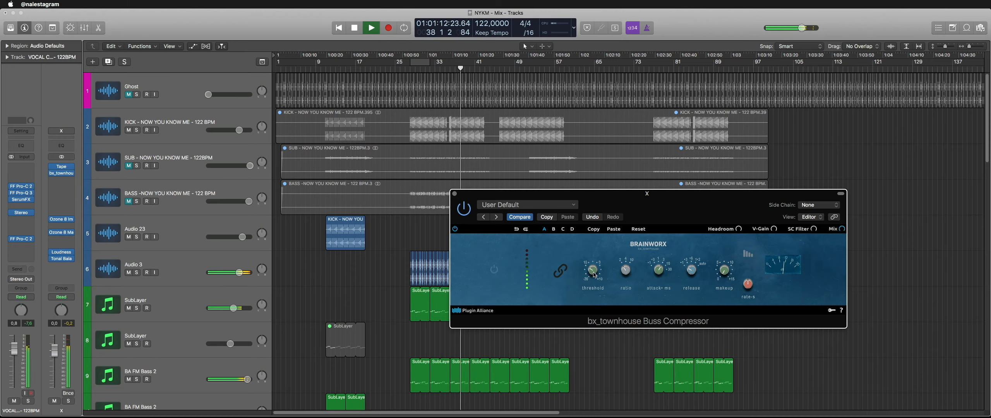
left_click_drag(595, 274, 604, 254)
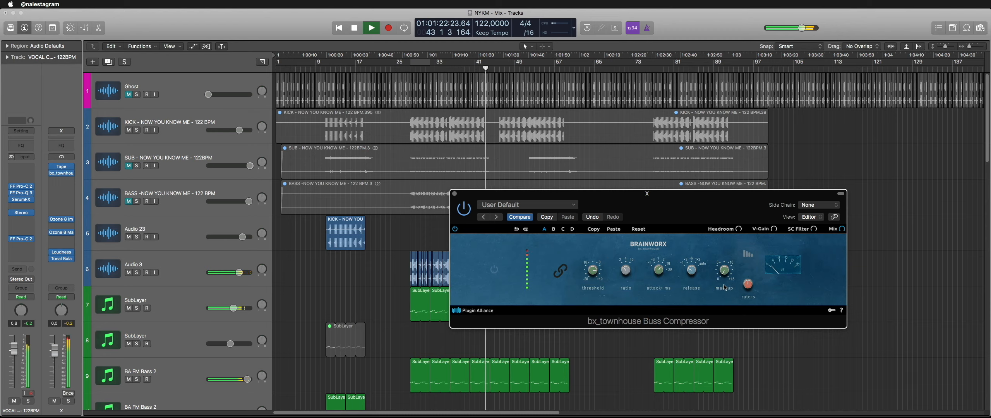
Step: Replay from bar 36, toggle the compressor's bypass to compare, fine-tune its threshold and close its window
left_click(454, 71)
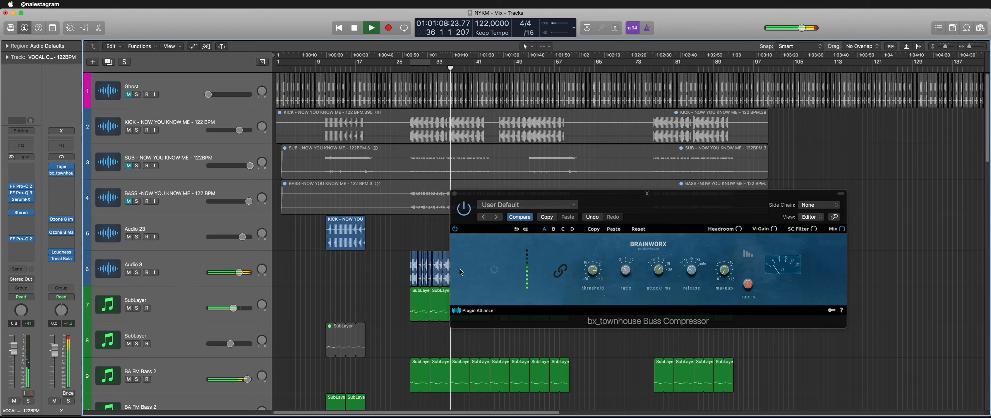
left_click(455, 229)
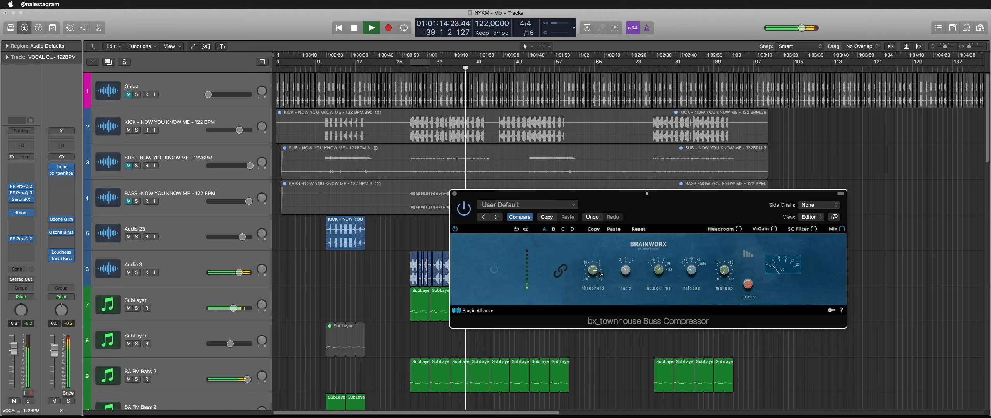
left_click_drag(595, 273, 597, 274)
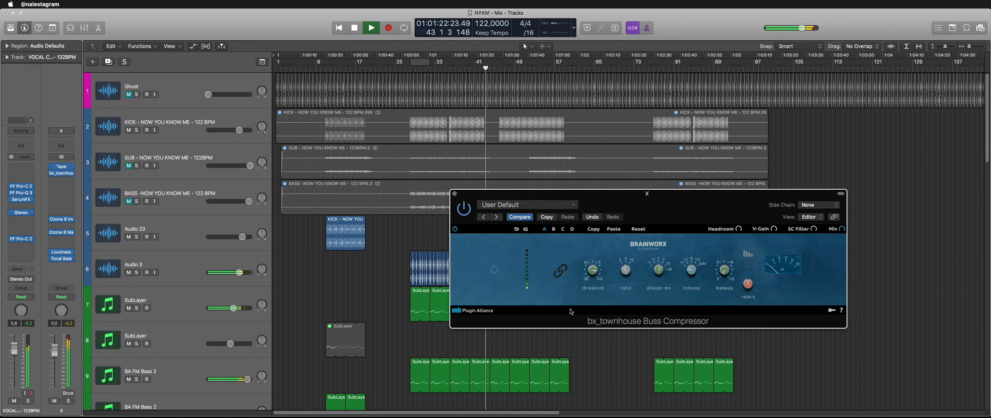
left_click(454, 194)
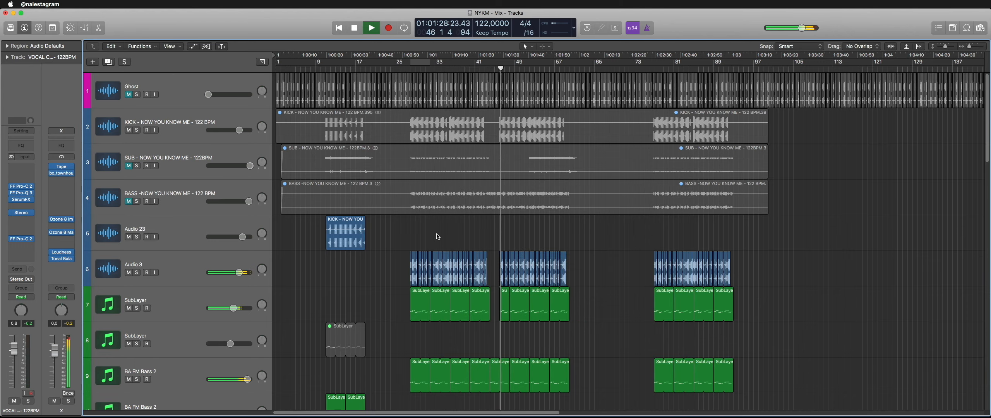
Step: Open the Ozone 8 Maximizer on the output channel and set its threshold to -2.0 dB
scroll(437, 237, "down", 5)
scroll(438, 237, "down", 20)
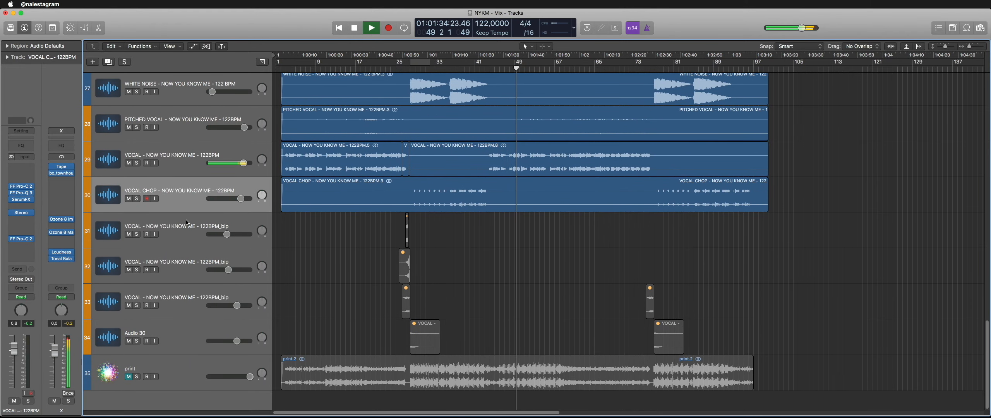
left_click(62, 232)
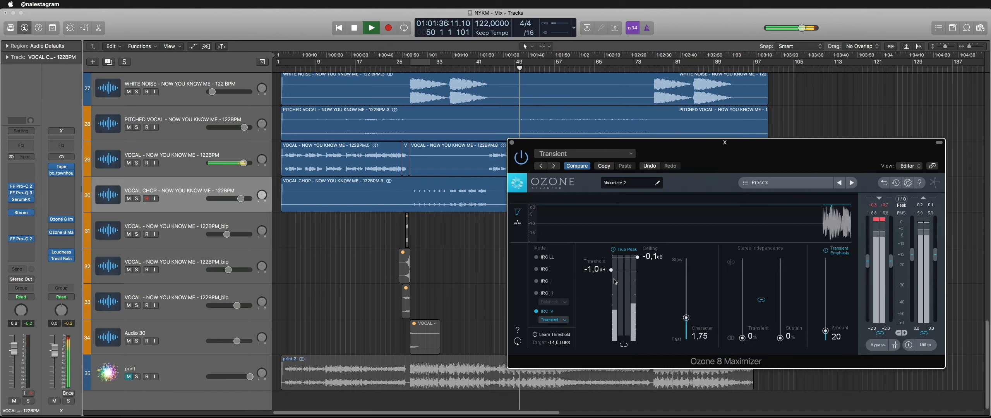
double_click(595, 270)
type("-2")
key("Return")
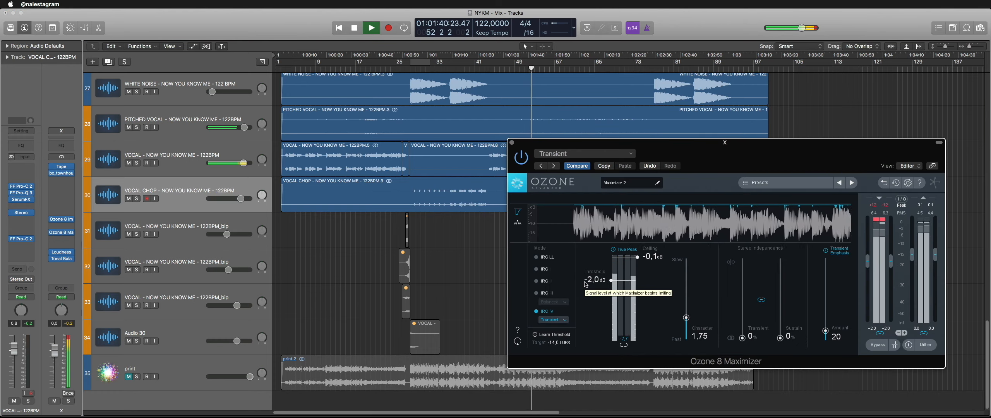
Step: Move the playhead back to about bar 28 and play the mix through the Maximizer
key("space")
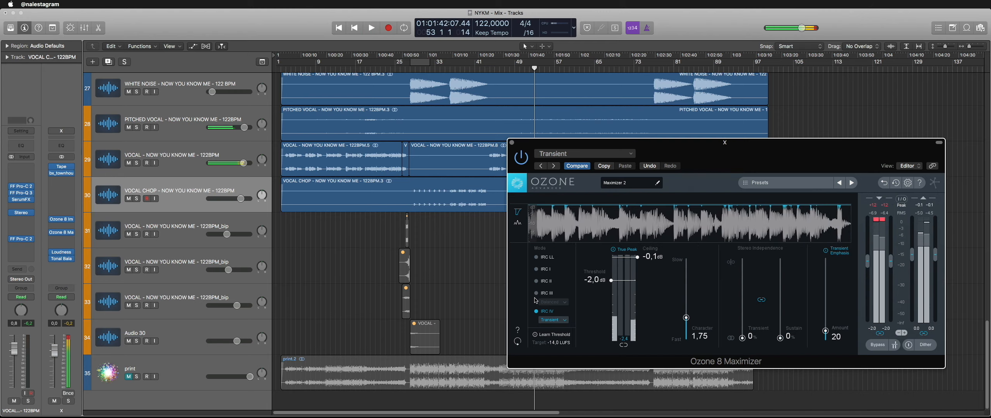
left_click(489, 69)
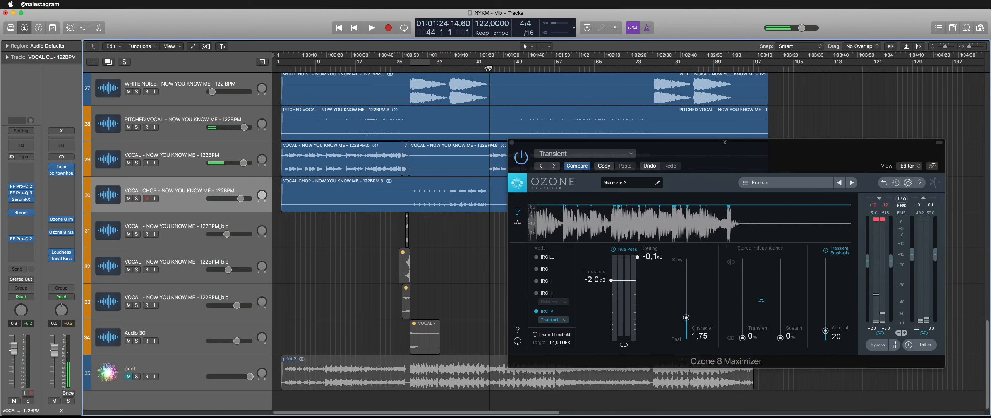
left_click(413, 69)
key("space")
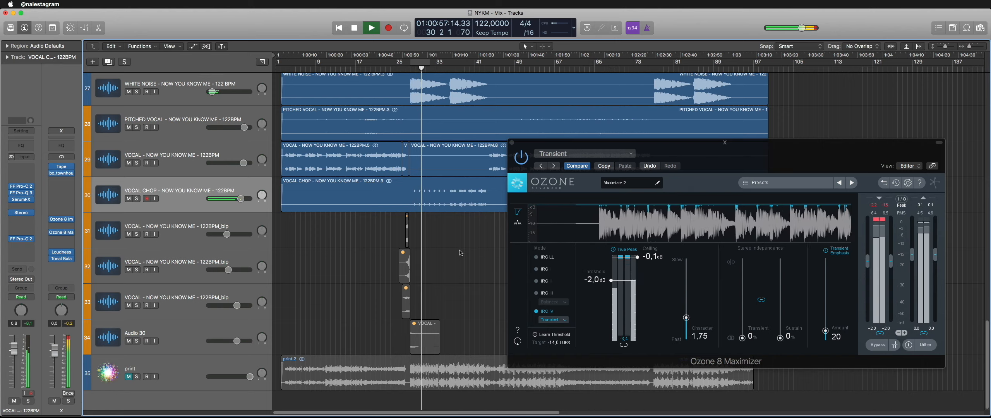
Step: Pause and resume playback around bar 30 to hear the limited mix, and stop at bar 33
key("space")
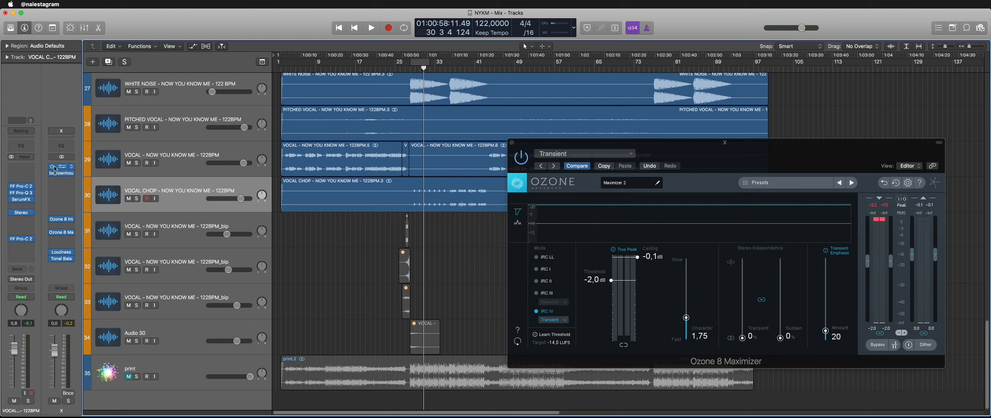
key("space")
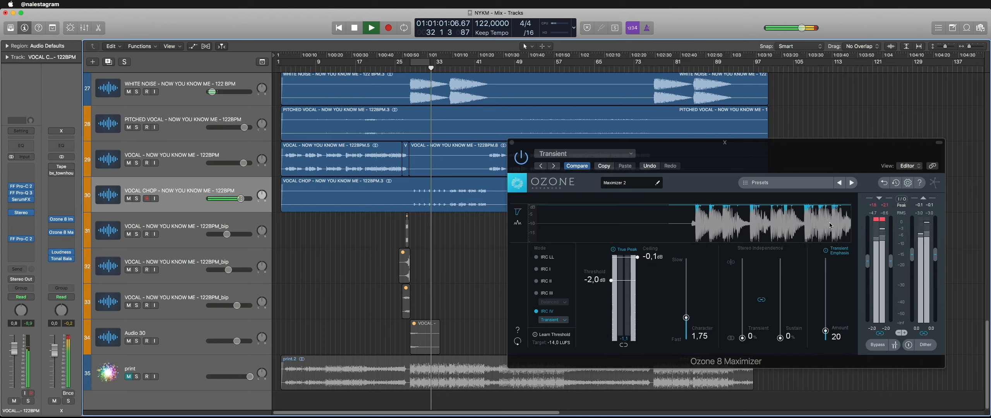
key("space")
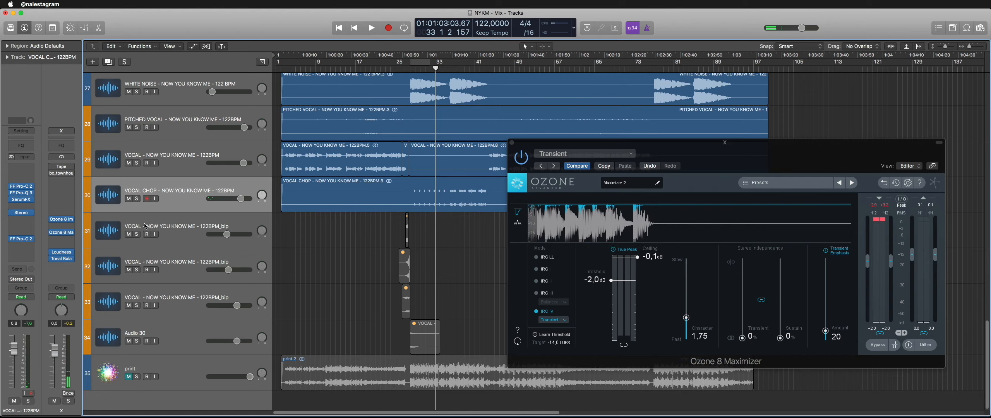
Step: Review the output channel's bx_townhouse Buss Compressor settings, and close its window and the Ozone 8 Maximizer window
left_click_drag(52, 167, 52, 175)
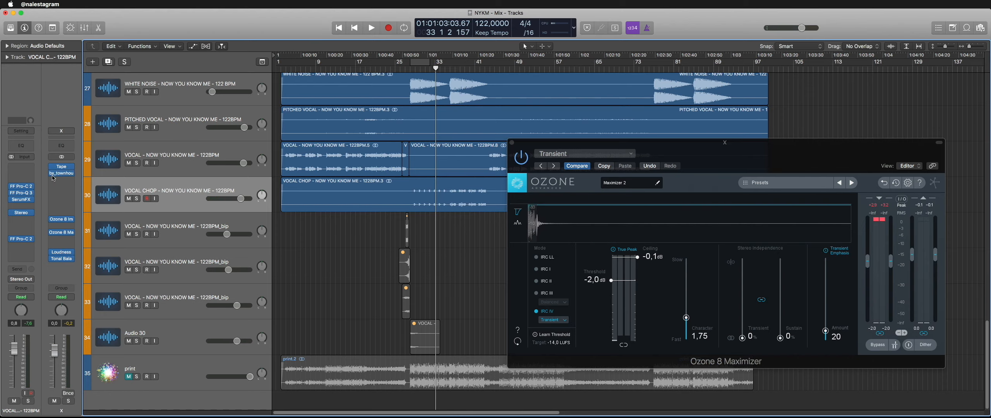
left_click(53, 174)
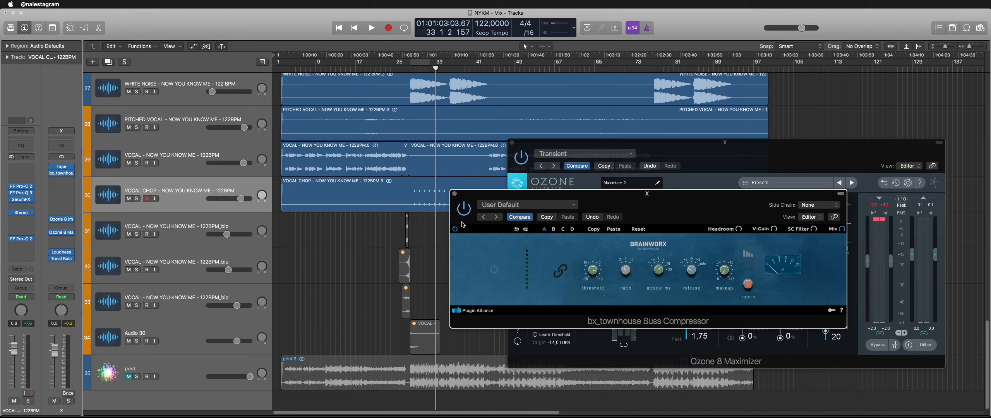
left_click(455, 194)
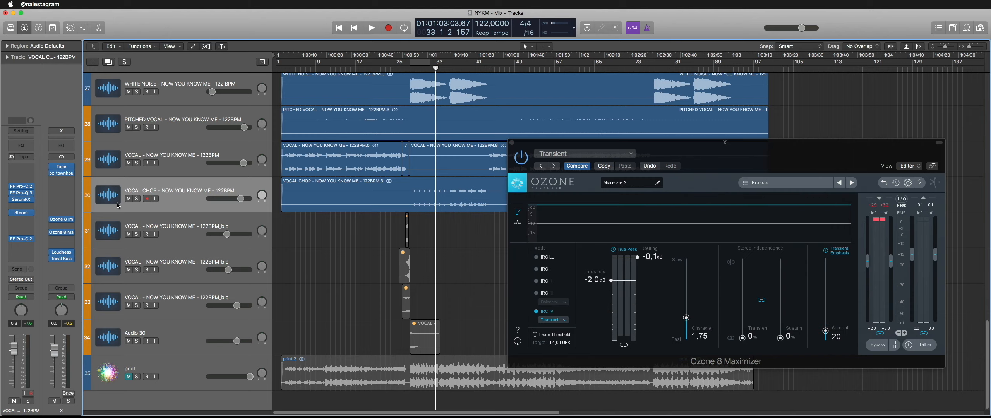
left_click(512, 143)
scroll(432, 292, "up", 20)
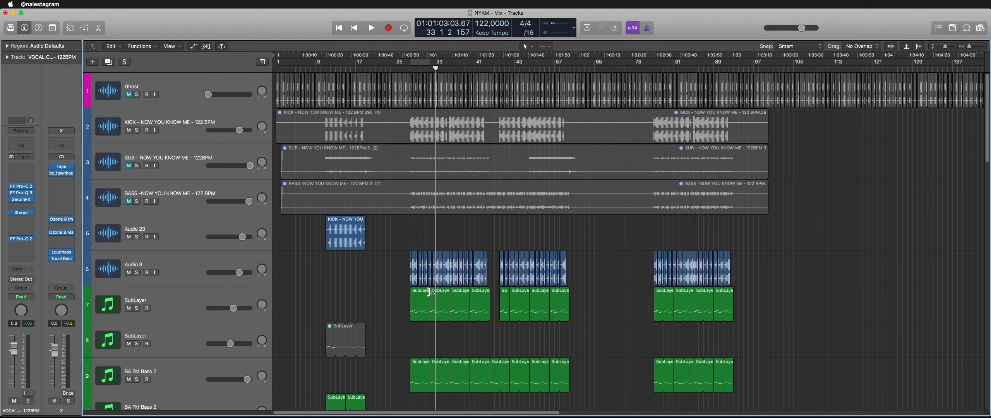
Step: Select the Audio 3 track, clear the region selection and audition the mix from bar 28
left_click(204, 299)
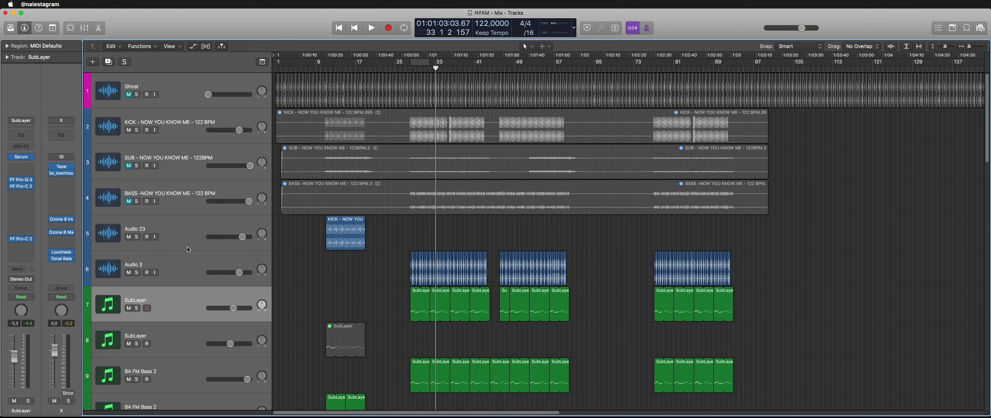
left_click(178, 257)
key("space")
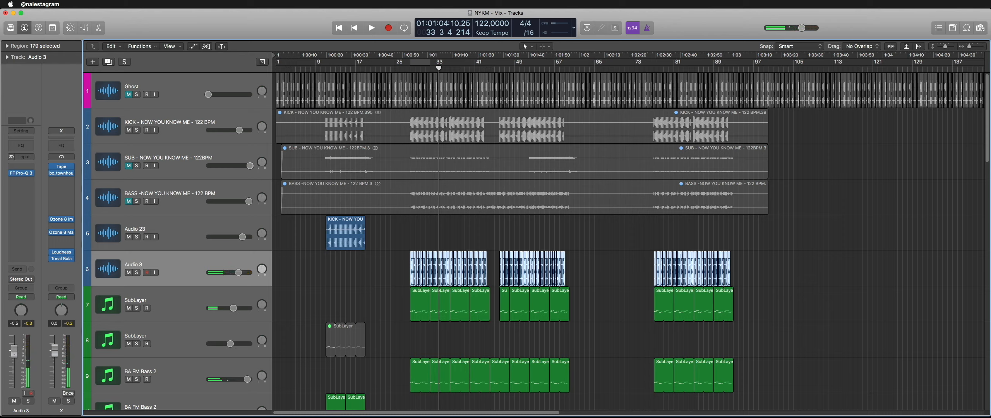
key("space")
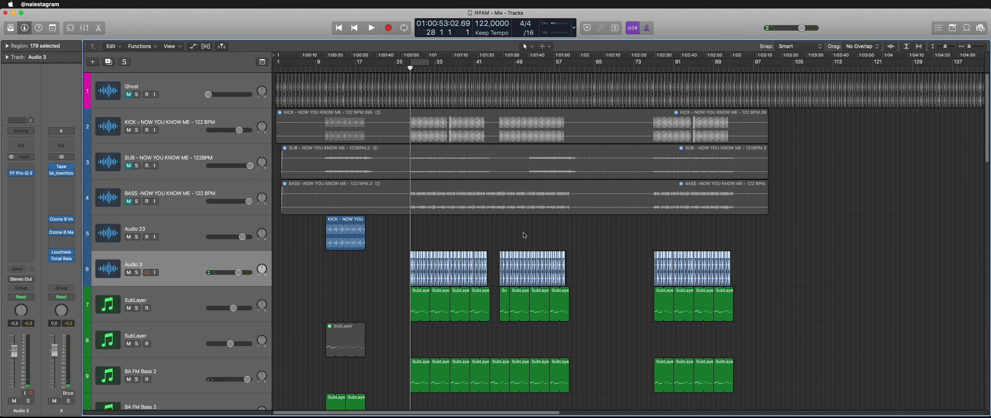
left_click(535, 236)
key("space")
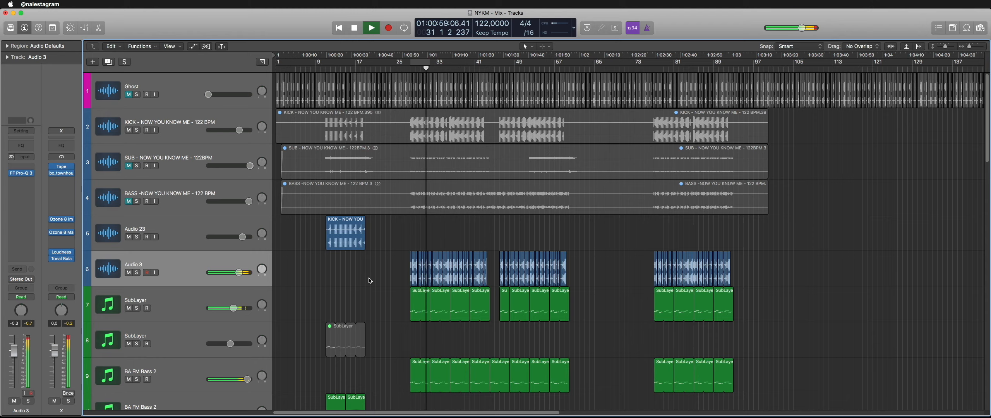
key("space")
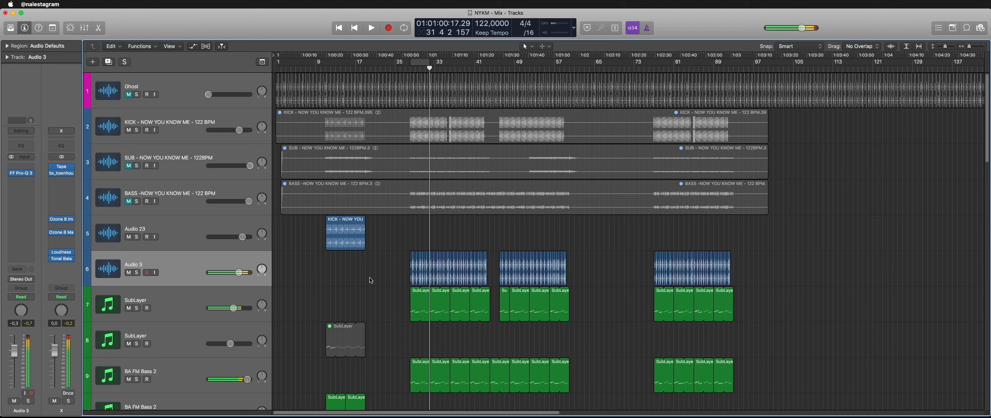
Step: Insert Ozone 8 Dynamic EQ below the Buss Compressor on the output channel and move its window clear of the channel strips
left_click(67, 194)
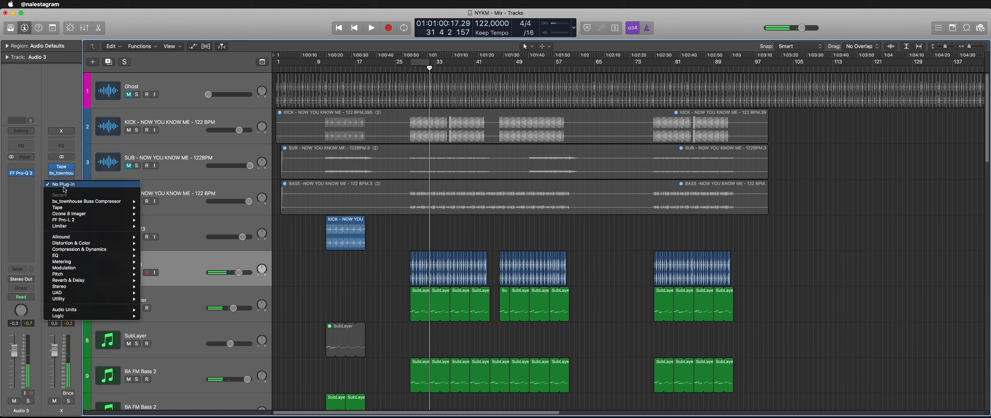
mouse_move(85, 251)
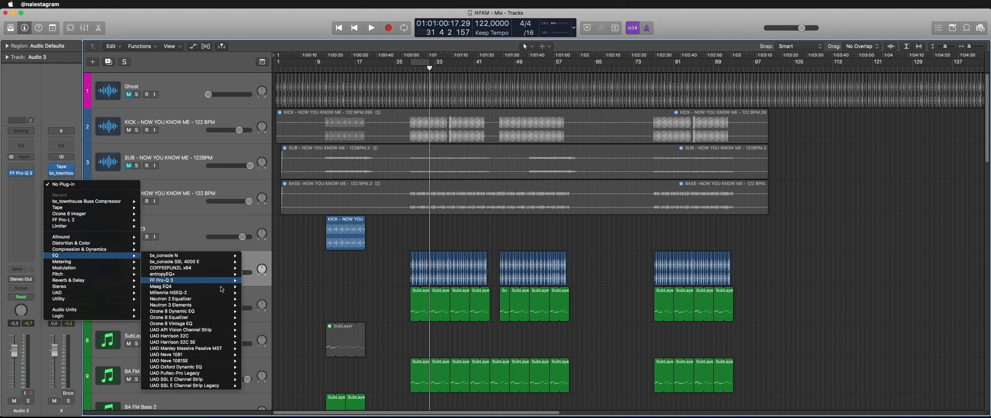
mouse_move(215, 310)
left_click(254, 312)
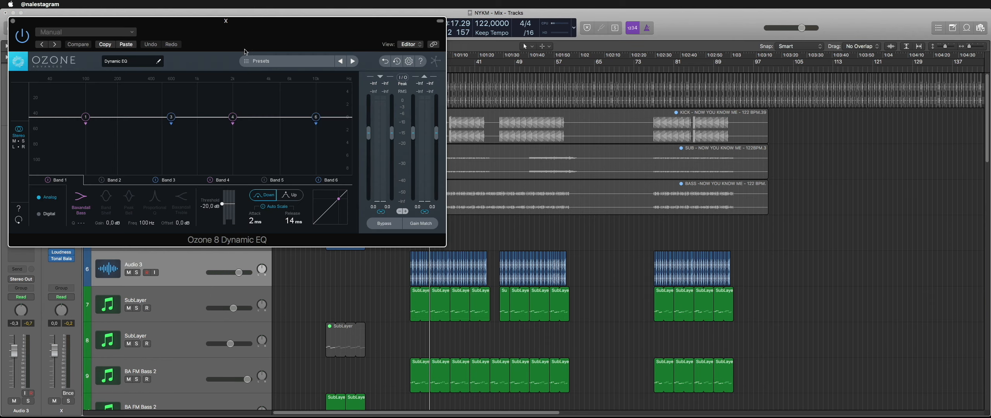
left_click_drag(242, 29, 718, 82)
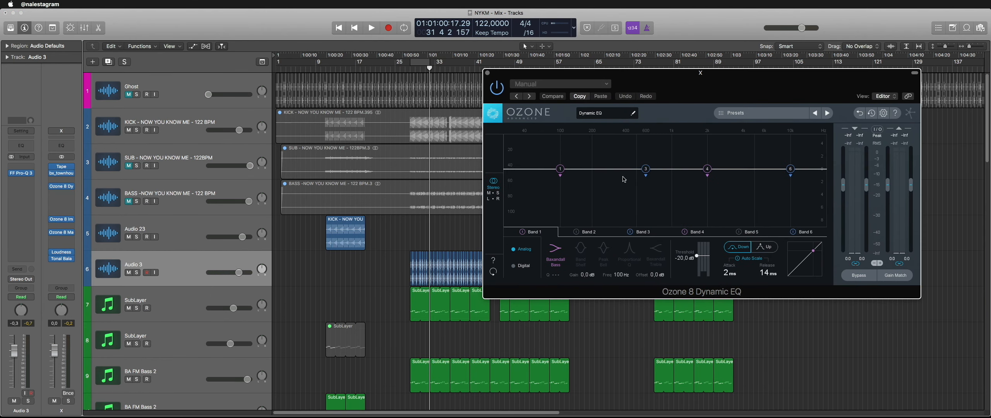
Step: Replace the Ozone 8 Dynamic EQ on the output channel with FF Pro-MB
left_click(74, 194)
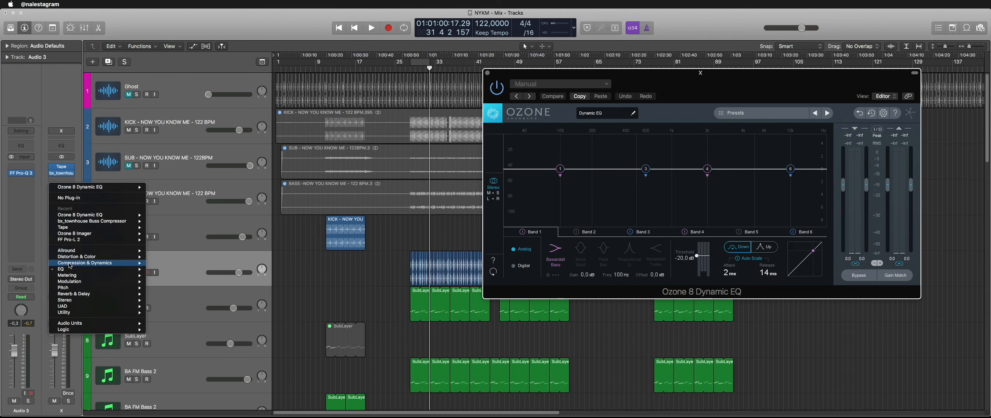
mouse_move(69, 263)
mouse_move(189, 274)
left_click(264, 273)
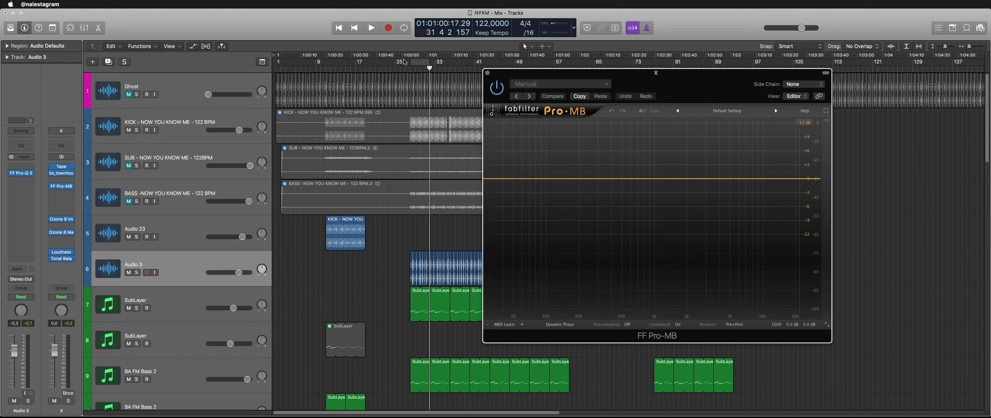
Step: Return the playhead to bar 28, add a low-frequency band in Pro-MB and raise its upper crossover
left_click(410, 69)
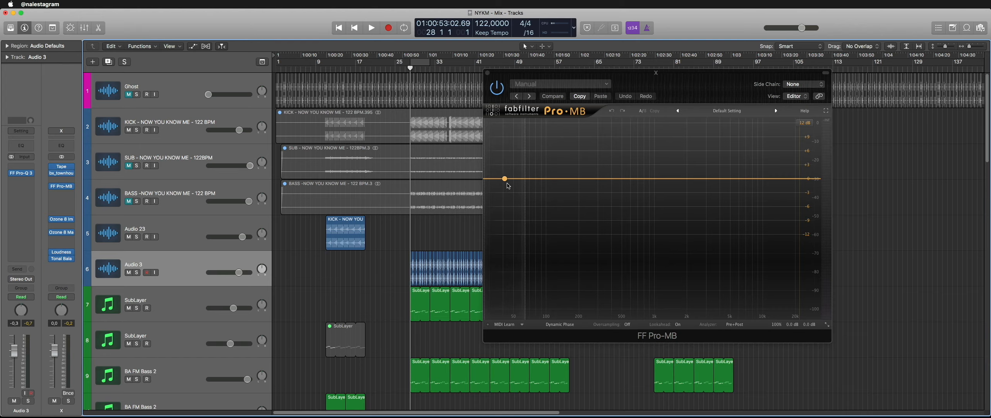
left_click(504, 179)
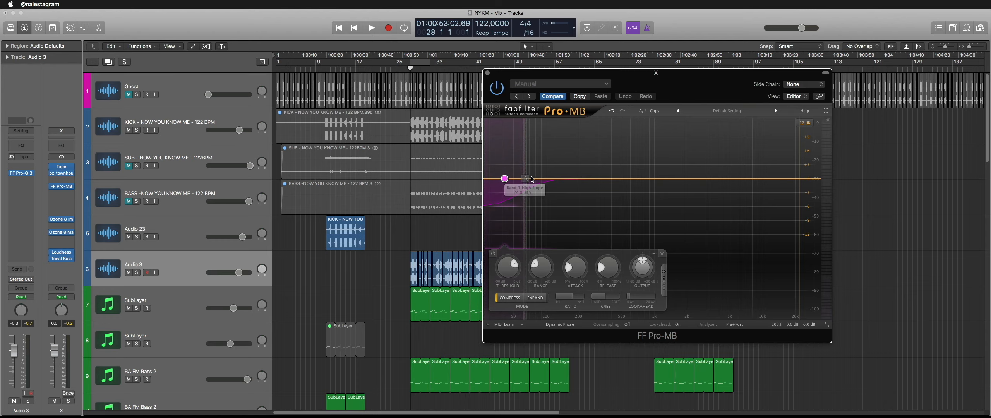
left_click_drag(525, 179, 534, 178)
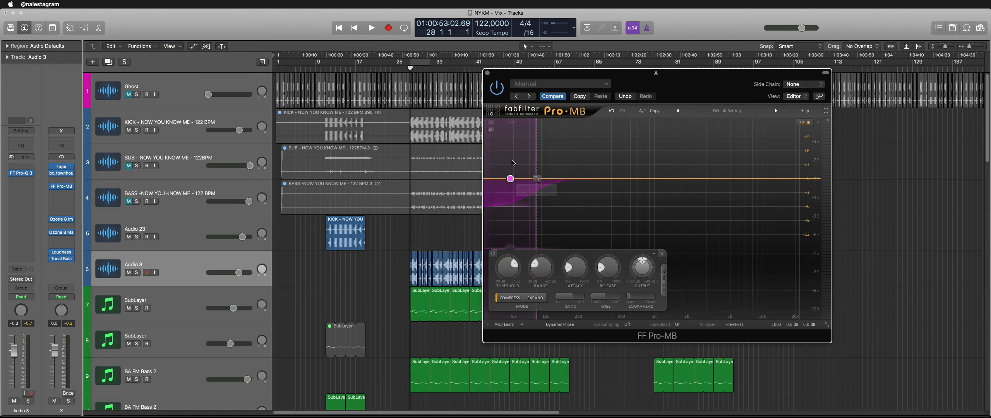
left_click_drag(678, 76, 719, 80)
Step: Enlarge the arrangement around the drop and place the playhead at bar 27
scroll(390, 228, "right", 5)
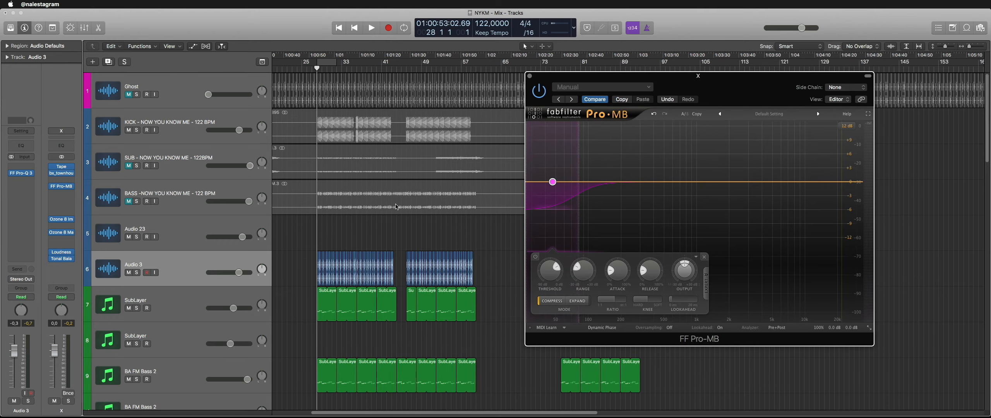
scroll(390, 228, "up", 5)
left_click(390, 231)
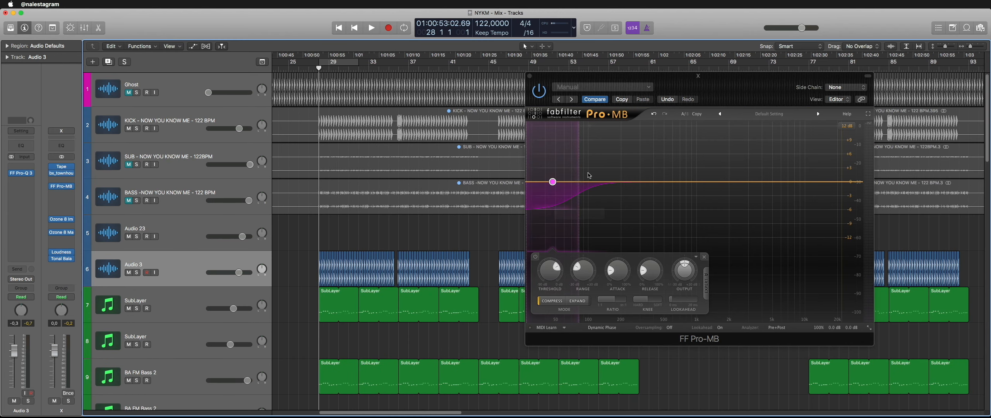
scroll(580, 184, "up", 2)
left_click(308, 69)
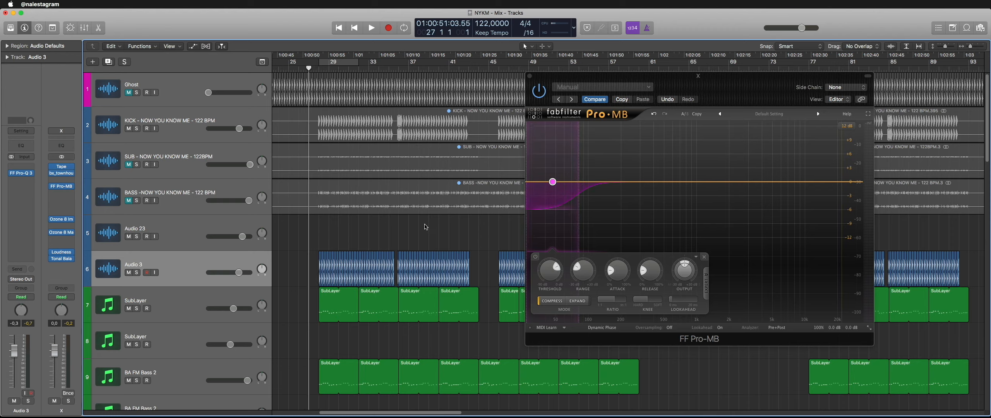
Step: Set the Pro-MB display range to 6 dB and play briefly to check the low band against the spectrum
mouse_move(552, 182)
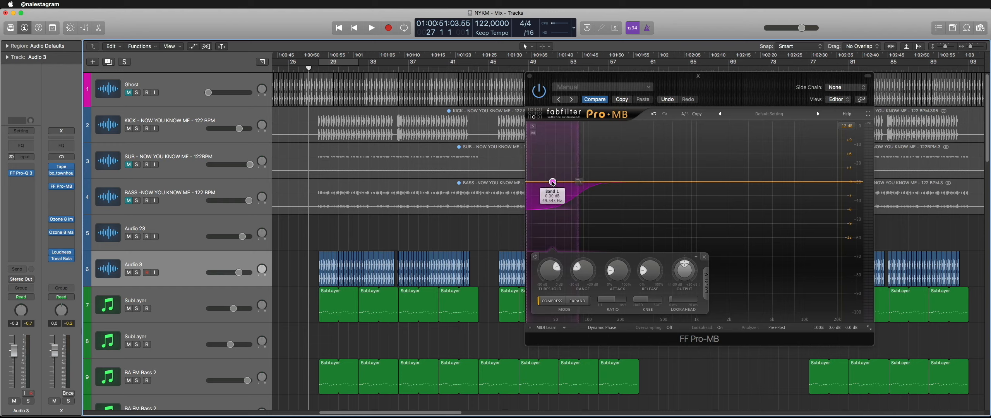
left_click(847, 126)
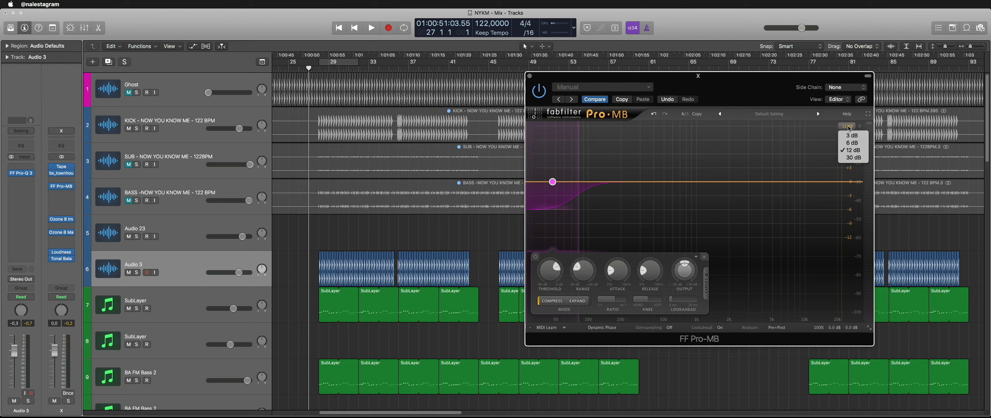
left_click(849, 144)
key("space")
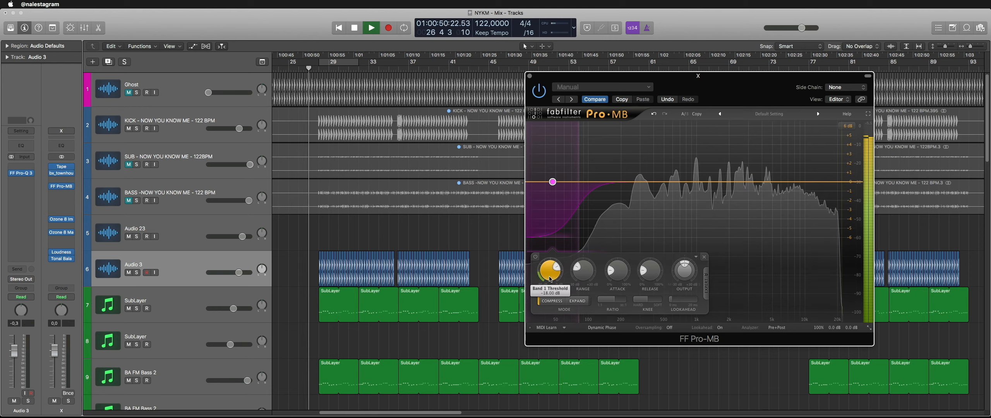
mouse_move(579, 184)
key("space")
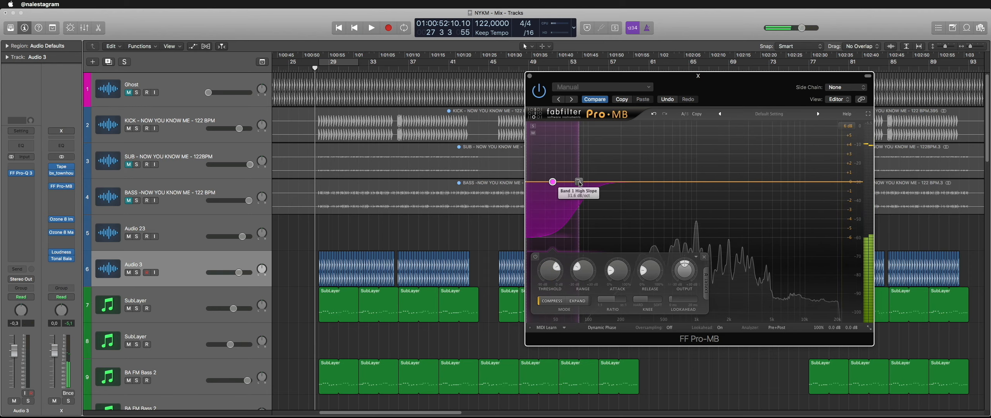
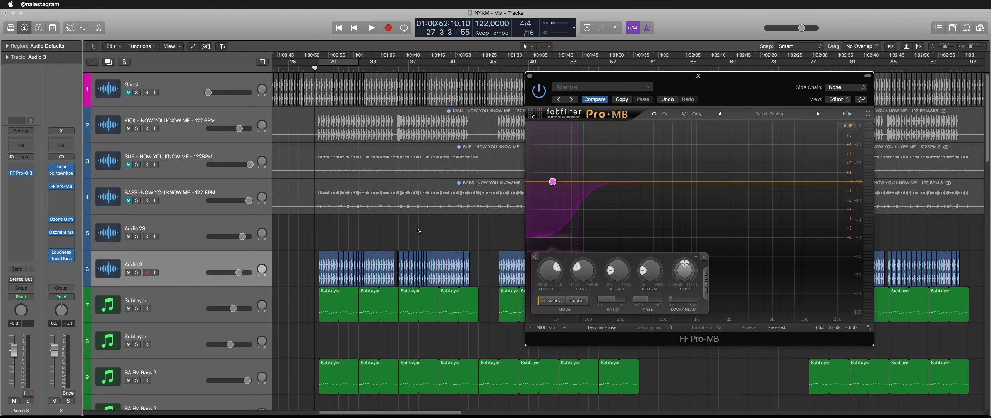
Step: Play from bar 27 and adjust Band 1's threshold by ear until it compresses the low end
left_click(509, 184)
key("space")
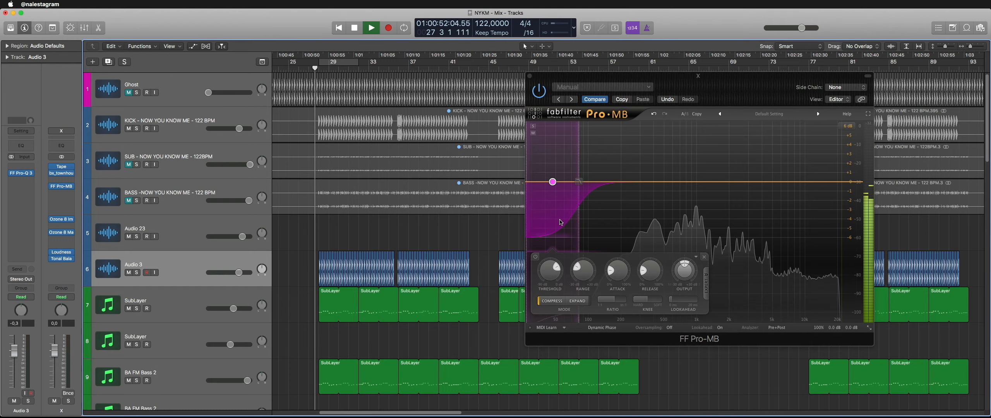
left_click(549, 263)
left_click_drag(549, 262, 549, 253)
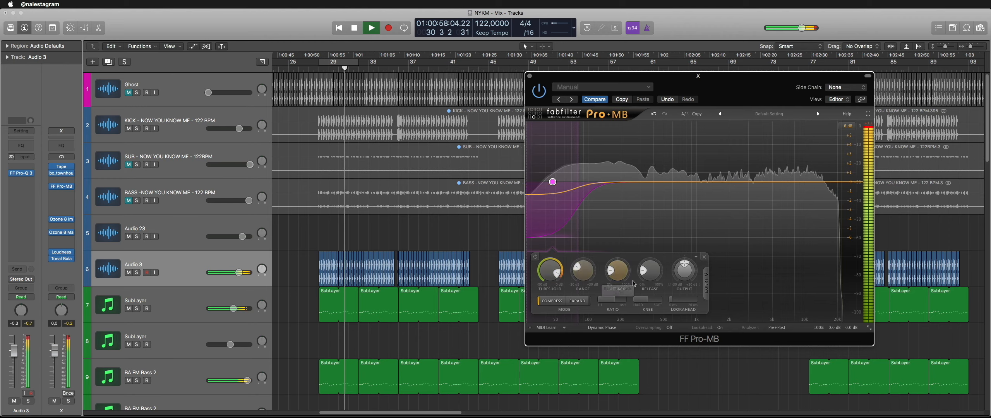
Step: Adjust Band 1's ratio, knee and attack in Pro-MB by ear during playback
left_click_drag(611, 306, 594, 325)
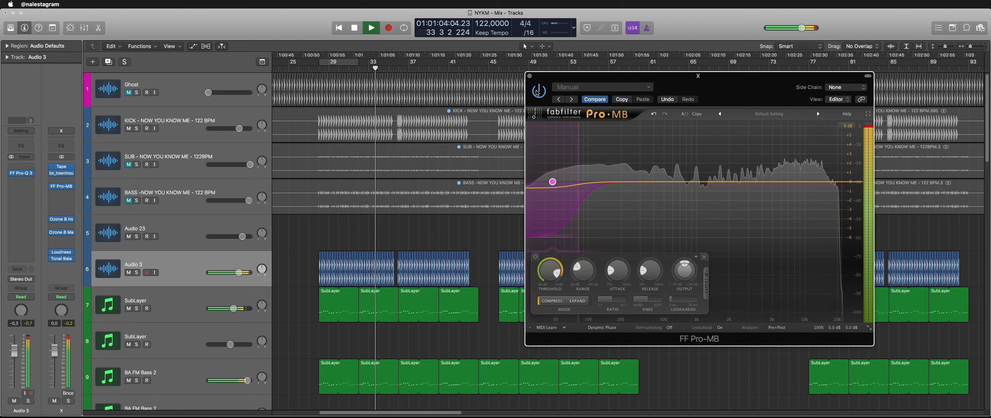
mouse_move(818, 319)
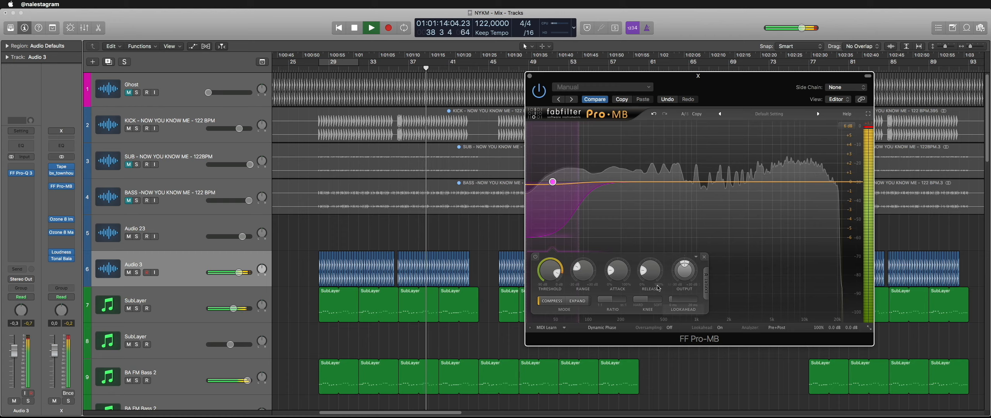
left_click_drag(654, 287, 652, 299)
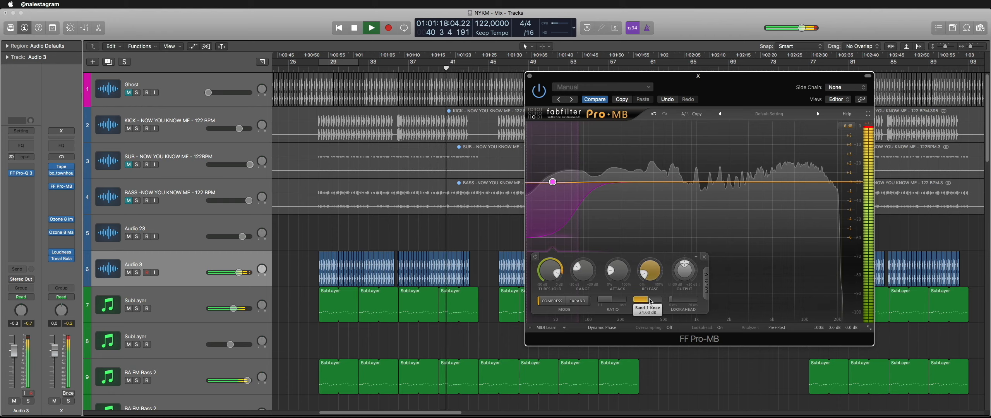
mouse_move(623, 269)
left_mouse_down()
mouse_move(622, 279)
mouse_move(628, 272)
left_mouse_up()
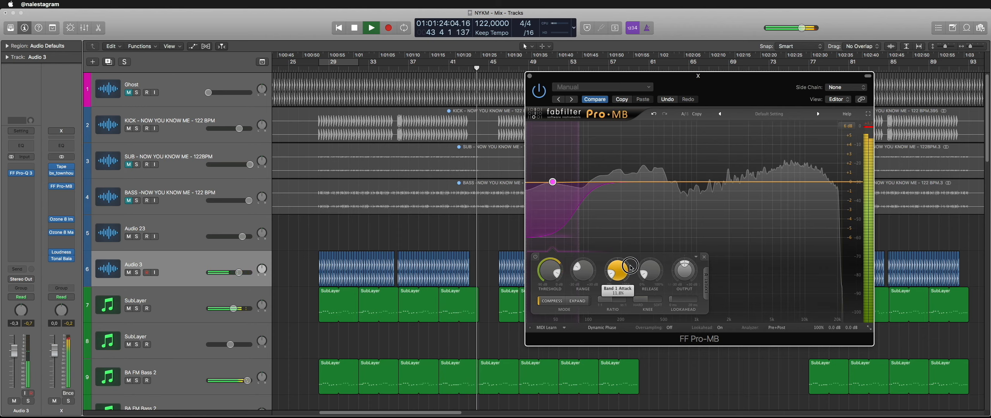
Step: Replay the drop and toggle Pro-MB's bypass on and off to compare the low end with and without compression
left_click(401, 85)
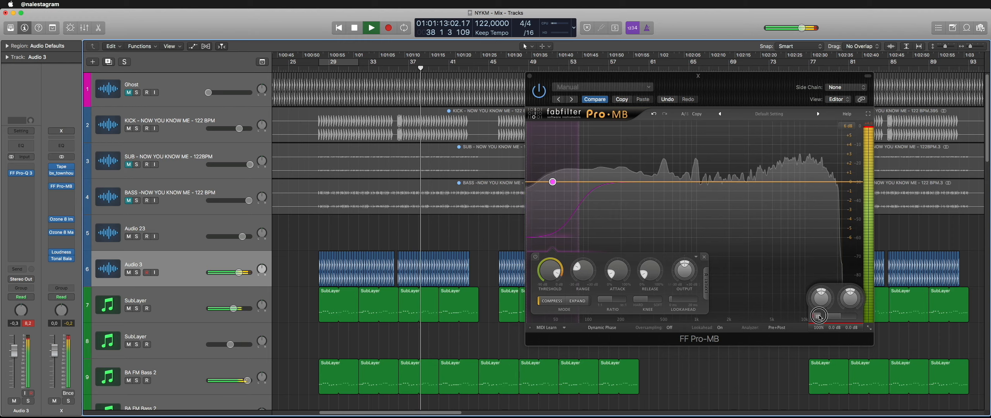
left_click(816, 317)
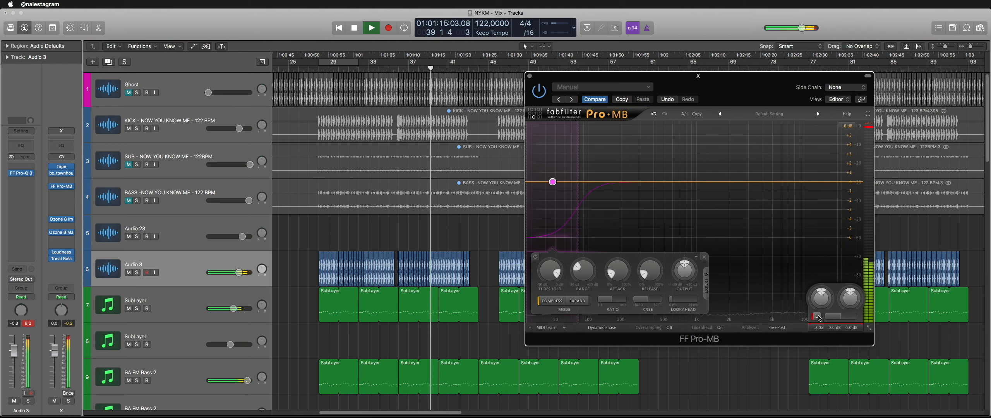
left_click(817, 317)
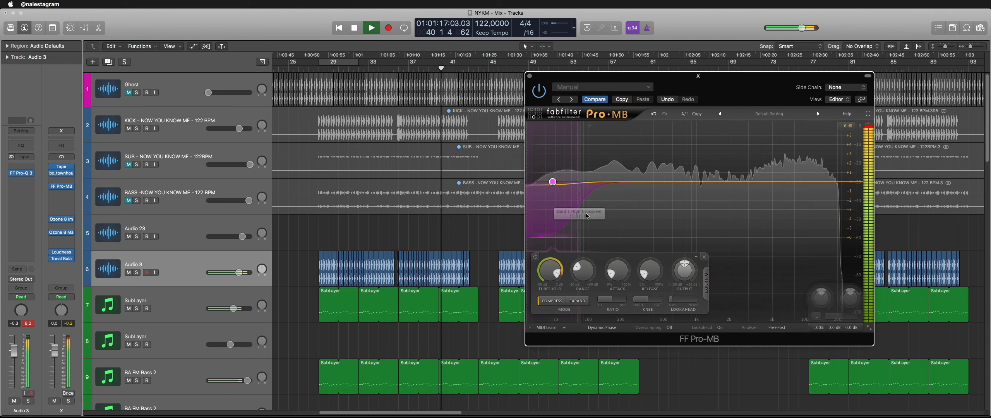
Step: Raise Band 1's upper crossover in Pro-MB and set its range to about -5 dB while replaying the drop
left_click_drag(579, 183, 592, 184)
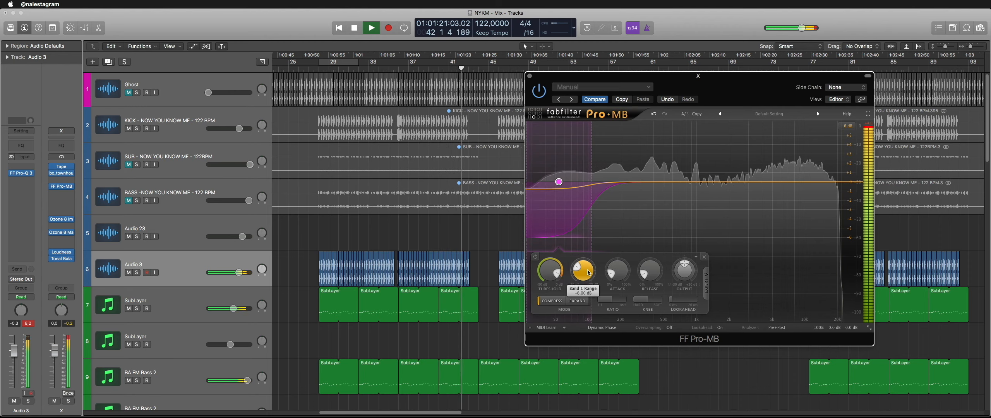
left_click_drag(586, 279, 587, 273)
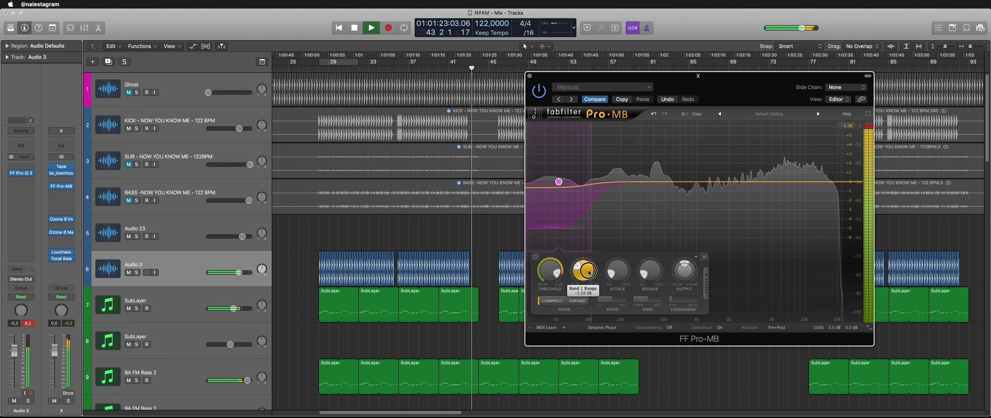
key("shift+comma")
mouse_move(588, 274)
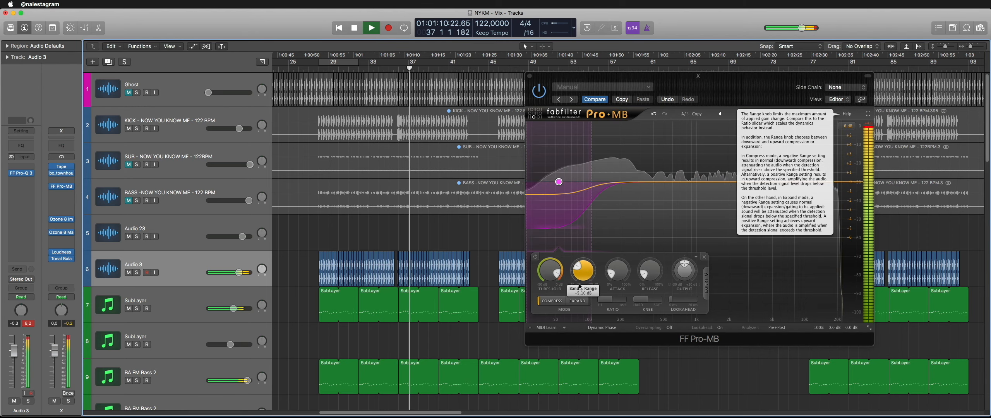
left_click_drag(592, 187, 596, 202)
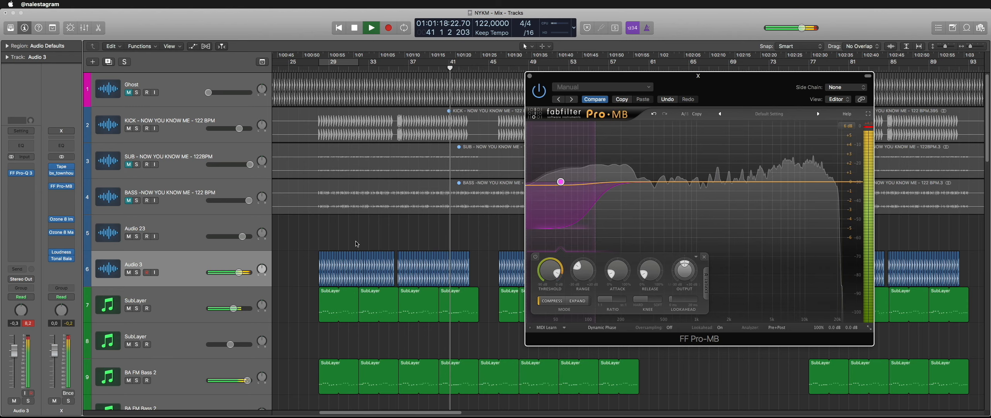
Step: Open Tonal Balance Control to check the mix, stop playback, and close it along with Pro-MB
left_click(61, 258)
key("space")
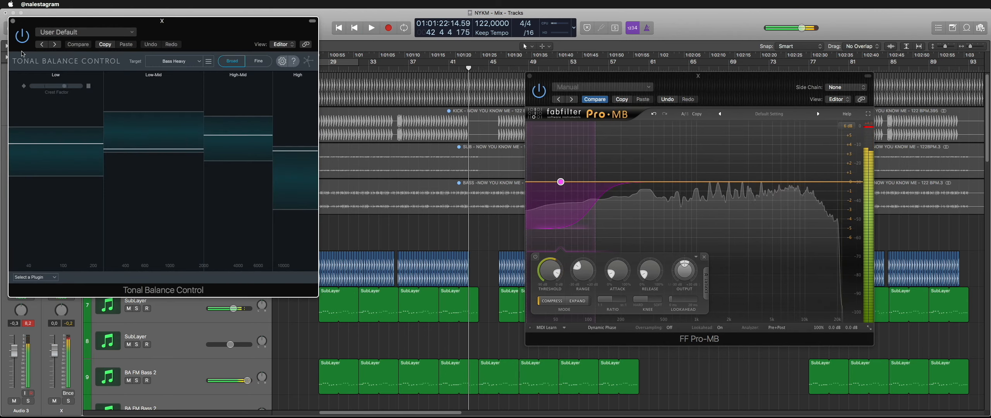
key("super+w")
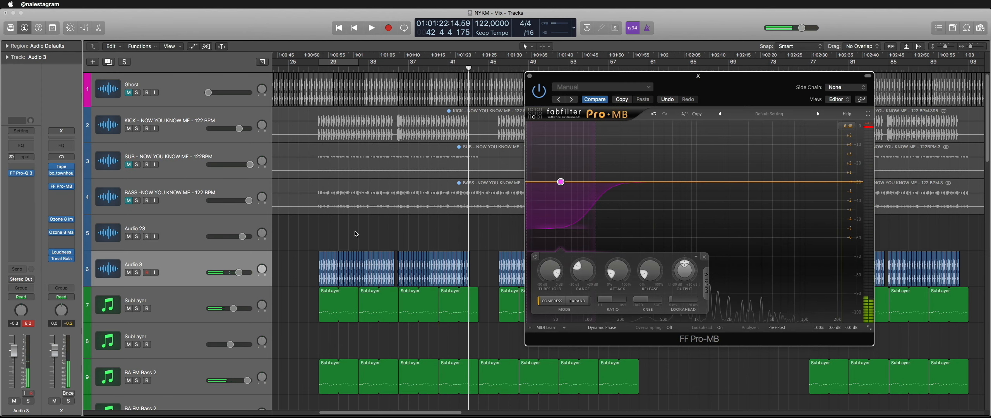
left_click(349, 235)
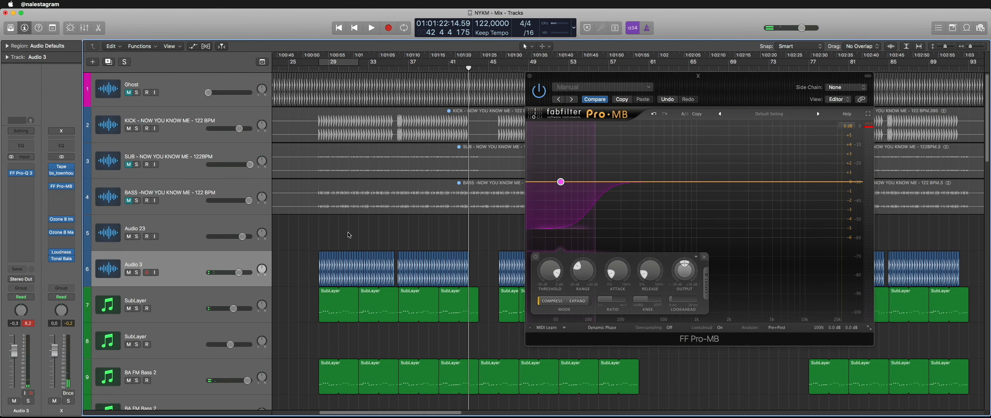
left_click(530, 76)
Step: Play the drop from around bar 30 and set the Ozone 8 Maximizer threshold to -3.0 dB
left_click(349, 70)
key("space")
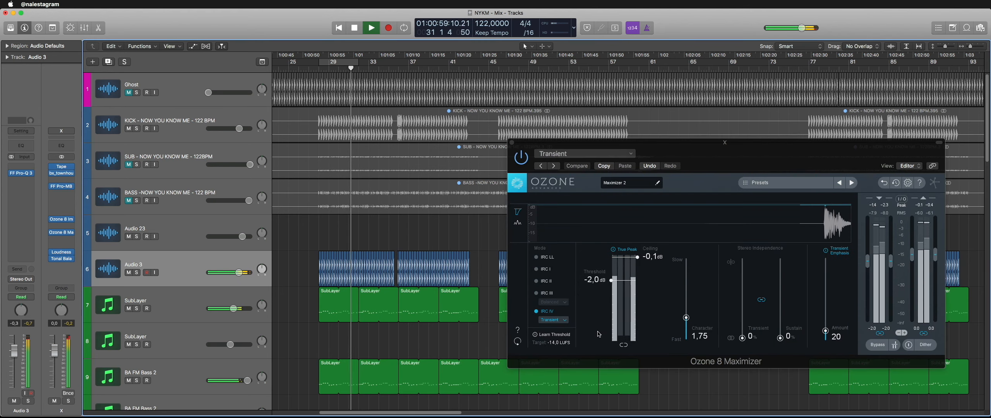
double_click(594, 279)
type("-3")
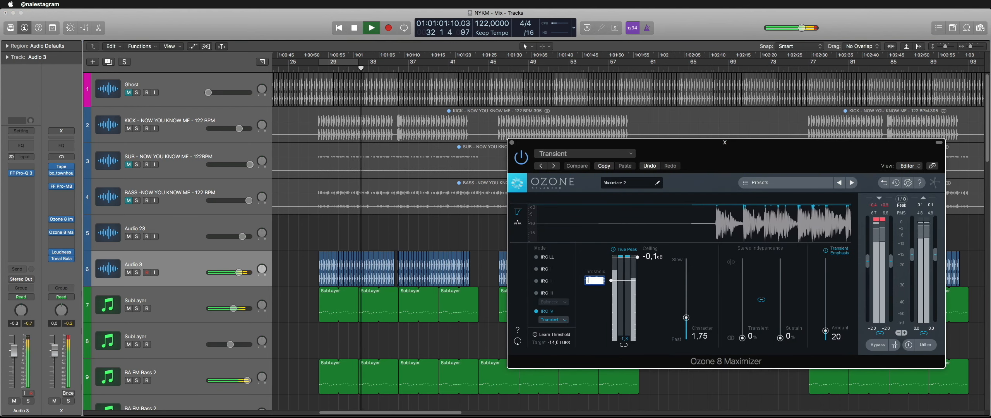
key("Return")
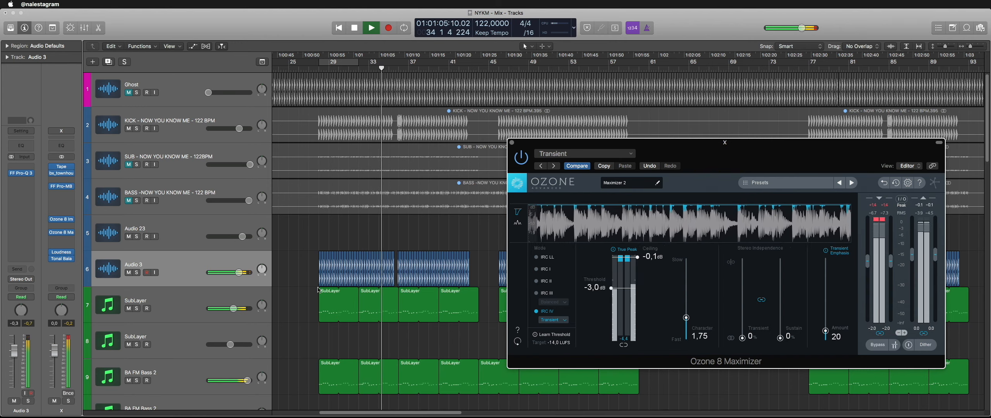
Step: Open the Loudness Meter beside the Maximizer and try a Maximizer threshold of -4.0 dB
left_click(61, 252)
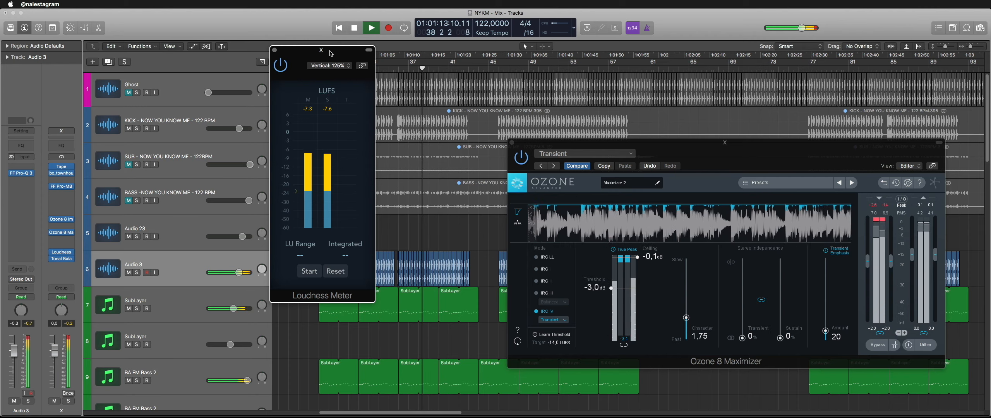
left_click(592, 288)
type("-4")
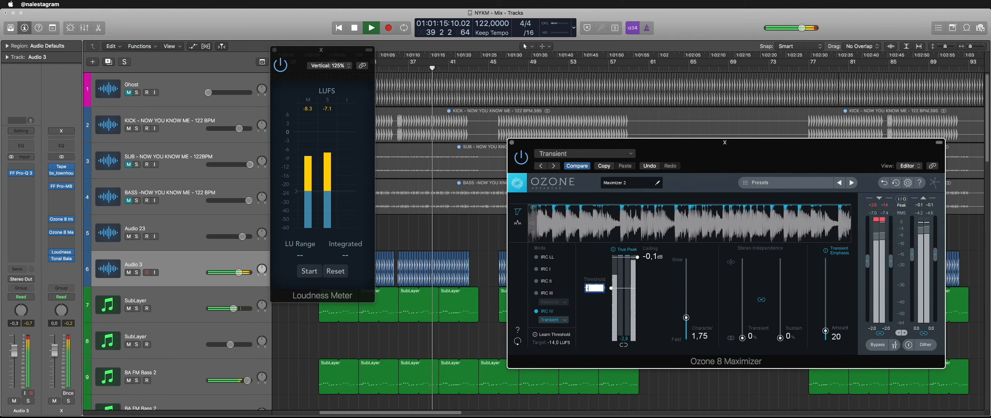
key("Return")
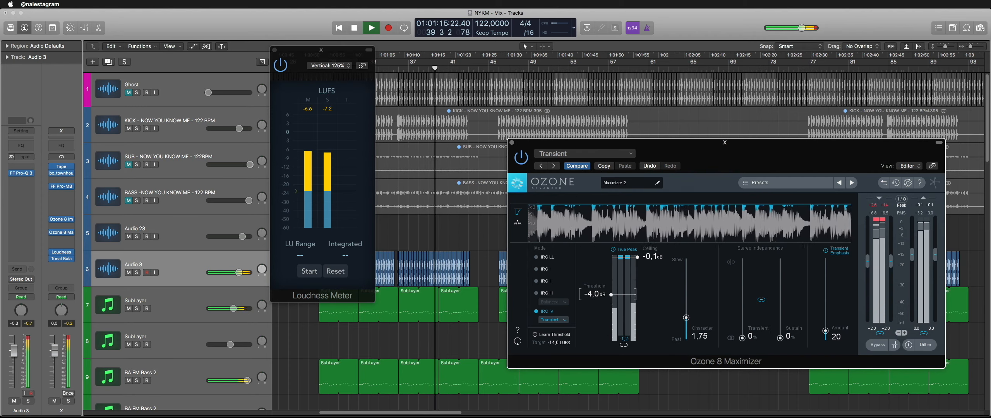
Step: Set the Maximizer threshold to -3.2 dB and close the Maximizer and Loudness Meter windows
left_click(593, 294)
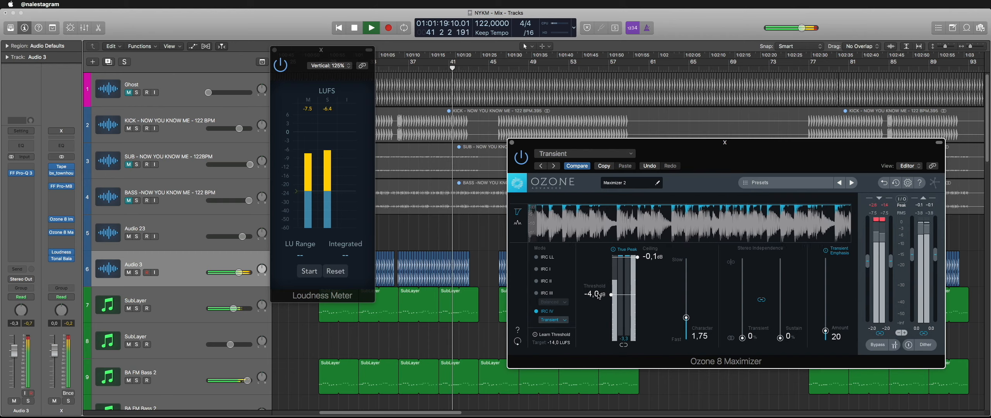
type("-3")
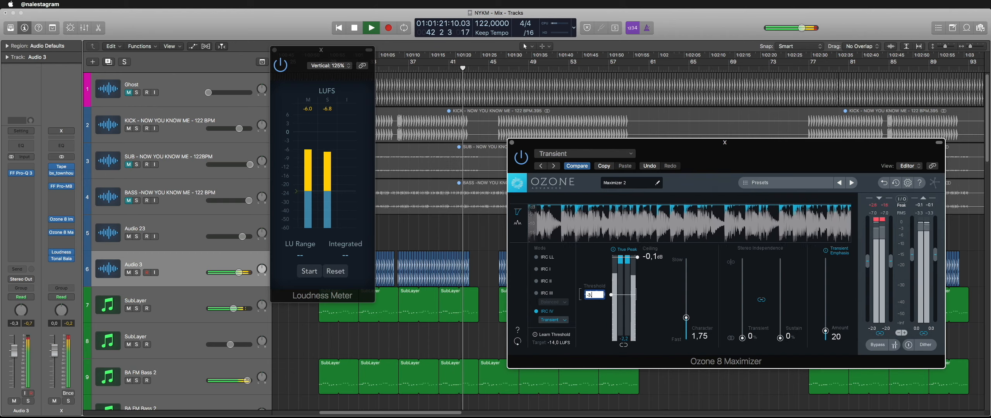
type(",2")
key("Return")
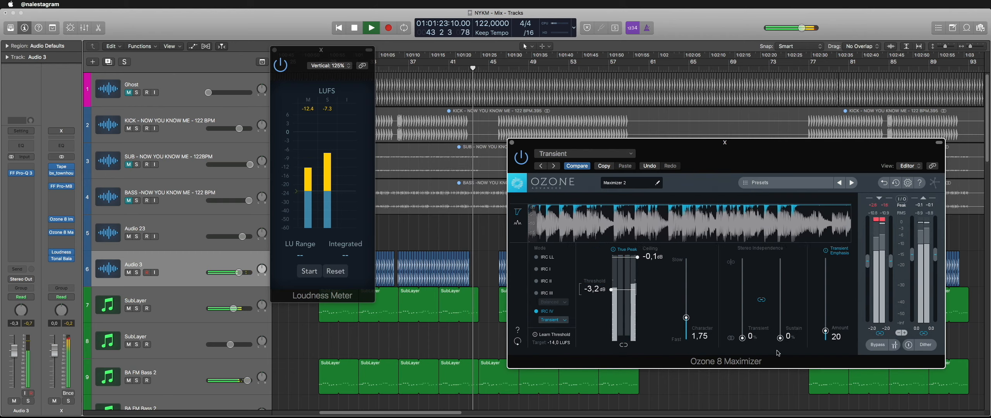
left_click(511, 143)
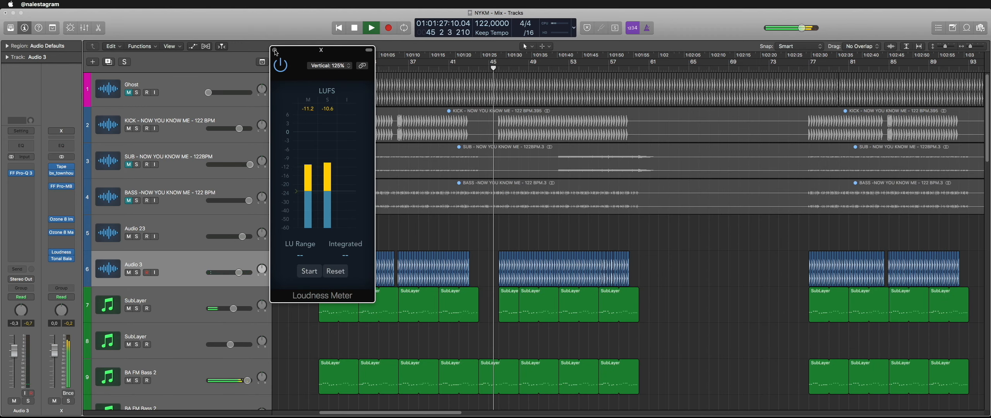
left_click(275, 50)
Step: Reopen the Ozone 8 Maximizer, stop playback, and insert FF Pro-C 2 directly after Pro-MB on the output channel
key("super+Left")
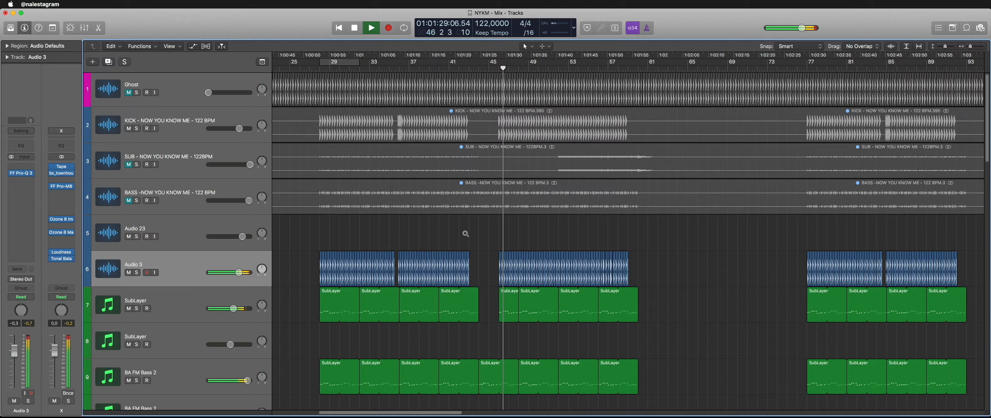
key("super+Left")
scroll(466, 236, "down", 20)
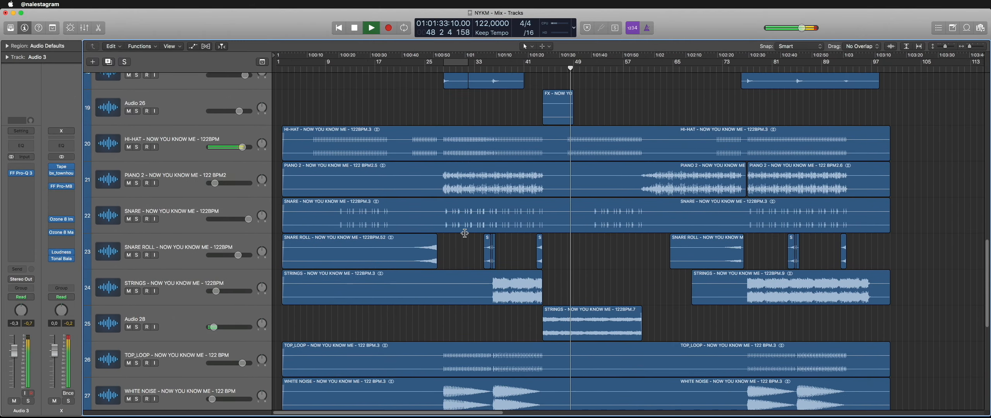
scroll(464, 233, "down", 20)
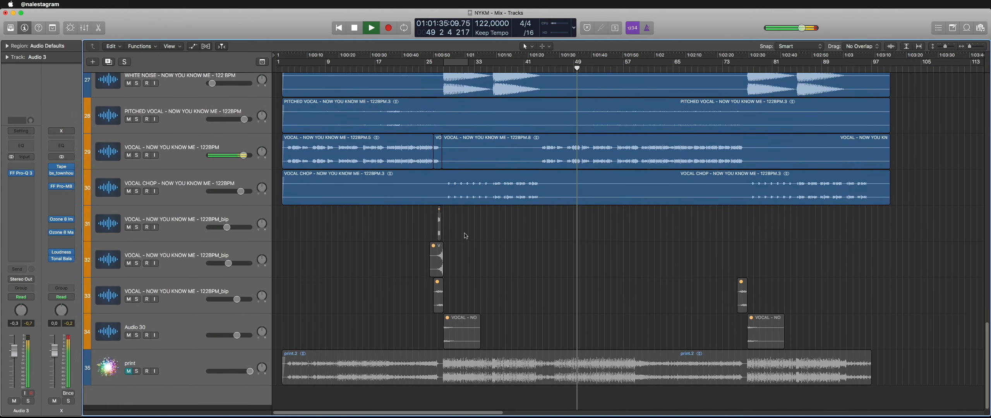
left_click(61, 232)
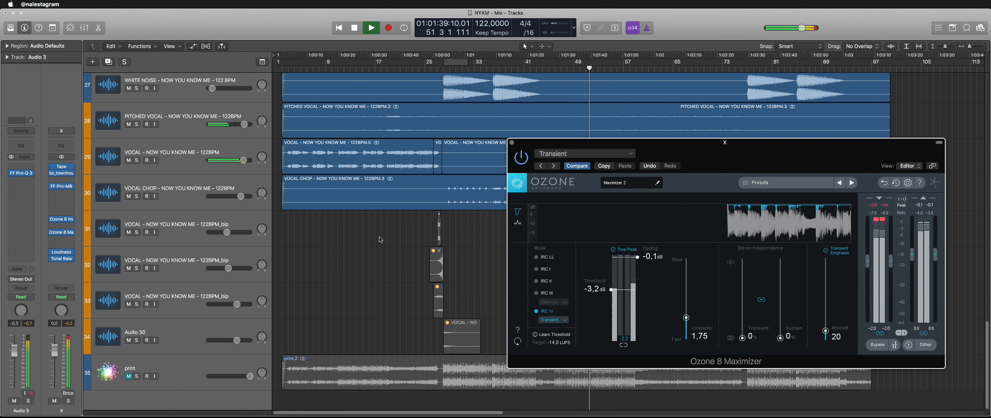
key("space")
left_click(61, 192)
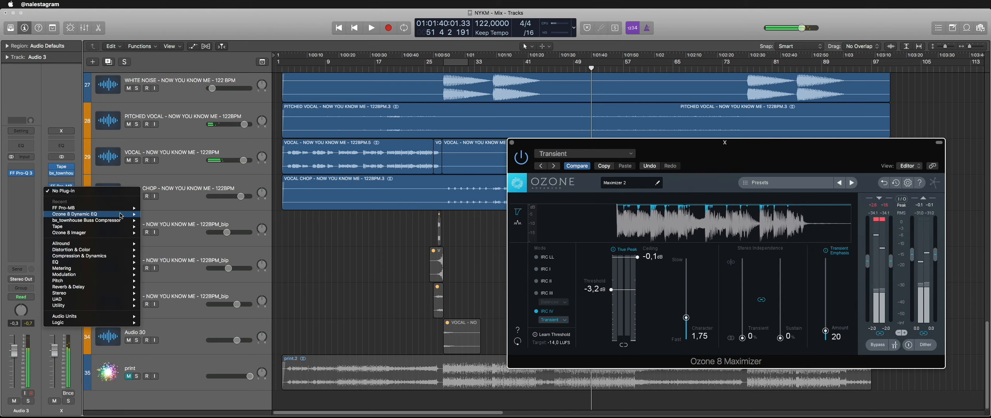
mouse_move(106, 258)
left_click(161, 261)
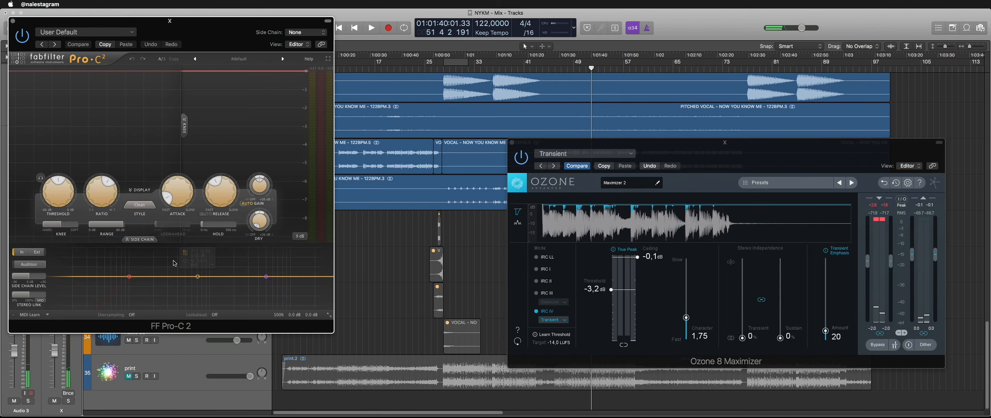
Step: Set Pro-C 2 to the Bus style with Auto Gain off and start playback from about bar 27
left_click(246, 204)
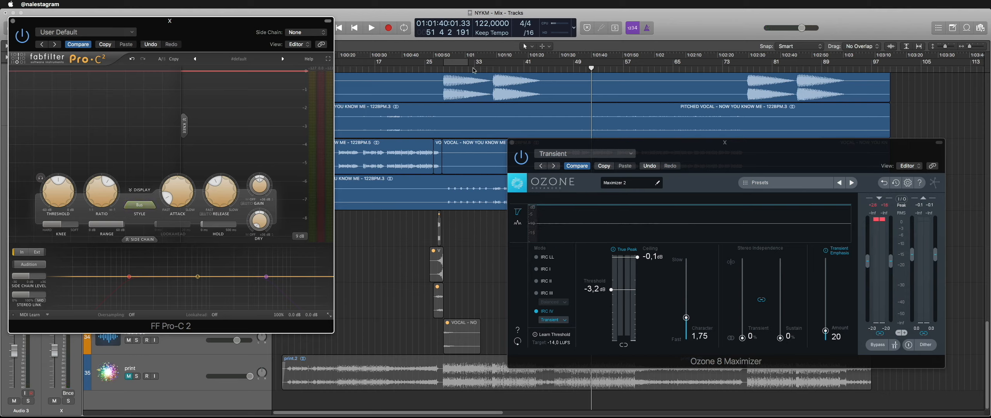
left_click(444, 70)
key("space")
Step: Adjust Pro-C 2's threshold, ratio, attack and release by ear during playback, and close its window
left_click_drag(59, 190, 63, 114)
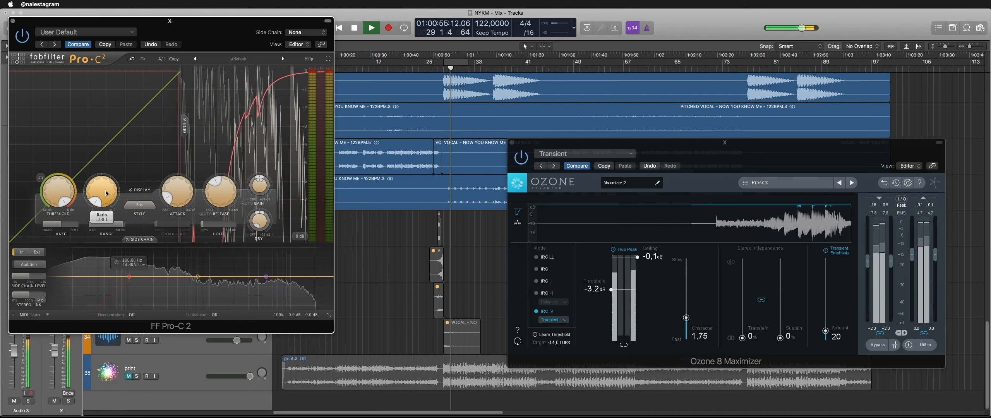
left_click_drag(112, 185, 111, 144)
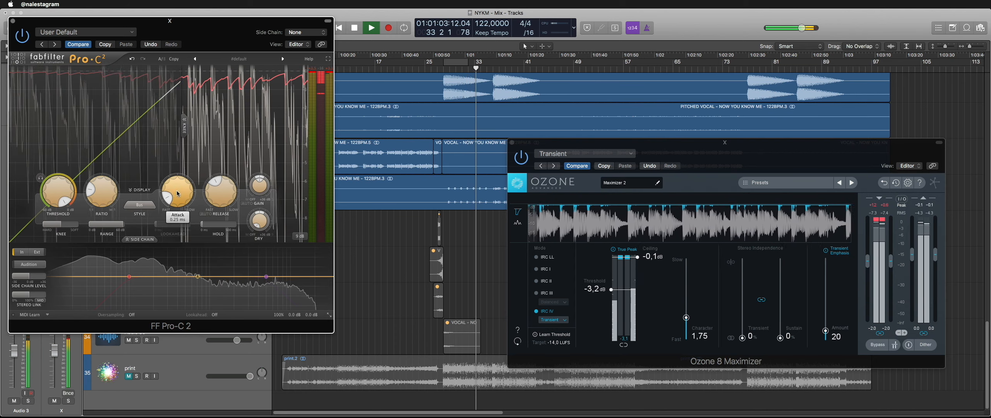
left_click_drag(177, 193, 227, 217)
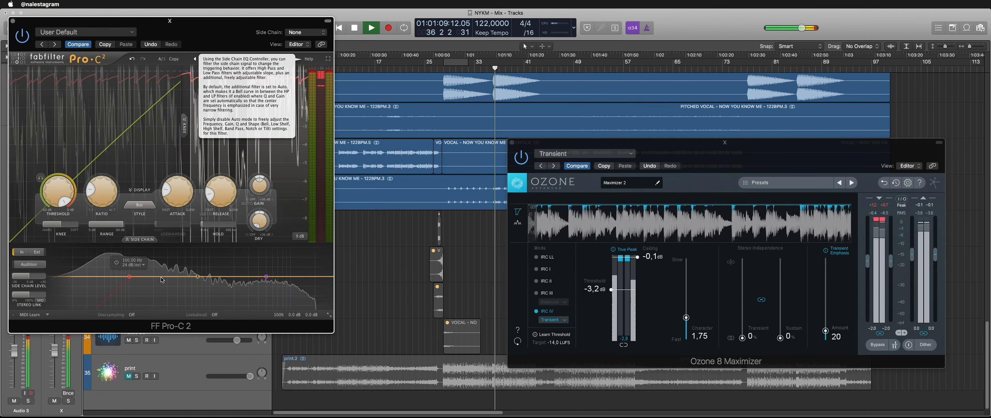
left_click(13, 21)
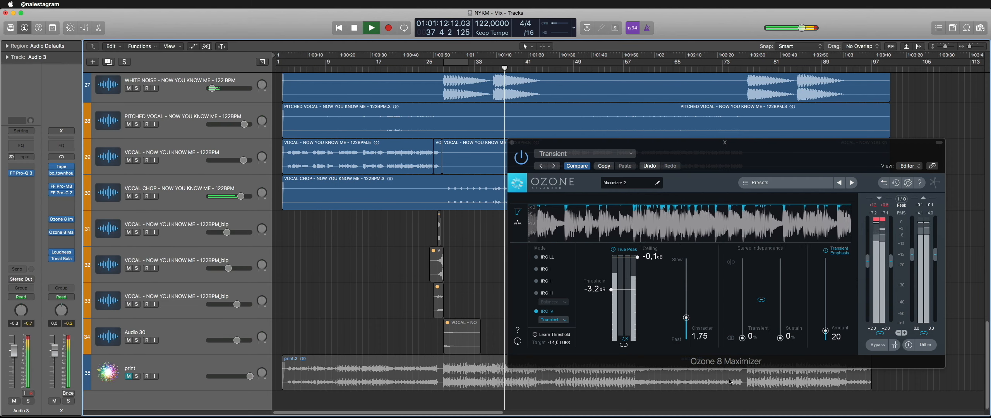
Step: Set the Ozone 8 Maximizer threshold to -3.5 dB and compare the output with the mastering plug-ins bypassed and re-enabled from bar 28
double_click(593, 292)
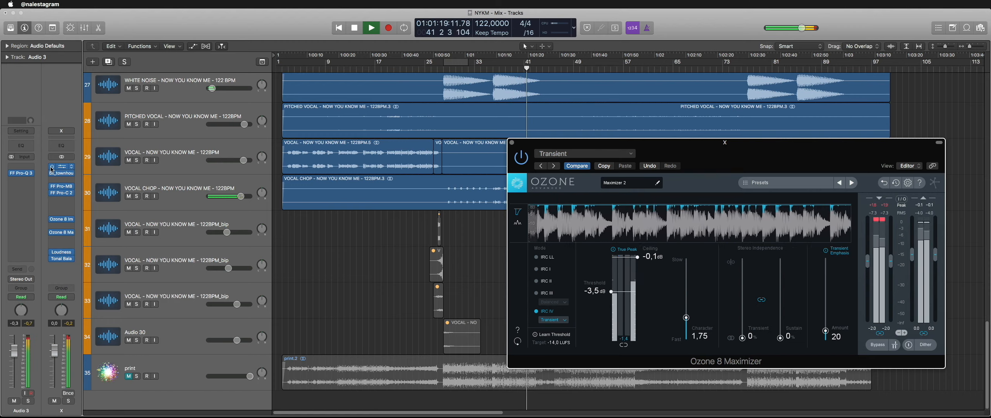
left_click_drag(50, 167, 50, 204)
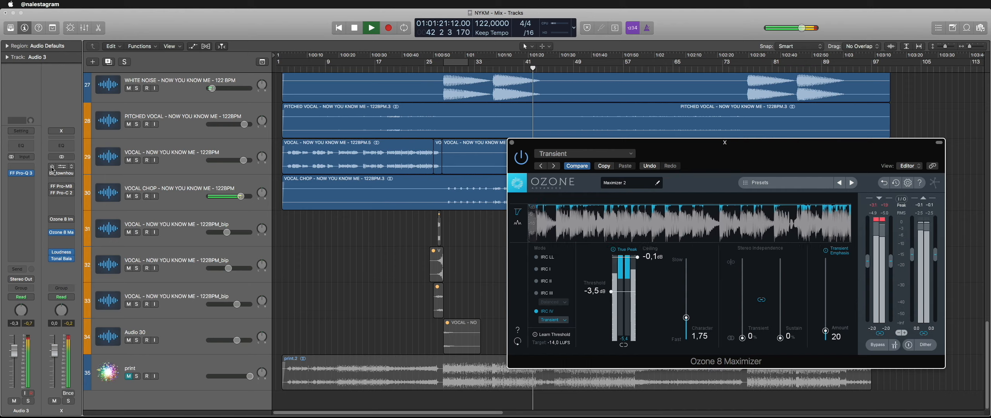
left_click(443, 71)
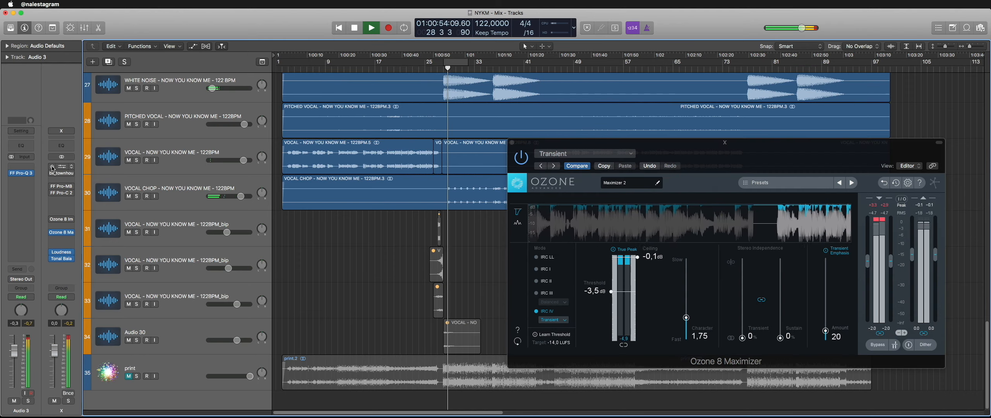
left_click_drag(53, 168, 51, 221)
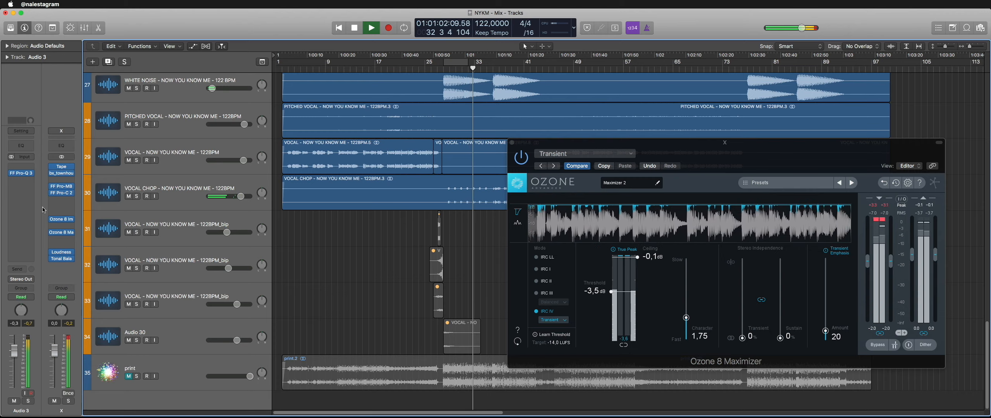
Step: Check the bx_townhouse Buss Compressor's settings, then compare playback with Pro-C 2 and the Ozone 8 Imager bypassed and re-enabled
left_click(64, 172)
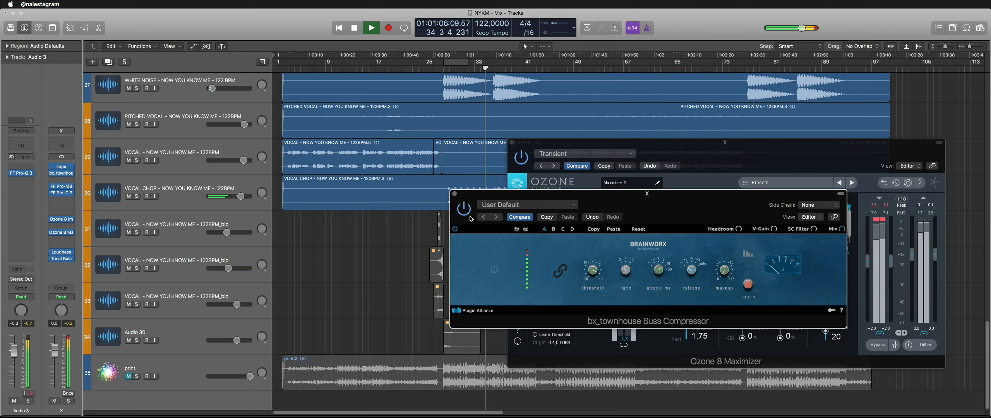
left_click(455, 194)
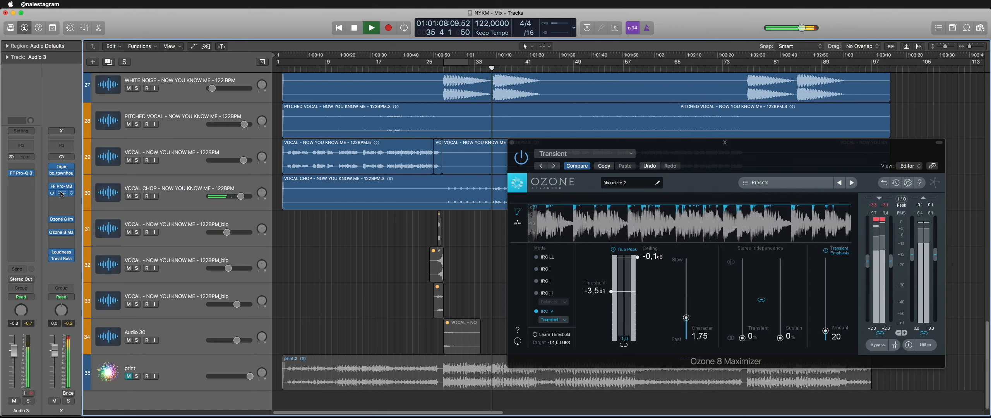
mouse_move(50, 221)
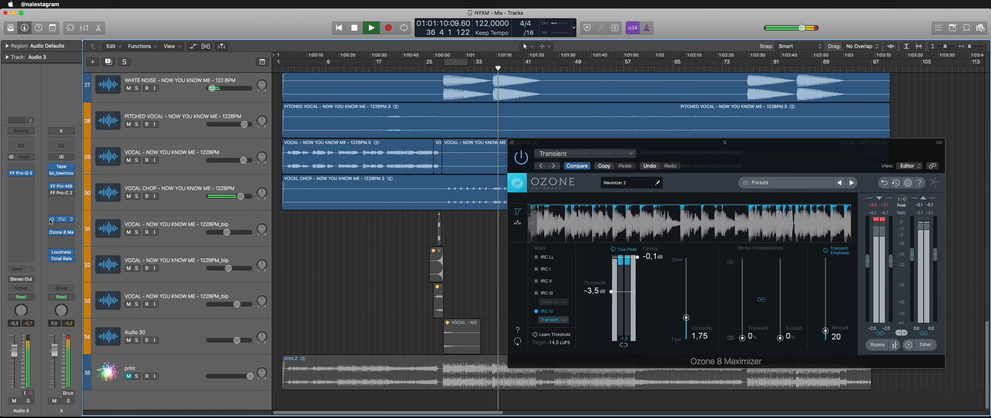
mouse_move(53, 196)
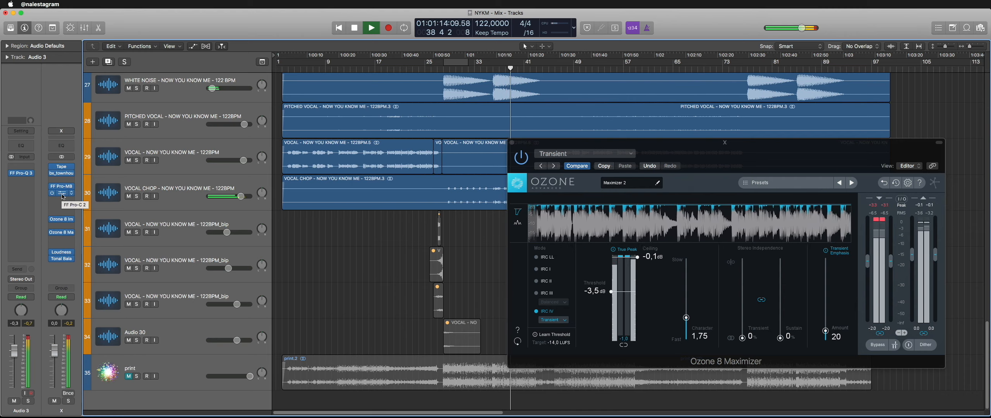
Step: Reopen Pro-C 2, fine-tune its ratio by ear during playback, and close its window
left_click(64, 197)
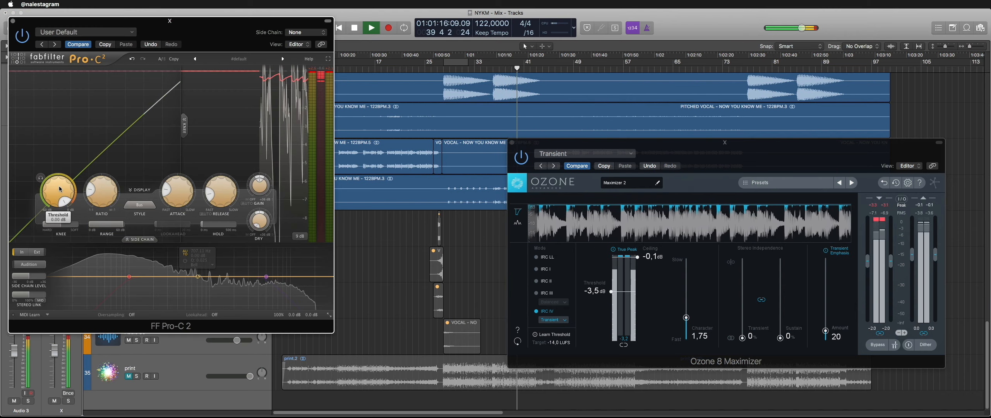
left_click_drag(115, 199, 113, 216)
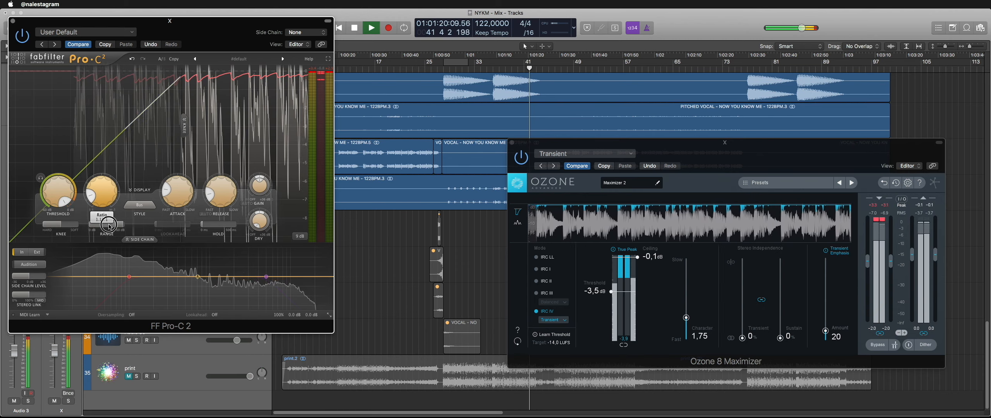
key("super+w")
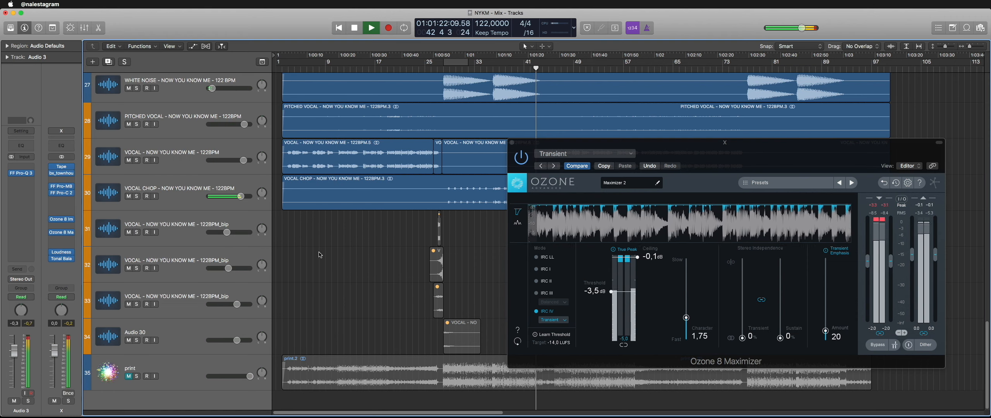
Step: Set the Maximizer threshold to -3.2 dB and Transient Emphasis amount to 0 while replaying from bar 28, and close its window
left_click(592, 291)
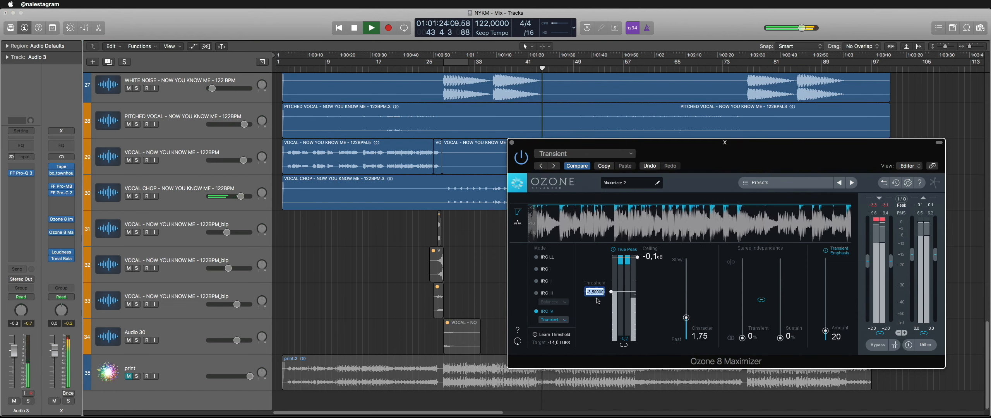
left_click(446, 70)
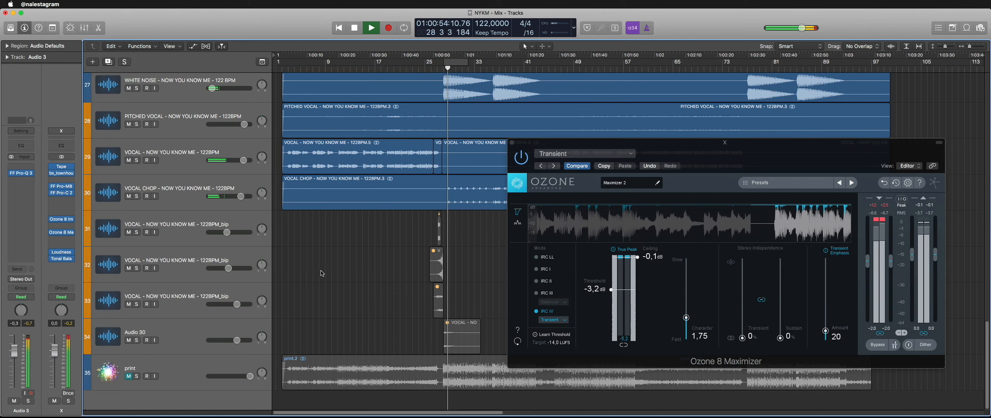
left_click_drag(825, 331, 815, 376)
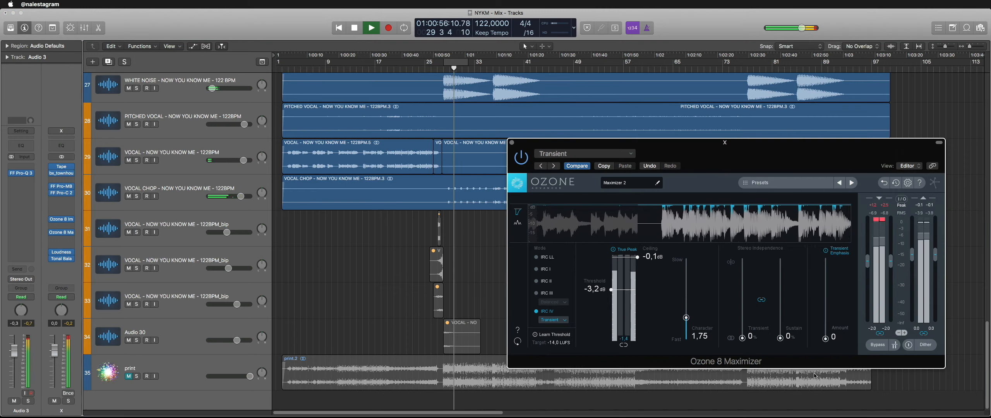
left_click(512, 143)
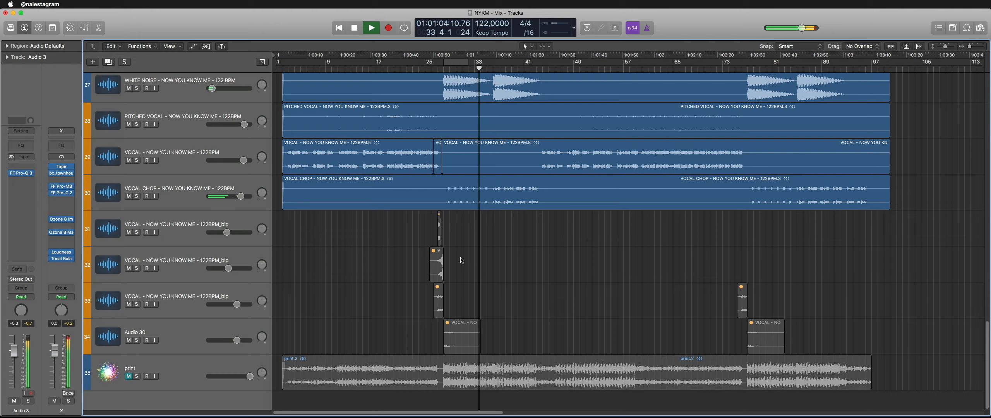
Step: Stop playback and insert the UAD Manley Massive Passive MST equalizer between Pro-C 2 and the Ozone 8 Imager on the output channel
left_click(62, 206)
left_click(338, 299)
key("space")
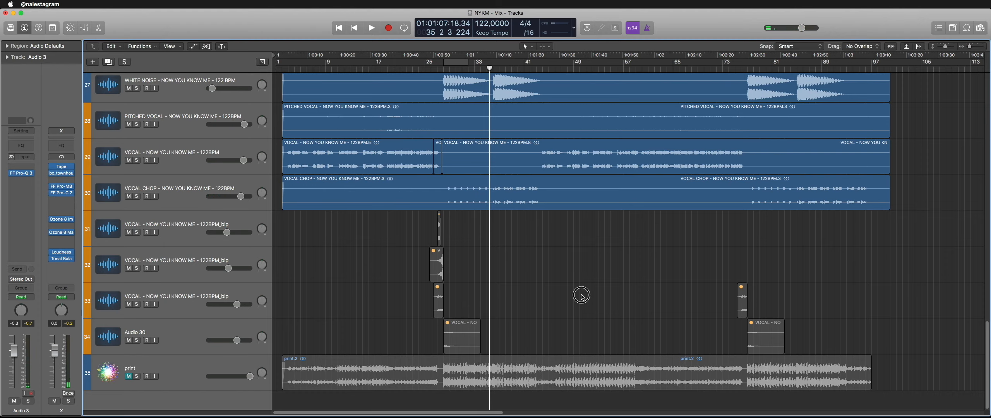
scroll(582, 296, "up", 20)
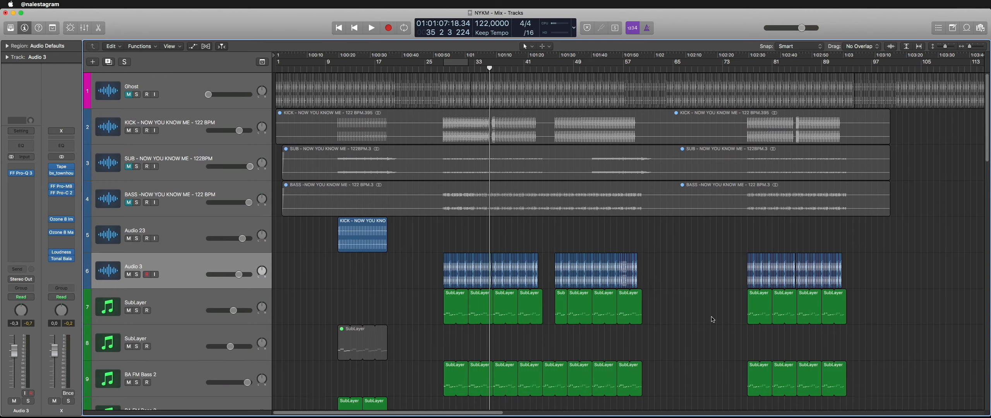
scroll(712, 320, "down", 20)
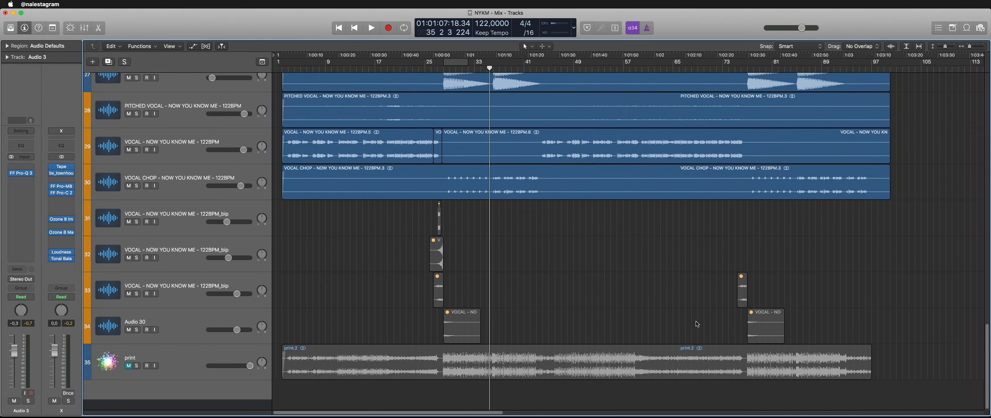
left_click(61, 208)
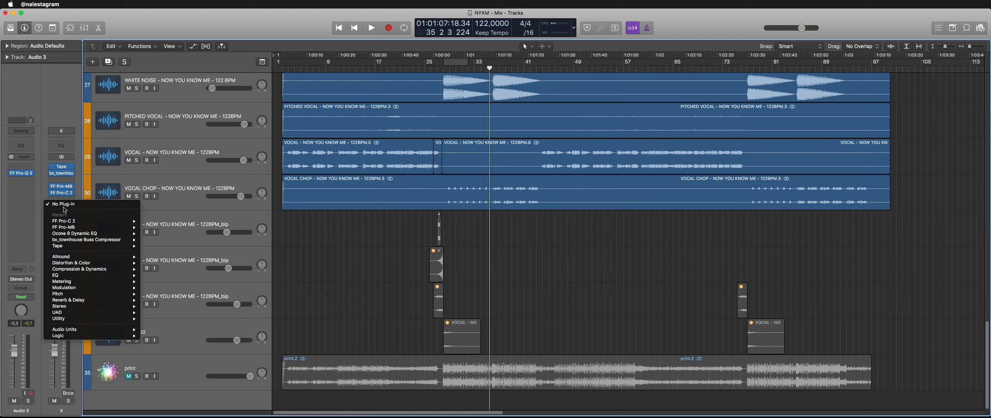
mouse_move(77, 278)
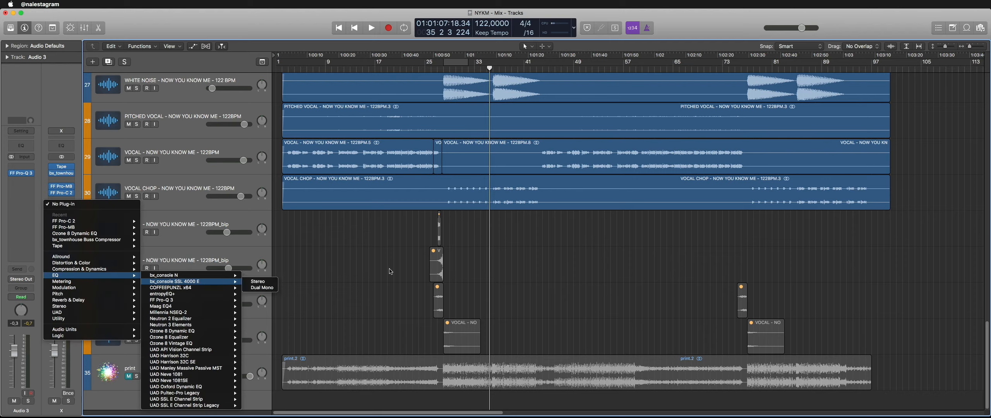
left_click(335, 299)
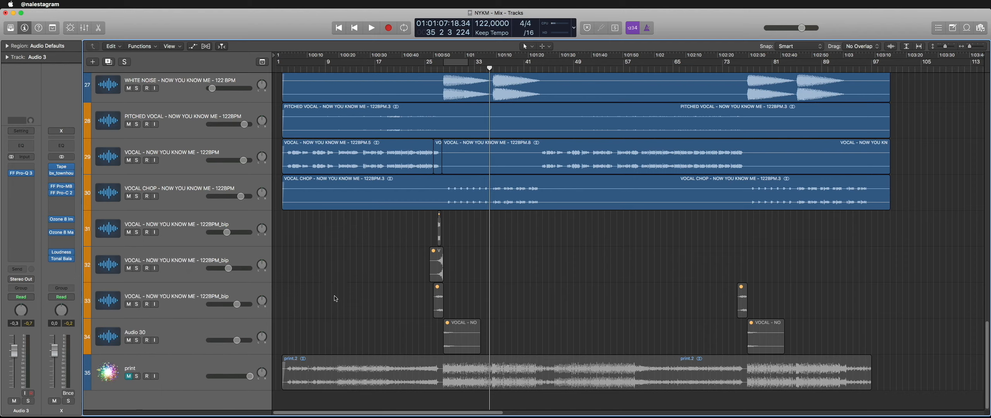
left_click(64, 208)
mouse_move(76, 277)
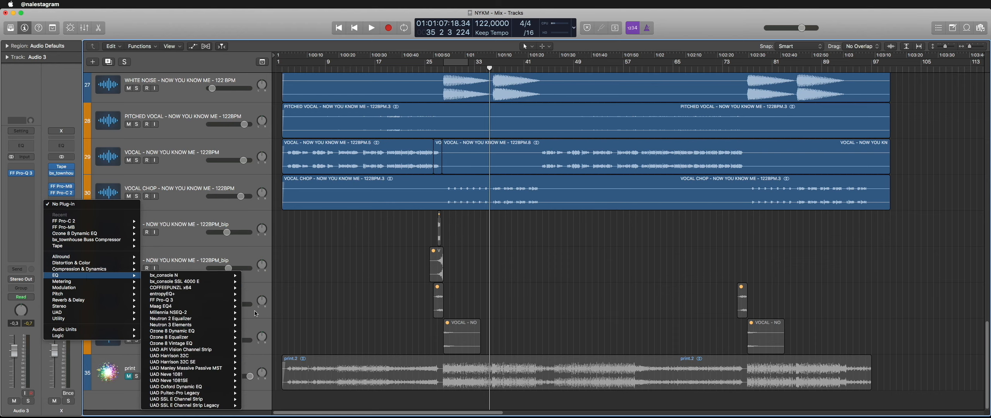
mouse_move(219, 314)
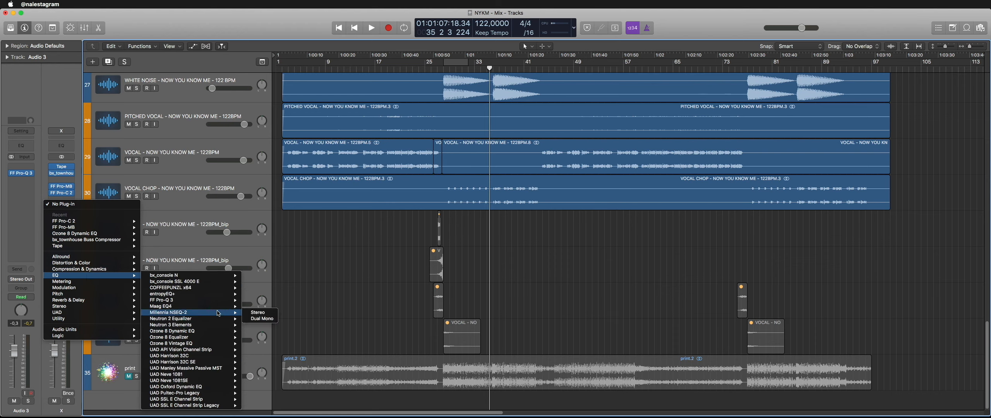
left_click(537, 161)
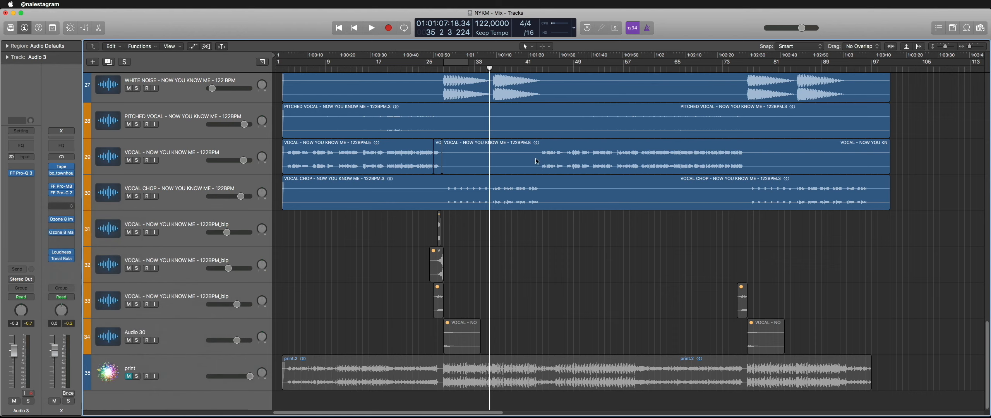
Step: Place the playhead at bar 28, try the Manley's mastering filter control, and move its window over the lower tracks
left_click(444, 71)
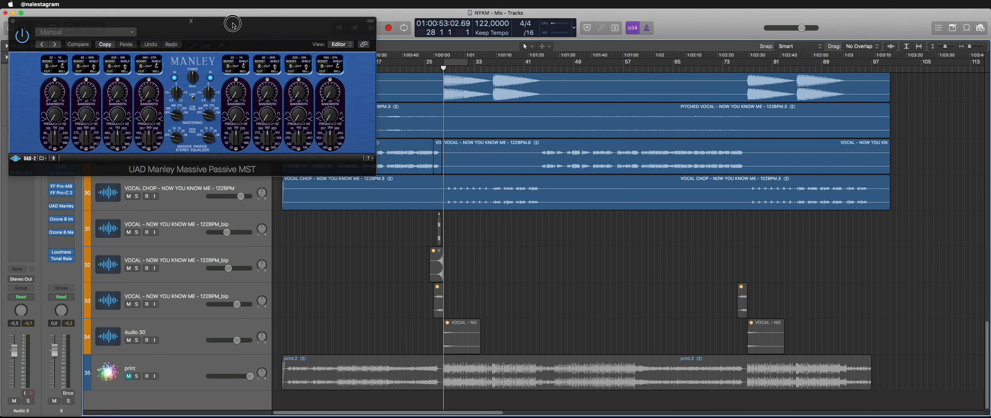
left_click_drag(234, 25, 577, 156)
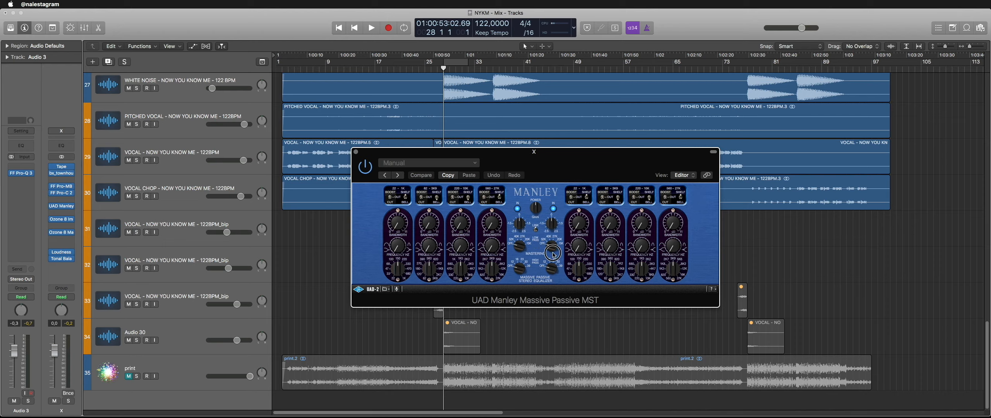
left_click_drag(556, 244, 555, 276)
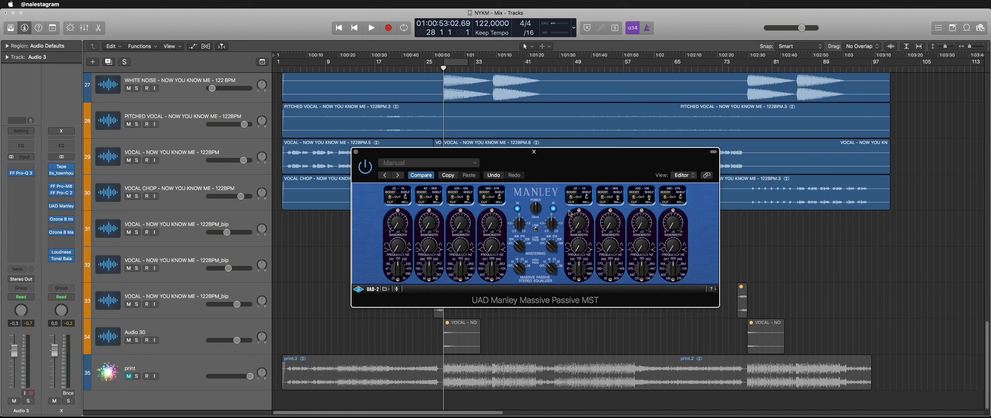
left_click_drag(565, 170, 673, 248)
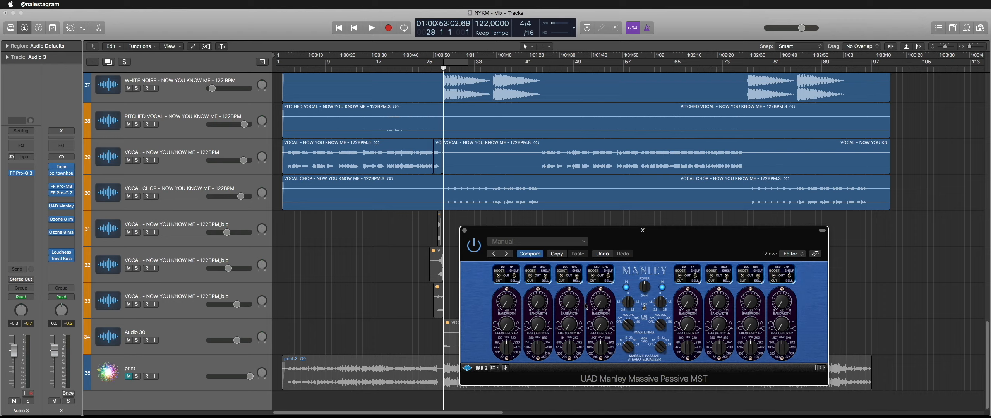
Step: Switch the Manley's third and second bands to Boost and adjust their frequency and gain by ear during playback from bar 28
left_click(743, 276)
left_click_drag(751, 343, 761, 341)
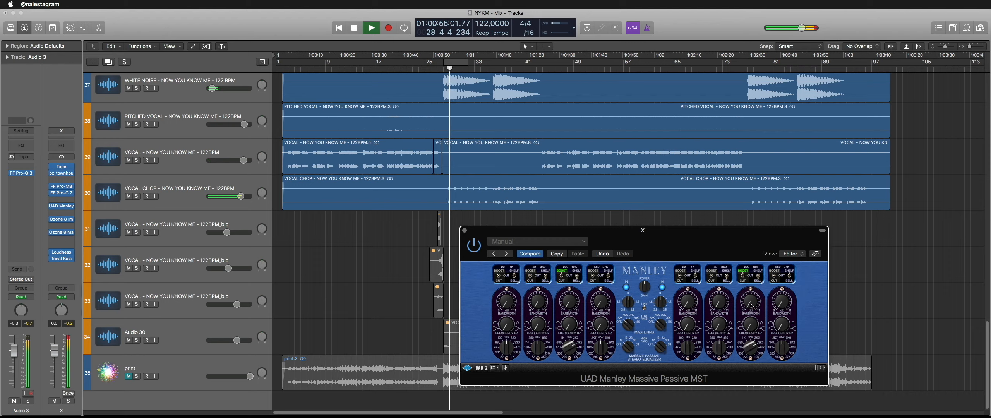
mouse_move(750, 304)
left_mouse_down()
mouse_move(752, 277)
mouse_move(748, 316)
left_mouse_up()
left_click(712, 275)
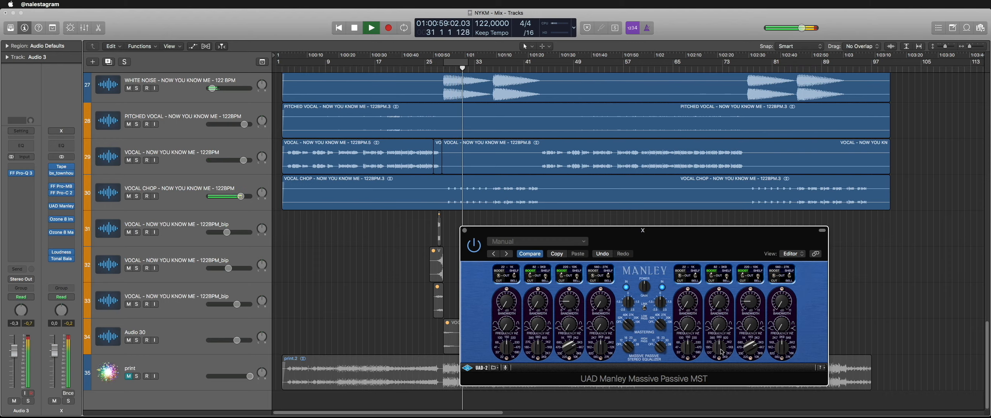
left_click_drag(722, 352, 719, 311)
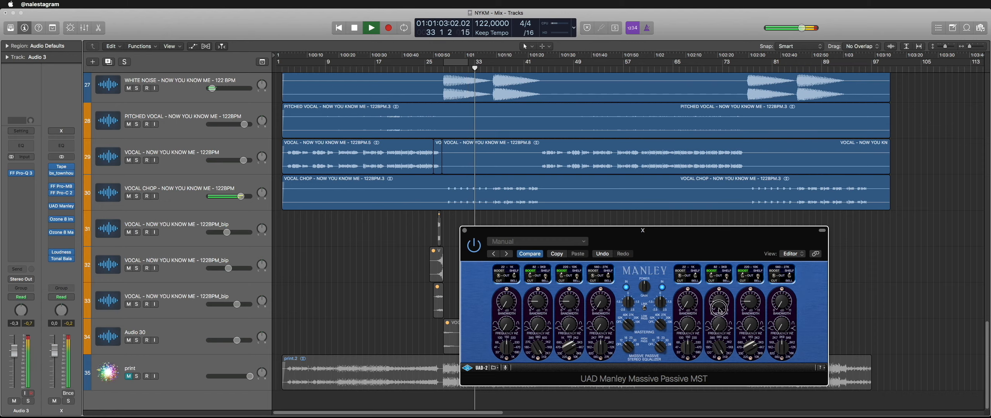
left_click_drag(719, 347, 720, 309)
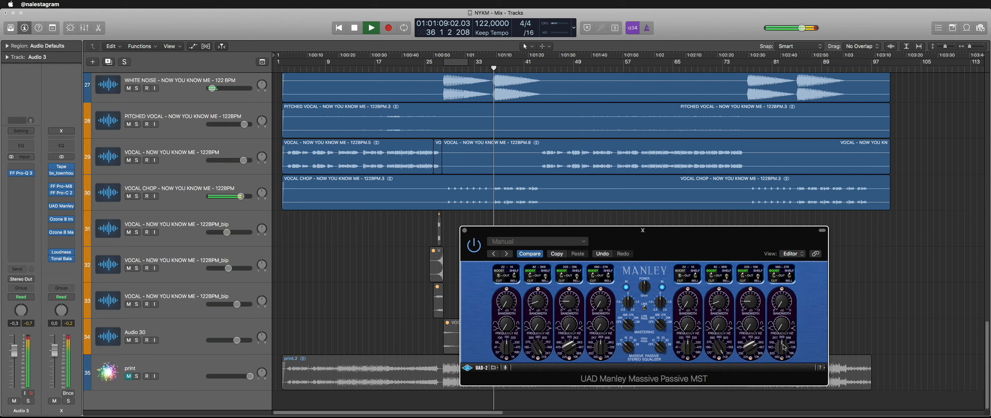
Step: Boost the Manley's fourth and first bands, adjusting their frequency and gain by ear during playback
left_click_drag(783, 345, 783, 336)
left_click_drag(783, 310, 784, 302)
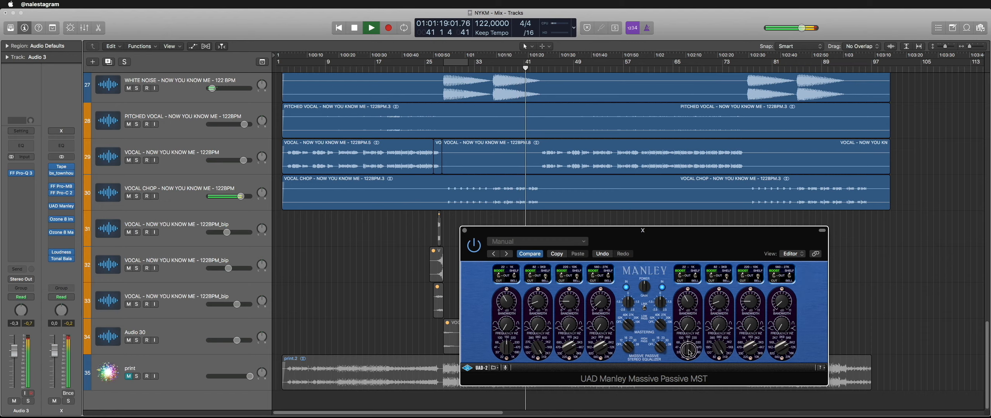
left_click_drag(689, 351, 689, 359)
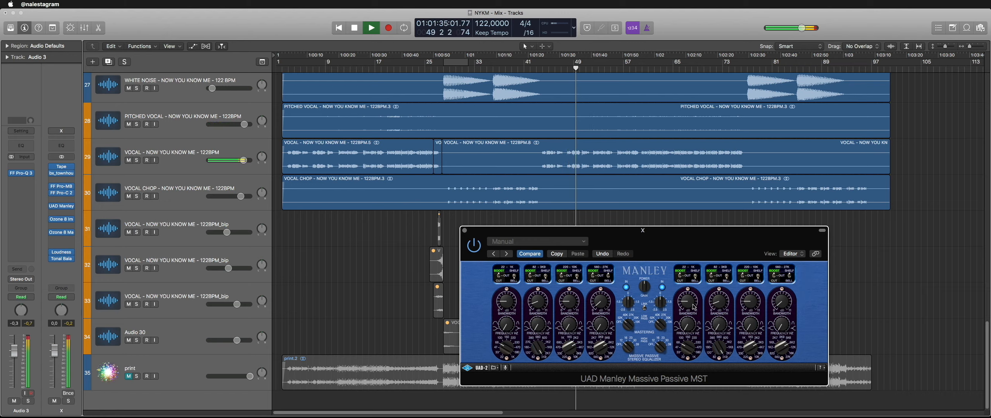
left_click_drag(692, 304, 690, 310)
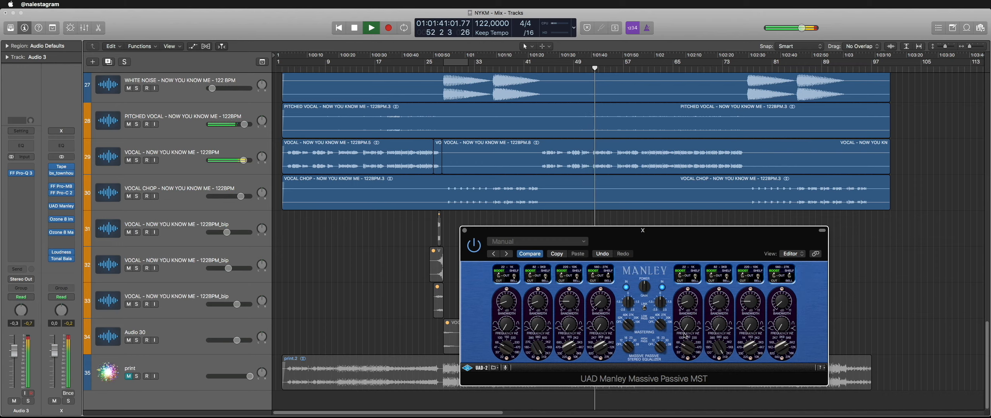
Step: Fine-tune the frequency of the Manley's first band by ear during playback and close the plug-in window
left_click(688, 328)
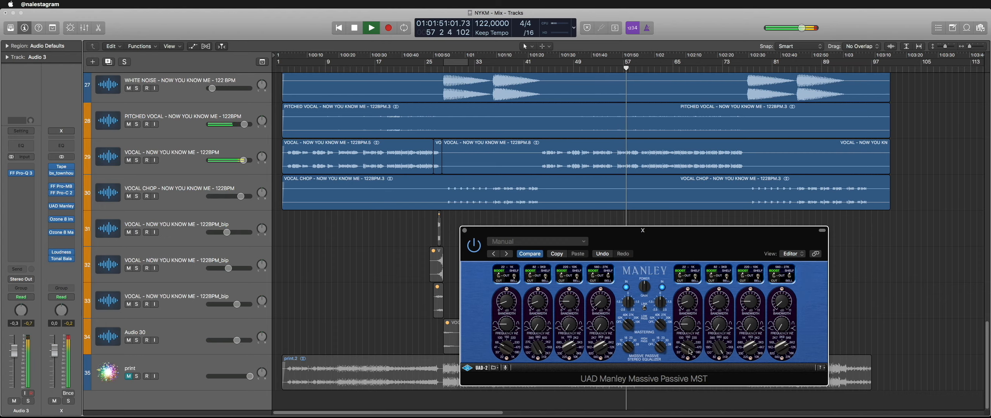
left_click(465, 230)
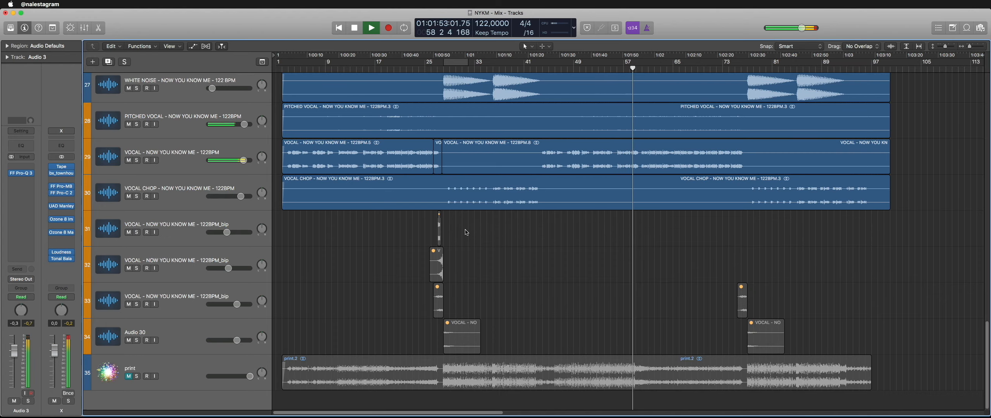
Step: Try Pro-C 2 after the Manley in the output chain, listen from bar 28, restore its original position, and stop playback
left_click_drag(60, 193, 59, 213)
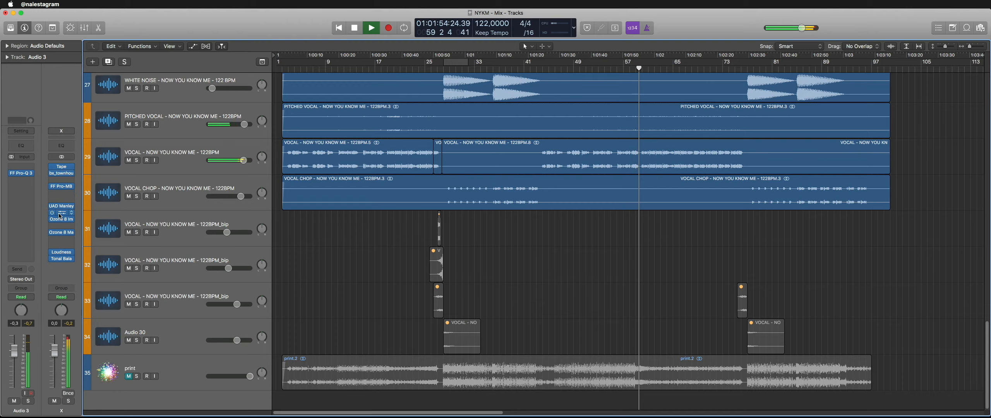
left_click(443, 67)
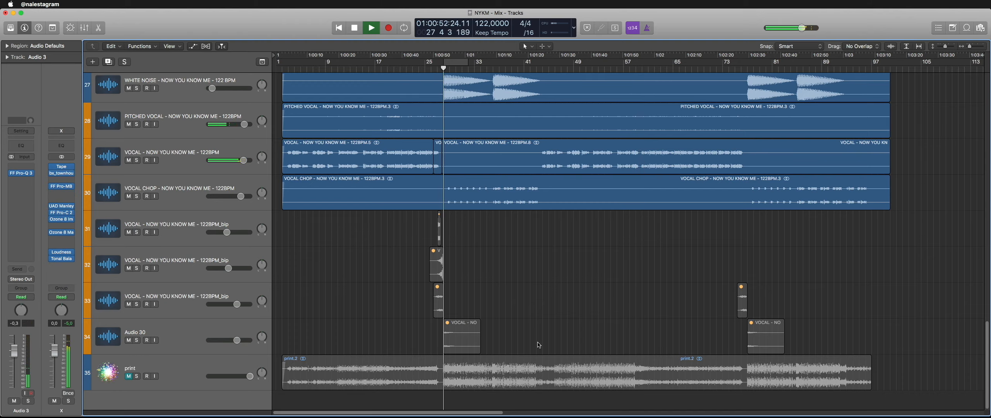
left_click_drag(60, 213, 62, 197)
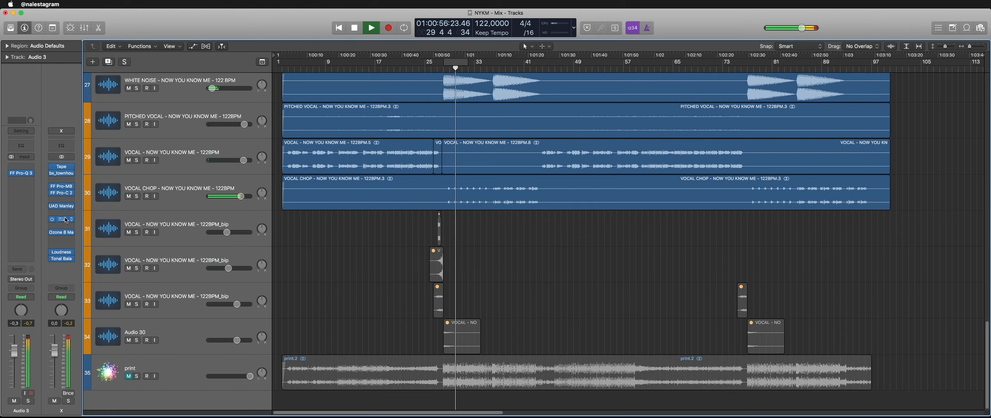
key("space")
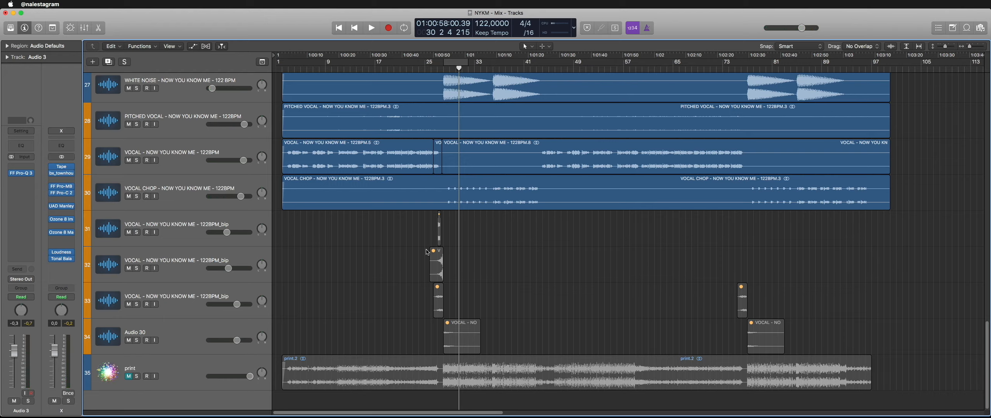
Step: Place the playhead at bar 28 and review the whole arrangement from the Ghost track to the print track
scroll(512, 263, "up", 15)
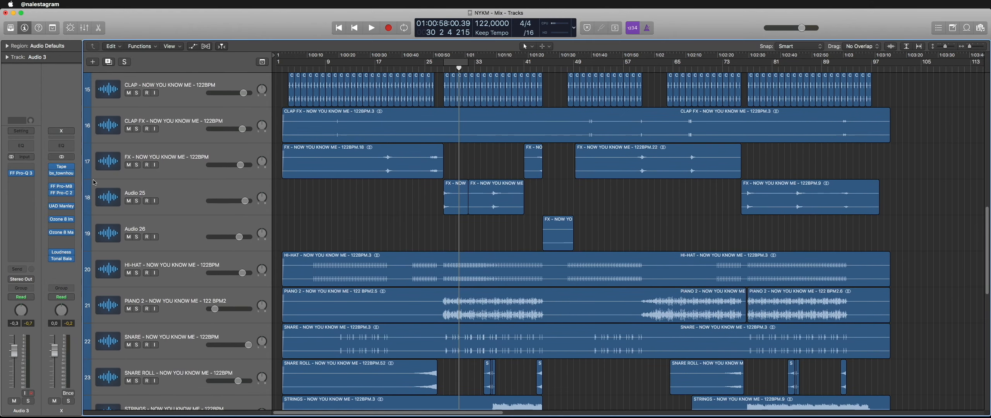
scroll(278, 340, "up", 8)
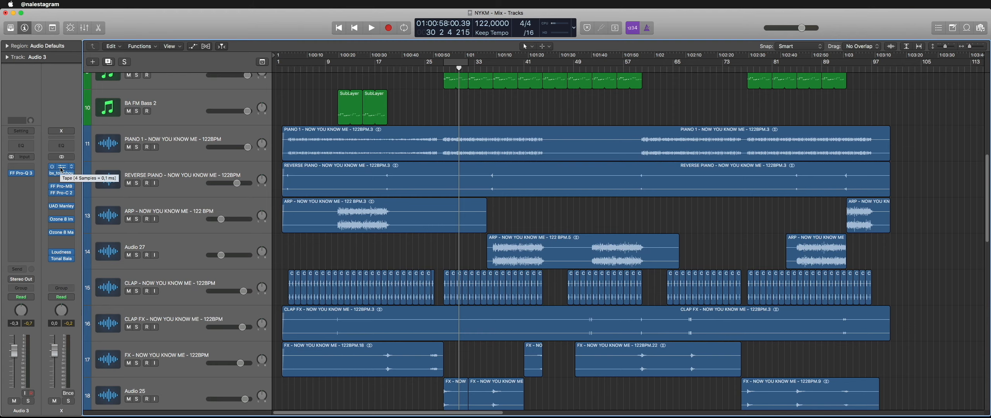
scroll(412, 256, "up", 10)
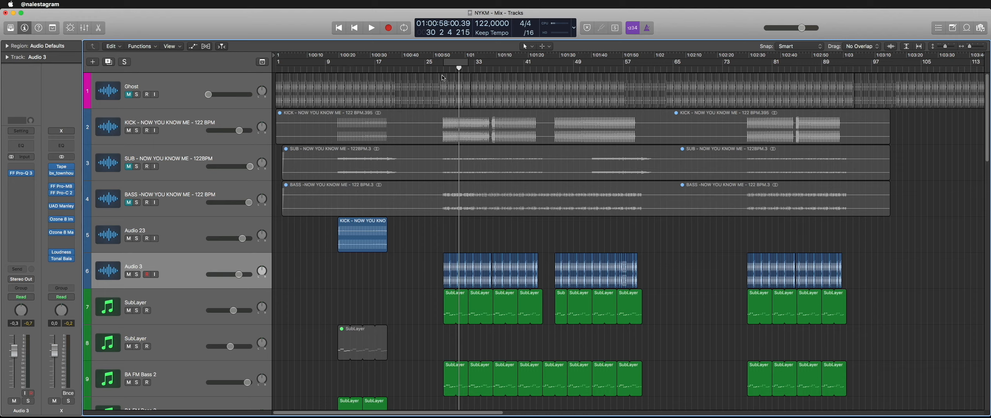
left_click(443, 68)
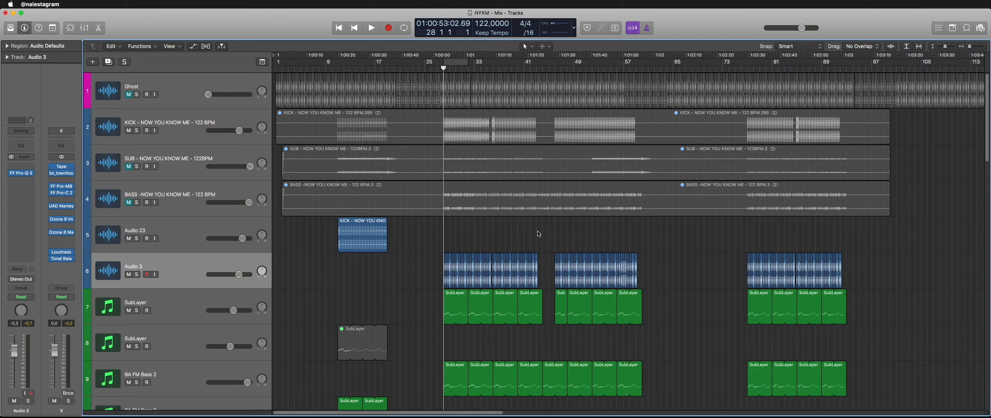
scroll(538, 233, "down", 20)
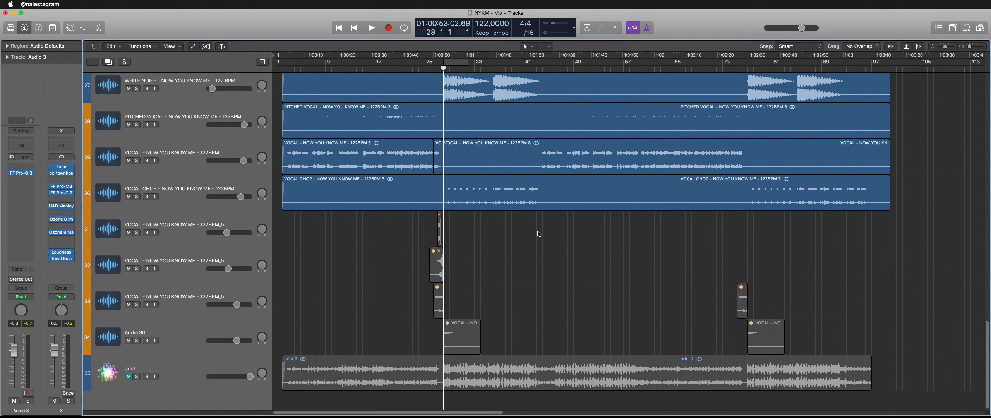
scroll(538, 233, "up", 20)
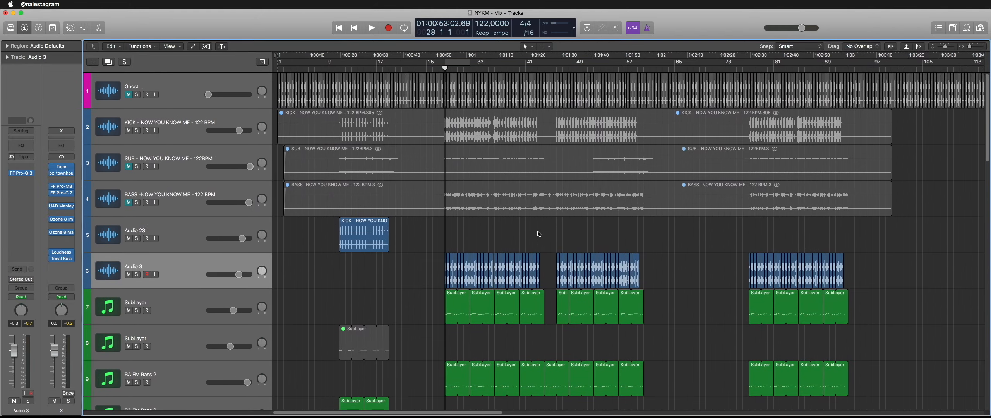
scroll(539, 234, "down", 17)
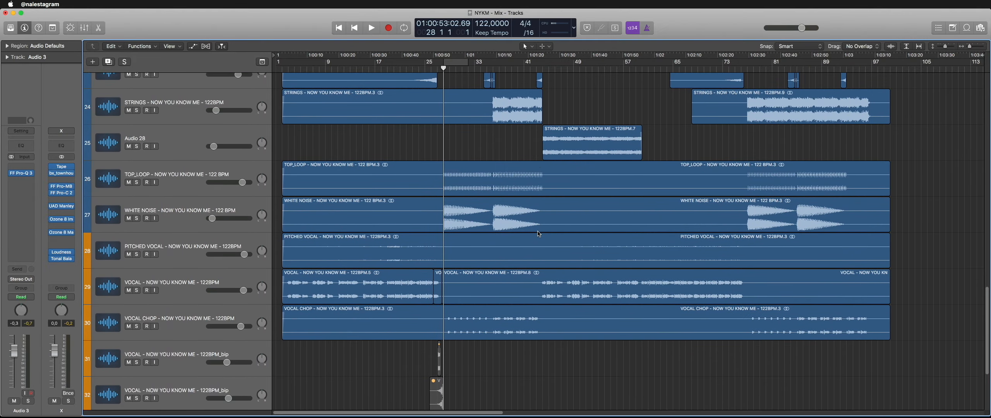
scroll(500, 144, "up", 17)
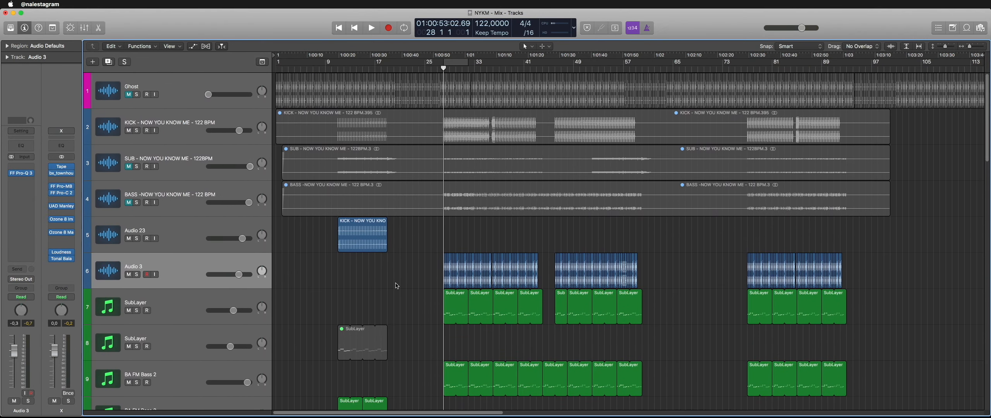
Step: Switch to Audio Hijack to check its Input Device recording session, and return to the Logic project
left_click(554, 395)
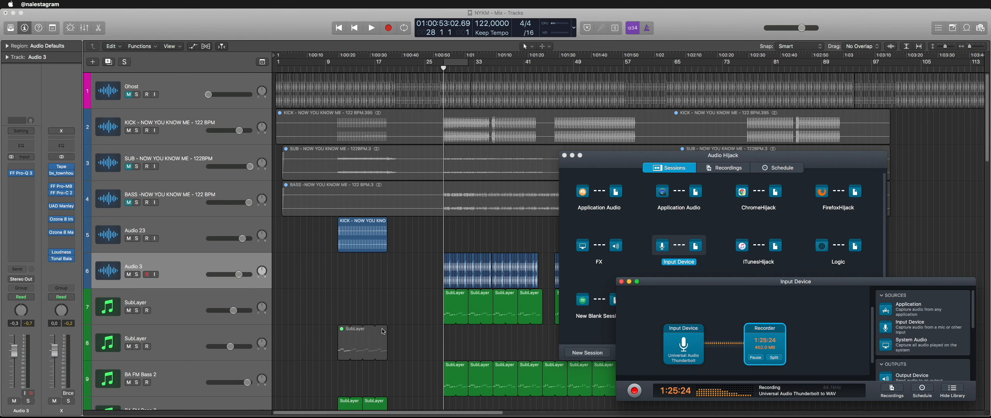
left_click(383, 283)
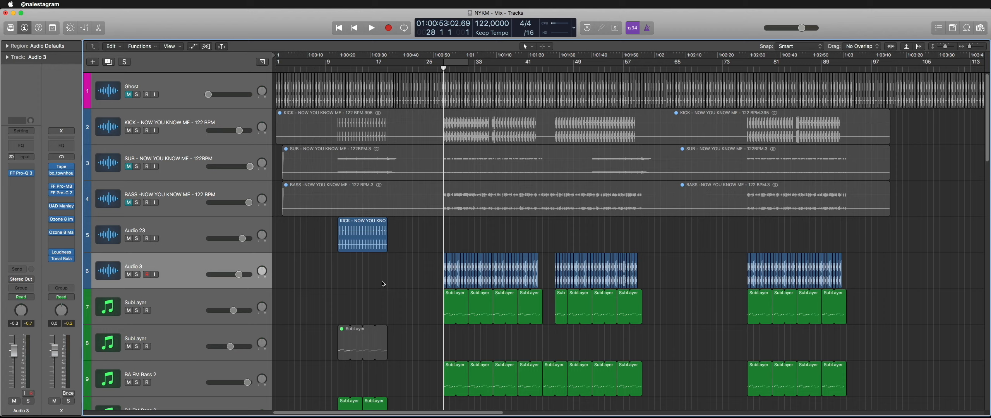
Step: Select the Audio 23 kick track, place the playhead at bar 11, and look over the remaining tracks
left_click(185, 238)
left_click(338, 68)
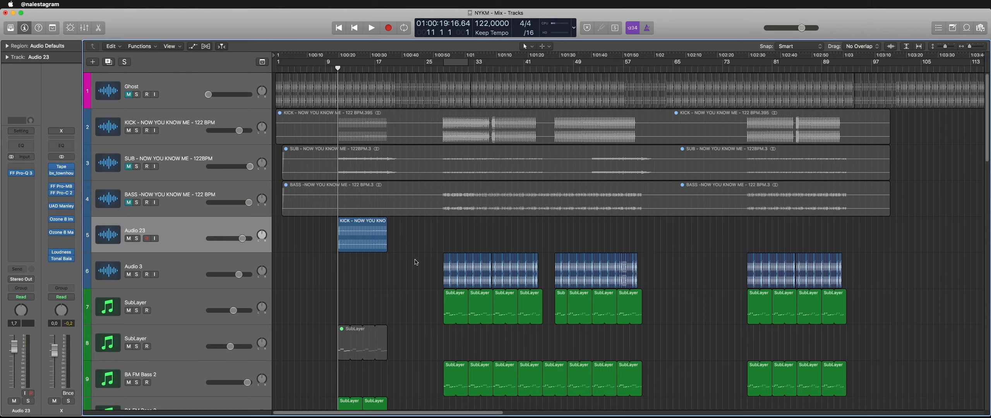
scroll(416, 262, "down", 15)
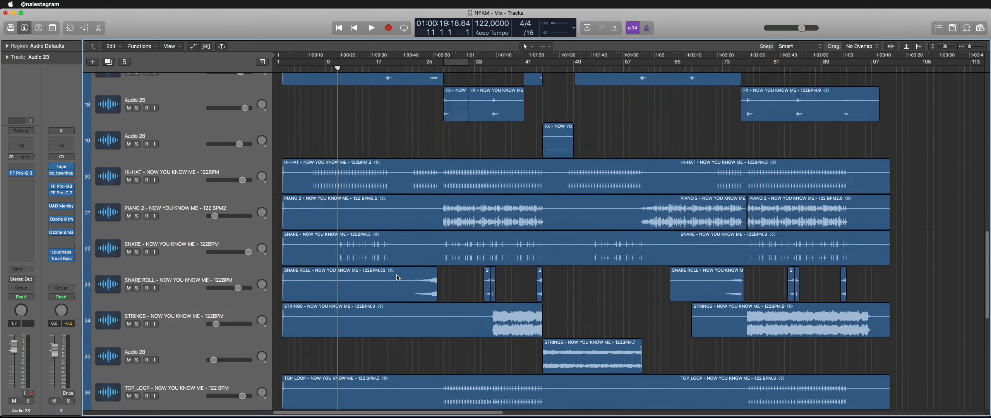
scroll(418, 260, "up", 20)
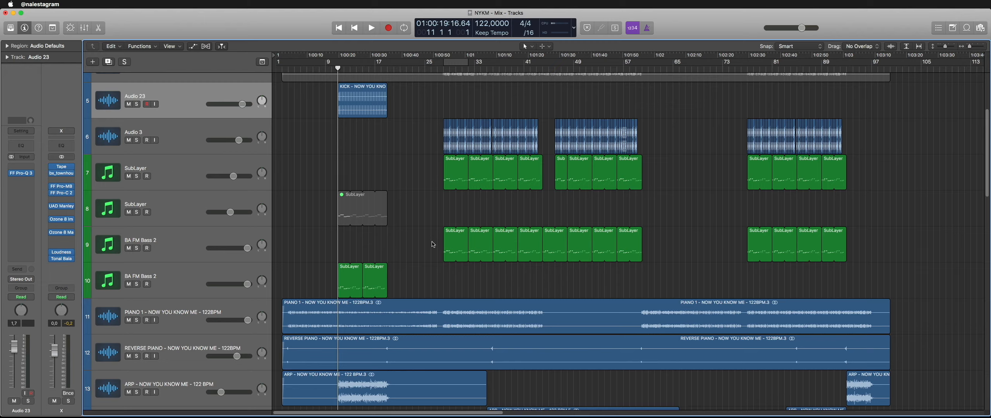
left_click(746, 4)
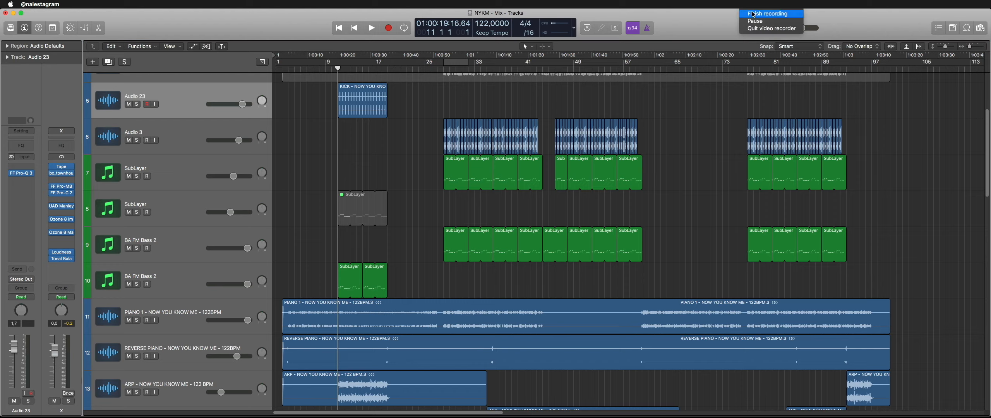